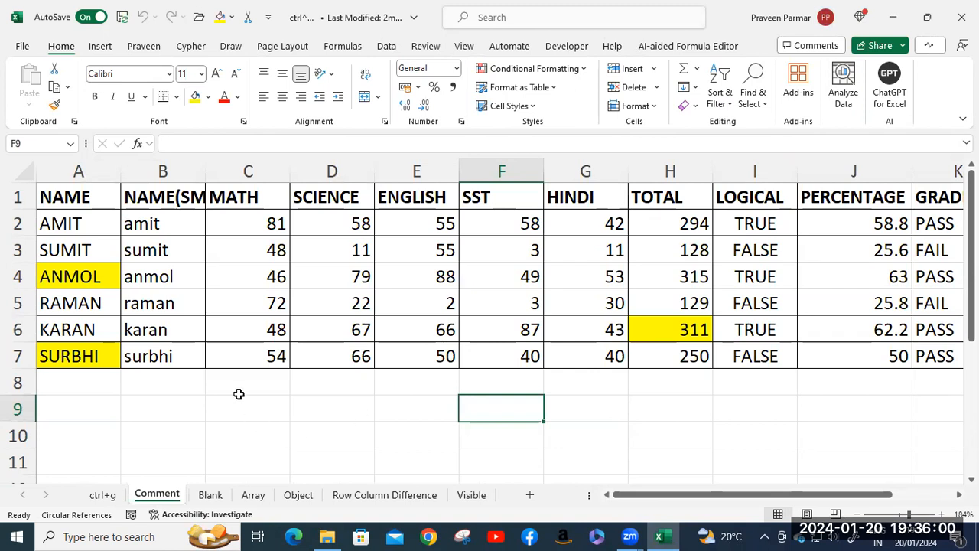
- Add the comment "Abd" to cell A4 and post it
{"action": "left_click", "coordinate": [93, 280]}
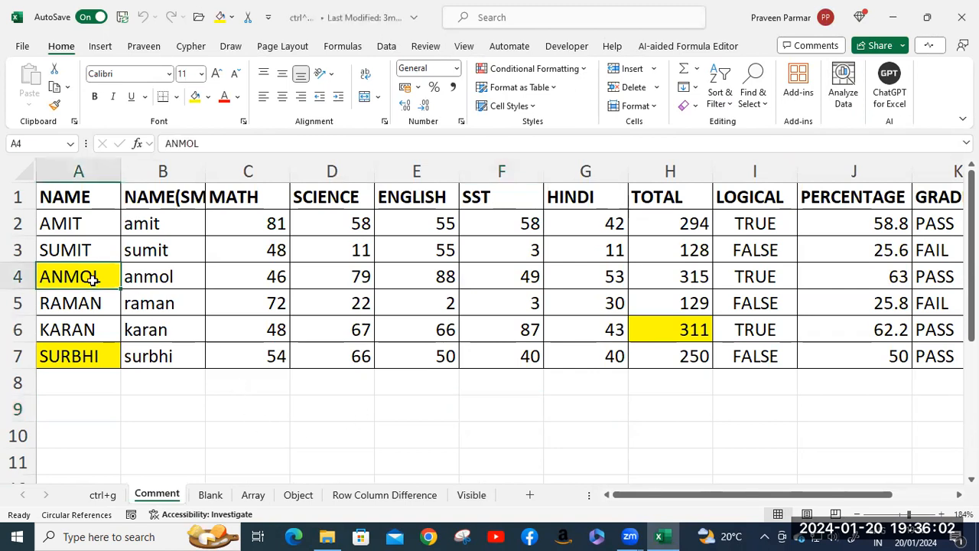
{"action": "right_click", "coordinate": [92, 281]}
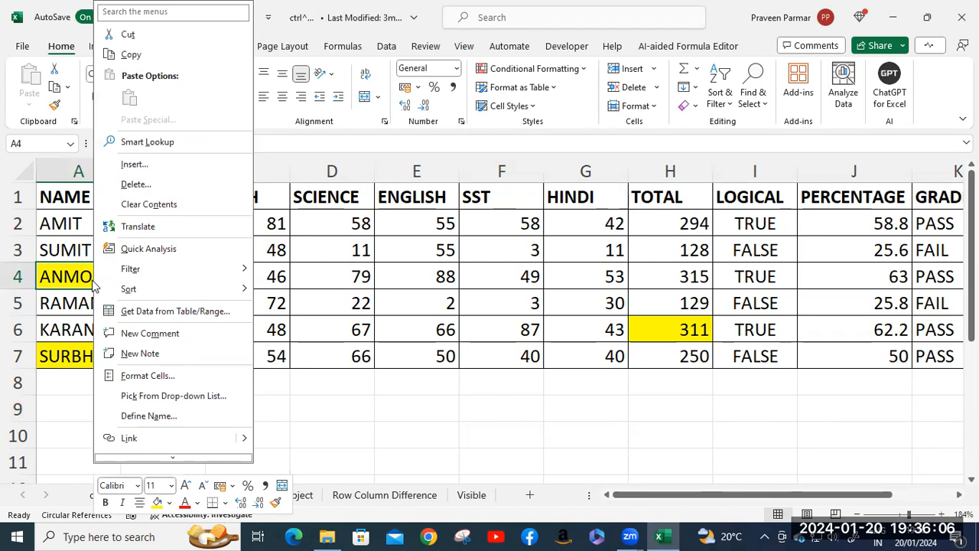
{"action": "left_click", "coordinate": [142, 332]}
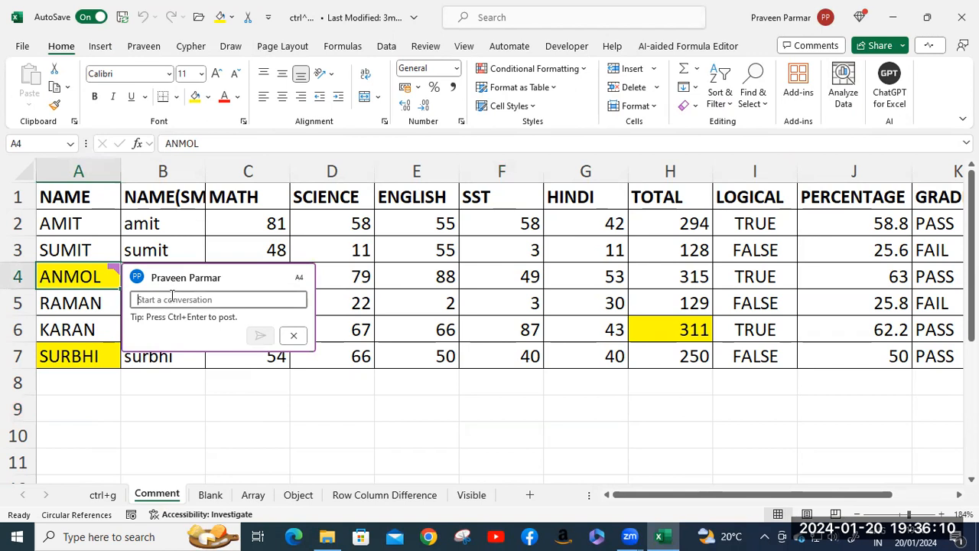
{"action": "type", "text": "a"}
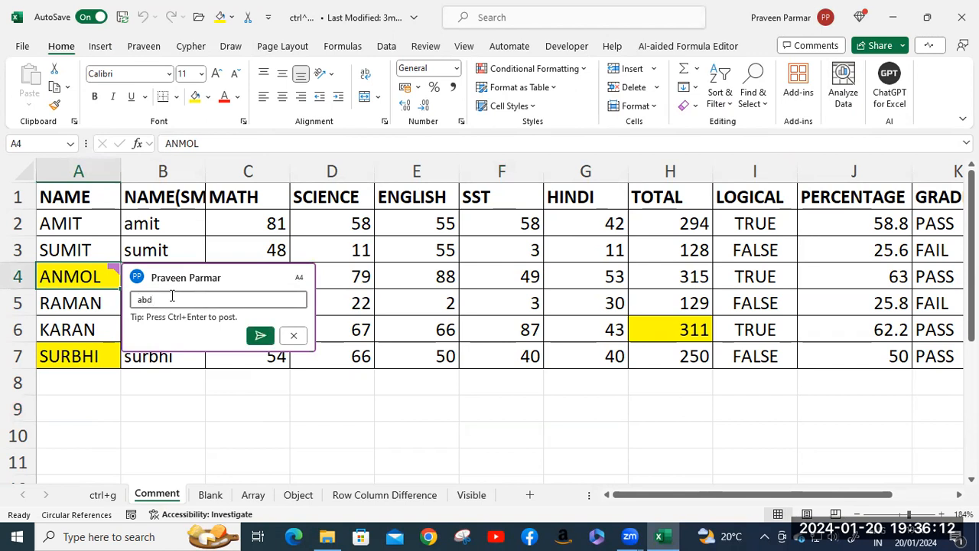
{"action": "type", "text": "bd"}
{"action": "key", "text": "Return"}
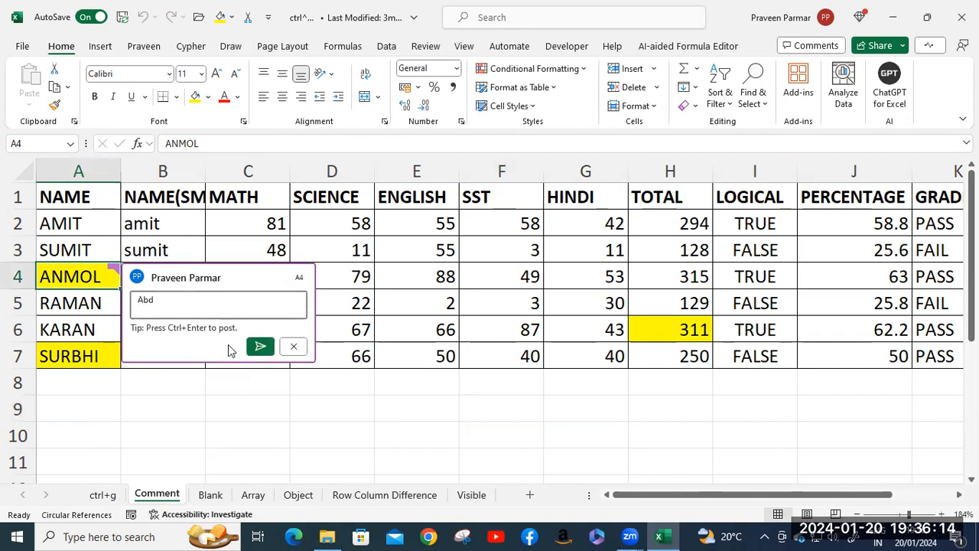
{"action": "left_click", "coordinate": [260, 347]}
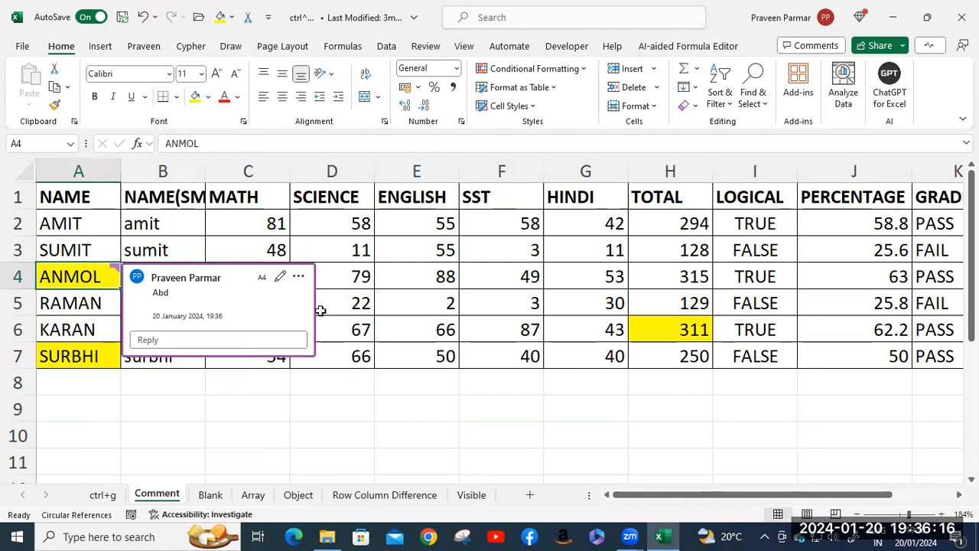
{"action": "left_click", "coordinate": [358, 408]}
- Add the comment "ere" to cell A7 and post it
{"action": "left_click", "coordinate": [110, 349]}
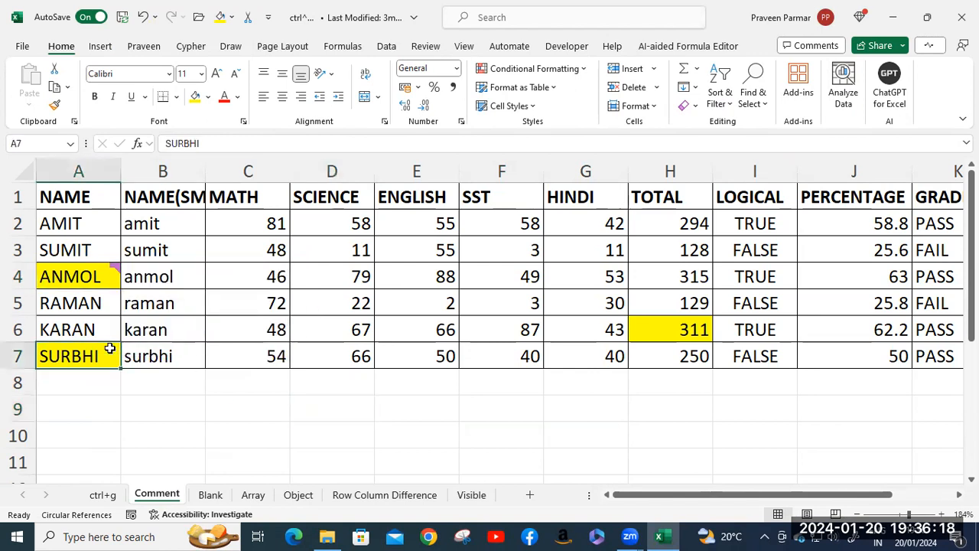
{"action": "right_click", "coordinate": [112, 350]}
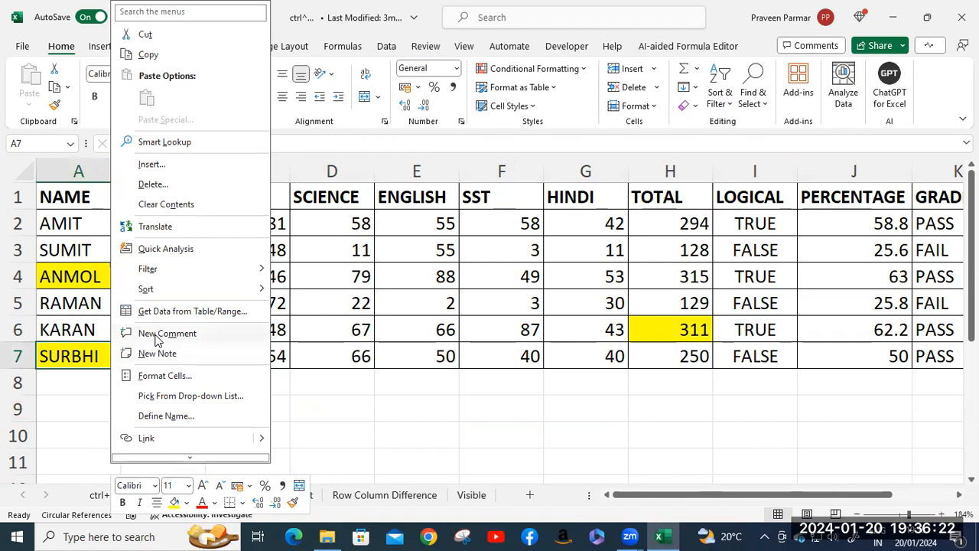
{"action": "left_click", "coordinate": [156, 333]}
{"action": "type", "text": "ere"}
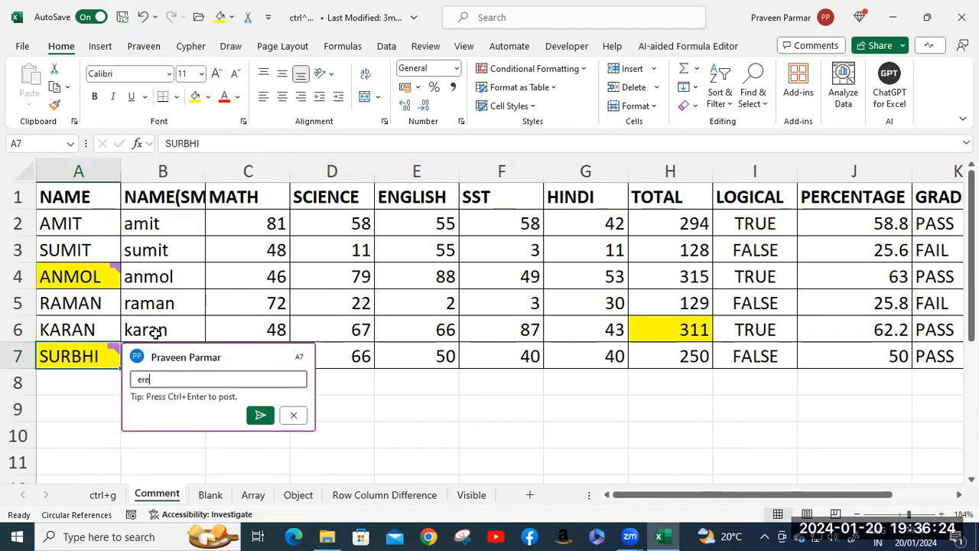
{"action": "left_click", "coordinate": [260, 416]}
- Post the comment "qwe" on the highlighted total in cell H6
{"action": "left_click", "coordinate": [658, 331]}
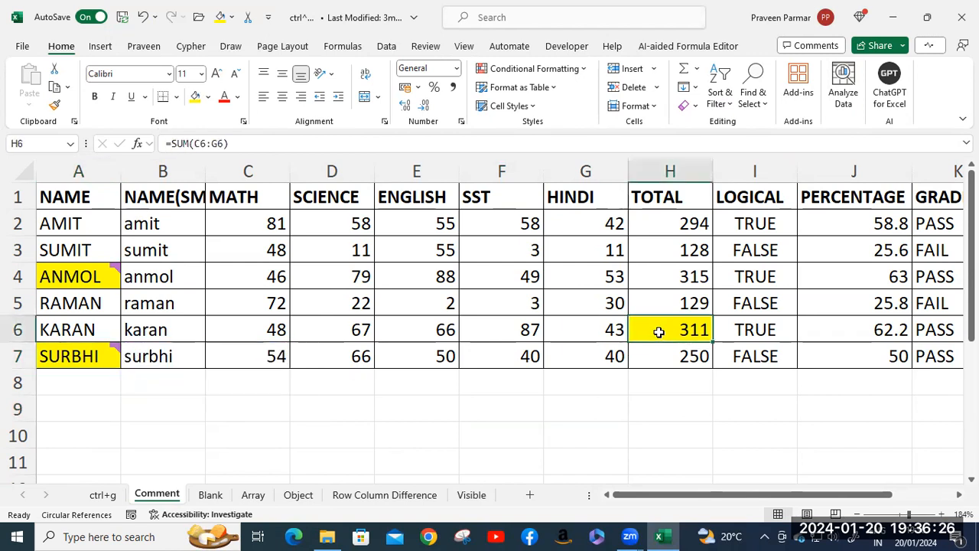
{"action": "left_click", "coordinate": [69, 276]}
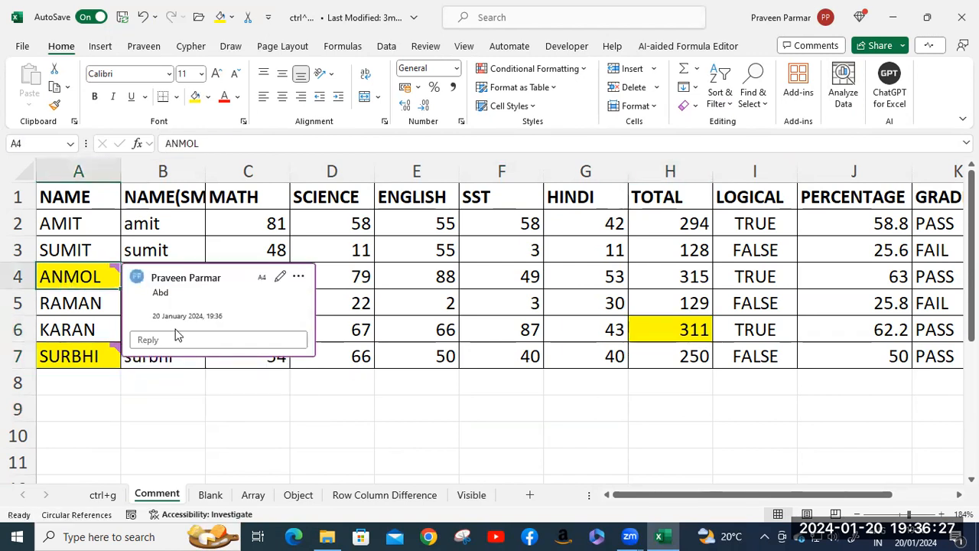
{"action": "left_click", "coordinate": [96, 357]}
{"action": "left_click", "coordinate": [98, 277]}
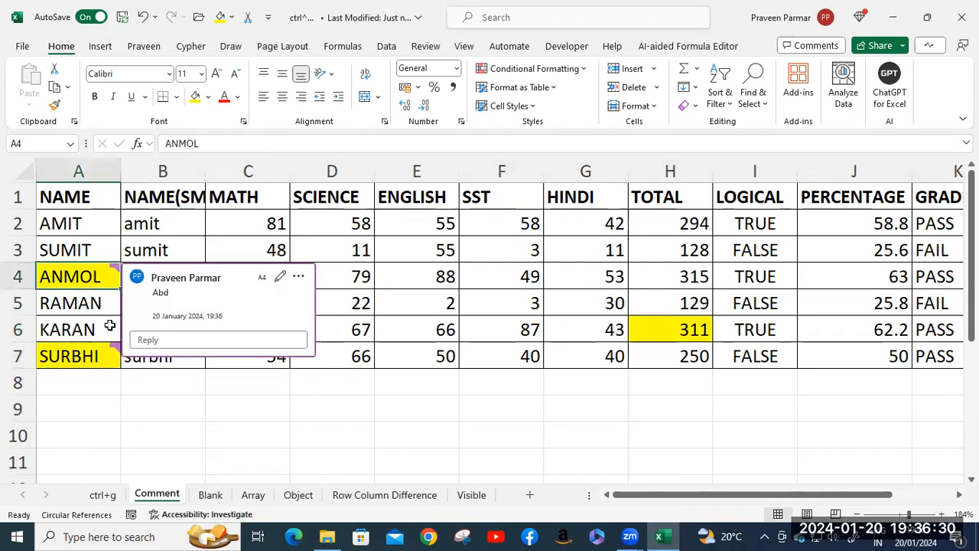
{"action": "left_click", "coordinate": [670, 328]}
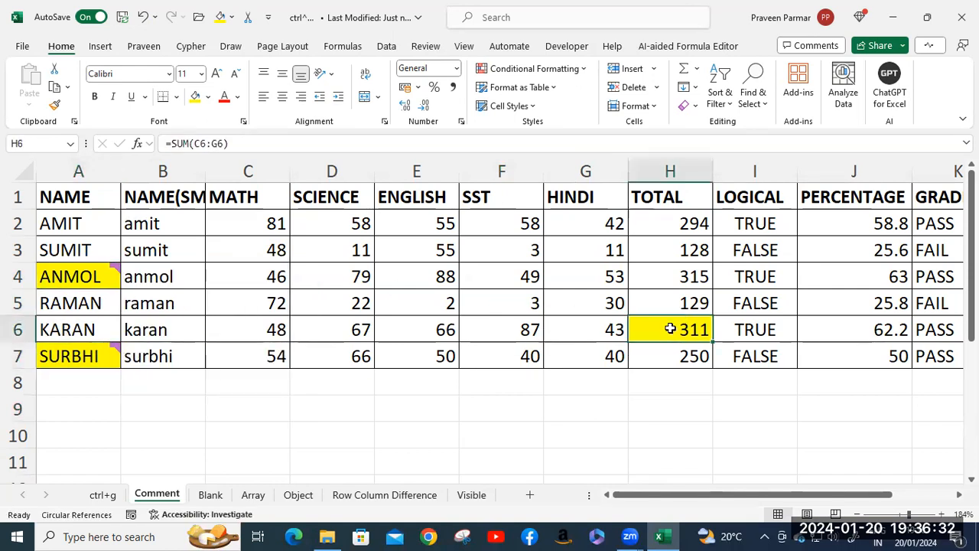
{"action": "right_click", "coordinate": [669, 328]}
{"action": "left_click", "coordinate": [700, 311]}
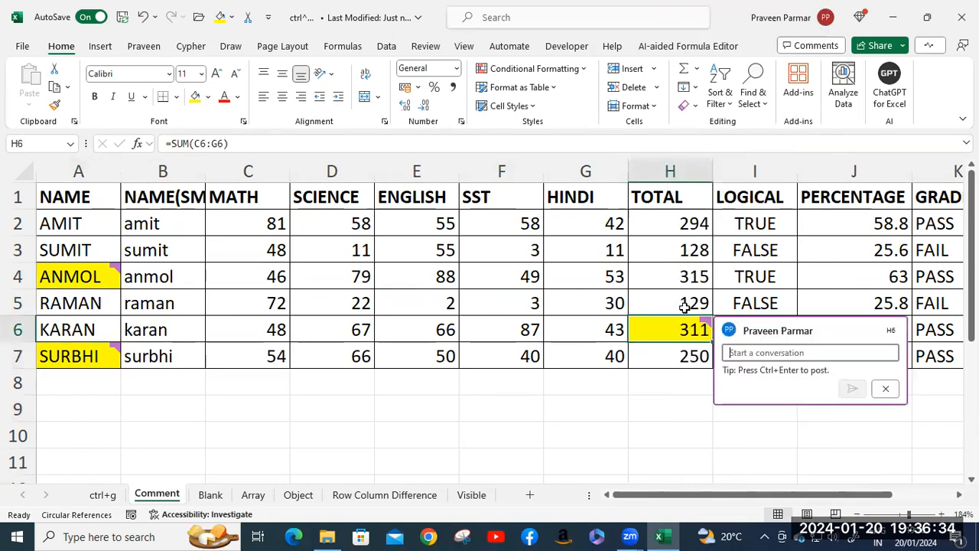
{"action": "type", "text": "qwe"}
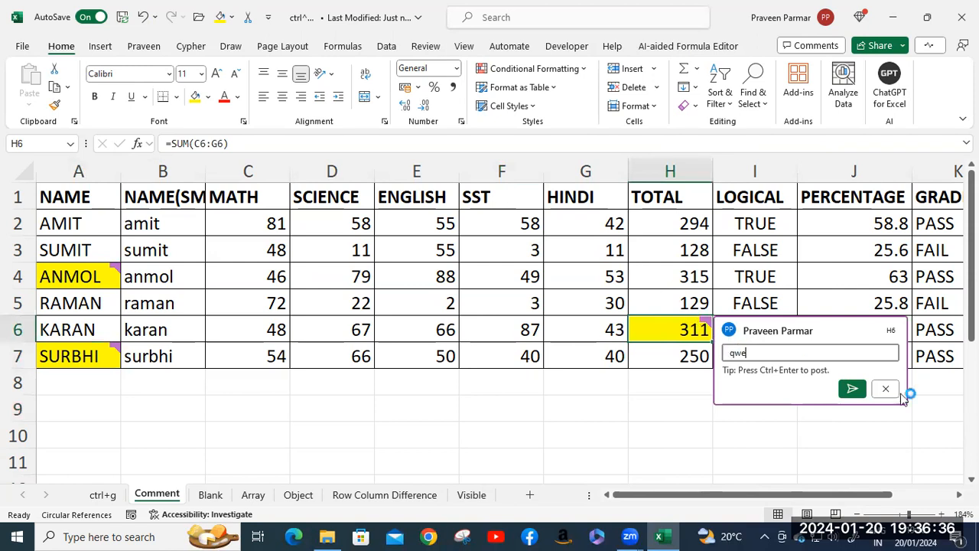
{"action": "left_click", "coordinate": [852, 391]}
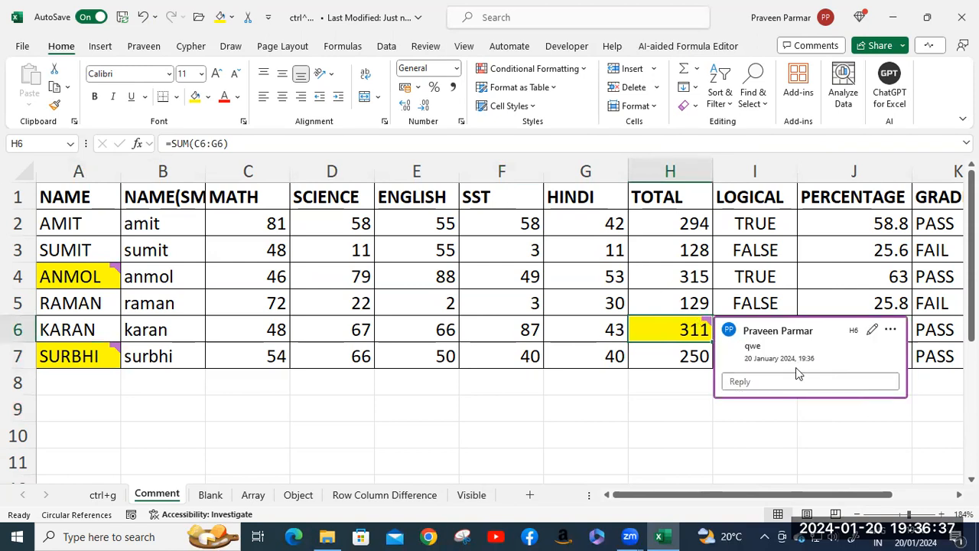
{"action": "left_click", "coordinate": [642, 406]}
- Remove the fill color from the range A4:H7
{"action": "left_click", "coordinate": [89, 284]}
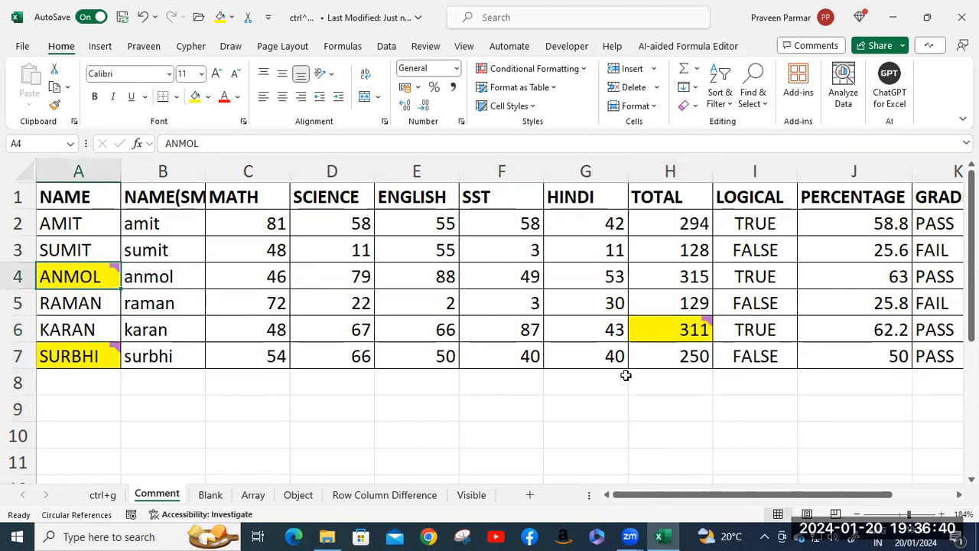
{"action": "left_click", "coordinate": [662, 352], "text": "shift"}
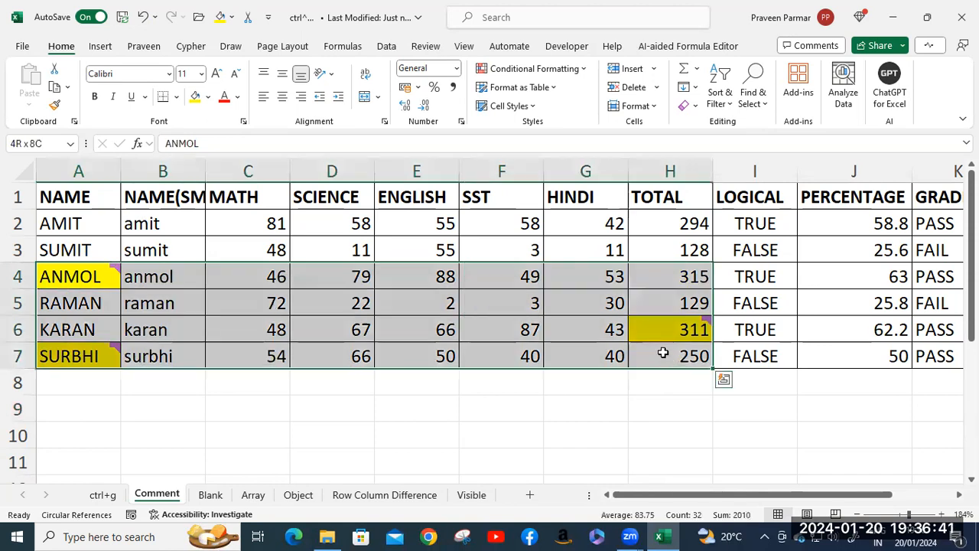
{"action": "left_click", "coordinate": [207, 98]}
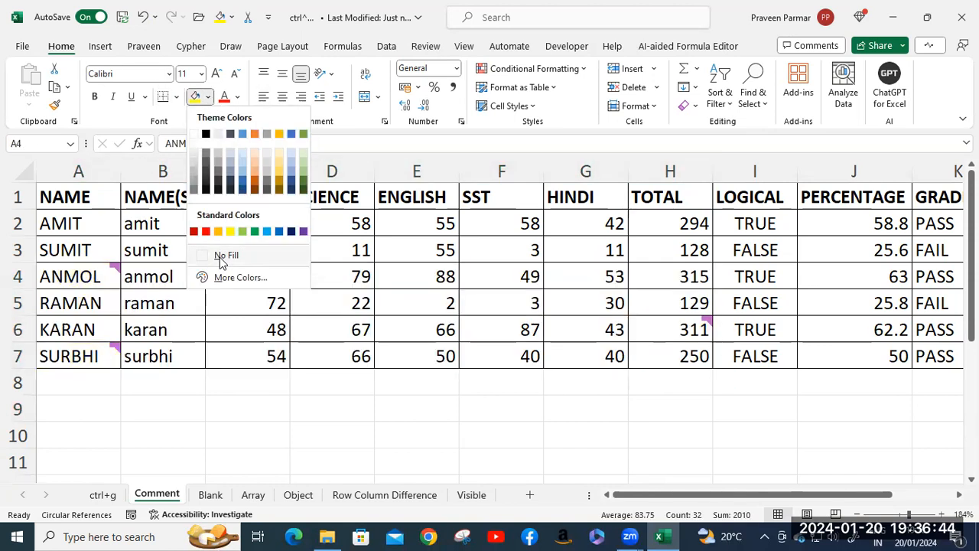
{"action": "left_click", "coordinate": [222, 257]}
{"action": "left_click", "coordinate": [379, 453]}
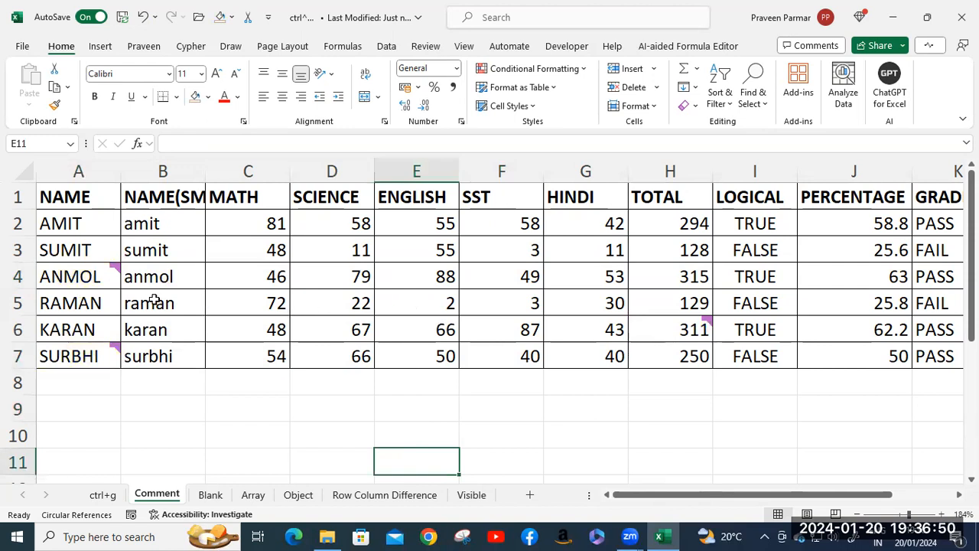
- View the comment on cell A4 and its thread options
{"action": "left_click", "coordinate": [115, 274]}
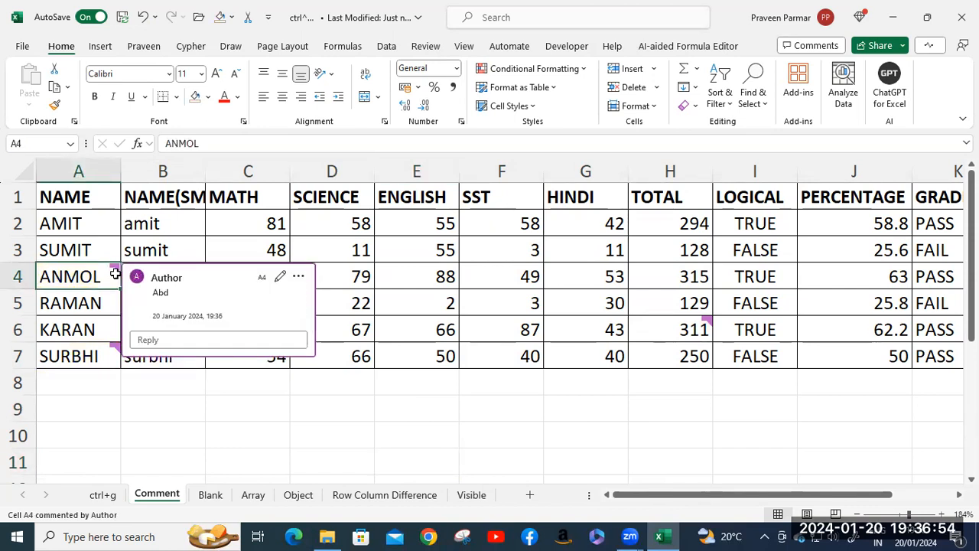
{"action": "left_click", "coordinate": [299, 276]}
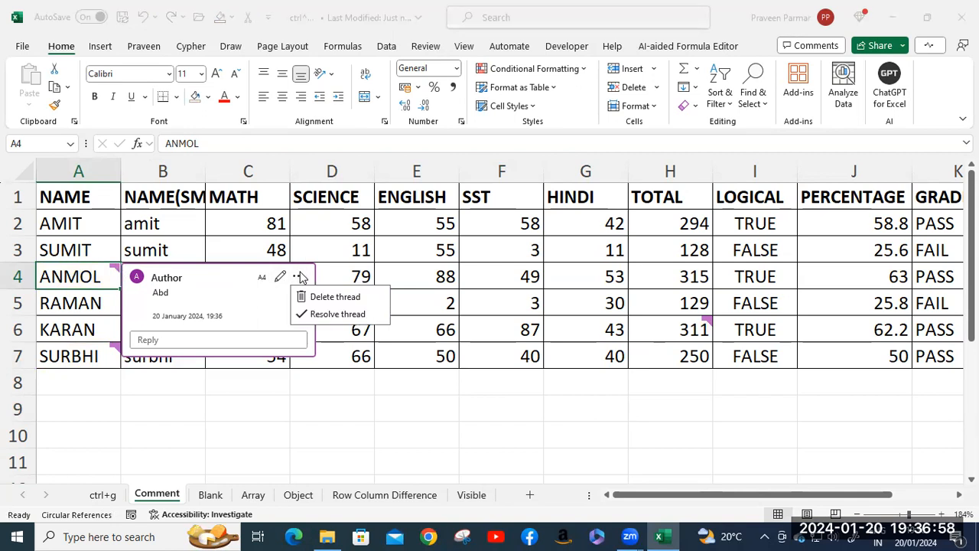
{"action": "left_click", "coordinate": [102, 276]}
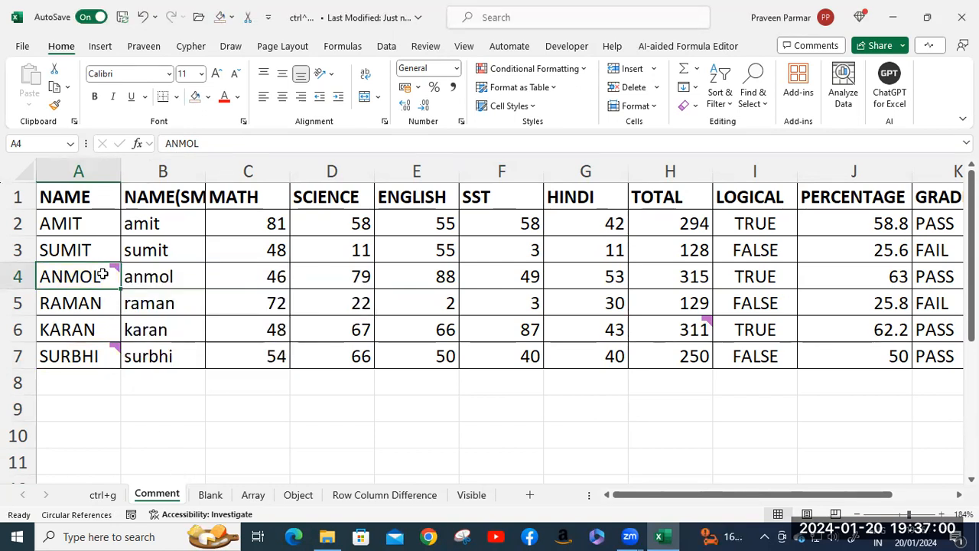
- Try to select all cells with notes on the sheet using Go To Special
{"action": "mouse_move", "coordinate": [102, 276]}
{"action": "key", "text": "ctrl+g"}
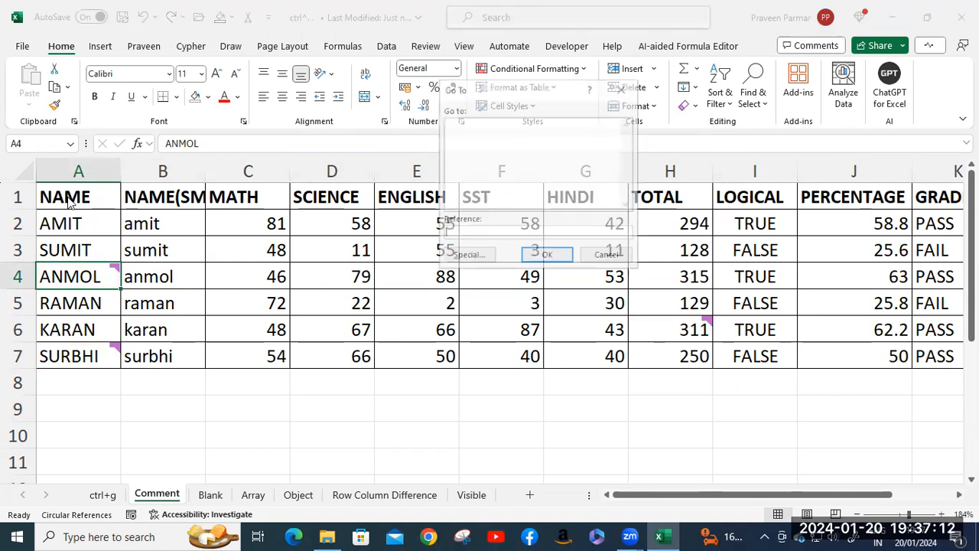
{"action": "left_click", "coordinate": [474, 257]}
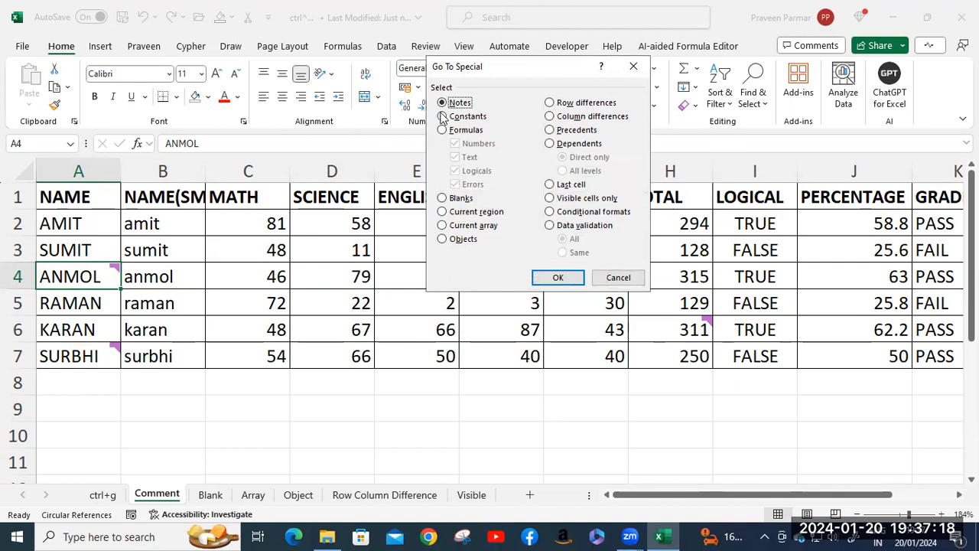
{"action": "left_click", "coordinate": [554, 280]}
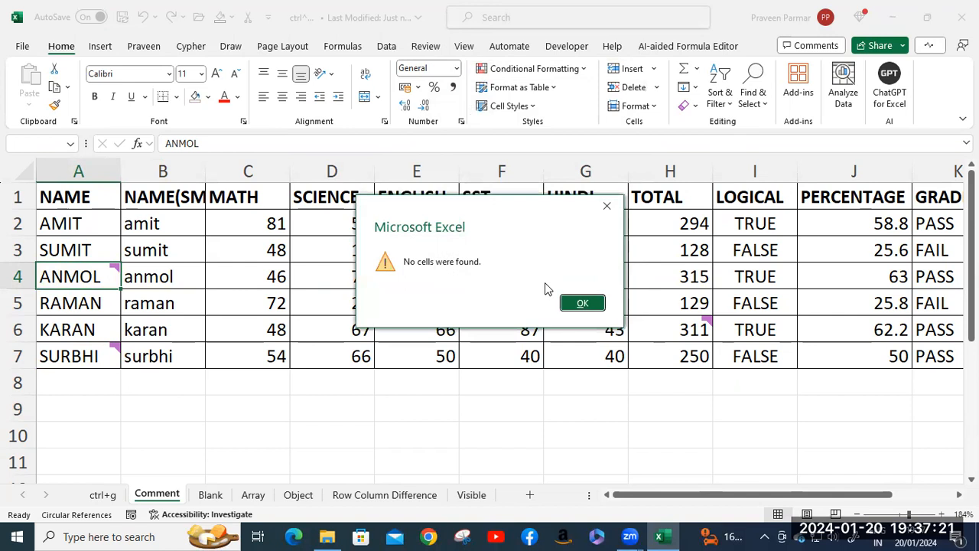
{"action": "left_click", "coordinate": [585, 304]}
- Select the whole table A1:L7 and try to find its note cells with Go To Special
{"action": "left_click", "coordinate": [79, 196]}
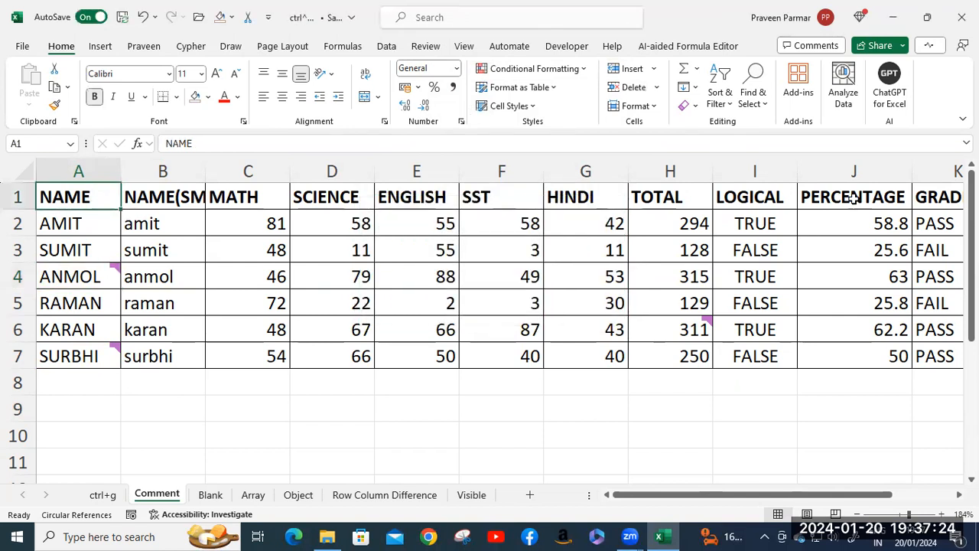
{"action": "key", "text": "ctrl+shift+Right"}
{"action": "key", "text": "ctrl+shift+Down"}
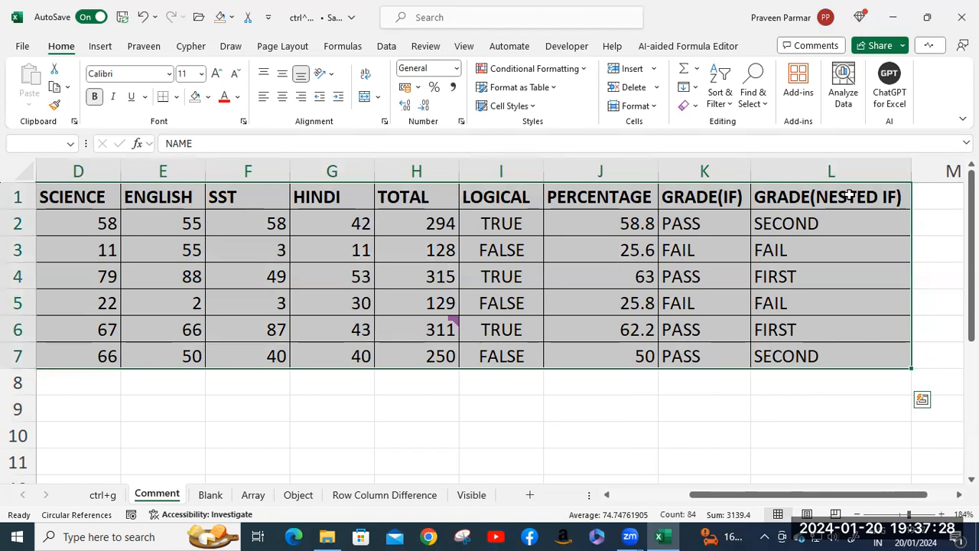
{"action": "key", "text": "ctrl+g"}
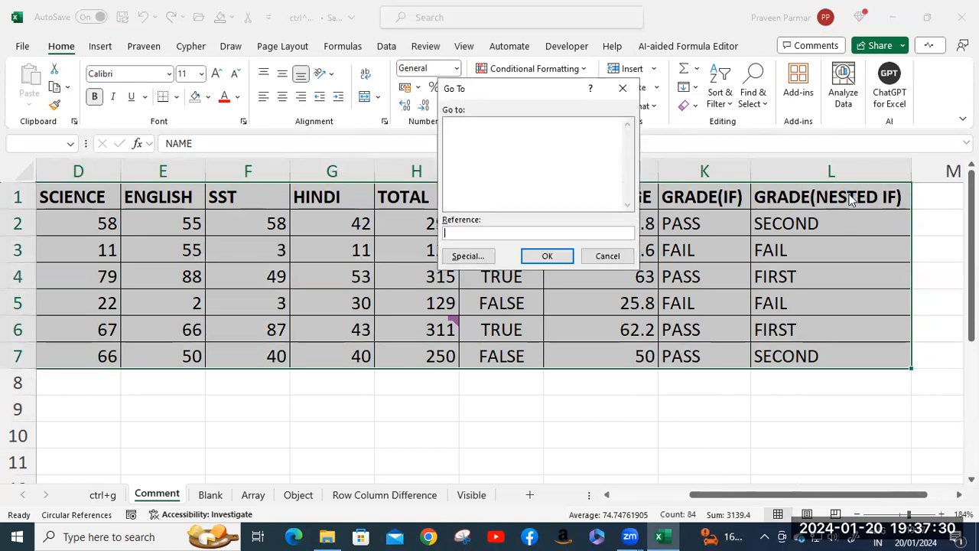
{"action": "left_click", "coordinate": [467, 256]}
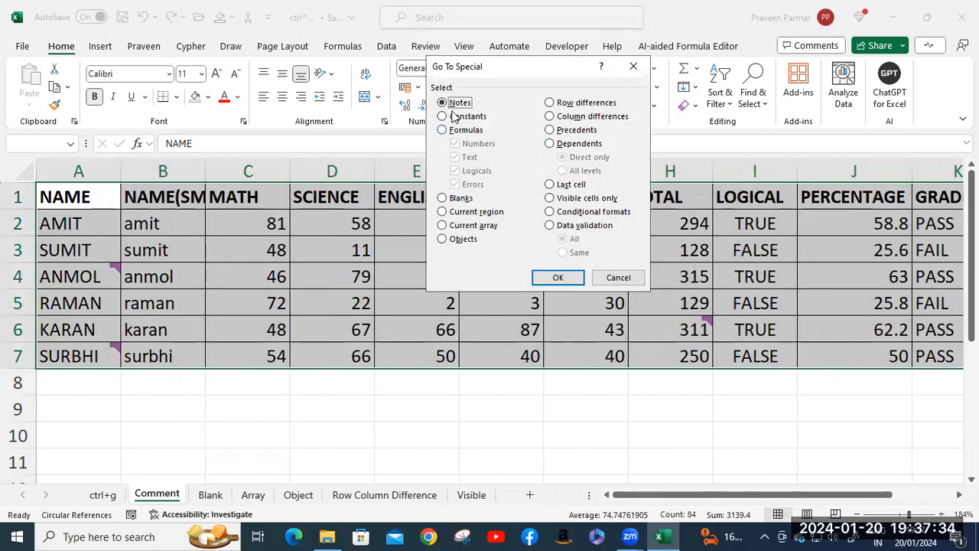
{"action": "left_click", "coordinate": [557, 277]}
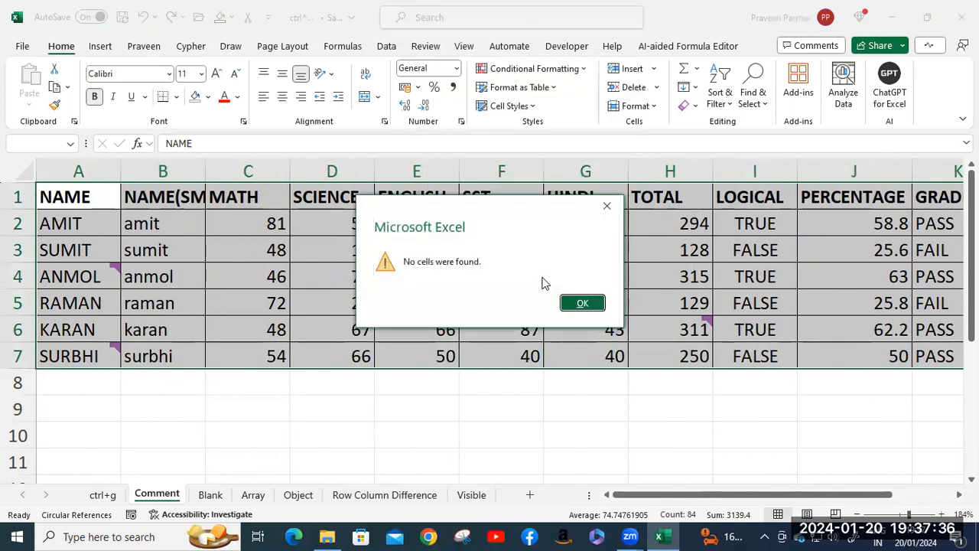
{"action": "left_click", "coordinate": [583, 304]}
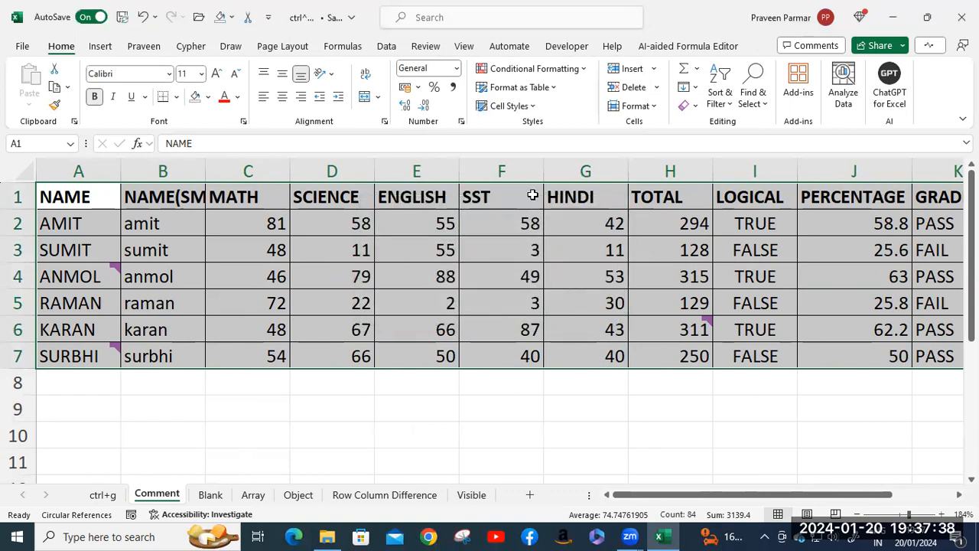
- Delete the comment from cell A4
{"action": "left_click", "coordinate": [101, 279]}
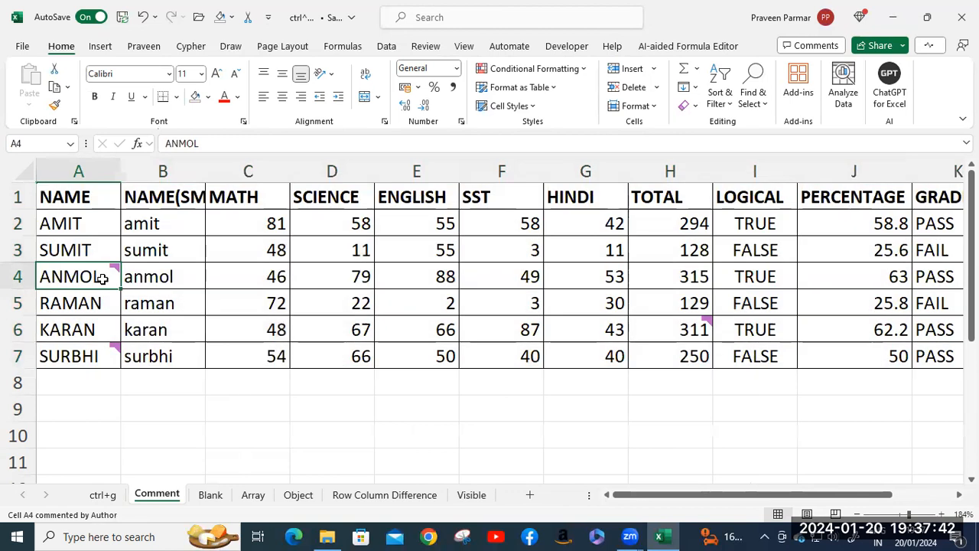
{"action": "right_click", "coordinate": [105, 285]}
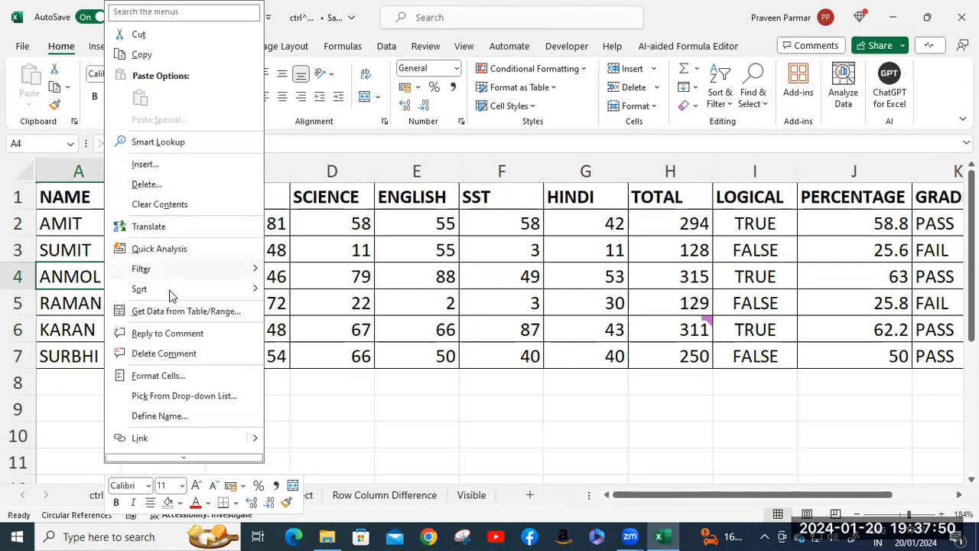
{"action": "left_click", "coordinate": [163, 353]}
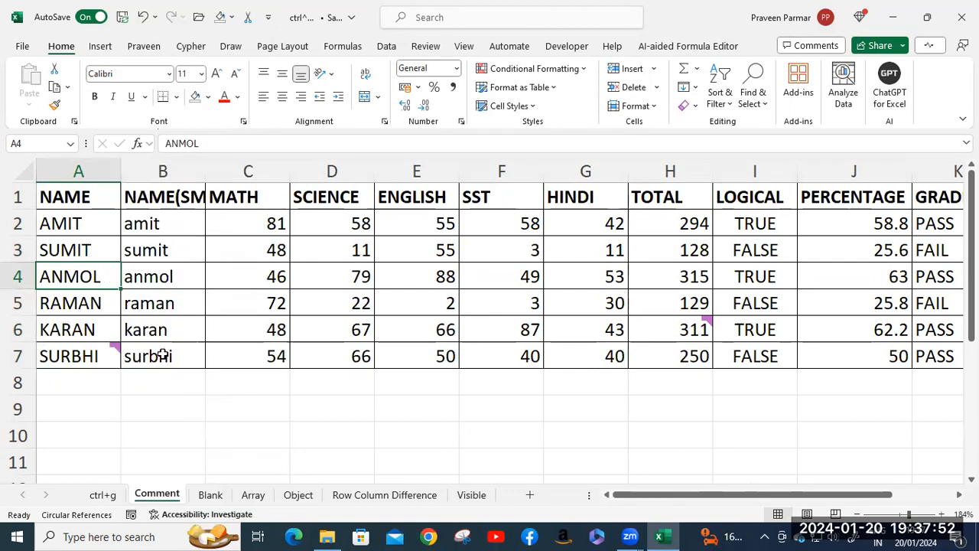
- Add a new comment reading "asad" to cell A4, post it and view it on the cell
{"action": "right_click", "coordinate": [109, 286]}
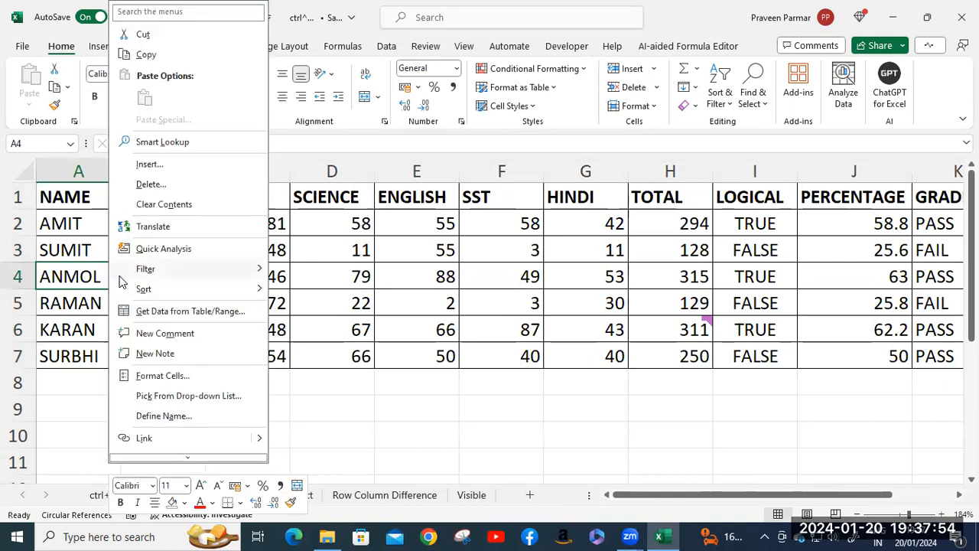
{"action": "left_click", "coordinate": [150, 332]}
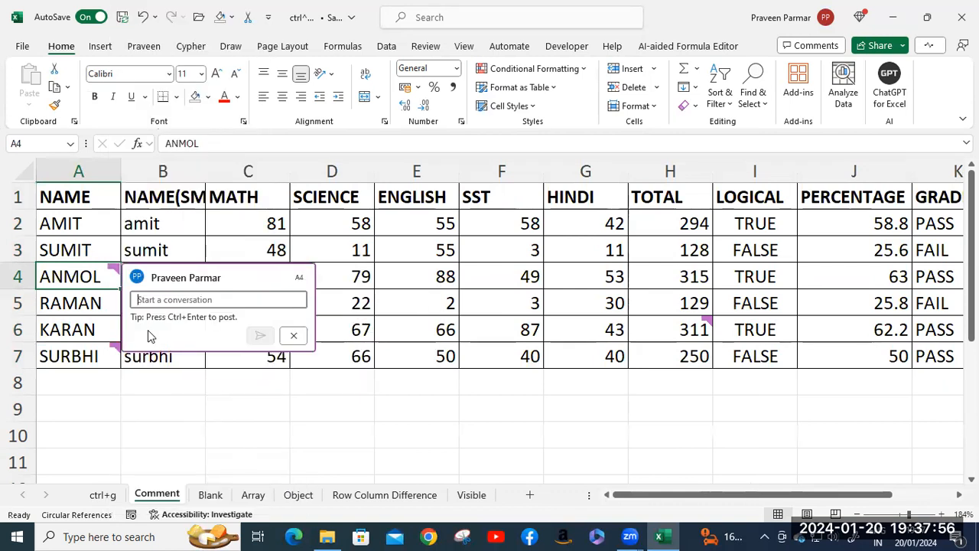
{"action": "type", "text": "asad"}
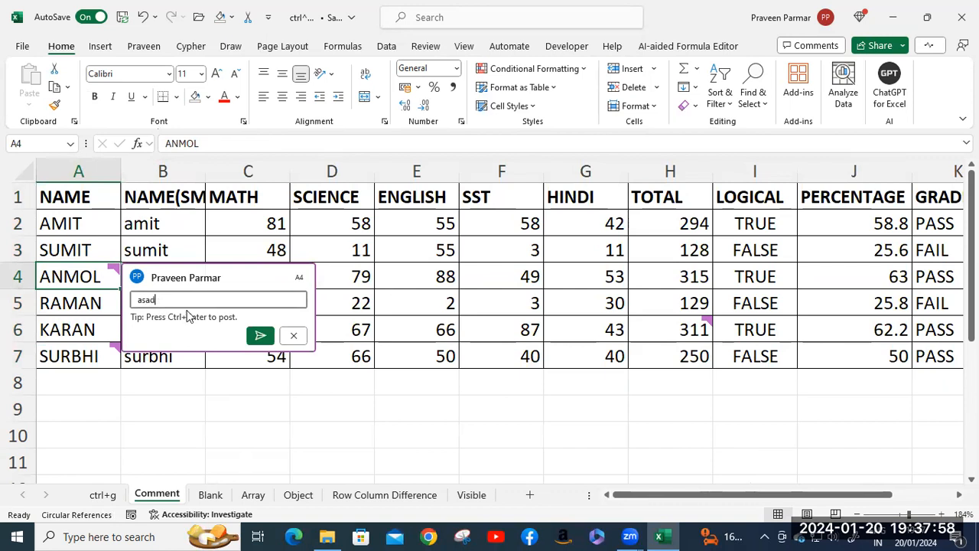
{"action": "left_click", "coordinate": [260, 335]}
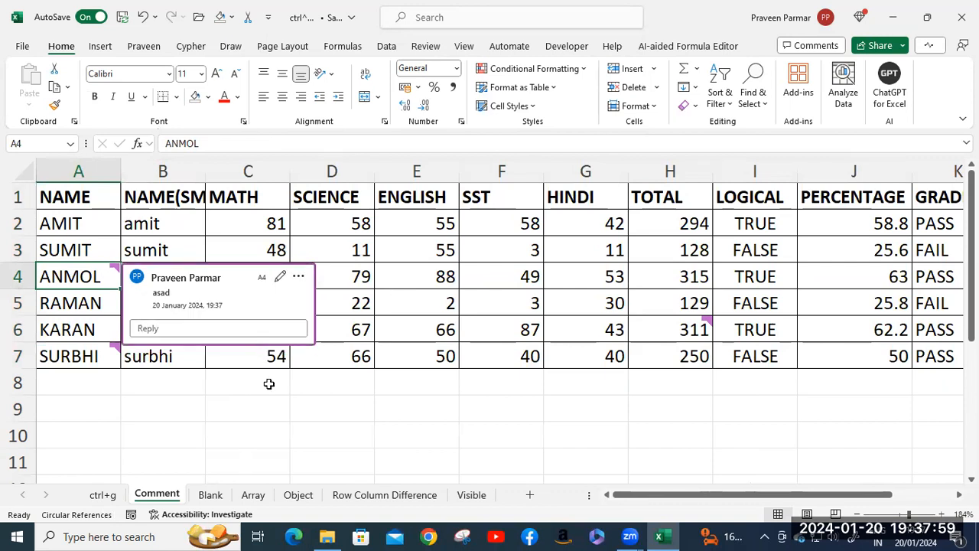
{"action": "left_click", "coordinate": [258, 422]}
{"action": "mouse_move", "coordinate": [86, 277]}
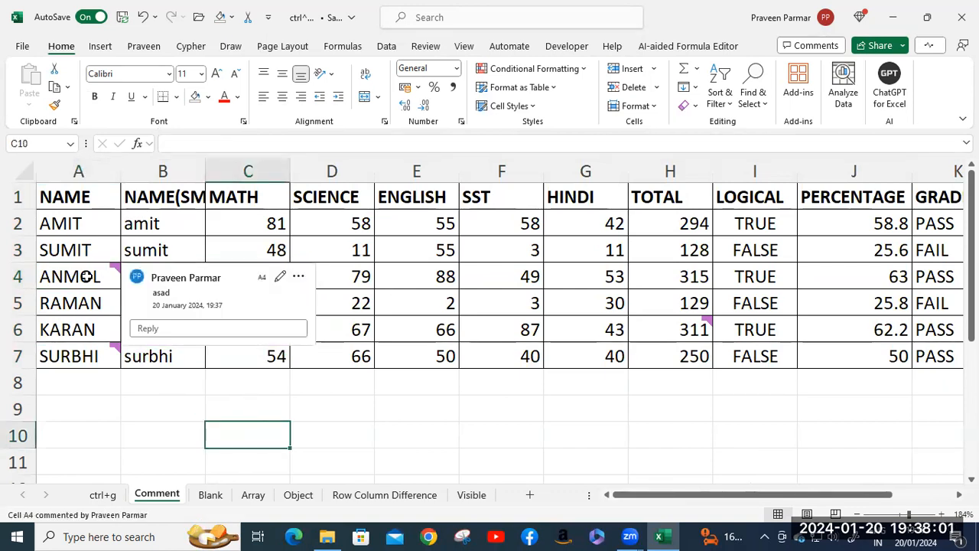
{"action": "left_click", "coordinate": [82, 197]}
{"action": "left_click", "coordinate": [693, 358], "text": "shift"}
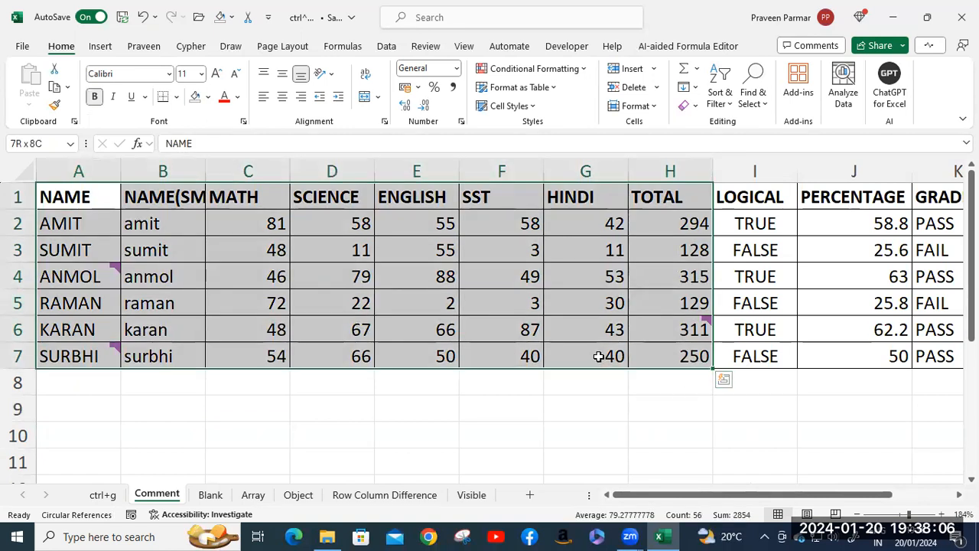
{"action": "key", "text": "ctrl+q"}
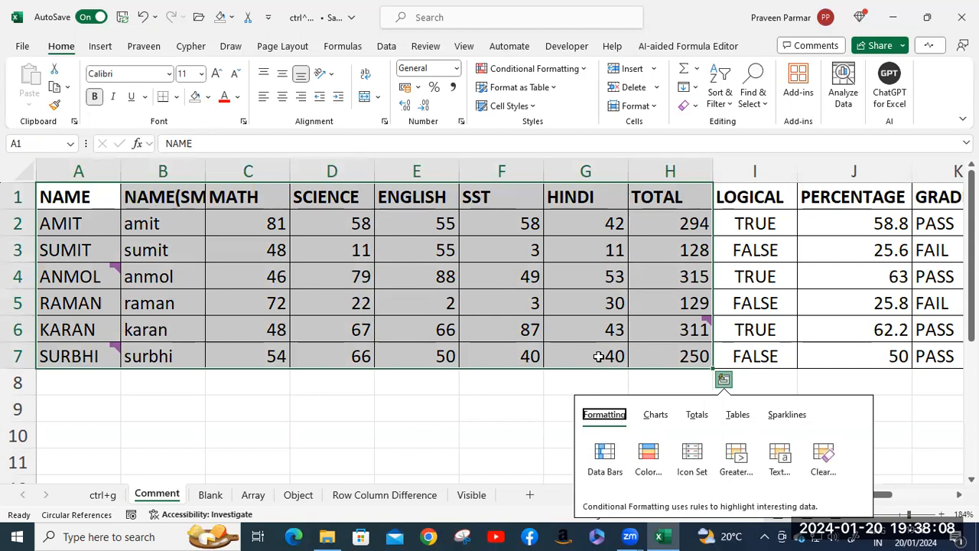
{"action": "left_click", "coordinate": [591, 353]}
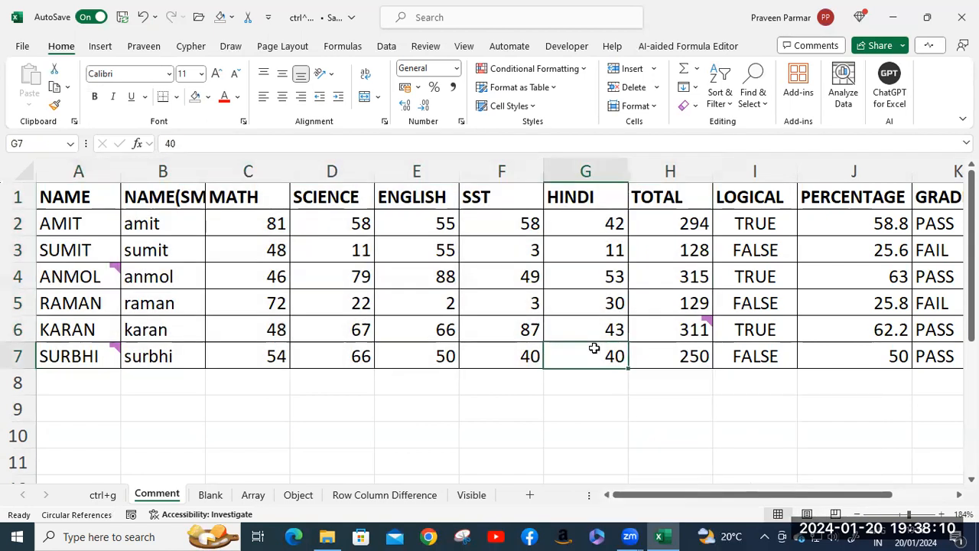
- Select the range A2:H7 and try to find its cells with notes using Go To Special
{"action": "left_click_drag", "start_coordinate": [69, 222], "coordinate": [675, 344]}
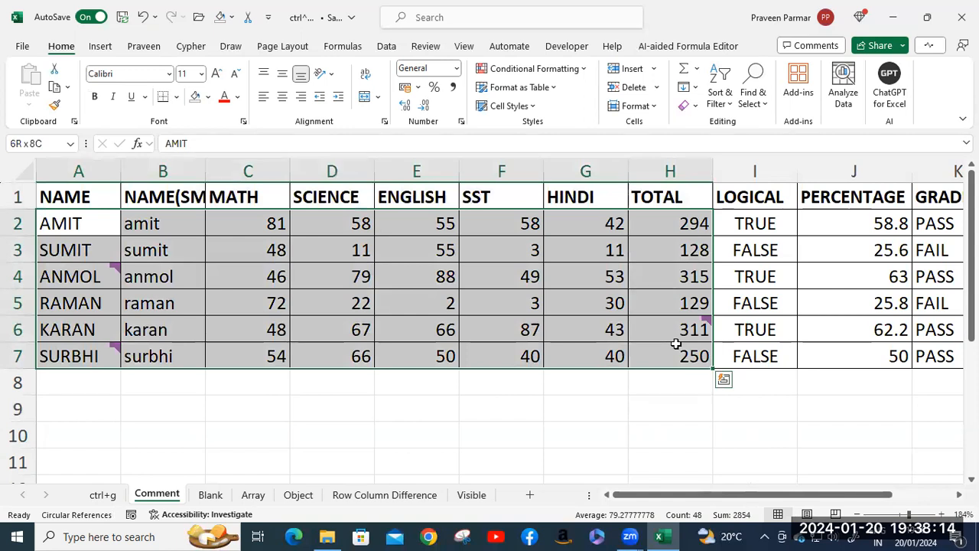
{"action": "key", "text": "ctrl+g"}
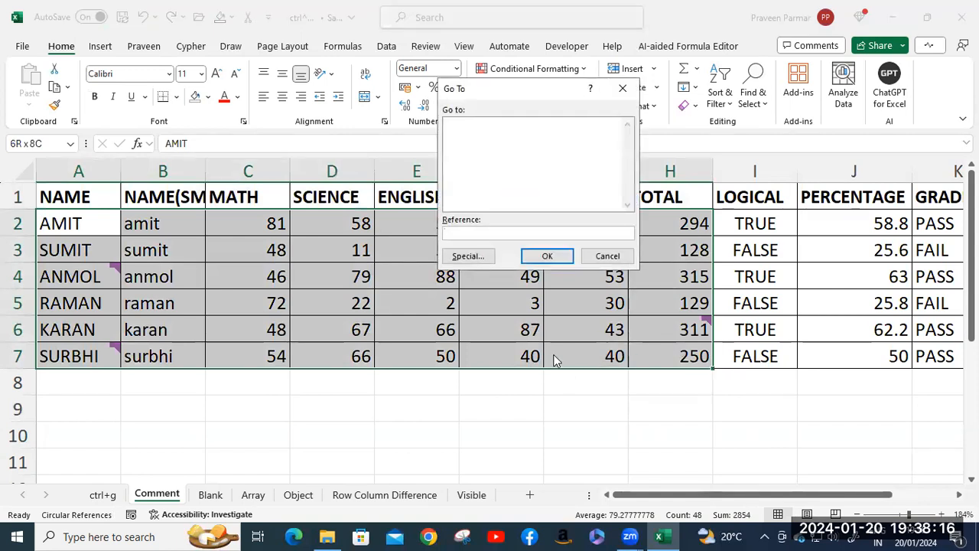
{"action": "left_click", "coordinate": [479, 258]}
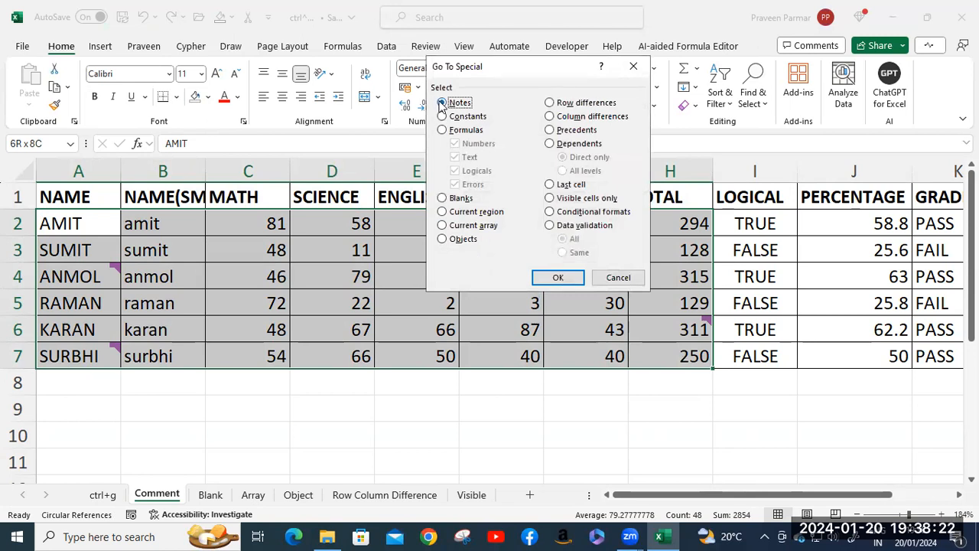
{"action": "left_click", "coordinate": [558, 277]}
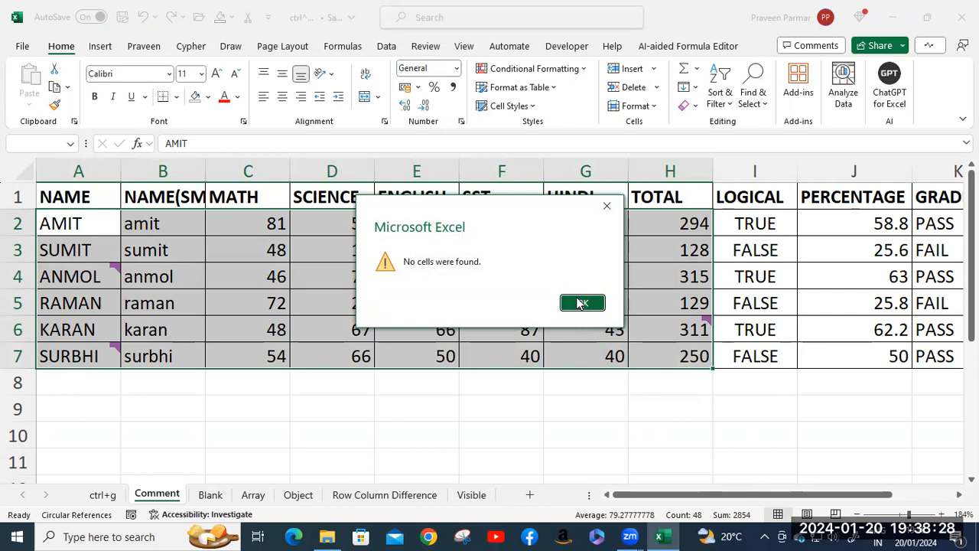
{"action": "left_click", "coordinate": [582, 304]}
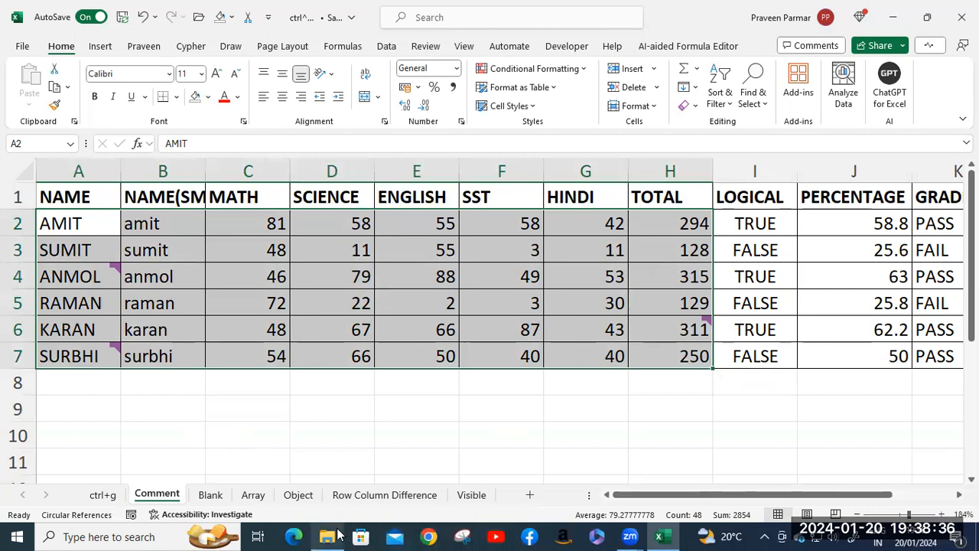
{"action": "mouse_move", "coordinate": [340, 534]}
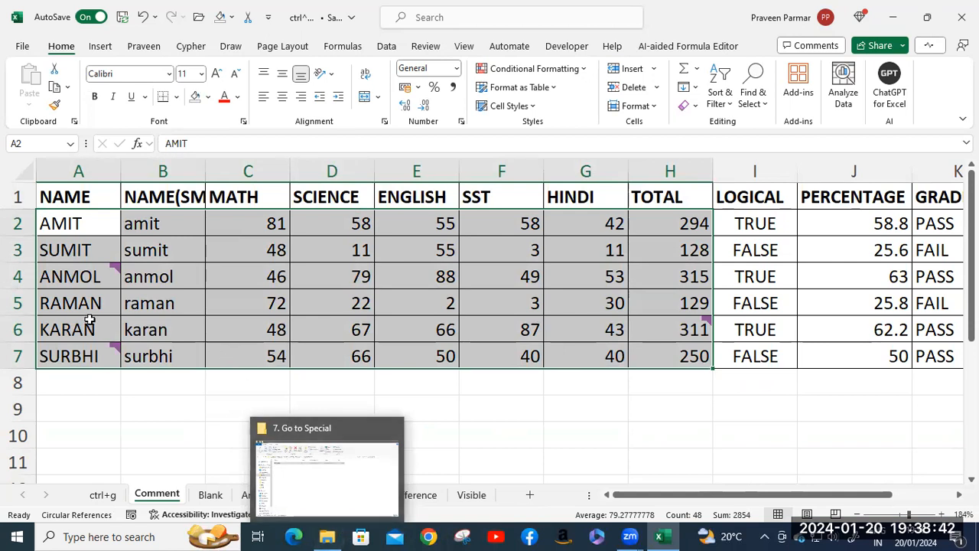
- Examine the comment on cell A4, including its edit mode and thread options, without changing it
{"action": "left_click", "coordinate": [90, 277]}
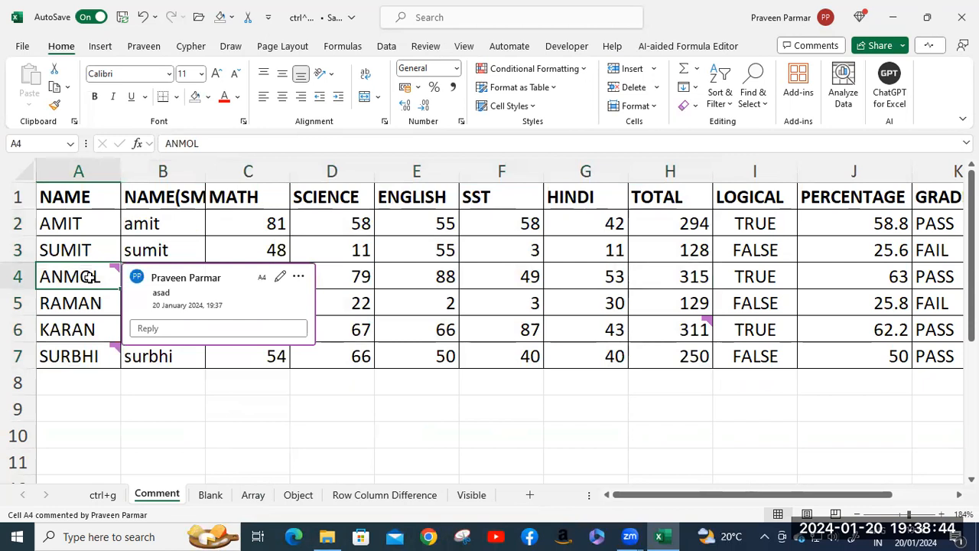
{"action": "left_click", "coordinate": [282, 277]}
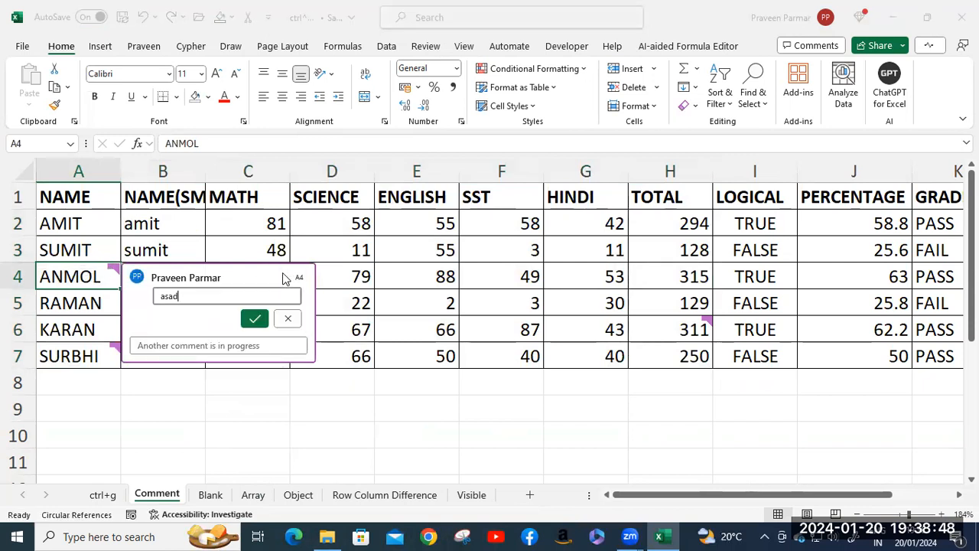
{"action": "left_click", "coordinate": [287, 321]}
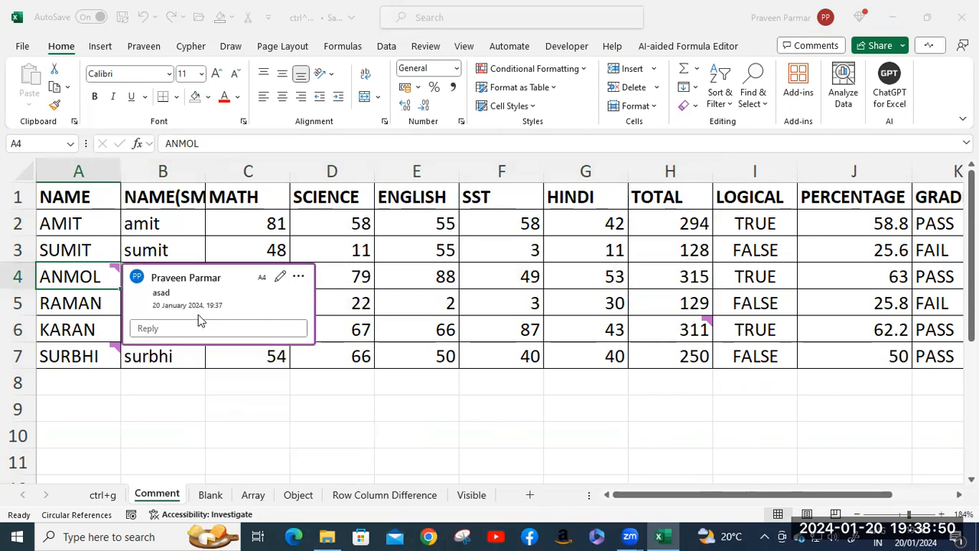
{"action": "left_click", "coordinate": [299, 278]}
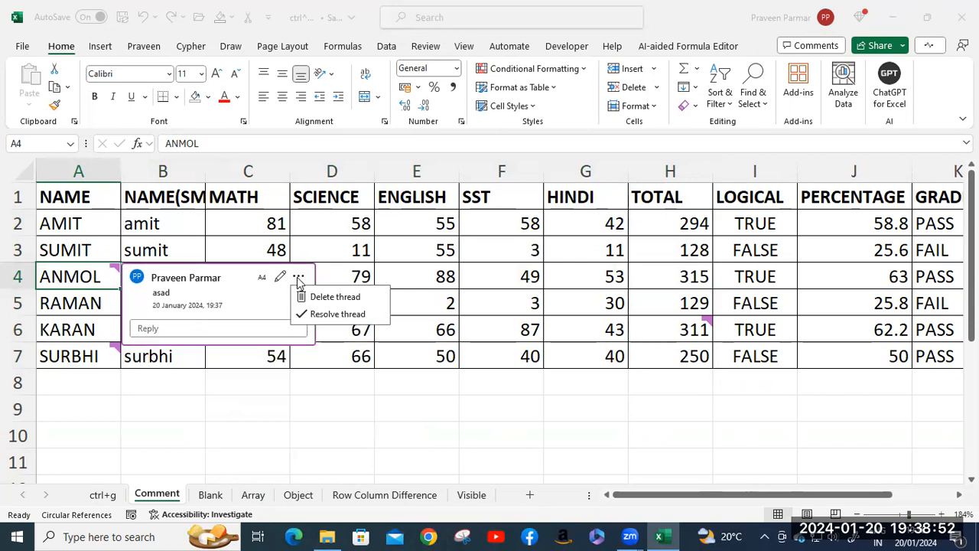
{"action": "left_click", "coordinate": [161, 418]}
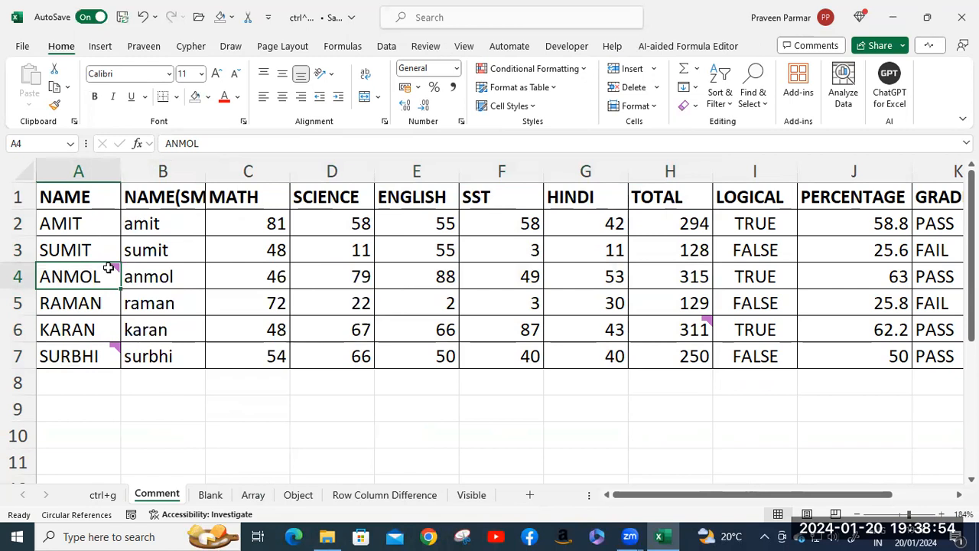
{"action": "mouse_move", "coordinate": [102, 269]}
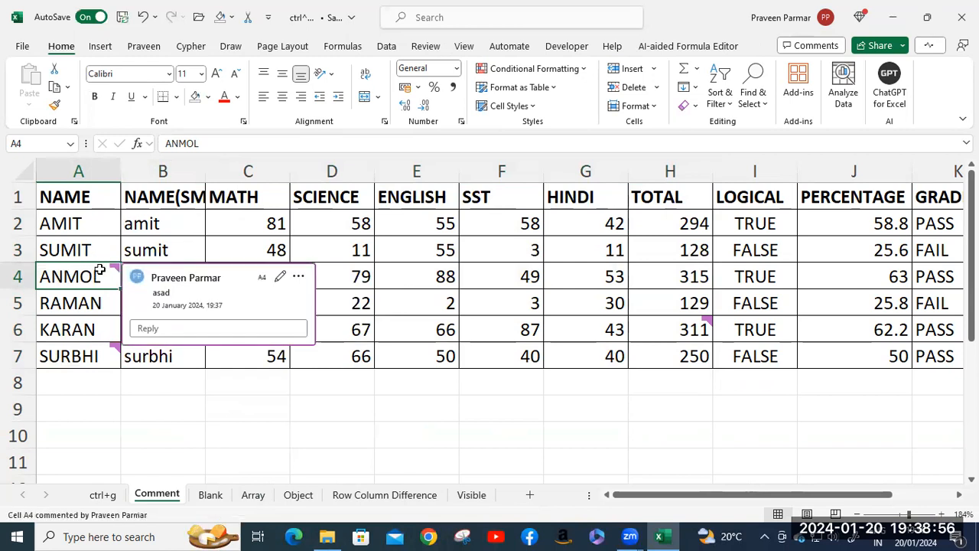
{"action": "right_click", "coordinate": [101, 280]}
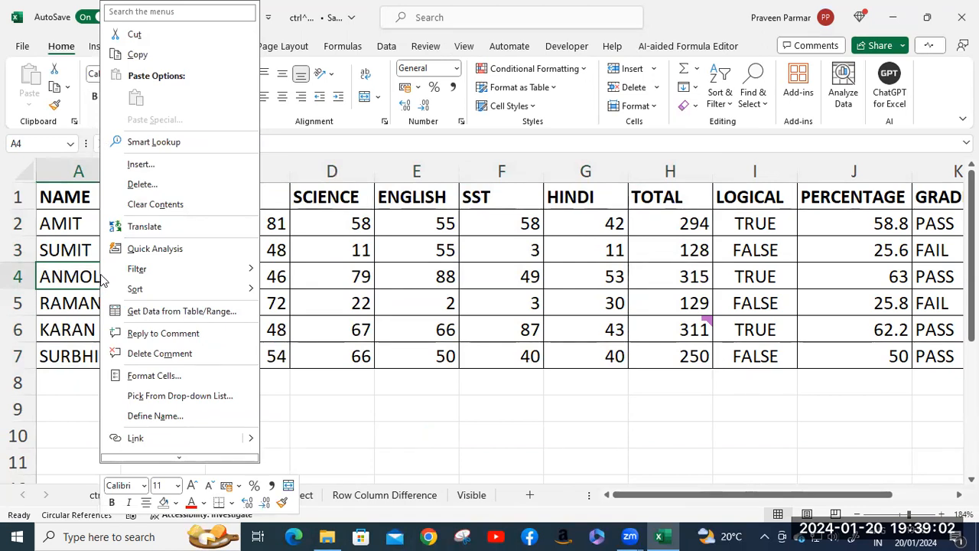
{"action": "mouse_move", "coordinate": [101, 274]}
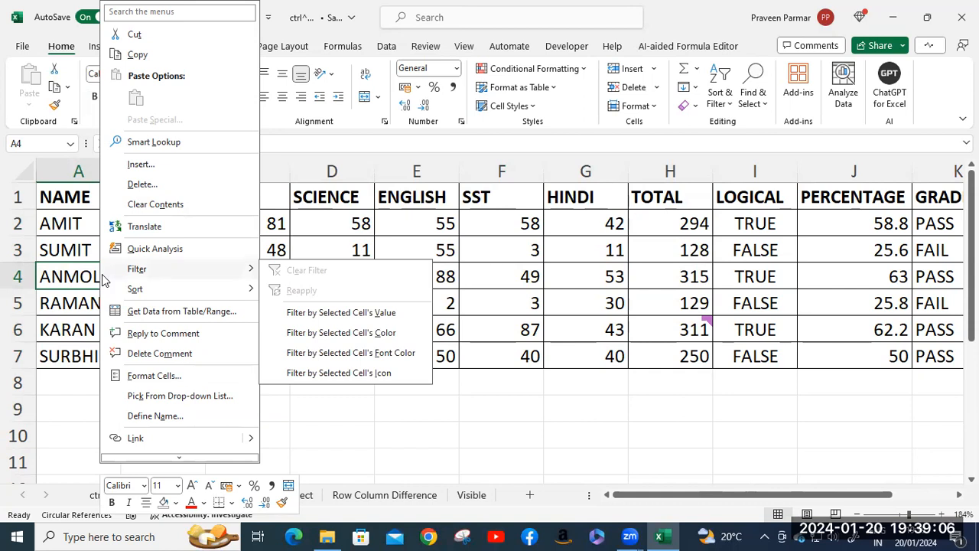
{"action": "left_click", "coordinate": [141, 164]}
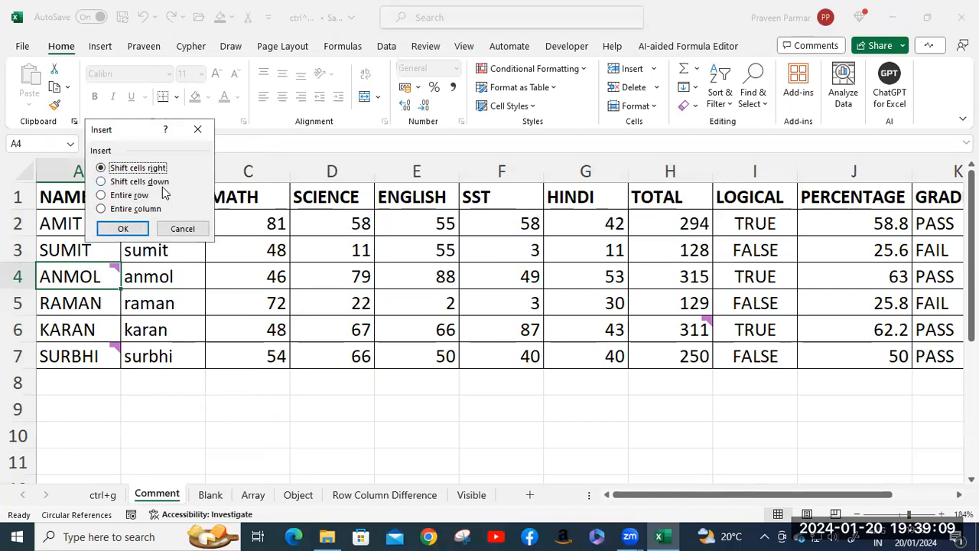
{"action": "left_click", "coordinate": [181, 228]}
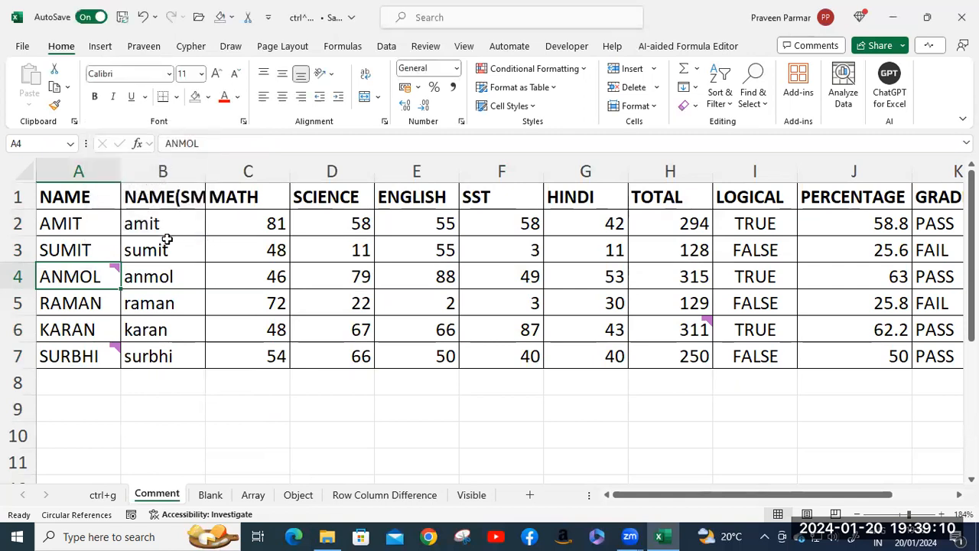
- Open the comment on cell A4 for a reply
{"action": "right_click", "coordinate": [103, 271]}
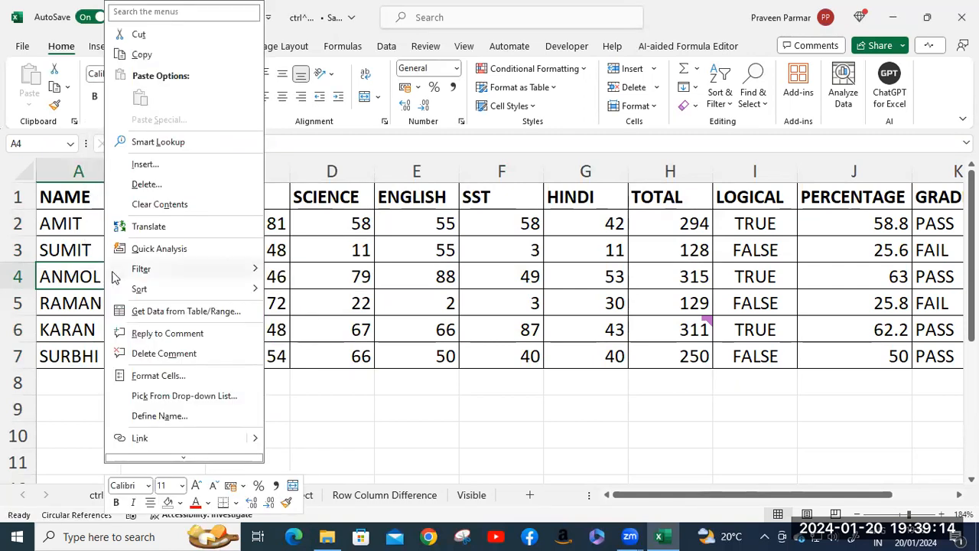
{"action": "left_click", "coordinate": [149, 337]}
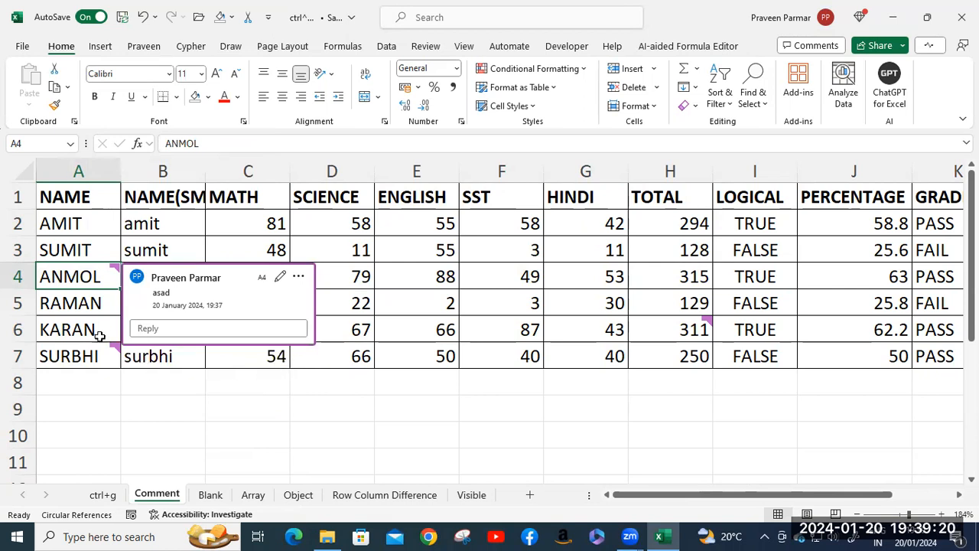
- Select the range A1:I7 and try to find its note cells using Go To Special with the Notes option
{"action": "left_click", "coordinate": [86, 195]}
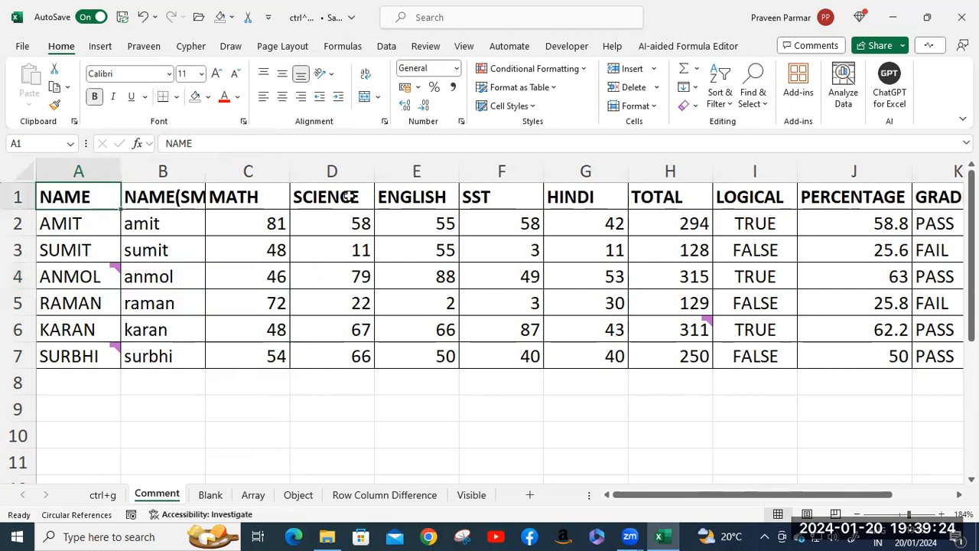
{"action": "left_click", "coordinate": [746, 358], "text": "shift"}
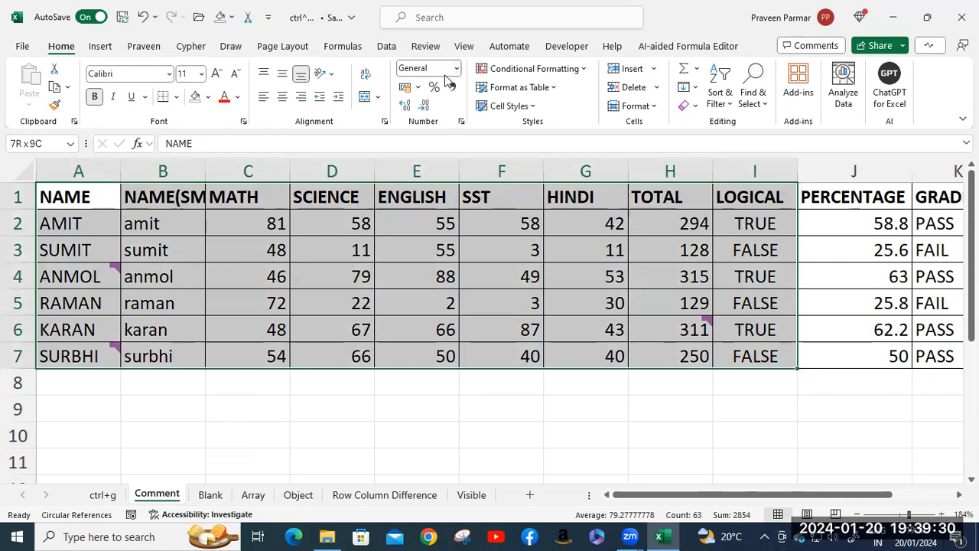
{"action": "key", "text": "ctrl+g"}
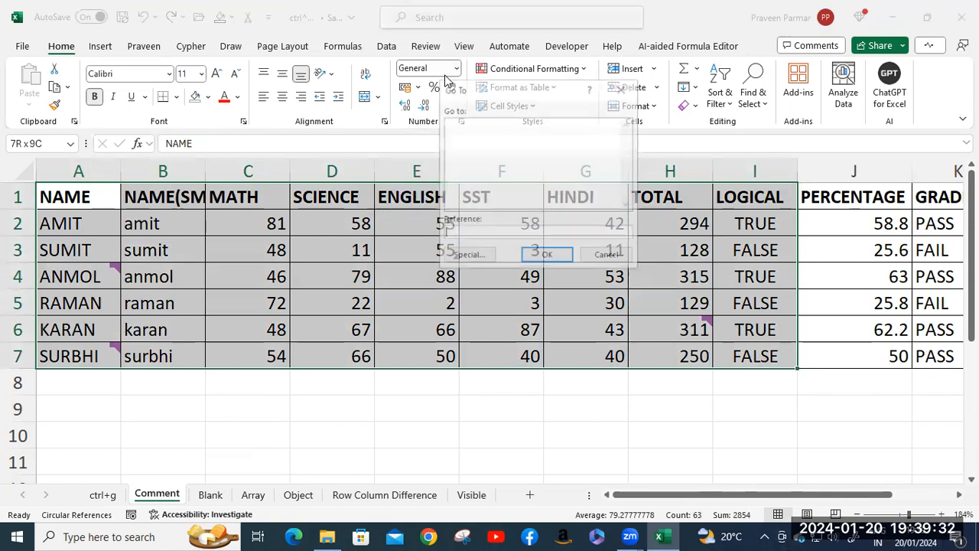
{"action": "left_click", "coordinate": [467, 255]}
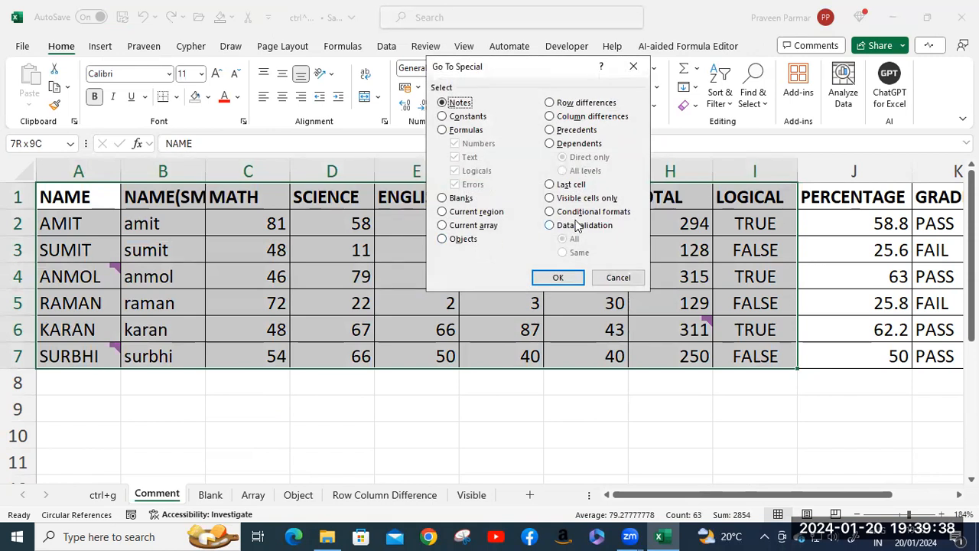
{"action": "left_click", "coordinate": [443, 113]}
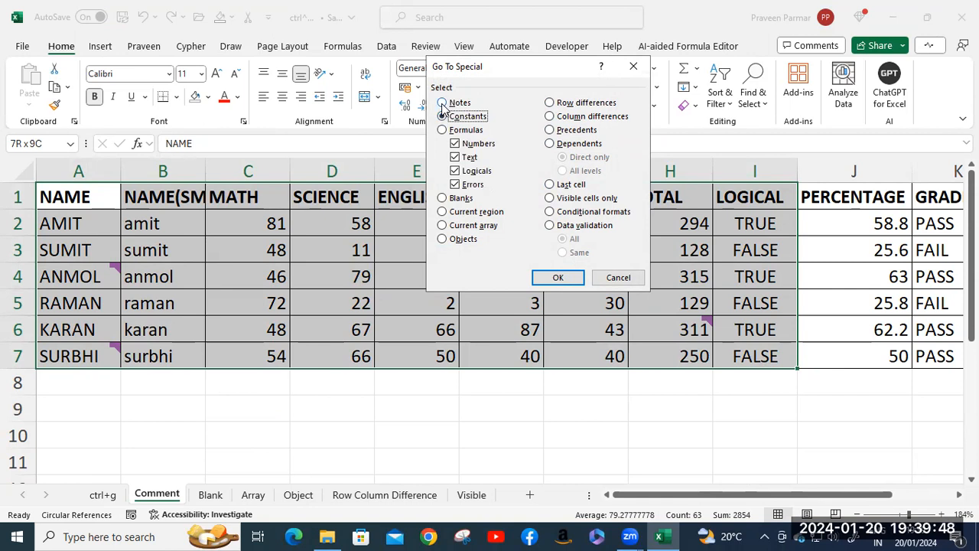
{"action": "left_click", "coordinate": [442, 104]}
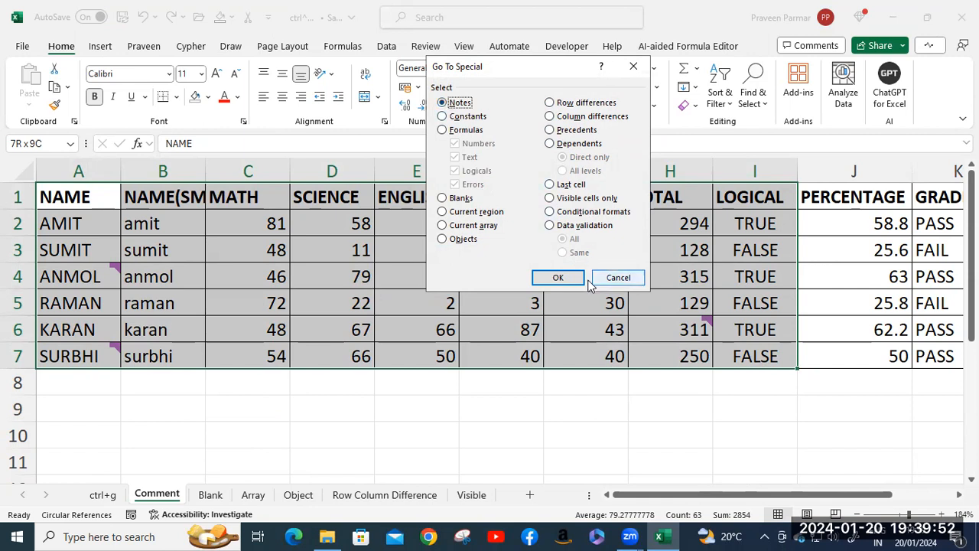
{"action": "left_click", "coordinate": [559, 280]}
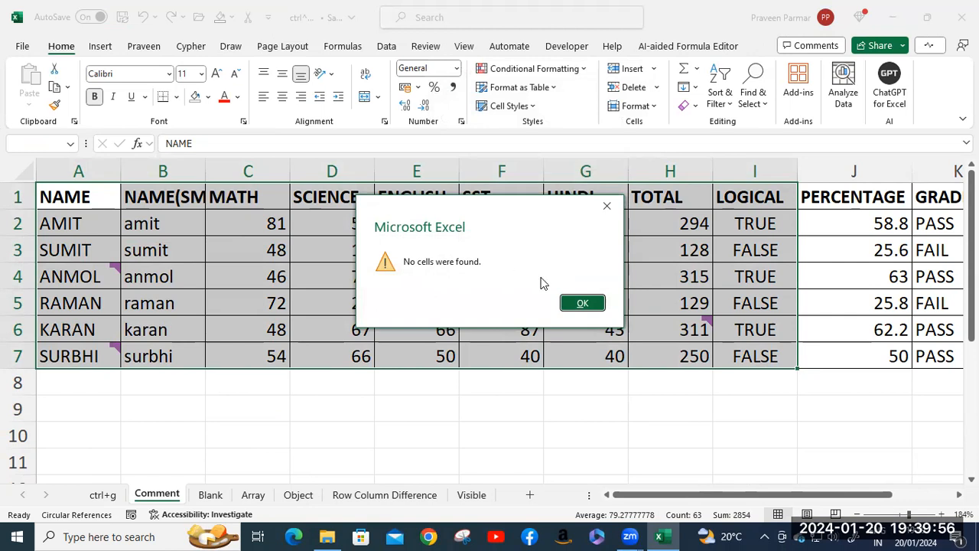
{"action": "left_click", "coordinate": [575, 303]}
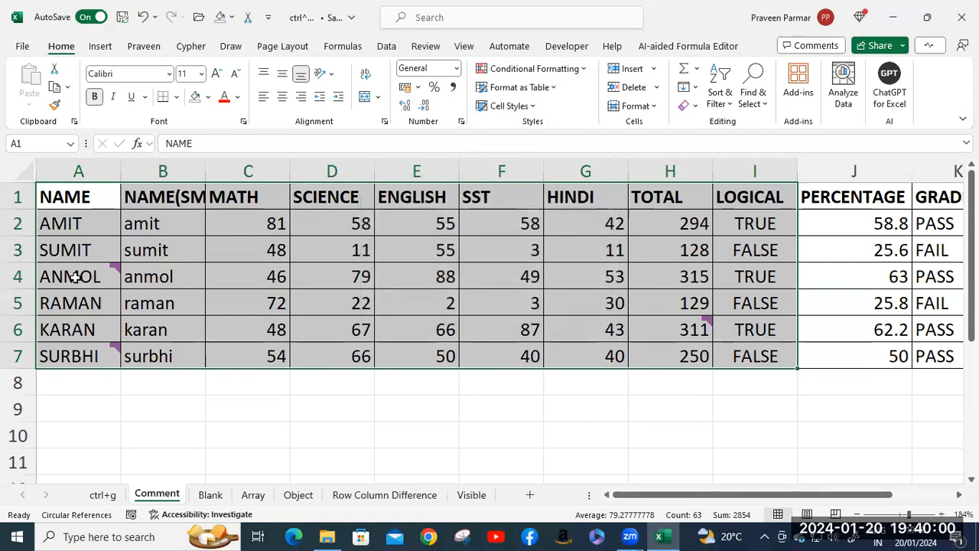
- On the Blank sheet, select the empty highlighted rows A3:K3, A5:K5 and A8:K8 one after another
{"action": "left_click", "coordinate": [209, 496]}
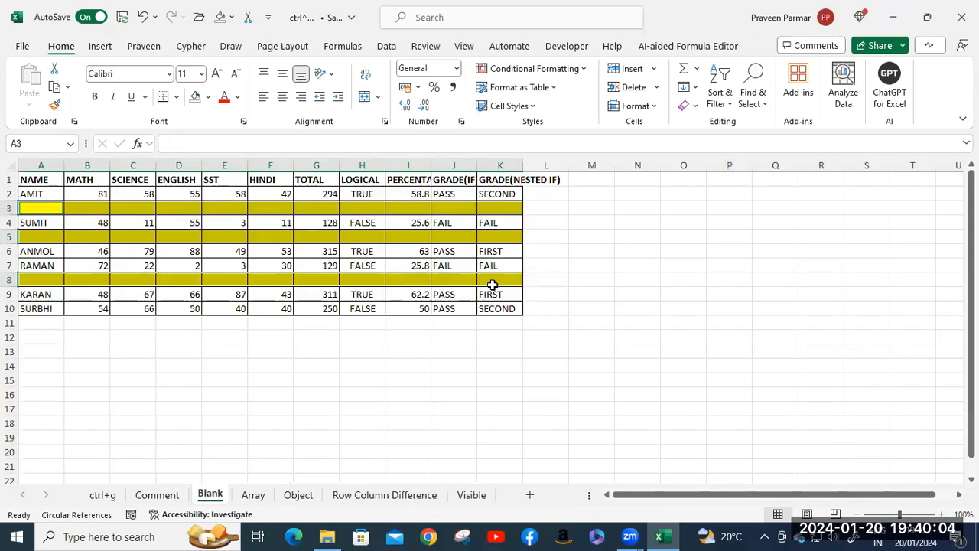
{"action": "left_click", "coordinate": [32, 180]}
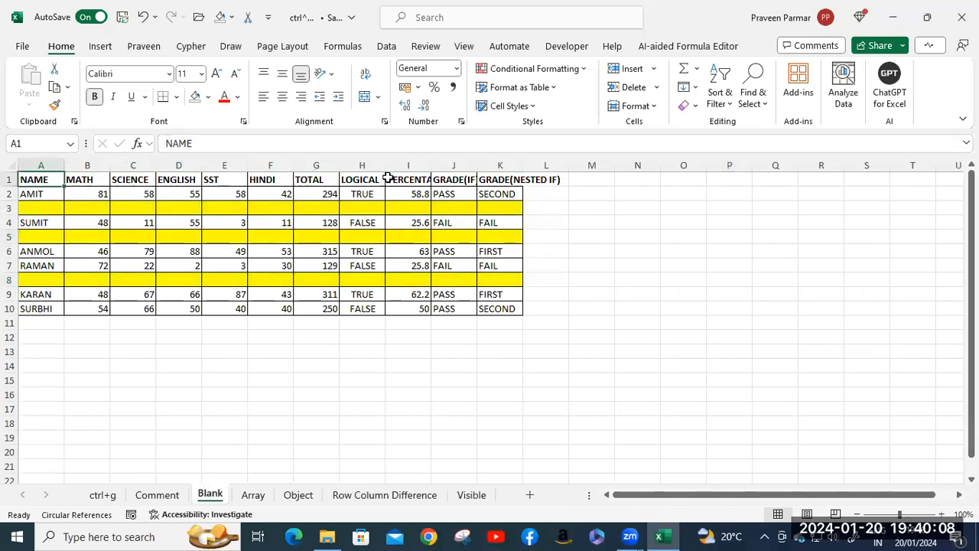
{"action": "left_click_drag", "start_coordinate": [19, 210], "coordinate": [508, 210]}
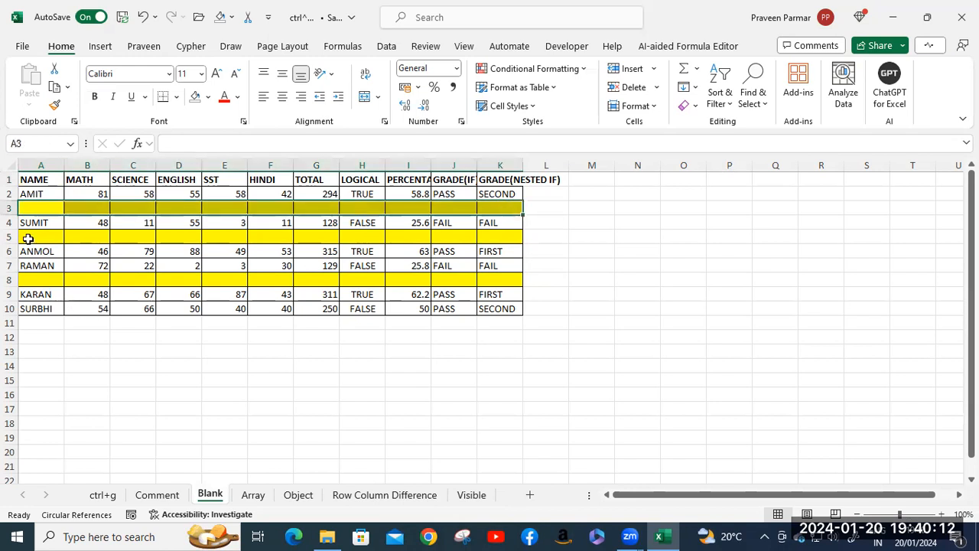
{"action": "left_click", "coordinate": [30, 238]}
{"action": "left_click_drag", "start_coordinate": [490, 238], "coordinate": [492, 238]}
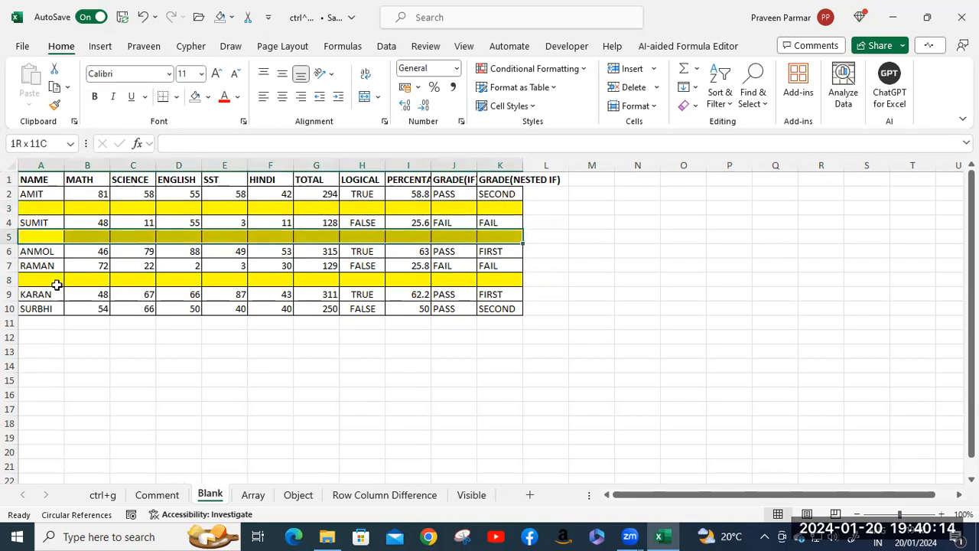
{"action": "left_click", "coordinate": [55, 281]}
{"action": "left_click", "coordinate": [483, 283], "text": "shift"}
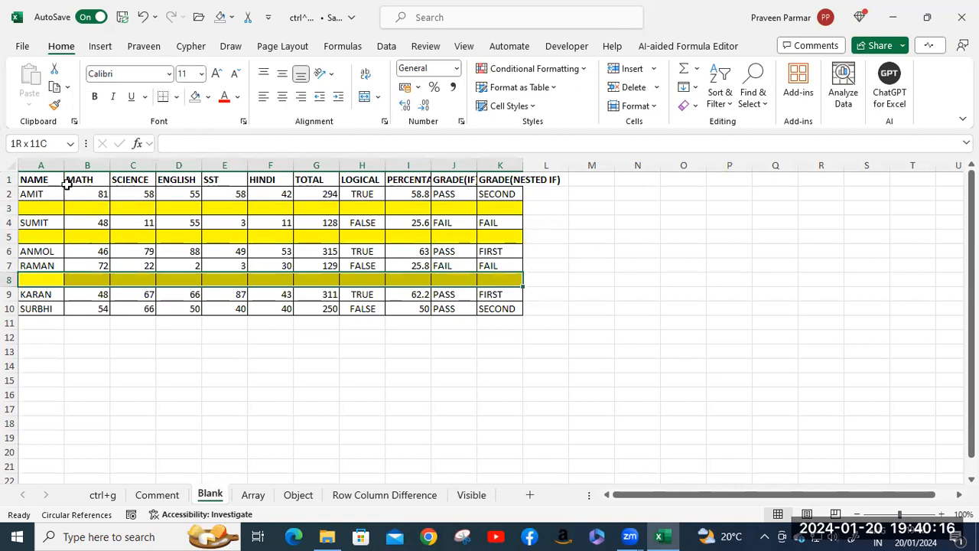
- Select the whole marks table A1:K10 and pick out its empty cells using Go To Special with the Blanks option
{"action": "left_click", "coordinate": [39, 175]}
{"action": "left_click", "coordinate": [508, 308], "text": "shift"}
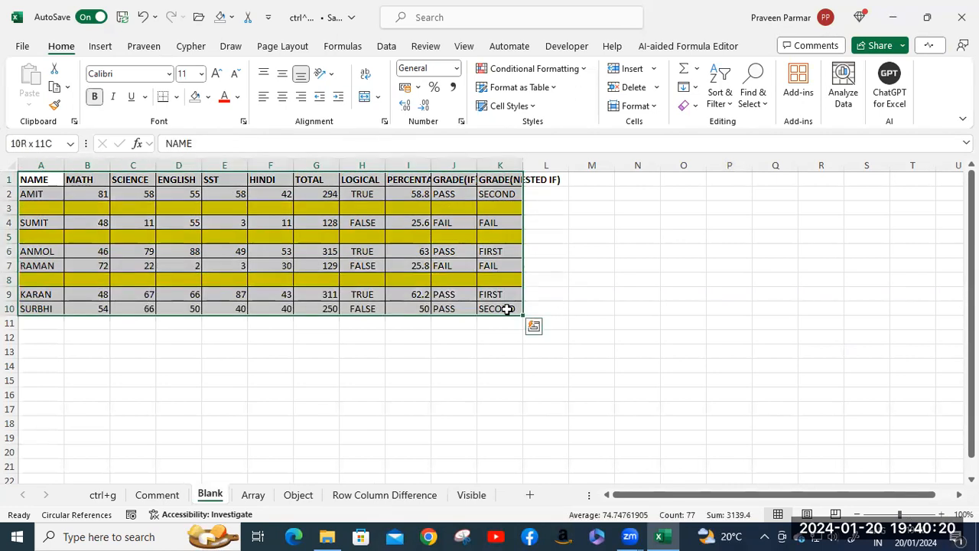
{"action": "key", "text": "ctrl+g"}
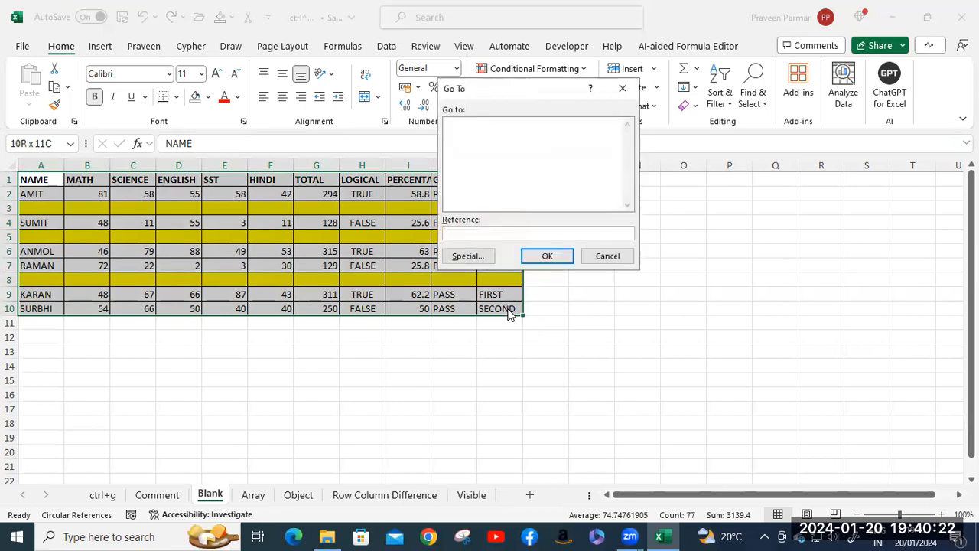
{"action": "left_click", "coordinate": [468, 257]}
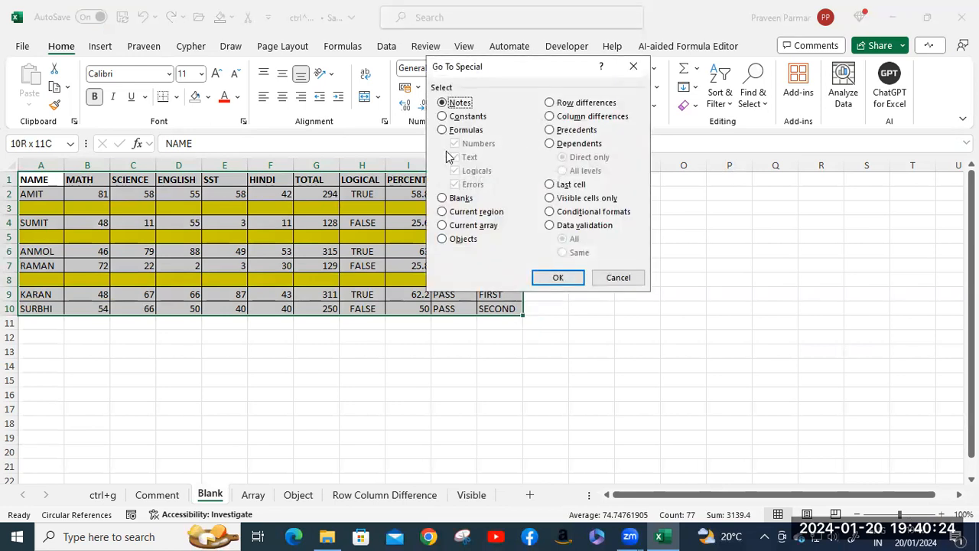
{"action": "left_click", "coordinate": [442, 198]}
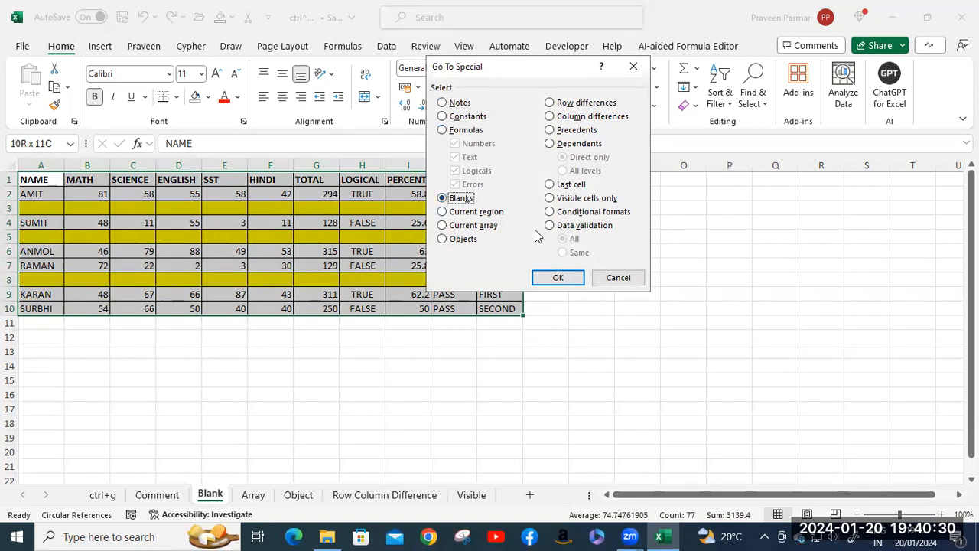
{"action": "left_click", "coordinate": [558, 278]}
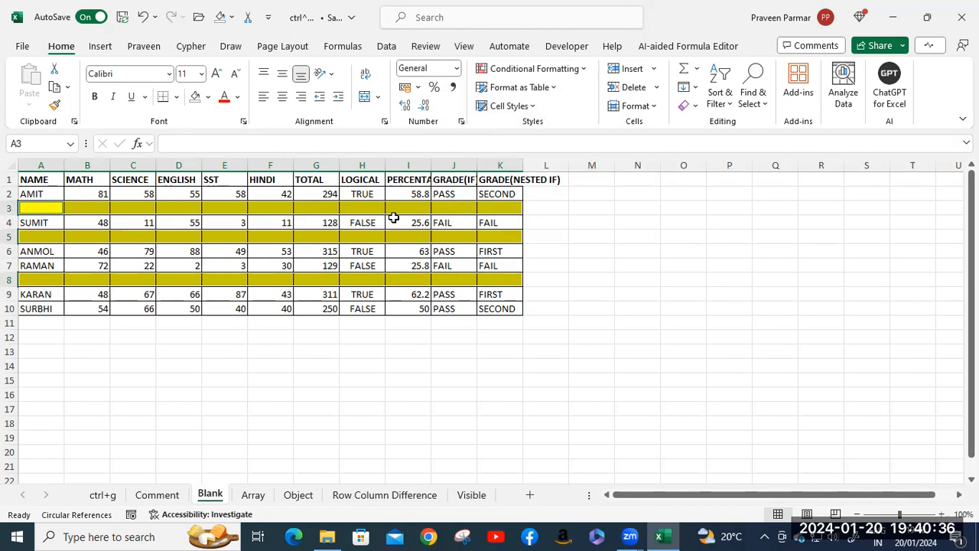
- Clear the yellow highlighting from the empty rows by removing the fill colour from A3:K10 on the Blank sheet
{"action": "key", "text": "ctrl+Page_Up"}
{"action": "left_click", "coordinate": [296, 433]}
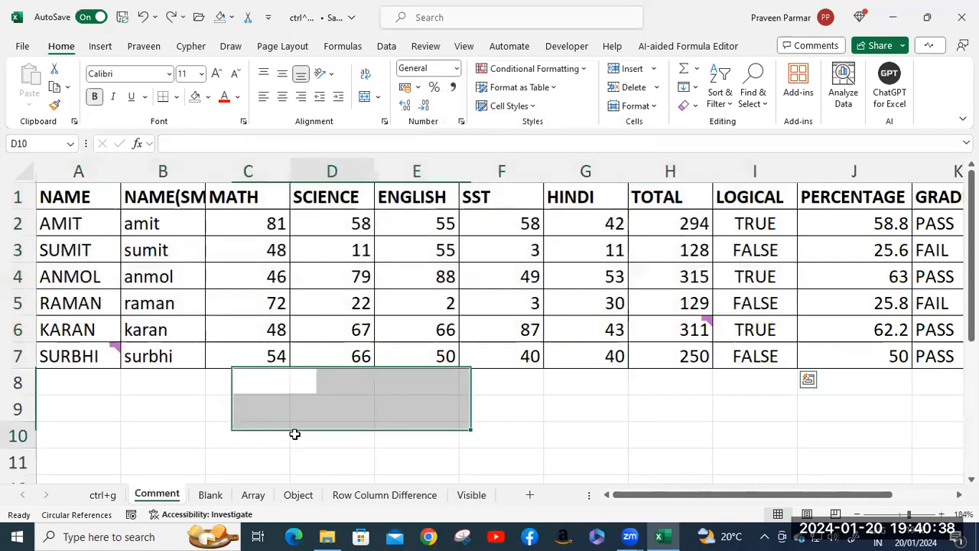
{"action": "left_click", "coordinate": [208, 496]}
{"action": "left_click", "coordinate": [40, 209]}
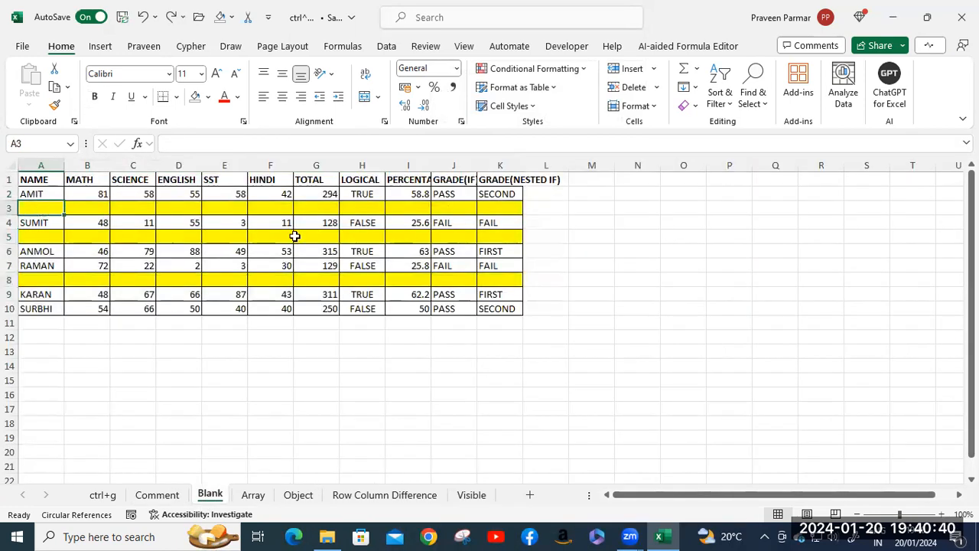
{"action": "left_click", "coordinate": [505, 306], "text": "shift"}
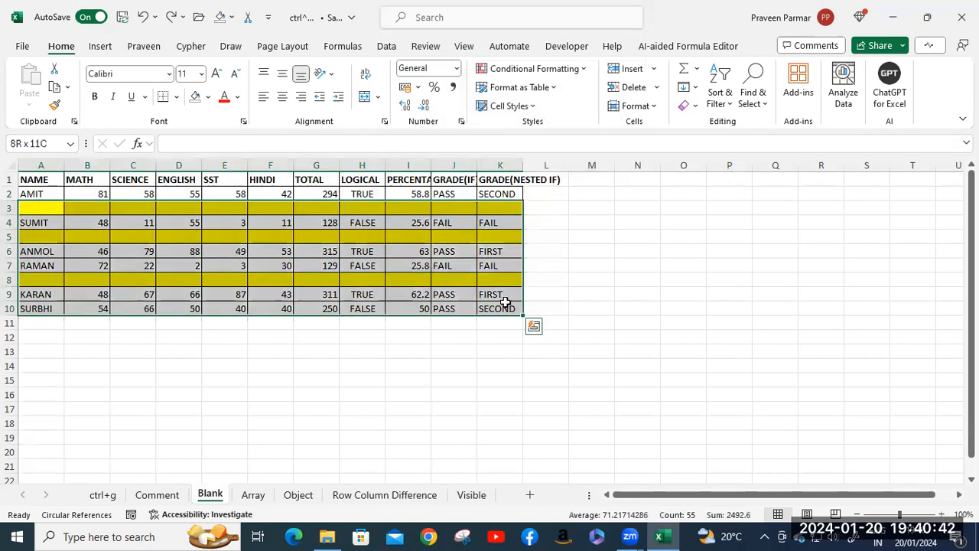
{"action": "left_click", "coordinate": [195, 97]}
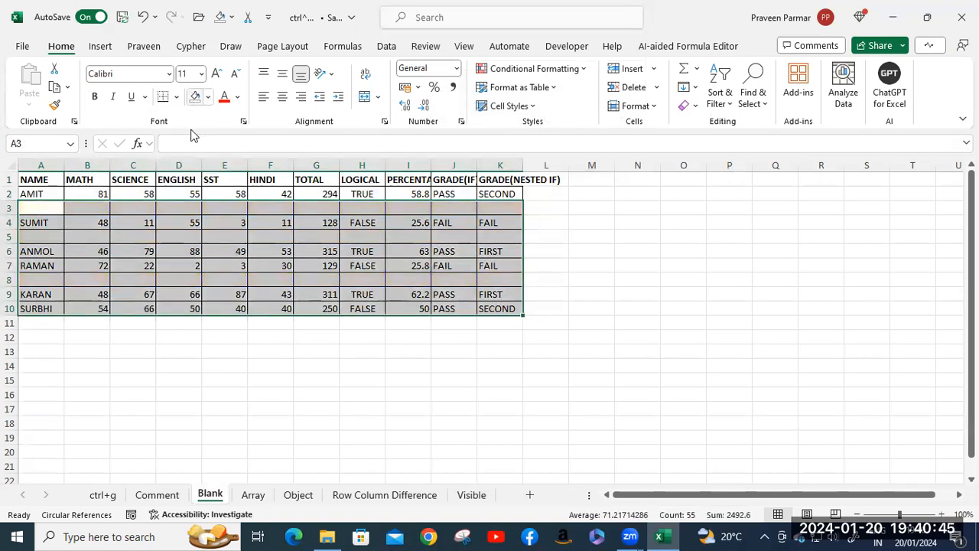
{"action": "left_click", "coordinate": [143, 366]}
- Select the unhighlighted table A1:K10 and locate its blank cells again with Go To Special, then clear the selection
{"action": "left_click", "coordinate": [34, 181]}
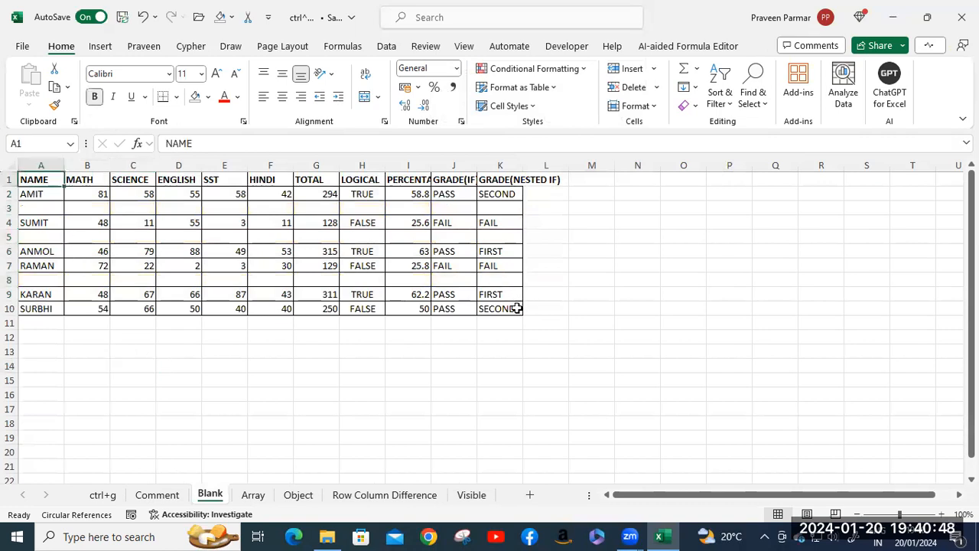
{"action": "left_click", "coordinate": [515, 307], "text": "shift"}
{"action": "key", "text": "ctrl+g"}
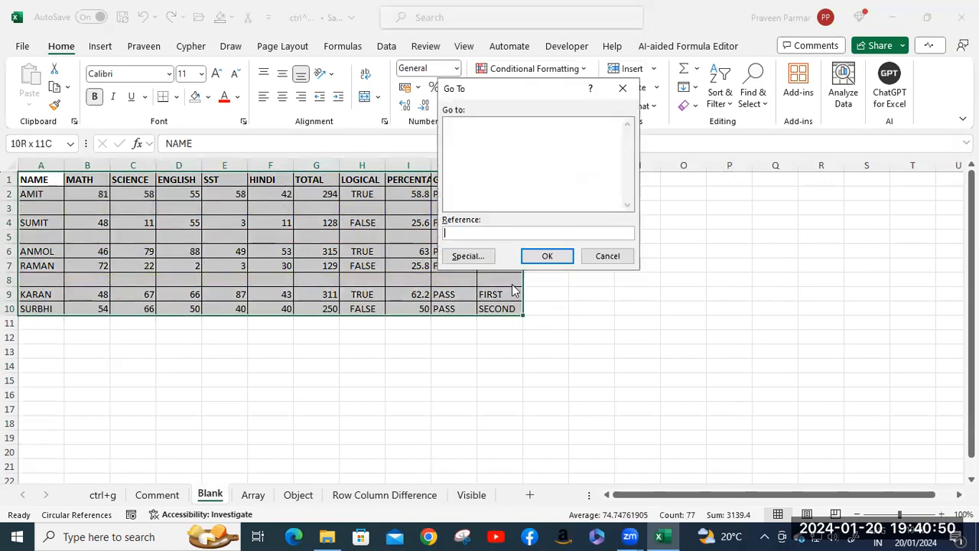
{"action": "left_click", "coordinate": [466, 257]}
{"action": "left_click", "coordinate": [442, 198]}
{"action": "left_click", "coordinate": [559, 276]}
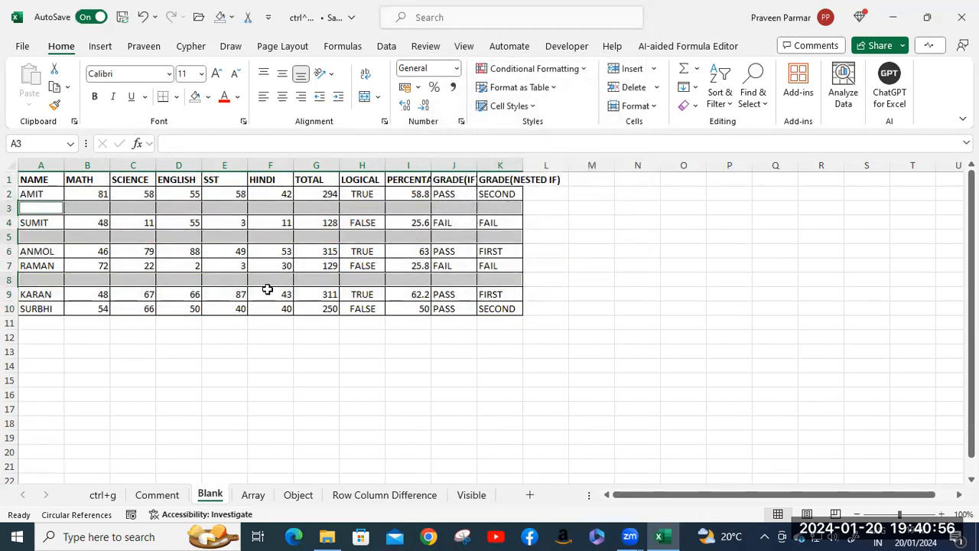
{"action": "left_click", "coordinate": [508, 279]}
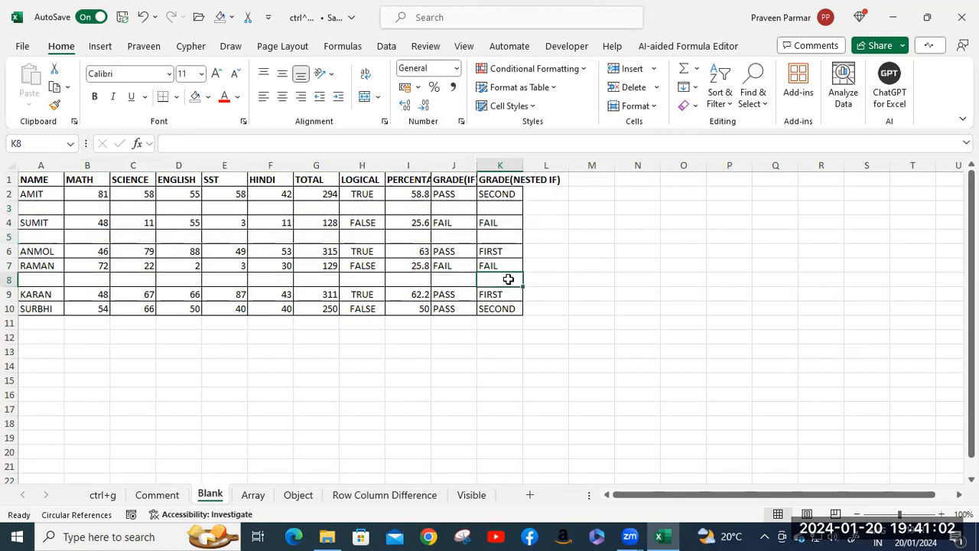
- On the Comment sheet, select only the text constants within A1:K7 using Go To Special, and check the formula in B2
{"action": "left_click", "coordinate": [158, 495]}
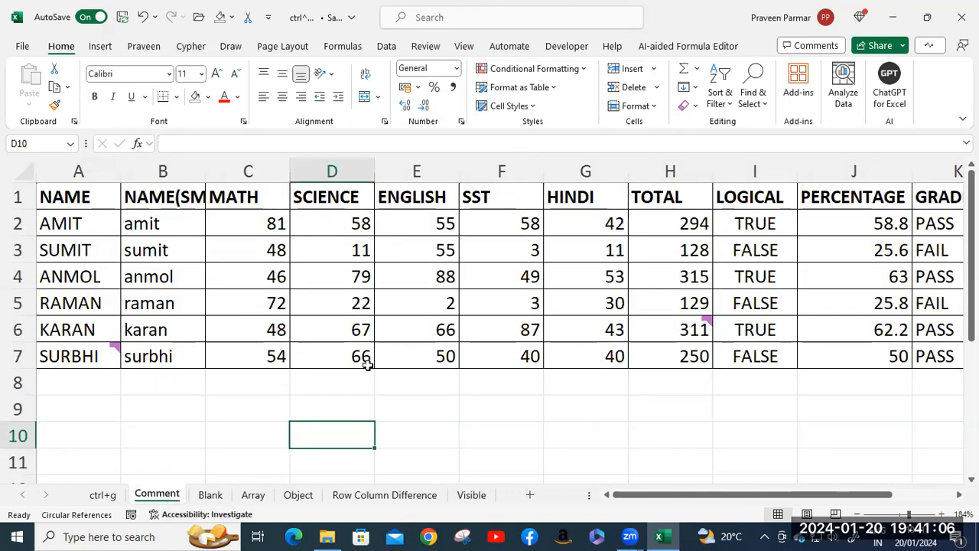
{"action": "left_click", "coordinate": [108, 197]}
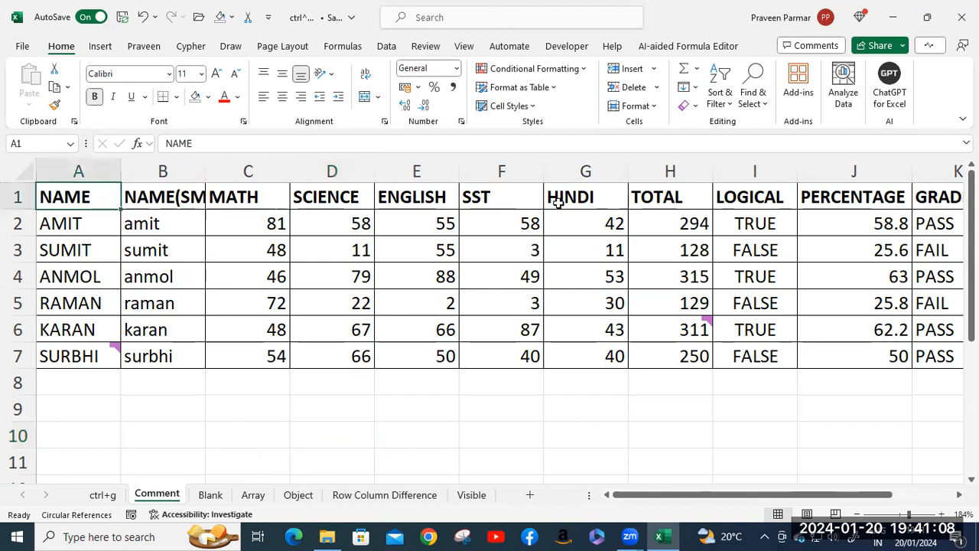
{"action": "left_click", "coordinate": [947, 357], "text": "shift"}
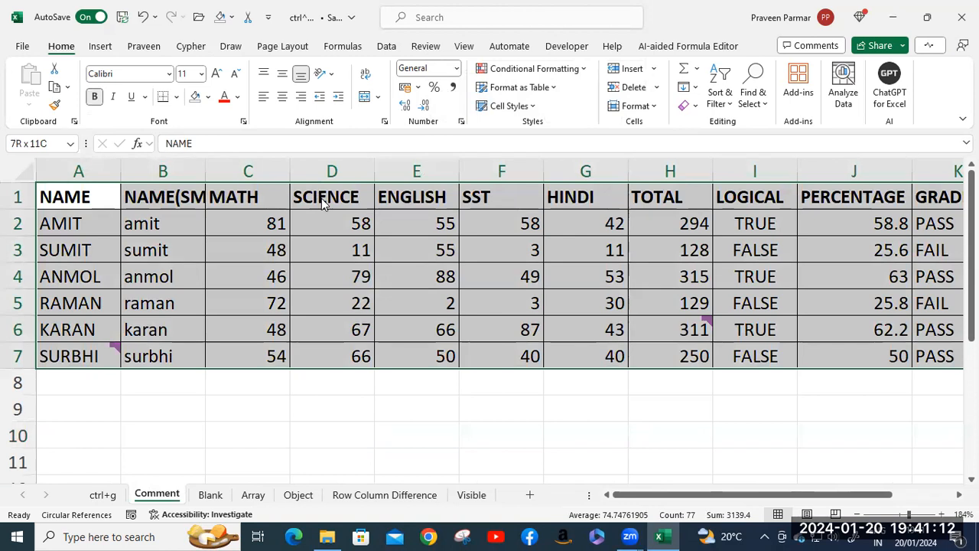
{"action": "key", "text": "ctrl+g"}
{"action": "left_click", "coordinate": [466, 256]}
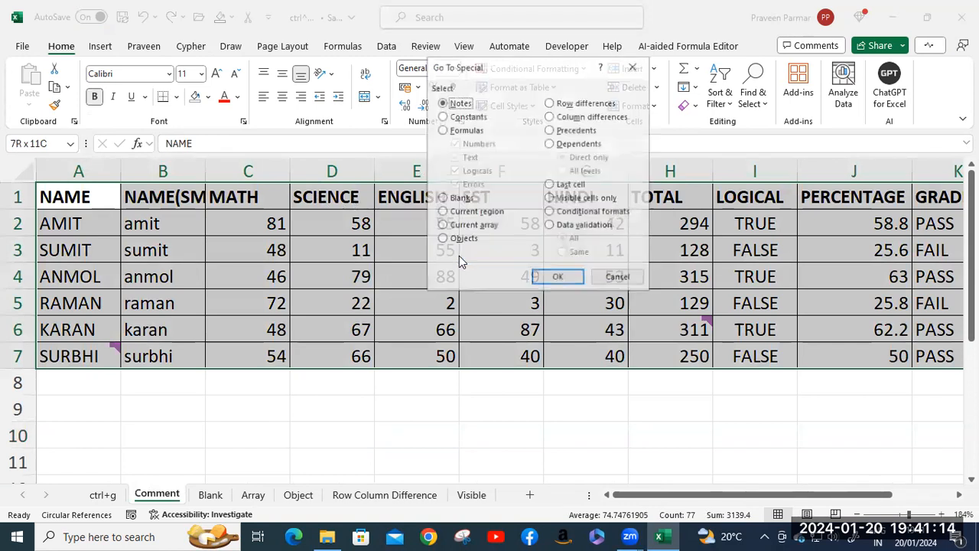
{"action": "left_click", "coordinate": [443, 116]}
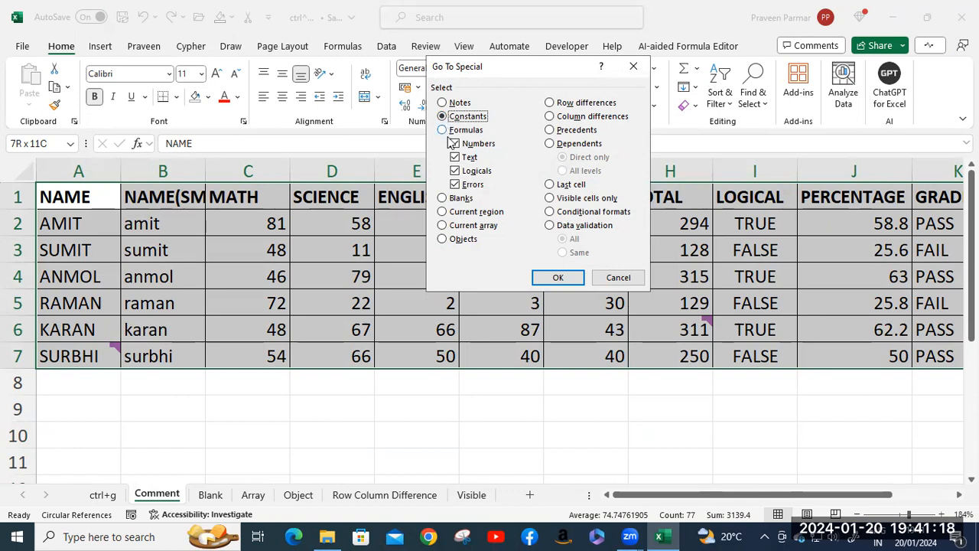
{"action": "left_click", "coordinate": [455, 144]}
{"action": "left_click", "coordinate": [456, 171]}
{"action": "left_click", "coordinate": [455, 185]}
{"action": "left_click", "coordinate": [545, 279]}
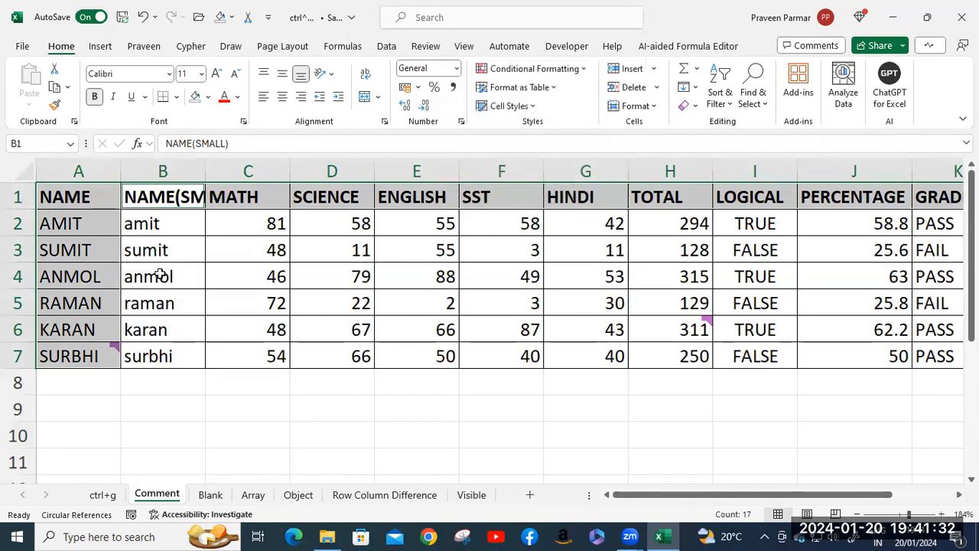
{"action": "left_click", "coordinate": [175, 387]}
{"action": "left_click", "coordinate": [160, 227]}
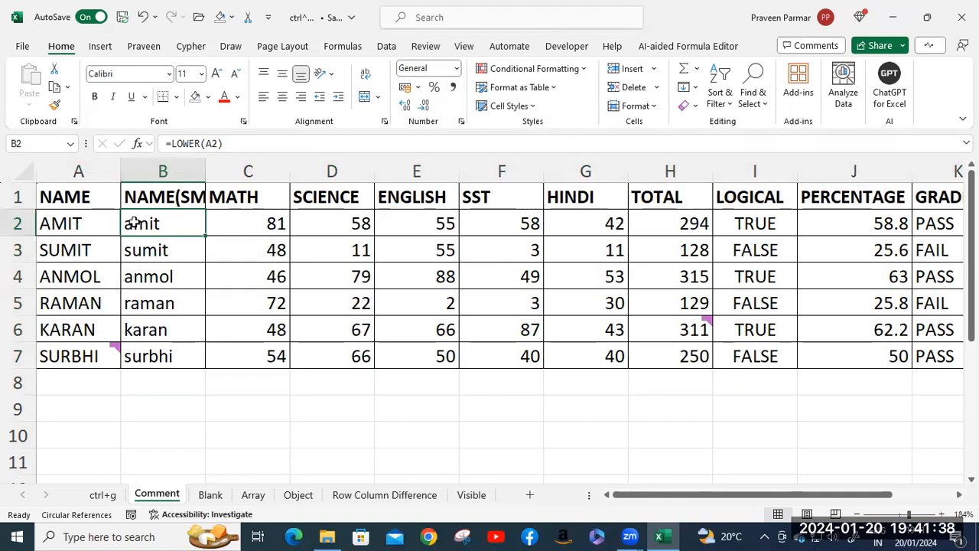
- Select the range A1:K7 and find its number-returning formulas using Go To Special with Formulas limited to Numbers
{"action": "left_click", "coordinate": [85, 199]}
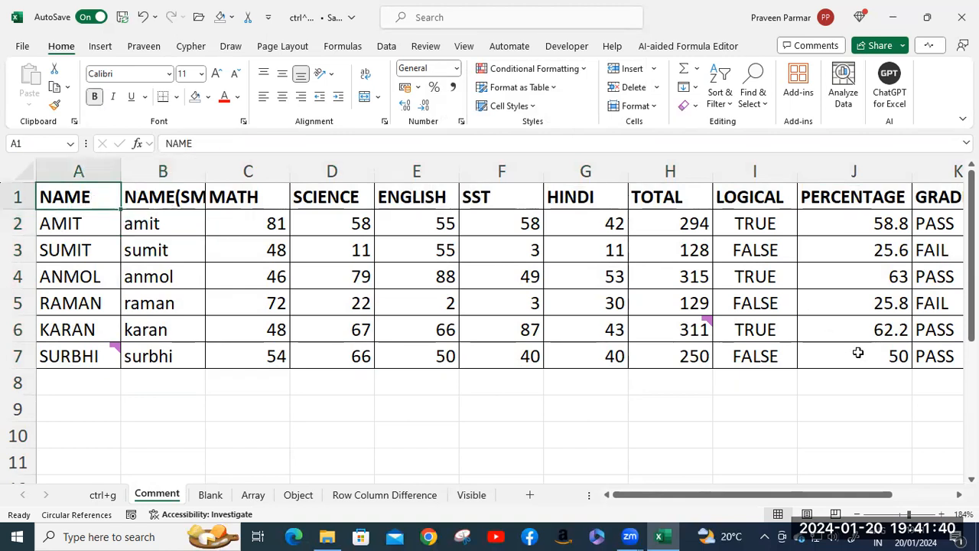
{"action": "left_click", "coordinate": [927, 356], "text": "shift"}
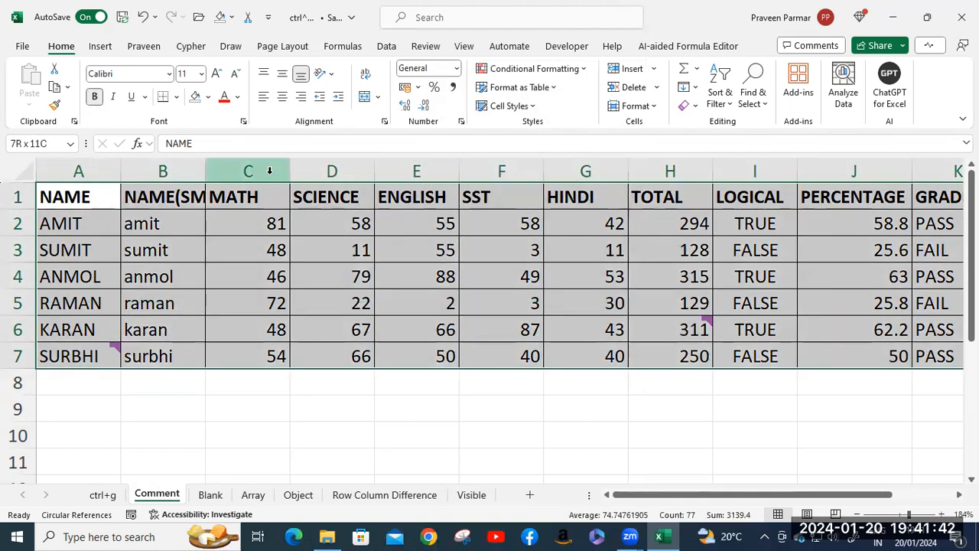
{"action": "key", "text": "ctrl+g"}
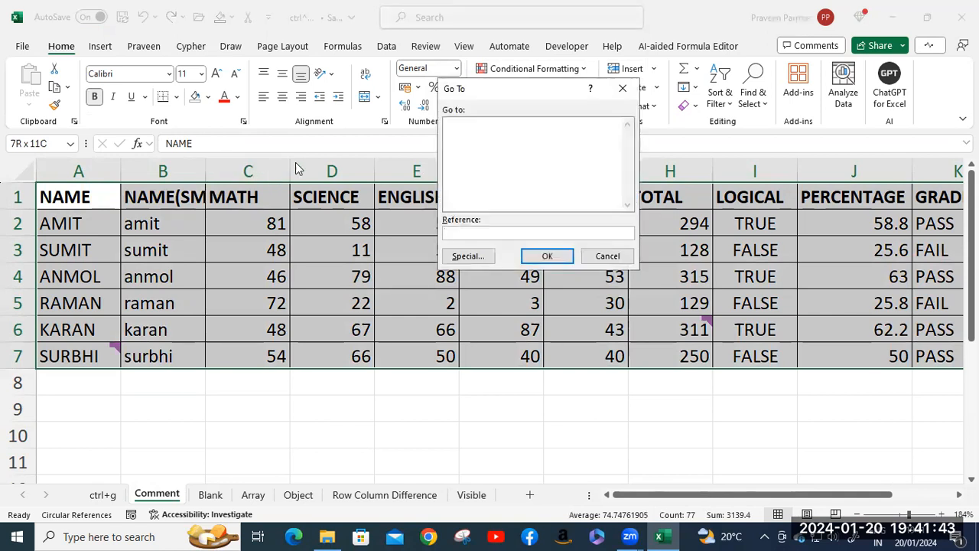
{"action": "left_click", "coordinate": [468, 257]}
{"action": "left_click", "coordinate": [442, 130]}
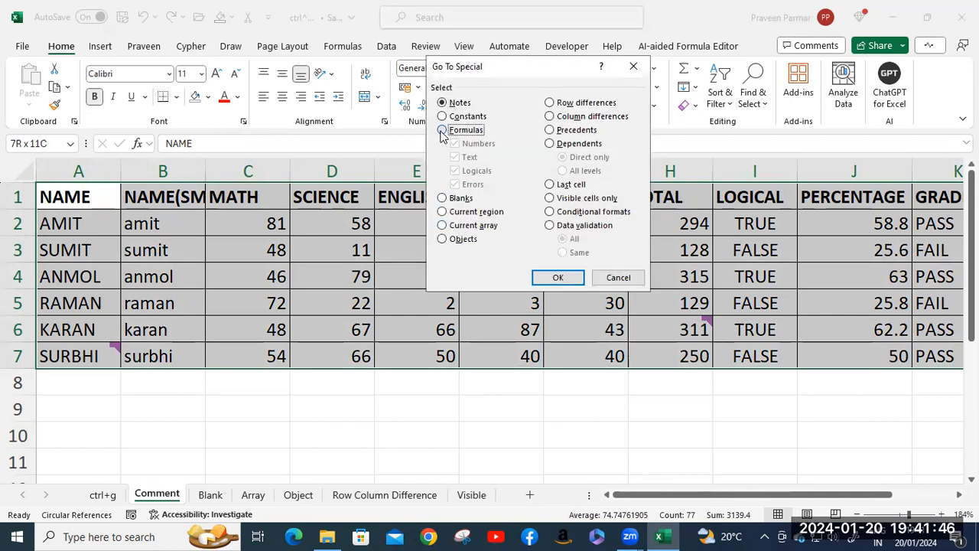
{"action": "left_click", "coordinate": [456, 157]}
{"action": "left_click", "coordinate": [456, 171]}
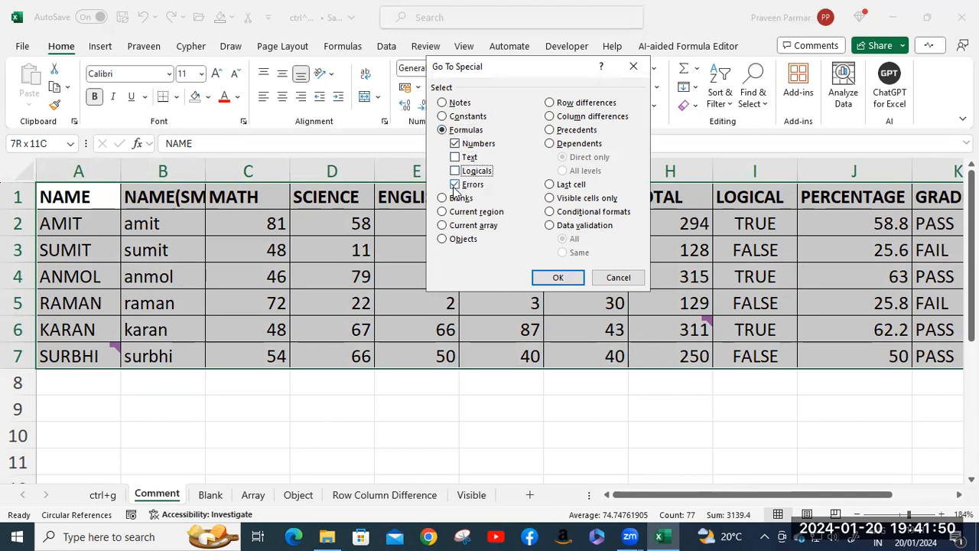
{"action": "left_click", "coordinate": [455, 185]}
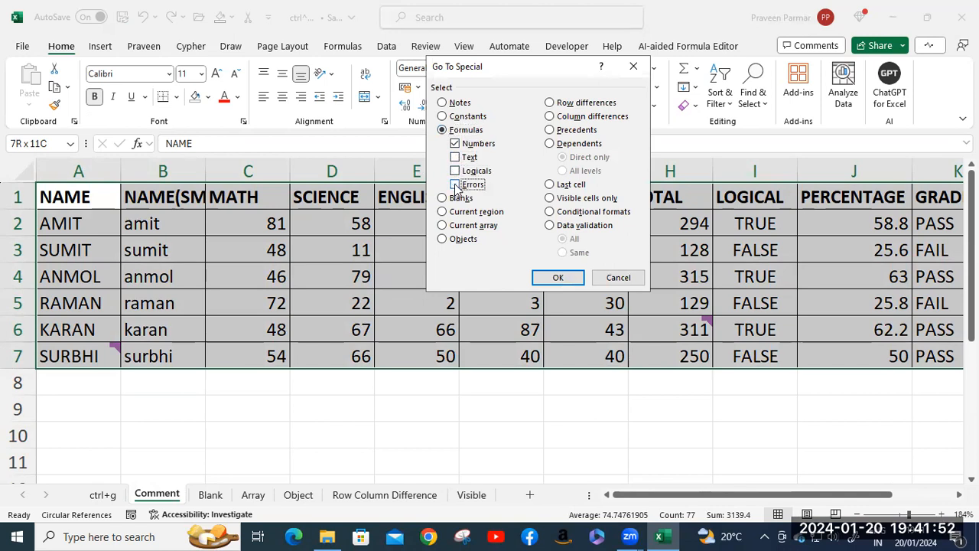
{"action": "left_click", "coordinate": [558, 278]}
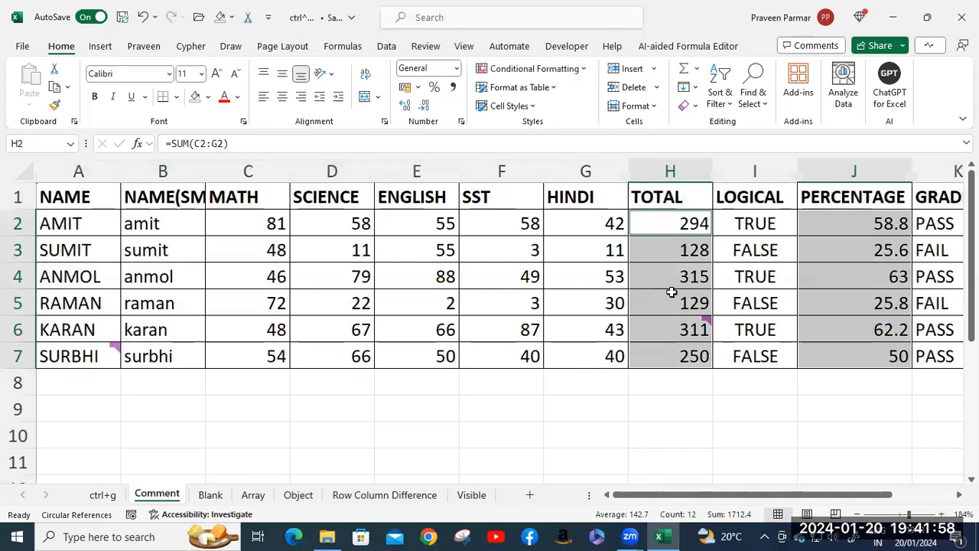
{"action": "mouse_move", "coordinate": [671, 334]}
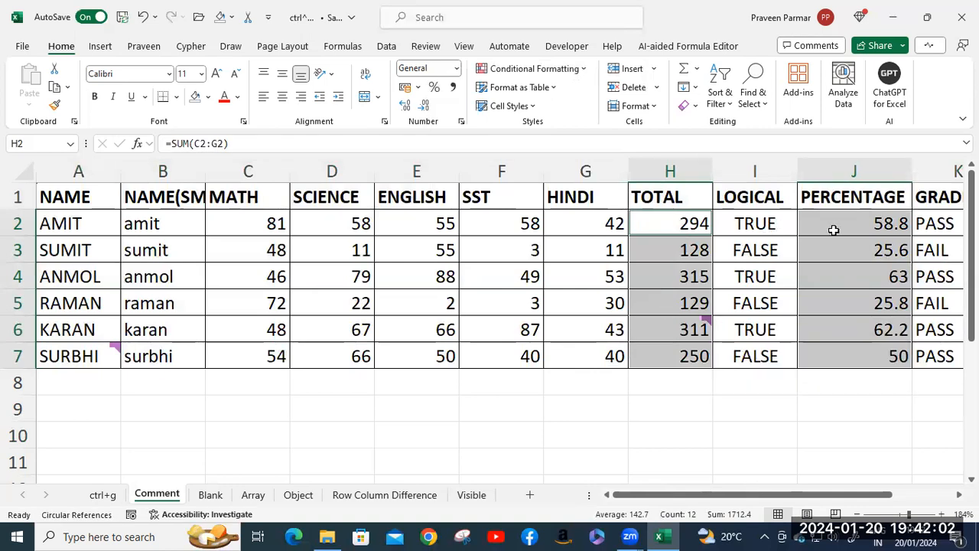
- Select the range A1:K7 and find its numeric constants using Go To Special with Constants limited to Numbers
{"action": "left_click", "coordinate": [54, 197]}
{"action": "left_click", "coordinate": [940, 359], "text": "shift"}
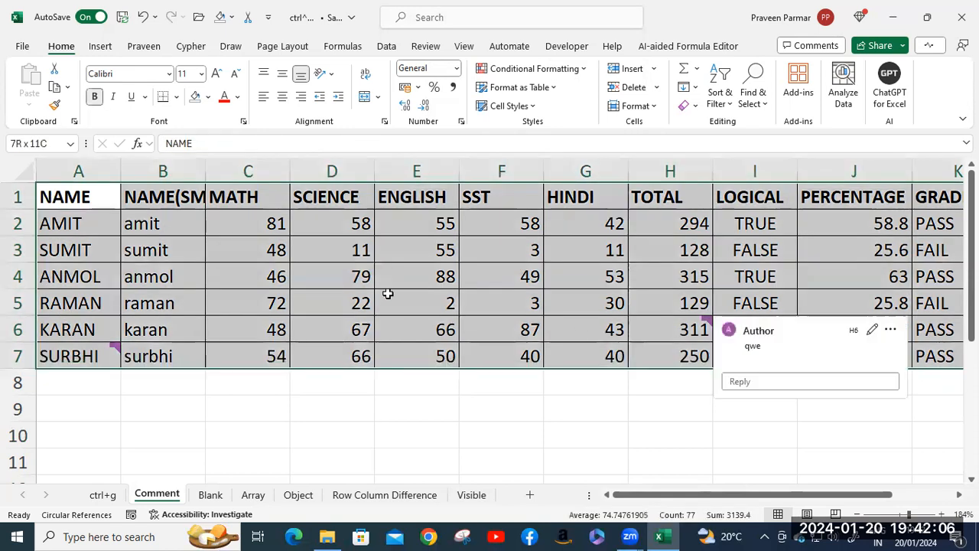
{"action": "key", "text": "ctrl+g"}
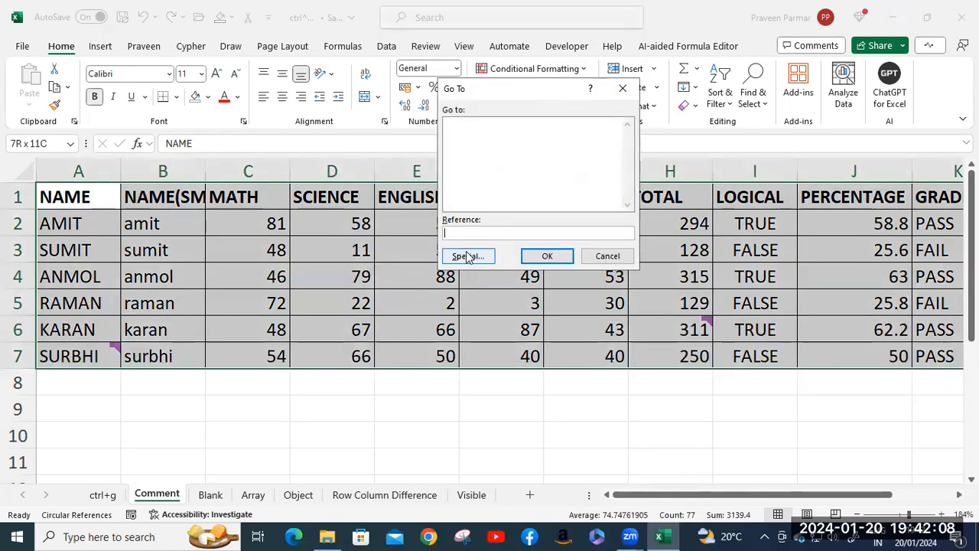
{"action": "left_click", "coordinate": [463, 256]}
{"action": "left_click", "coordinate": [443, 116]}
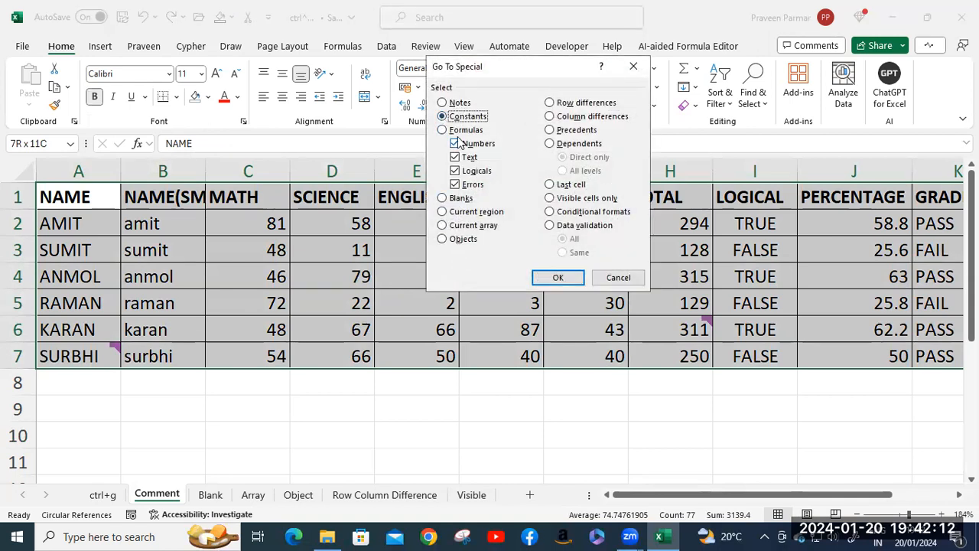
{"action": "left_click", "coordinate": [443, 130]}
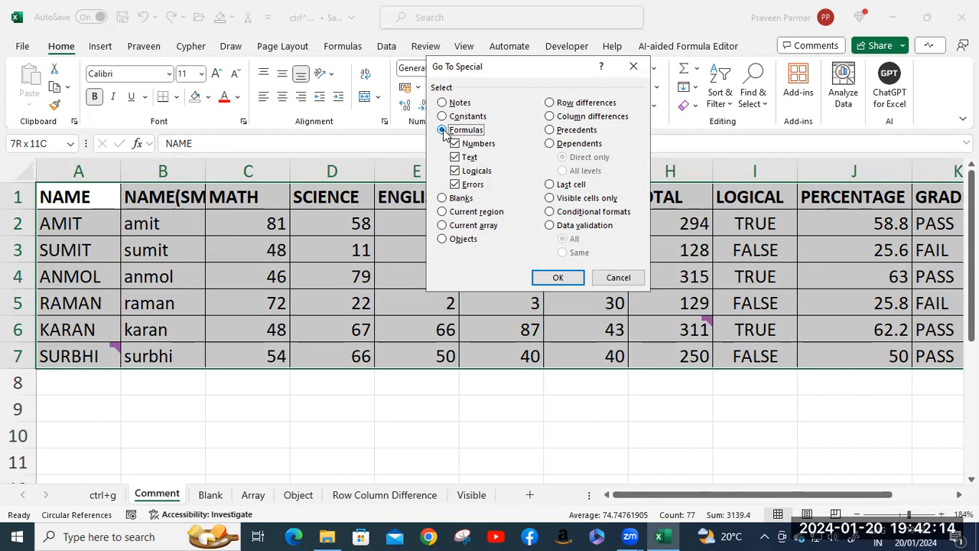
{"action": "left_click", "coordinate": [442, 117]}
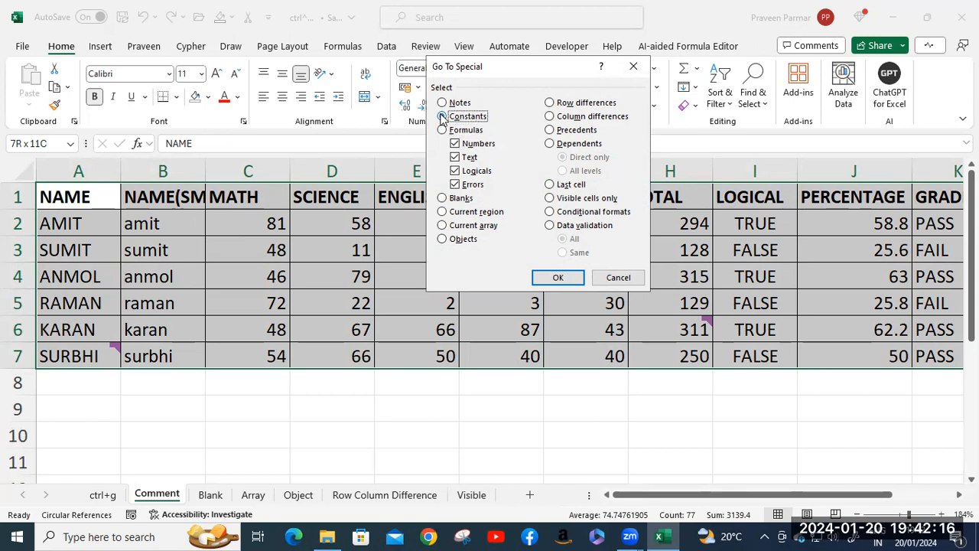
{"action": "left_click", "coordinate": [456, 157]}
{"action": "left_click", "coordinate": [455, 171]}
{"action": "left_click", "coordinate": [456, 185]}
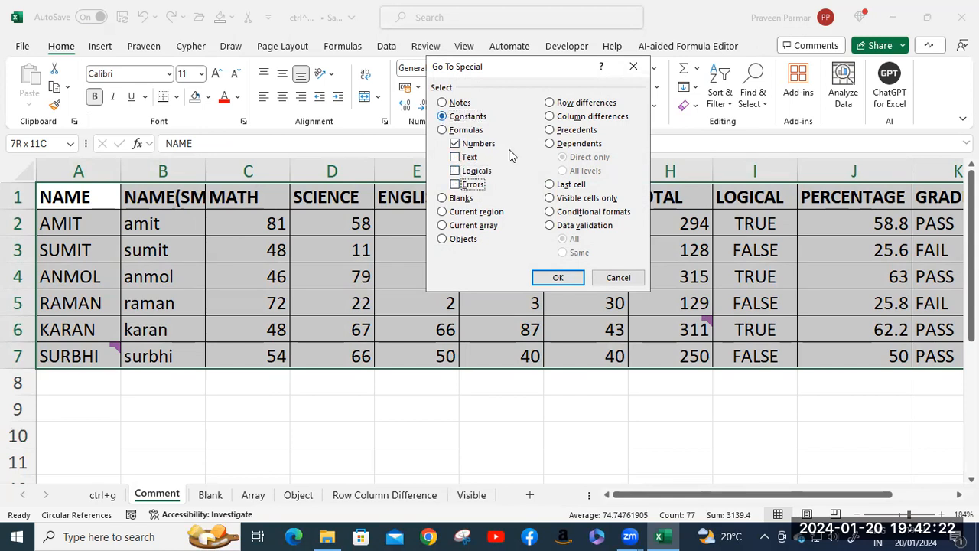
{"action": "left_click", "coordinate": [558, 277]}
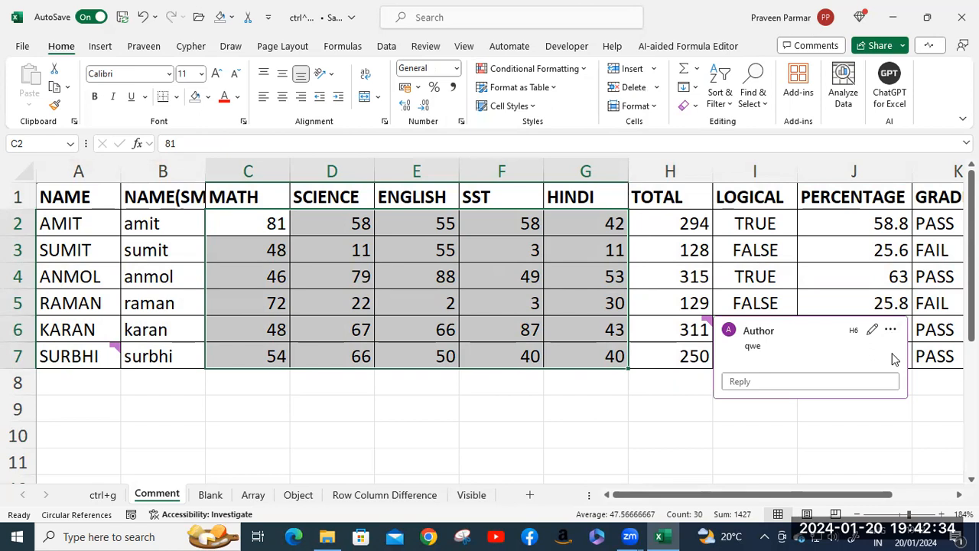
- Try to find logical constants within A1:K7 using Go To Special with Constants limited to Logicals
{"action": "left_click", "coordinate": [84, 199]}
{"action": "left_click", "coordinate": [924, 357], "text": "shift"}
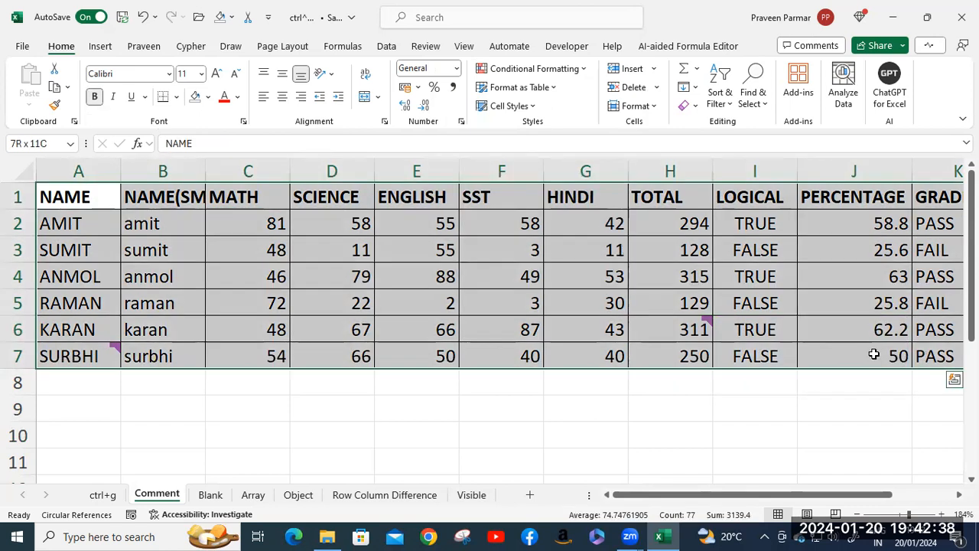
{"action": "key", "text": "ctrl+g"}
{"action": "left_click", "coordinate": [478, 256]}
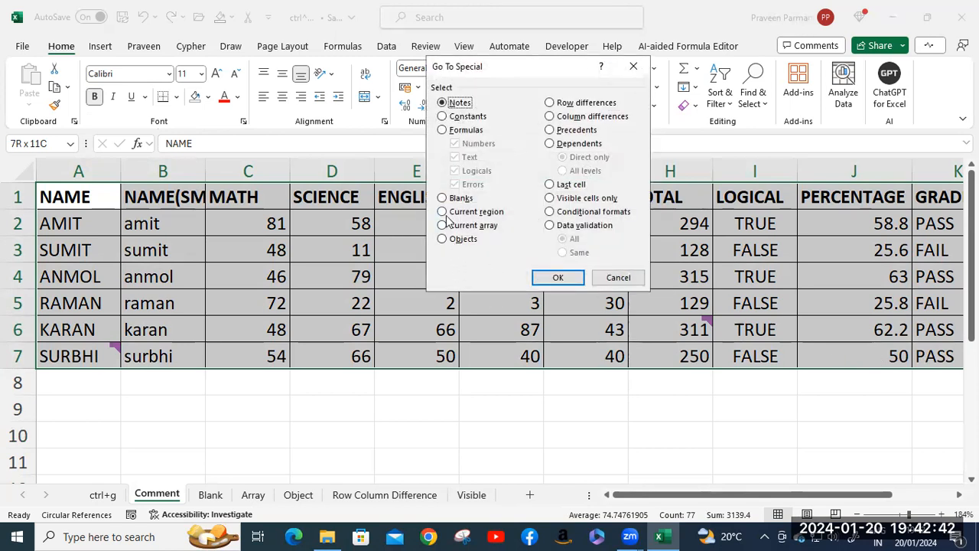
{"action": "left_click", "coordinate": [444, 117]}
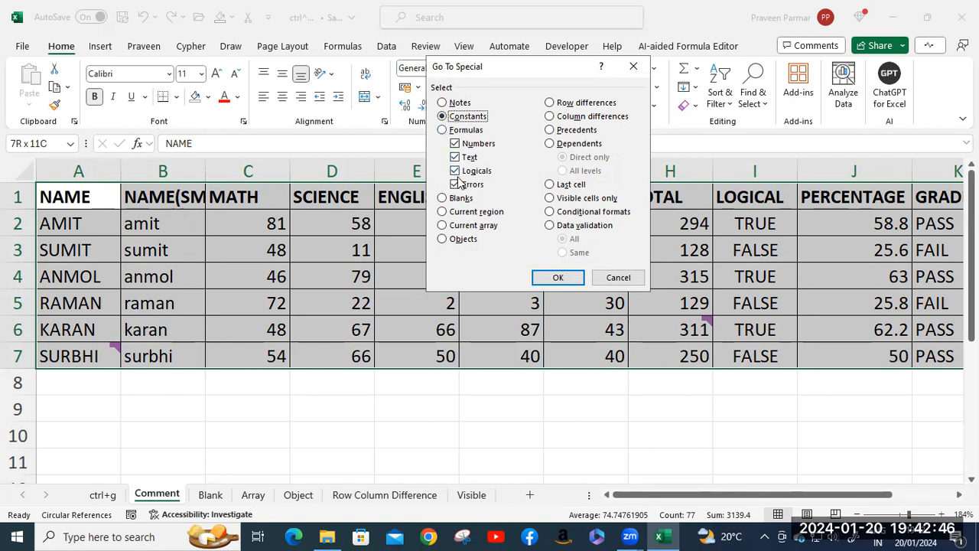
{"action": "left_click", "coordinate": [455, 186]}
{"action": "left_click", "coordinate": [456, 158]}
{"action": "left_click", "coordinate": [454, 145]}
{"action": "left_click", "coordinate": [558, 277]}
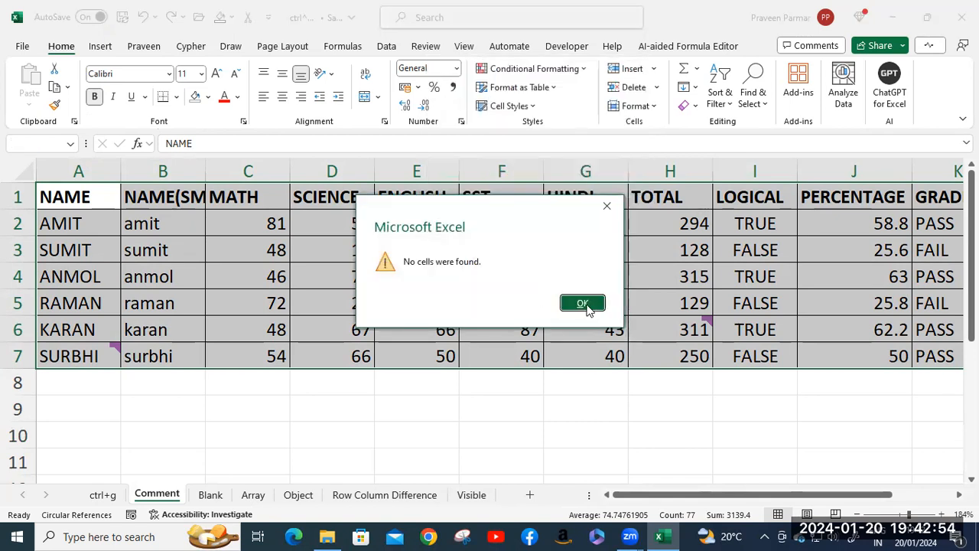
{"action": "left_click", "coordinate": [585, 305]}
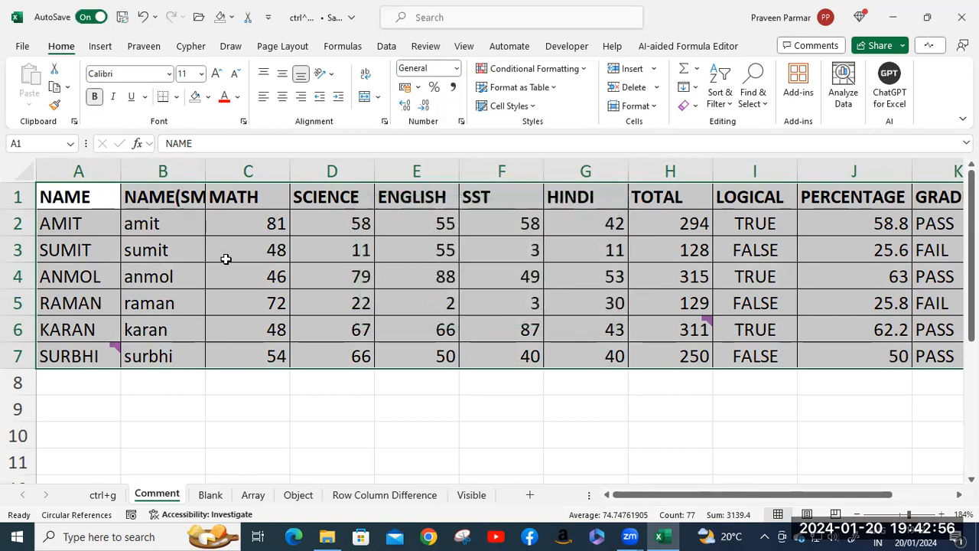
- Select A1:K7 again and find the formulas returning TRUE or FALSE using Go To Special with Formulas limited to Logicals
{"action": "left_click", "coordinate": [108, 193]}
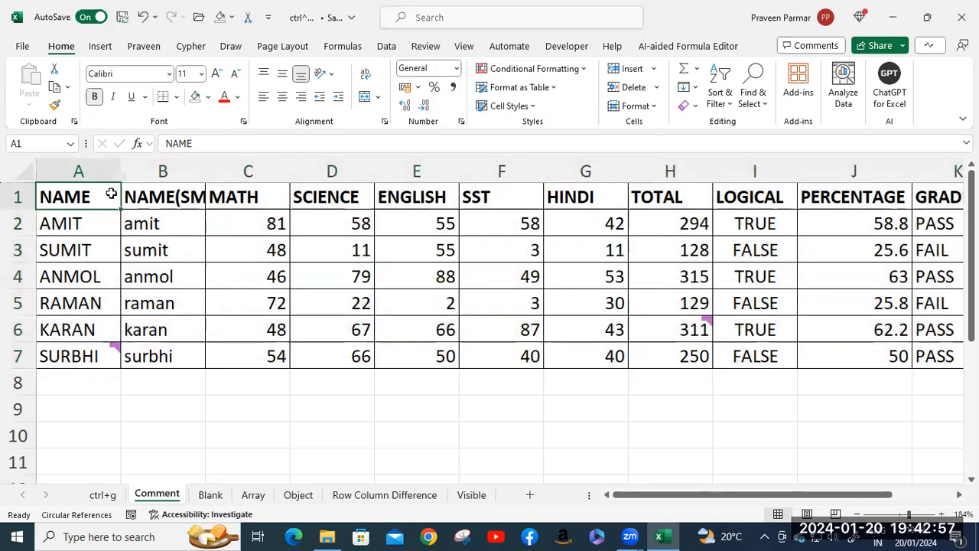
{"action": "left_click", "coordinate": [952, 356], "text": "shift"}
{"action": "key", "text": "ctrl+g"}
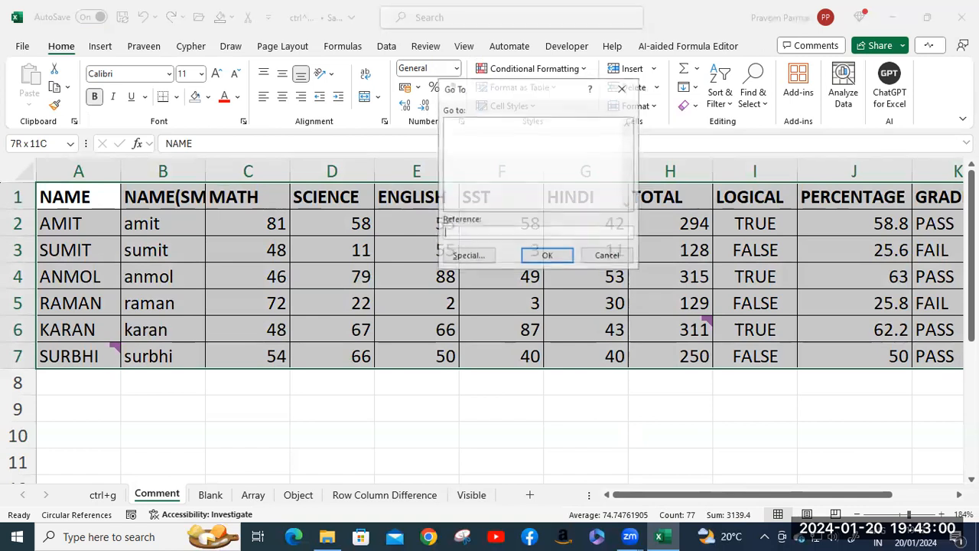
{"action": "left_click", "coordinate": [468, 258]}
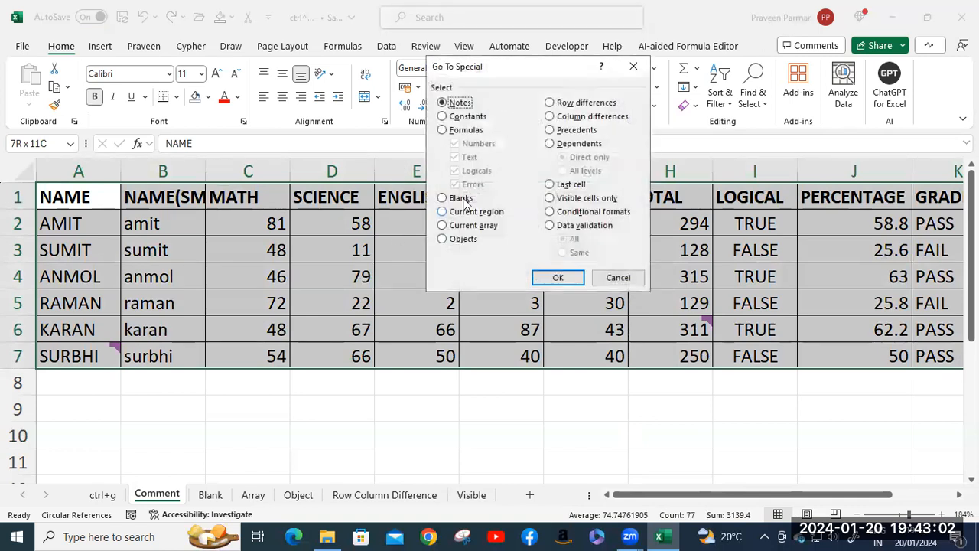
{"action": "left_click", "coordinate": [443, 130]}
{"action": "left_click", "coordinate": [455, 143]}
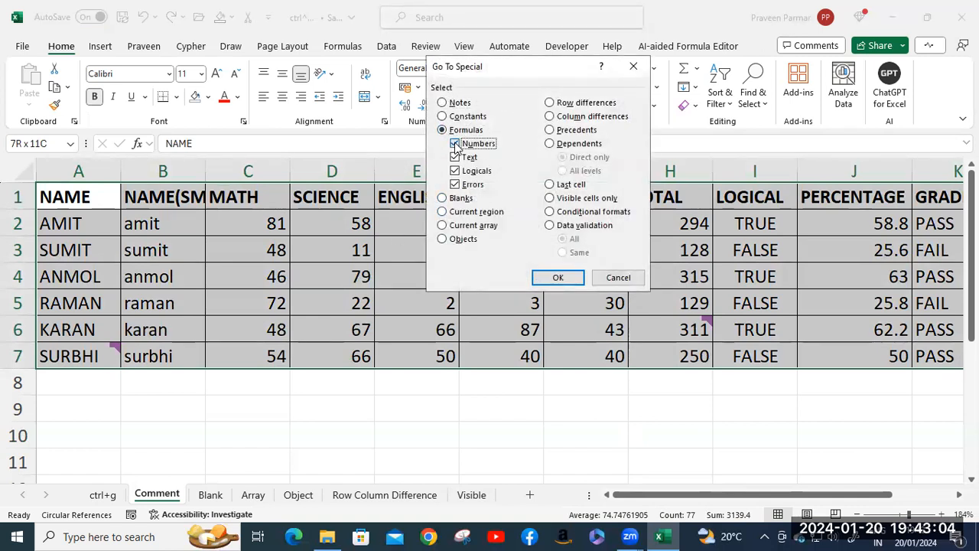
{"action": "left_click", "coordinate": [455, 157]}
{"action": "left_click", "coordinate": [455, 185]}
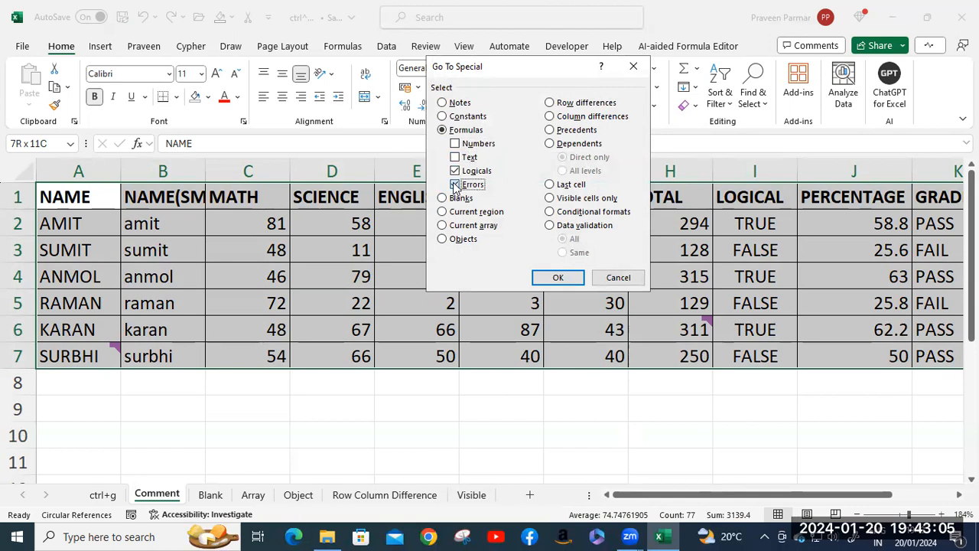
{"action": "left_click", "coordinate": [557, 279]}
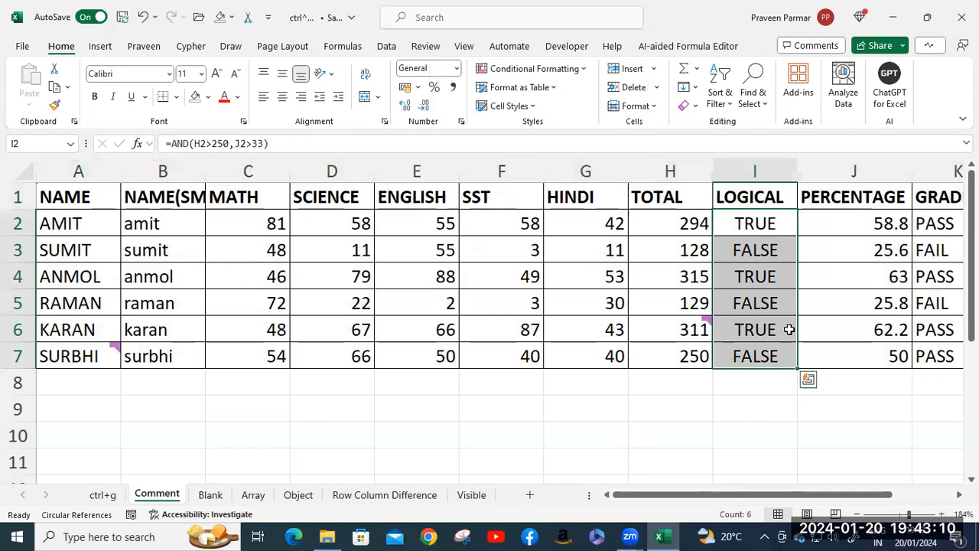
- Find the text-returning formulas within A1:K7 using Go To Special with Formulas limited to Text, and check the formula in K2
{"action": "left_click", "coordinate": [83, 195]}
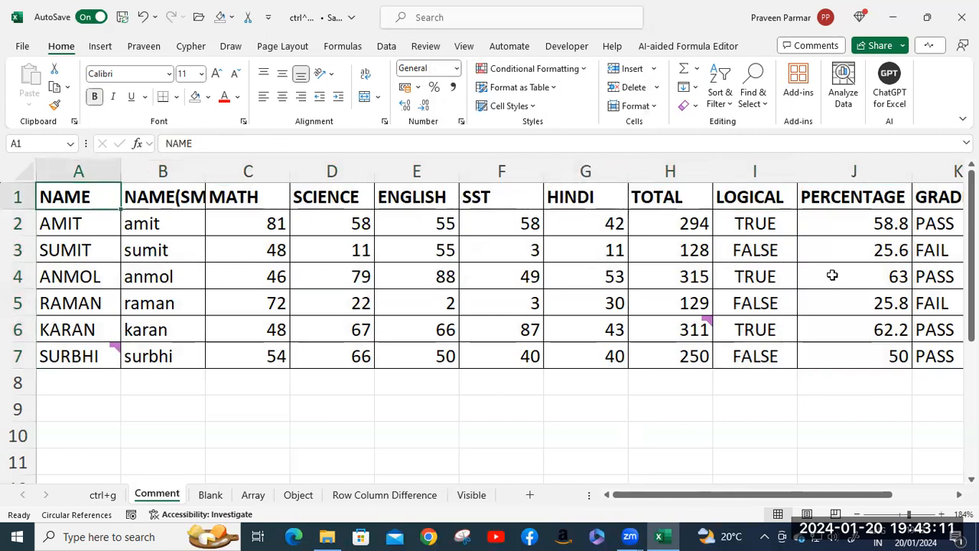
{"action": "left_click", "coordinate": [937, 349], "text": "shift"}
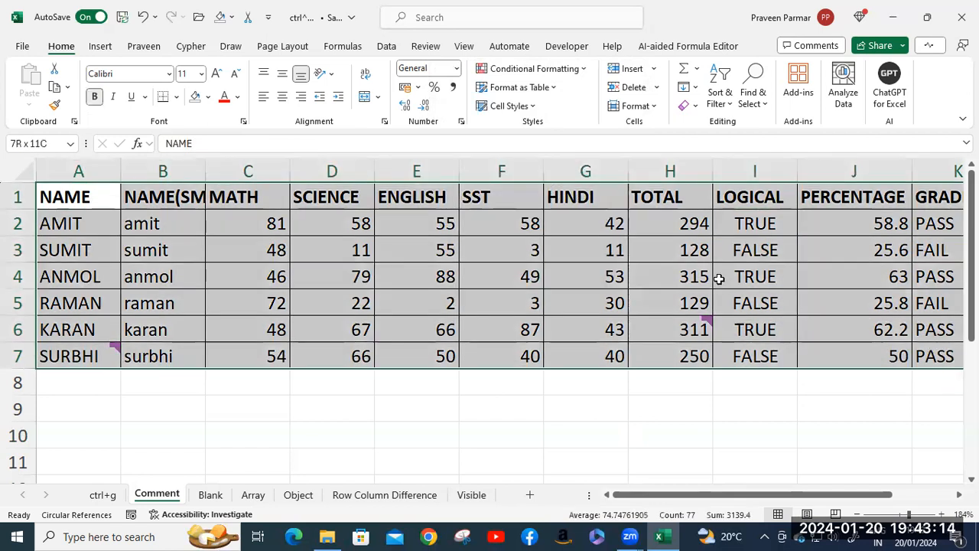
{"action": "key", "text": "ctrl+g"}
{"action": "left_click", "coordinate": [468, 255]}
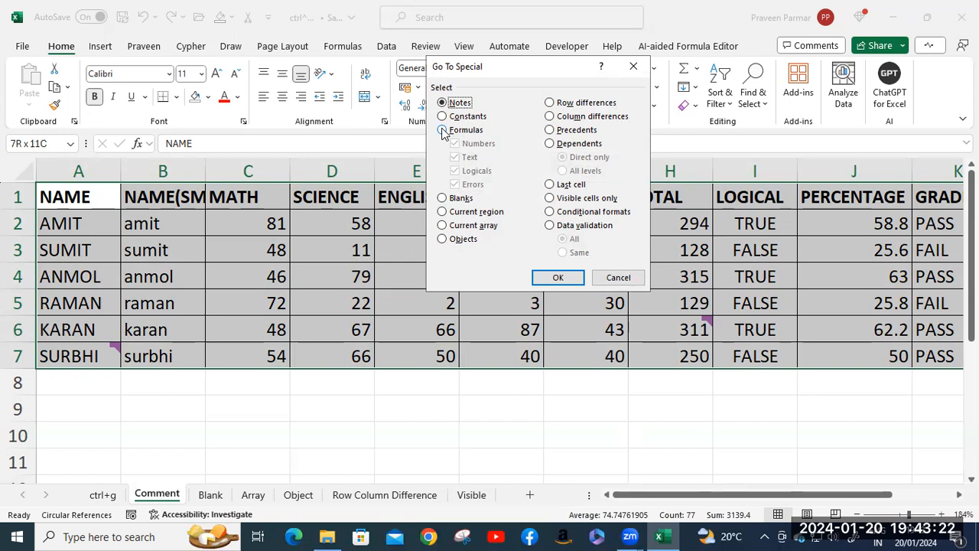
{"action": "left_click", "coordinate": [444, 131]}
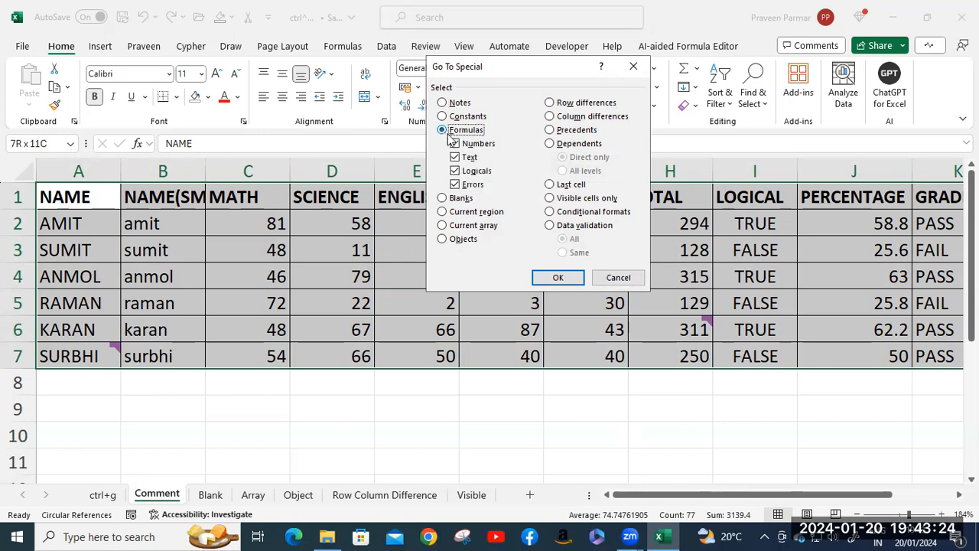
{"action": "left_click", "coordinate": [455, 145]}
{"action": "left_click", "coordinate": [455, 171]}
{"action": "left_click", "coordinate": [455, 184]}
{"action": "left_click", "coordinate": [558, 278]}
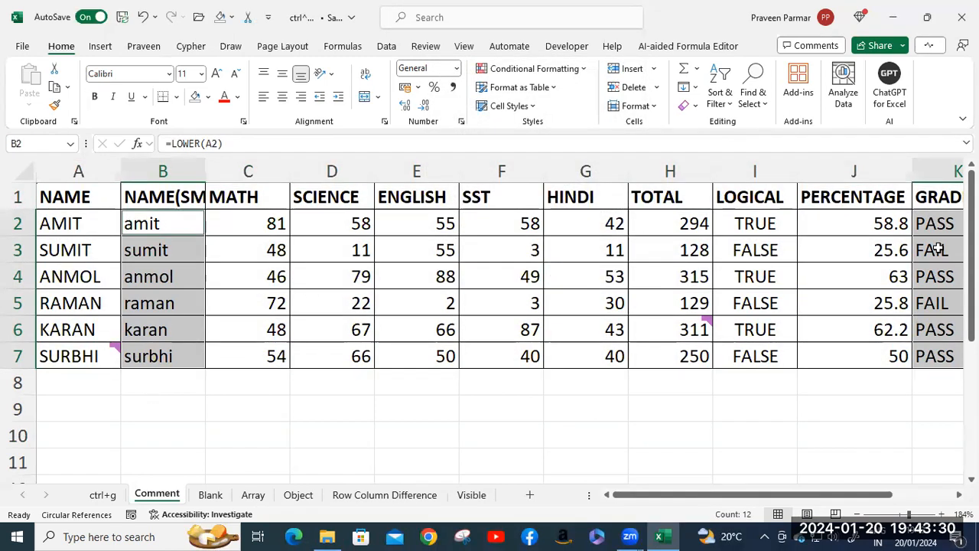
{"action": "left_click", "coordinate": [935, 224]}
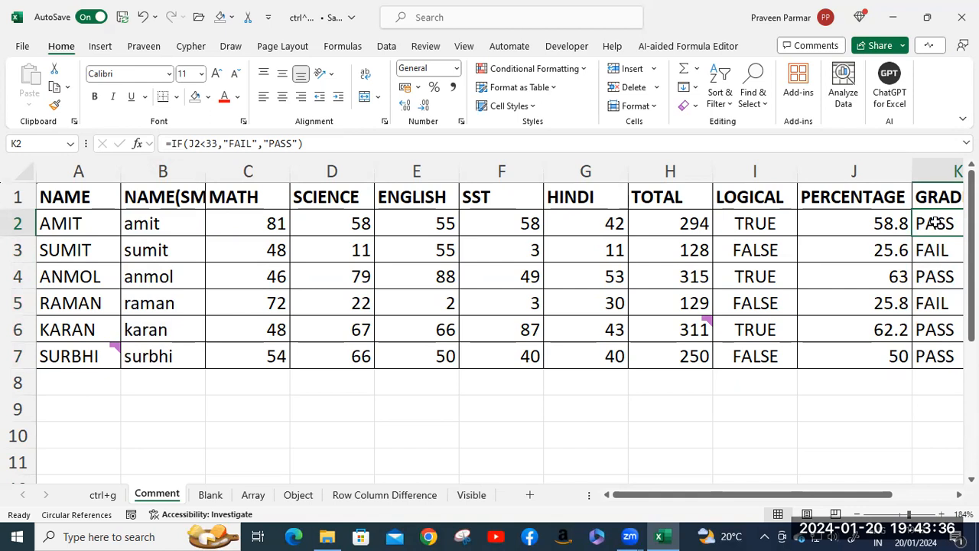
- Copy the whole marks table and select its current region with Go To Special, then clear the selection and cancel the copy
{"action": "left_click", "coordinate": [110, 199]}
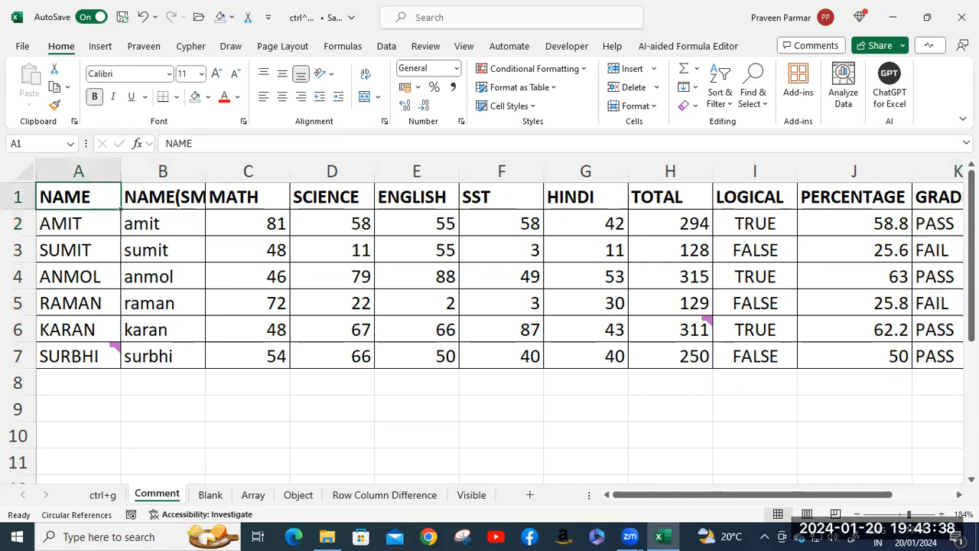
{"action": "key", "text": "ctrl+a"}
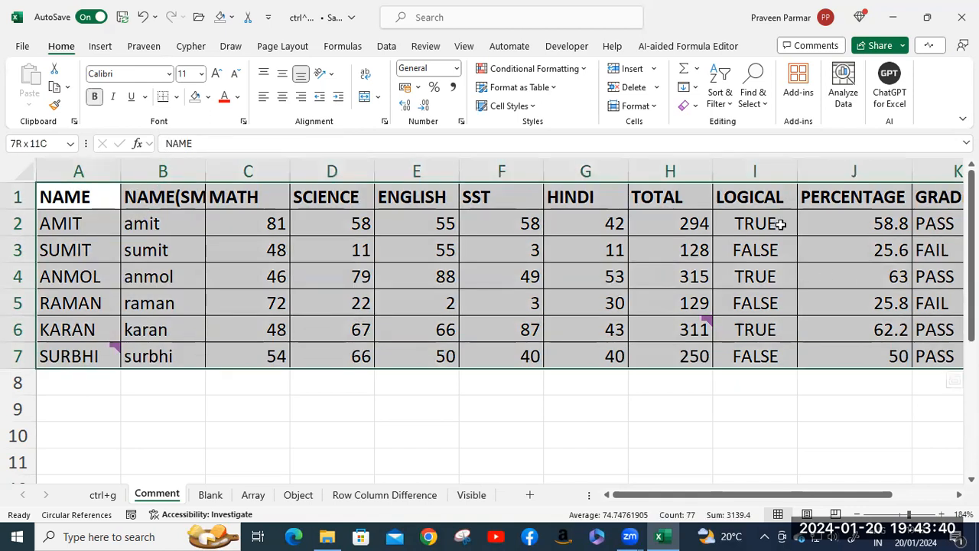
{"action": "key", "text": "ctrl+c"}
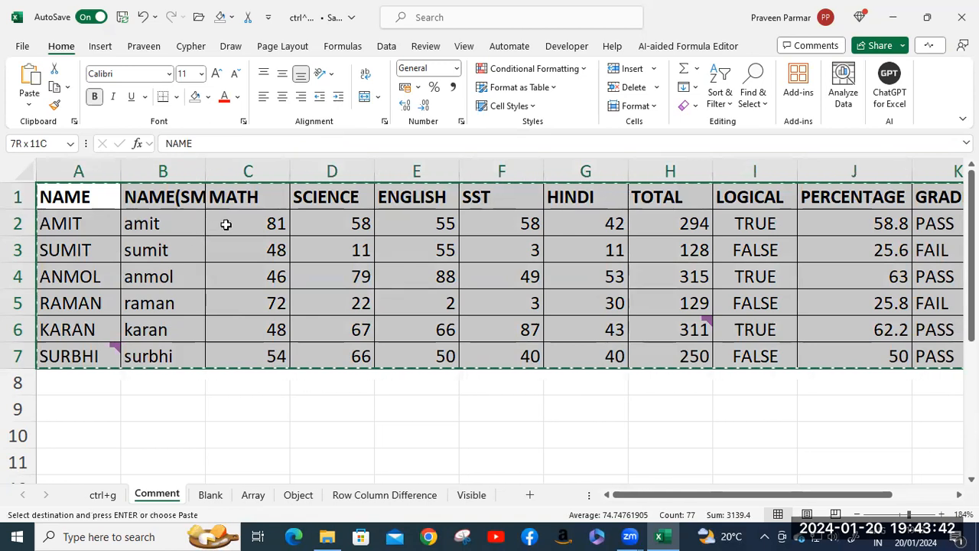
{"action": "key", "text": "ctrl+g"}
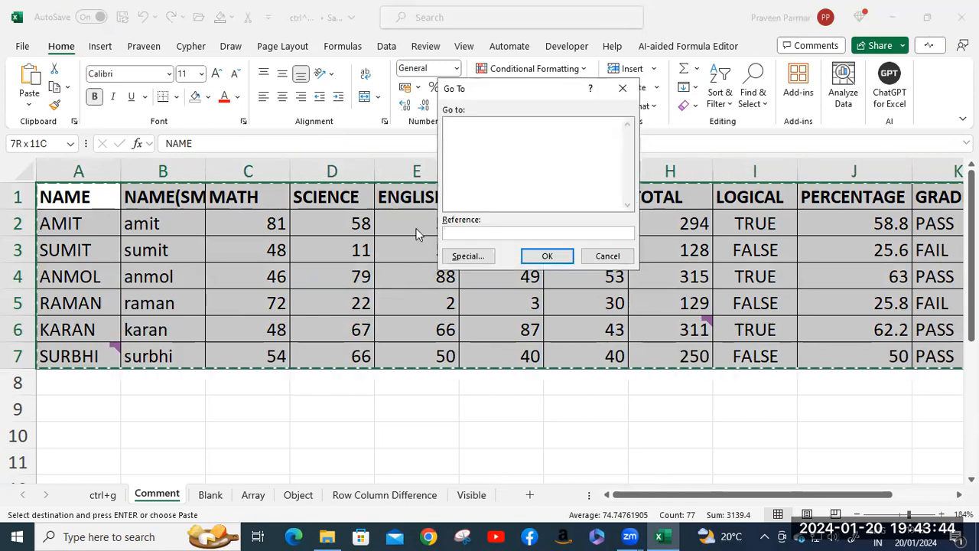
{"action": "left_click", "coordinate": [455, 257]}
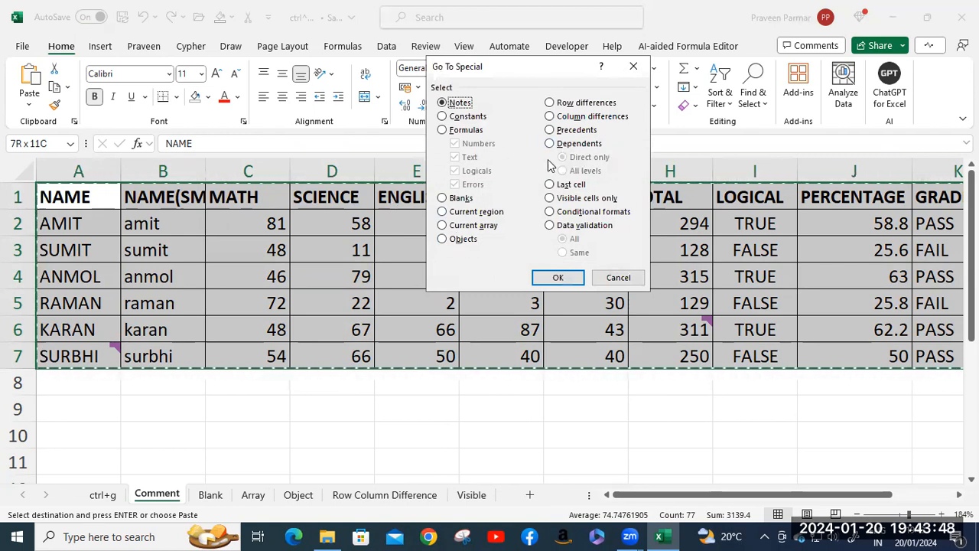
{"action": "left_click", "coordinate": [443, 212]}
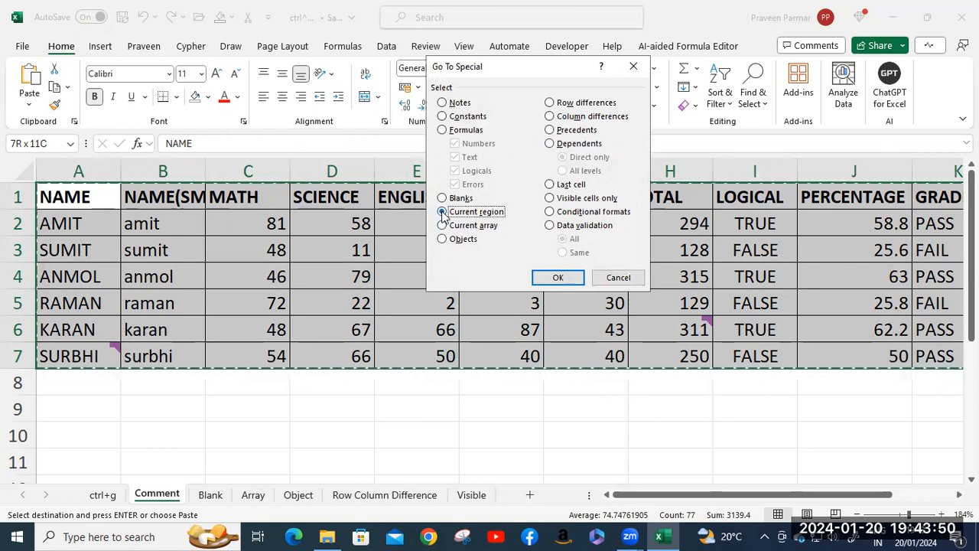
{"action": "left_click", "coordinate": [558, 277]}
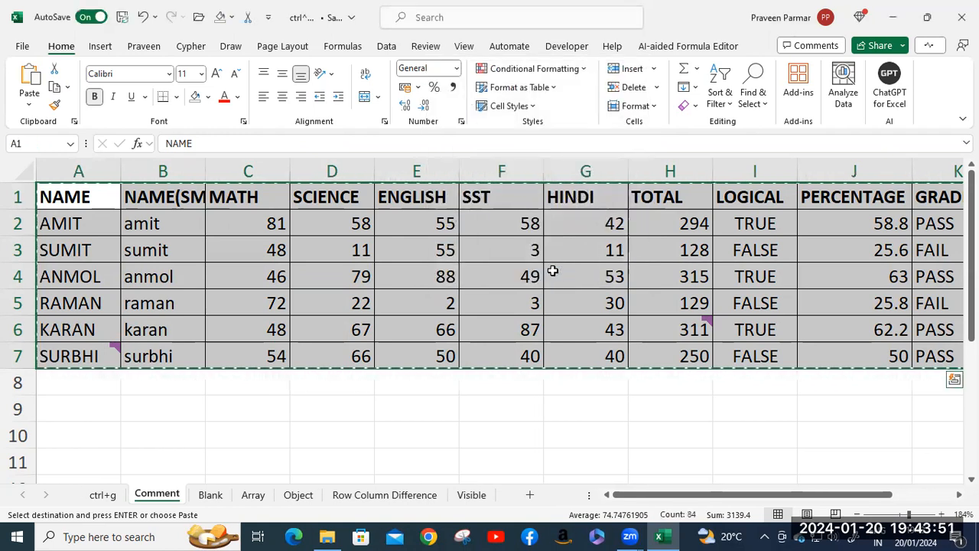
{"action": "left_click", "coordinate": [405, 233]}
{"action": "left_click", "coordinate": [183, 407]}
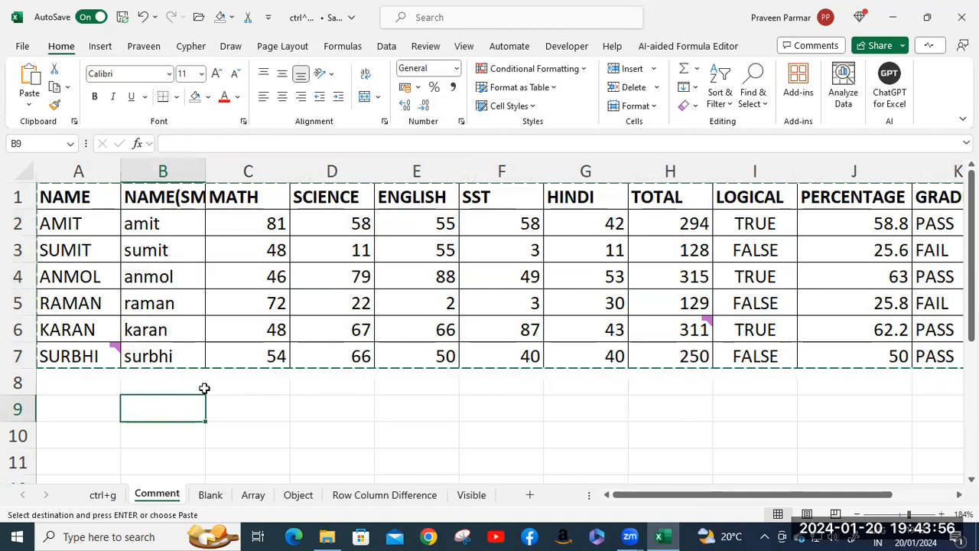
{"action": "key", "text": "Escape"}
{"action": "left_click", "coordinate": [83, 197]}
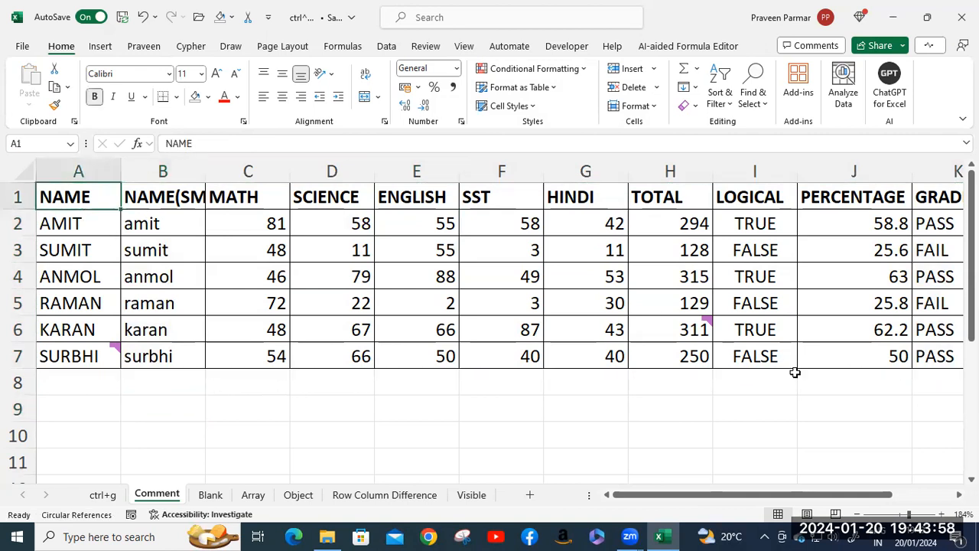
{"action": "left_click", "coordinate": [924, 359], "text": "shift"}
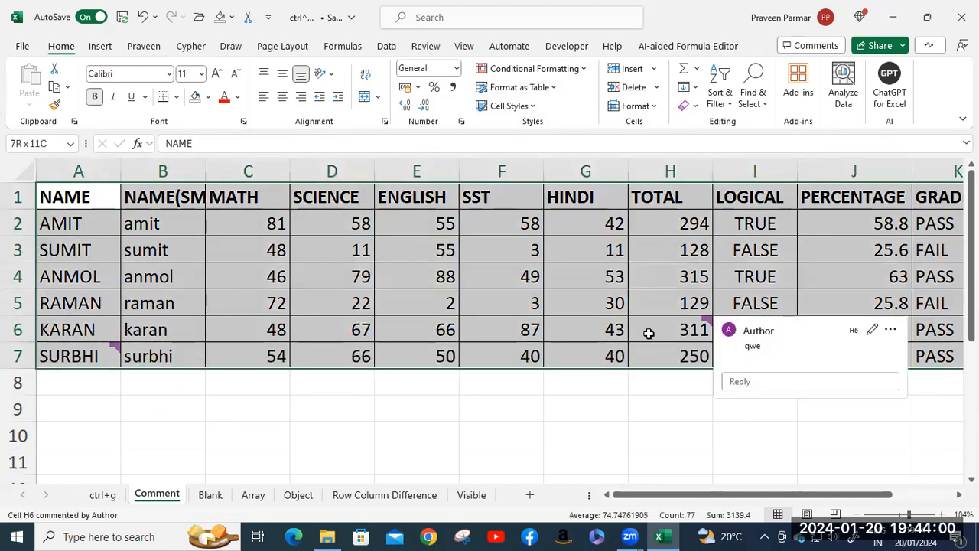
{"action": "key", "text": "ctrl+g"}
{"action": "left_click", "coordinate": [470, 254]}
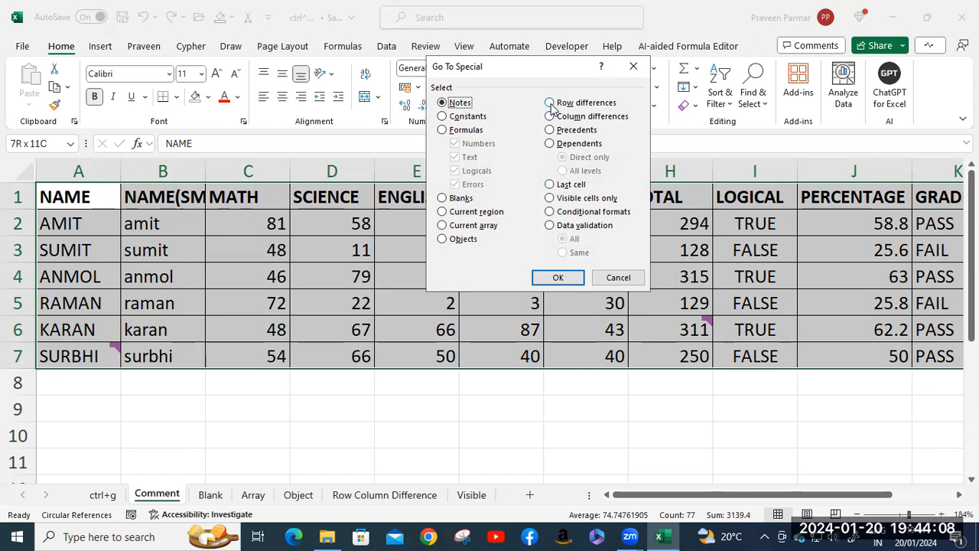
{"action": "left_click", "coordinate": [618, 277]}
- On the Array sheet, select B15:F23 and try to find its current array with Go To Special
{"action": "left_click", "coordinate": [221, 496]}
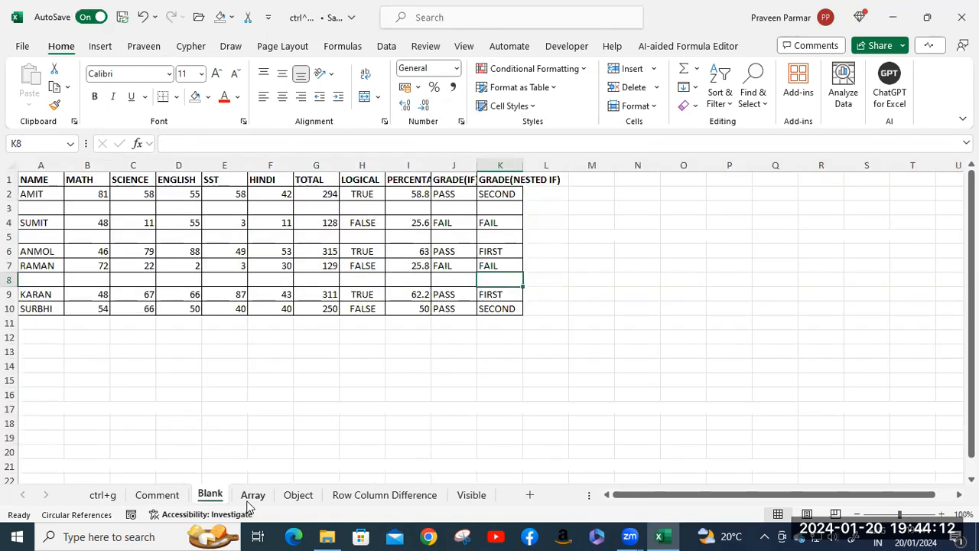
{"action": "left_click", "coordinate": [253, 496]}
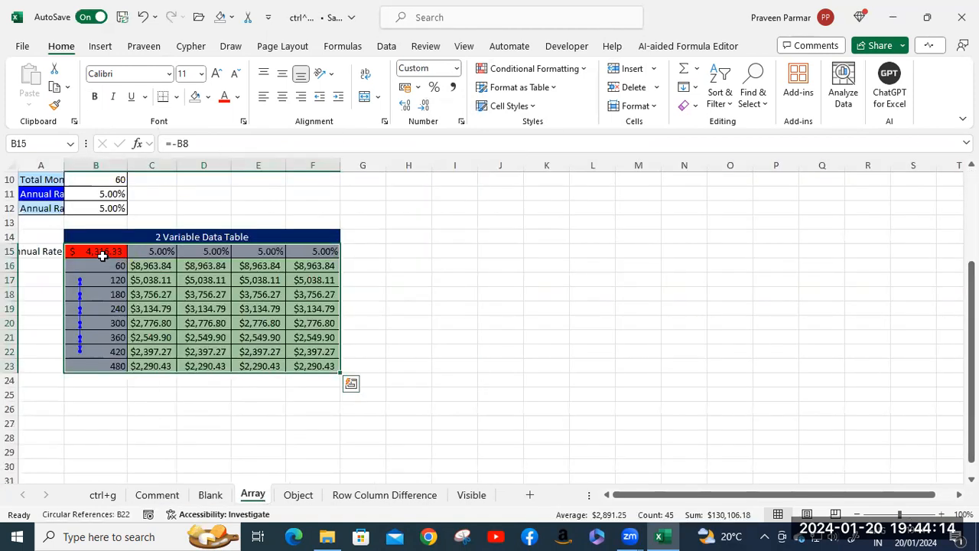
{"action": "left_click", "coordinate": [102, 254]}
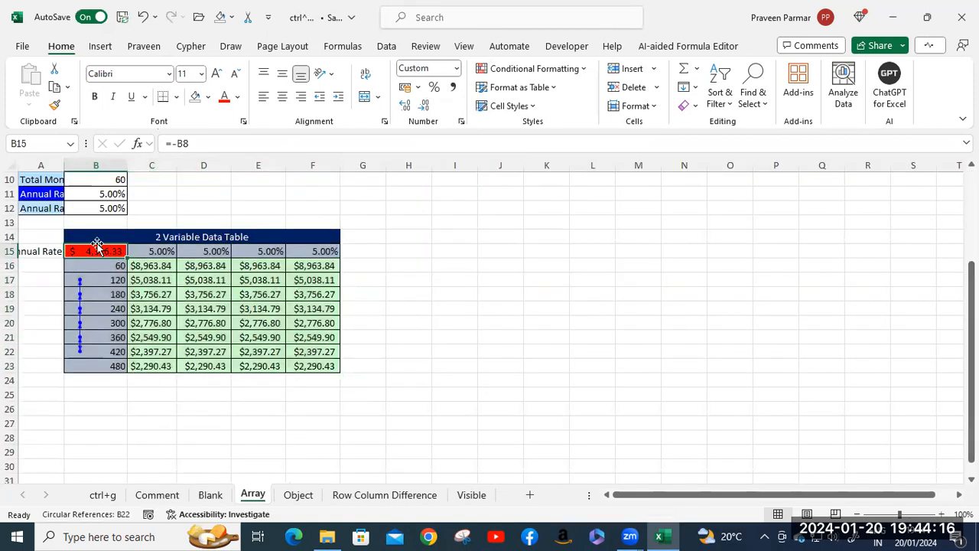
{"action": "left_click", "coordinate": [304, 368], "text": "shift"}
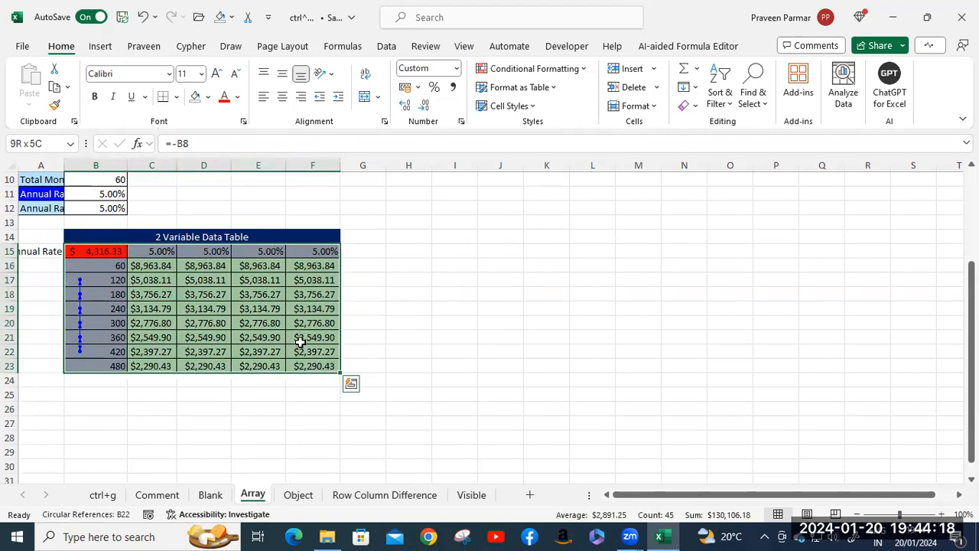
{"action": "key", "text": "ctrl+g"}
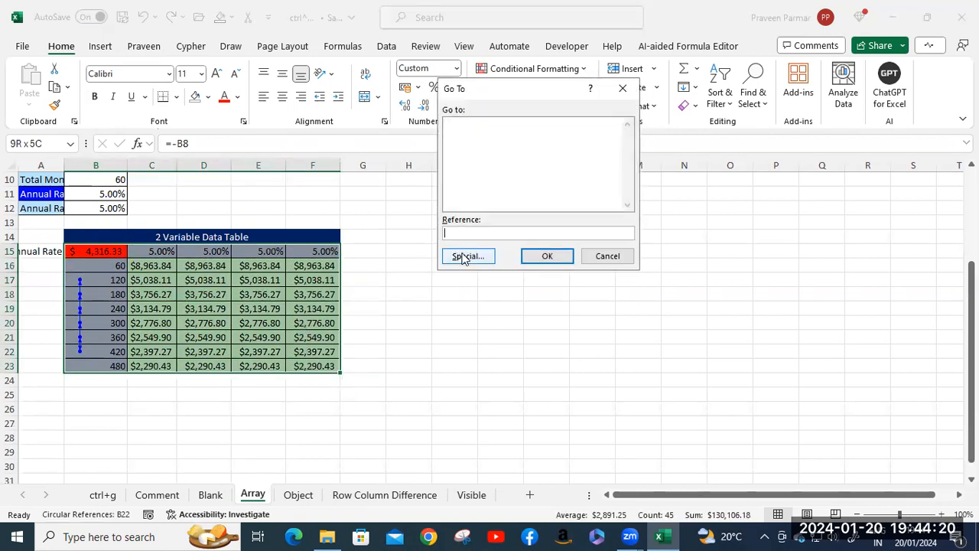
{"action": "left_click", "coordinate": [464, 255]}
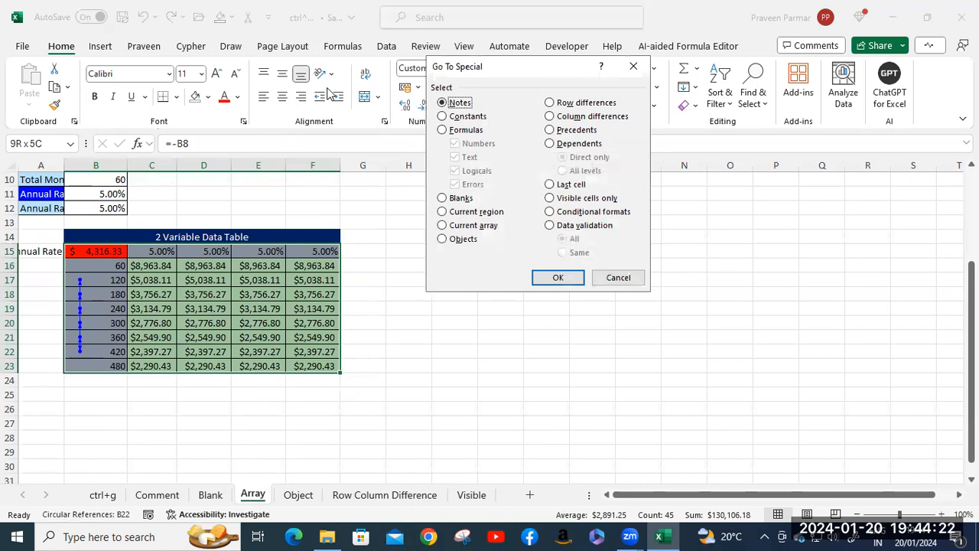
{"action": "left_click", "coordinate": [443, 226]}
{"action": "left_click", "coordinate": [563, 280]}
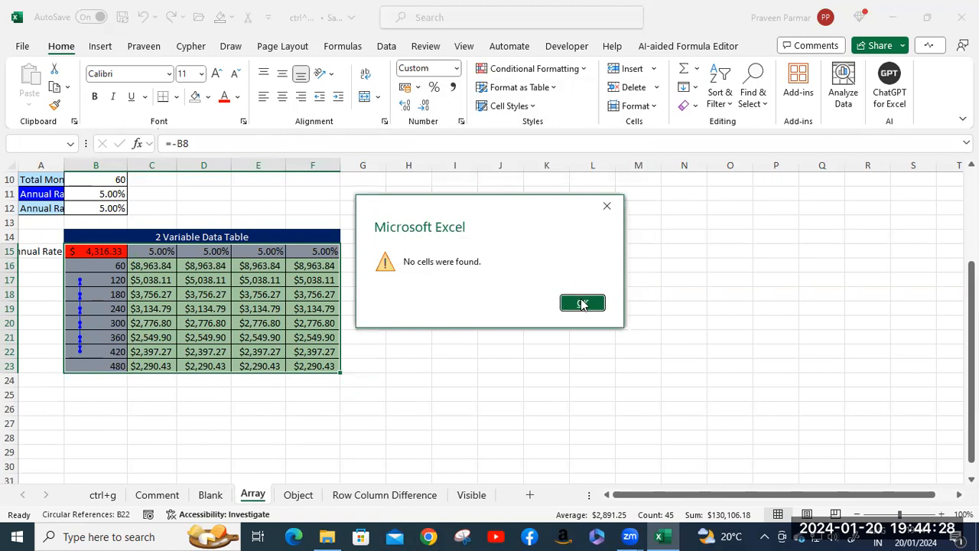
{"action": "left_click", "coordinate": [582, 304]}
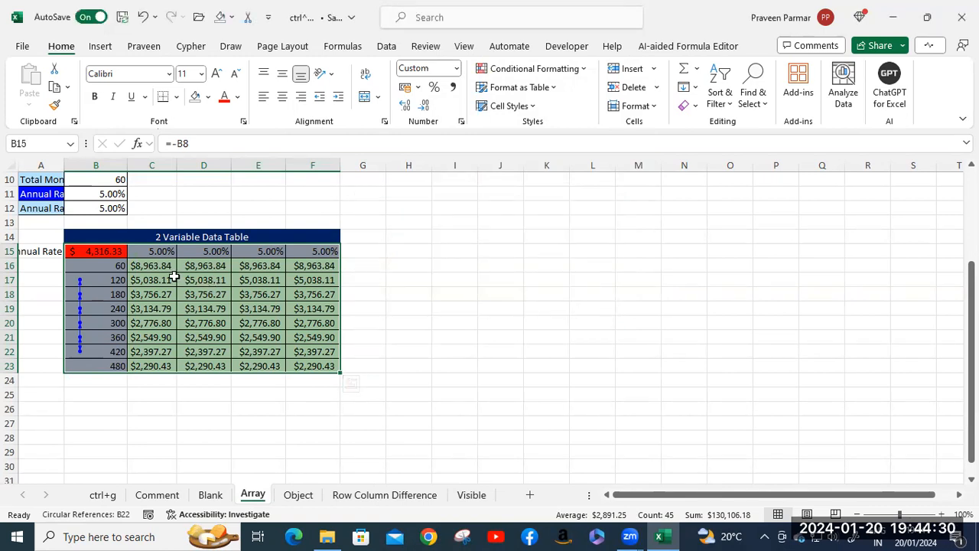
- Select C17:F23 in the data table and select its current array with Go To Special
{"action": "left_click", "coordinate": [157, 250]}
{"action": "left_click", "coordinate": [323, 362], "text": "shift"}
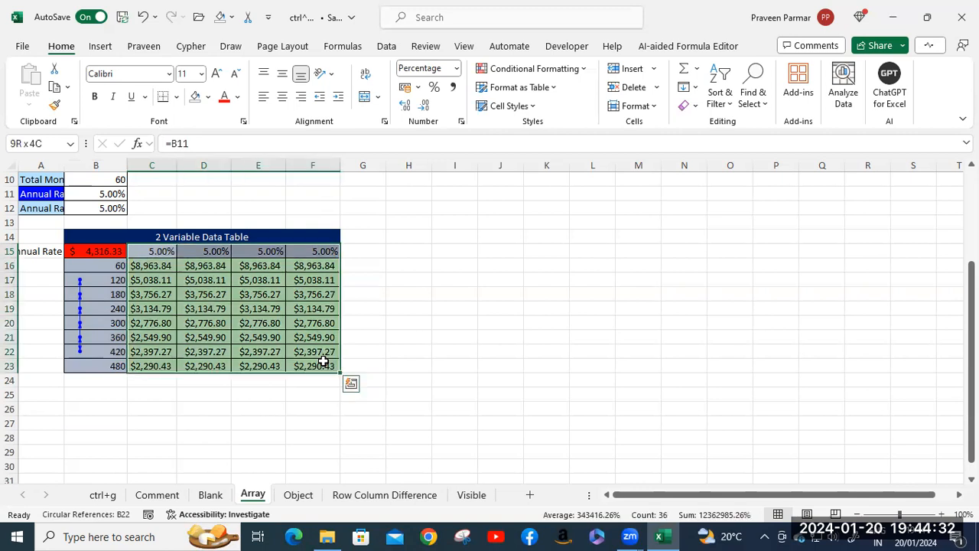
{"action": "left_click", "coordinate": [143, 276]}
{"action": "left_click", "coordinate": [317, 361], "text": "shift"}
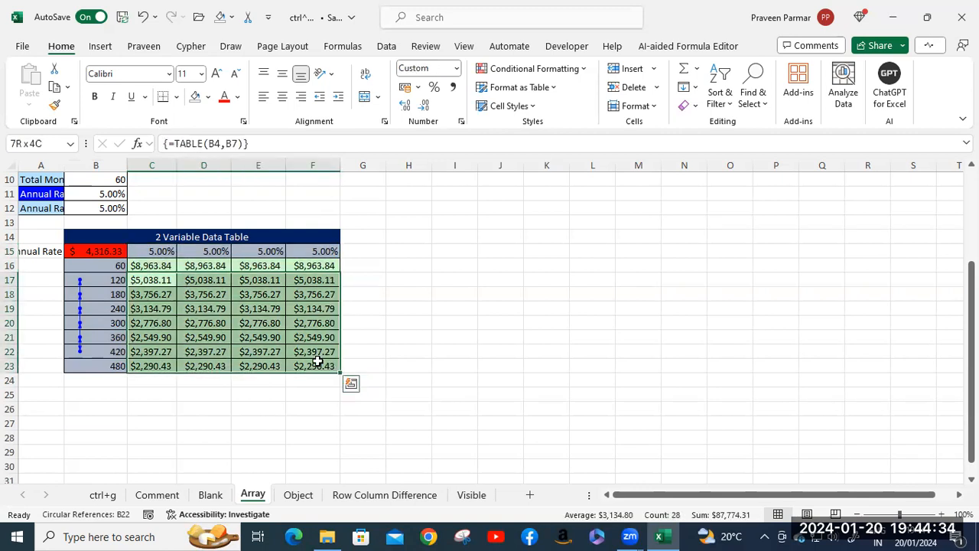
{"action": "key", "text": "ctrl+g"}
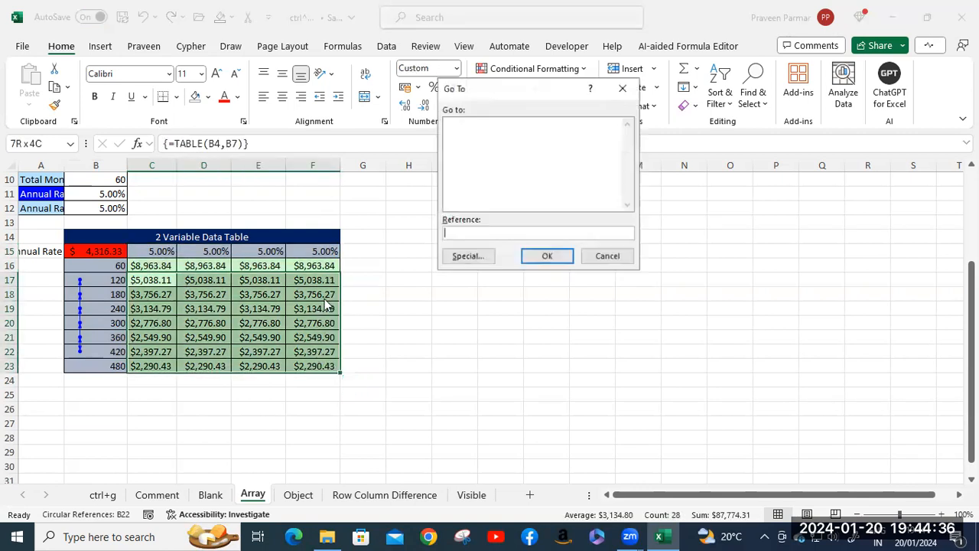
{"action": "left_click", "coordinate": [454, 264]}
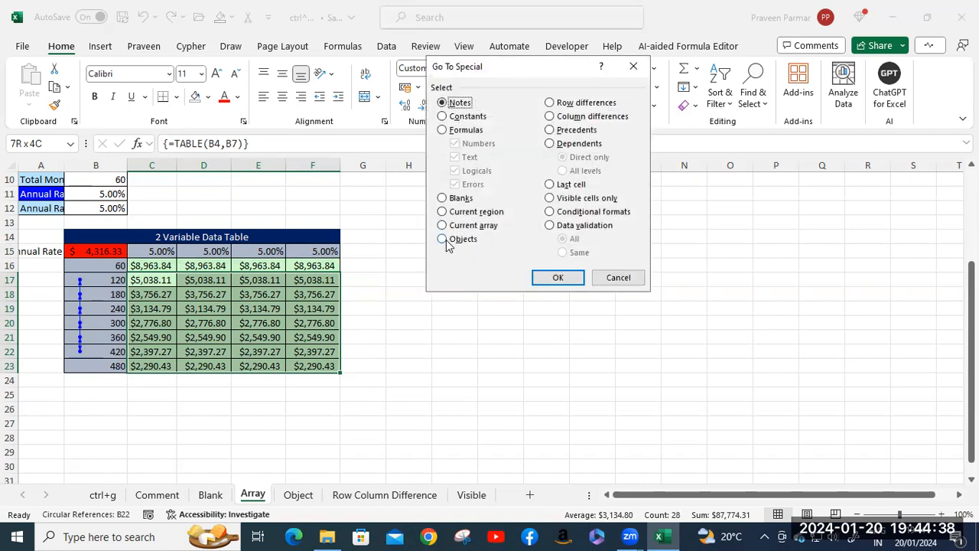
{"action": "left_click", "coordinate": [443, 225]}
{"action": "left_click", "coordinate": [552, 279]}
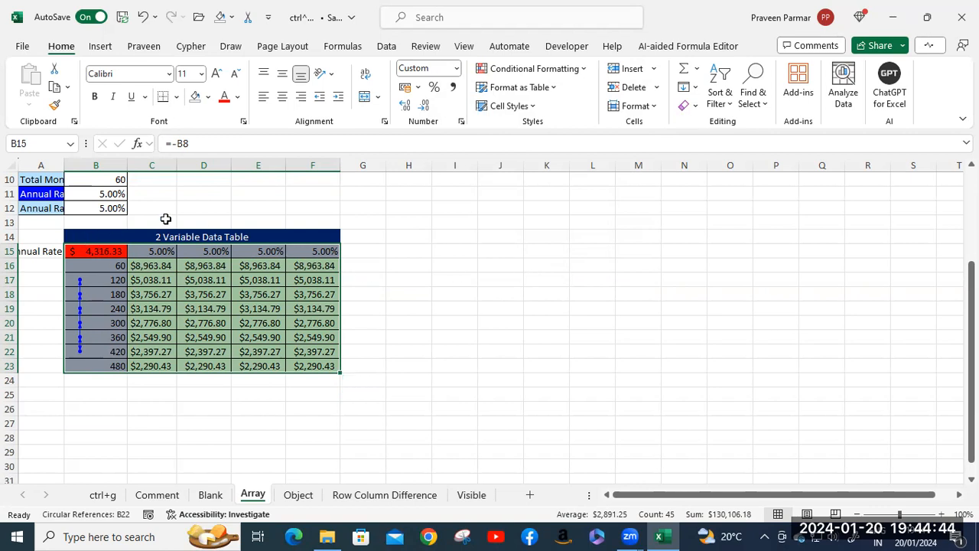
- Select the current array from the single cell D19 using Go To Special, then clear the selection
{"action": "left_click", "coordinate": [192, 309]}
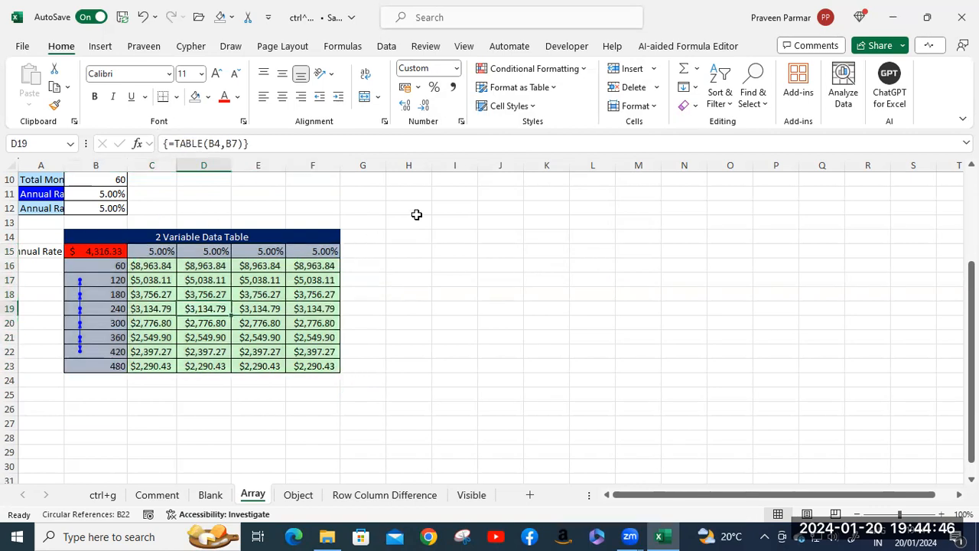
{"action": "key", "text": "ctrl+g"}
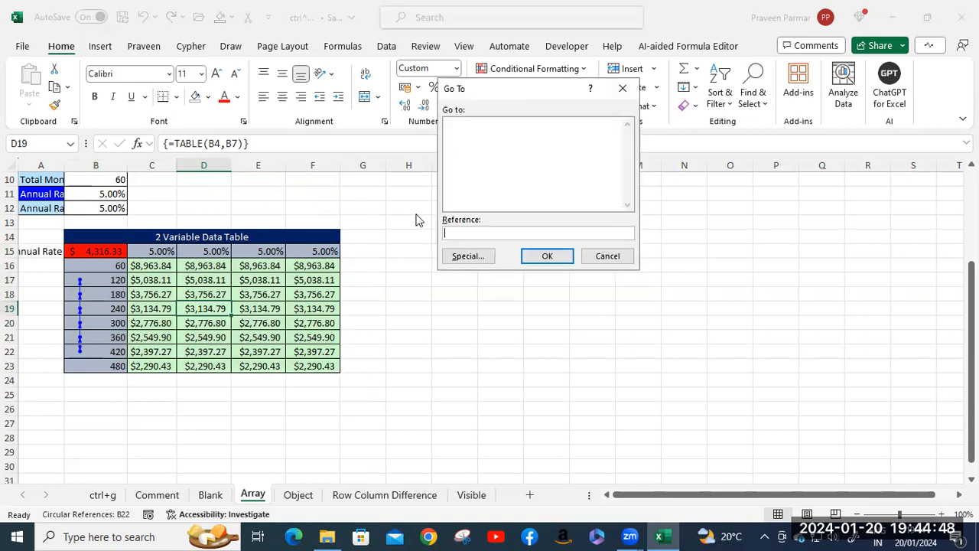
{"action": "left_click", "coordinate": [466, 255]}
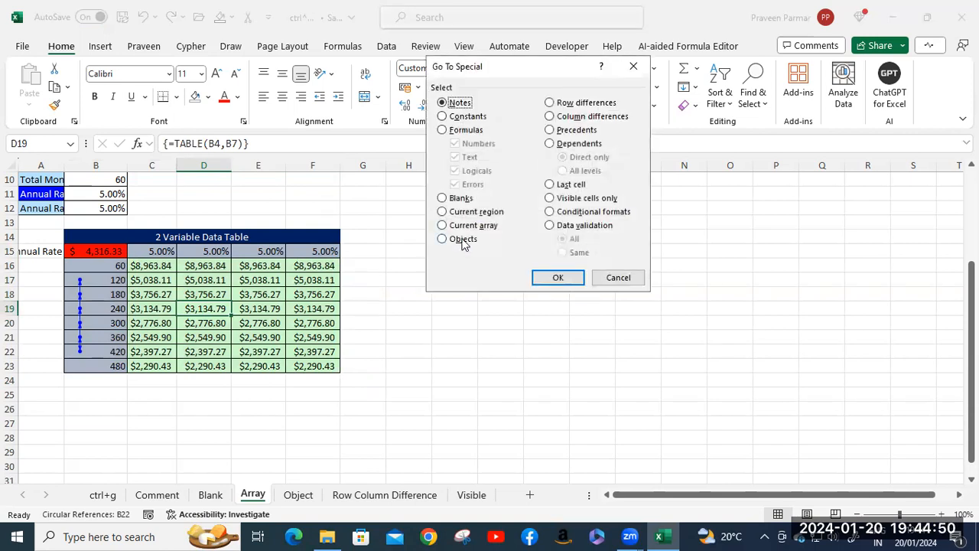
{"action": "left_click", "coordinate": [443, 226]}
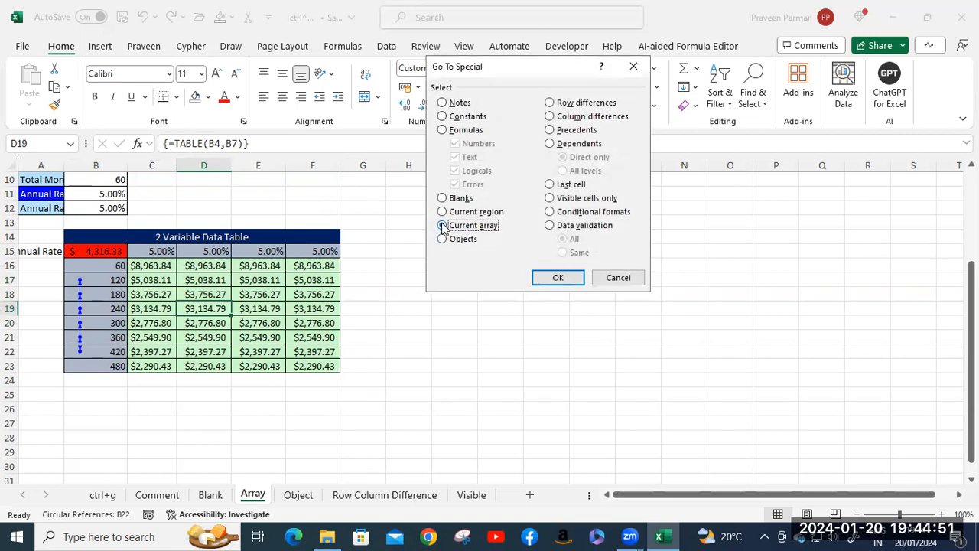
{"action": "left_click", "coordinate": [558, 278]}
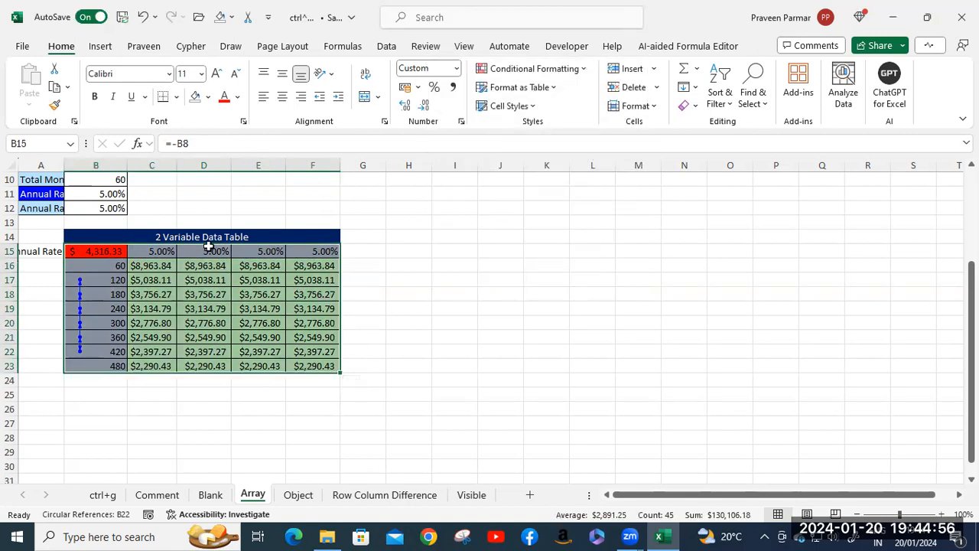
{"action": "left_click", "coordinate": [462, 275]}
- Try to find the current array for cell B11, above the data table, using Go To Special
{"action": "left_click", "coordinate": [113, 193]}
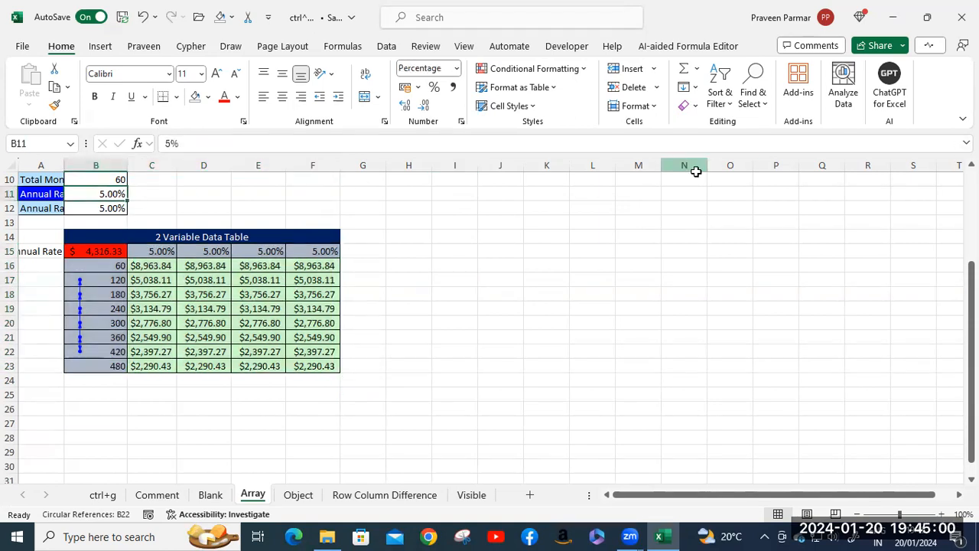
{"action": "key", "text": "ctrl+g"}
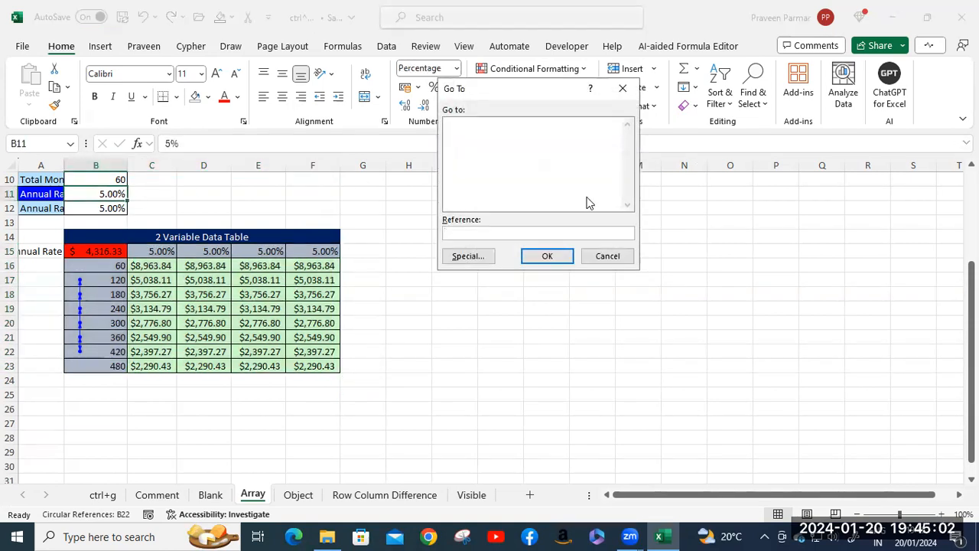
{"action": "left_click", "coordinate": [475, 257]}
{"action": "left_click", "coordinate": [467, 225]}
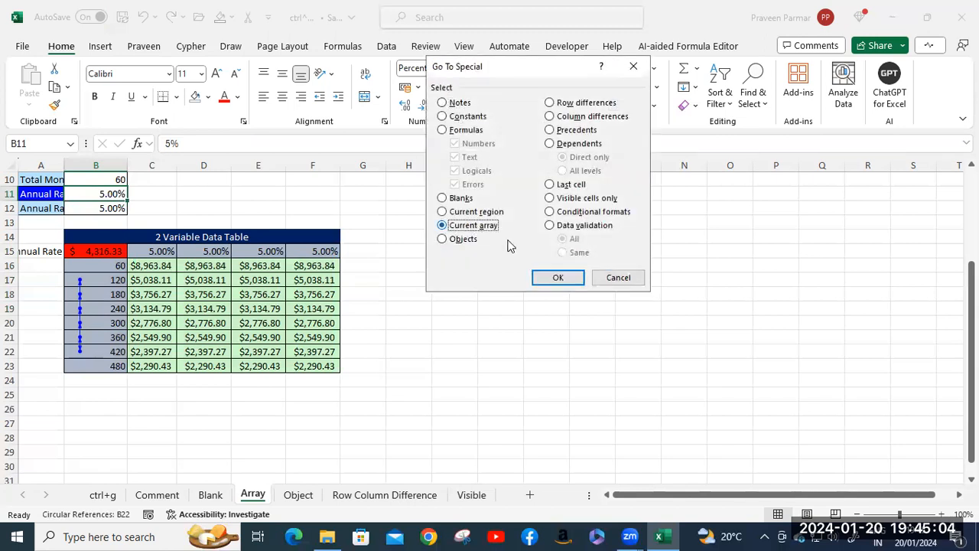
{"action": "left_click", "coordinate": [549, 279]}
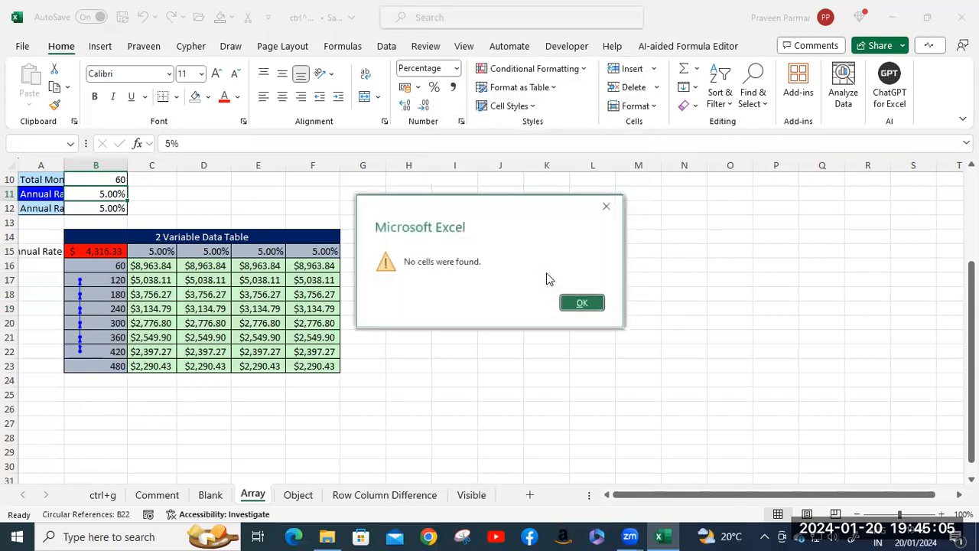
{"action": "left_click", "coordinate": [594, 305]}
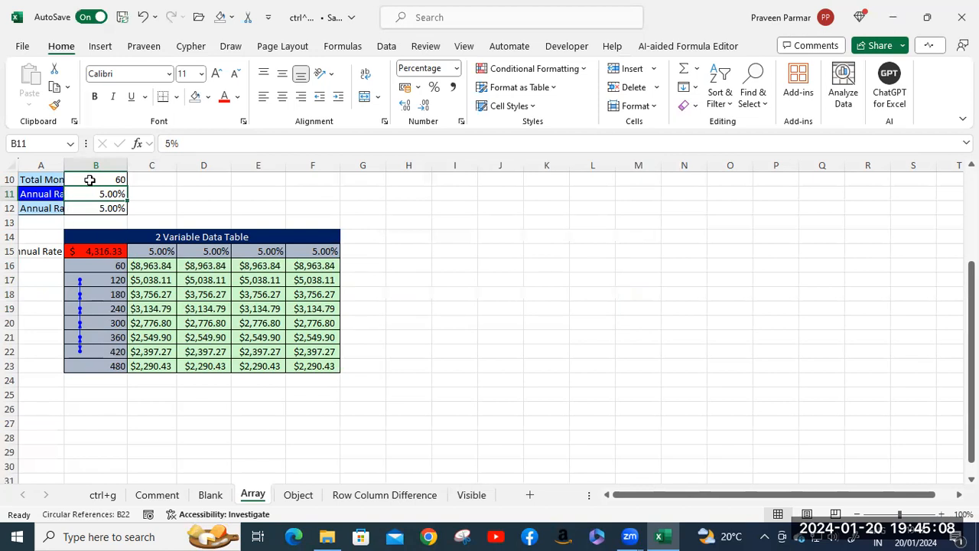
- Check the contents of B12 outside the data table and the array formula in C18 inside it
{"action": "left_click", "coordinate": [42, 179]}
{"action": "left_click", "coordinate": [98, 204]}
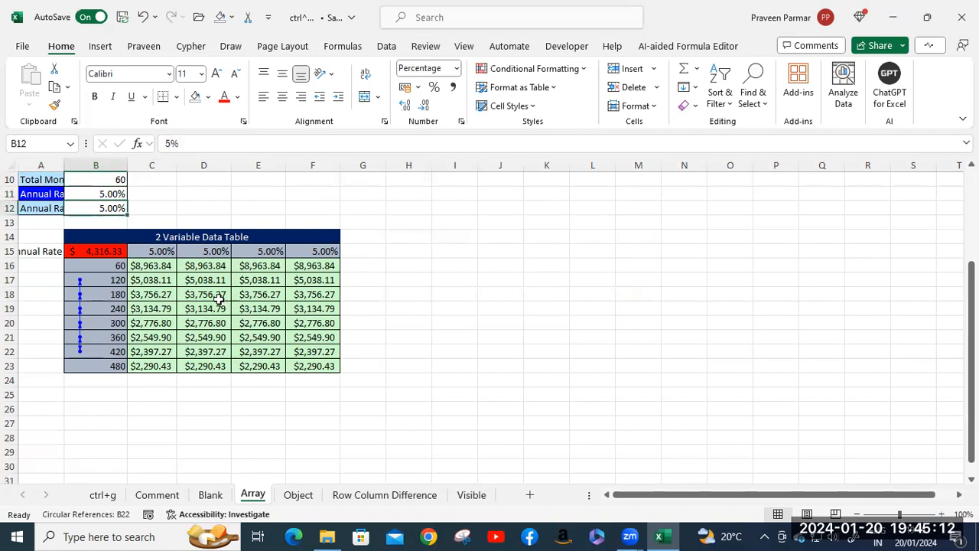
{"action": "left_click", "coordinate": [69, 146]}
{"action": "left_click", "coordinate": [71, 148]}
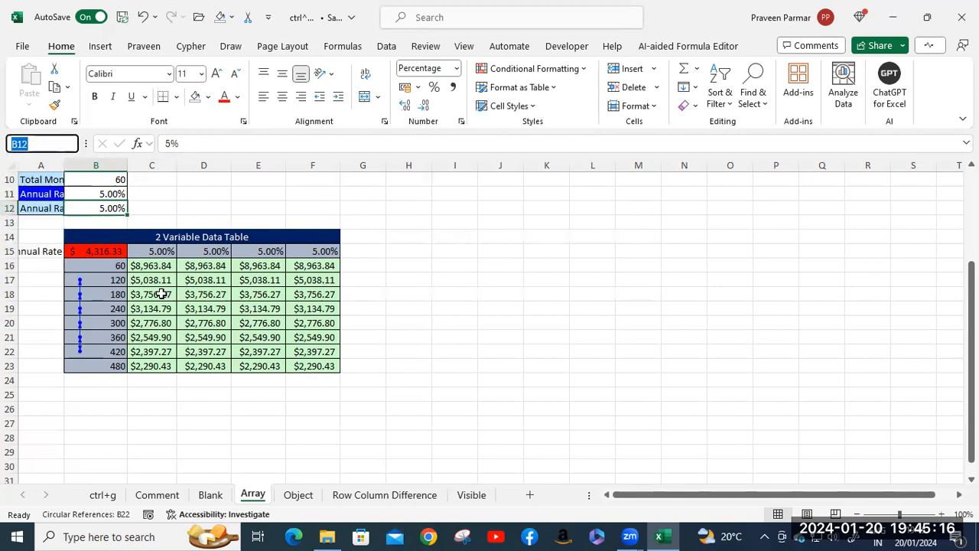
{"action": "left_click", "coordinate": [153, 294]}
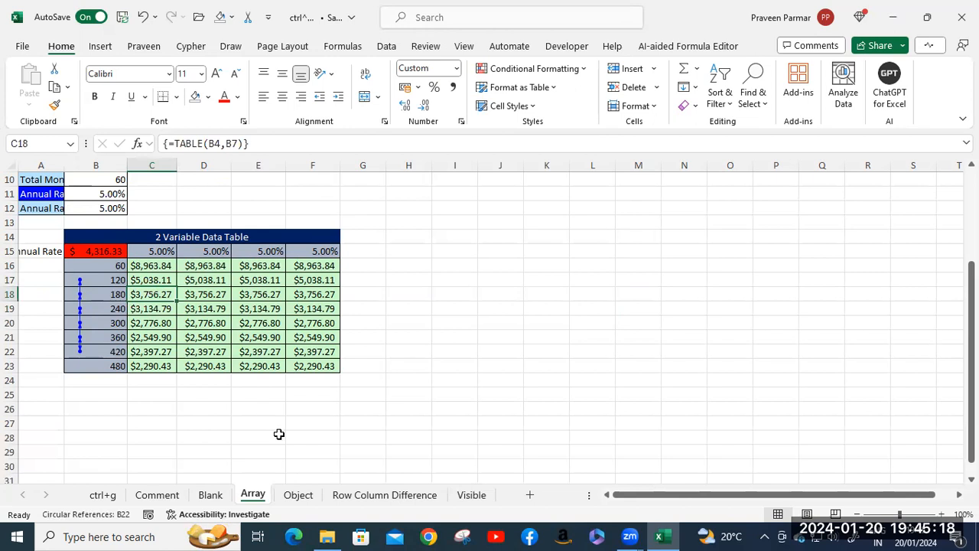
- Select all objects on the Object sheet using Go To Special with Objects
{"action": "left_click", "coordinate": [297, 495]}
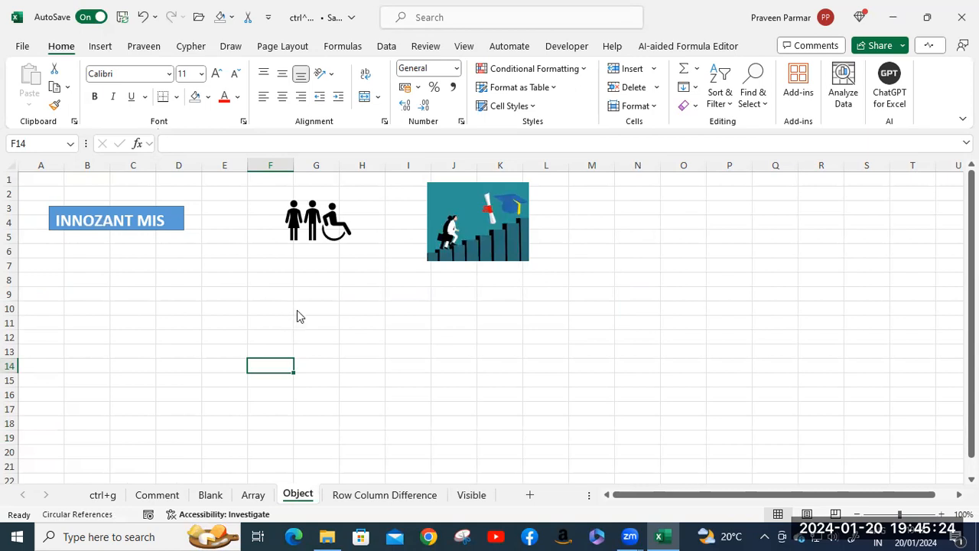
{"action": "key", "text": "ctrl+g"}
{"action": "left_click", "coordinate": [467, 257]}
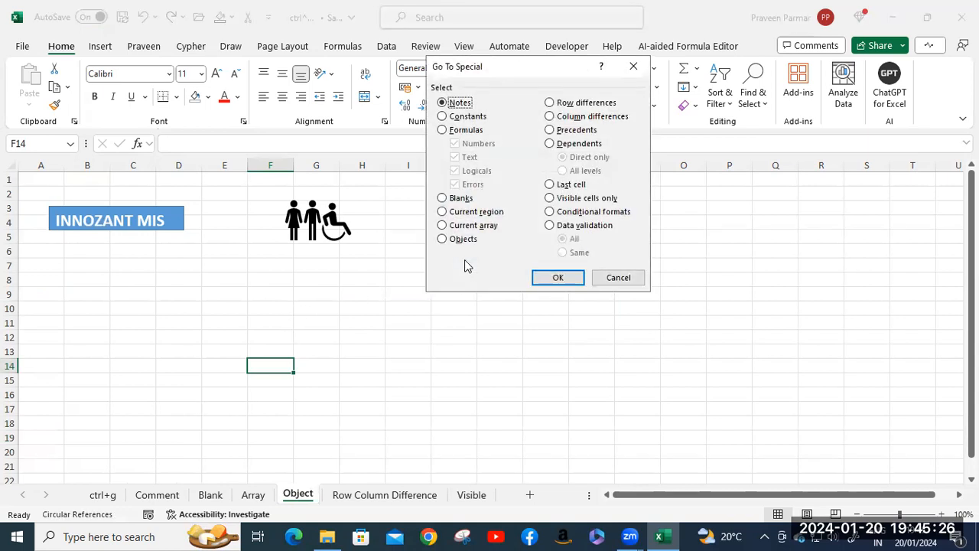
{"action": "left_click", "coordinate": [447, 240]}
{"action": "left_click", "coordinate": [557, 278]}
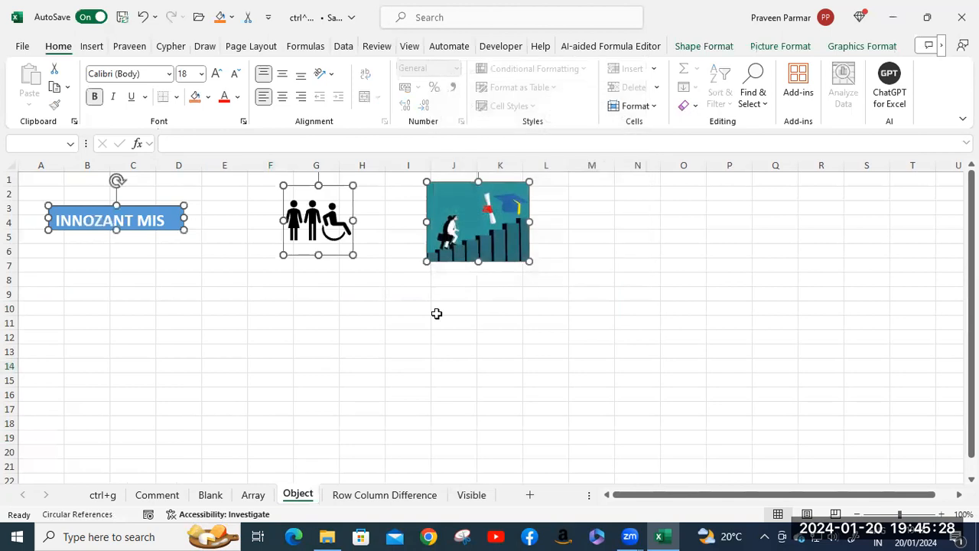
- Cycle through the sheet's rectangle, icon and picture one at a time, then deselect them
{"action": "key", "text": "Tab"}
{"action": "key", "text": "Tab"}
{"action": "key", "text": "Tab"}
{"action": "key", "text": "Tab"}
{"action": "key", "text": "Tab"}
{"action": "key", "text": "Tab"}
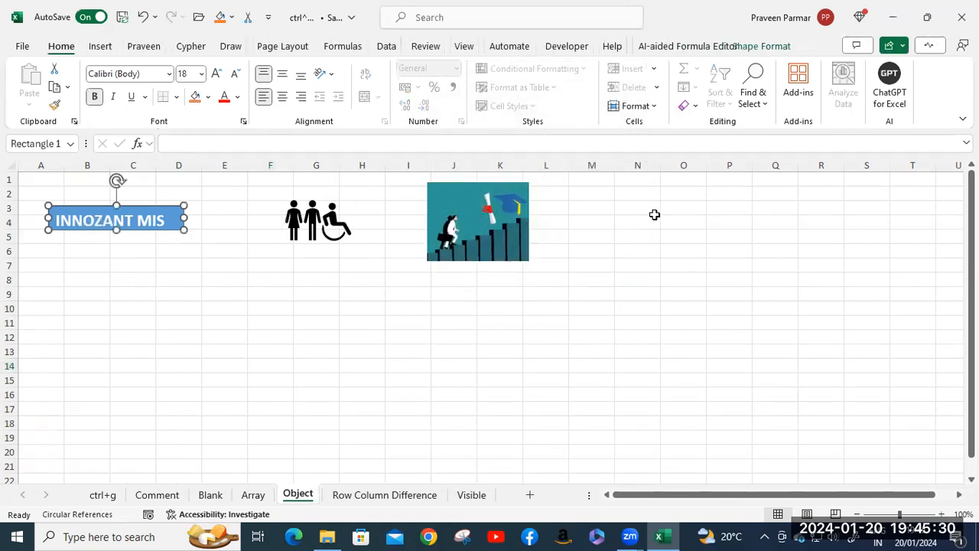
{"action": "key", "text": "Tab"}
{"action": "key", "text": "Tab"}
{"action": "key", "text": "Tab"}
{"action": "key", "text": "Tab"}
{"action": "key", "text": "Tab"}
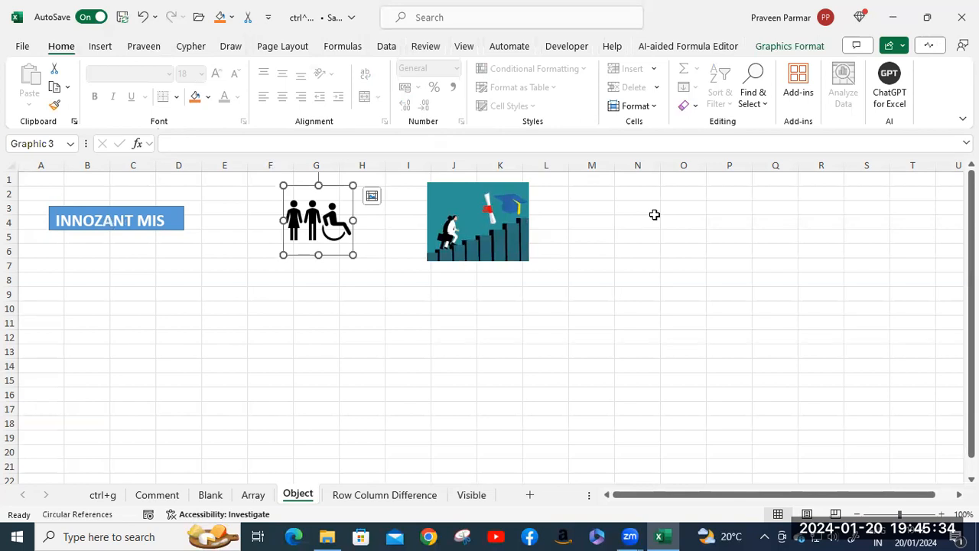
{"action": "left_click", "coordinate": [654, 215]}
- Select the row differences in A1:I7 on the Row Column Difference sheet using Go To Special
{"action": "left_click", "coordinate": [366, 501]}
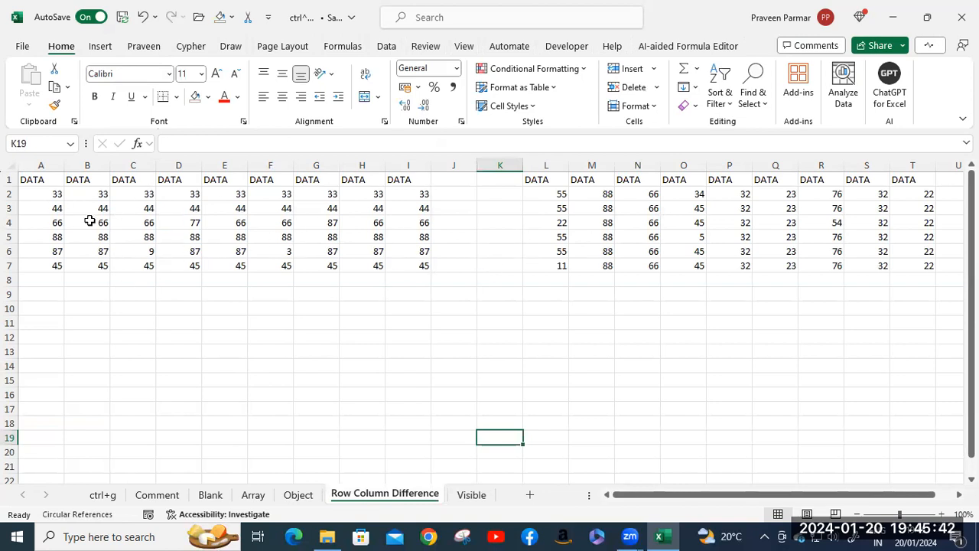
{"action": "left_click", "coordinate": [34, 182]}
{"action": "left_click", "coordinate": [406, 264], "text": "shift"}
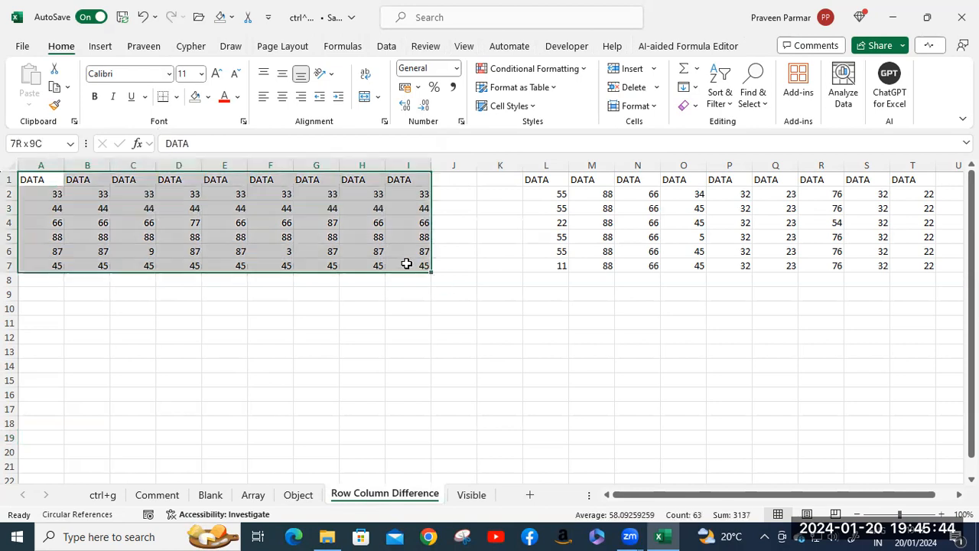
{"action": "key", "text": "ctrl+g"}
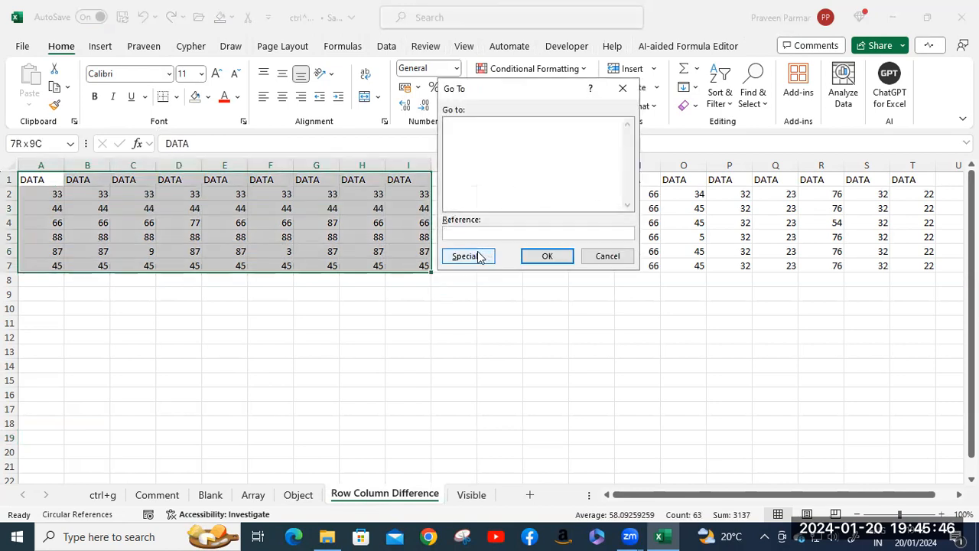
{"action": "left_click", "coordinate": [465, 255]}
{"action": "left_click", "coordinate": [550, 103]}
{"action": "left_click", "coordinate": [560, 276]}
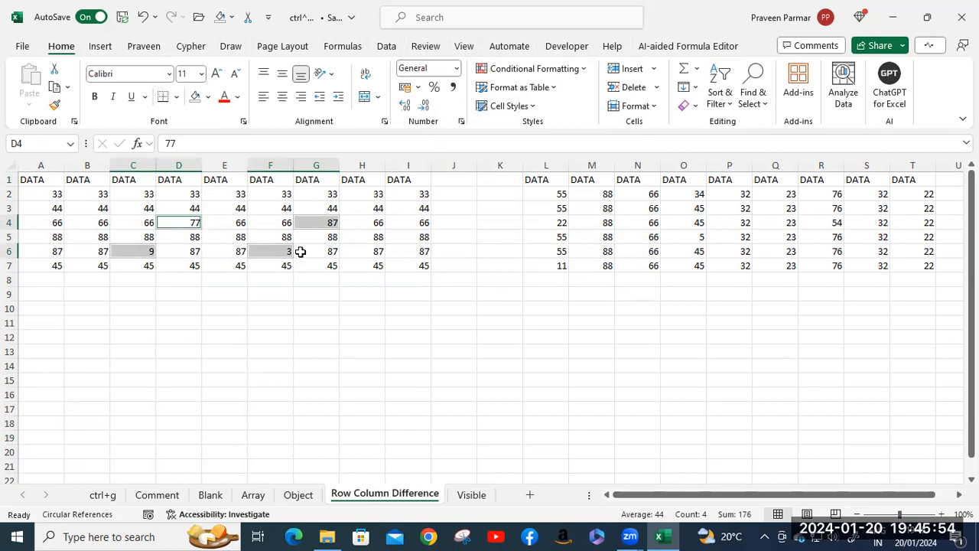
- Try to select the column differences in the second table, L1:T7 with its header row, using Go To Special
{"action": "left_click", "coordinate": [408, 323]}
{"action": "left_click", "coordinate": [540, 179]}
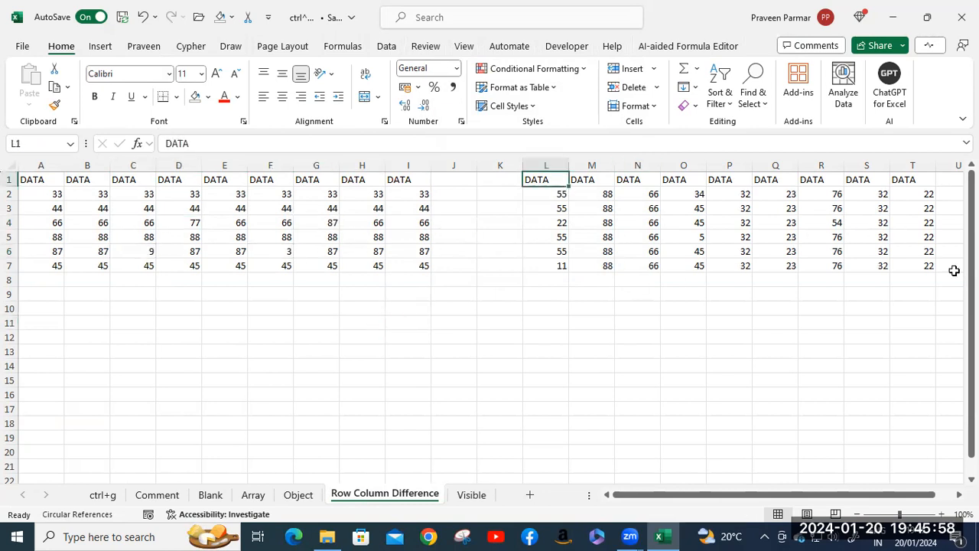
{"action": "left_click", "coordinate": [931, 264], "text": "shift"}
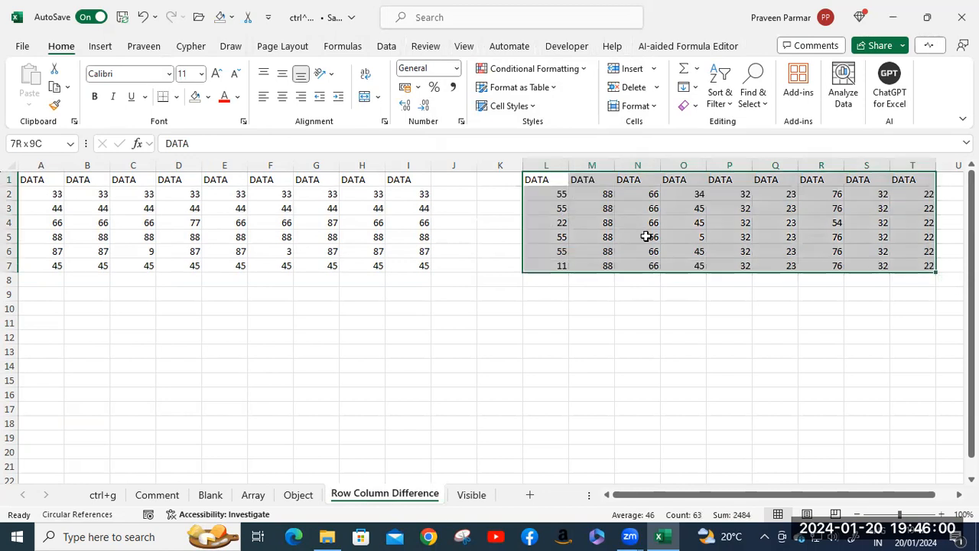
{"action": "key", "text": "ctrl+g"}
{"action": "left_click", "coordinate": [467, 256]}
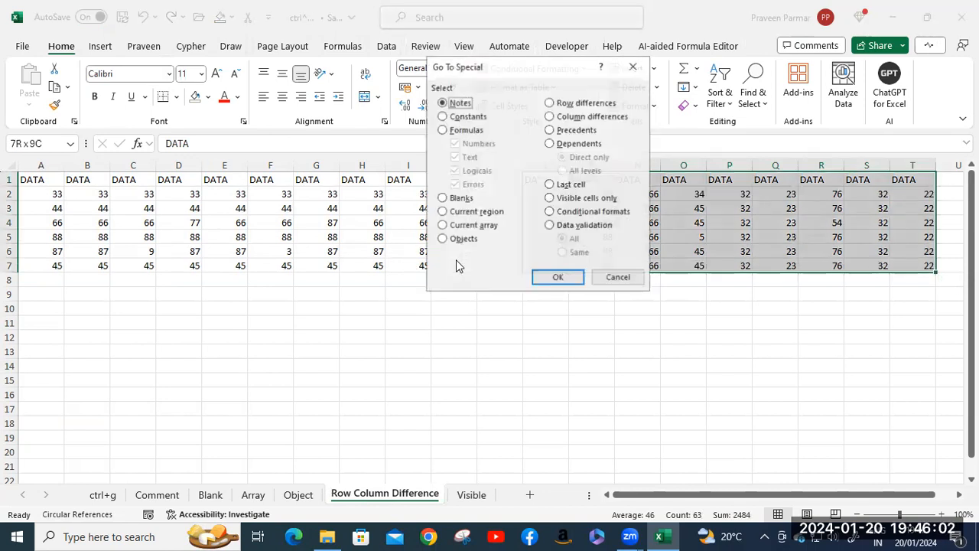
{"action": "left_click", "coordinate": [550, 116]}
{"action": "left_click", "coordinate": [555, 279]}
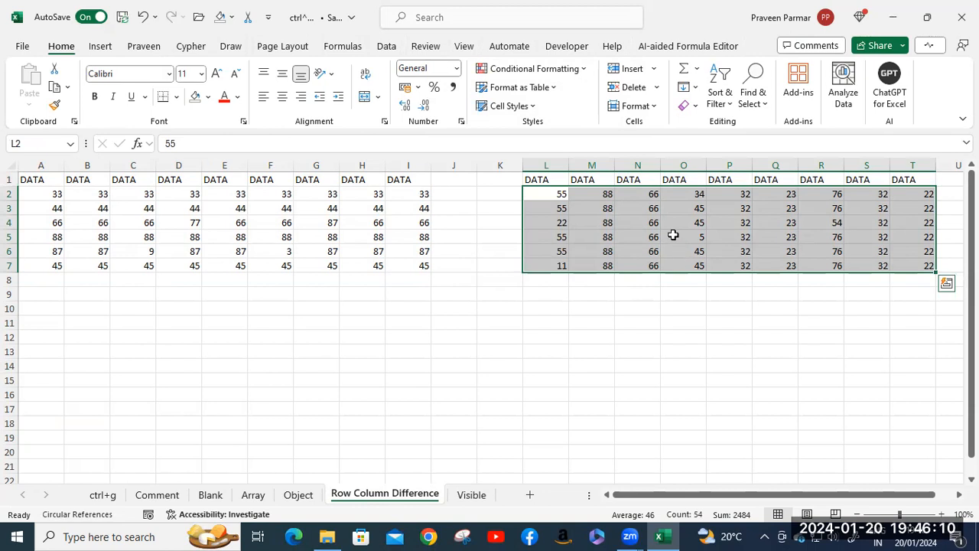
- Change the values in cells M4 and Q4 of the second table to 43
{"action": "left_click", "coordinate": [605, 222]}
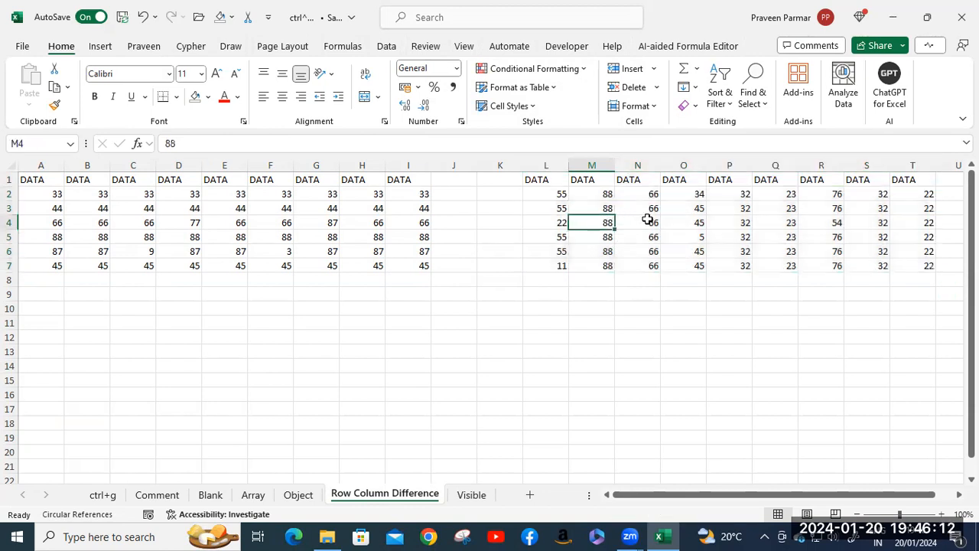
{"action": "type", "text": "43`"}
{"action": "left_click", "coordinate": [791, 222]}
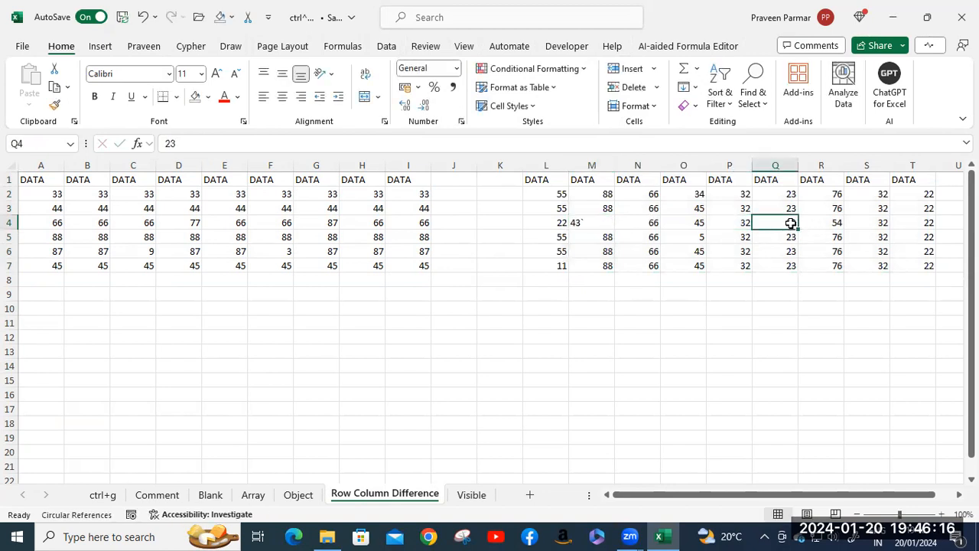
{"action": "type", "text": "43`"}
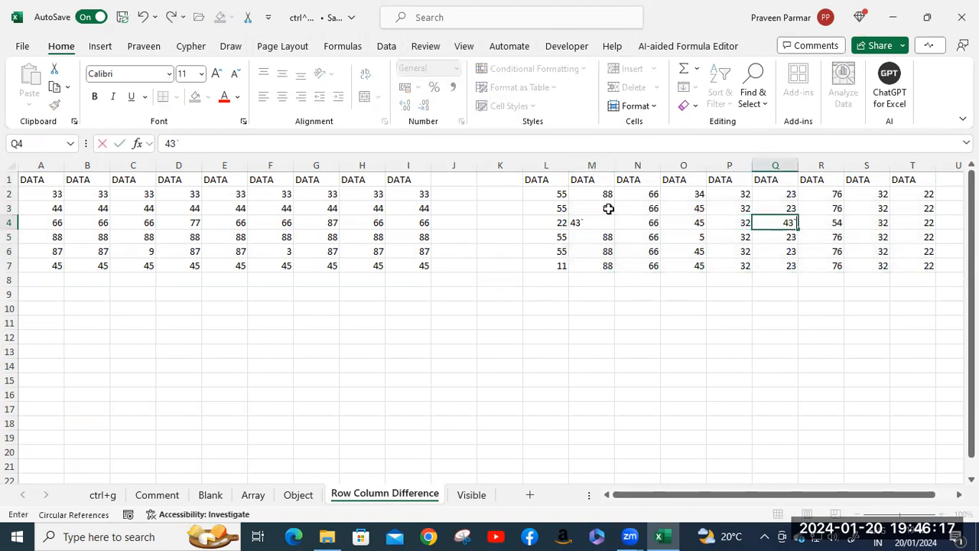
{"action": "left_click", "coordinate": [545, 194]}
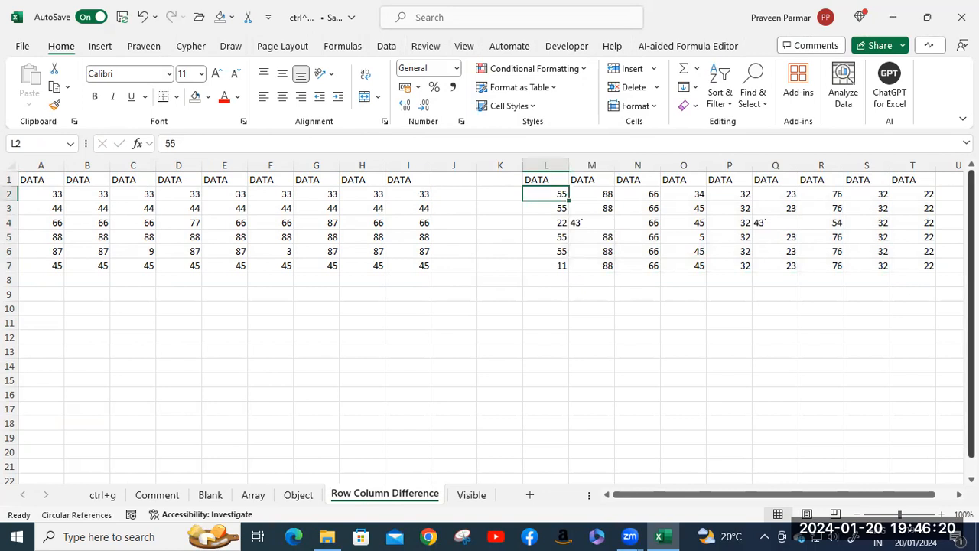
{"action": "double_click", "coordinate": [765, 223]}
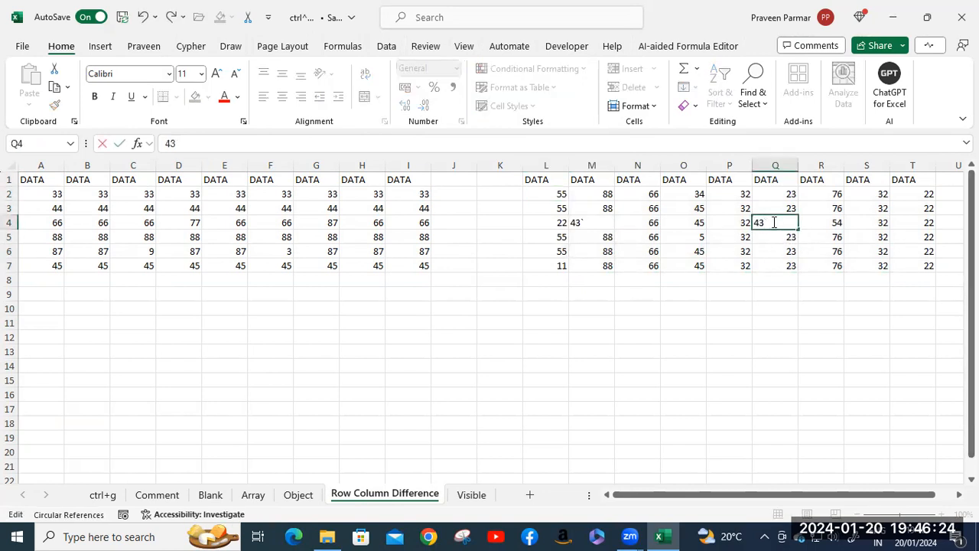
{"action": "key", "text": "Tab"}
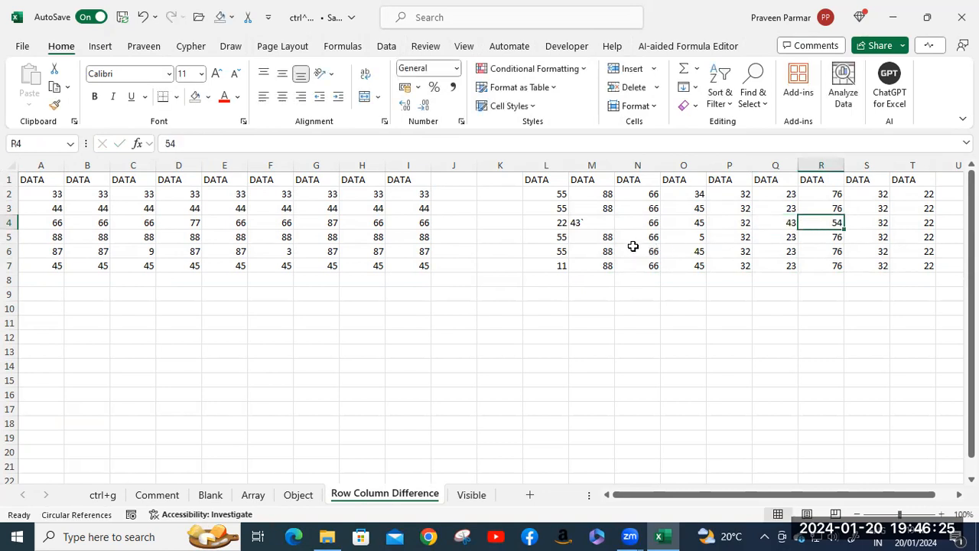
{"action": "left_click", "coordinate": [579, 222]}
{"action": "double_click", "coordinate": [591, 222]}
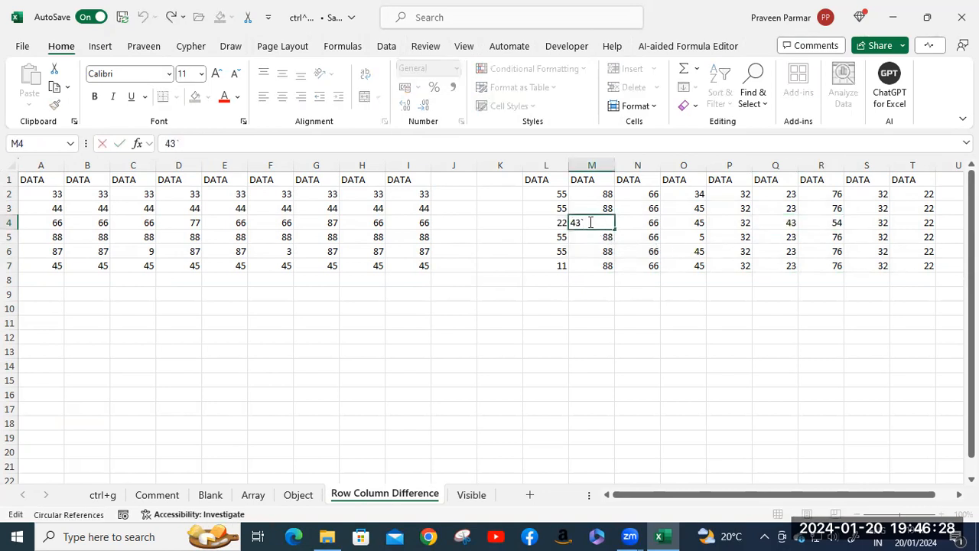
{"action": "key", "text": "Tab"}
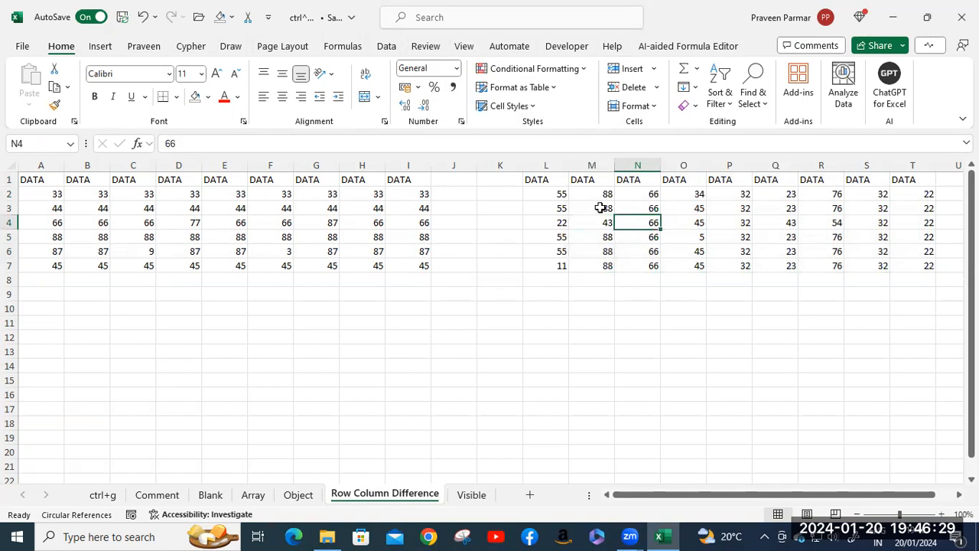
- Try Column differences in Go To Special again on the edited range L1:T7, including headers, and clear the selection
{"action": "left_click", "coordinate": [557, 192]}
{"action": "left_click", "coordinate": [544, 181]}
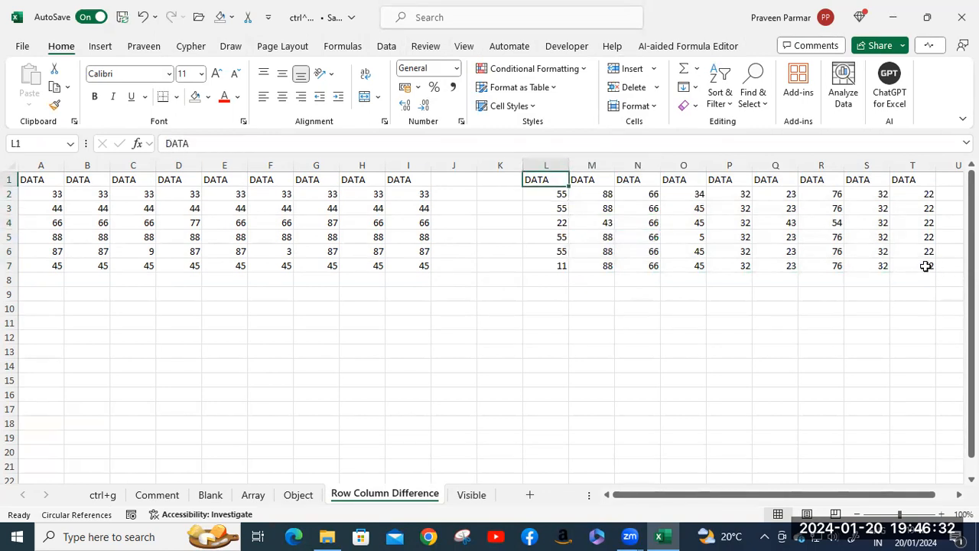
{"action": "left_click", "coordinate": [926, 265], "text": "shift"}
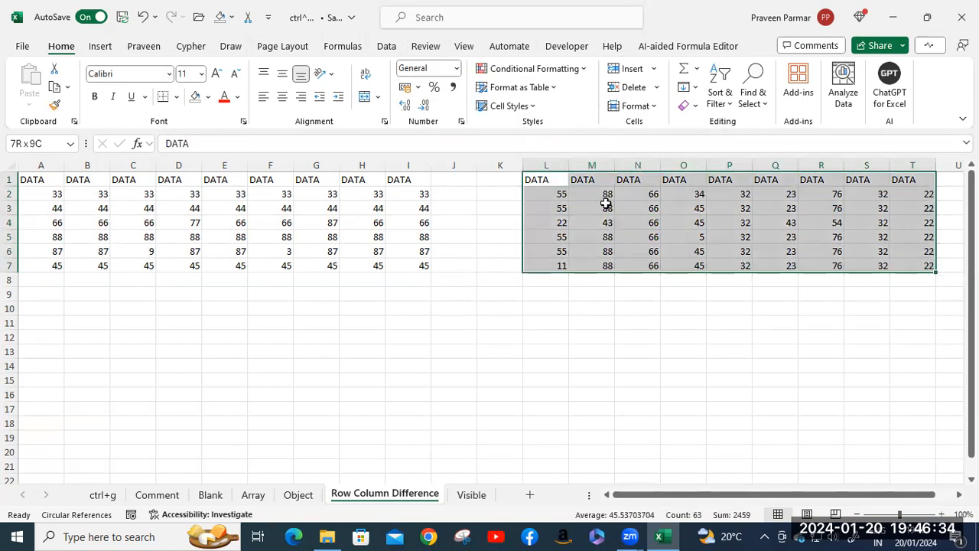
{"action": "key", "text": "ctrl+g"}
{"action": "left_click", "coordinate": [481, 251]}
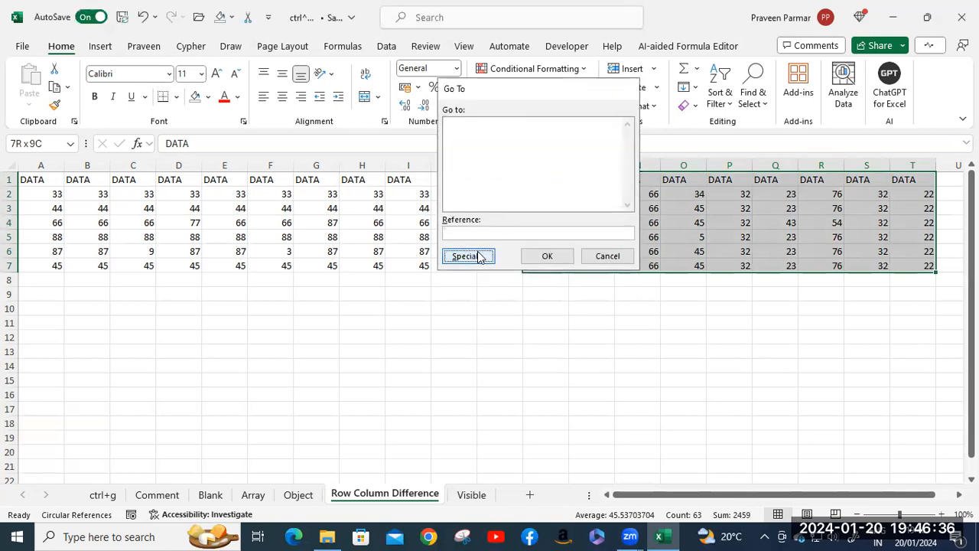
{"action": "left_click", "coordinate": [551, 118]}
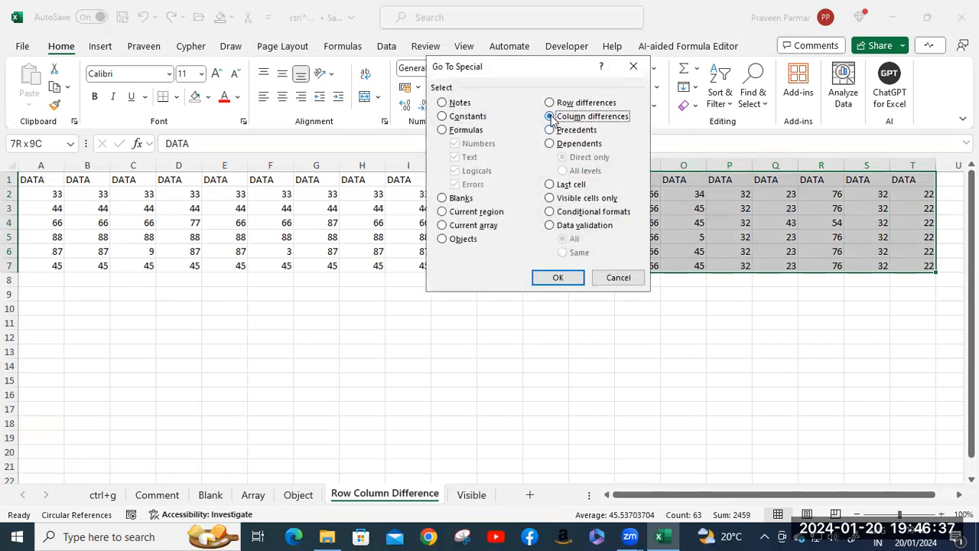
{"action": "left_click", "coordinate": [556, 277]}
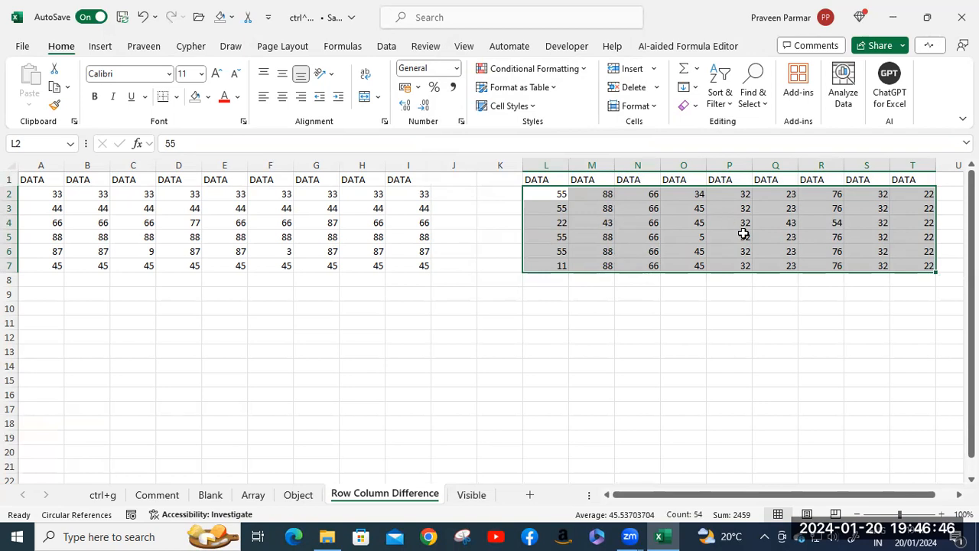
{"action": "left_click", "coordinate": [701, 238]}
{"action": "left_click", "coordinate": [652, 332]}
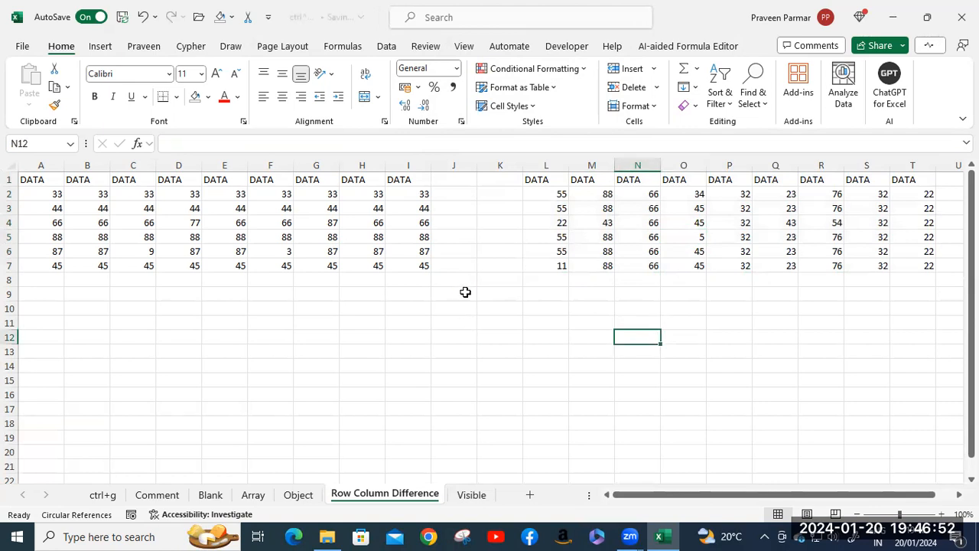
- Select the column differences in L2:T7, without the header row, using Go To Special, then deselect them
{"action": "left_click", "coordinate": [537, 192]}
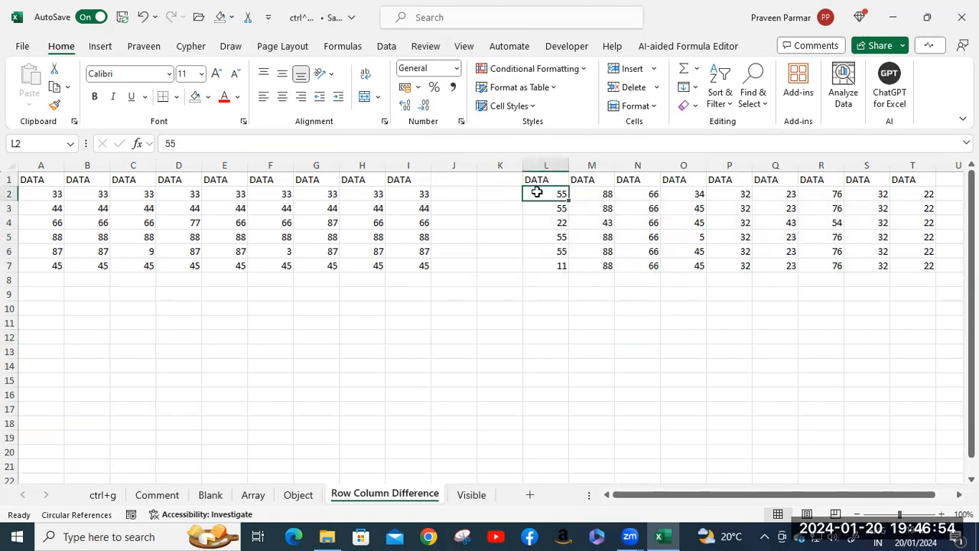
{"action": "left_click", "coordinate": [924, 265], "text": "shift"}
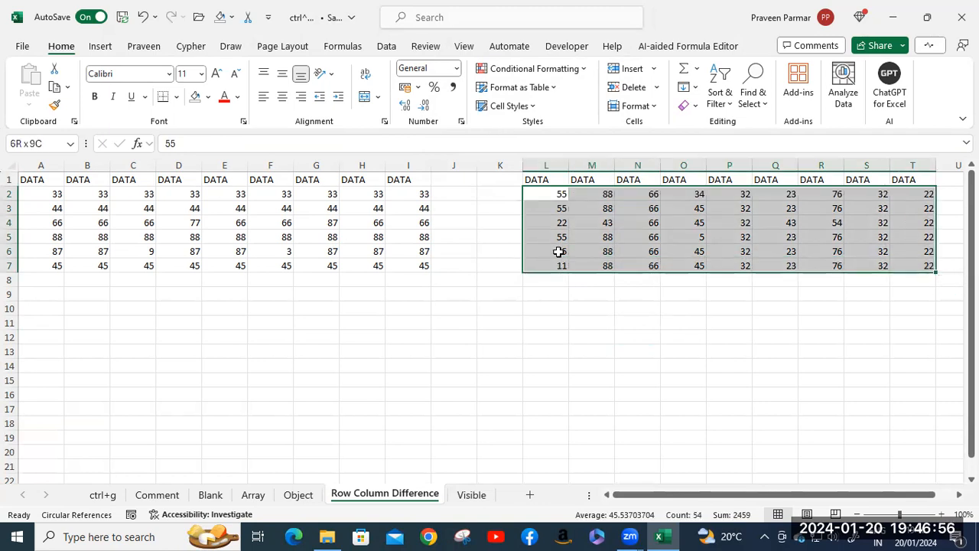
{"action": "key", "text": "ctrl+g"}
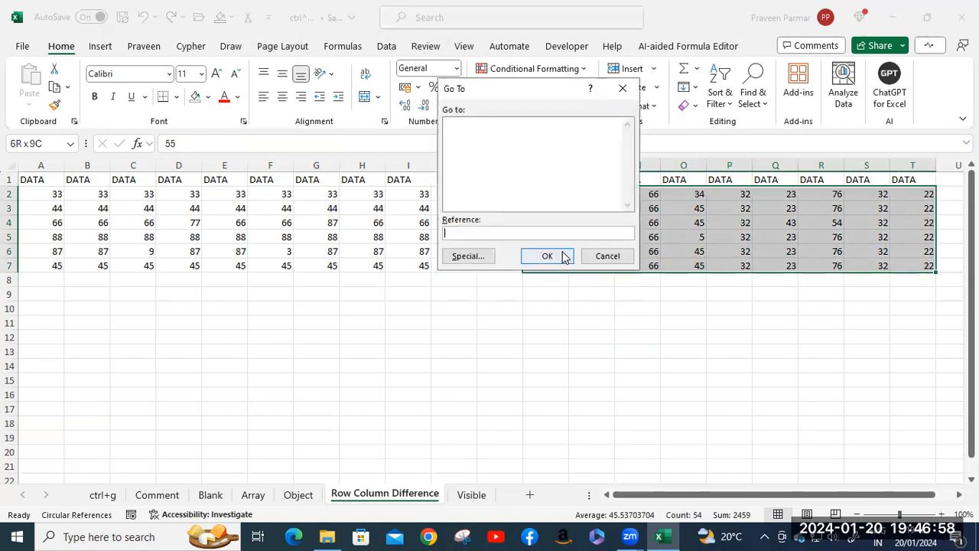
{"action": "left_click", "coordinate": [476, 256]}
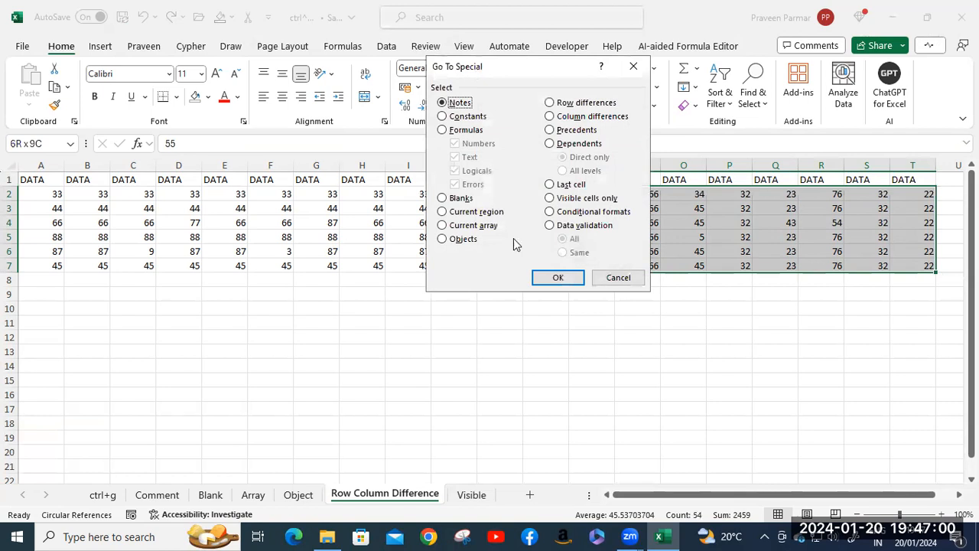
{"action": "left_click", "coordinate": [550, 116]}
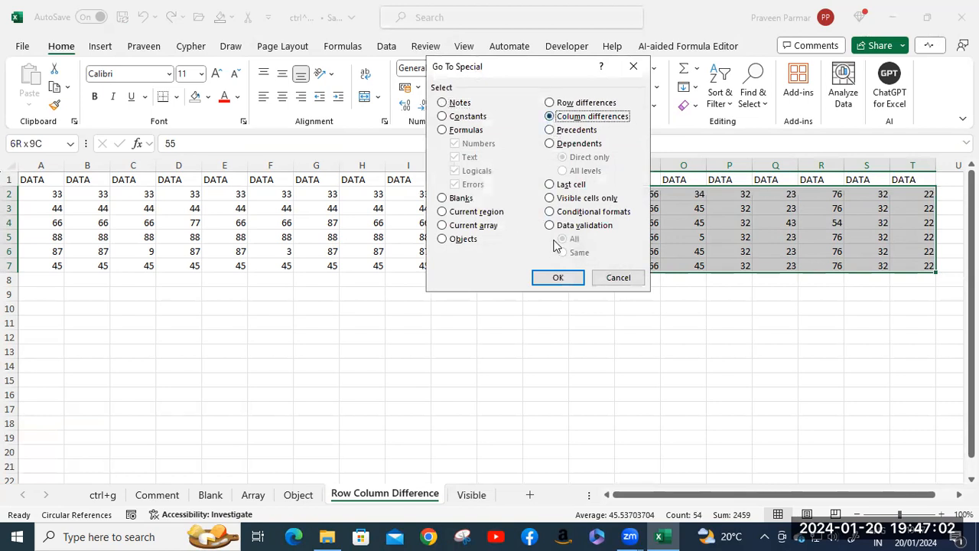
{"action": "left_click", "coordinate": [558, 278]}
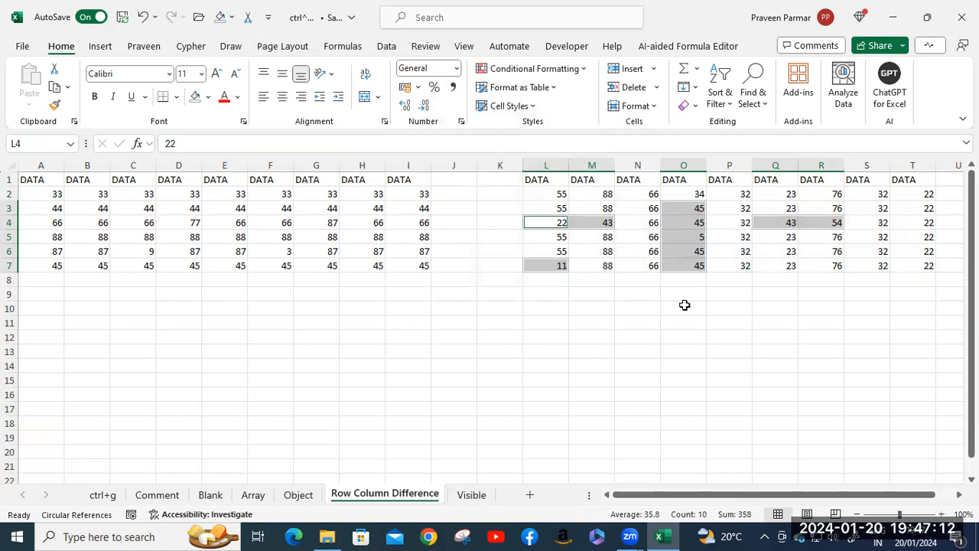
{"action": "left_click", "coordinate": [640, 339]}
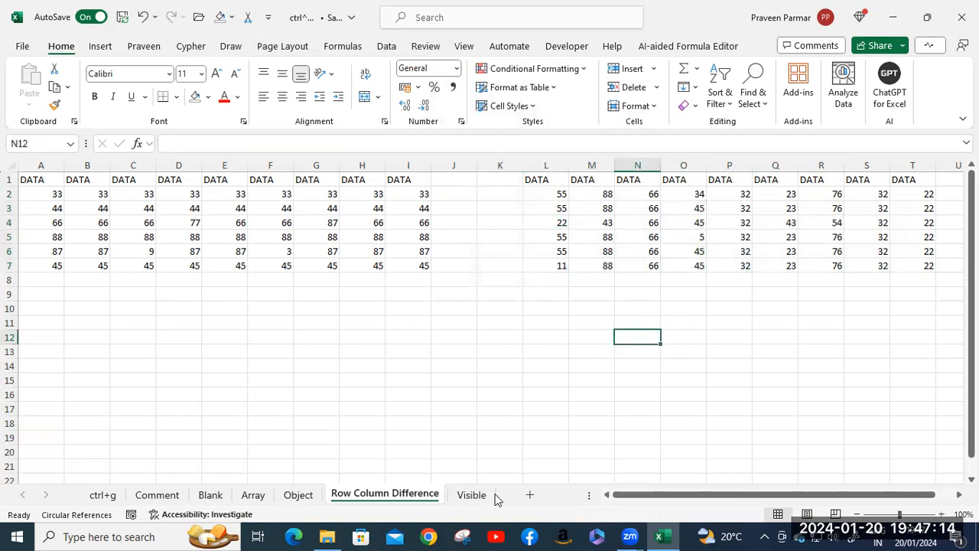
- View the Visible sheet, close the workbook, and open the workbook in the 8. Naming Range folder of Module 2 Basic Excel
{"action": "left_click", "coordinate": [467, 496]}
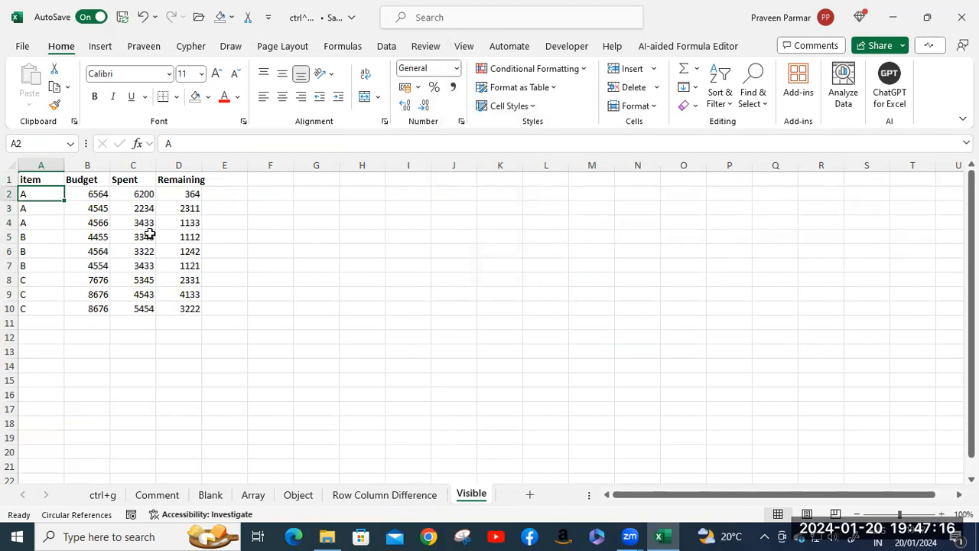
{"action": "left_click", "coordinate": [962, 16]}
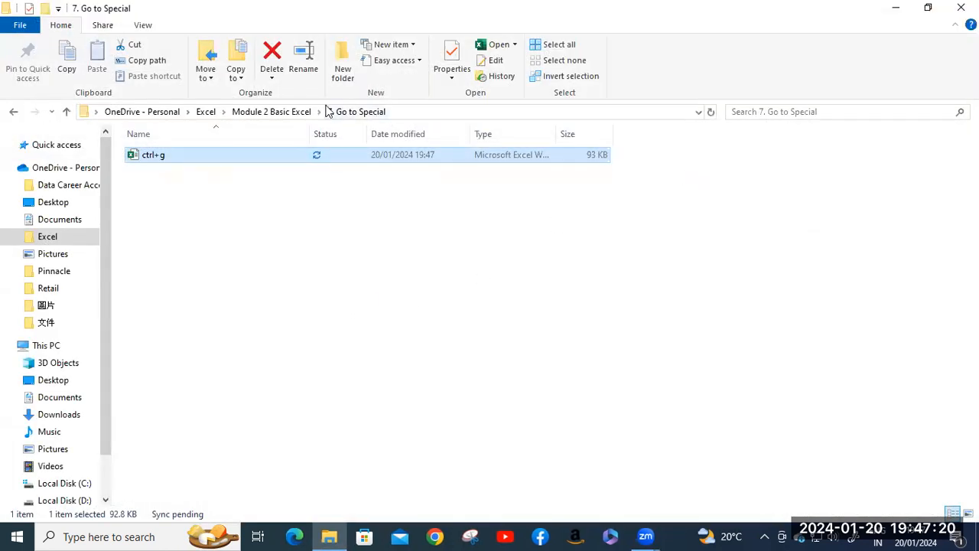
{"action": "left_click", "coordinate": [271, 112]}
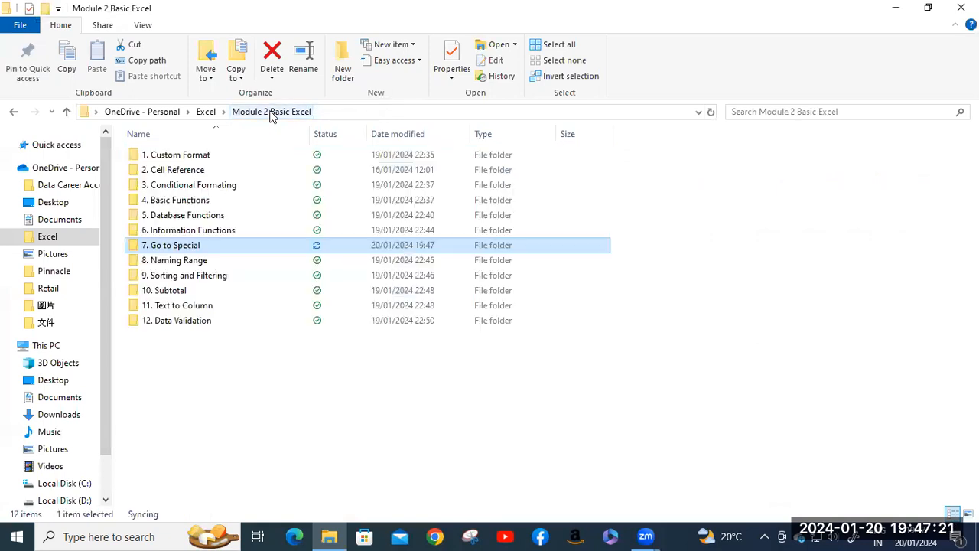
{"action": "double_click", "coordinate": [178, 261]}
{"action": "double_click", "coordinate": [190, 160]}
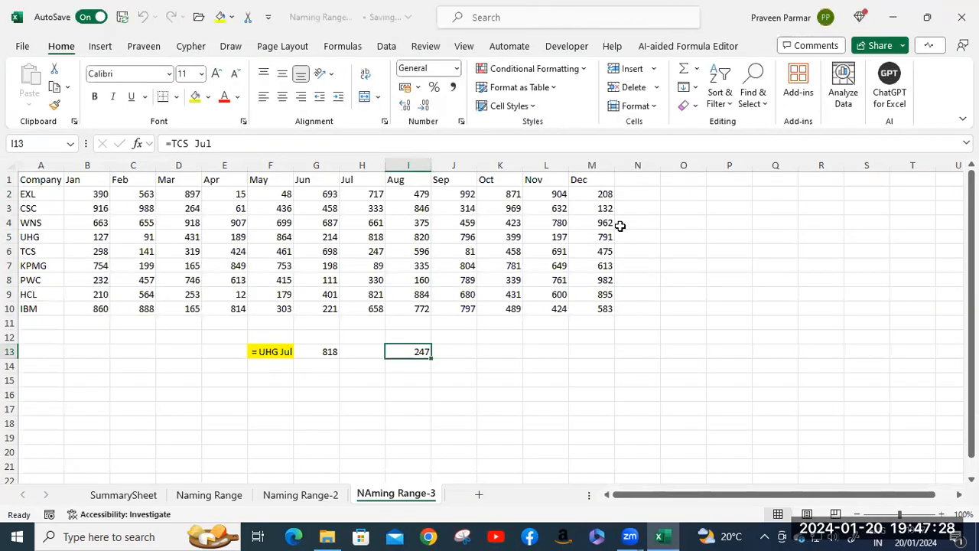
- Show the beginning of the Naming Range notes on the SummarySheet
{"action": "left_click", "coordinate": [121, 496]}
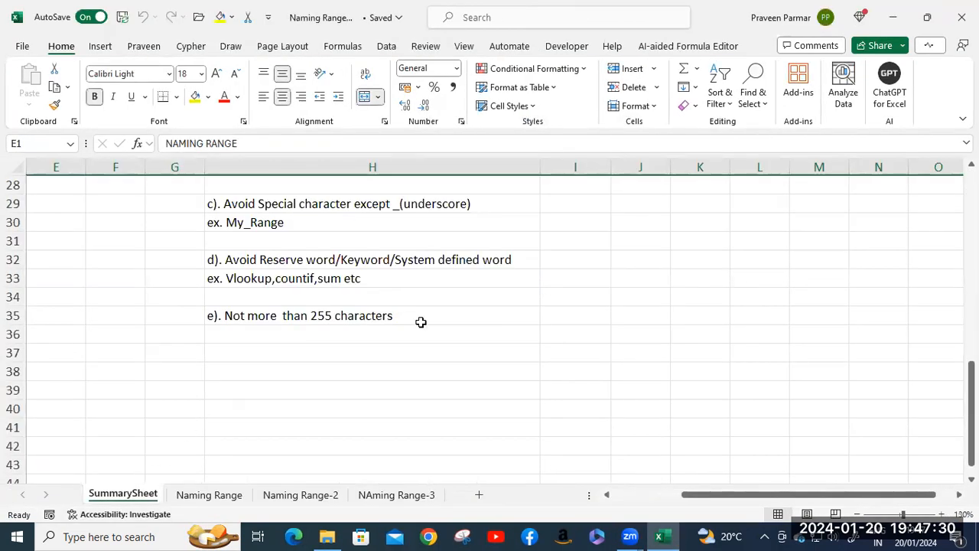
{"action": "scroll", "coordinate": [420, 322], "scroll_direction": "up", "scroll_amount": 2}
{"action": "scroll", "coordinate": [421, 322], "scroll_direction": "up", "scroll_amount": 7}
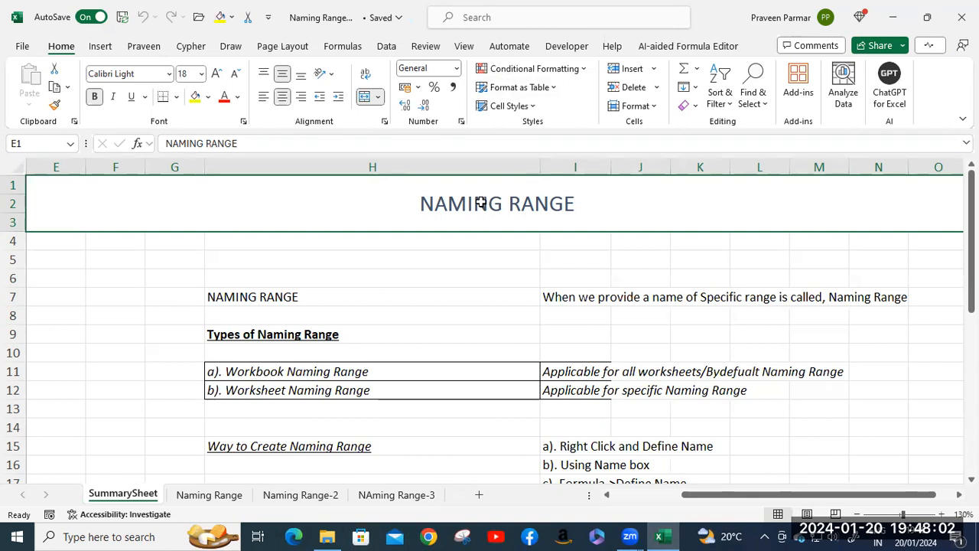
- Read the SummarySheet notes on ways to create a naming range and the naming convention rules down to the character limit
{"action": "scroll", "coordinate": [485, 214], "scroll_direction": "down", "scroll_amount": 2}
{"action": "left_click", "coordinate": [393, 336]}
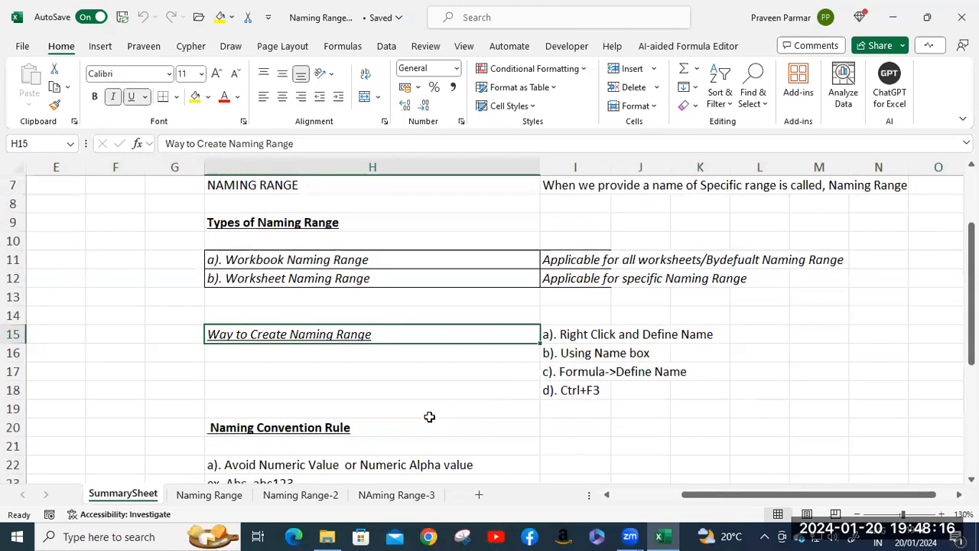
{"action": "scroll", "coordinate": [532, 404], "scroll_direction": "down", "scroll_amount": 2}
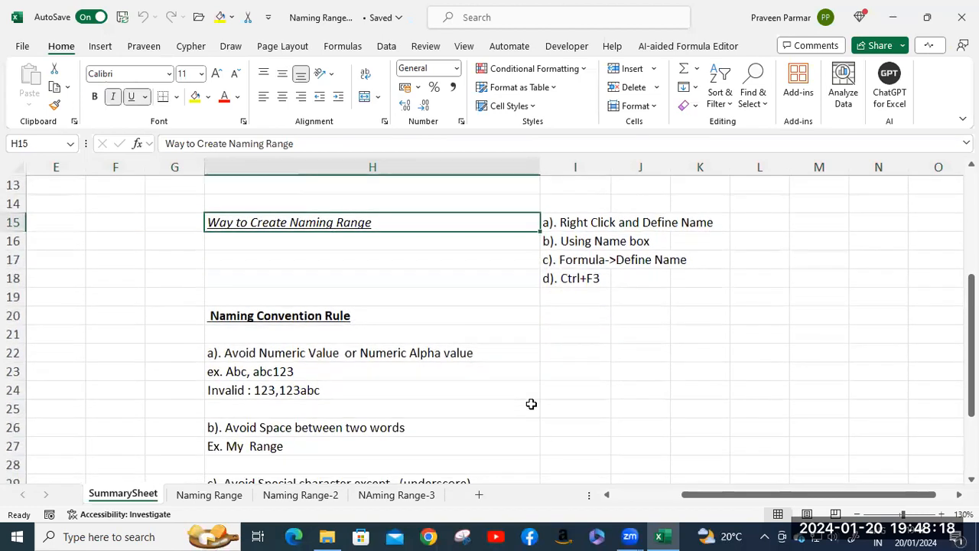
{"action": "left_click", "coordinate": [253, 316]}
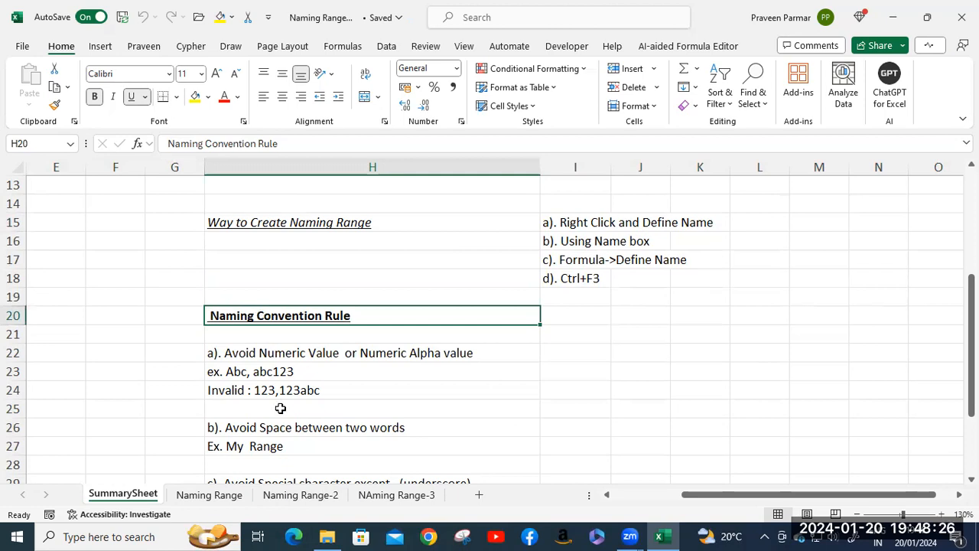
{"action": "scroll", "coordinate": [281, 408], "scroll_direction": "down", "scroll_amount": 2}
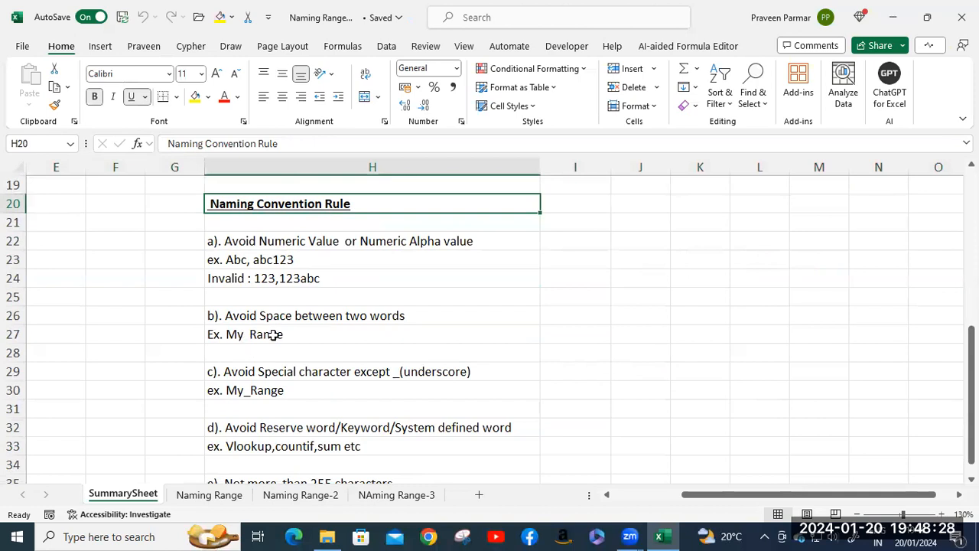
{"action": "scroll", "coordinate": [277, 334], "scroll_direction": "down", "scroll_amount": 2}
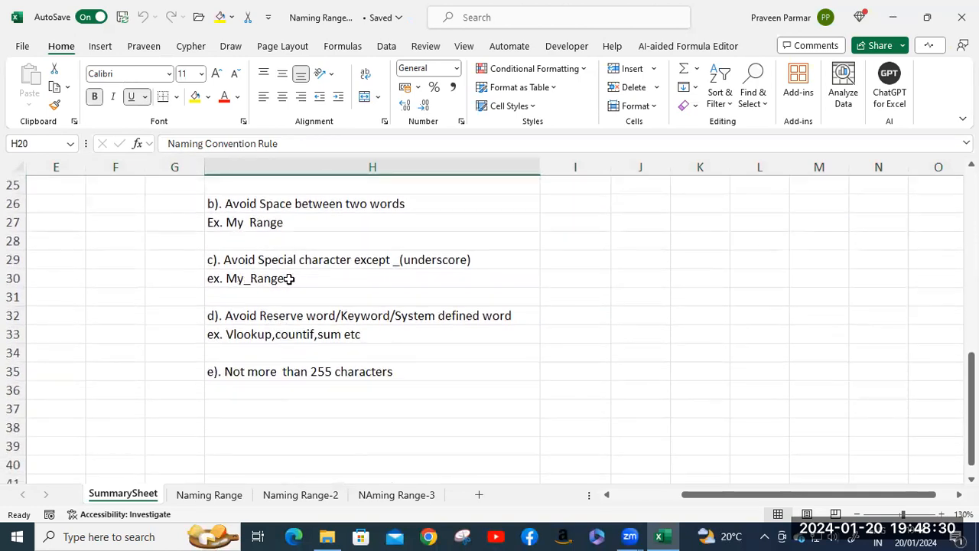
{"action": "left_click", "coordinate": [249, 332]}
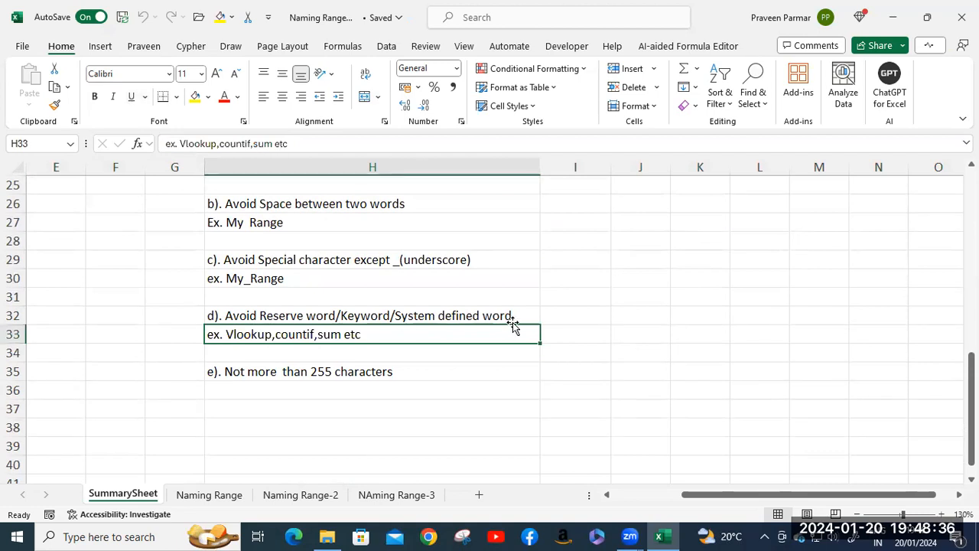
{"action": "left_click", "coordinate": [419, 372]}
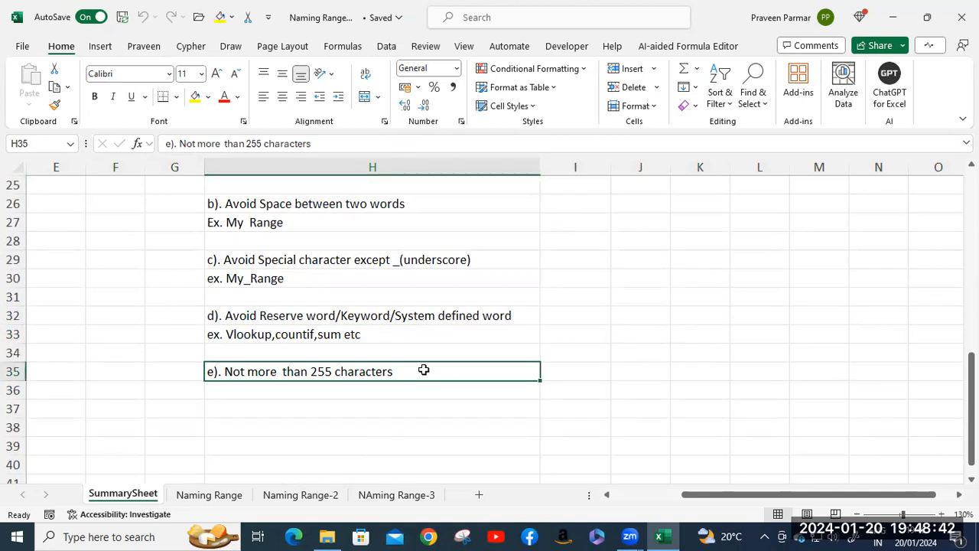
- Convert the sales table on the Naming Range sheet to a normal range
{"action": "left_click", "coordinate": [223, 495]}
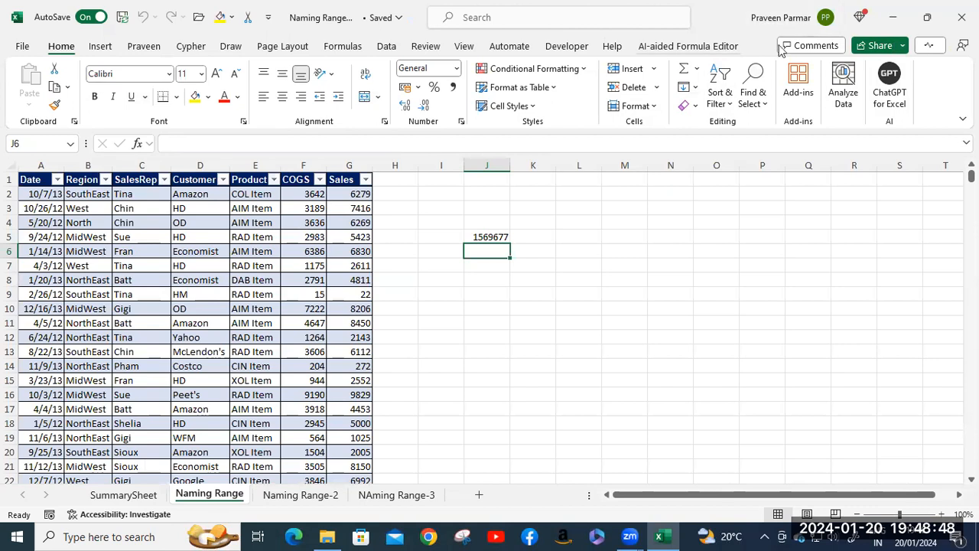
{"action": "left_click", "coordinate": [189, 221]}
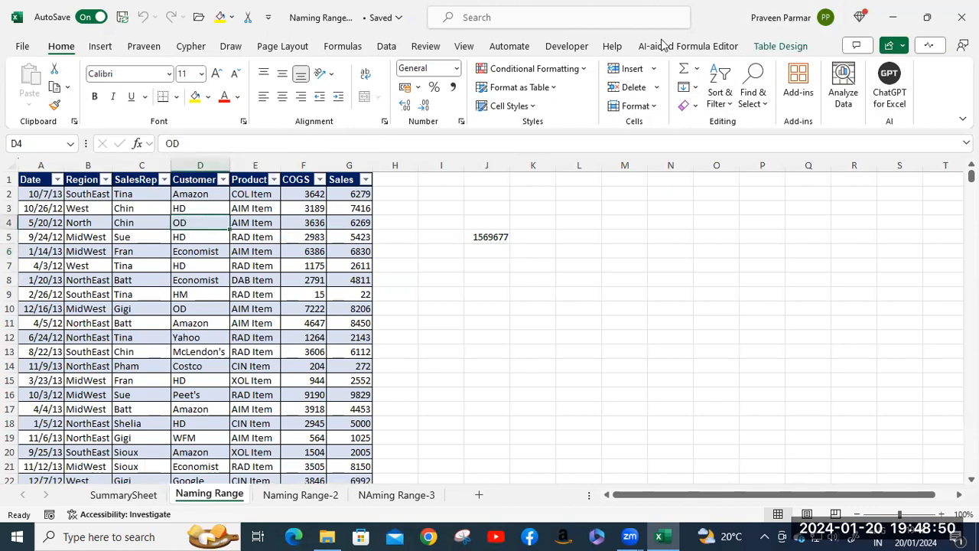
{"action": "left_click", "coordinate": [780, 45]}
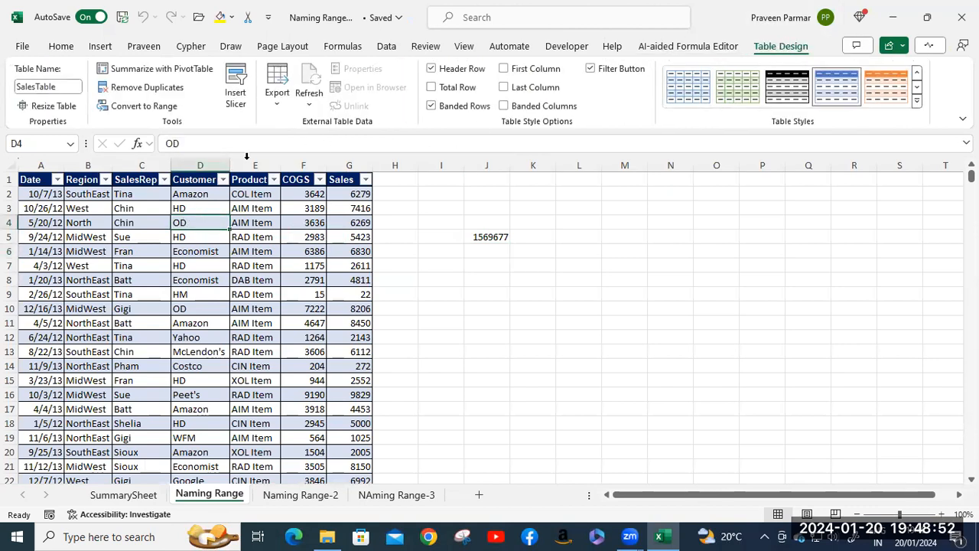
{"action": "left_click", "coordinate": [136, 107]}
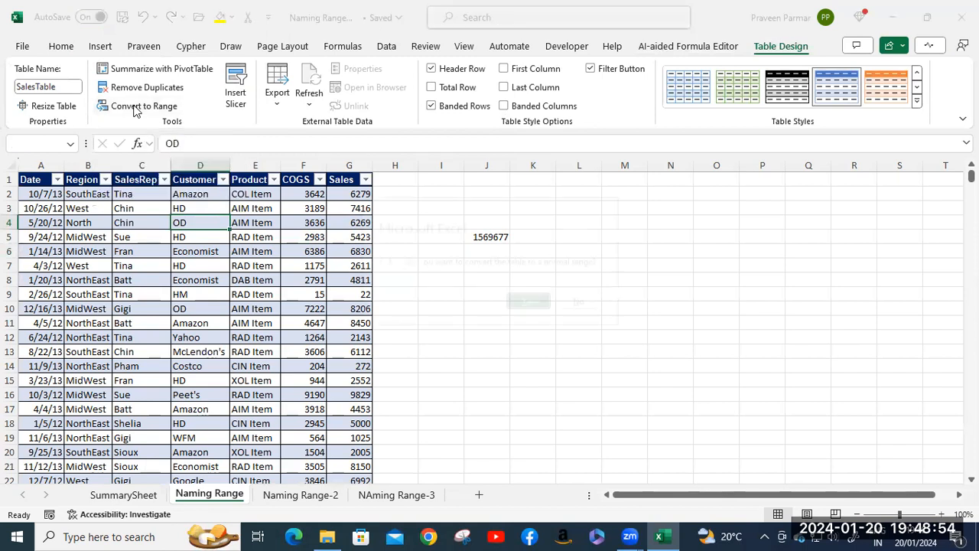
{"action": "left_click", "coordinate": [530, 303]}
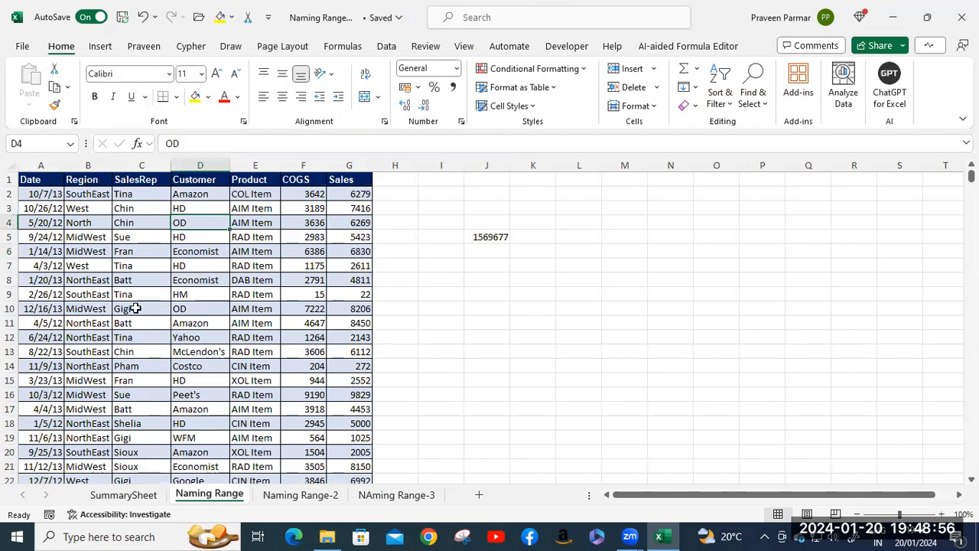
- Check the list of defined names already in the workbook, then return to an empty cell
{"action": "left_click", "coordinate": [70, 143]}
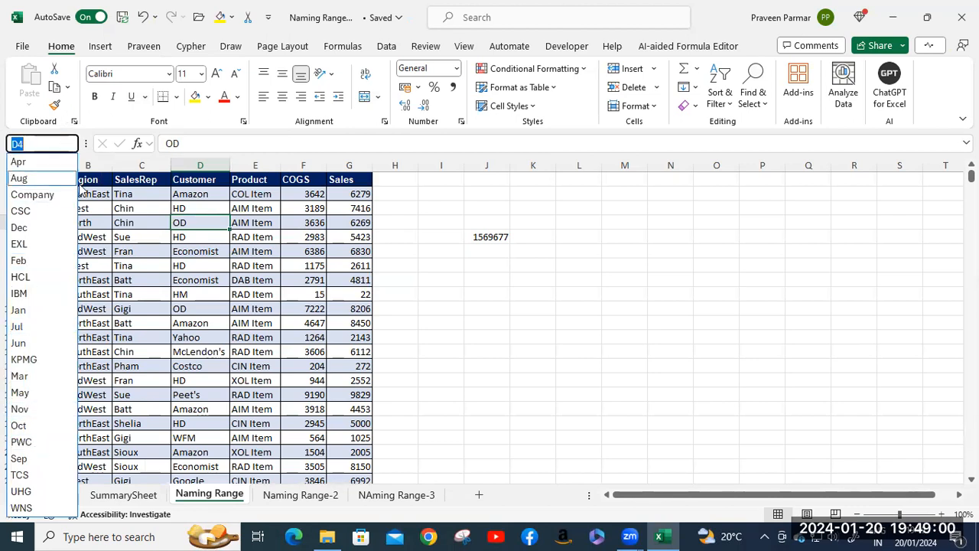
{"action": "left_click", "coordinate": [520, 290]}
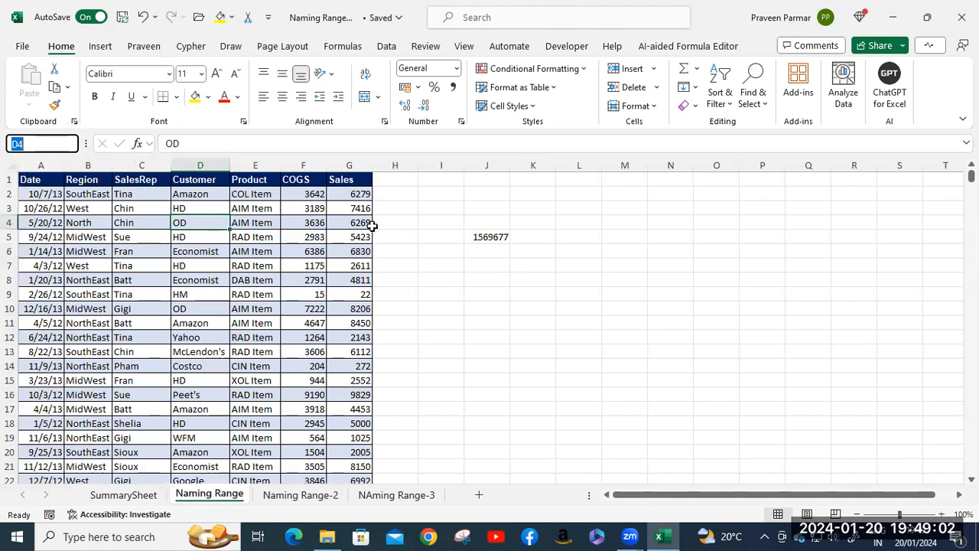
{"action": "left_click", "coordinate": [483, 265]}
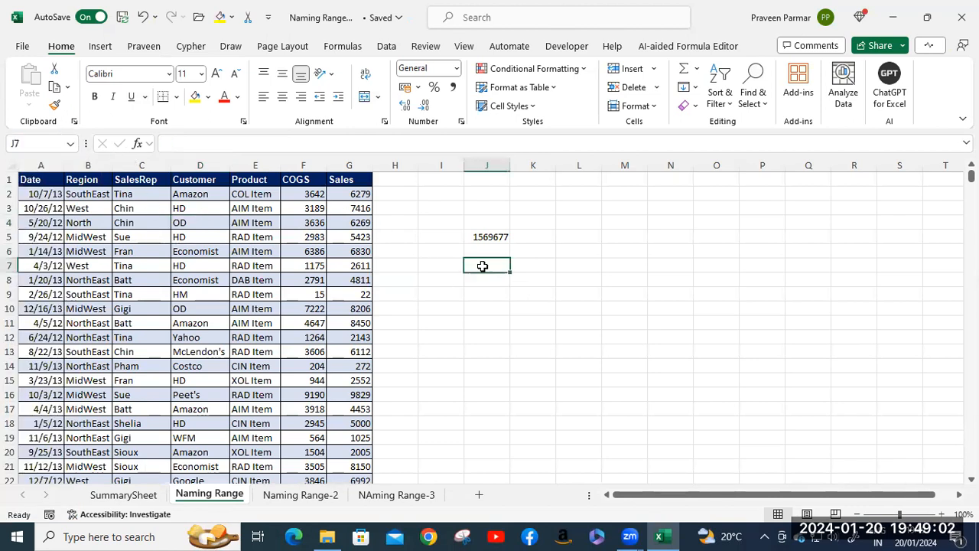
- Delete all the existing defined names in Name Manager, then check the list of names
{"action": "left_click", "coordinate": [353, 47]}
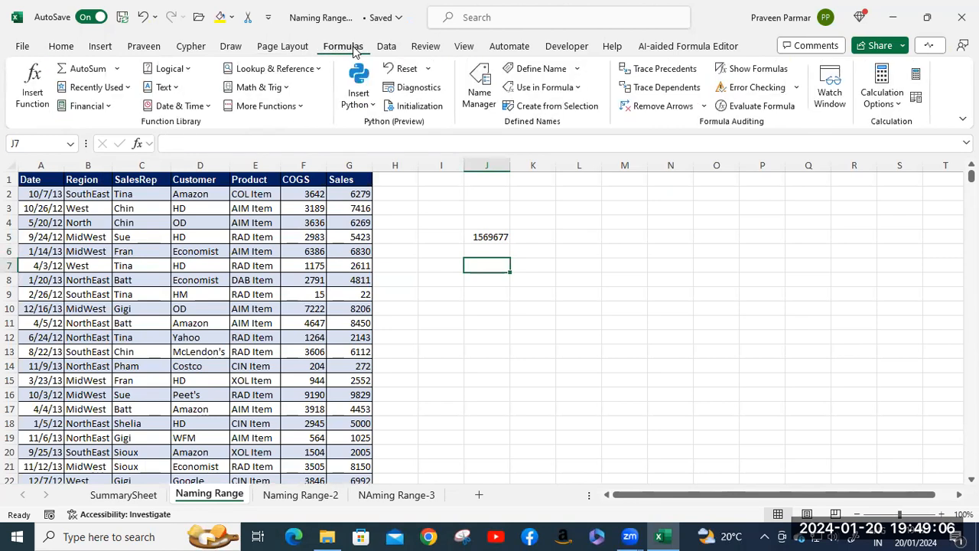
{"action": "left_click", "coordinate": [481, 96]}
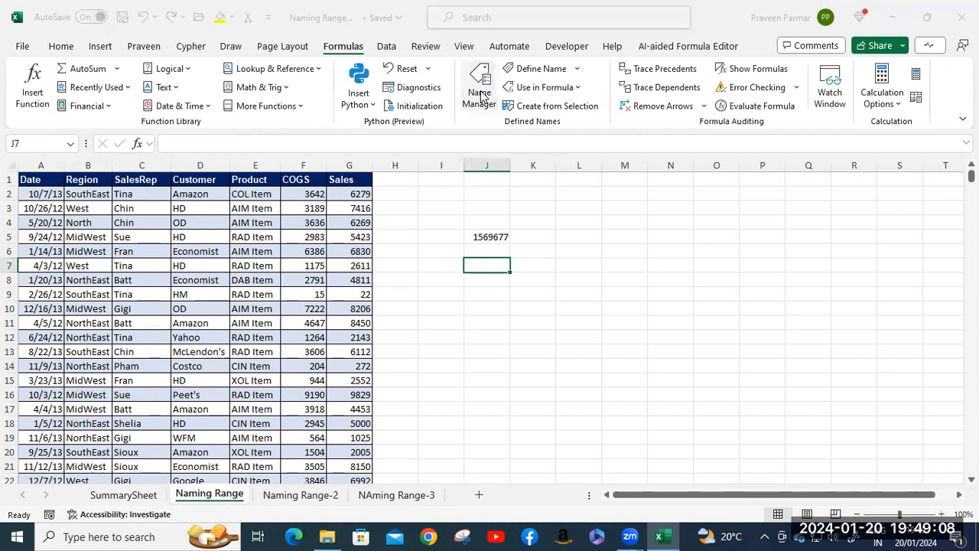
{"action": "scroll", "coordinate": [409, 148], "scroll_direction": "down", "scroll_amount": 3}
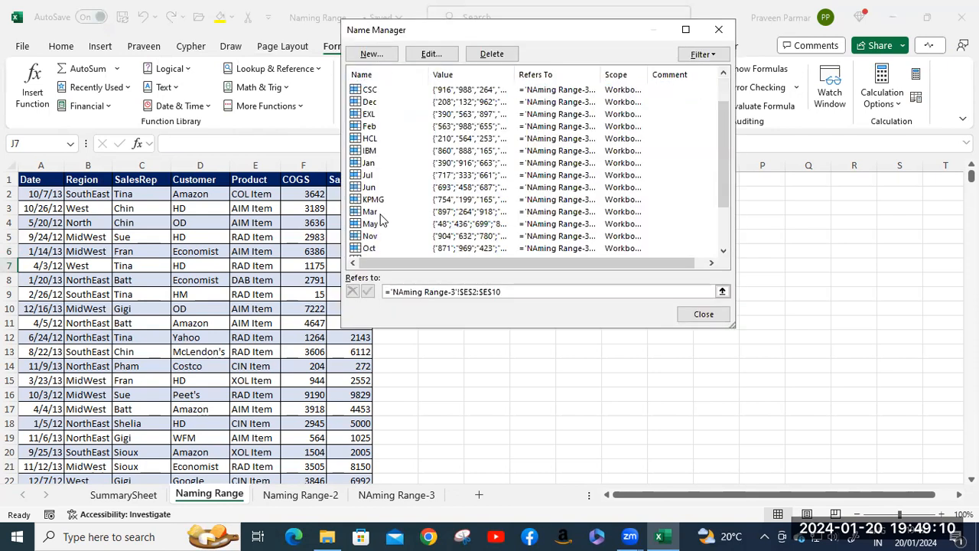
{"action": "left_click", "coordinate": [373, 246], "text": "shift"}
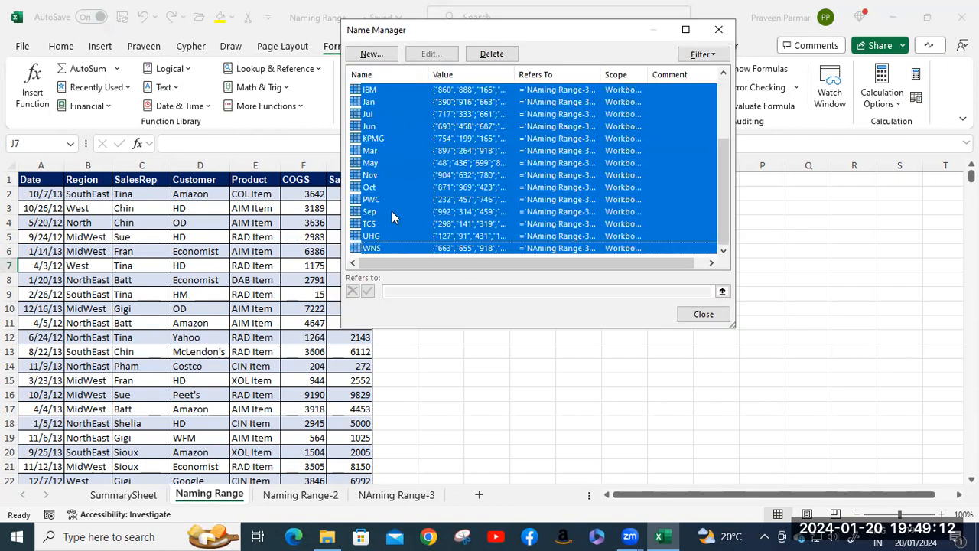
{"action": "left_click", "coordinate": [490, 55]}
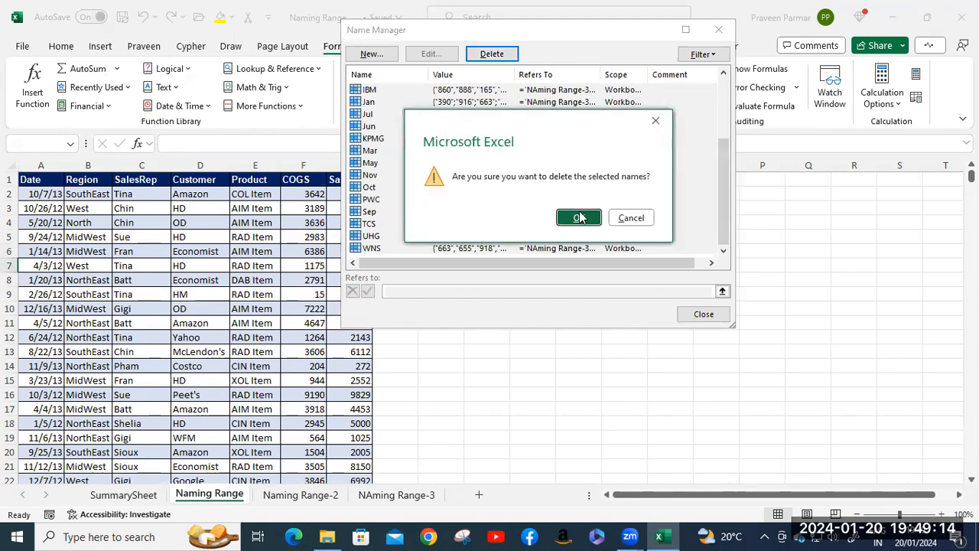
{"action": "left_click", "coordinate": [581, 218]}
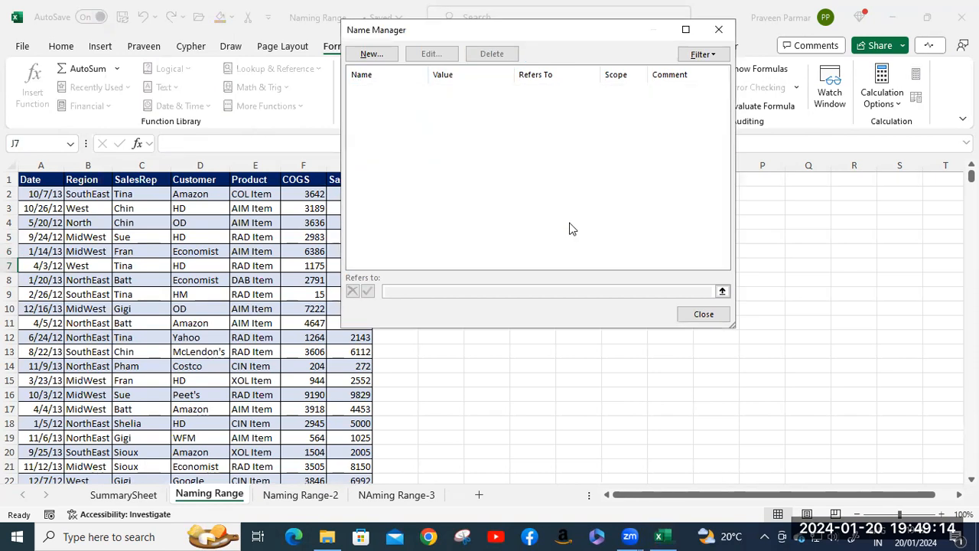
{"action": "left_click", "coordinate": [702, 314]}
{"action": "left_click", "coordinate": [72, 143]}
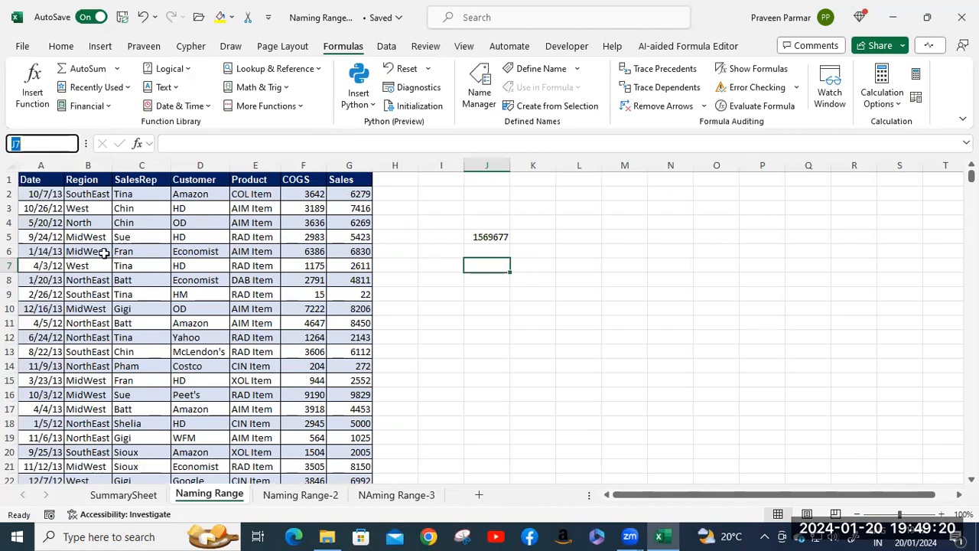
- Name the Date column range A1:A2000, including its header, as date
{"action": "left_click", "coordinate": [32, 180]}
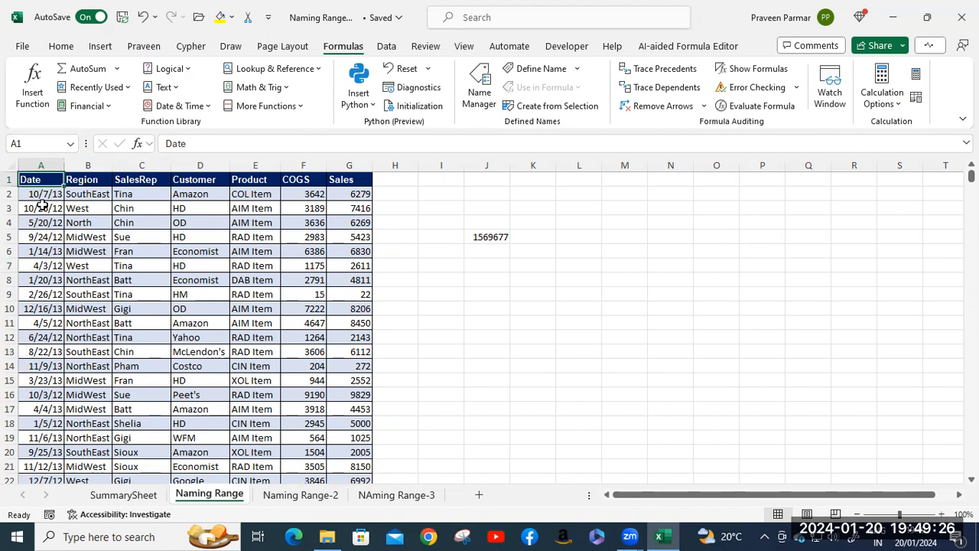
{"action": "key", "text": "ctrl+shift+Down"}
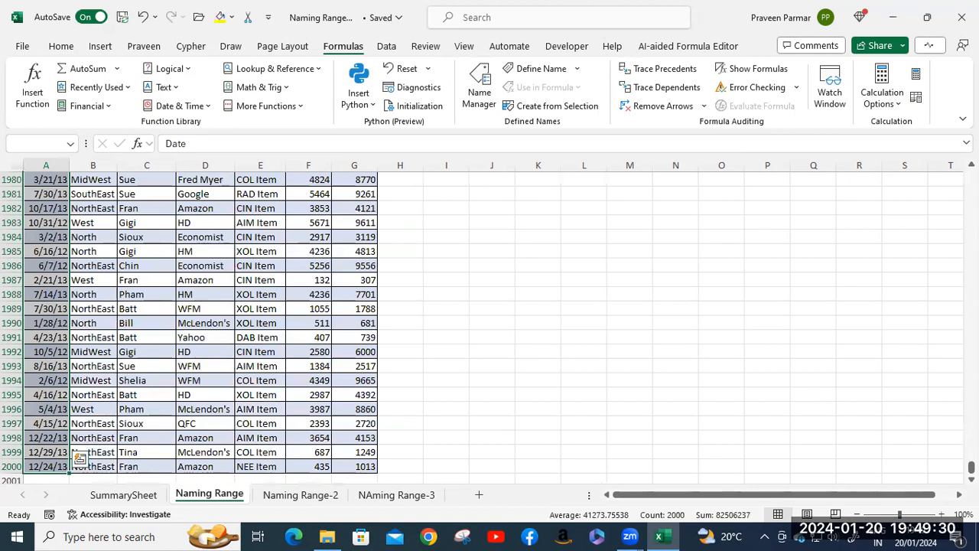
{"action": "left_click", "coordinate": [40, 146]}
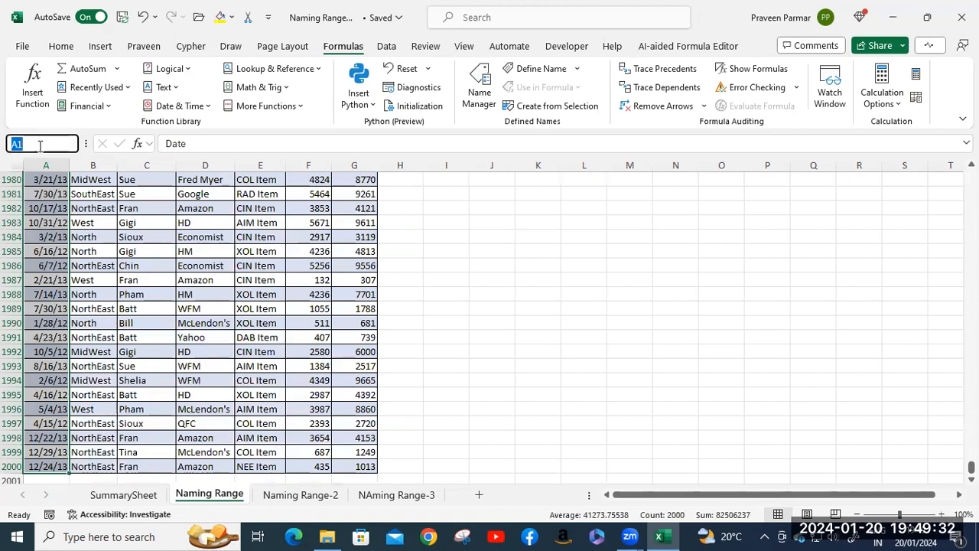
{"action": "type", "text": "D"}
{"action": "key", "text": "BackSpace"}
{"action": "type", "text": "date"}
{"action": "key", "text": "Return"}
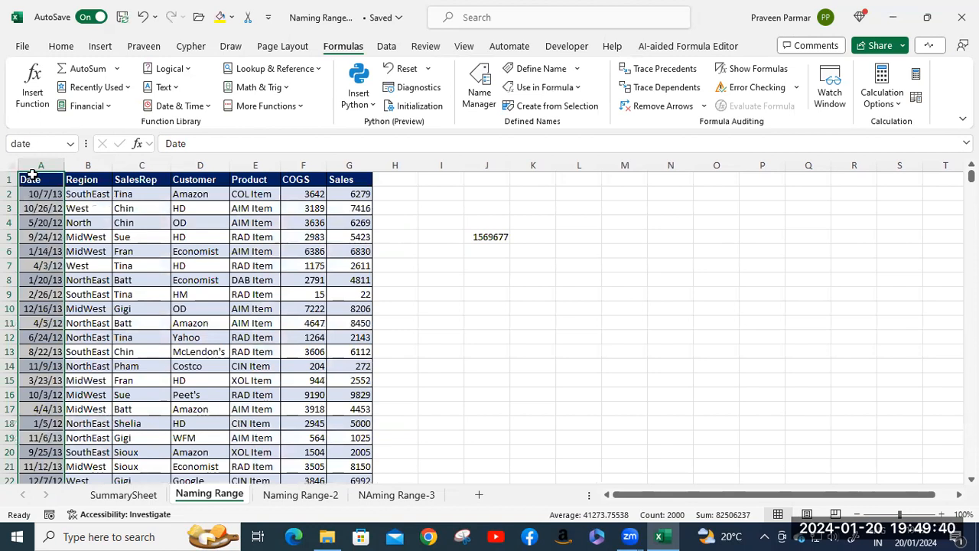
- Select the SalesRep column from its header C1 down to row 2000
{"action": "left_click", "coordinate": [88, 188]}
{"action": "left_click", "coordinate": [145, 181]}
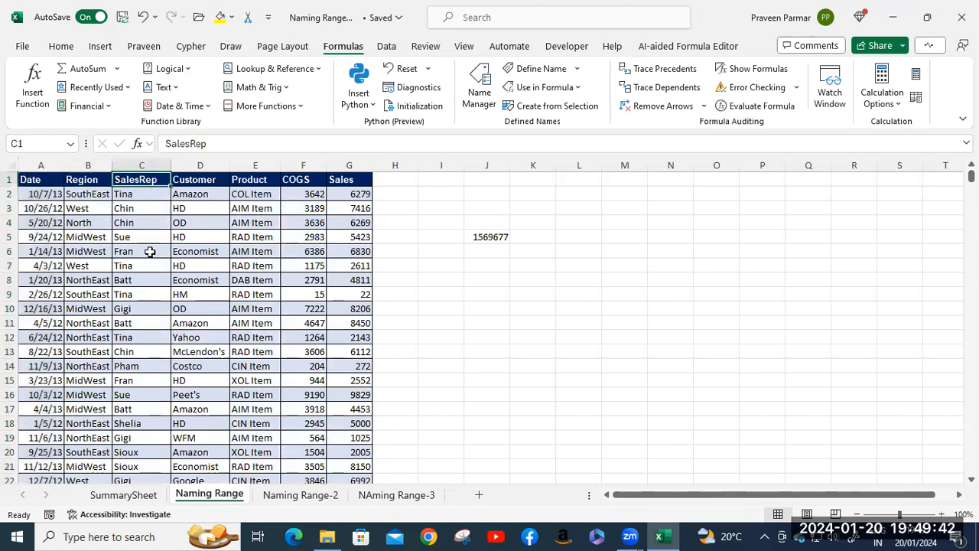
{"action": "key", "text": "ctrl+shift+Down"}
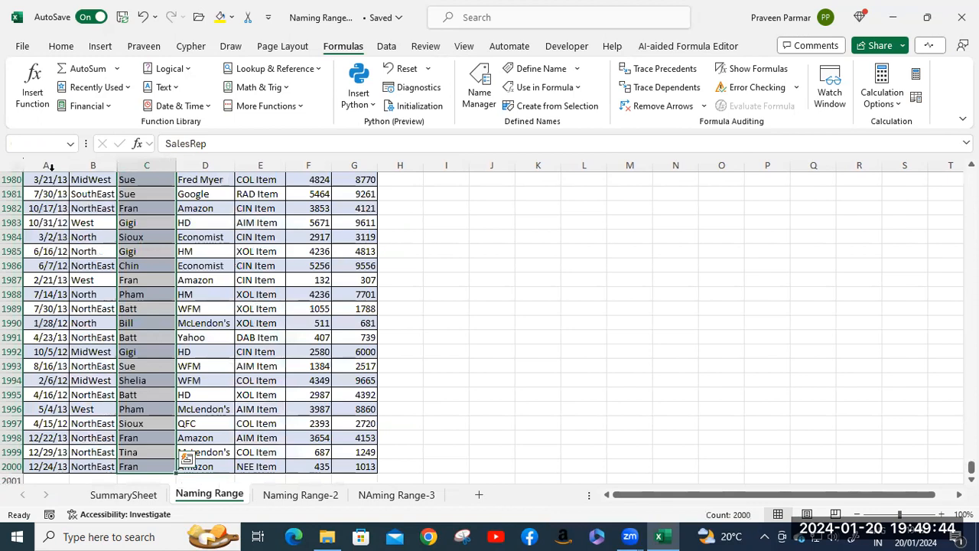
{"action": "left_click", "coordinate": [46, 144]}
{"action": "type", "text": "ra"}
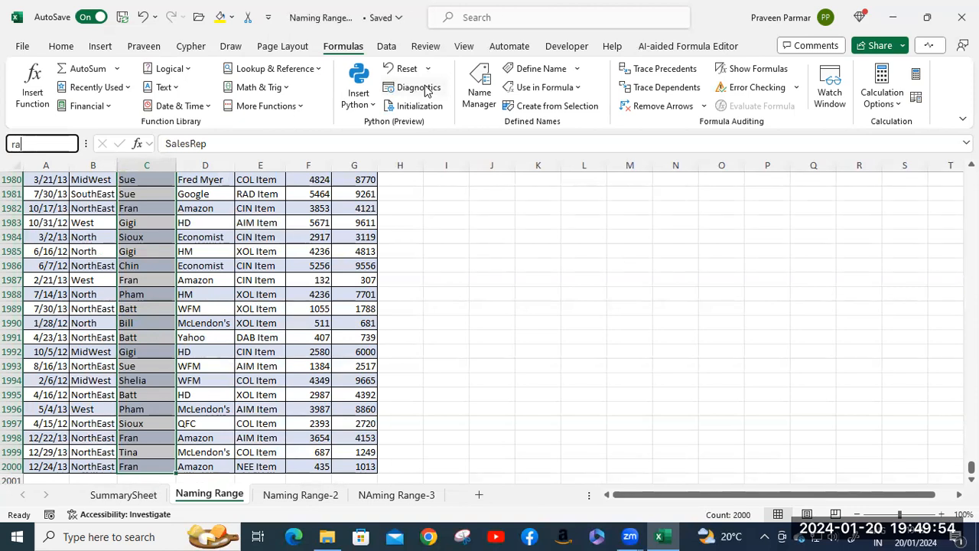
{"action": "key", "text": "BackSpace"}
{"action": "key", "text": "Escape"}
- Name the selected SalesRep range as sr
{"action": "scroll", "coordinate": [175, 214], "scroll_direction": "up", "scroll_amount": 13}
{"action": "scroll", "coordinate": [175, 214], "scroll_direction": "up", "scroll_amount": 4}
{"action": "left_click_drag", "start_coordinate": [971, 460], "coordinate": [972, 175]}
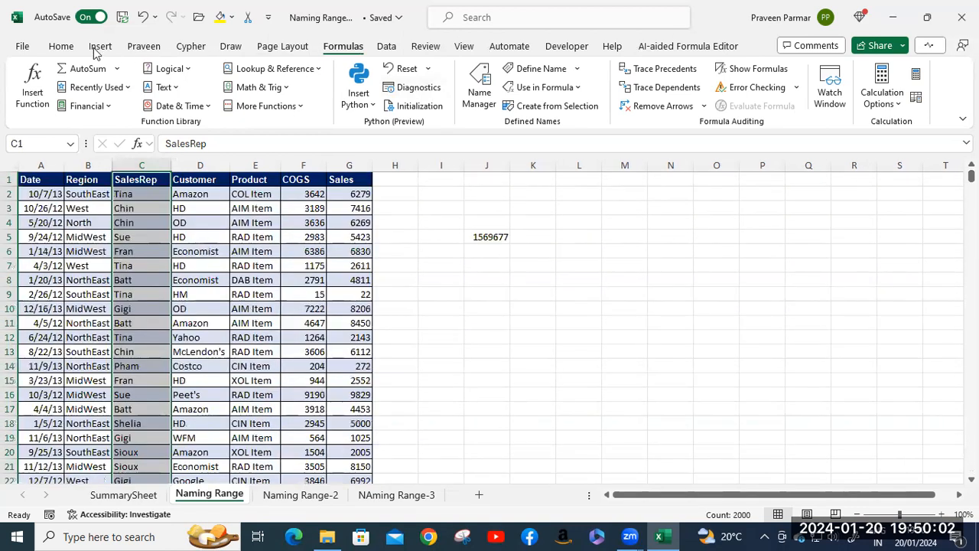
{"action": "left_click", "coordinate": [36, 144]}
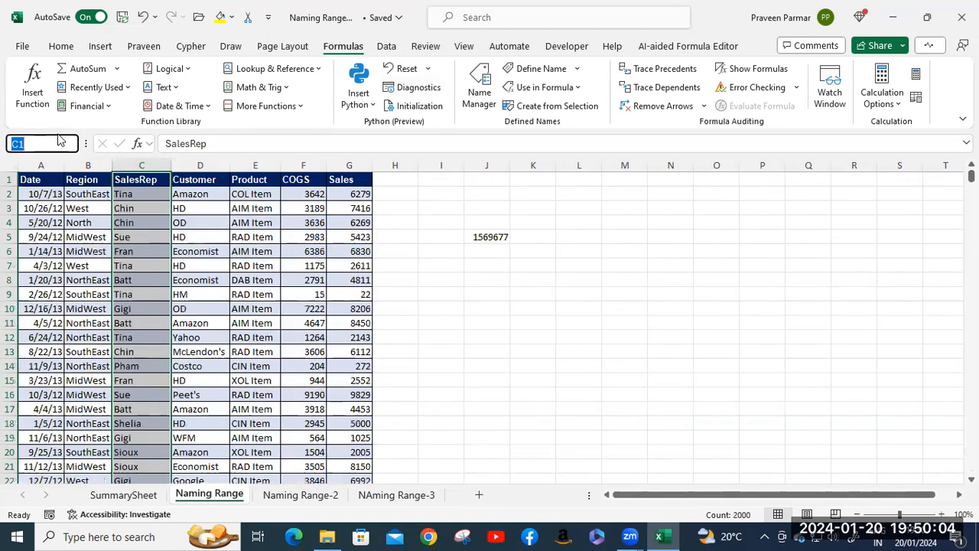
{"action": "type", "text": "sr"}
{"action": "key", "text": "Return"}
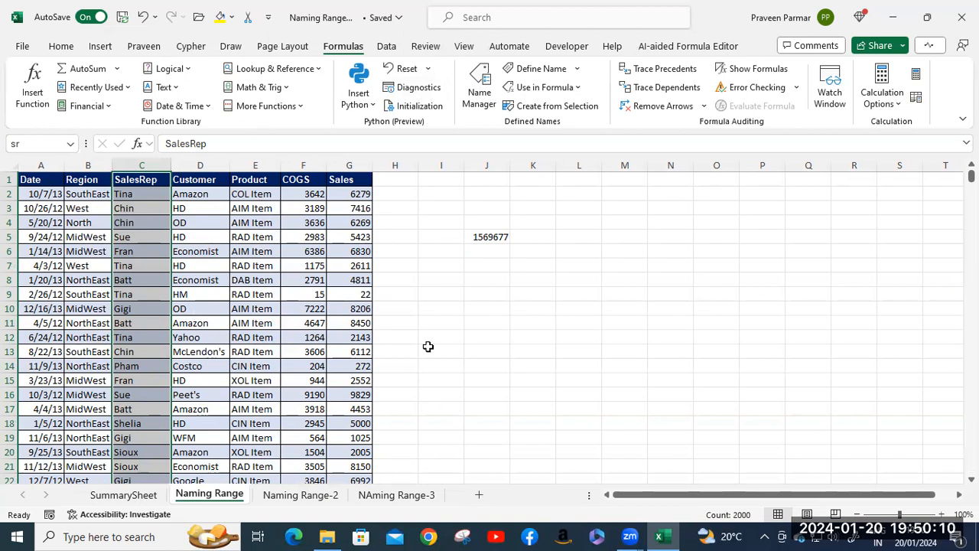
- Jump to the date named range, go to the sr named range, and select cell J5
{"action": "left_click", "coordinate": [423, 323]}
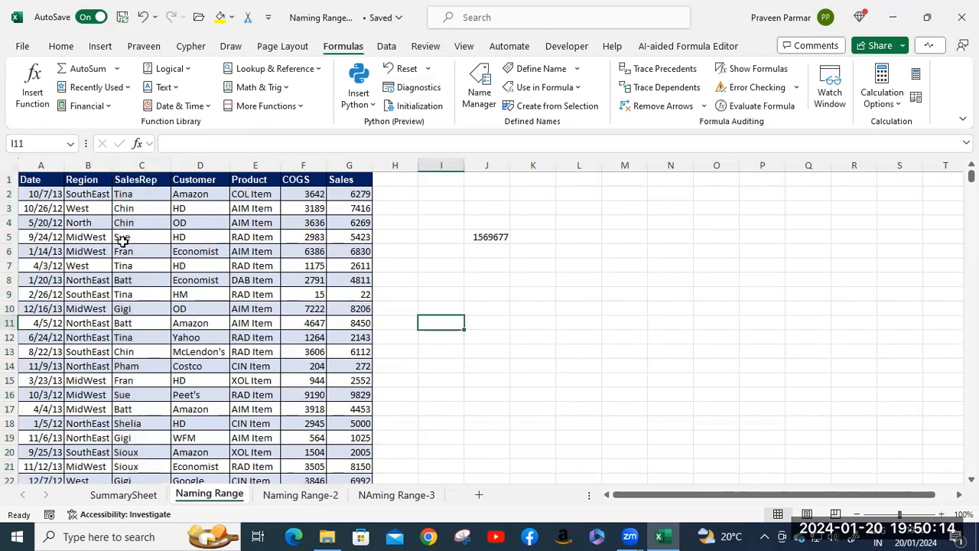
{"action": "left_click", "coordinate": [70, 144]}
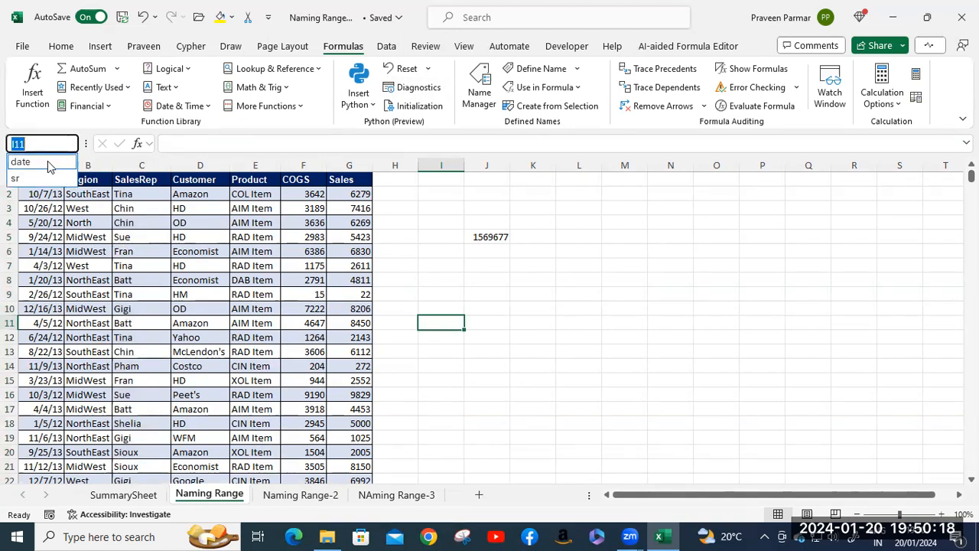
{"action": "left_click", "coordinate": [48, 162]}
{"action": "left_click", "coordinate": [70, 144]}
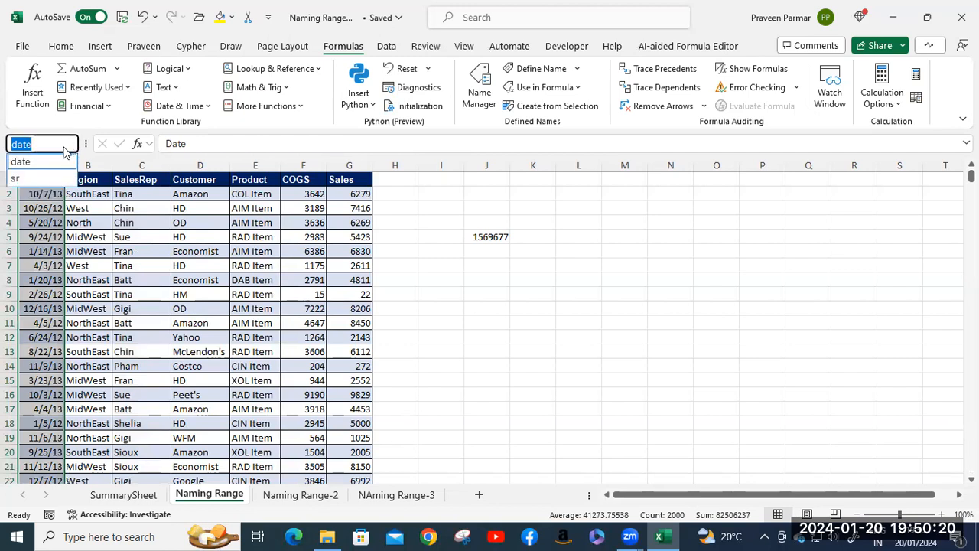
{"action": "left_click", "coordinate": [77, 177]}
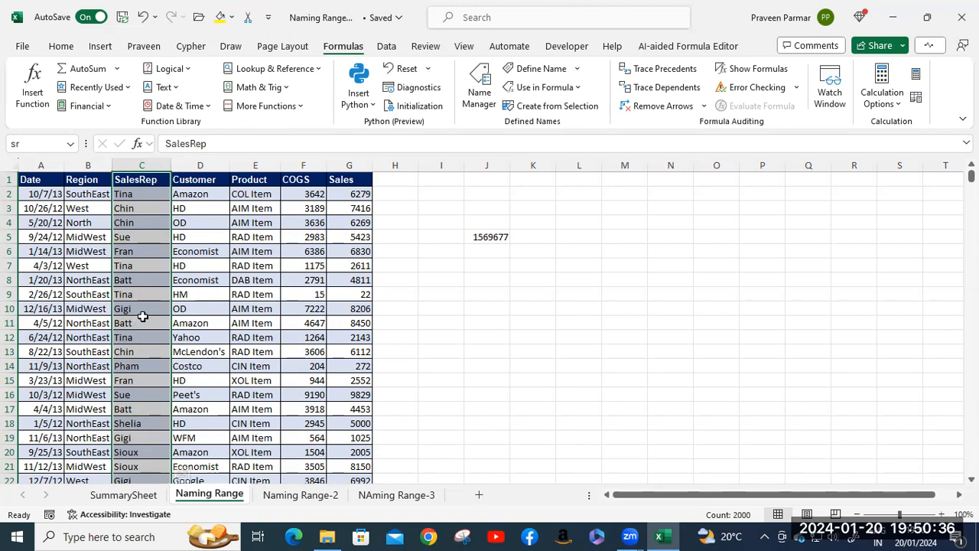
{"action": "left_click", "coordinate": [498, 236]}
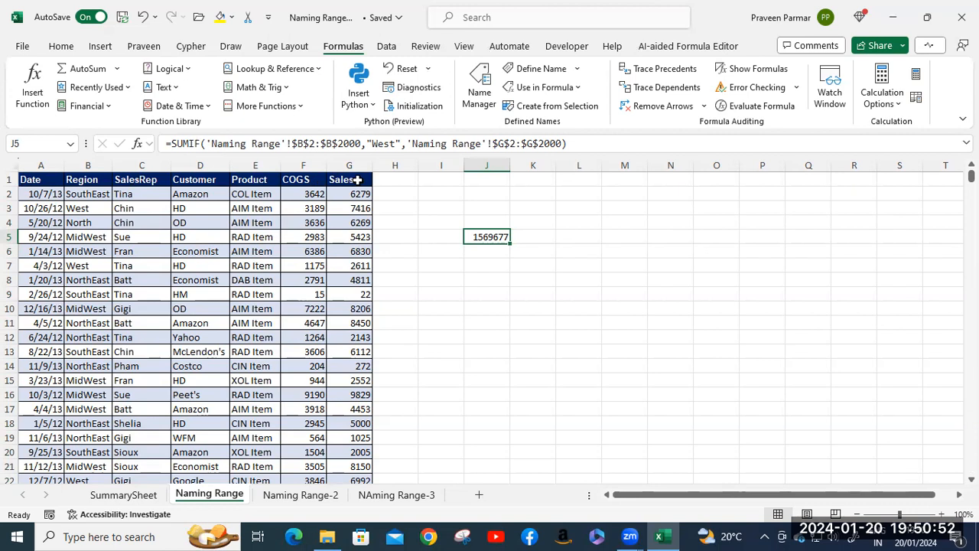
- Create names from the top row only for the whole table A1:G2000, replacing the existing definition of Date
{"action": "left_click", "coordinate": [39, 179]}
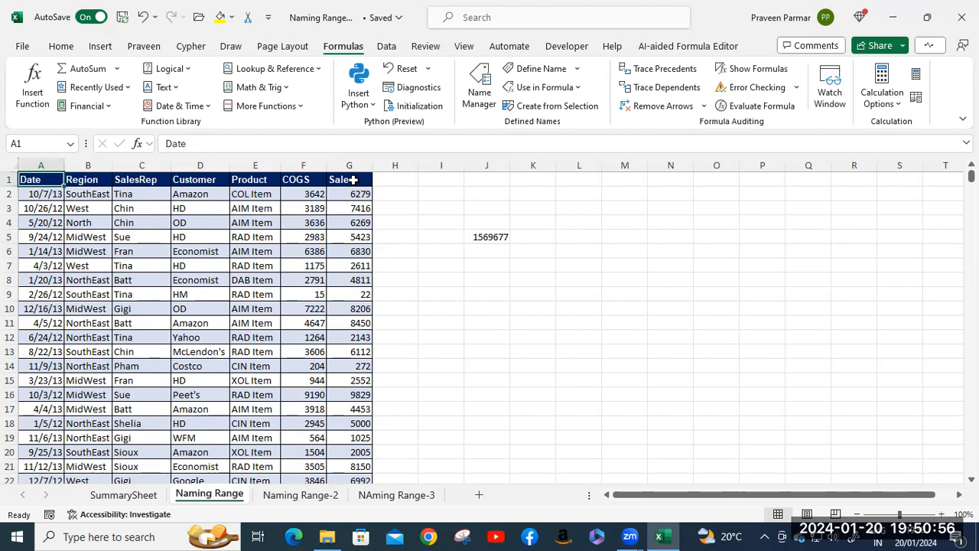
{"action": "left_click", "coordinate": [354, 179], "text": "shift"}
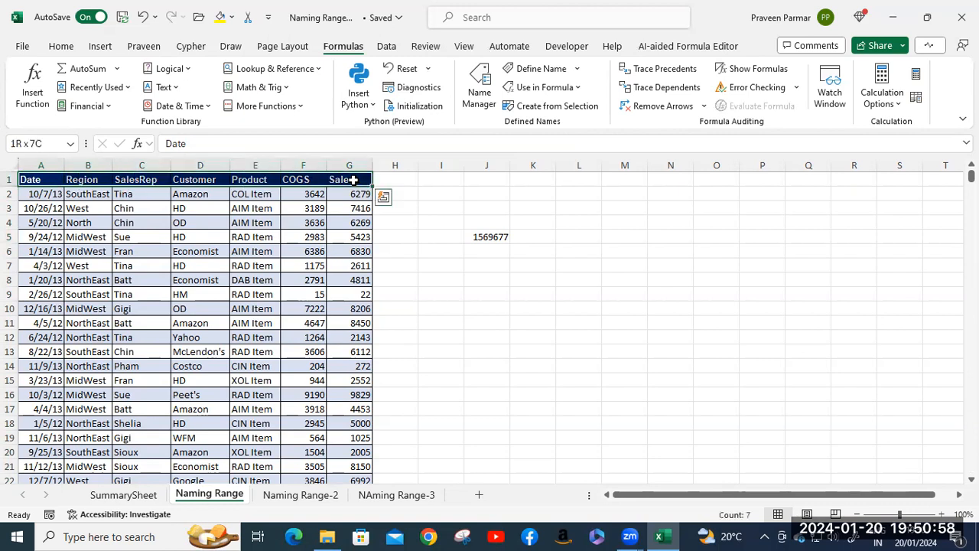
{"action": "key", "text": "ctrl+shift+Down"}
{"action": "key", "text": "ctrl+q"}
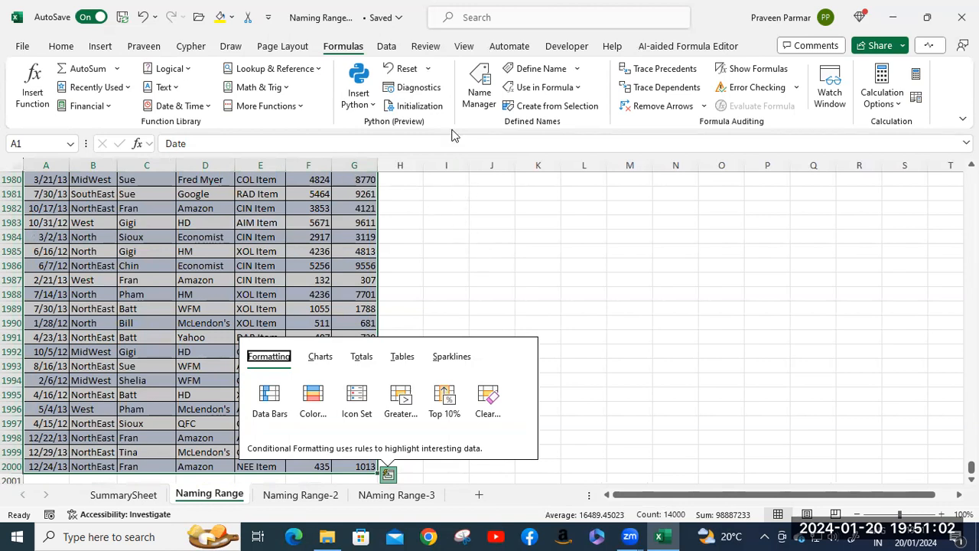
{"action": "left_click", "coordinate": [549, 109]}
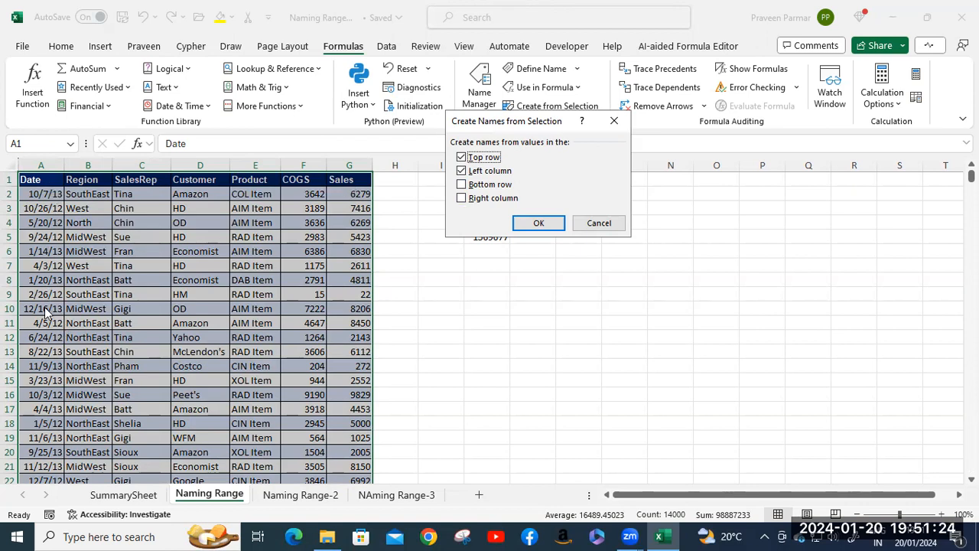
{"action": "left_click", "coordinate": [463, 173]}
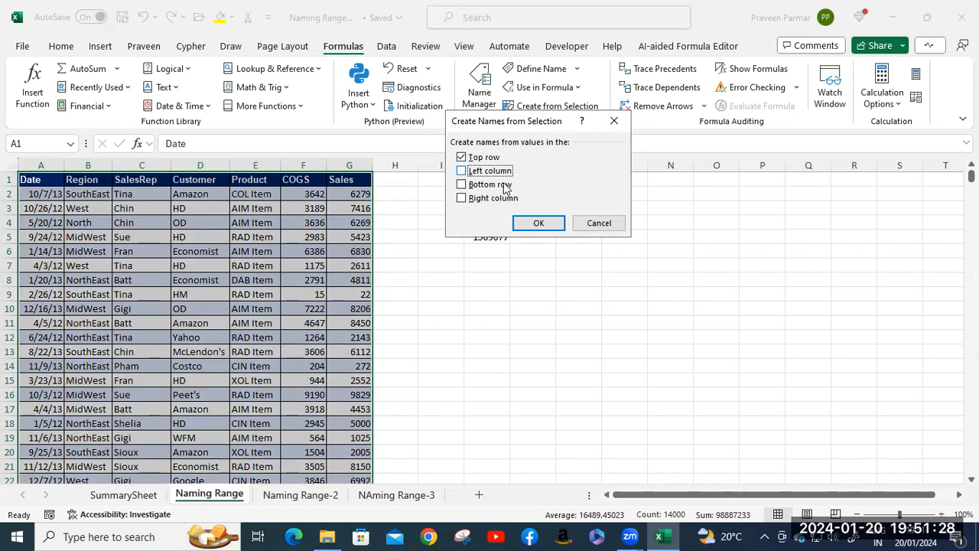
{"action": "left_click", "coordinate": [538, 223]}
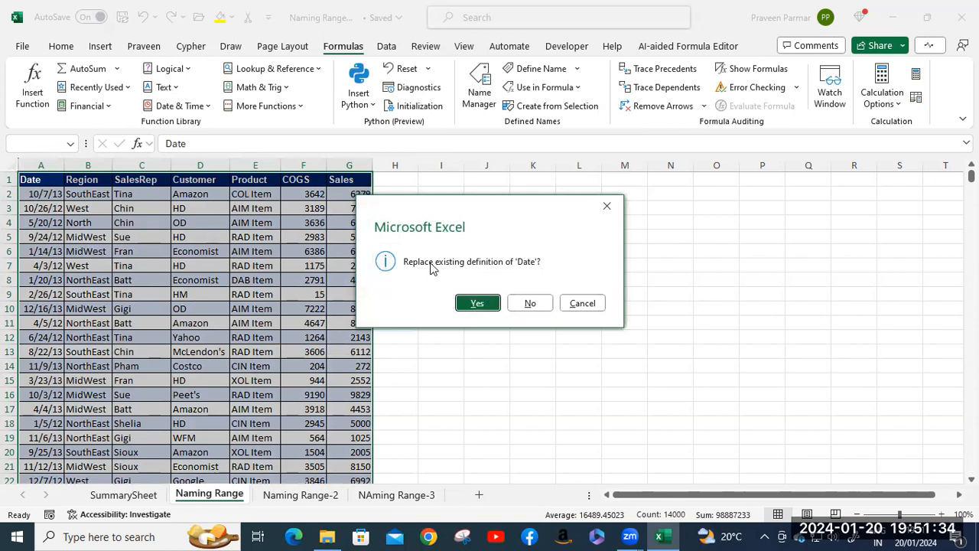
{"action": "left_click", "coordinate": [491, 303]}
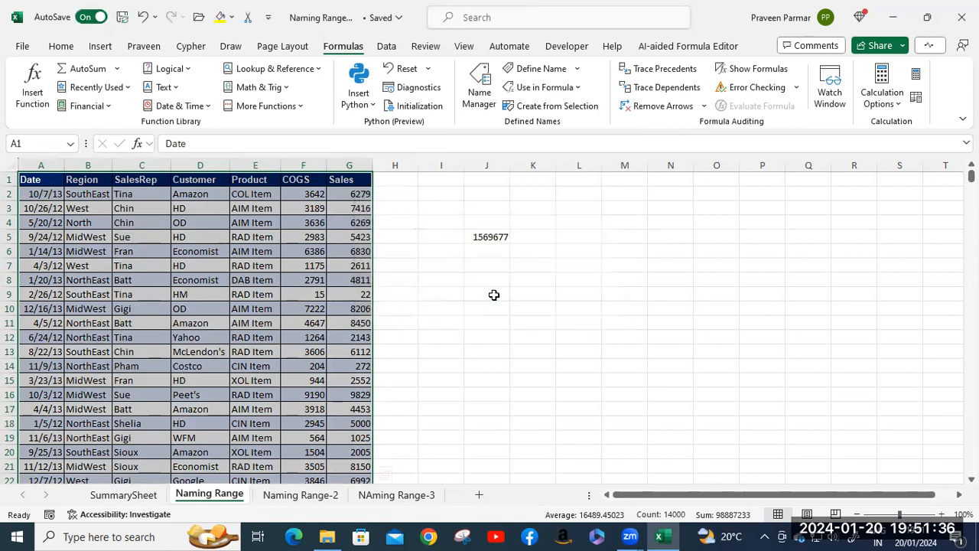
- Delete the SUMIF formula in cell J5, then check the list of defined names
{"action": "left_click", "coordinate": [490, 222]}
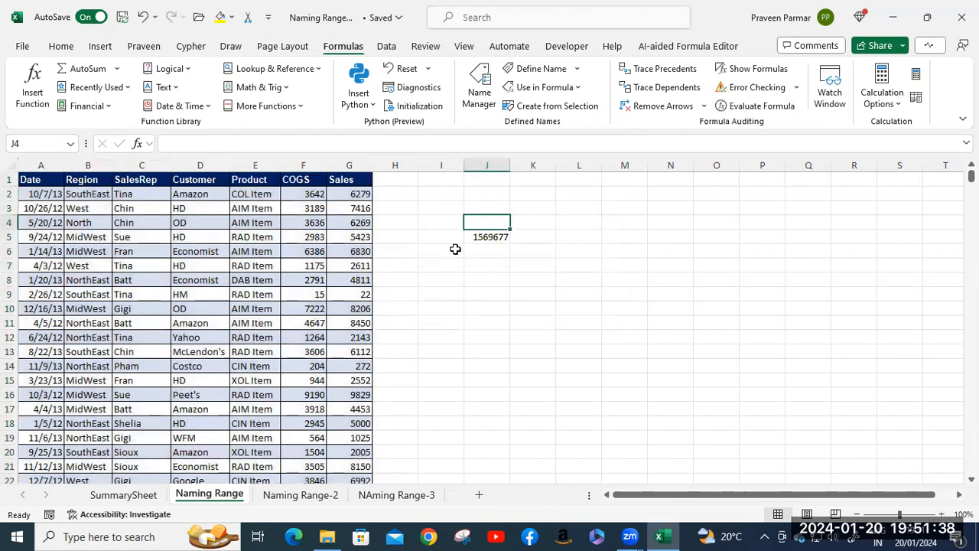
{"action": "left_click", "coordinate": [484, 237]}
{"action": "key", "text": "Delete"}
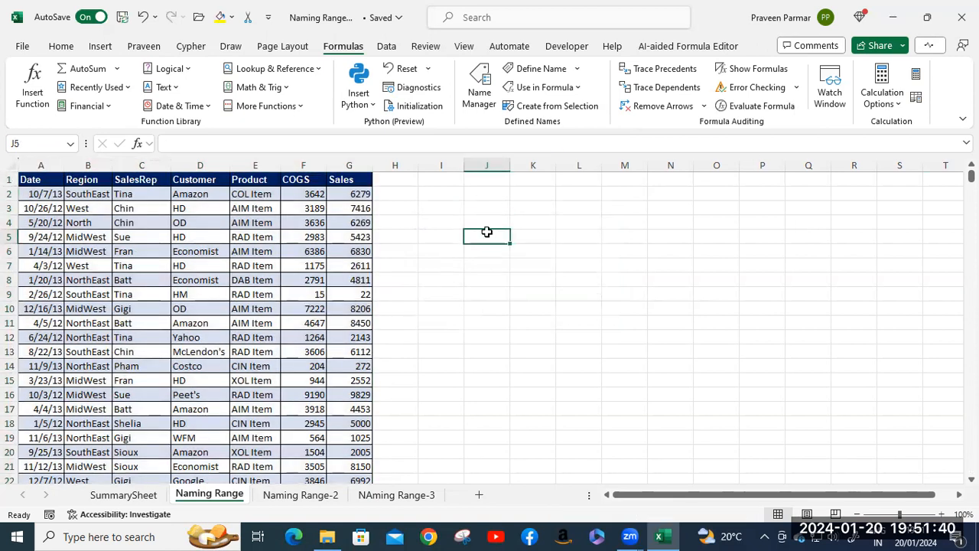
{"action": "left_click", "coordinate": [71, 144]}
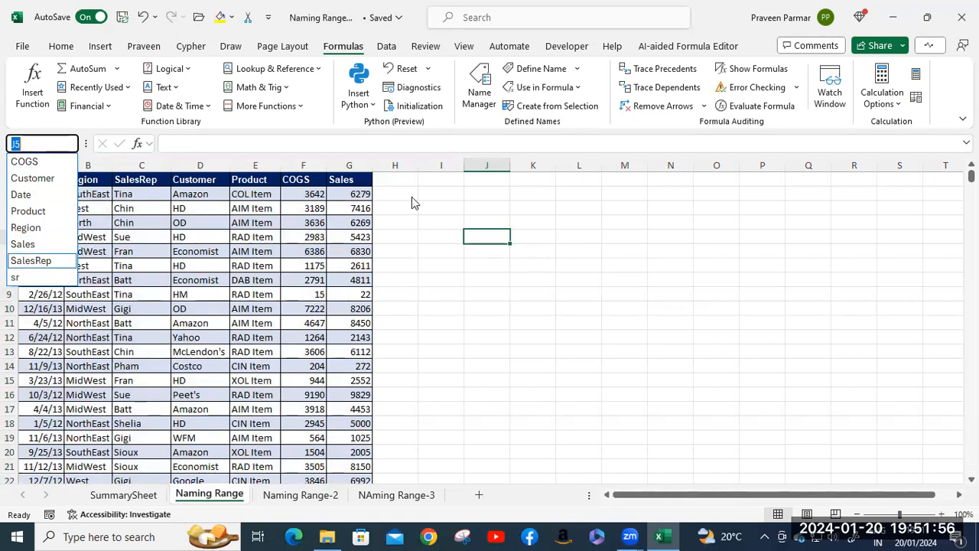
{"action": "key", "text": "Escape"}
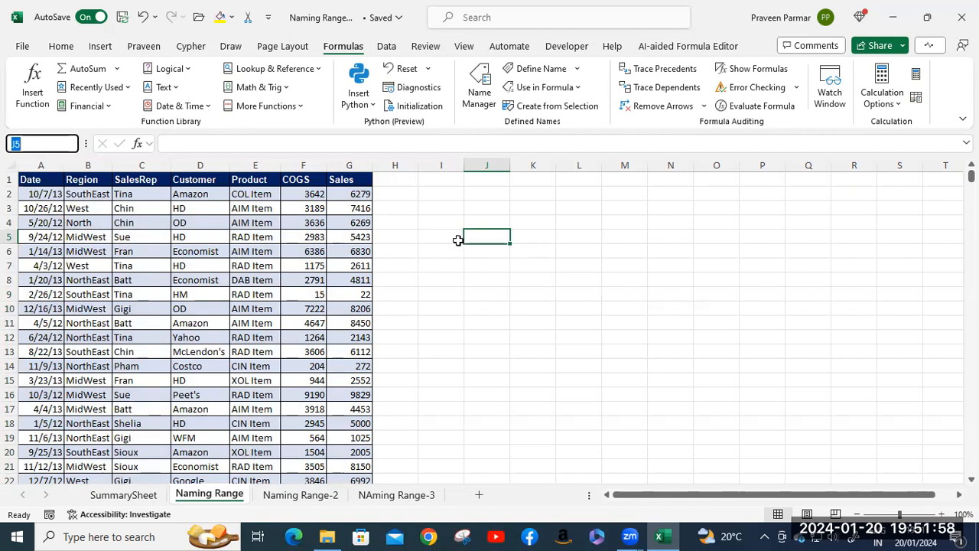
- Widen column J and enter North in cell I5
{"action": "left_click_drag", "start_coordinate": [509, 166], "coordinate": [572, 165]}
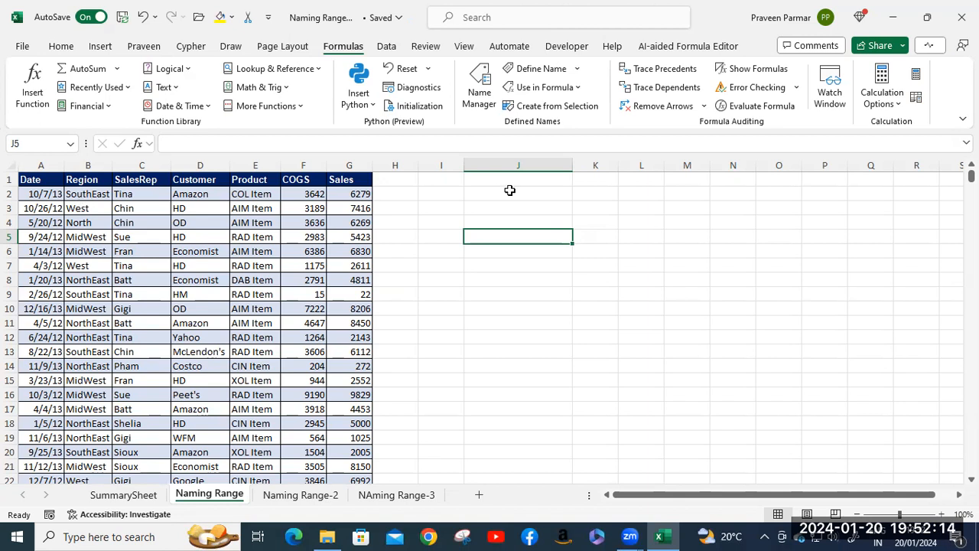
{"action": "left_click", "coordinate": [441, 236]}
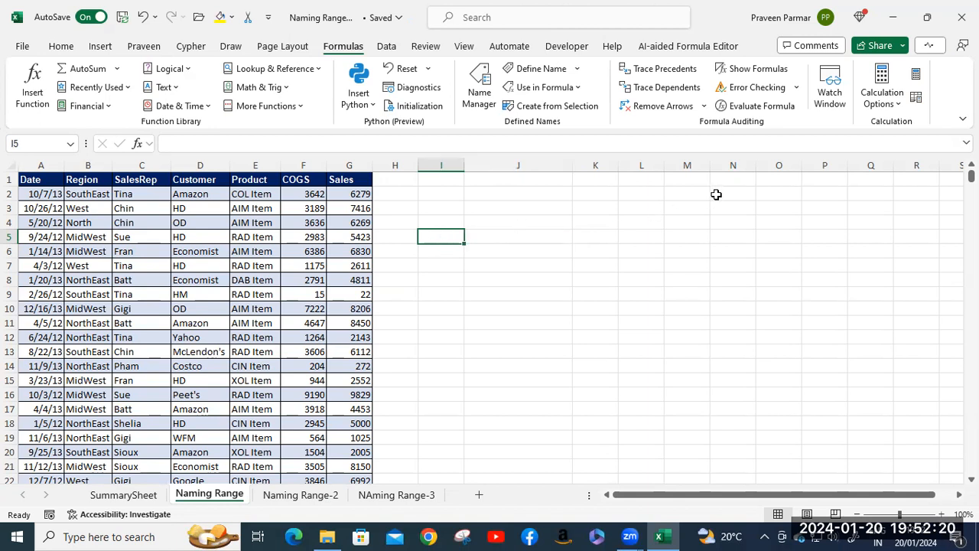
{"action": "type", "text": "NOrth"}
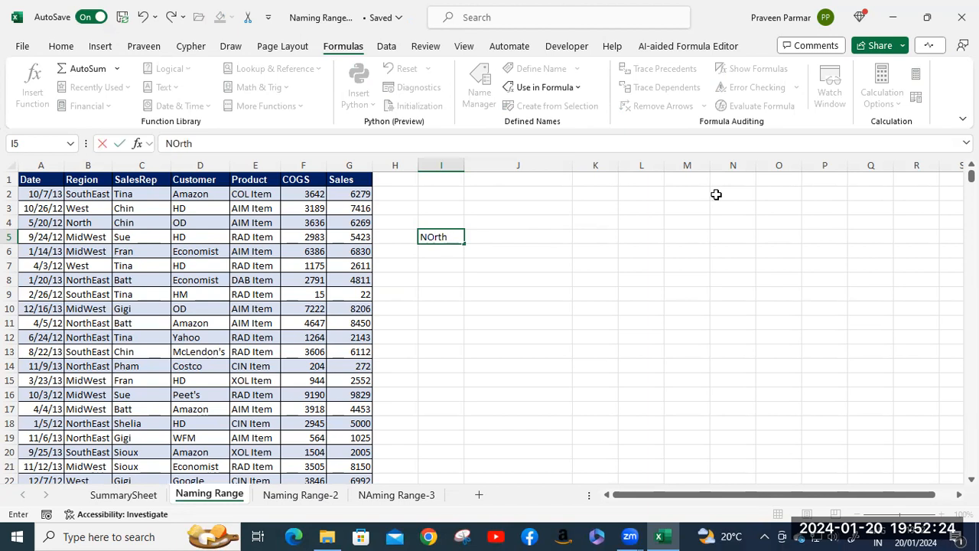
{"action": "key", "text": "Tab"}
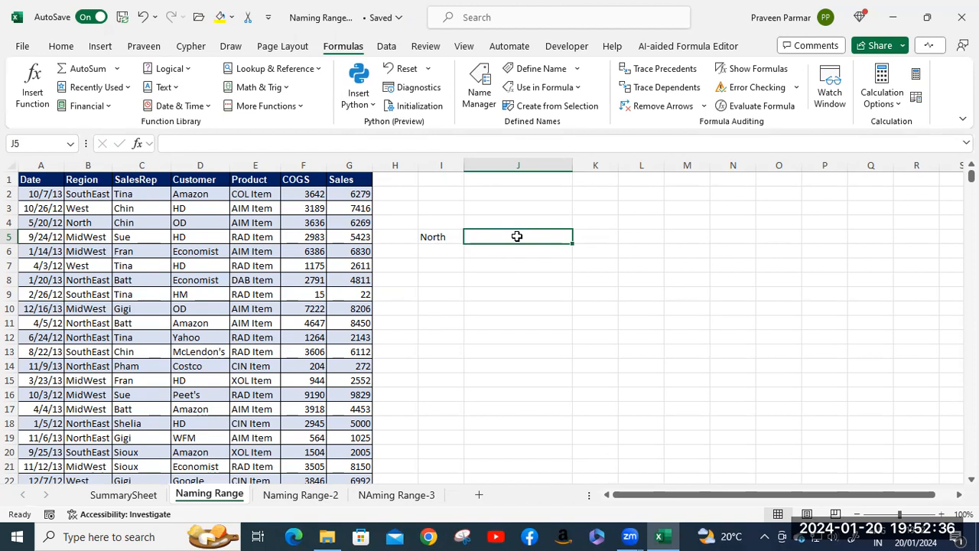
- Start a SUMIF formula in cell J5 with the named range Region as its range argument
{"action": "type", "text": "s"}
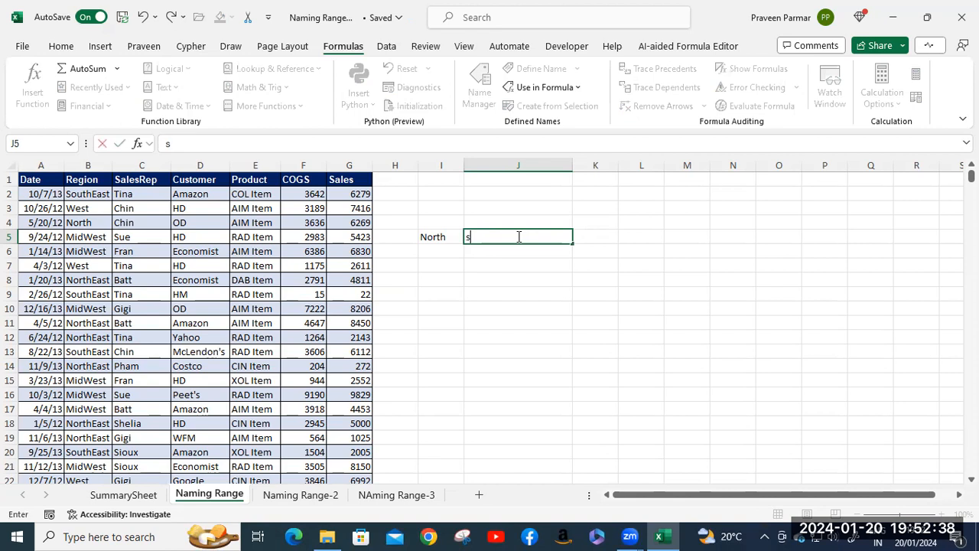
{"action": "key", "text": "BackSpace"}
{"action": "key", "text": "BackSpace"}
{"action": "key", "text": "BackSpace"}
{"action": "type", "text": "=sumi"}
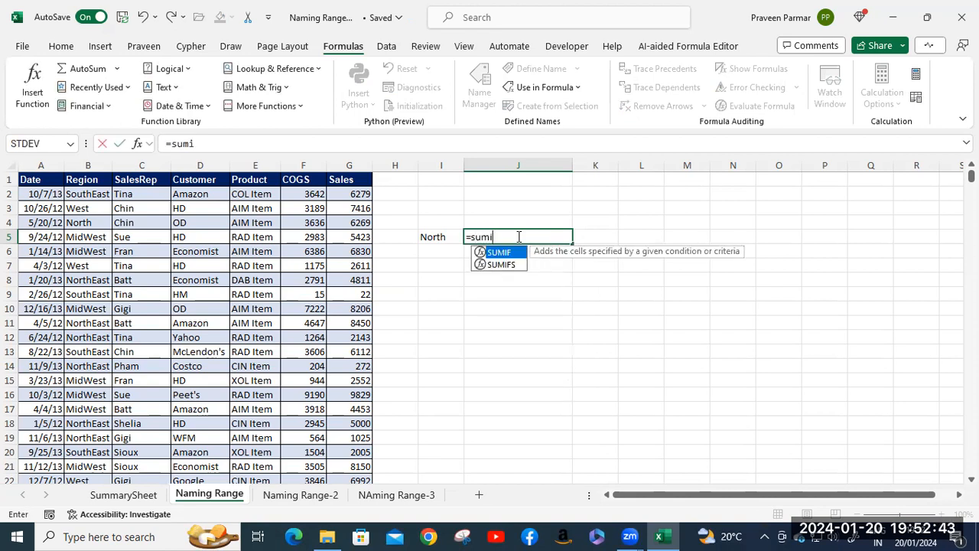
{"action": "key", "text": "Tab"}
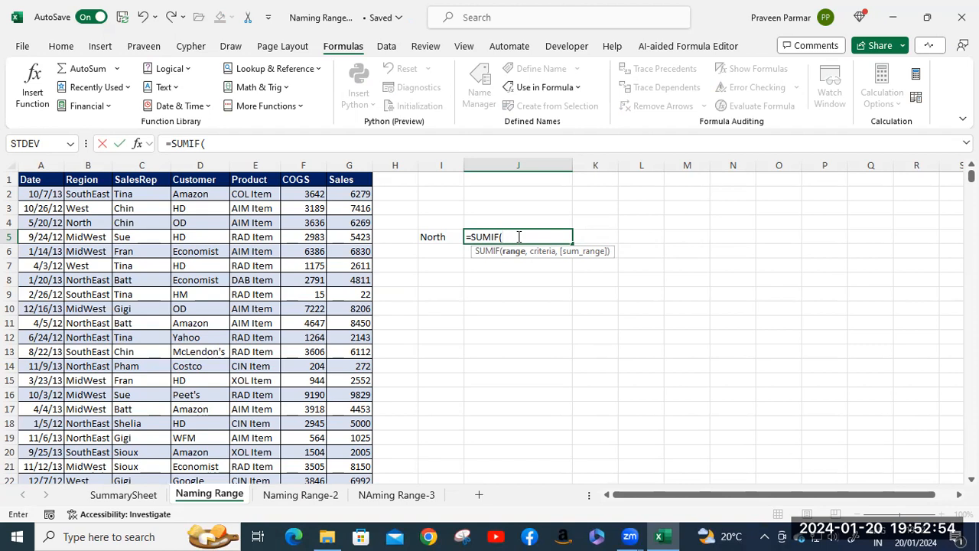
{"action": "type", "text": "re"}
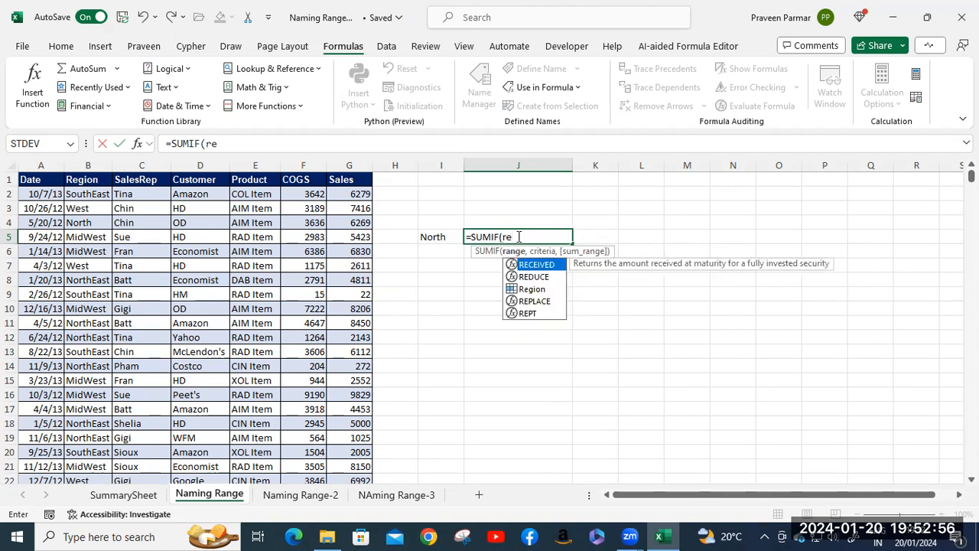
{"action": "key", "text": "Down"}
{"action": "key", "text": "Down"}
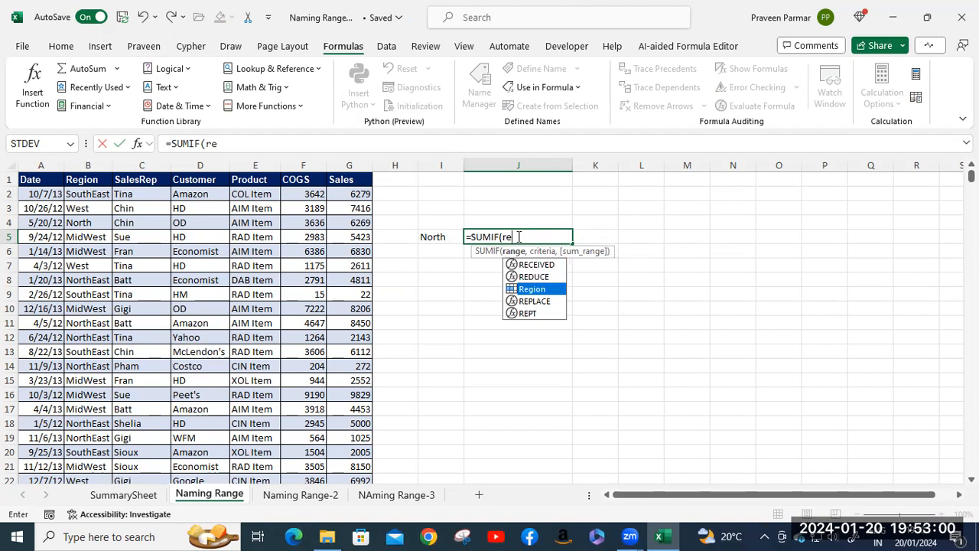
{"action": "key", "text": "Tab"}
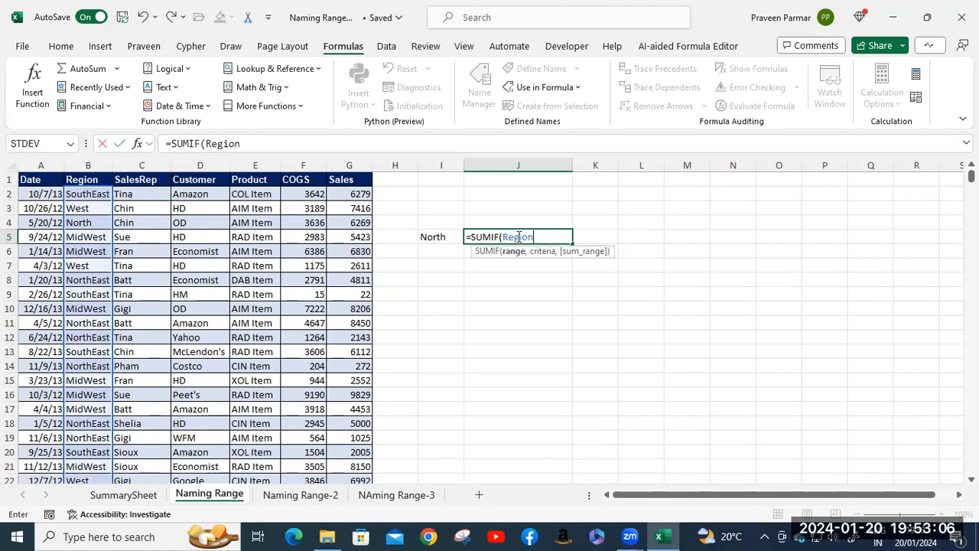
{"action": "type", "text": ","}
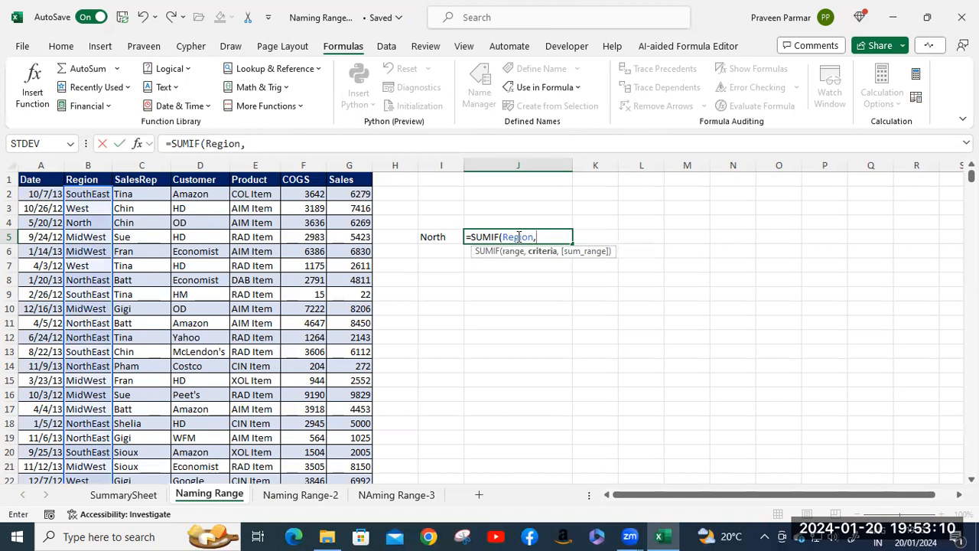
- Complete the SUMIF formula with cell I5 as the criteria and the named range Sales as the sum range
{"action": "type", "text": "\"B"}
{"action": "key", "text": "BackSpace"}
{"action": "key", "text": "BackSpace"}
{"action": "left_click", "coordinate": [430, 236]}
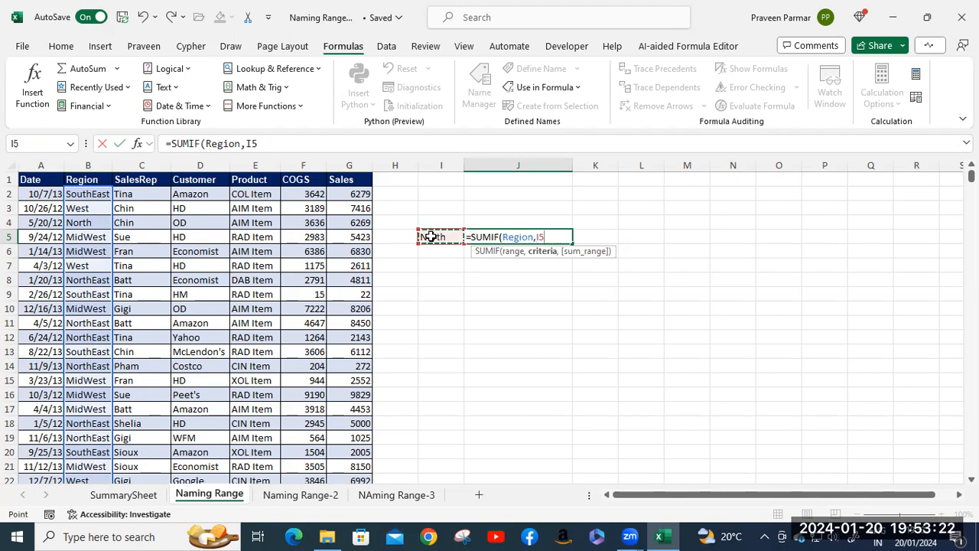
{"action": "type", "text": ","}
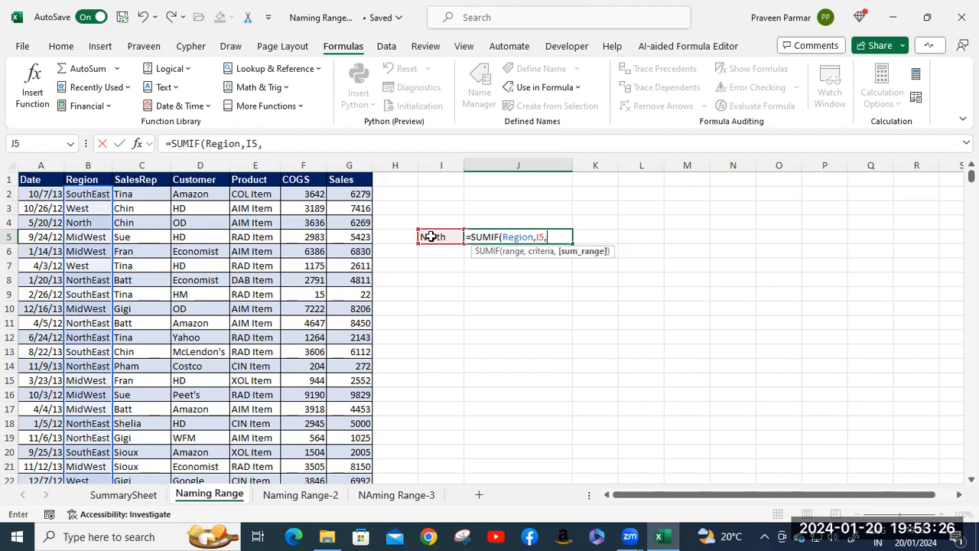
{"action": "type", "text": "Sal"}
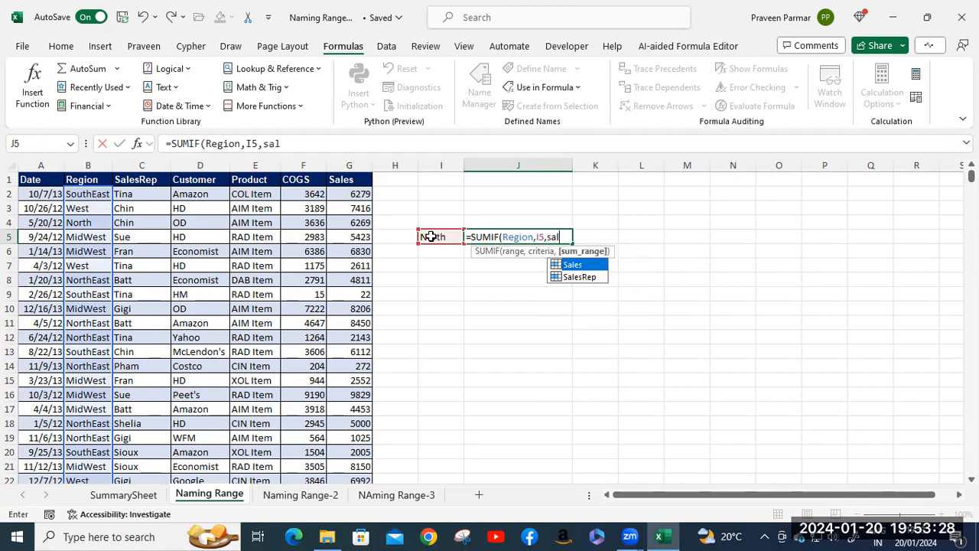
{"action": "key", "text": "Tab"}
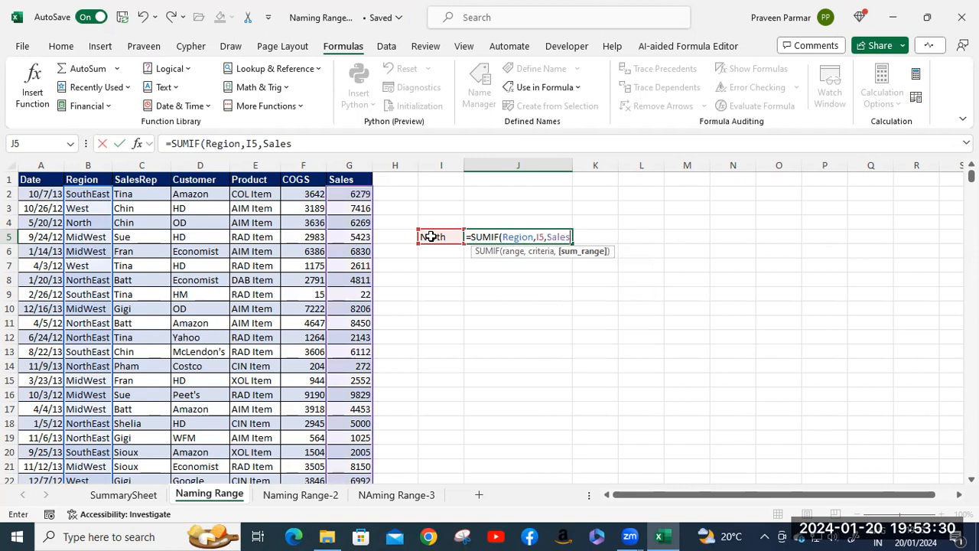
{"action": "type", "text": ")"}
{"action": "key", "text": "Return"}
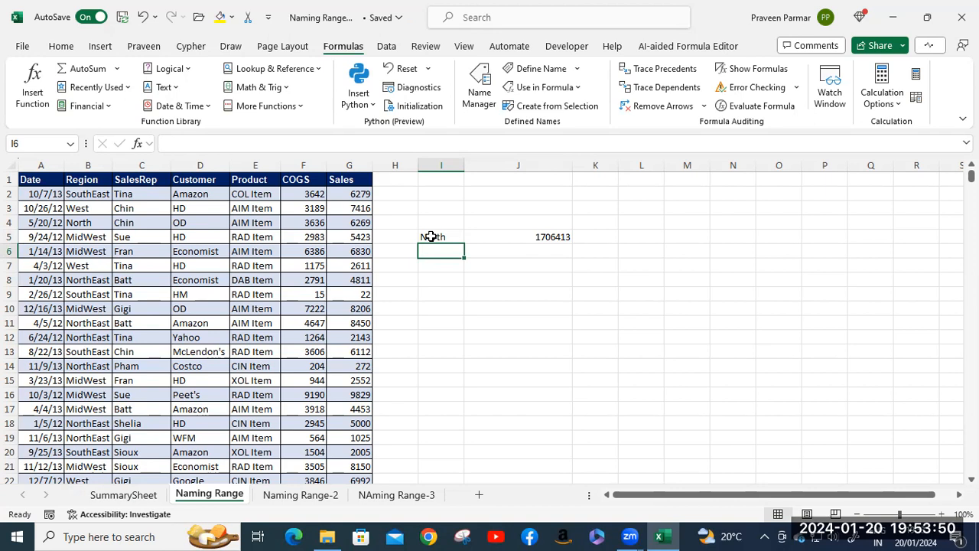
- Enter North in the Region column at cell B2001, directly below the last data row
{"action": "left_click", "coordinate": [549, 237]}
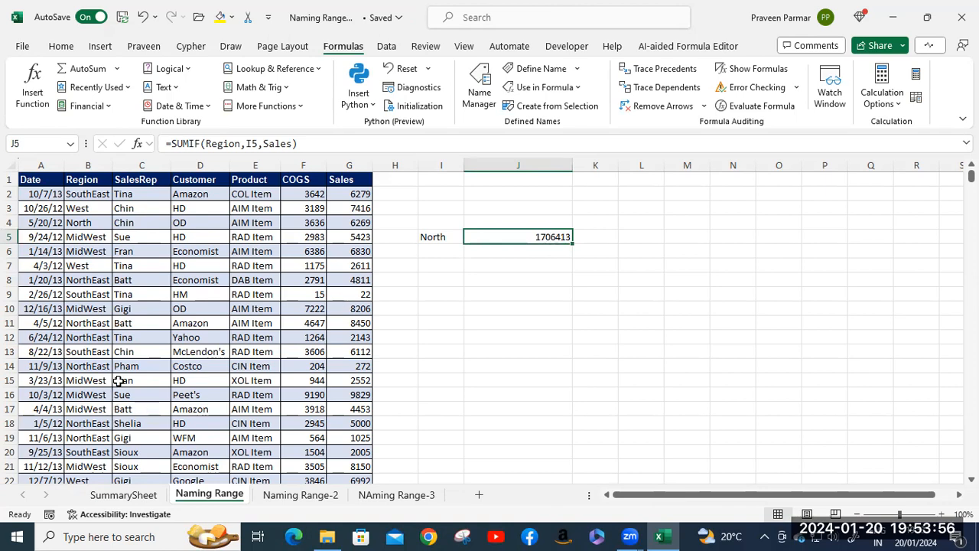
{"action": "scroll", "coordinate": [130, 358], "scroll_direction": "down", "scroll_amount": 5}
{"action": "scroll", "coordinate": [132, 357], "scroll_direction": "down", "scroll_amount": 15}
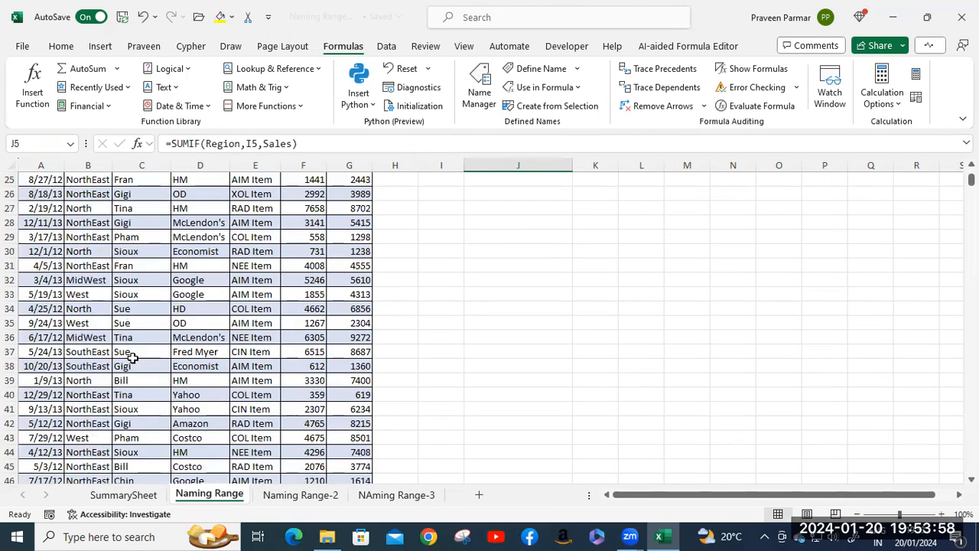
{"action": "scroll", "coordinate": [132, 357], "scroll_direction": "down", "scroll_amount": 5}
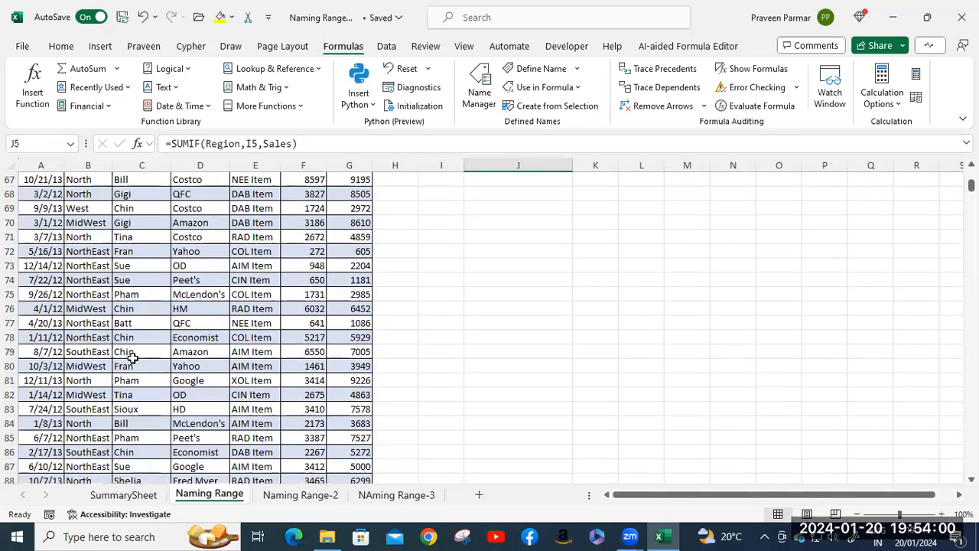
{"action": "left_click_drag", "start_coordinate": [972, 187], "coordinate": [972, 467]}
{"action": "scroll", "coordinate": [411, 499], "scroll_direction": "down", "scroll_amount": 2}
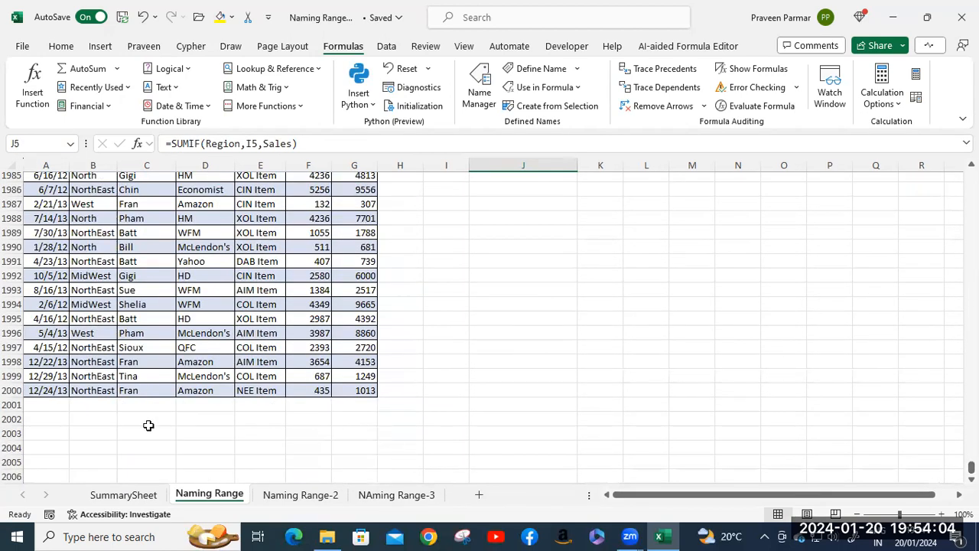
{"action": "left_click", "coordinate": [40, 404]}
{"action": "left_click", "coordinate": [102, 404]}
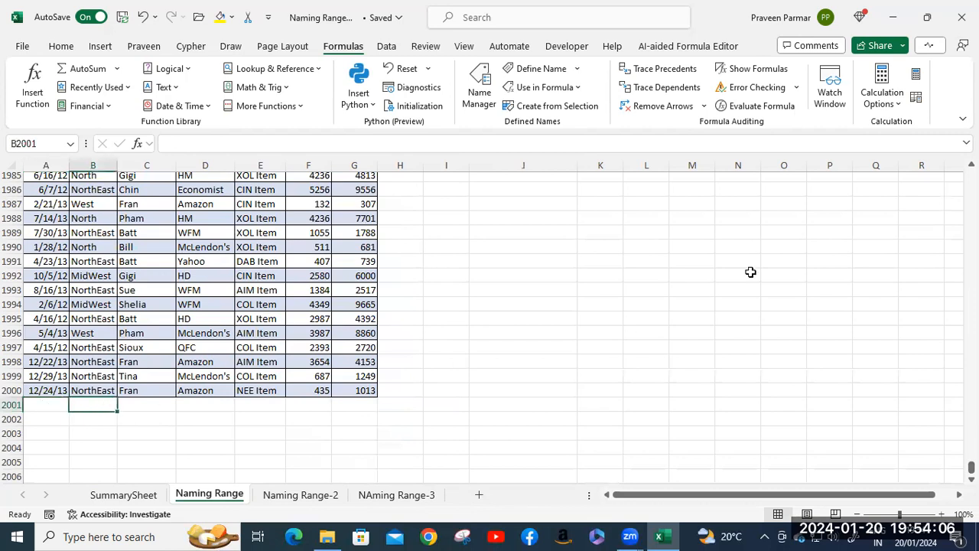
{"action": "type", "text": "North"}
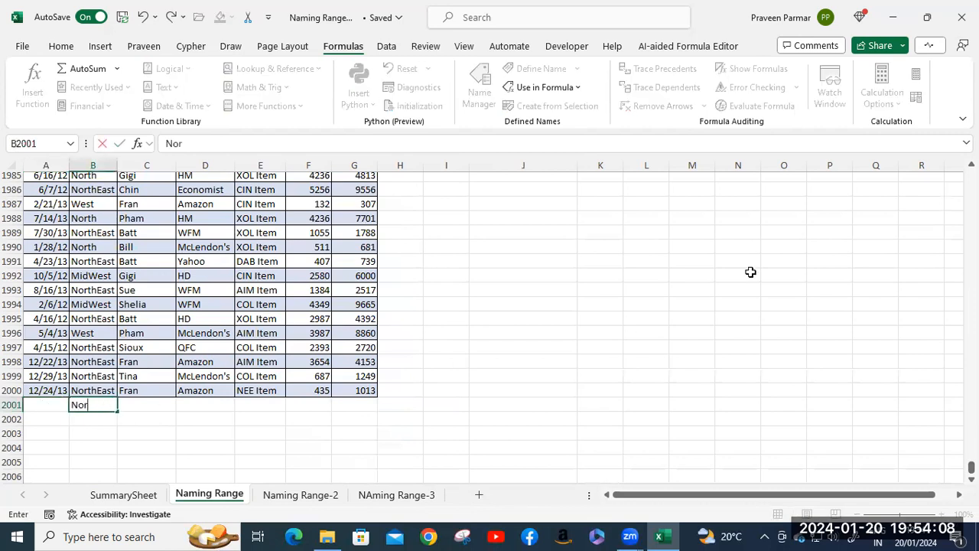
- Enter 1200 in the Sales column of the new row, cell G2001
{"action": "key", "text": "Tab"}
{"action": "key", "text": "Tab"}
{"action": "key", "text": "Tab"}
{"action": "key", "text": "Tab"}
{"action": "key", "text": "Tab"}
{"action": "key", "text": "Tab"}
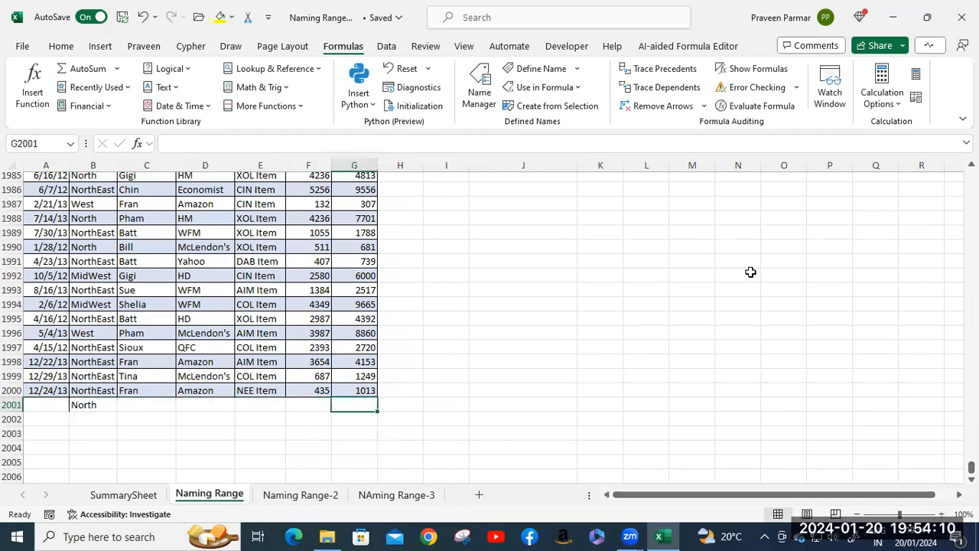
{"action": "key", "text": "shift+Tab"}
{"action": "type", "text": "1200"}
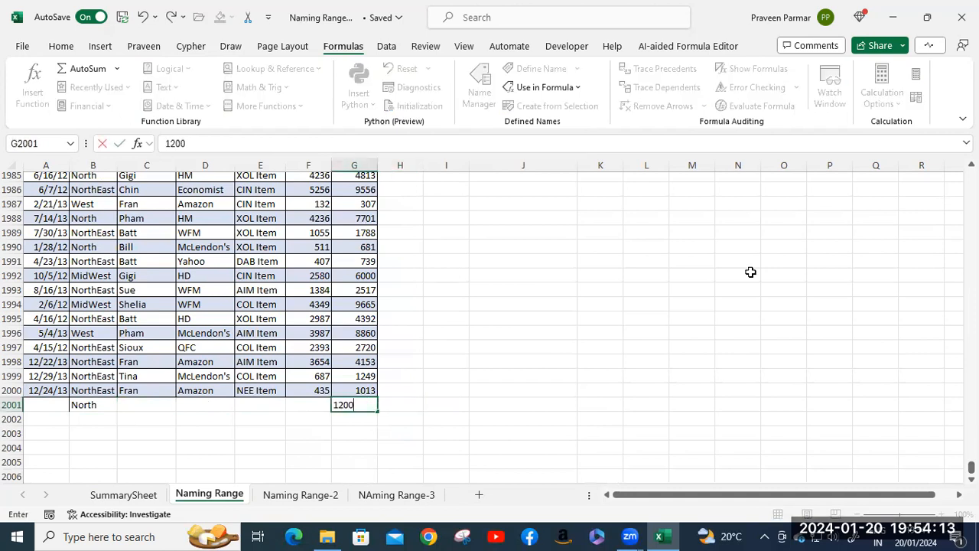
{"action": "key", "text": "Tab"}
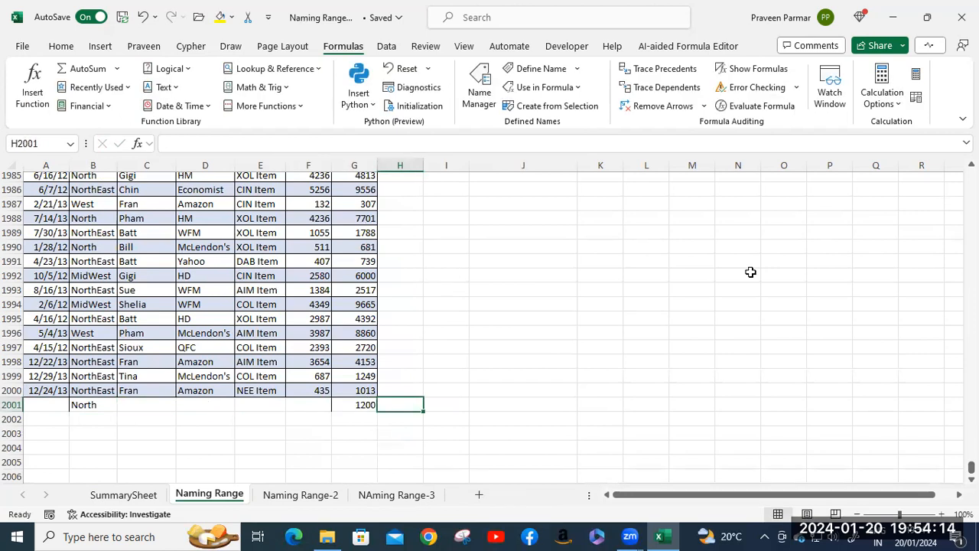
- Inspect the SUMIF formula in cell J5 and check how far down its Region and Sales ranges extend
{"action": "left_click_drag", "start_coordinate": [971, 468], "coordinate": [971, 175]}
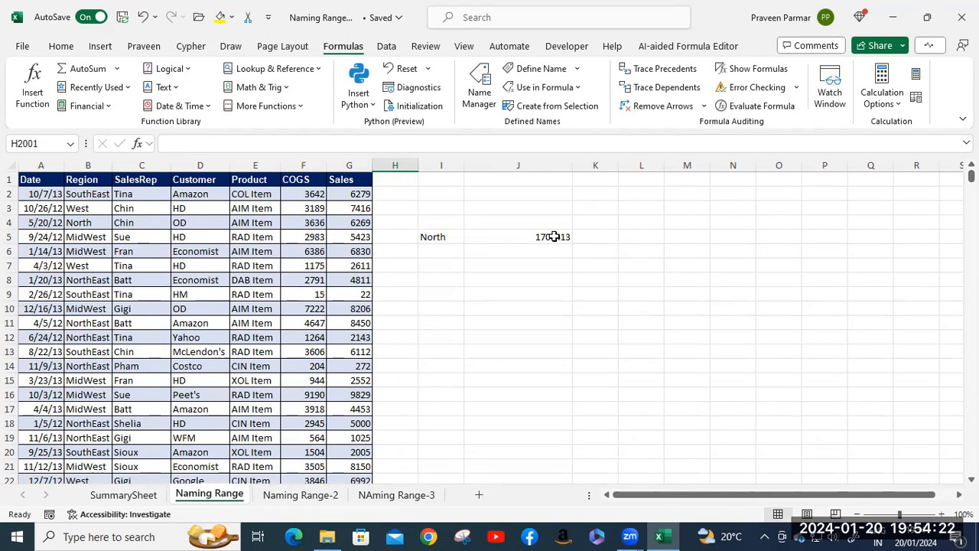
{"action": "left_click", "coordinate": [554, 237]}
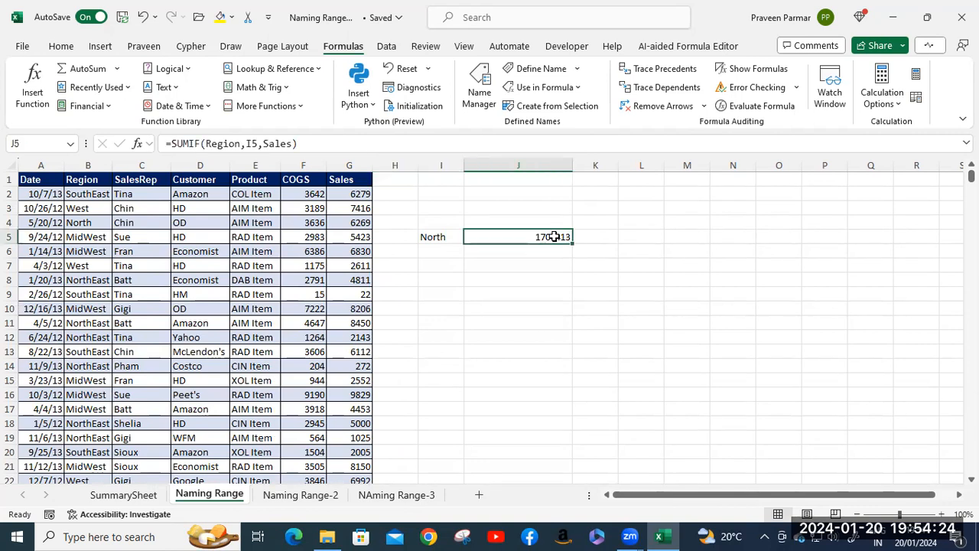
{"action": "double_click", "coordinate": [552, 237]}
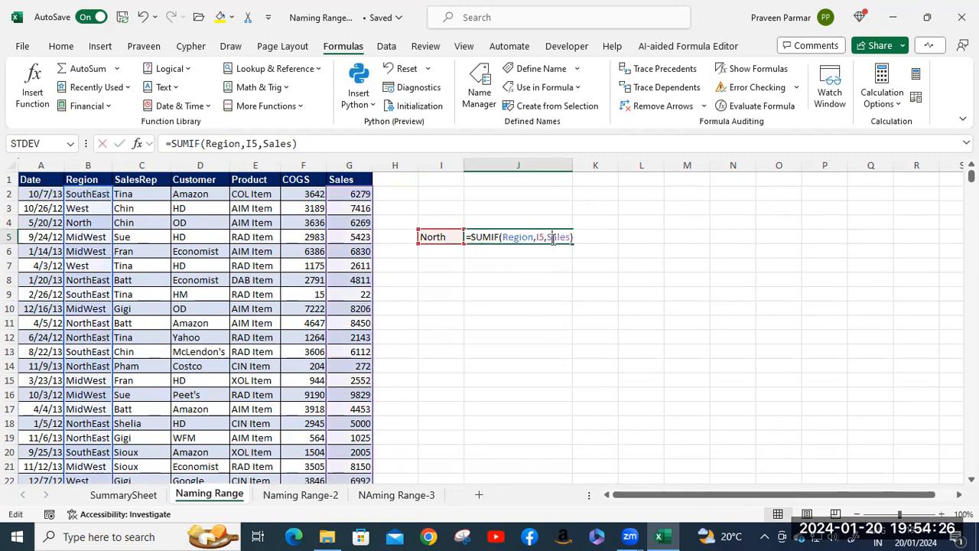
{"action": "left_click_drag", "start_coordinate": [971, 176], "coordinate": [971, 467]}
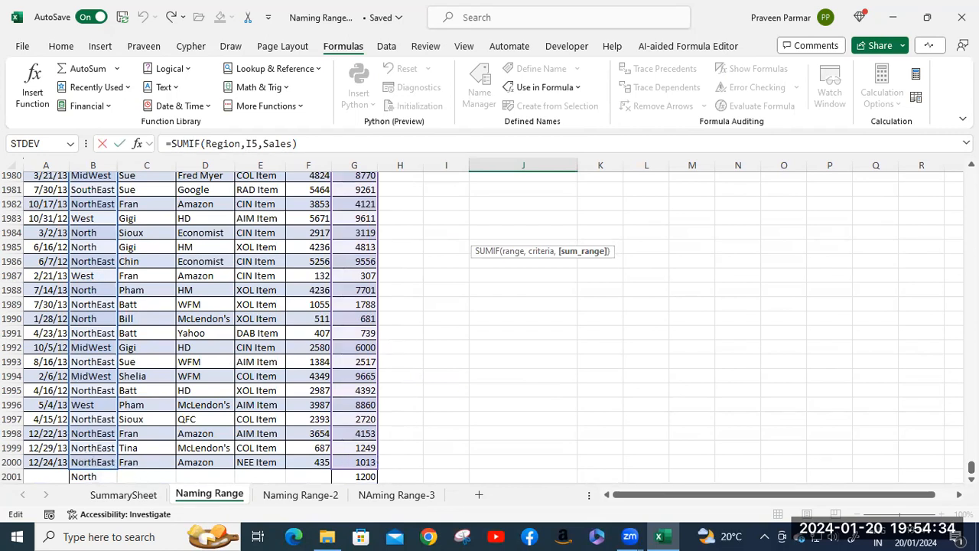
{"action": "left_click_drag", "start_coordinate": [971, 467], "coordinate": [971, 175]}
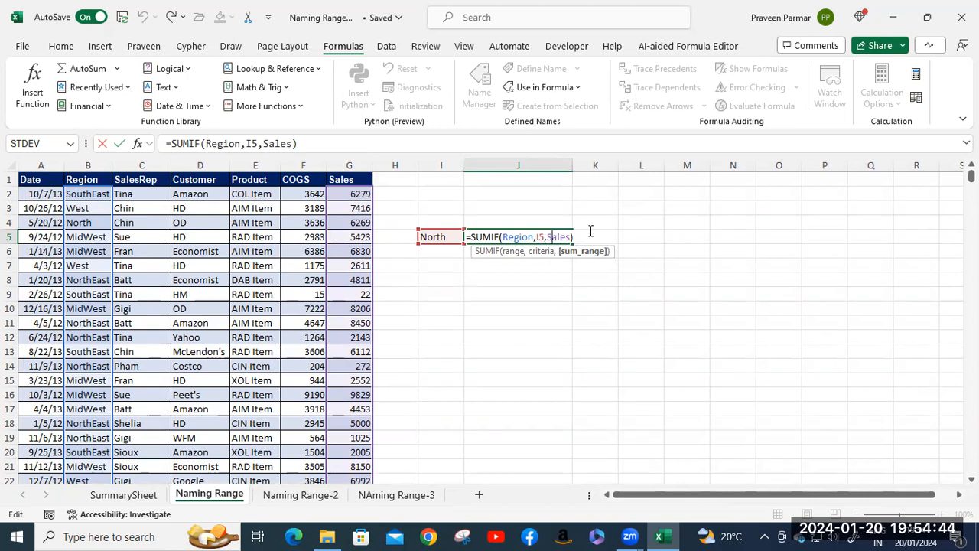
{"action": "left_click", "coordinate": [447, 295]}
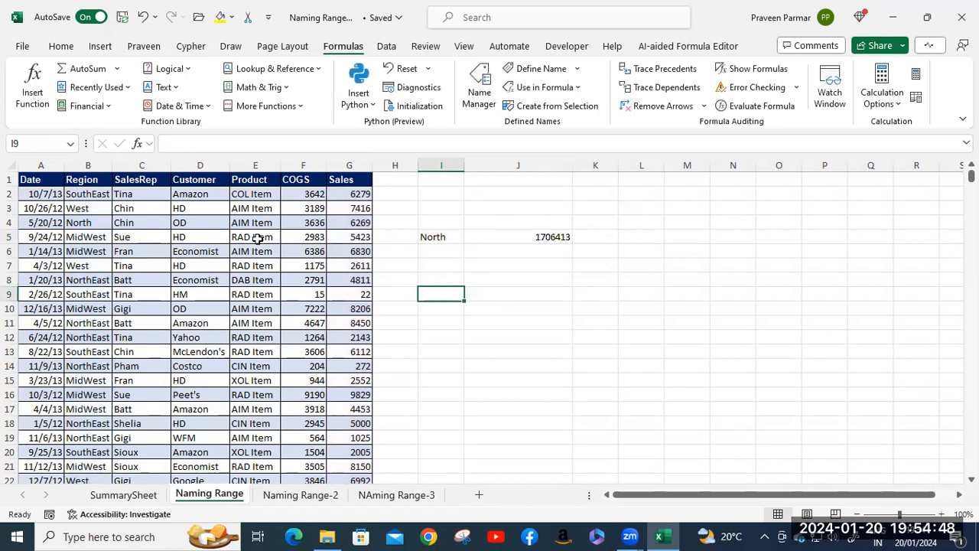
- Name the data block A1:G2000, headers included, mydata and check it in the list of defined names
{"action": "left_click", "coordinate": [46, 181]}
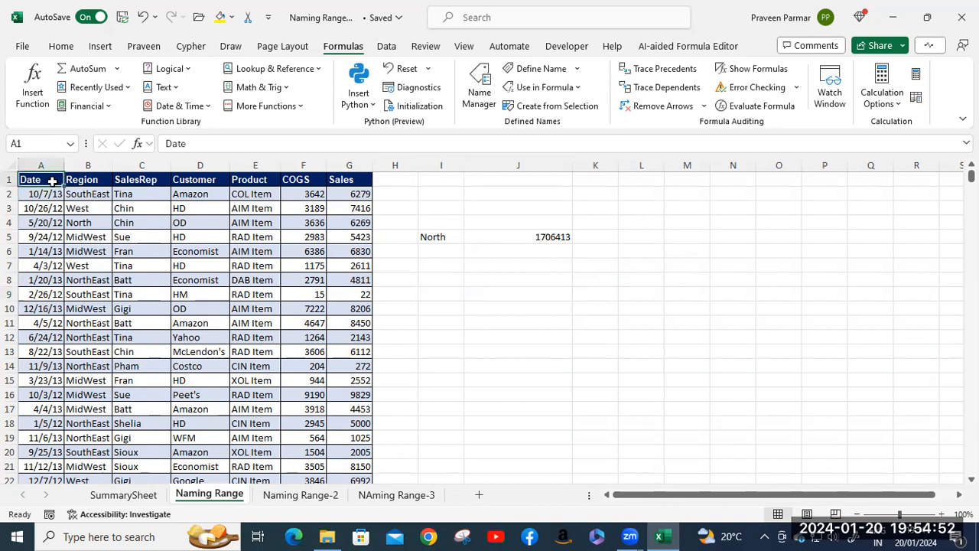
{"action": "left_click", "coordinate": [343, 181], "text": "shift"}
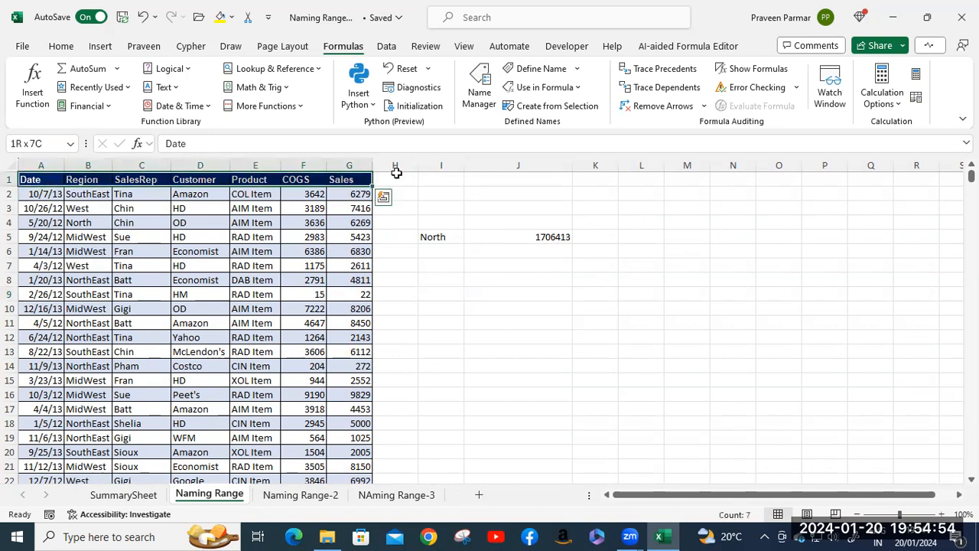
{"action": "key", "text": "ctrl+shift+Down"}
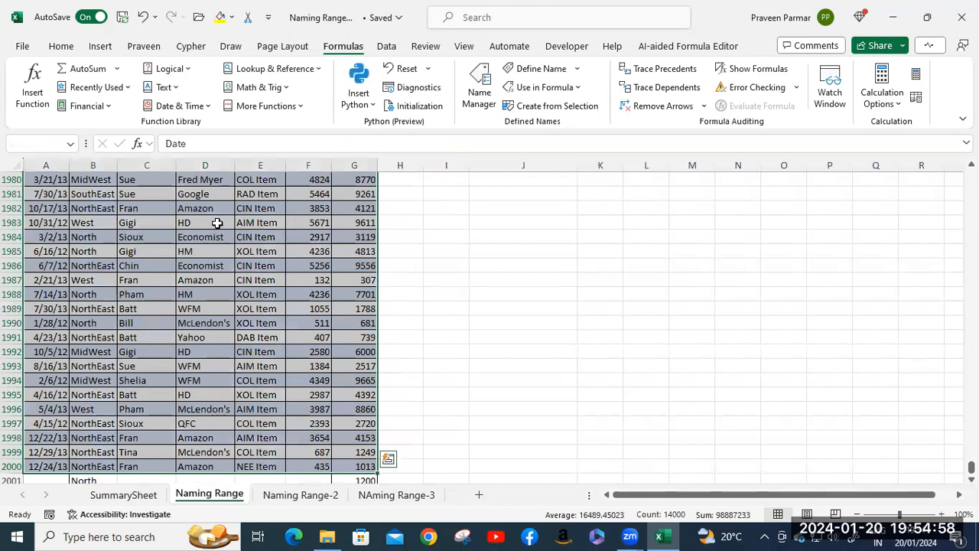
{"action": "scroll", "coordinate": [54, 165], "scroll_direction": "up", "scroll_amount": 5}
{"action": "left_click", "coordinate": [43, 144]}
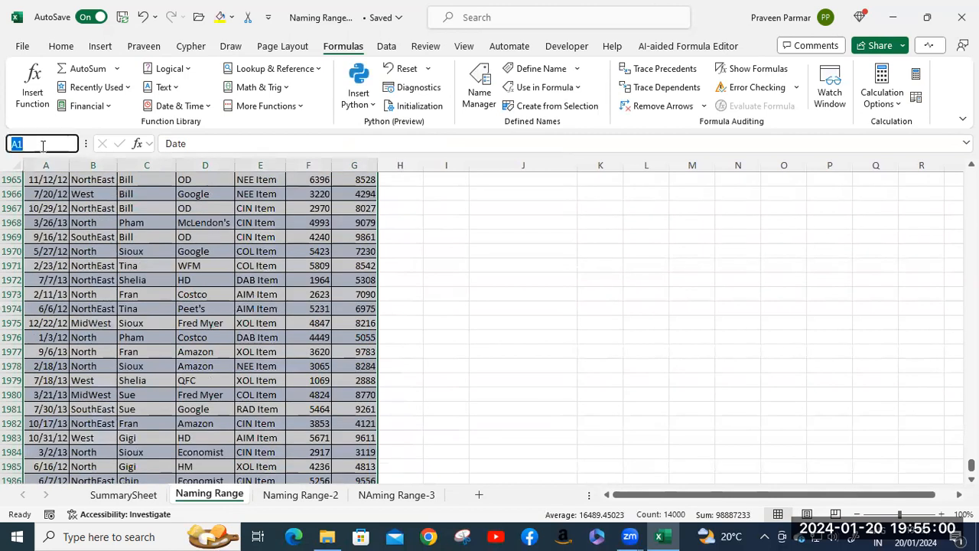
{"action": "type", "text": "mydata"}
{"action": "key", "text": "Return"}
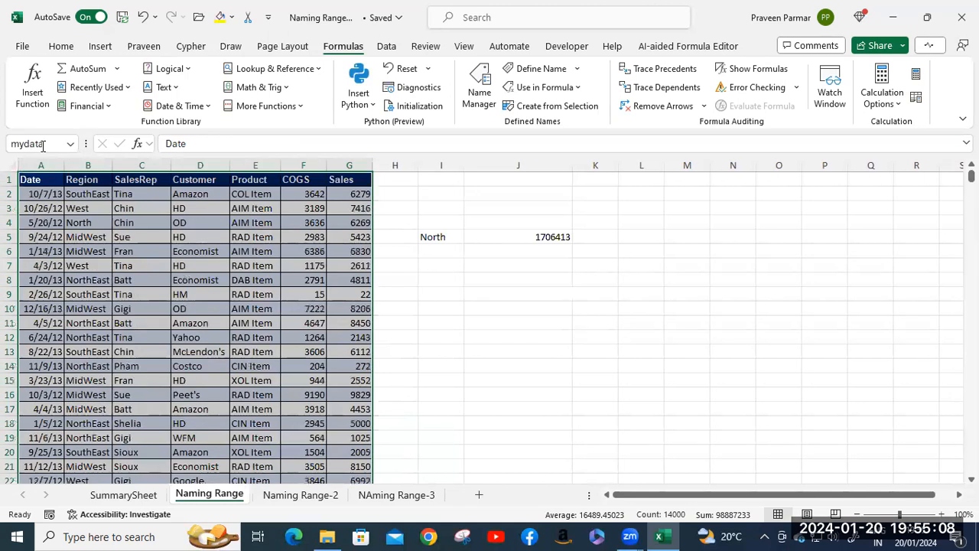
{"action": "left_click", "coordinate": [69, 146]}
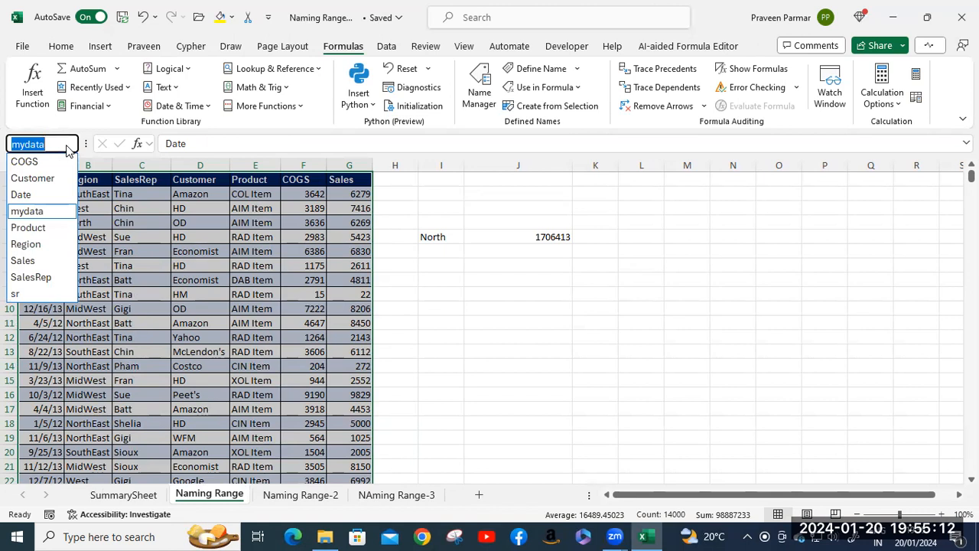
{"action": "left_click", "coordinate": [69, 150]}
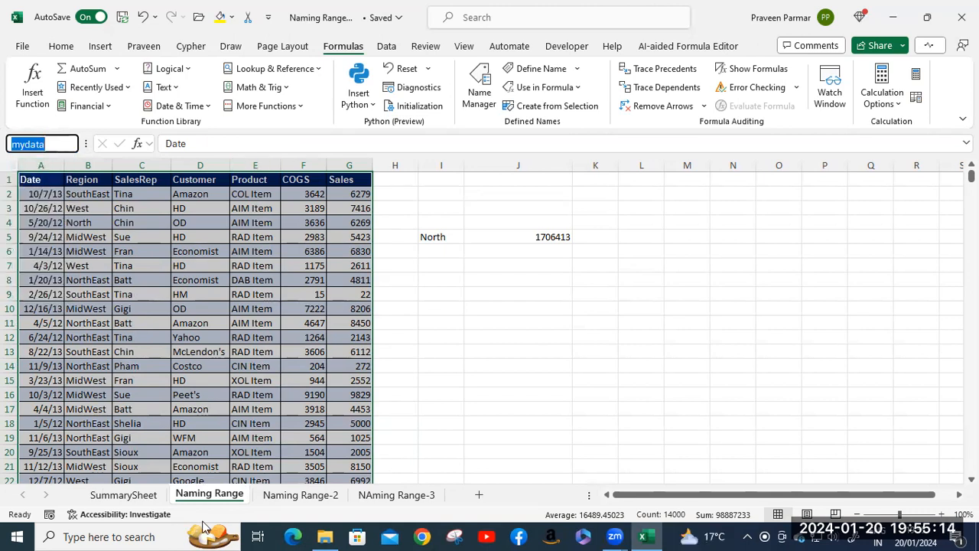
- Start a SUMIF formula in cell J7 with the named range mydata as the beginning of its range argument
{"action": "left_click", "coordinate": [557, 266]}
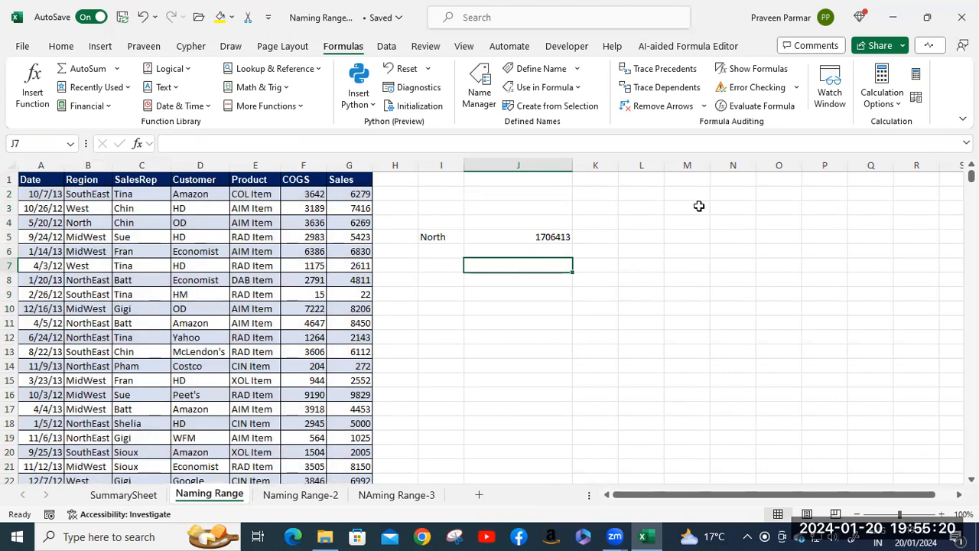
{"action": "type", "text": "=sum"}
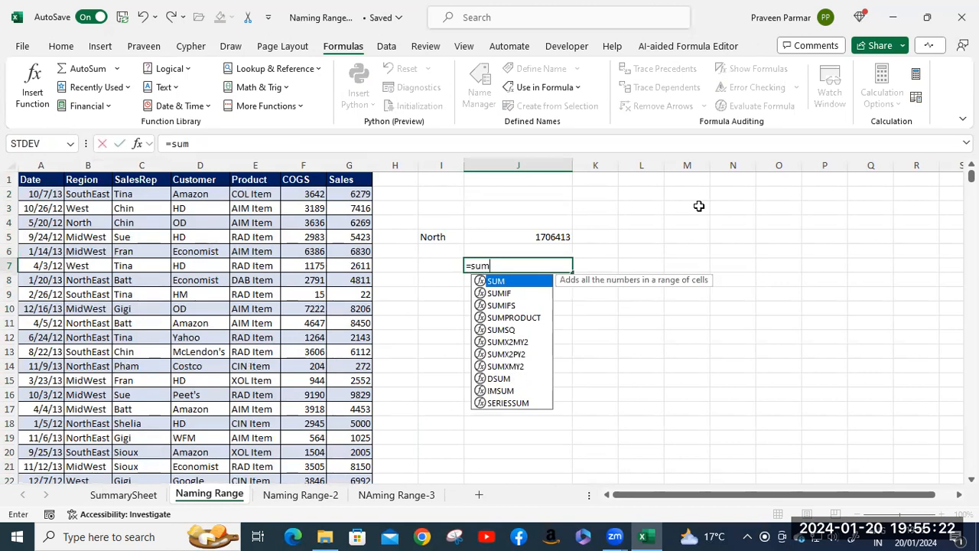
{"action": "key", "text": "Down"}
{"action": "key", "text": "Tab"}
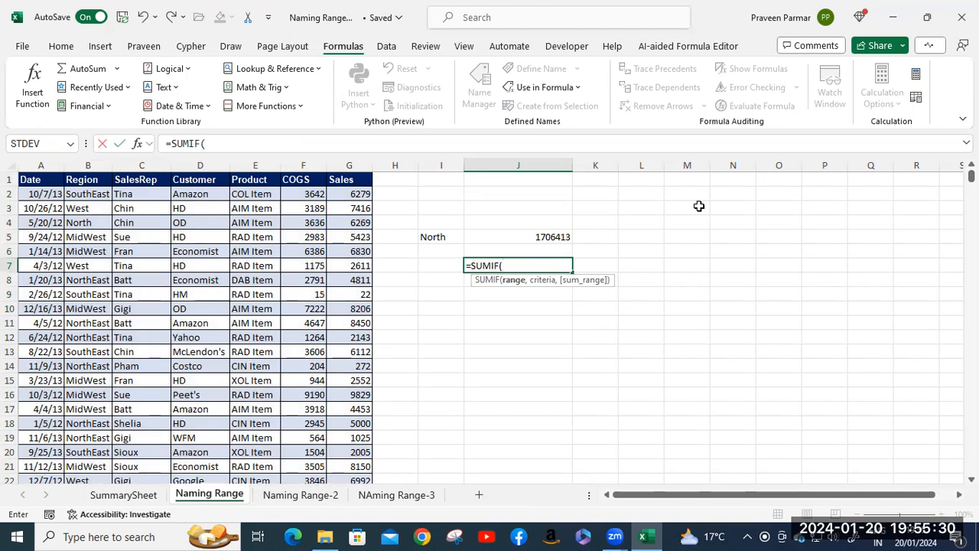
{"action": "type", "text": "myd"}
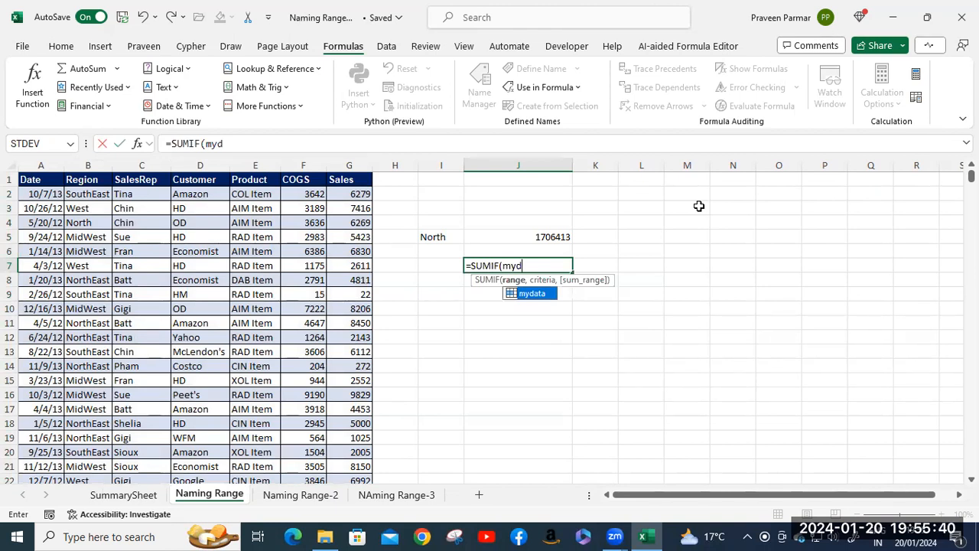
{"action": "key", "text": "Tab"}
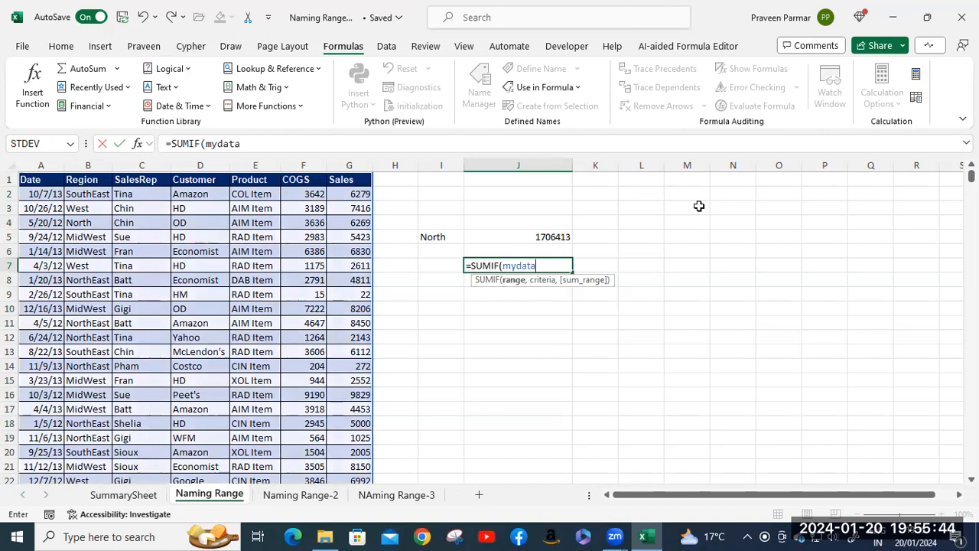
- Complete the SUMIF range argument as the column reference mydata[Region]
{"action": "type", "text": "{["}
{"action": "key", "text": "BackSpace"}
{"action": "key", "text": "BackSpace"}
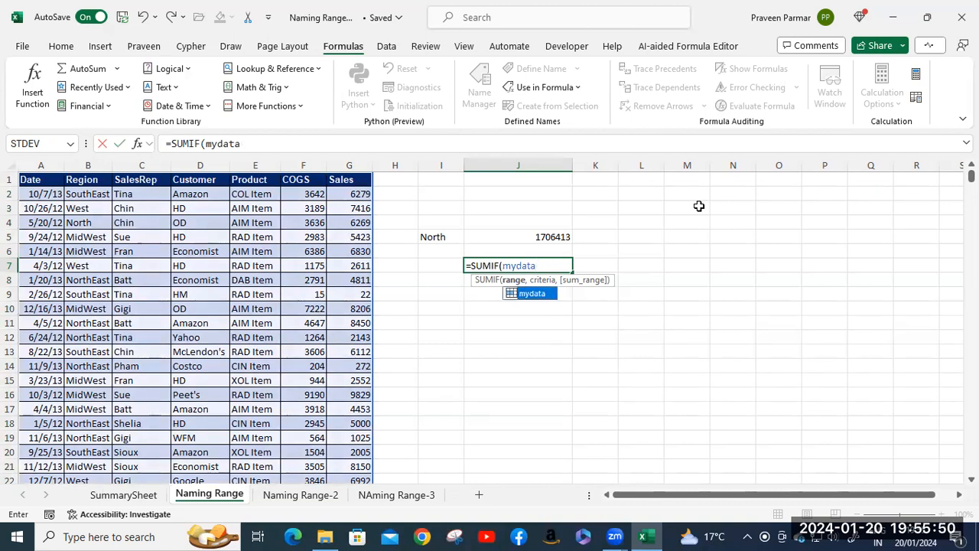
{"action": "type", "text": "["}
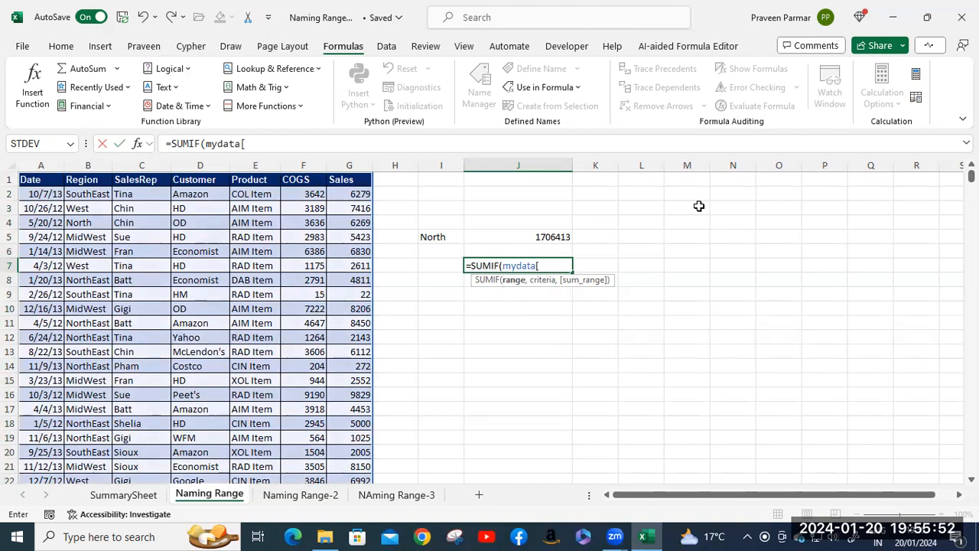
{"action": "type", "text": "regi"}
{"action": "type", "text": "aon"}
{"action": "key", "text": "BackSpace"}
{"action": "key", "text": "BackSpace"}
{"action": "key", "text": "BackSpace"}
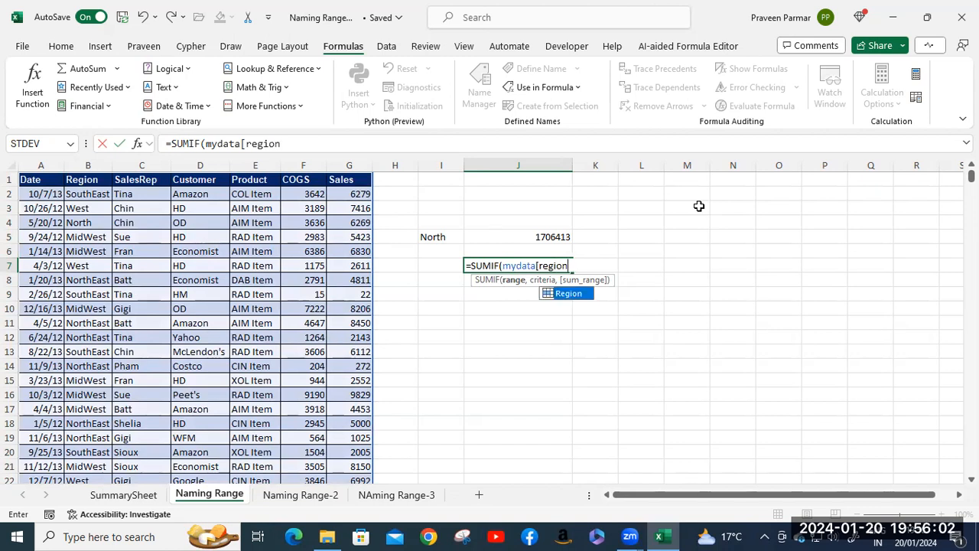
{"action": "key", "text": "Tab"}
{"action": "type", "text": "],"}
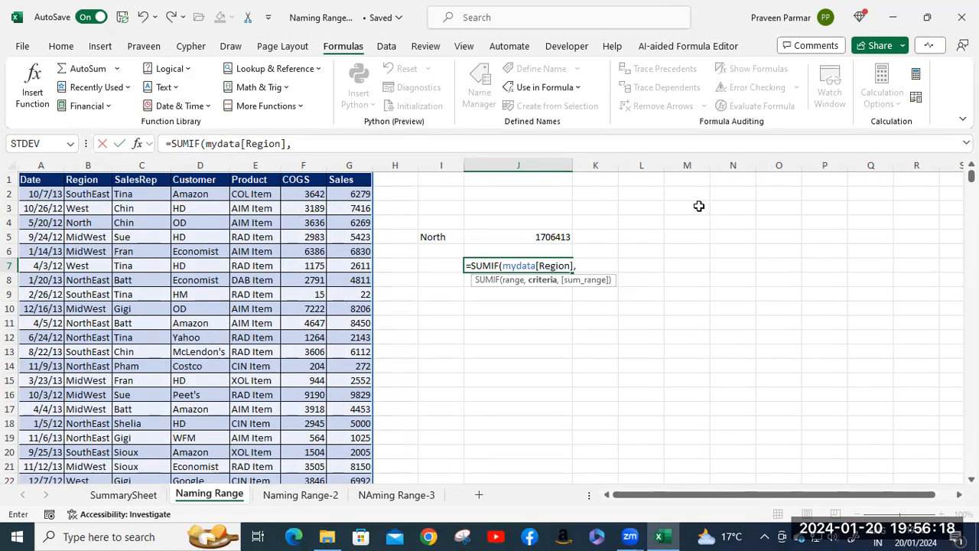
{"action": "type", "text": "myd"}
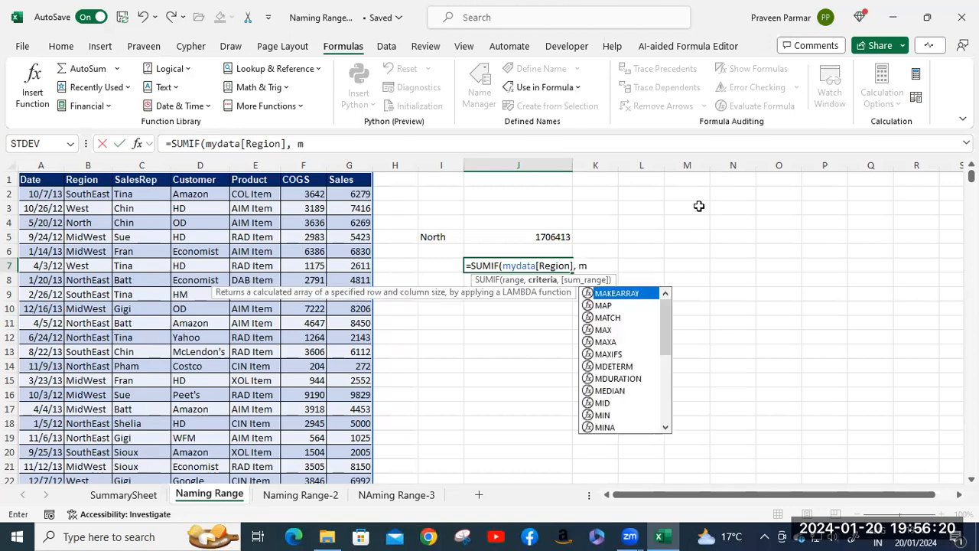
{"action": "key", "text": "BackSpace"}
{"action": "key", "text": "BackSpace"}
{"action": "key", "text": "BackSpace"}
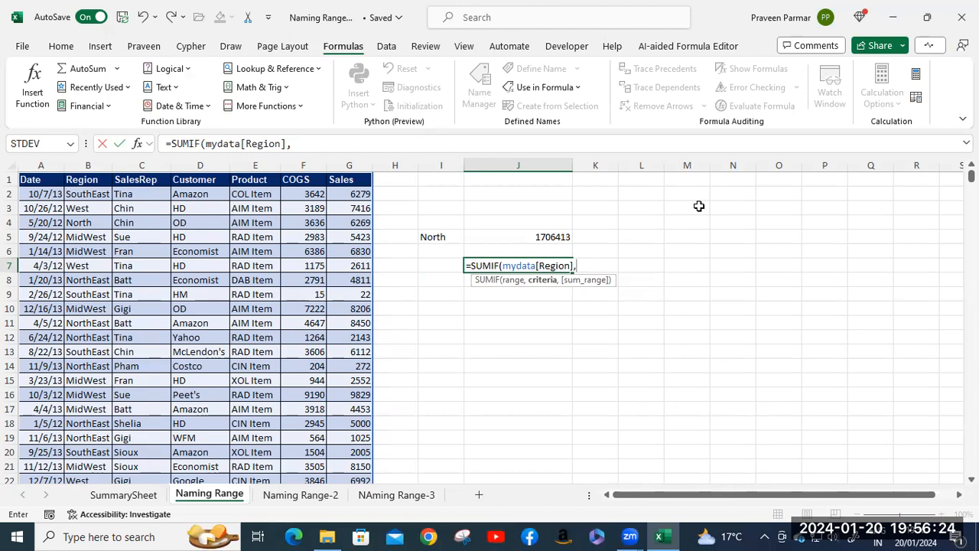
- Try to complete the J7 formula with I5 as the criteria and mydata[Sales] as the sum range
{"action": "left_click", "coordinate": [452, 236]}
{"action": "type", "text": ","}
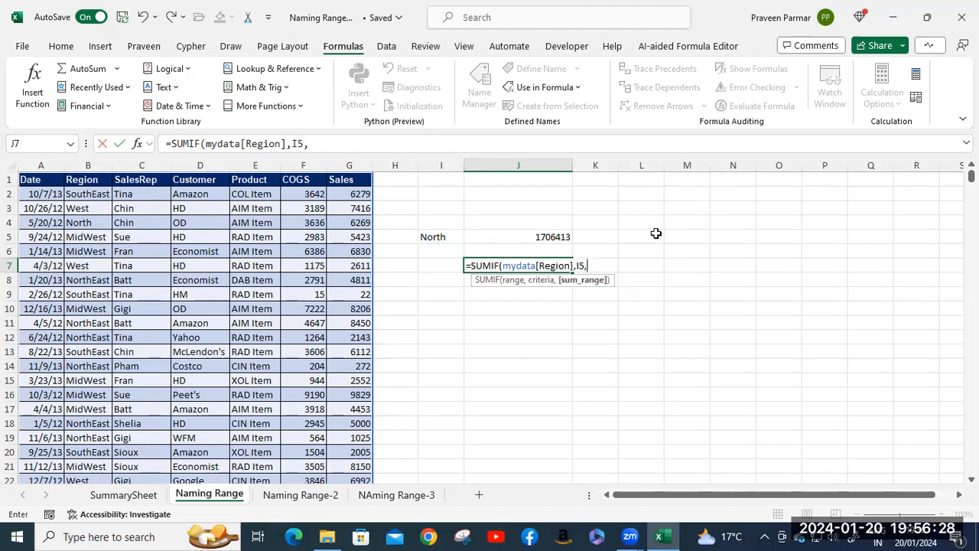
{"action": "type", "text": "mydata"}
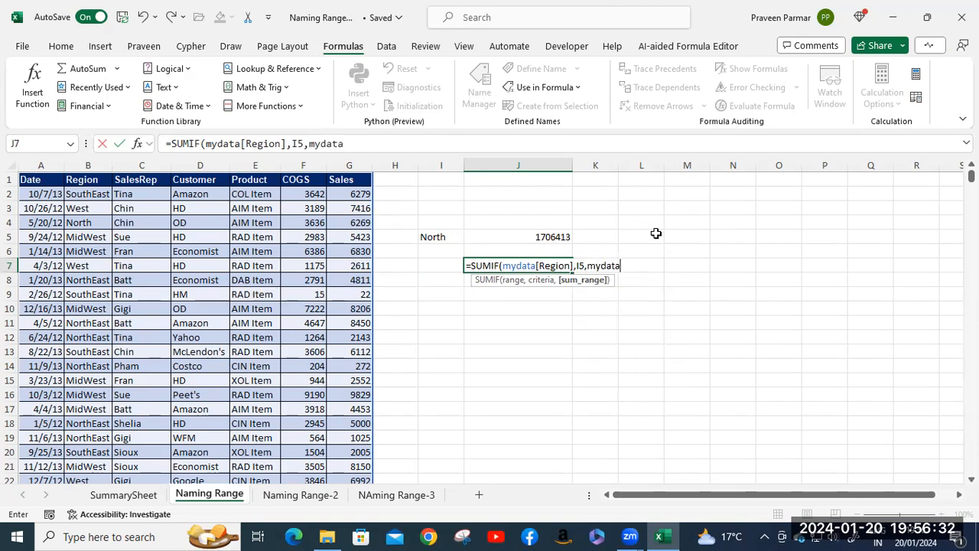
{"action": "type", "text": "[sales"}
{"action": "key", "text": "Tab"}
{"action": "type", "text": "])"}
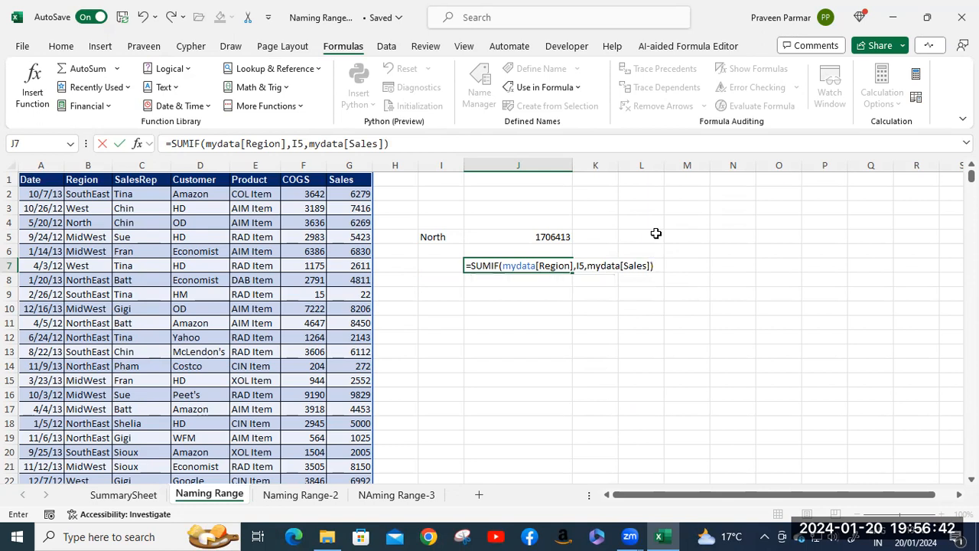
{"action": "key", "text": "Return"}
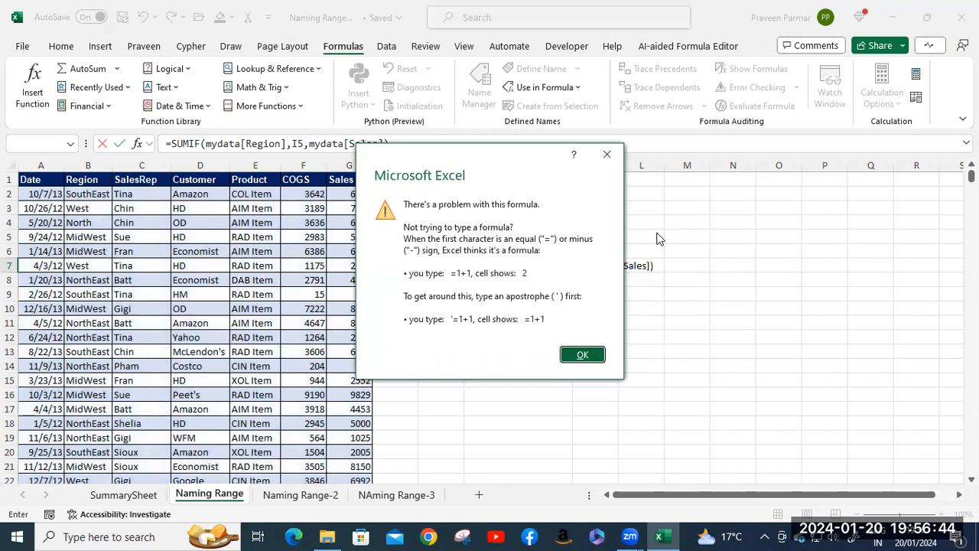
{"action": "left_click", "coordinate": [596, 354]}
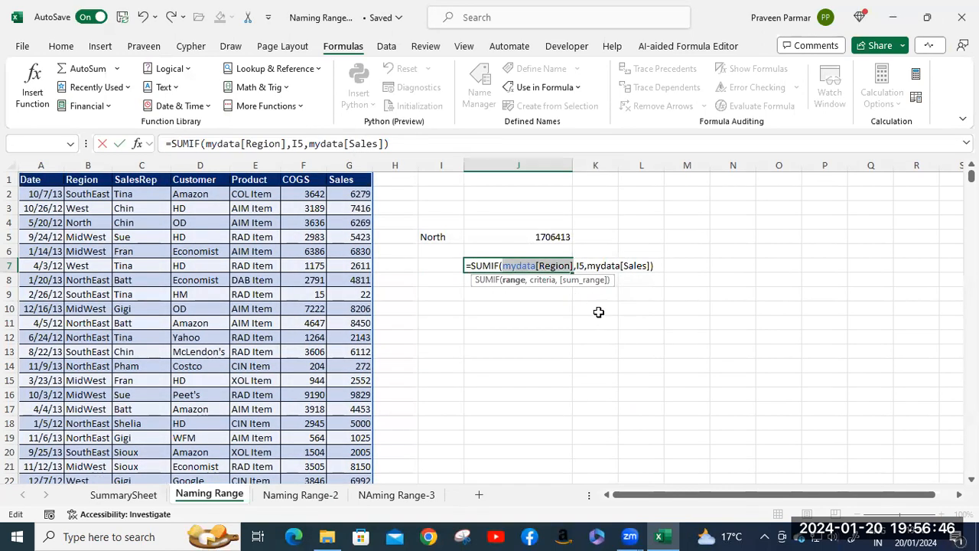
- Recheck the arguments of =SUMIF(mydata[Region],I5,mydata[Sales]) in J7 and try to enter it again
{"action": "left_click", "coordinate": [589, 266]}
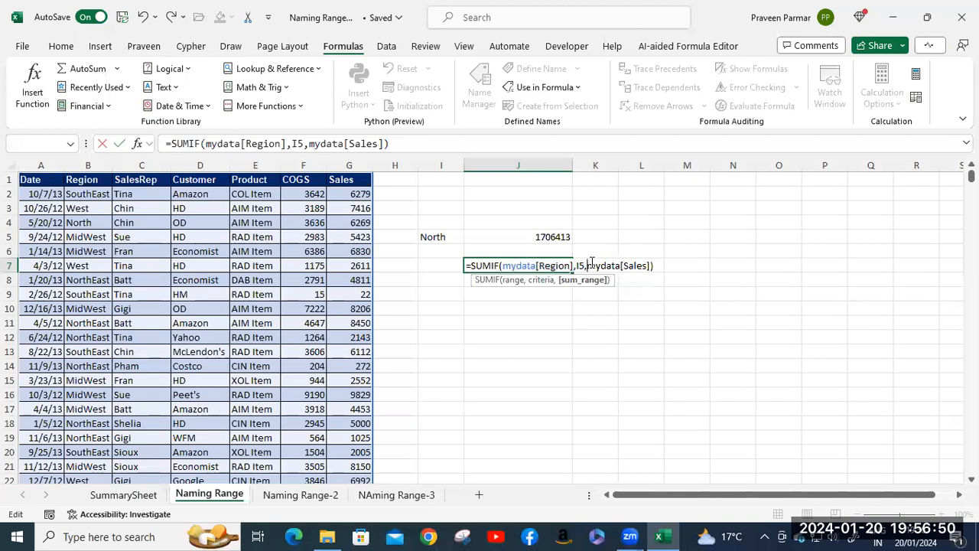
{"action": "left_click", "coordinate": [655, 266]}
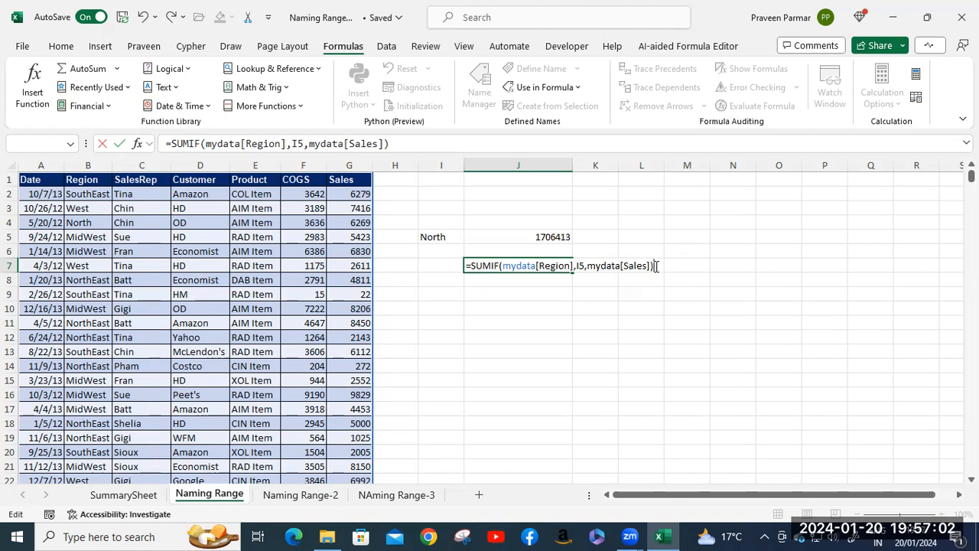
{"action": "key", "text": "Return"}
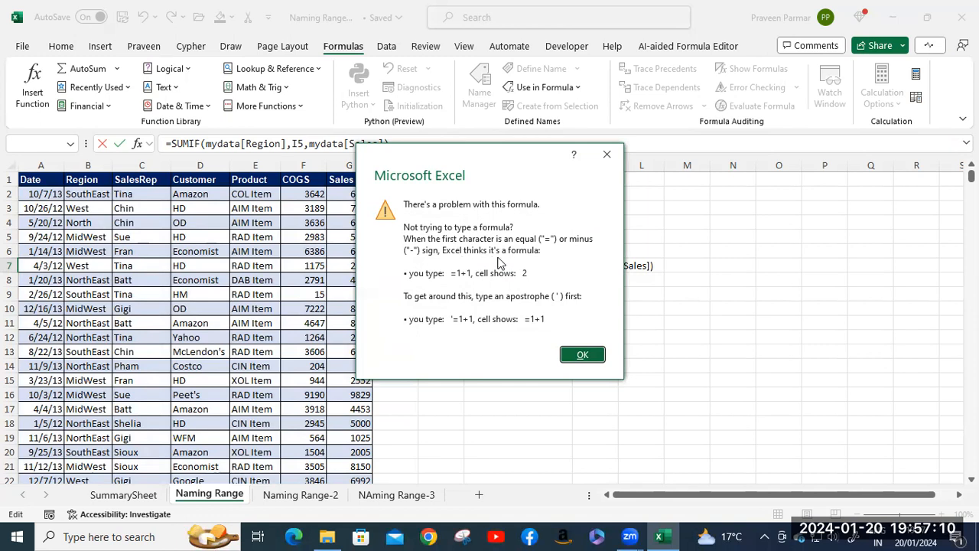
{"action": "left_click", "coordinate": [578, 354]}
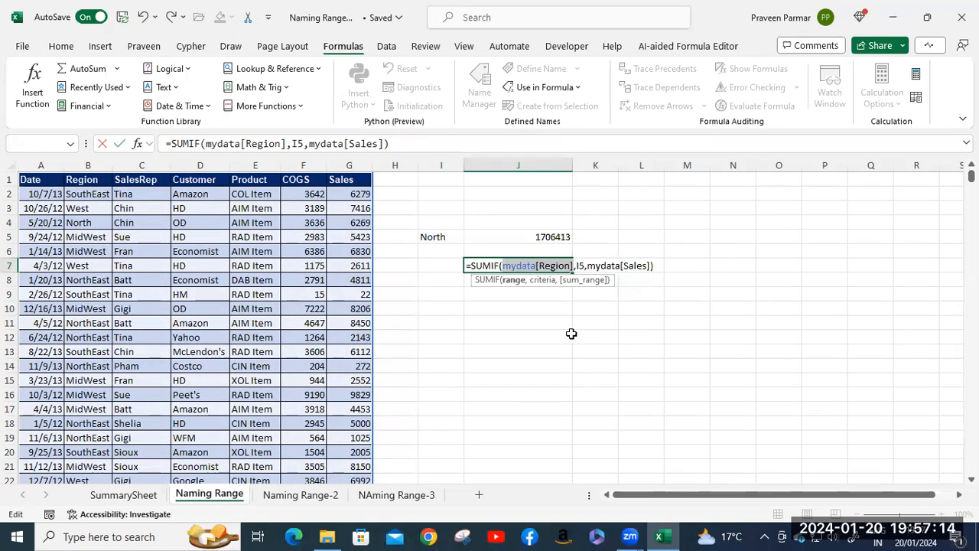
- Erase the rejected SUMIF formula from cell J7
{"action": "left_click", "coordinate": [570, 338]}
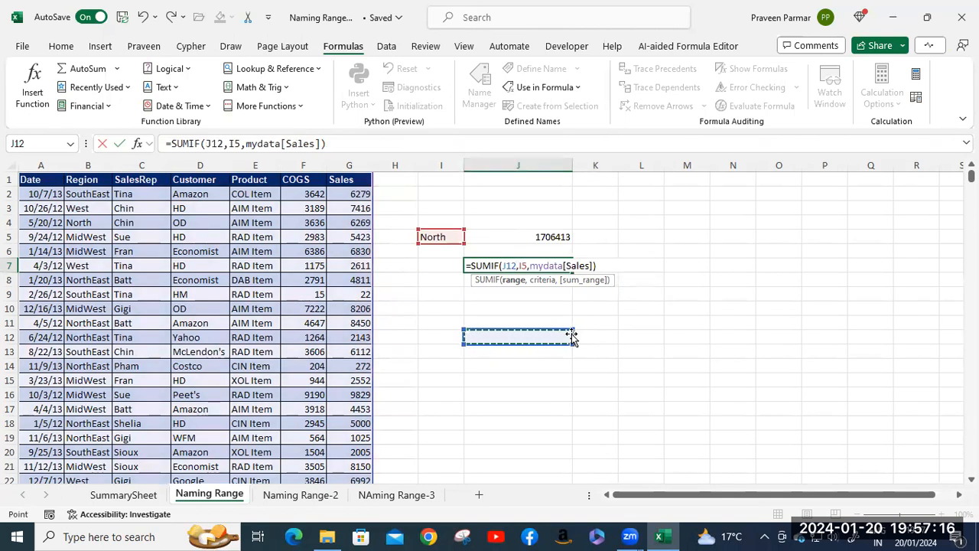
{"action": "left_click", "coordinate": [549, 264]}
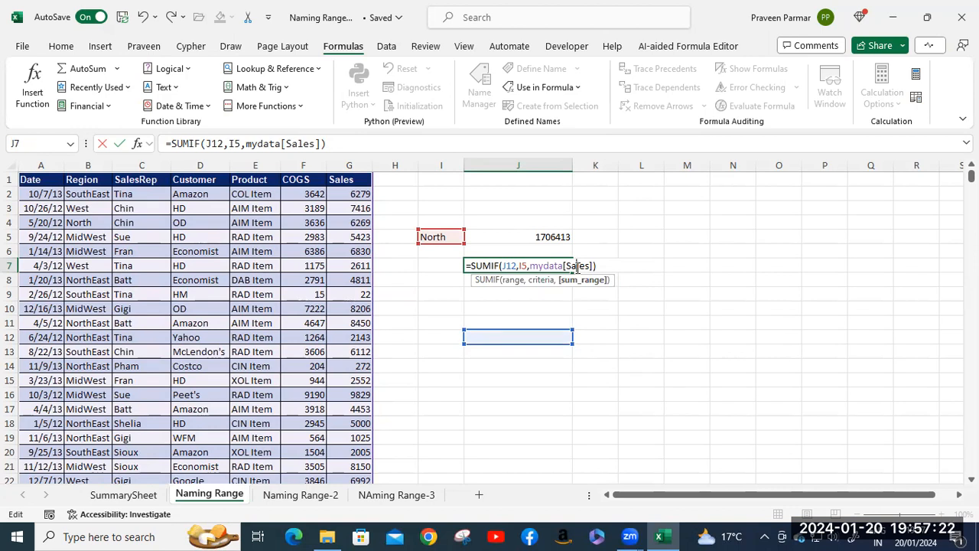
{"action": "left_click", "coordinate": [604, 263]}
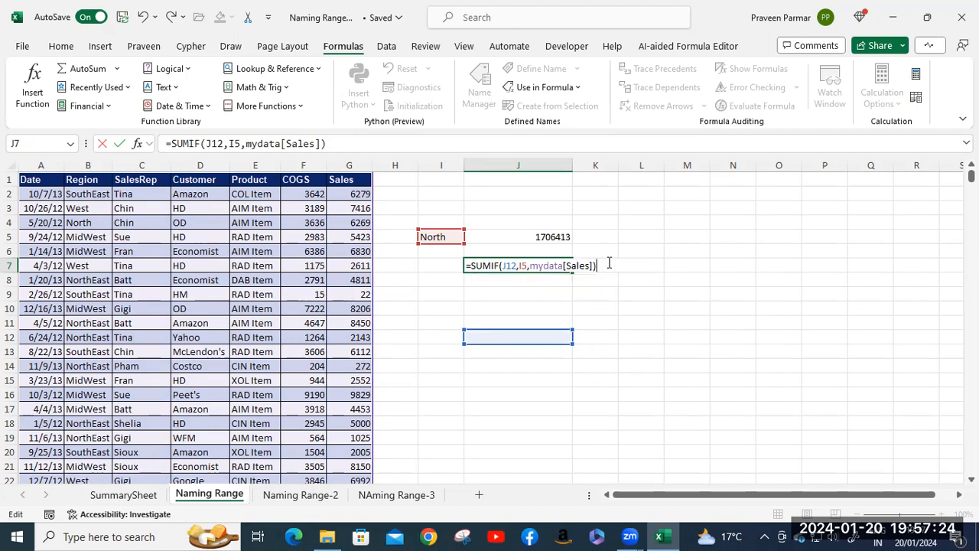
{"action": "key", "text": "BackSpace"}
{"action": "key", "text": "BackSpace"}
{"action": "key", "text": "BackSpace"}
{"action": "key", "text": "BackSpace"}
{"action": "key", "text": "BackSpace"}
{"action": "key", "text": "BackSpace"}
{"action": "key", "text": "BackSpace"}
{"action": "key", "text": "BackSpace"}
{"action": "key", "text": "BackSpace"}
{"action": "key", "text": "BackSpace"}
{"action": "key", "text": "BackSpace"}
{"action": "key", "text": "BackSpace"}
{"action": "key", "text": "BackSpace"}
{"action": "key", "text": "BackSpace"}
{"action": "key", "text": "BackSpace"}
{"action": "key", "text": "BackSpace"}
{"action": "key", "text": "BackSpace"}
{"action": "key", "text": "BackSpace"}
{"action": "key", "text": "BackSpace"}
{"action": "key", "text": "BackSpace"}
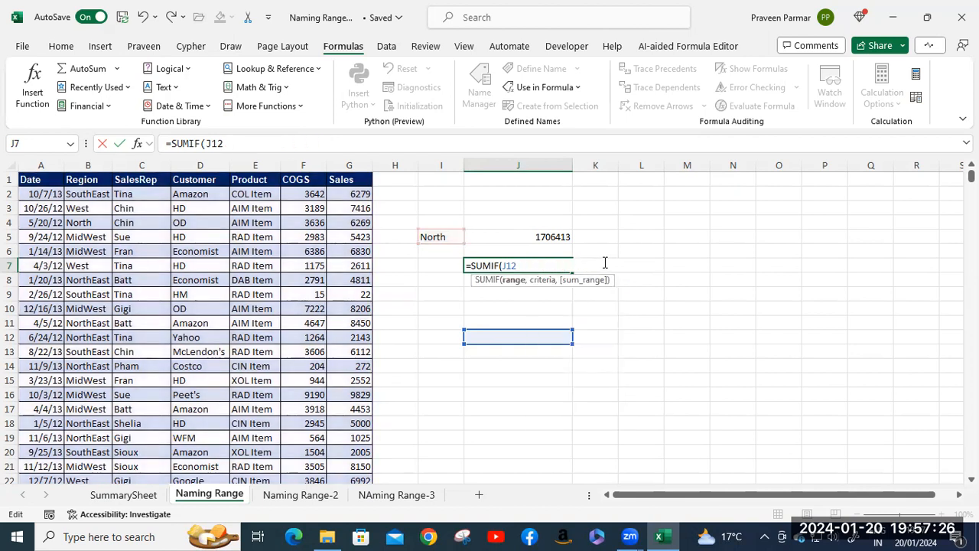
- Rebuild the SUMIF formula in J7 up to the range reference mydata[region
{"action": "type", "text": "="}
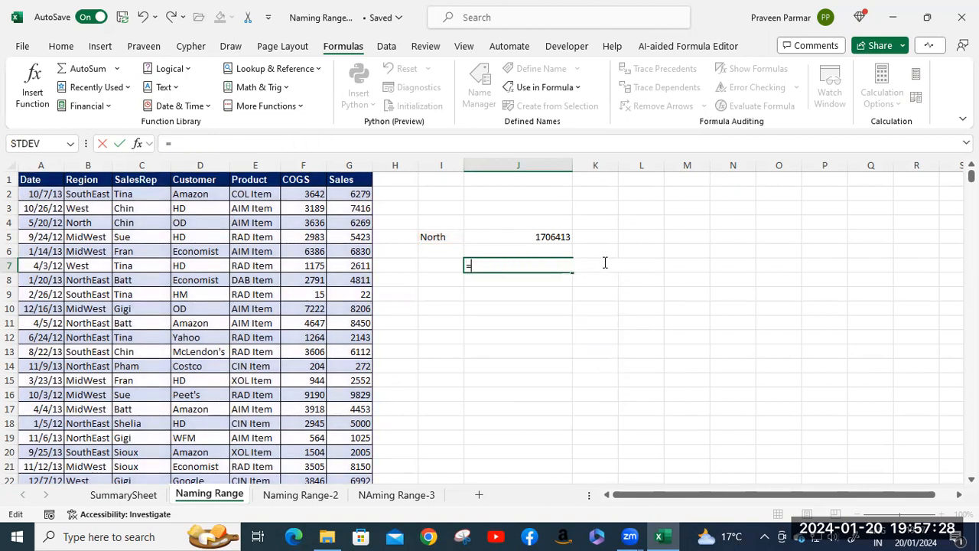
{"action": "type", "text": "sumi"}
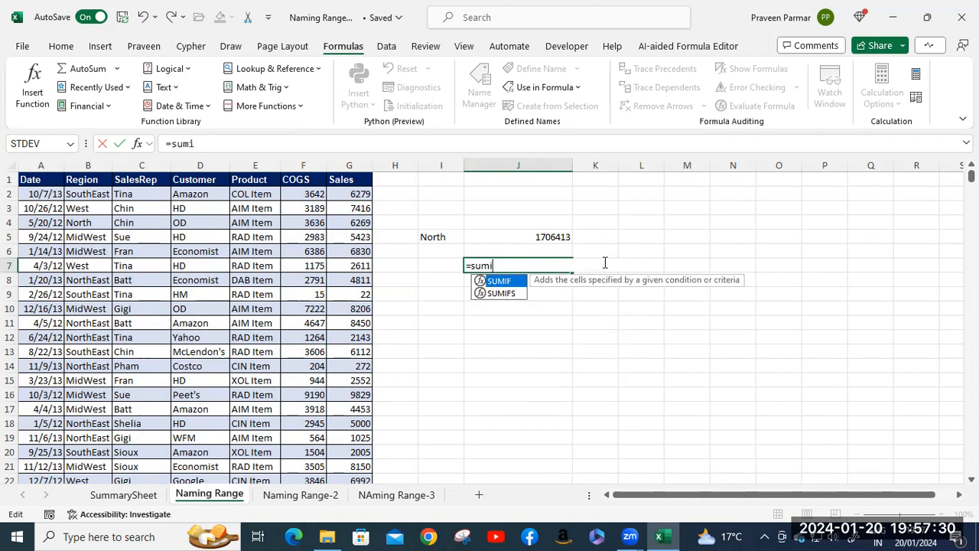
{"action": "key", "text": "Tab"}
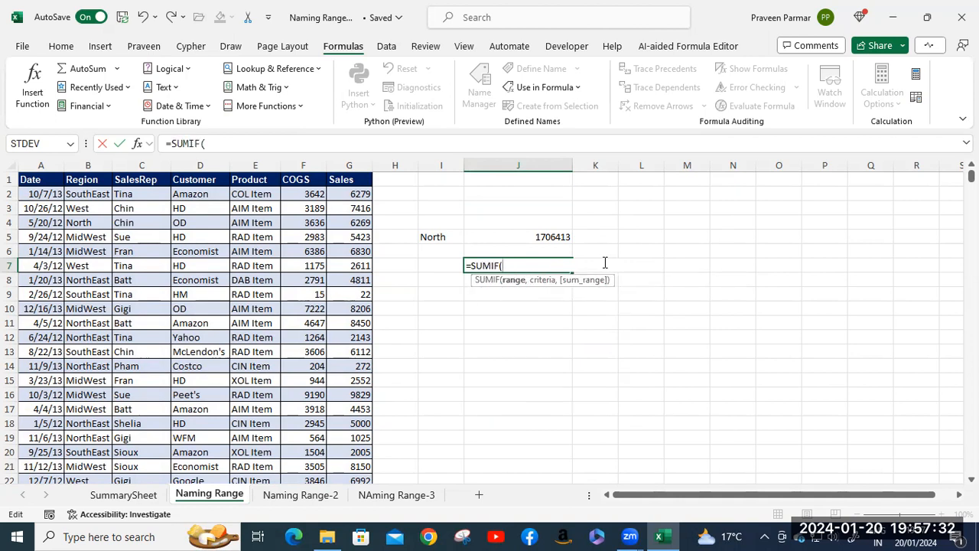
{"action": "type", "text": "my"}
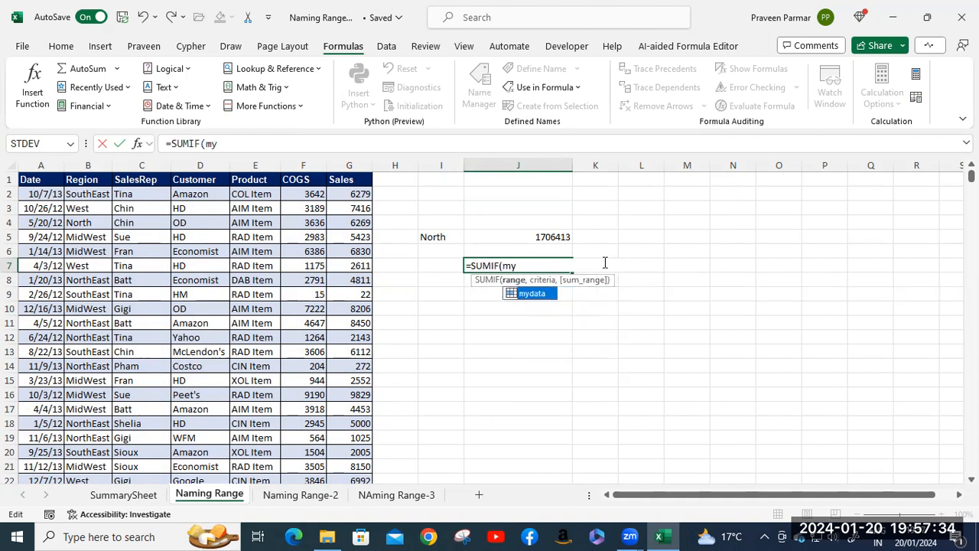
{"action": "key", "text": "Tab"}
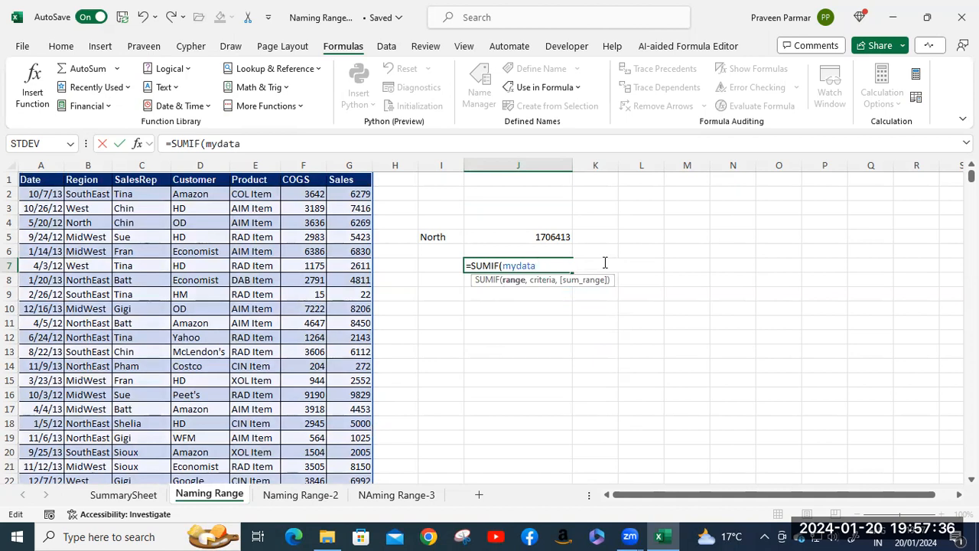
{"action": "type", "text": "["}
{"action": "type", "text": "reg"}
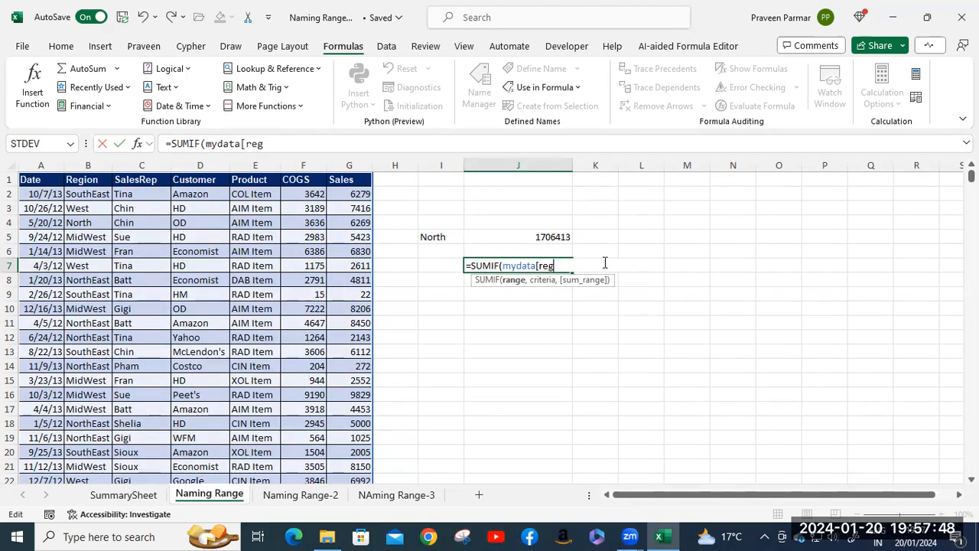
{"action": "type", "text": "ion"}
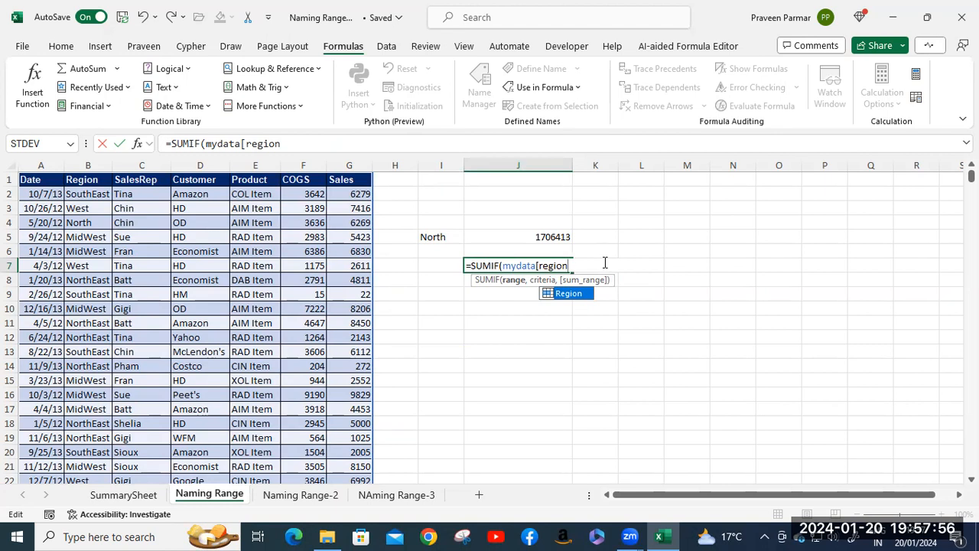
- Discard the unfinished mydata formula and leave cell J7 empty
{"action": "key", "text": "BackSpace"}
{"action": "key", "text": "BackSpace"}
{"action": "key", "text": "BackSpace"}
{"action": "key", "text": "BackSpace"}
{"action": "key", "text": "BackSpace"}
{"action": "key", "text": "BackSpace"}
{"action": "key", "text": "BackSpace"}
{"action": "key", "text": "BackSpace"}
{"action": "key", "text": "BackSpace"}
{"action": "key", "text": "BackSpace"}
{"action": "key", "text": "BackSpace"}
{"action": "key", "text": "BackSpace"}
{"action": "key", "text": "BackSpace"}
{"action": "key", "text": "BackSpace"}
{"action": "key", "text": "BackSpace"}
{"action": "key", "text": "BackSpace"}
{"action": "key", "text": "BackSpace"}
{"action": "key", "text": "BackSpace"}
{"action": "key", "text": "BackSpace"}
{"action": "key", "text": "BackSpace"}
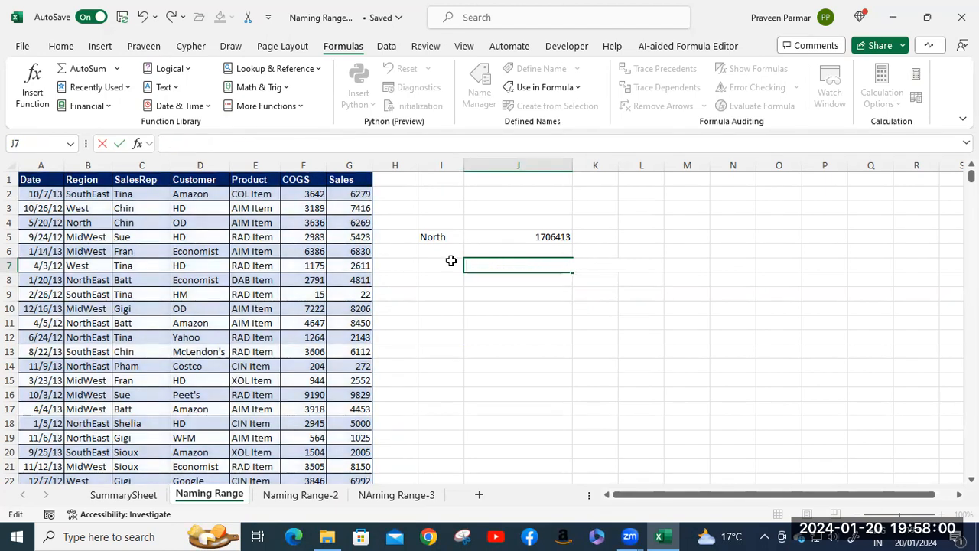
{"action": "left_click", "coordinate": [286, 248]}
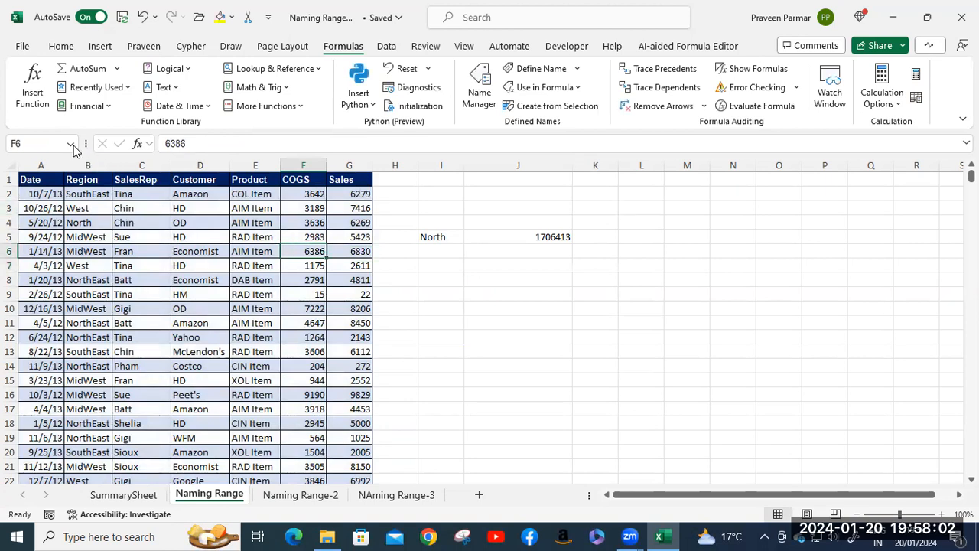
- Delete the defined names Product, Region, Sales, SalesRep and sr from the workbook
{"action": "left_click", "coordinate": [475, 97]}
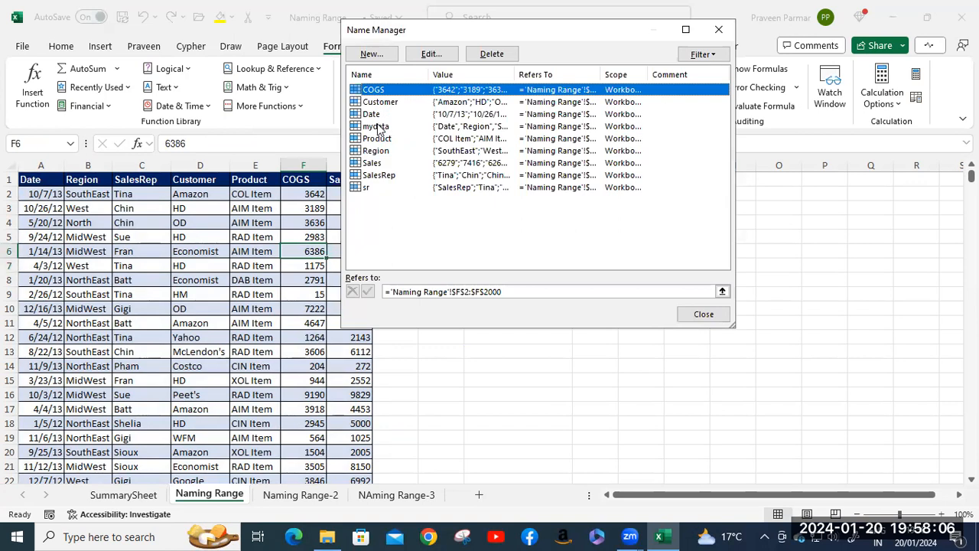
{"action": "left_click", "coordinate": [375, 139]}
{"action": "left_click", "coordinate": [368, 187], "text": "shift"}
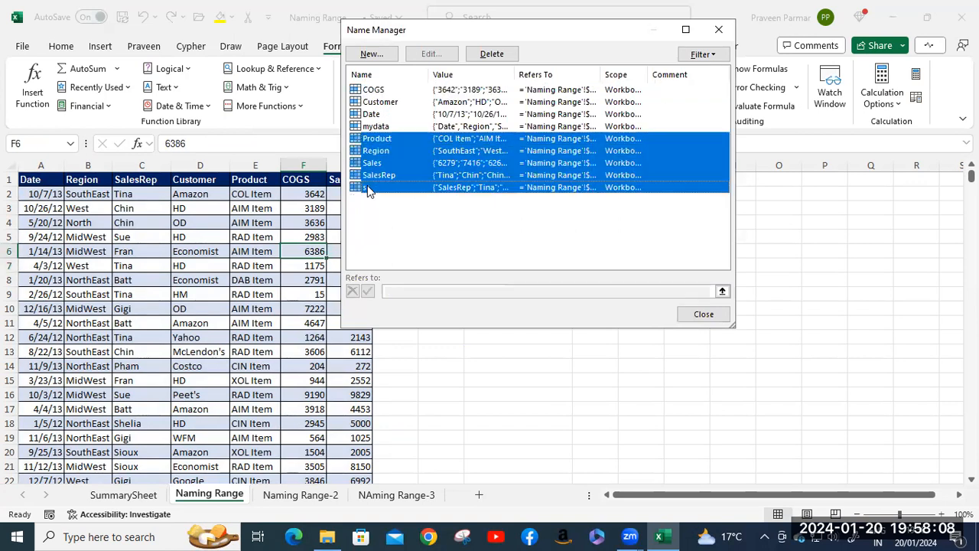
{"action": "left_click", "coordinate": [492, 54]}
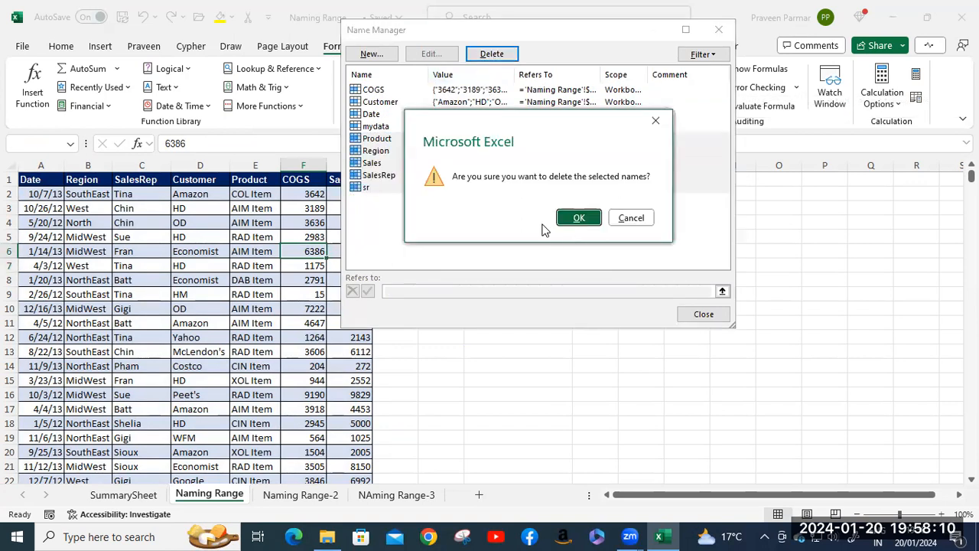
{"action": "left_click", "coordinate": [580, 218]}
- Delete the defined names COGS, Customer and Date, keeping only mydata, and close the name list
{"action": "left_click", "coordinate": [369, 90]}
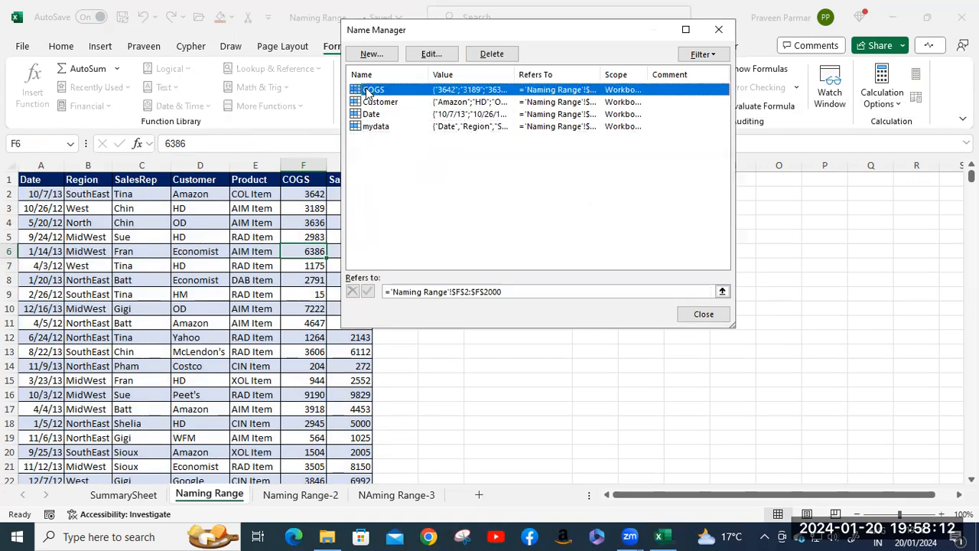
{"action": "left_click", "coordinate": [370, 114], "text": "shift"}
{"action": "left_click", "coordinate": [490, 53]}
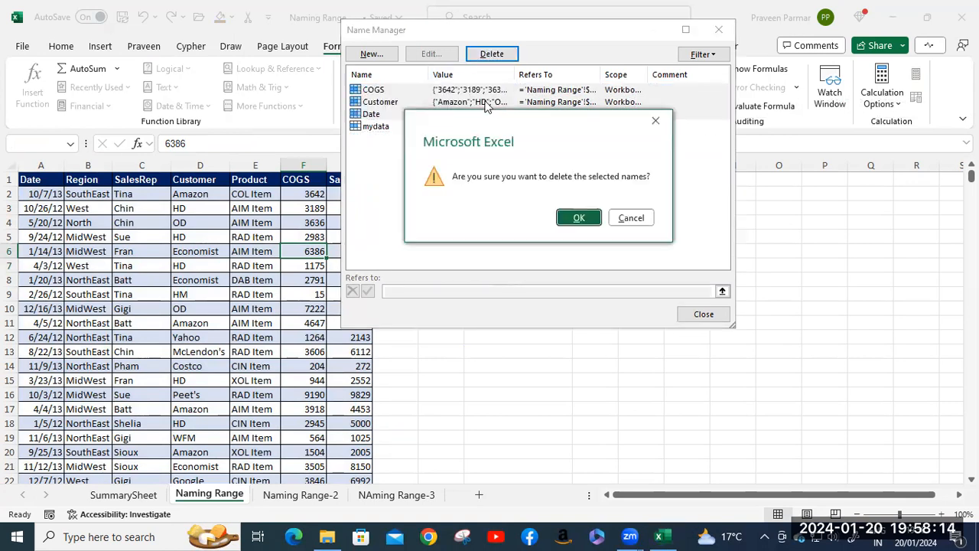
{"action": "left_click", "coordinate": [577, 218]}
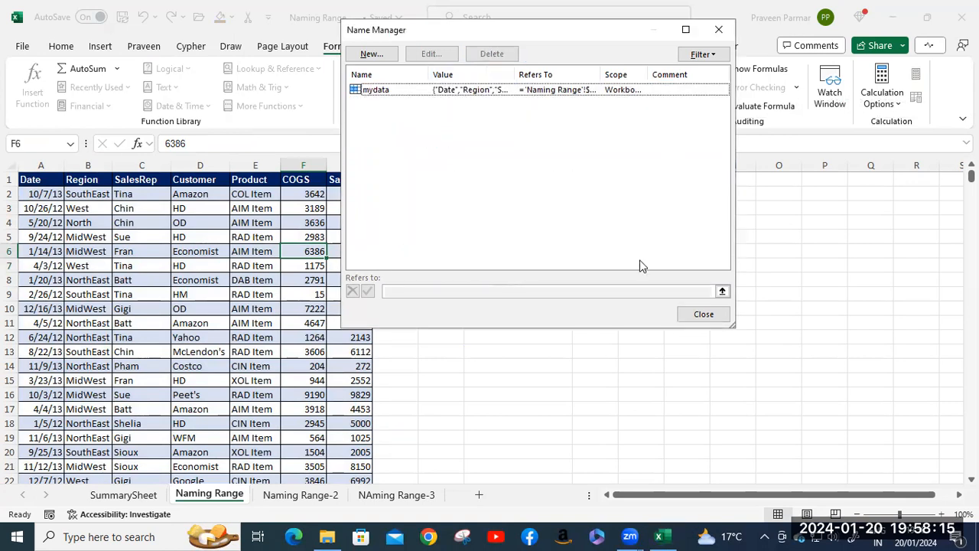
{"action": "left_click", "coordinate": [704, 322]}
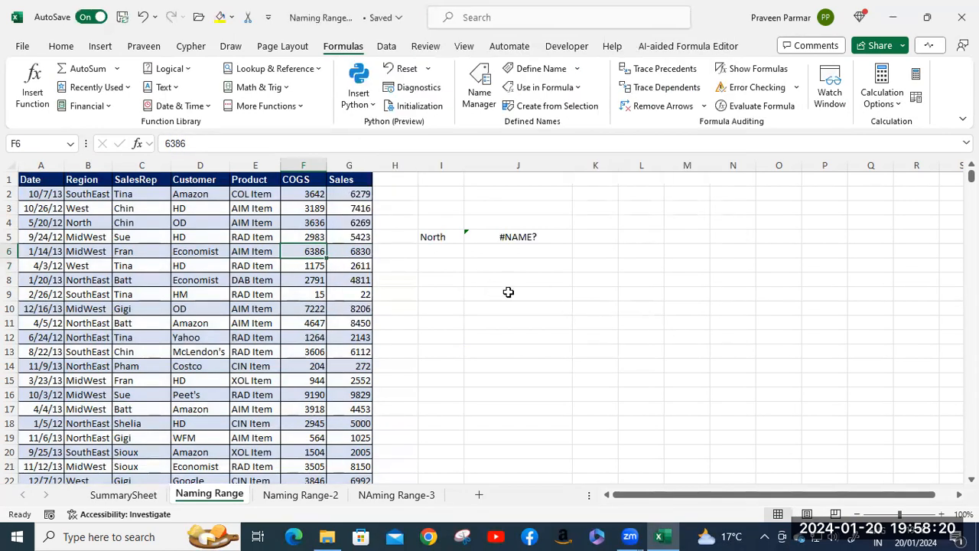
- Clear the SUMIF formula from cell J5, beside the North criterion
{"action": "left_click", "coordinate": [506, 288]}
{"action": "left_click", "coordinate": [508, 235]}
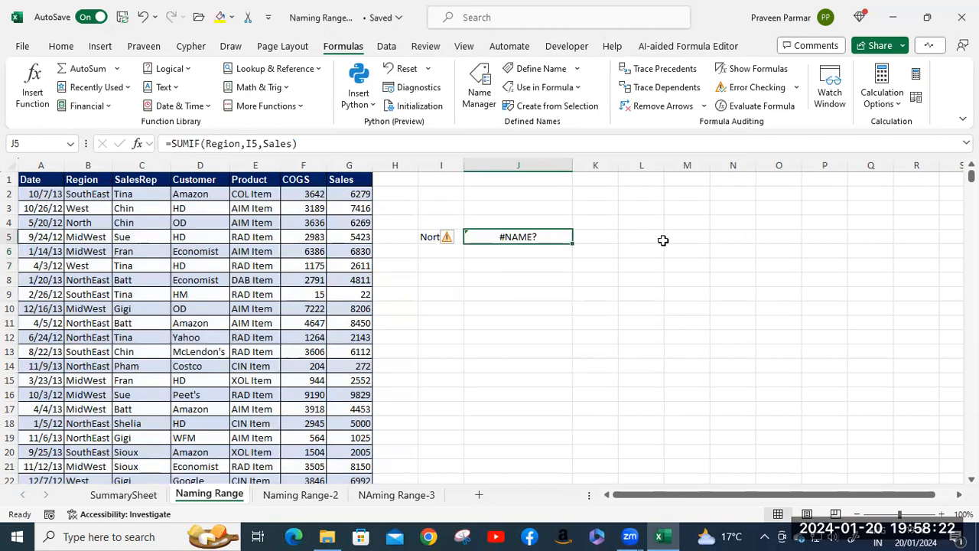
{"action": "key", "text": "Delete"}
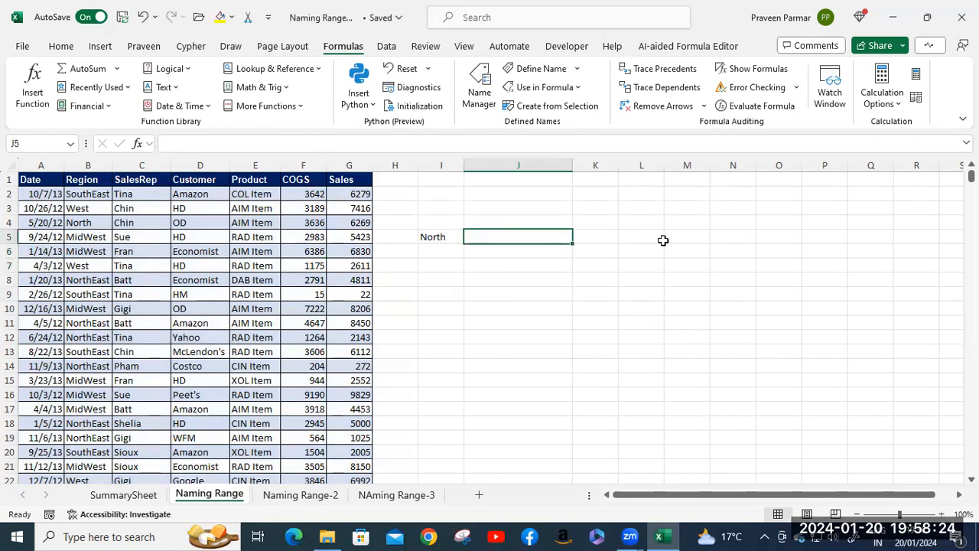
- Begin a SUMIF formula in J5 with the range reference mydata[region
{"action": "type", "text": "=sumi"}
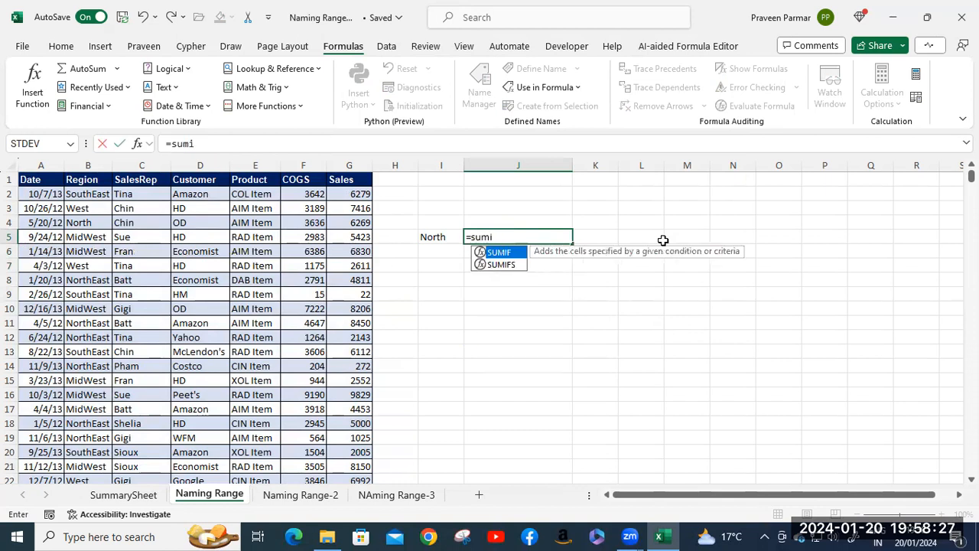
{"action": "key", "text": "Tab"}
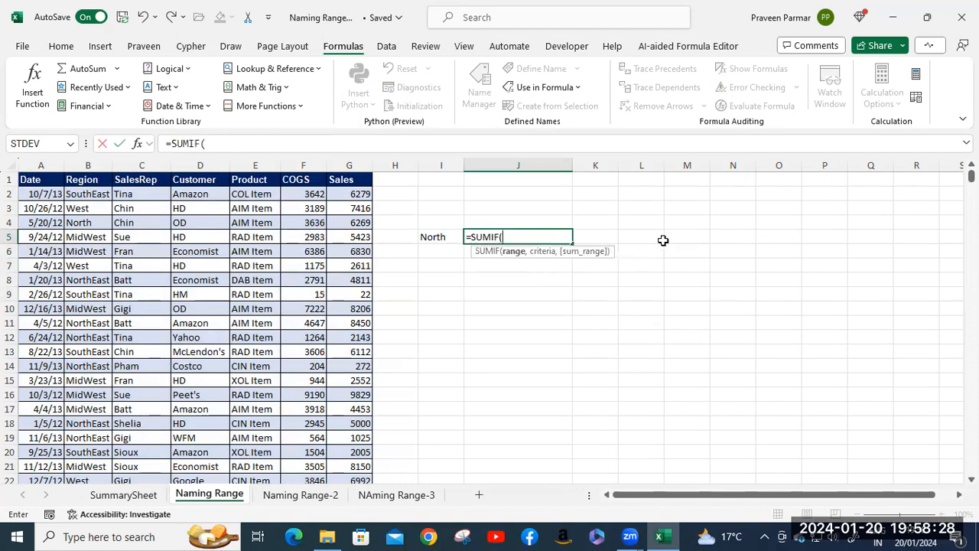
{"action": "type", "text": "myd"}
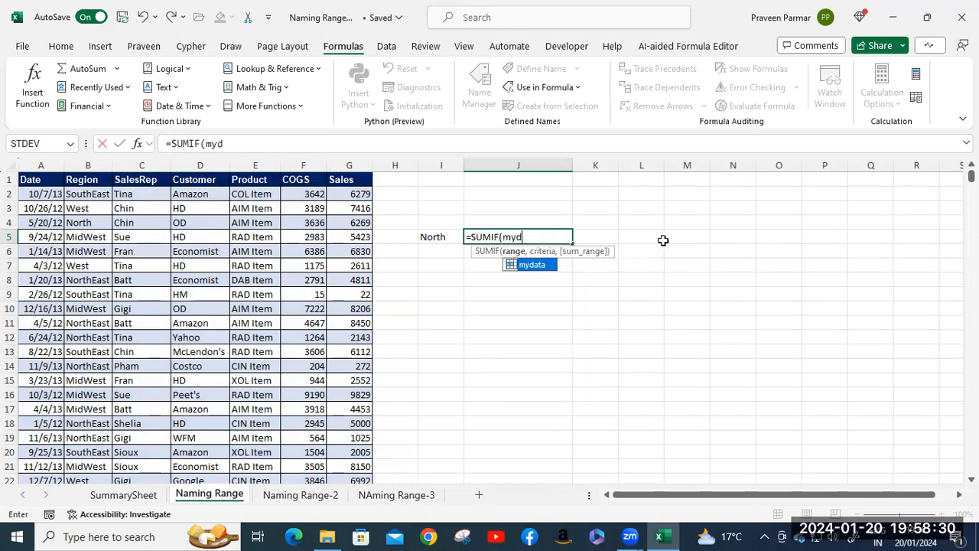
{"action": "type", "text": "ata["}
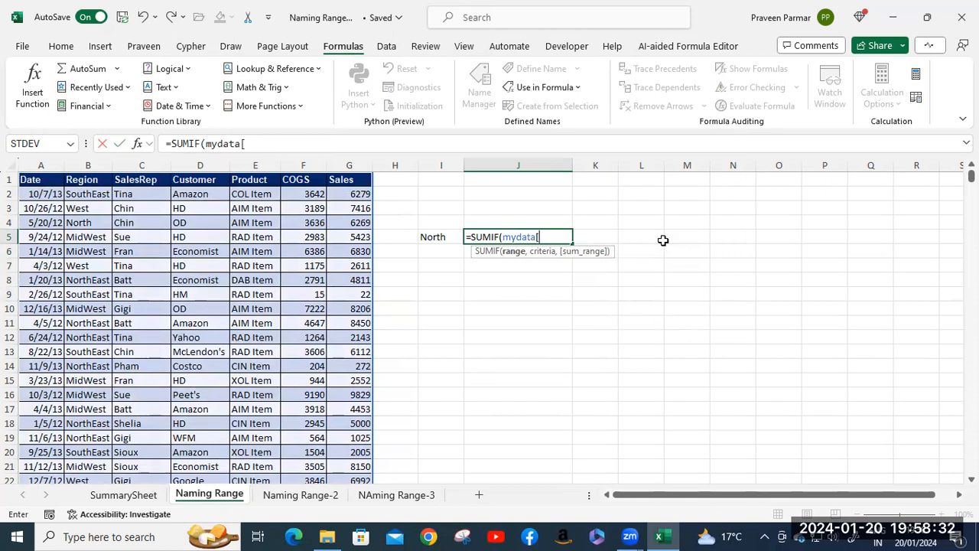
{"action": "type", "text": "region"}
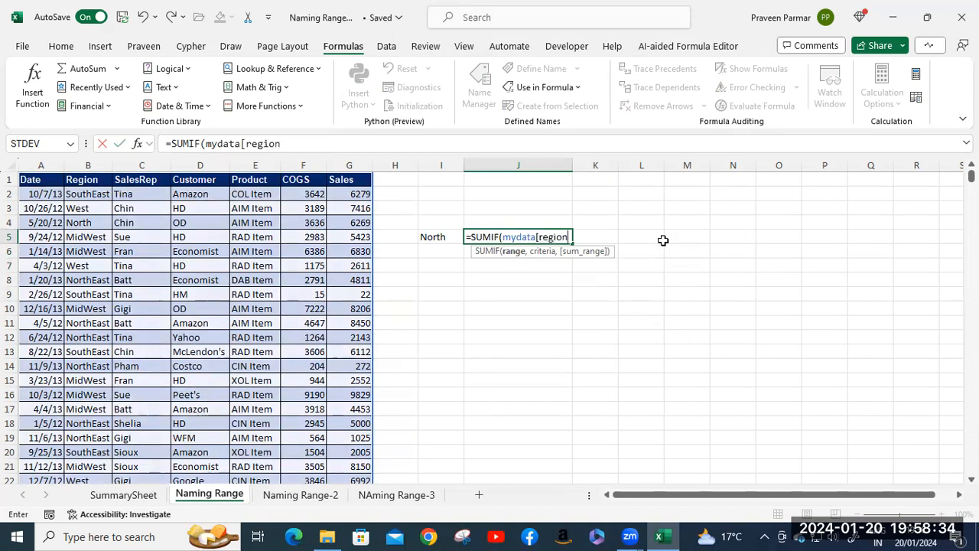
- Rewrite the column reference in the J5 formula with a capital letter, as mydata[Region]
{"action": "key", "text": "BackSpace"}
{"action": "key", "text": "BackSpace"}
{"action": "key", "text": "BackSpace"}
{"action": "key", "text": "BackSpace"}
{"action": "key", "text": "BackSpace"}
{"action": "key", "text": "BackSpace"}
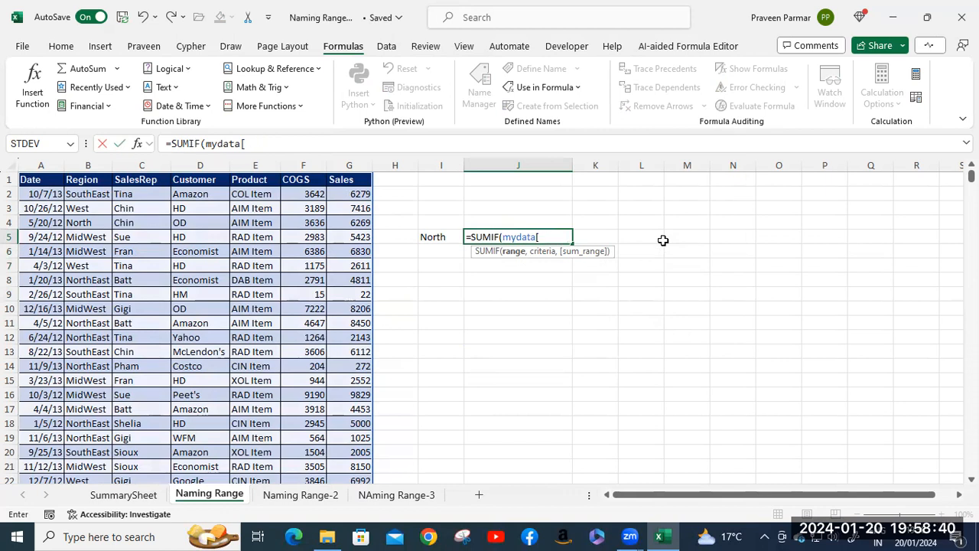
{"action": "type", "text": "Region"}
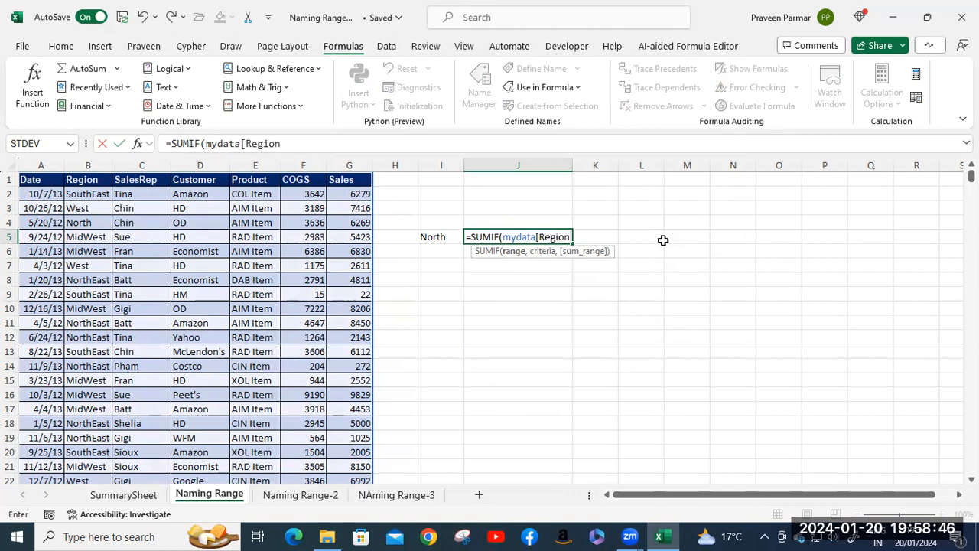
{"action": "type", "text": "]"}
- Change the range argument of the J5 formula to mydata["Region"], with the column name in double quotes
{"action": "key", "text": "BackSpace"}
{"action": "key", "text": "BackSpace"}
{"action": "key", "text": "BackSpace"}
{"action": "key", "text": "BackSpace"}
{"action": "key", "text": "BackSpace"}
{"action": "key", "text": "BackSpace"}
{"action": "key", "text": "BackSpace"}
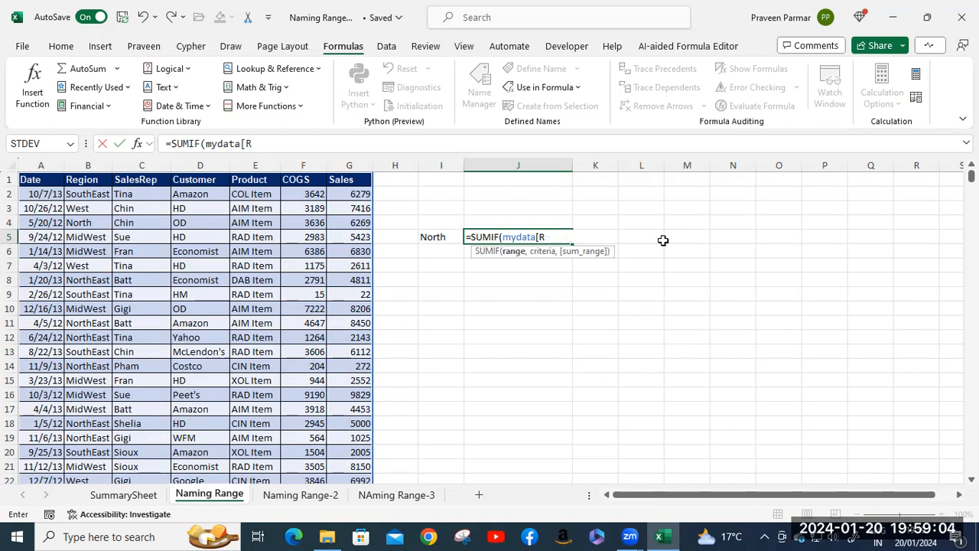
{"action": "type", "text": "\"Regio"}
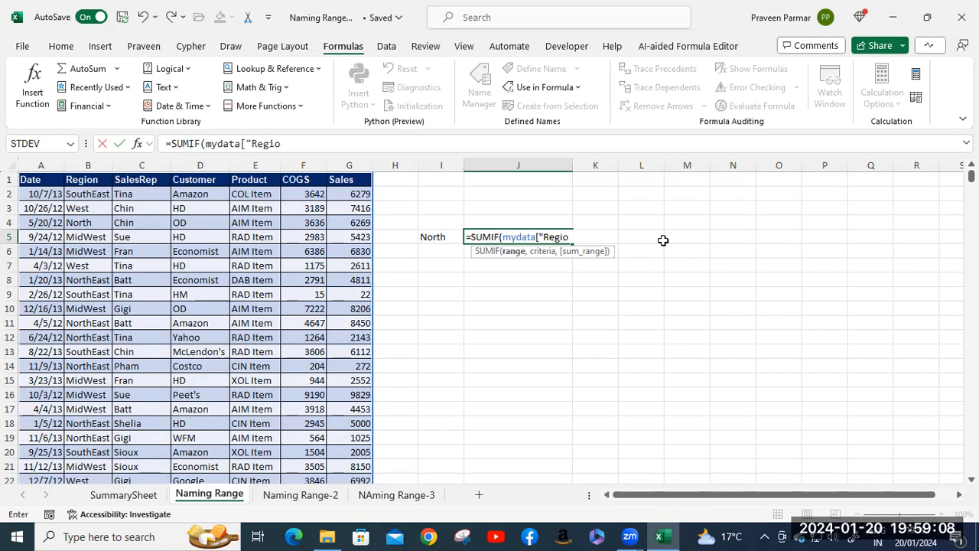
{"action": "type", "text": "n\"],"}
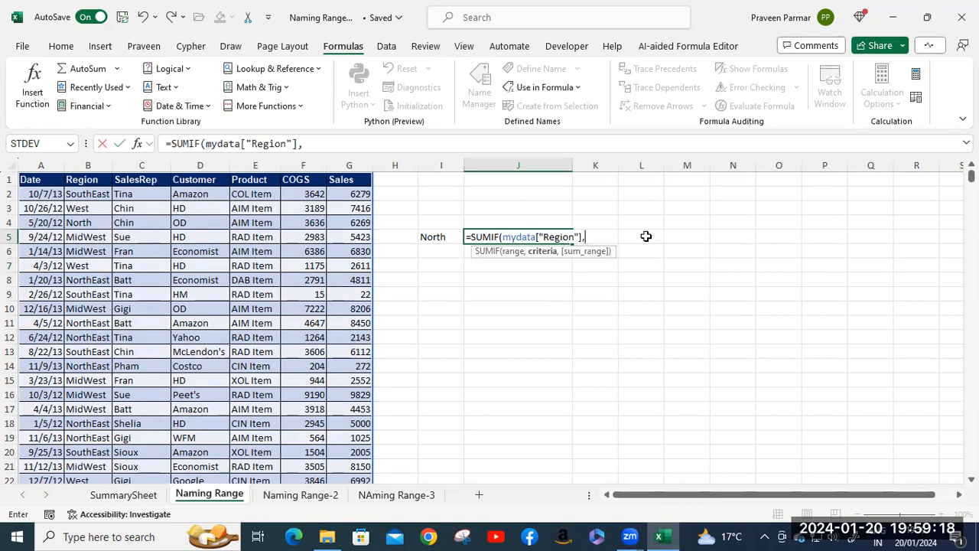
- Try to complete the J5 formula with criterion I5 and sum range mydata["Sales"]
{"action": "left_click", "coordinate": [442, 236]}
{"action": "type", "text": ",mydata"}
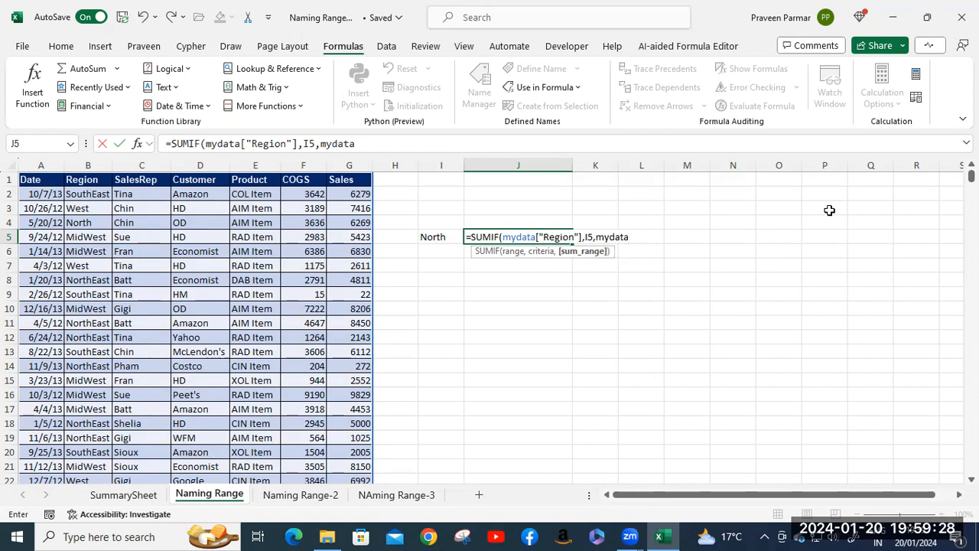
{"action": "type", "text": "["}
{"action": "type", "text": "'"}
{"action": "type", "text": "\""}
{"action": "type", "text": "Sales"}
{"action": "type", "text": "\"]"}
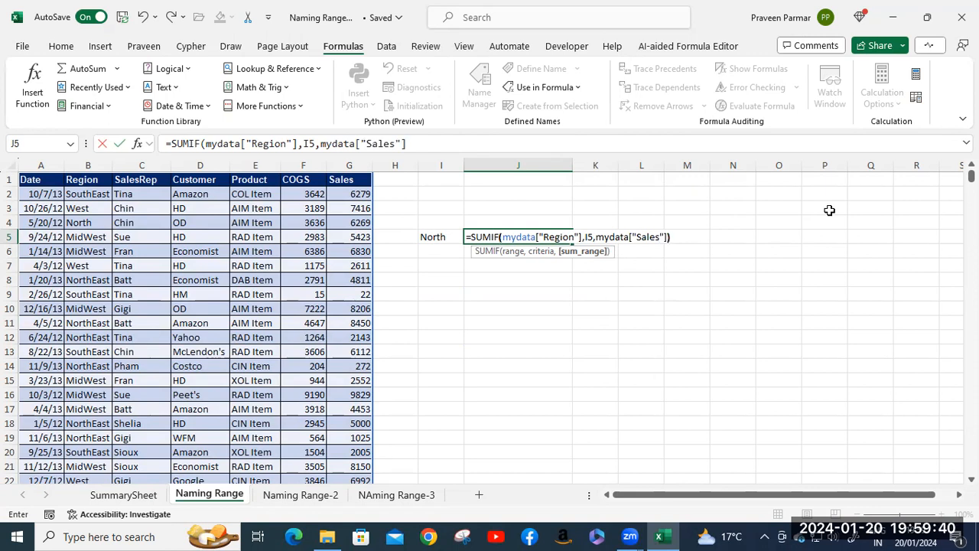
{"action": "type", "text": ")"}
{"action": "key", "text": "Return"}
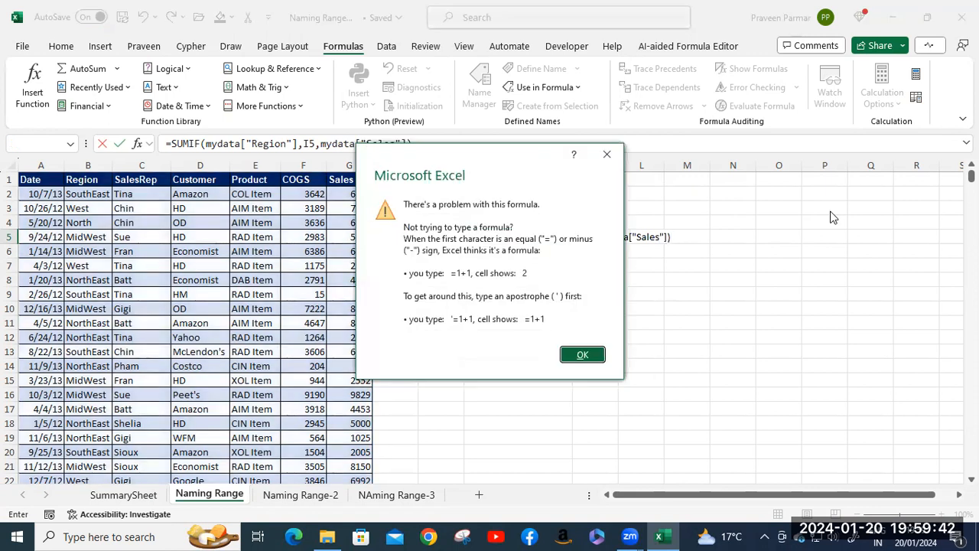
{"action": "left_click", "coordinate": [580, 355]}
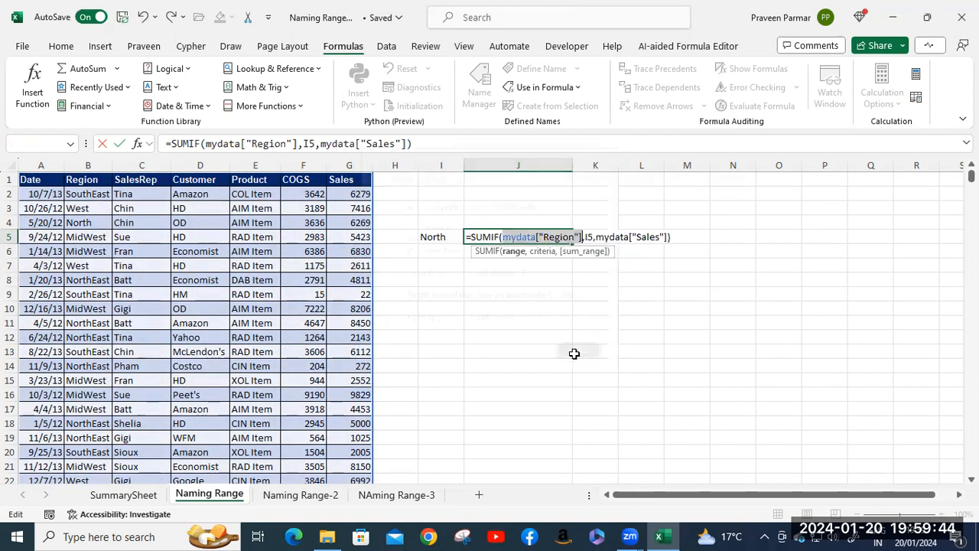
- Cut the J5 formula back to =SUMIF(mydata by removing the column references and the criterion
{"action": "left_click", "coordinate": [559, 237]}
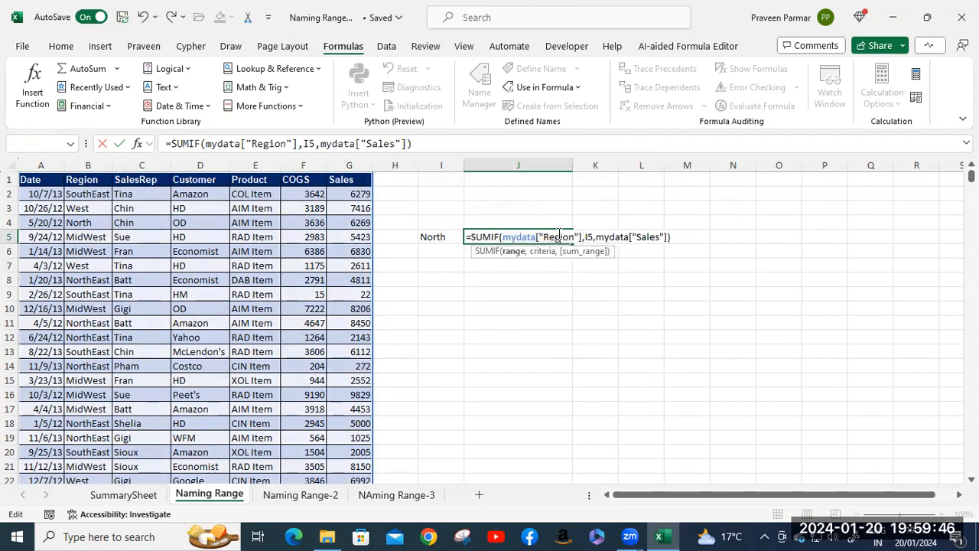
{"action": "left_click_drag", "start_coordinate": [537, 237], "coordinate": [582, 235]}
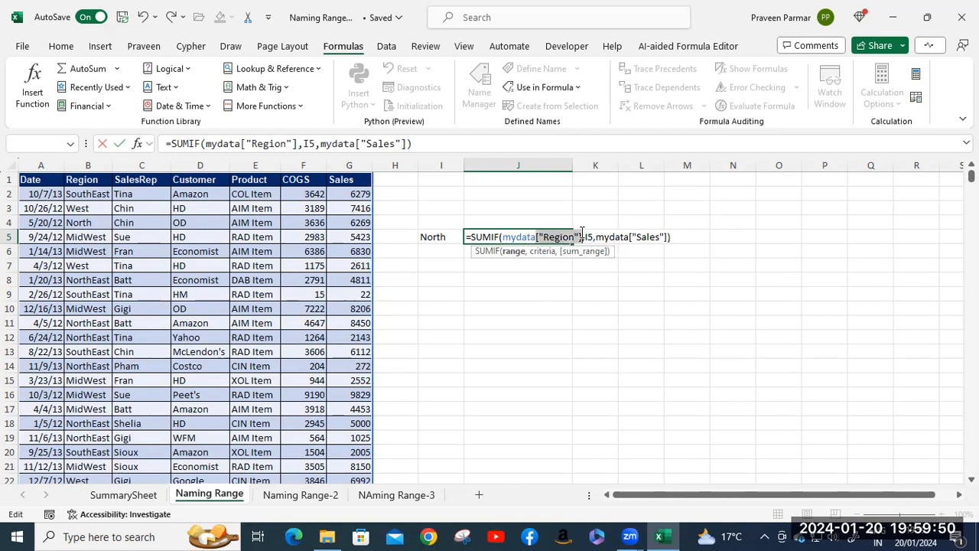
{"action": "key", "text": "Delete"}
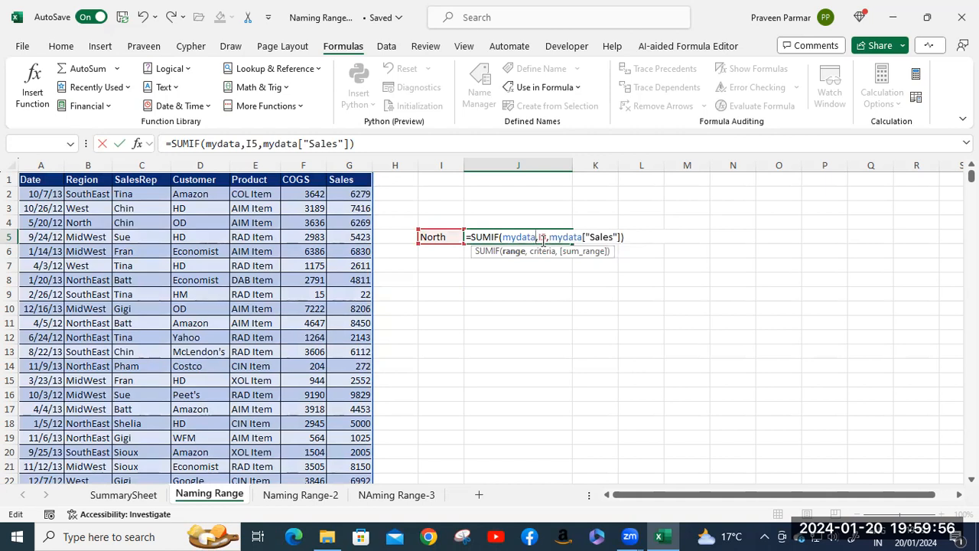
{"action": "left_click_drag", "start_coordinate": [538, 238], "coordinate": [624, 236]}
{"action": "key", "text": "Delete"}
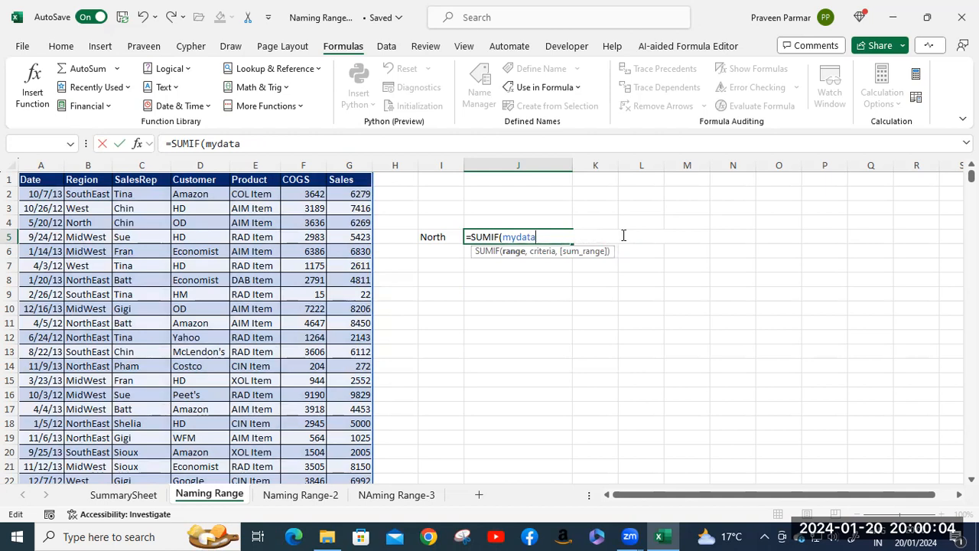
{"action": "type", "text": "re"}
{"action": "key", "text": "BackSpace"}
{"action": "key", "text": "BackSpace"}
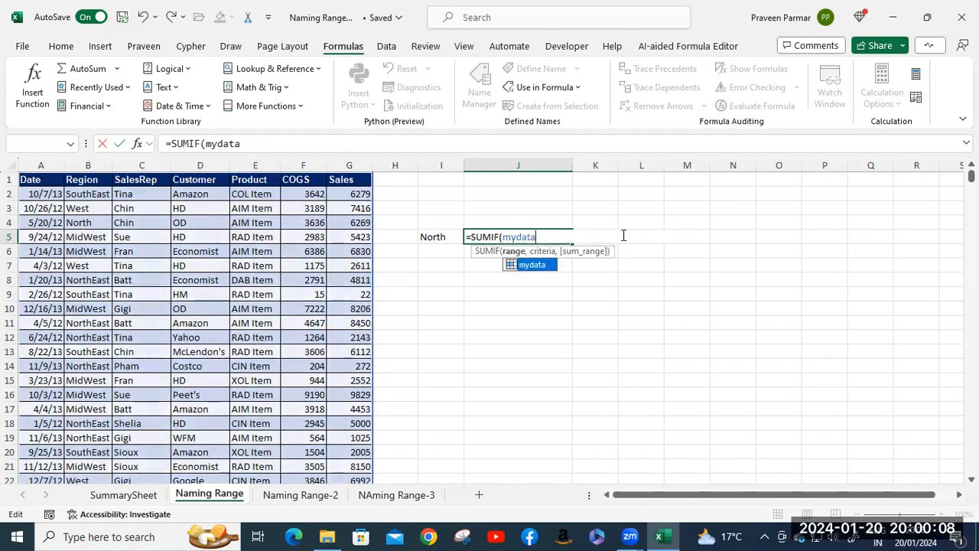
{"action": "key", "text": "Escape"}
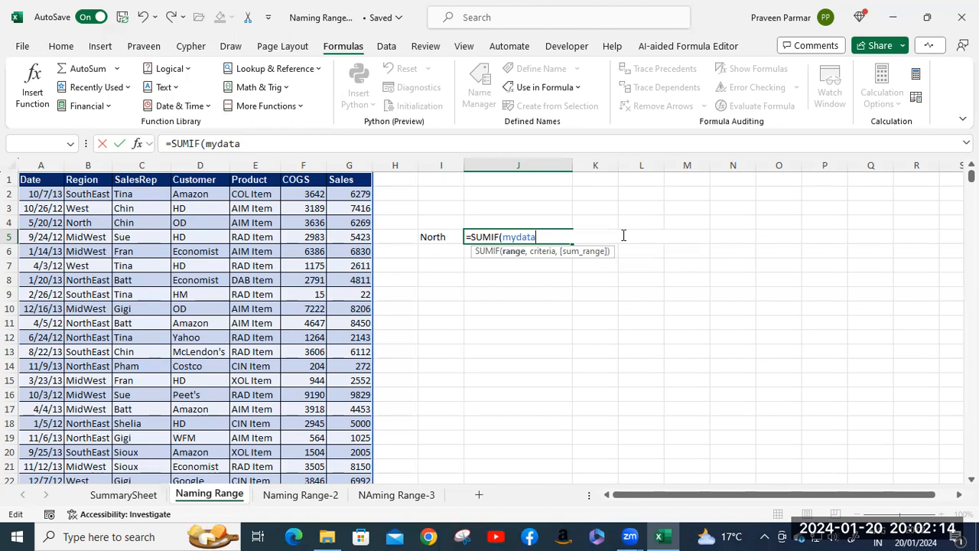
- Remove the rest of the unfinished SUMIF formula and leave cell J5 empty
{"action": "key", "text": "BackSpace"}
{"action": "key", "text": "BackSpace"}
{"action": "key", "text": "BackSpace"}
{"action": "key", "text": "BackSpace"}
{"action": "key", "text": "BackSpace"}
{"action": "key", "text": "BackSpace"}
{"action": "key", "text": "BackSpace"}
{"action": "key", "text": "BackSpace"}
{"action": "key", "text": "BackSpace"}
{"action": "key", "text": "BackSpace"}
{"action": "key", "text": "BackSpace"}
{"action": "key", "text": "BackSpace"}
{"action": "key", "text": "BackSpace"}
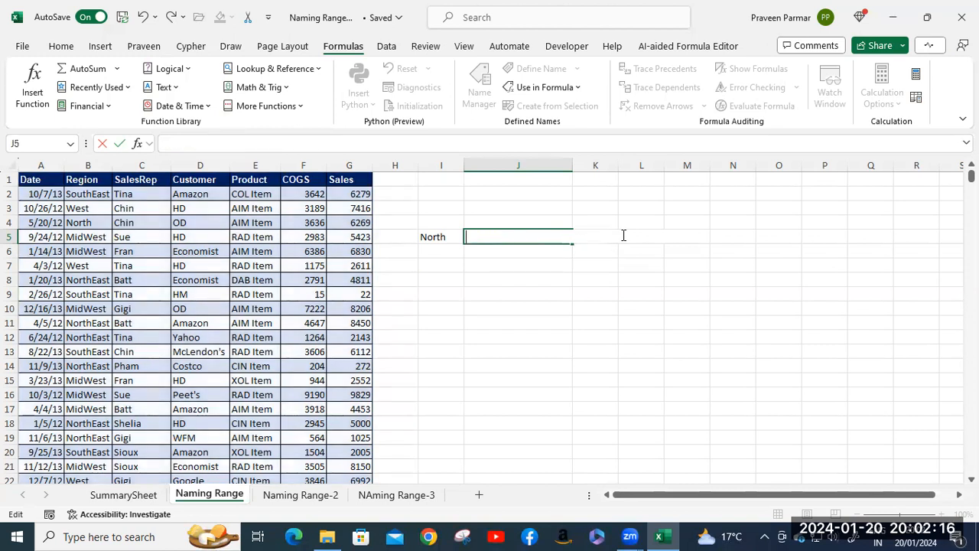
{"action": "left_click", "coordinate": [509, 277]}
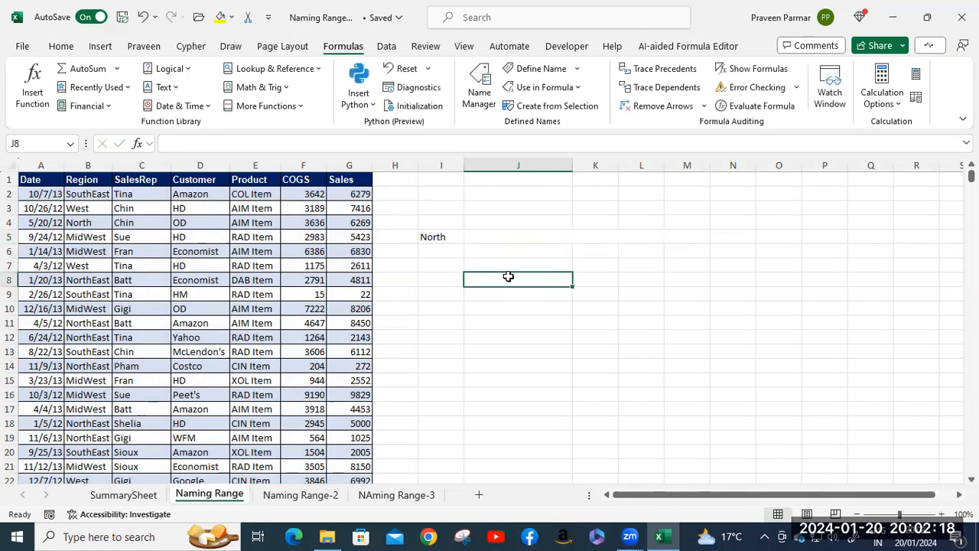
- Select the named range mydata to examine which cells it covers
{"action": "left_click", "coordinate": [499, 236]}
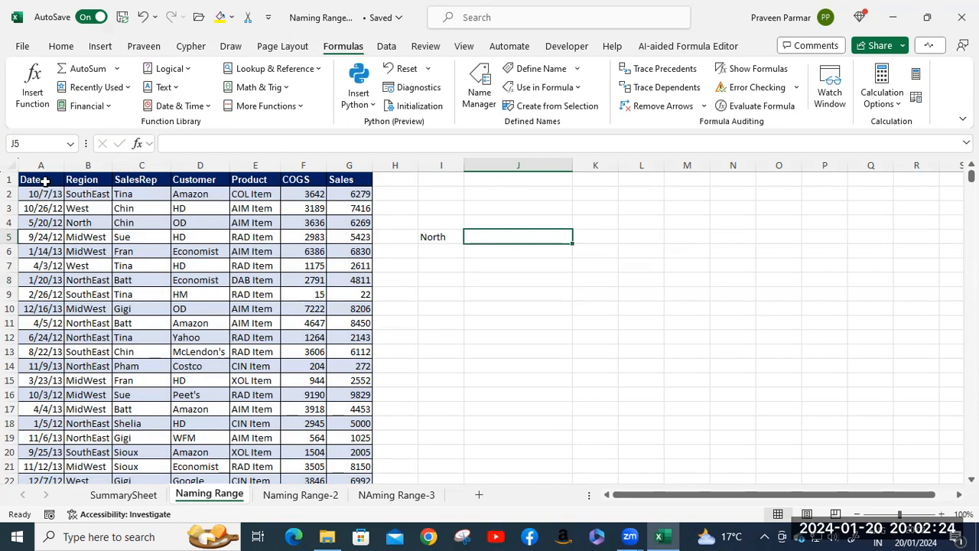
{"action": "left_click", "coordinate": [71, 143]}
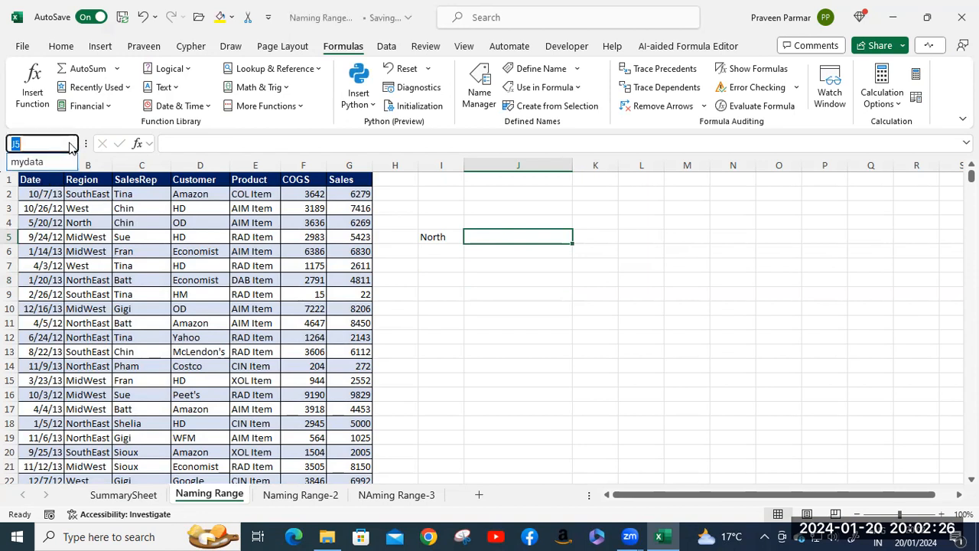
{"action": "left_click", "coordinate": [48, 163]}
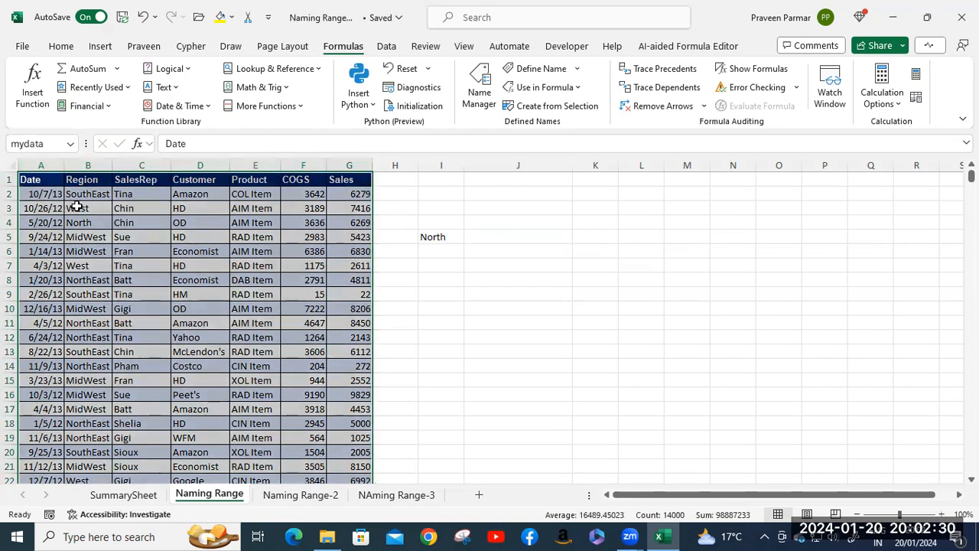
{"action": "left_click", "coordinate": [74, 149]}
{"action": "left_click", "coordinate": [74, 149]}
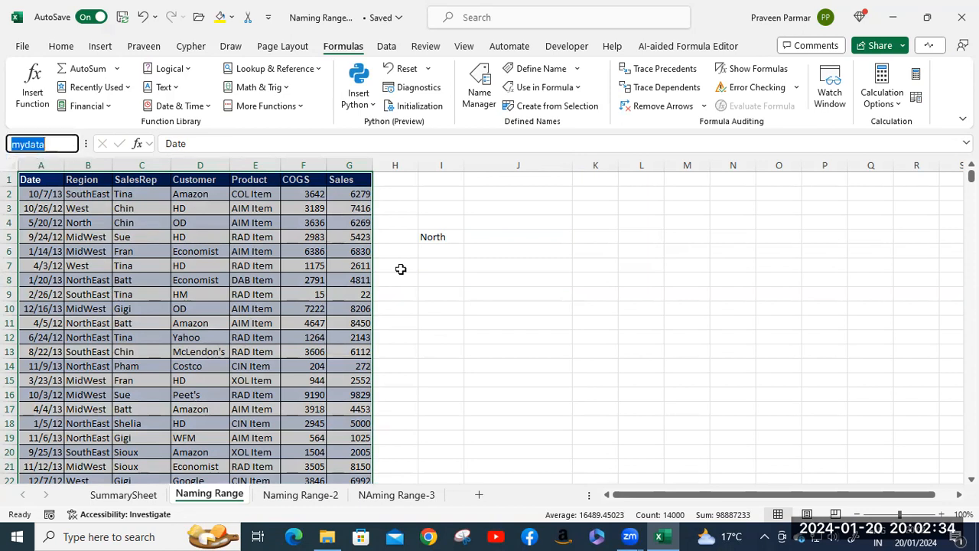
- Convert the data range A1:G2000 into an Excel table, using the first row as headers
{"action": "left_click", "coordinate": [473, 276]}
{"action": "left_click", "coordinate": [28, 184]}
{"action": "key", "text": "ctrl+a"}
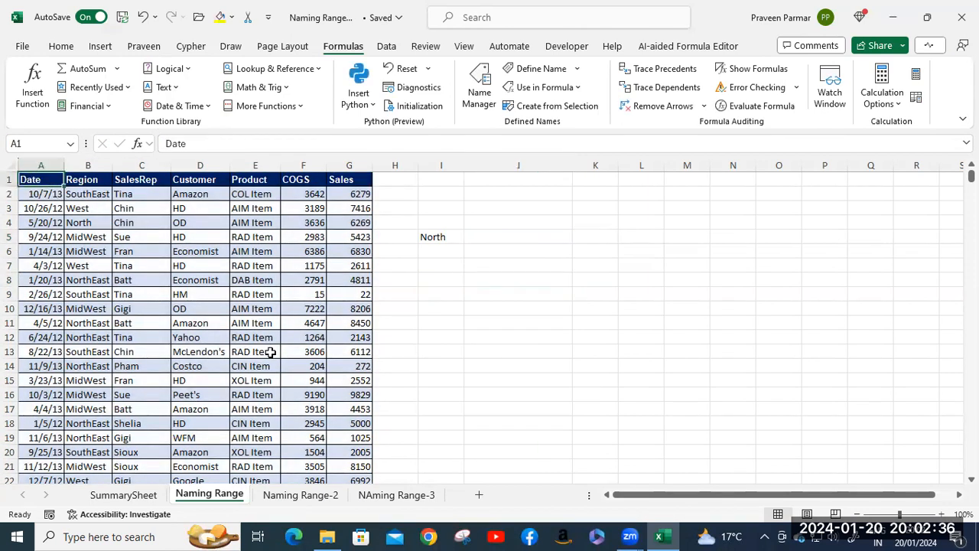
{"action": "key", "text": "ctrl+shift+Right"}
{"action": "key", "text": "ctrl+shift+Down"}
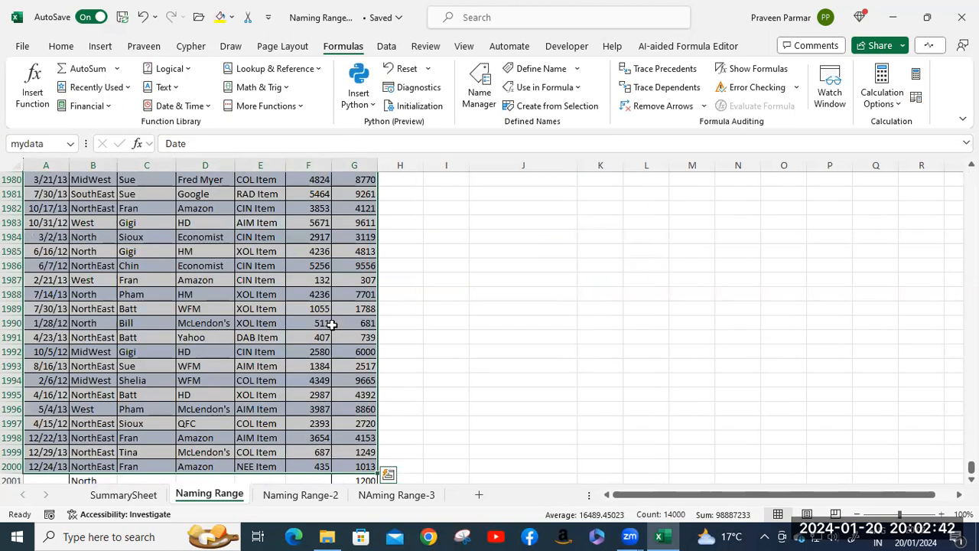
{"action": "key", "text": "ctrl+t"}
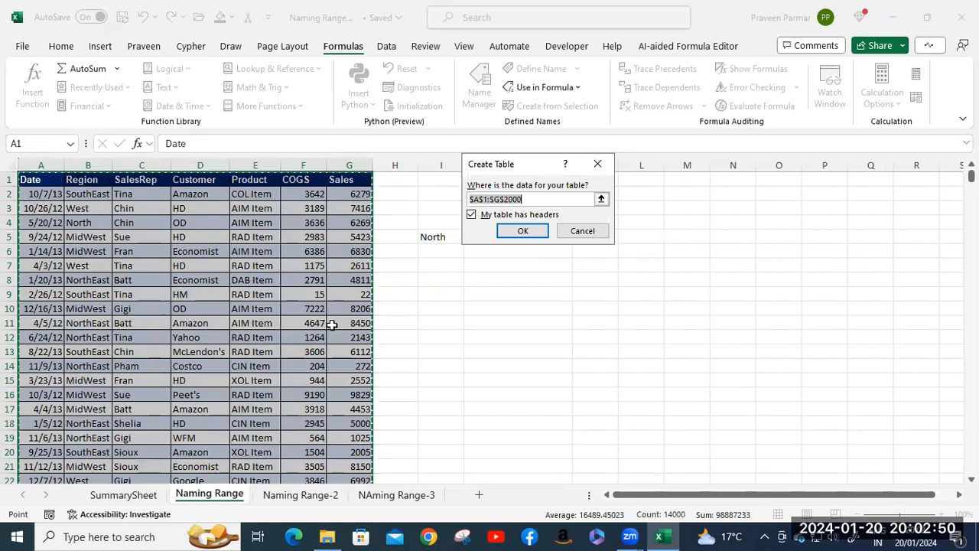
{"action": "left_click", "coordinate": [523, 230]}
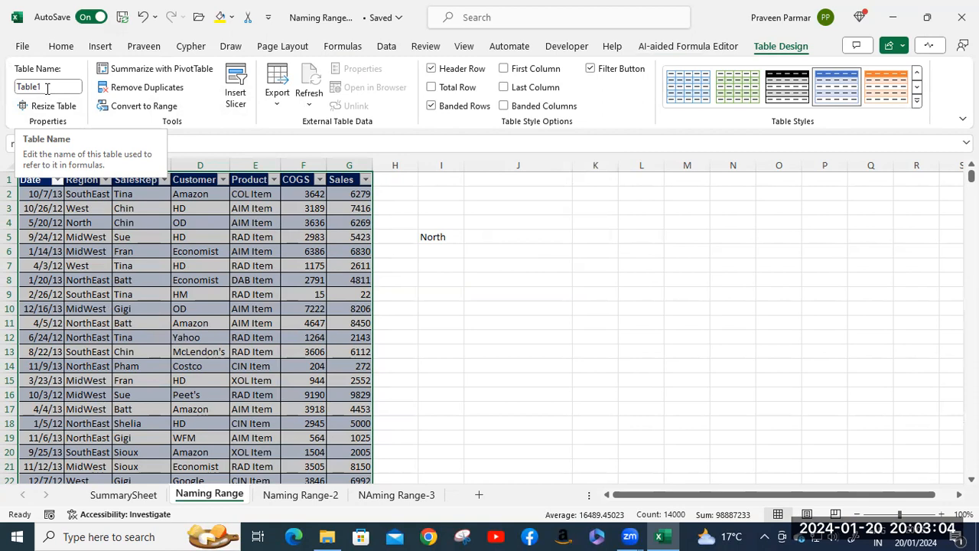
- Begin a SUMIF formula in J5 and start entering the table name as its range
{"action": "left_click", "coordinate": [496, 237]}
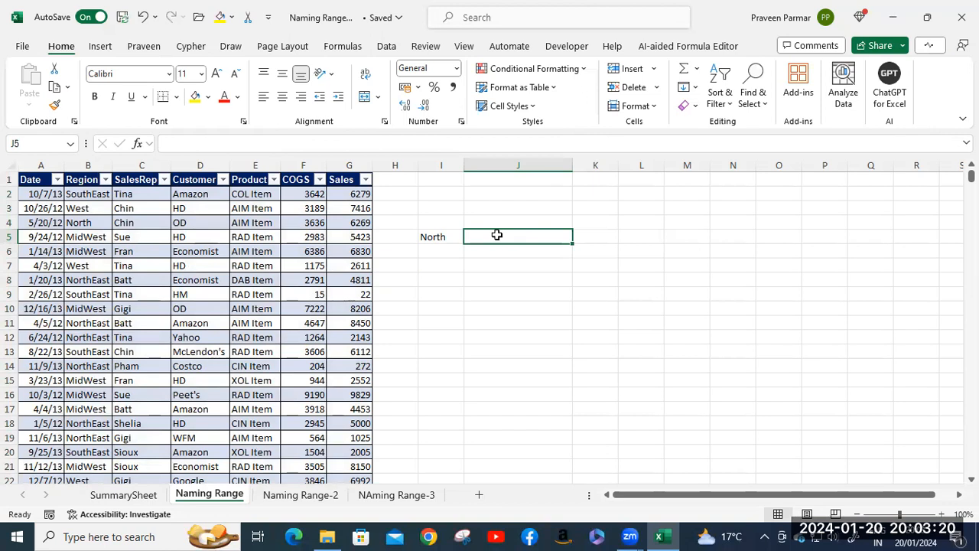
{"action": "type", "text": "="}
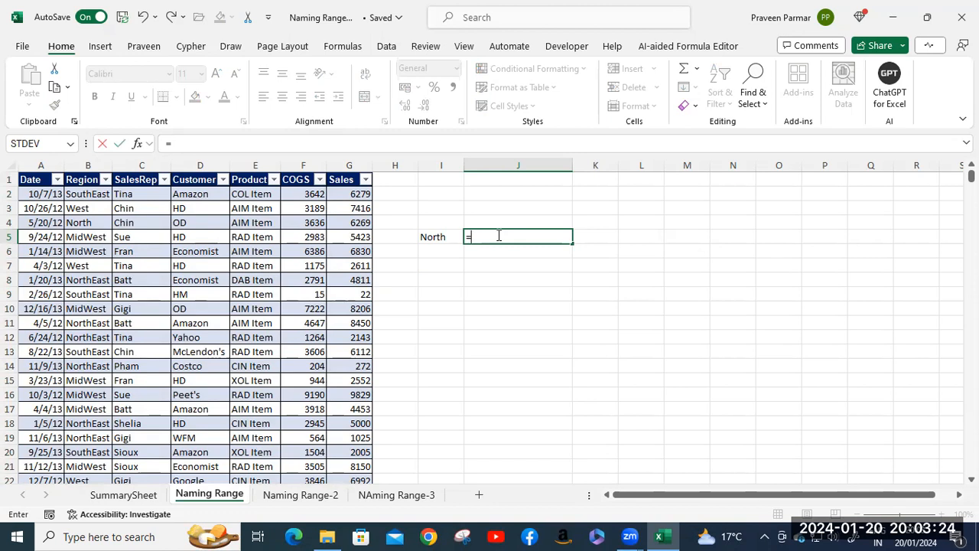
{"action": "type", "text": "sumif"}
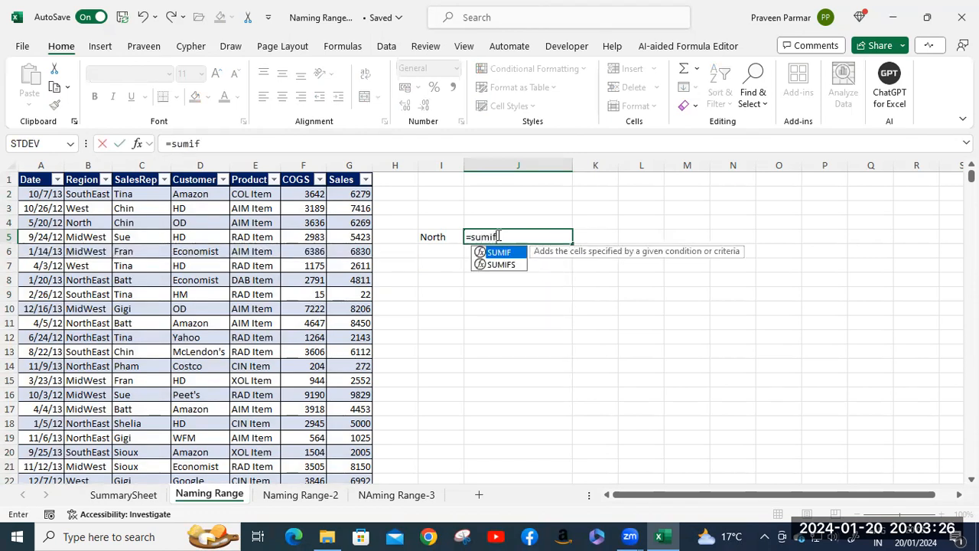
{"action": "key", "text": "Tab"}
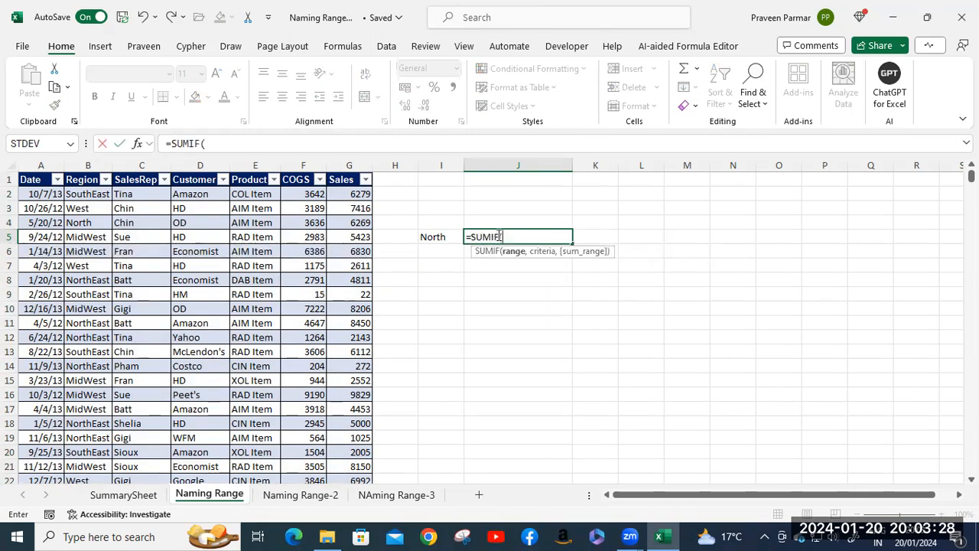
{"action": "type", "text": "ta"}
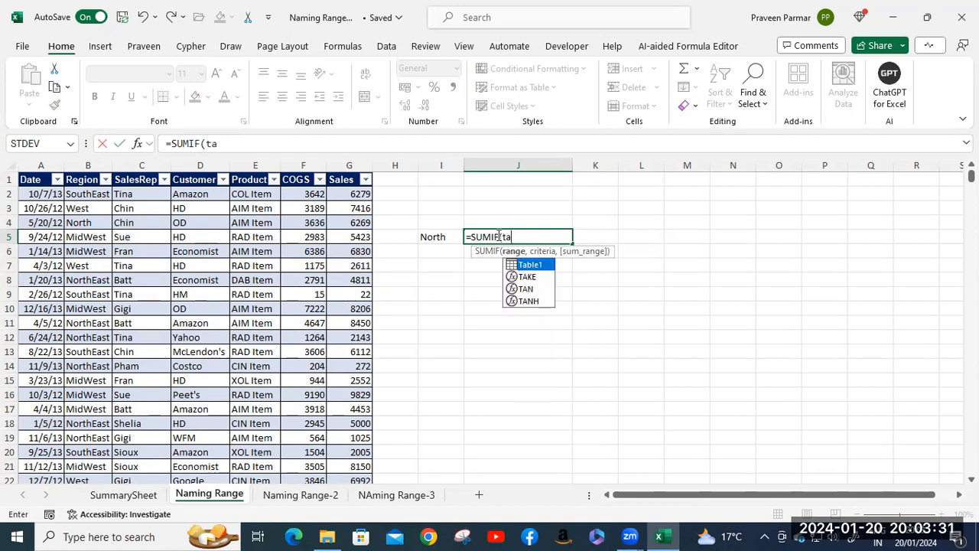
- Set the range argument of the SUMIF formula in J5 to Table1[Region]
{"action": "key", "text": "Tab"}
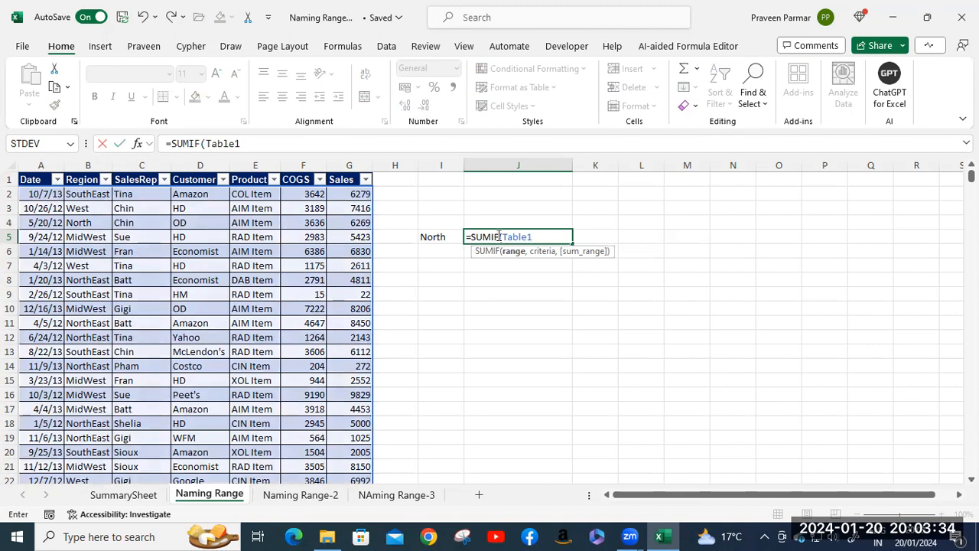
{"action": "type", "text": "["}
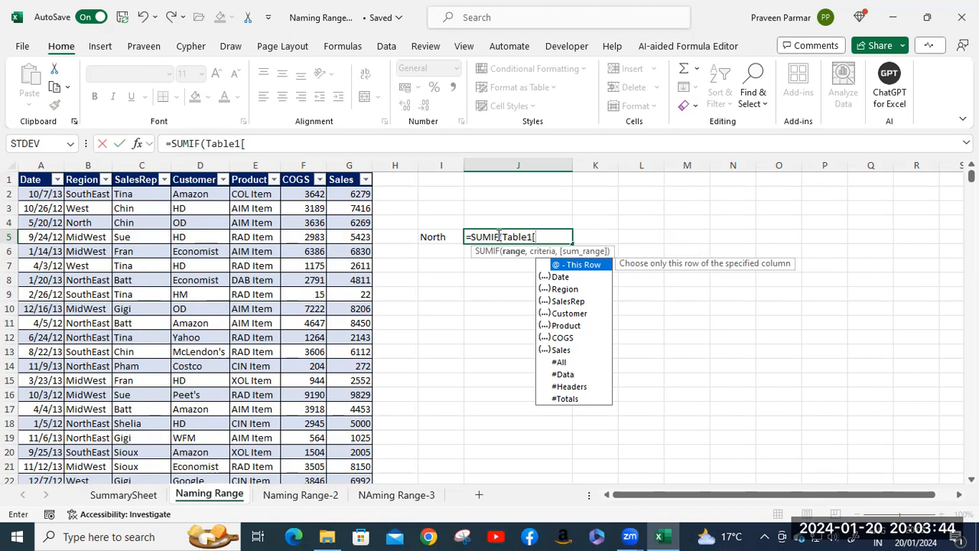
{"action": "key", "text": "Down"}
{"action": "key", "text": "Down"}
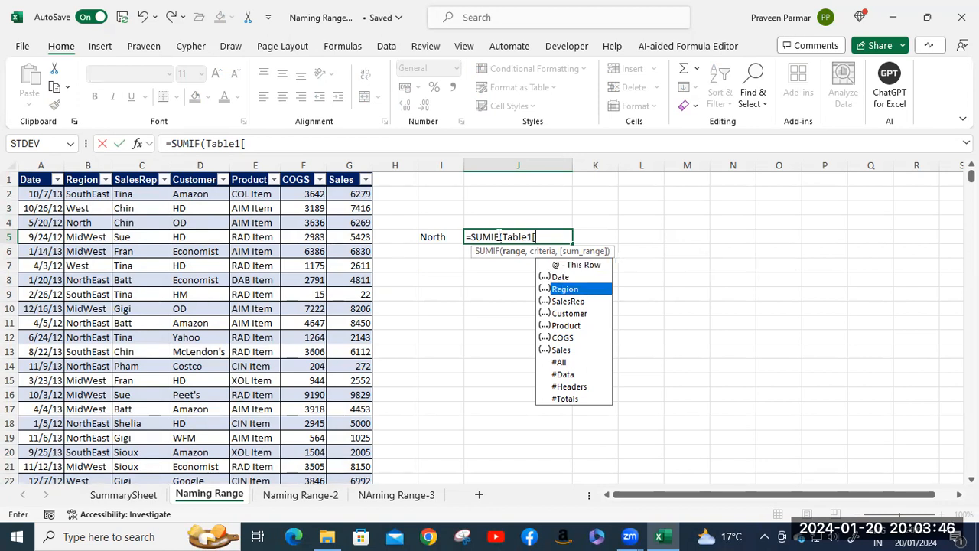
{"action": "key", "text": "Tab"}
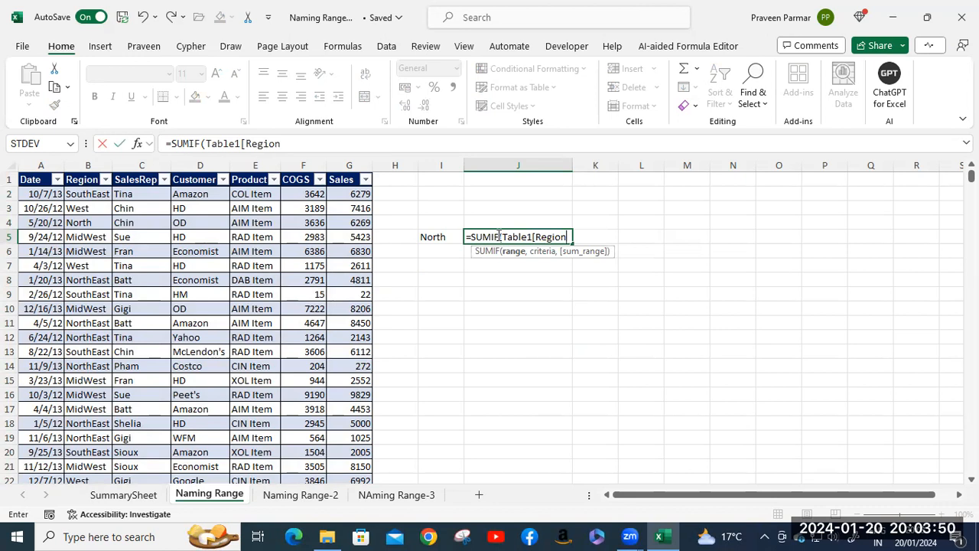
{"action": "type", "text": "]"}
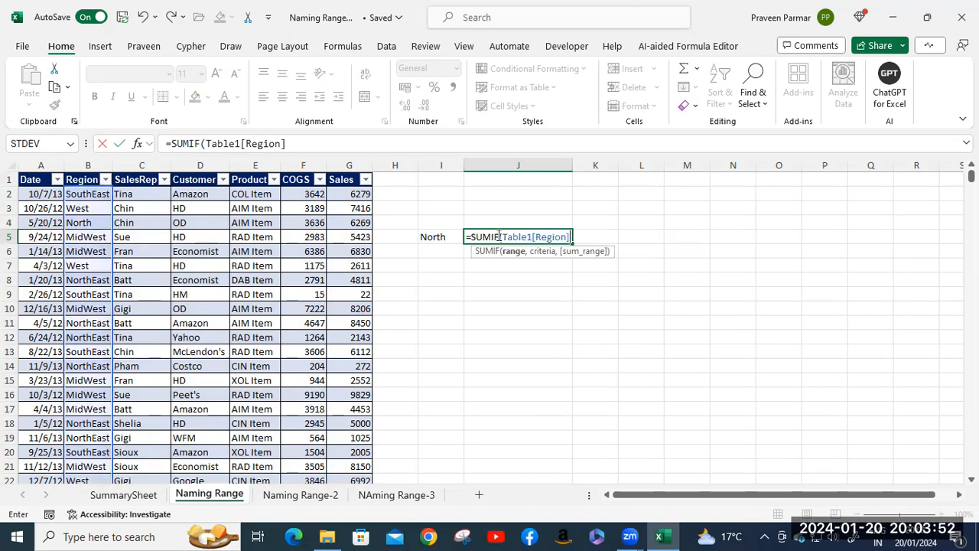
{"action": "type", "text": ","}
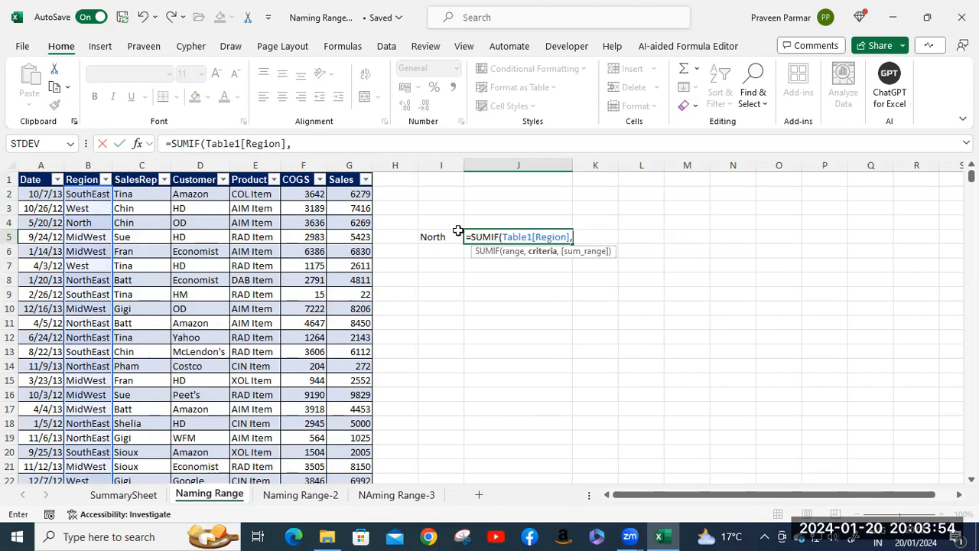
- Complete the SUMIF formula in J5 with I5 as the criteria and Table1[Sales] as the sum range
{"action": "left_click", "coordinate": [433, 236]}
{"action": "type", "text": ","}
{"action": "type", "text": "Table1"}
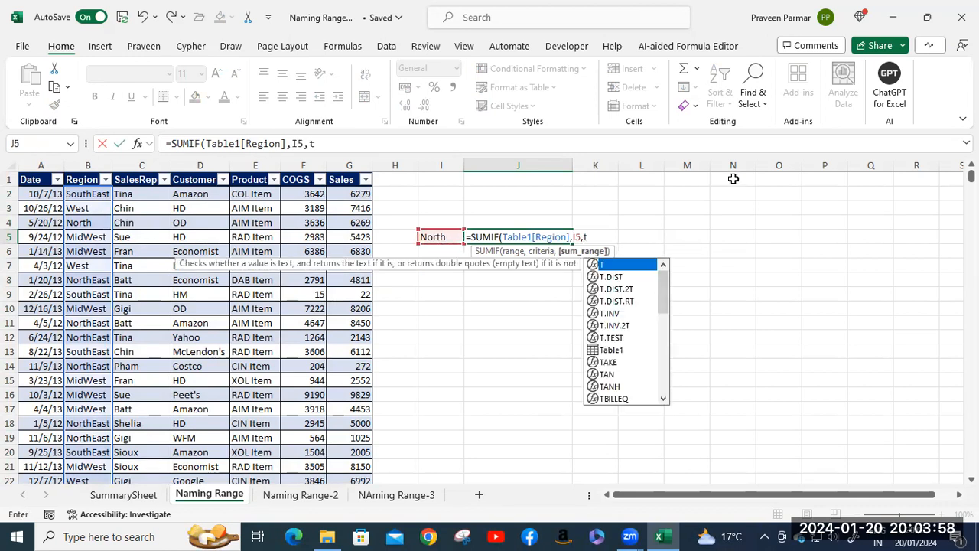
{"action": "type", "text": "["}
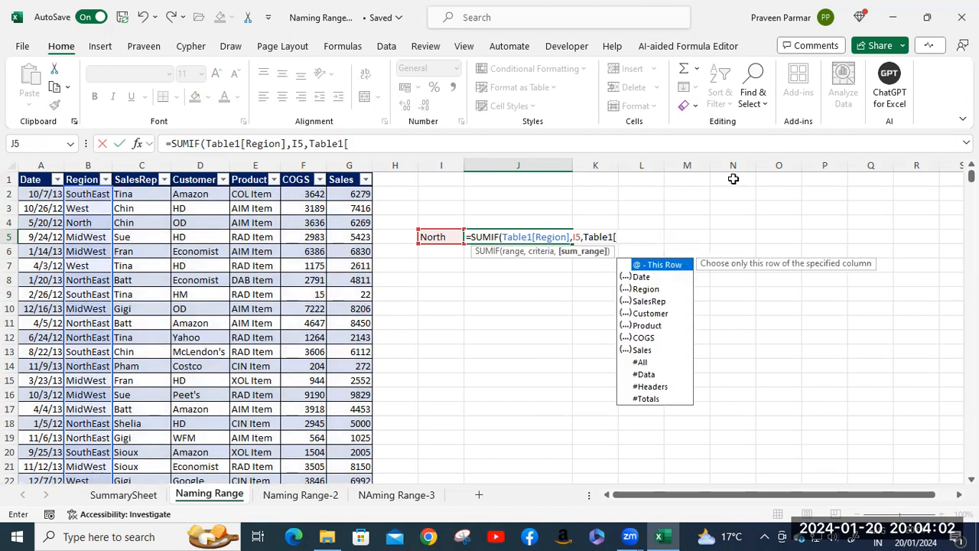
{"action": "key", "text": "Down"}
{"action": "key", "text": "Down"}
{"action": "key", "text": "Down"}
{"action": "key", "text": "Down"}
{"action": "key", "text": "Down"}
{"action": "key", "text": "Down"}
{"action": "key", "text": "Down"}
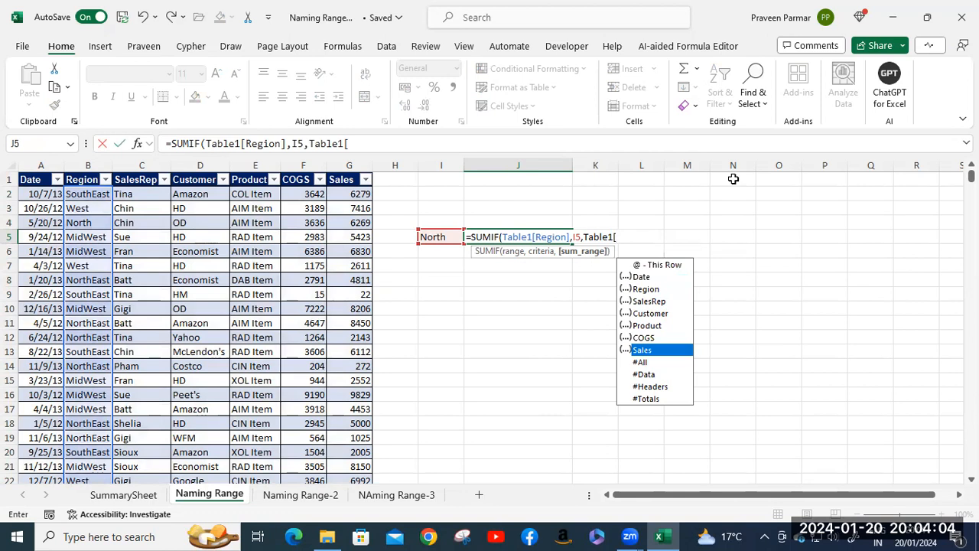
{"action": "key", "text": "Tab"}
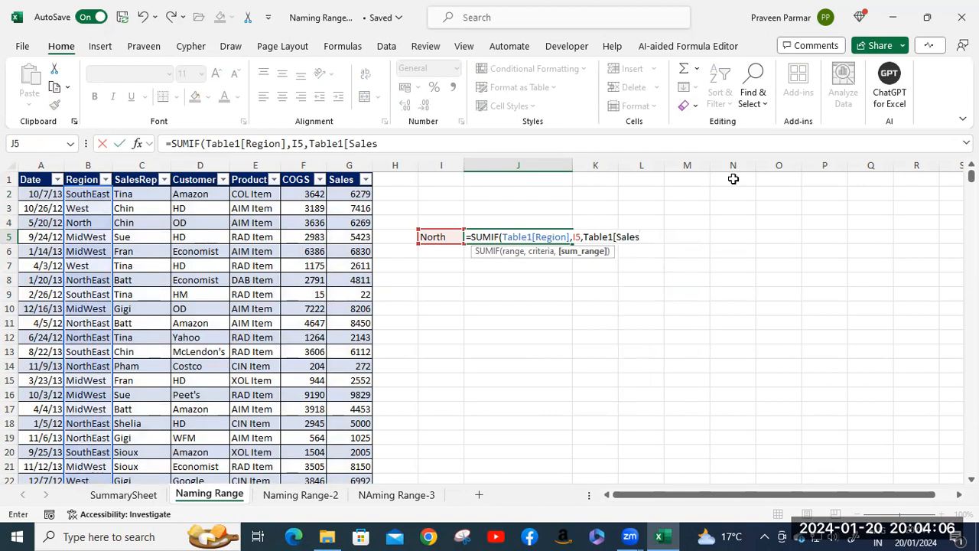
{"action": "type", "text": "]"}
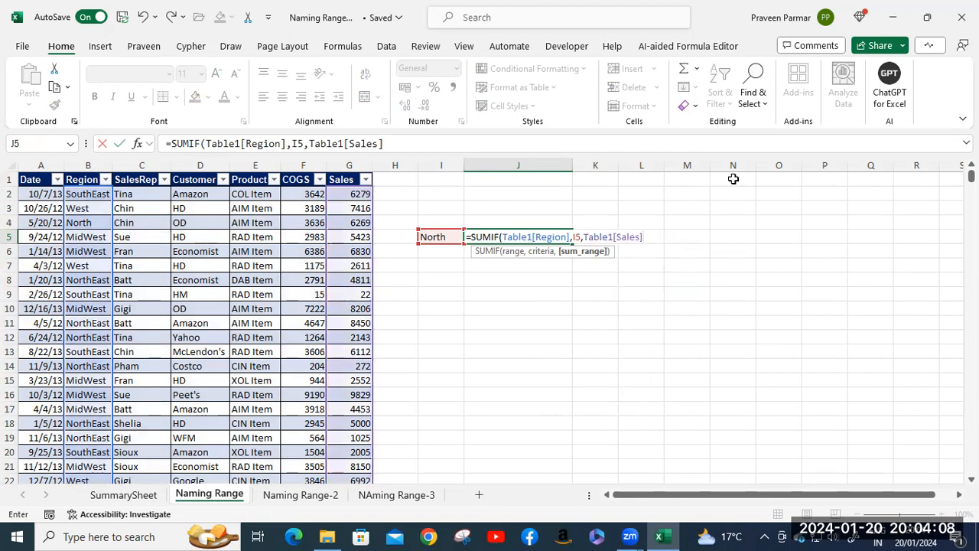
{"action": "type", "text": "))"}
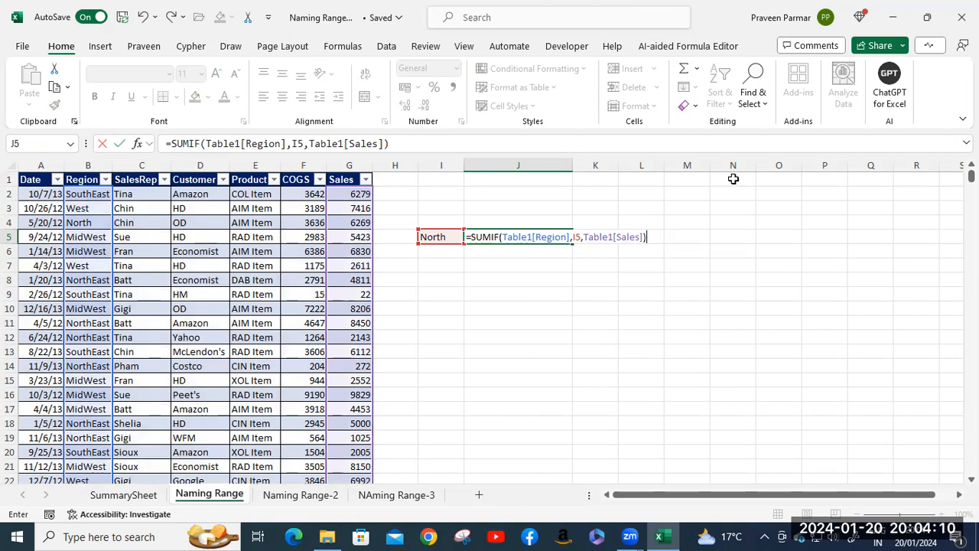
{"action": "key", "text": "Return"}
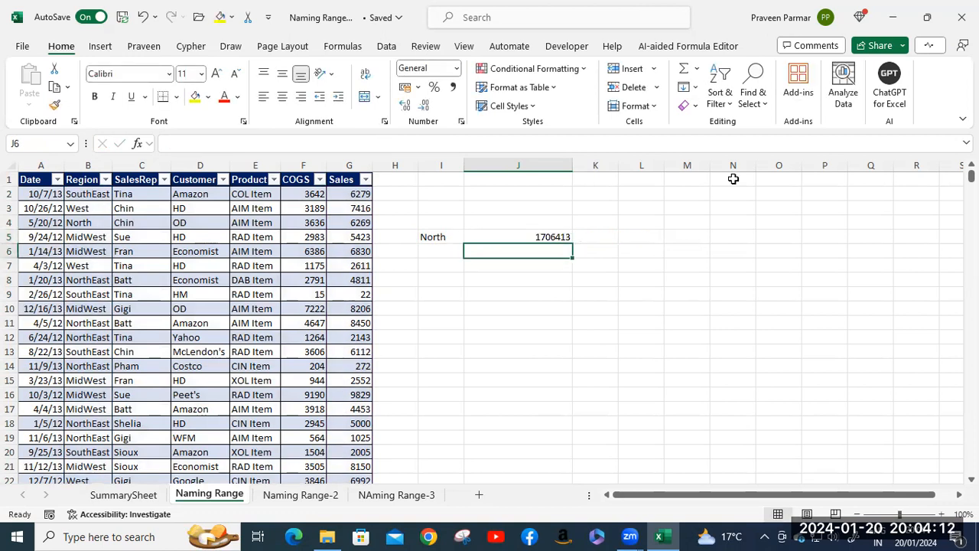
- Inspect how far down the sheet the Region and Sales ranges of the J5 formula extend
{"action": "left_click", "coordinate": [518, 235]}
{"action": "double_click", "coordinate": [518, 236]}
{"action": "scroll", "coordinate": [255, 329], "scroll_direction": "down", "scroll_amount": 7}
{"action": "scroll", "coordinate": [255, 329], "scroll_direction": "down", "scroll_amount": 20}
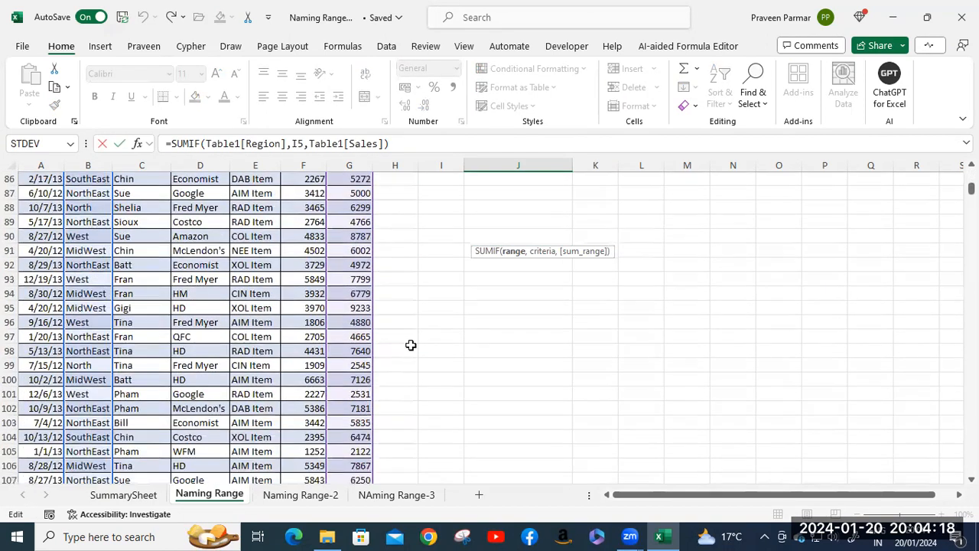
{"action": "scroll", "coordinate": [411, 345], "scroll_direction": "down", "scroll_amount": 1}
{"action": "left_click_drag", "start_coordinate": [971, 188], "coordinate": [971, 467]}
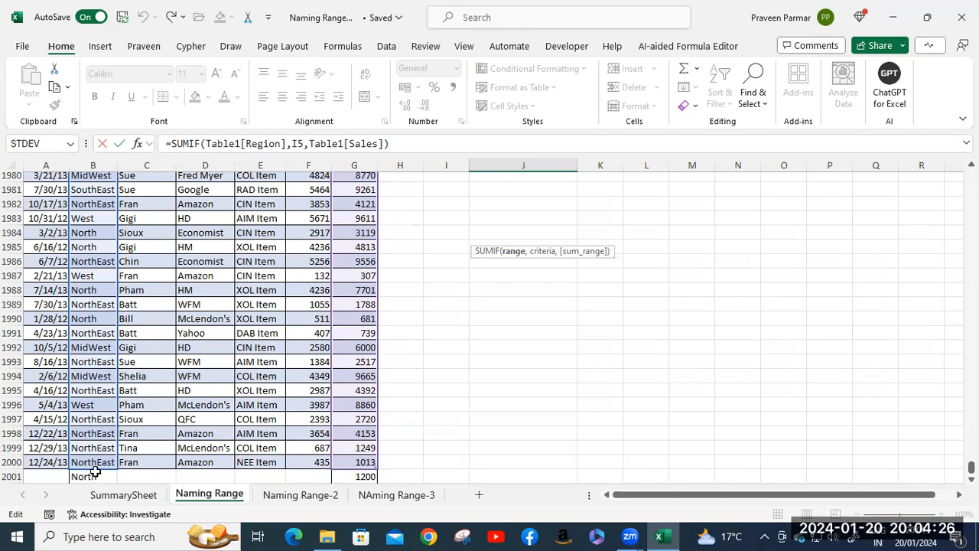
- Enter the date 12/27/13 in cell A2001, in the row directly below the table, keeping the existing region
{"action": "left_click", "coordinate": [51, 479]}
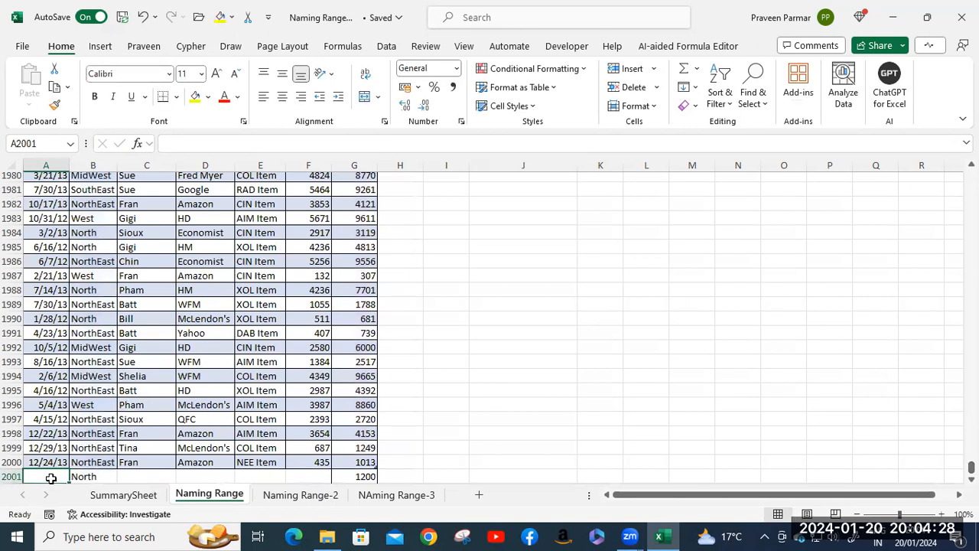
{"action": "scroll", "coordinate": [562, 316], "scroll_direction": "up", "scroll_amount": 4}
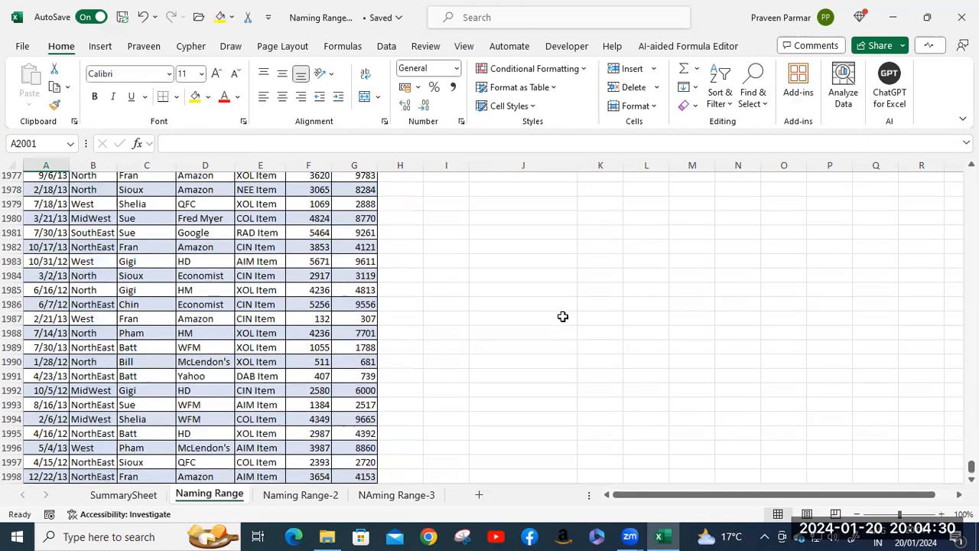
{"action": "mouse_move", "coordinate": [971, 465]}
{"action": "left_mouse_down"}
{"action": "mouse_move", "coordinate": [971, 176]}
{"action": "mouse_move", "coordinate": [971, 465]}
{"action": "left_mouse_up"}
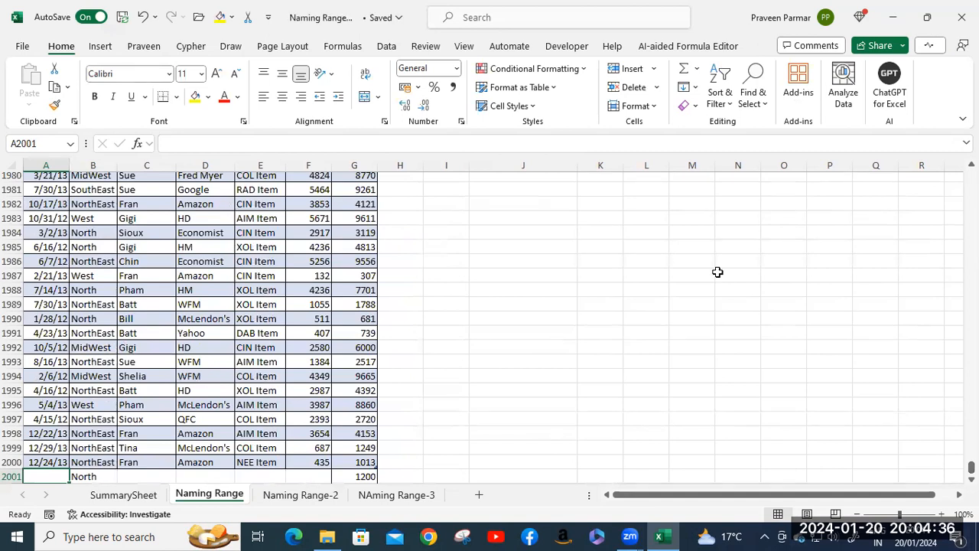
{"action": "left_click_drag", "start_coordinate": [971, 465], "coordinate": [971, 176]}
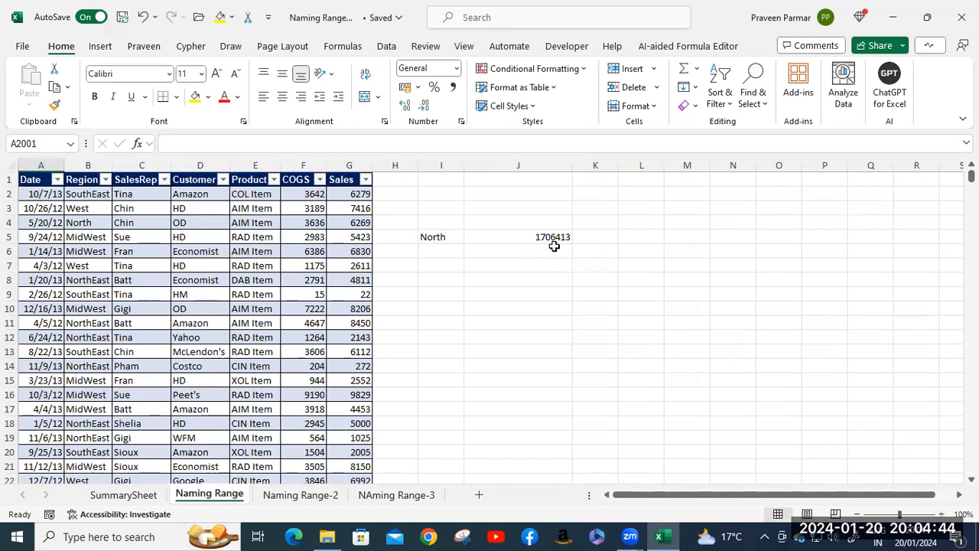
{"action": "left_click_drag", "start_coordinate": [971, 176], "coordinate": [971, 467]}
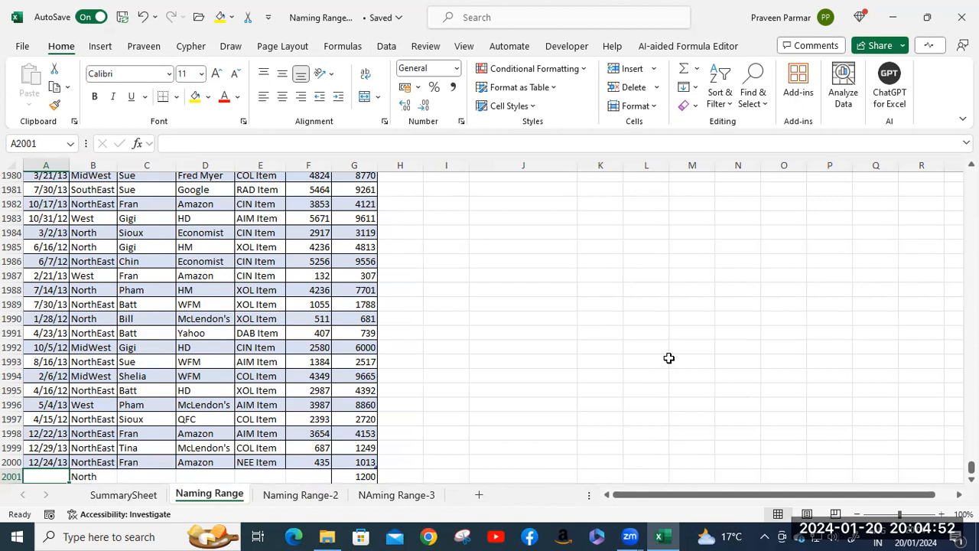
{"action": "type", "text": "12"}
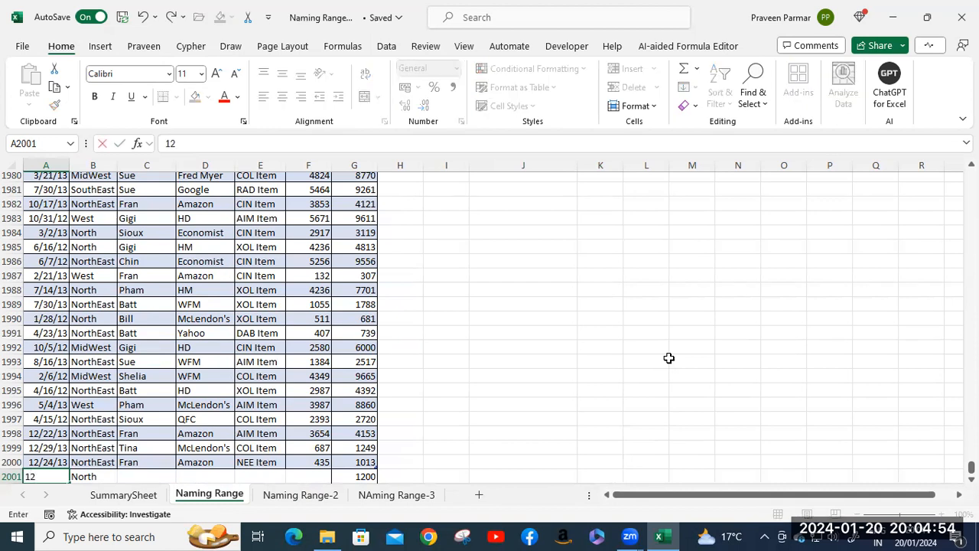
{"action": "type", "text": "/27/13"}
{"action": "key", "text": "Tab"}
{"action": "key", "text": "Tab"}
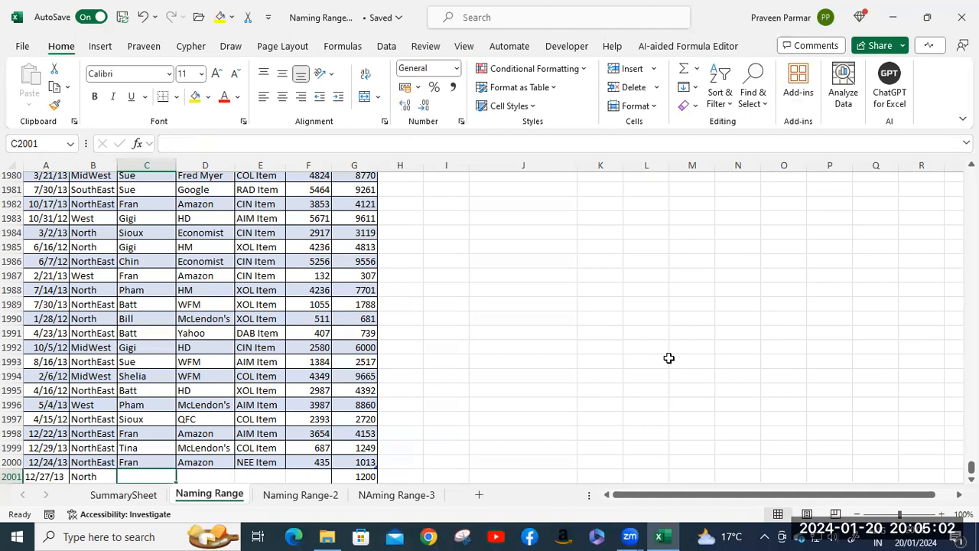
- Fill in the sales rep's name in C2001 and the customer Amazon in D2001
{"action": "type", "text": "sue"}
{"action": "key", "text": "Tab"}
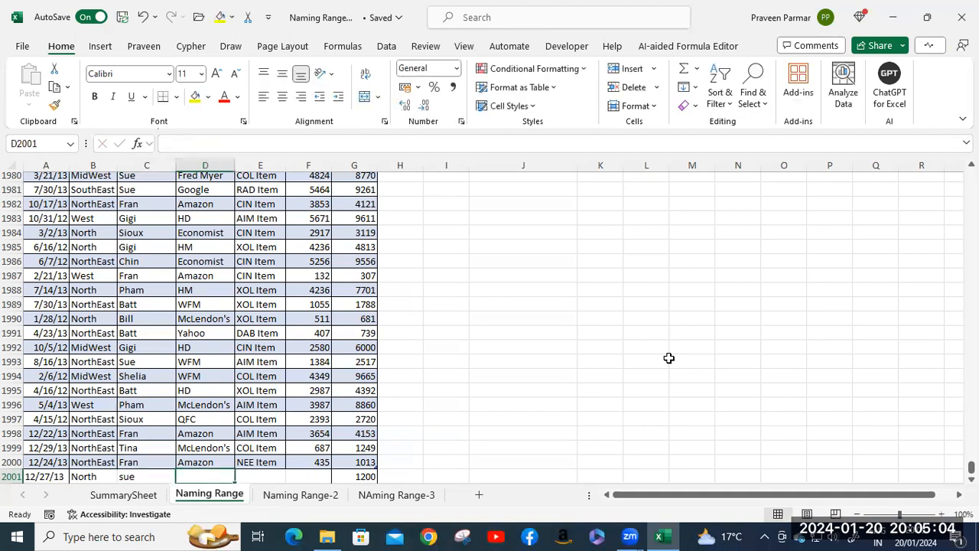
{"action": "type", "text": "Amazon"}
{"action": "key", "text": "Tab"}
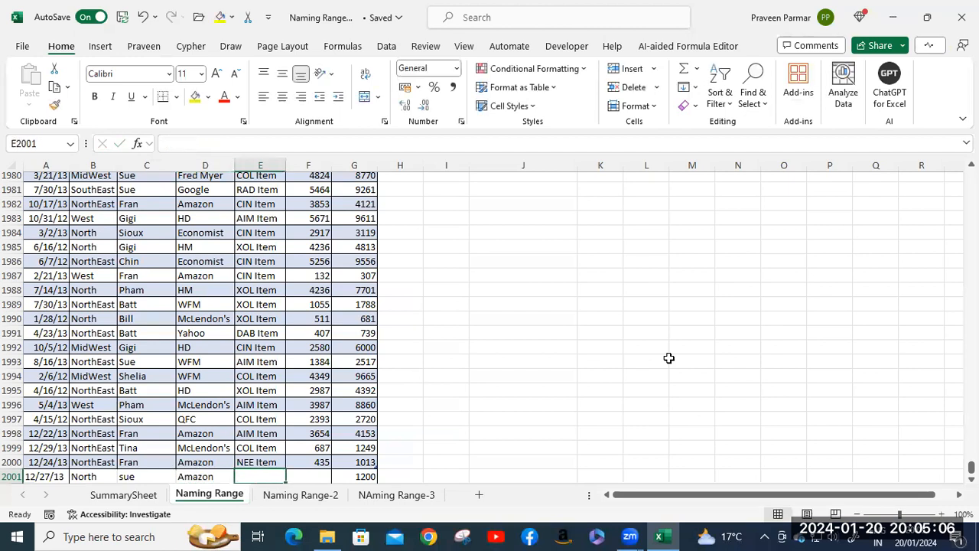
- Enter COL Item as the product in E2001 and 436 as the COGS in F2001
{"action": "type", "text": "c"}
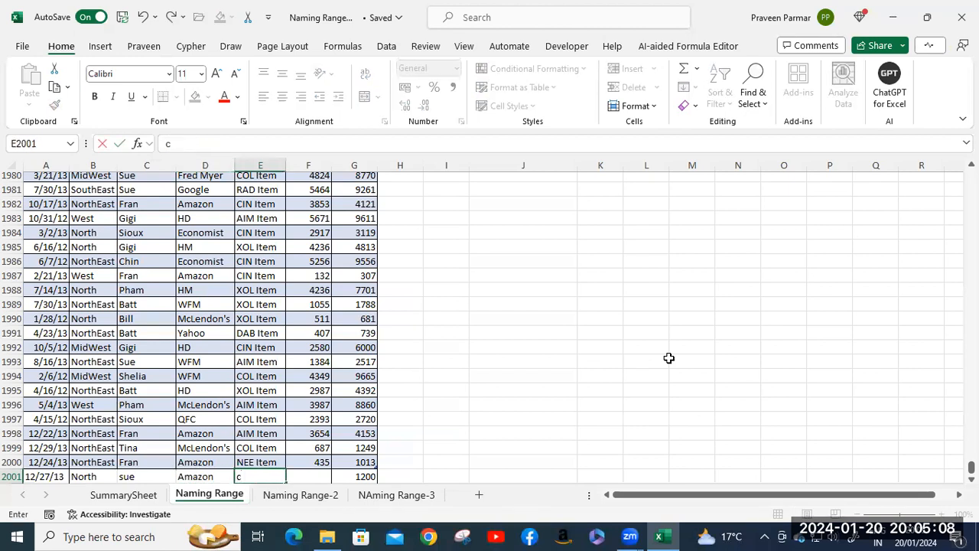
{"action": "key", "text": "BackSpace"}
{"action": "type", "text": "COL Item"}
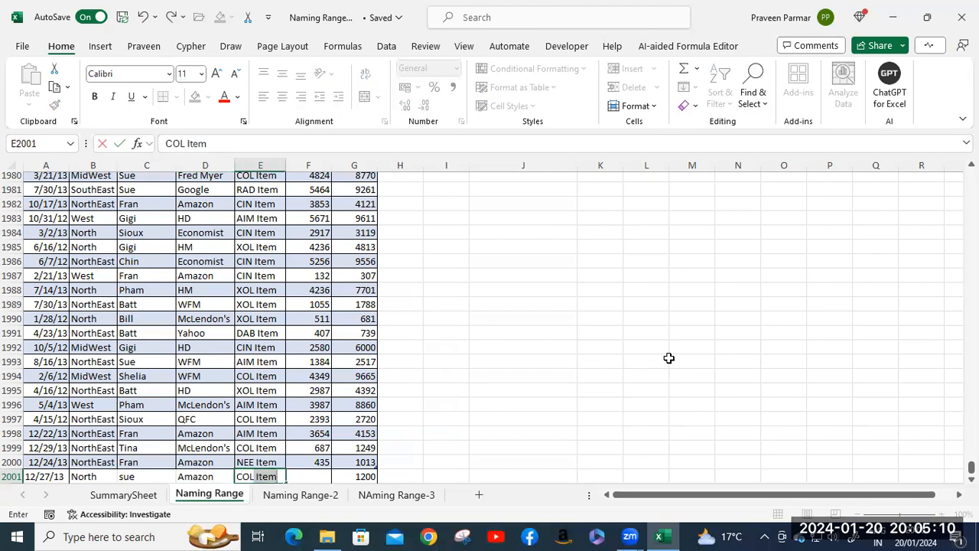
{"action": "key", "text": "Tab"}
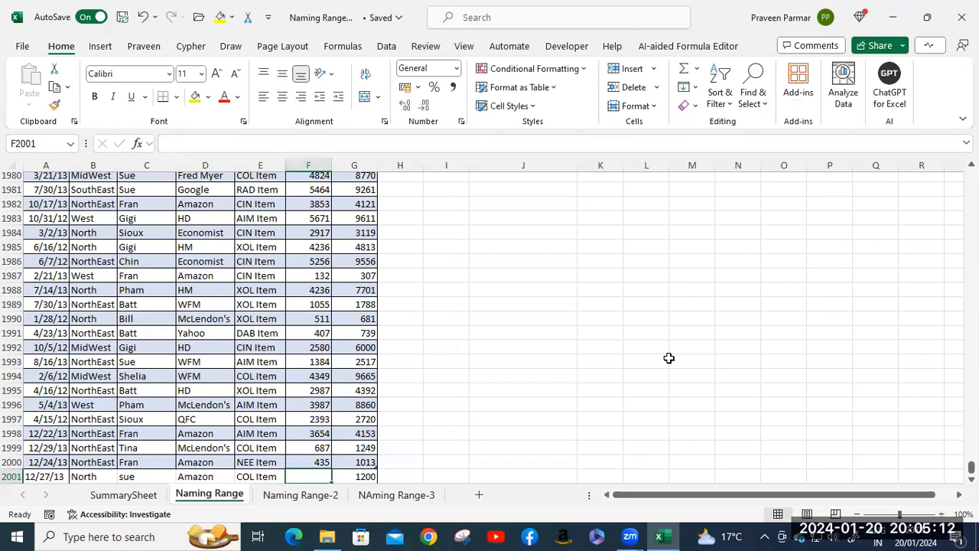
{"action": "type", "text": "436"}
{"action": "key", "text": "Tab"}
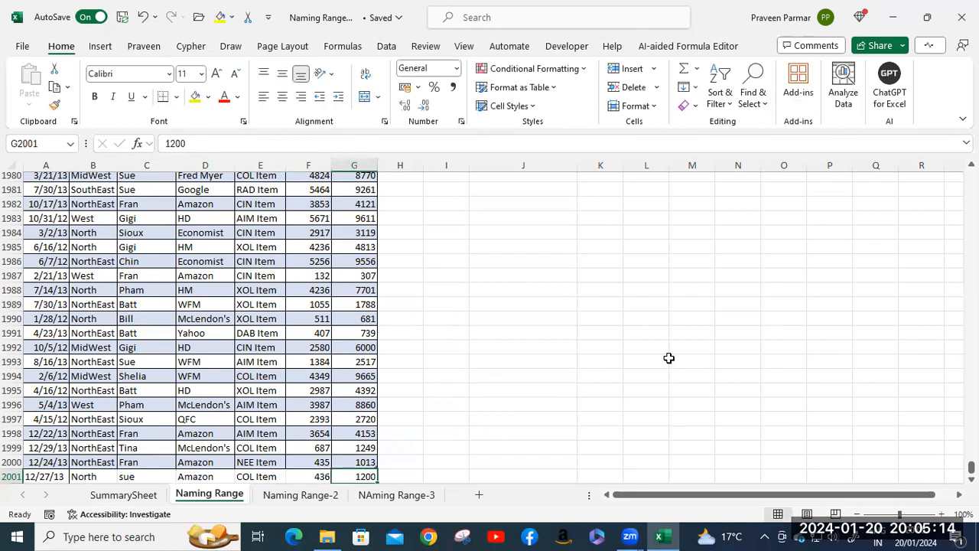
- Set the sales value in G2001 to 10356
{"action": "type", "text": "100"}
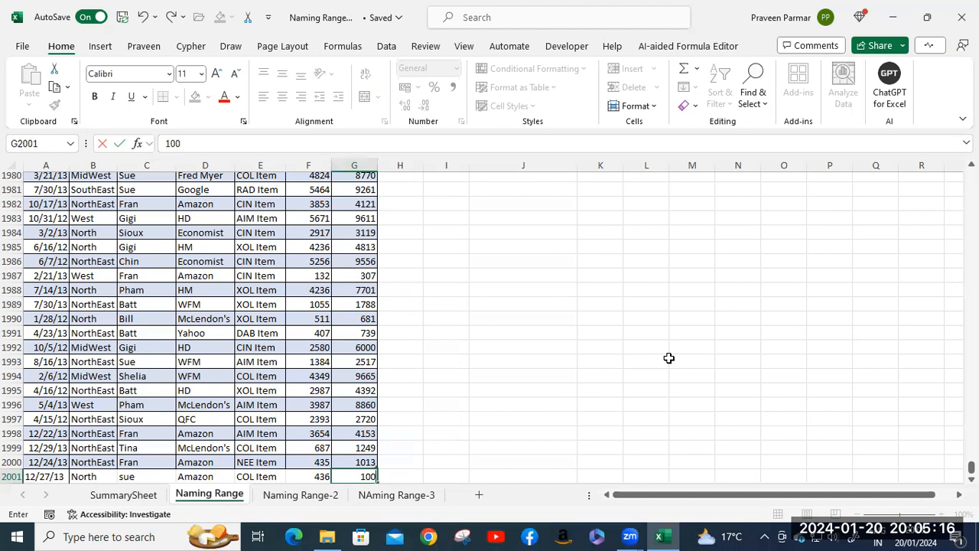
{"action": "type", "text": "0"}
{"action": "key", "text": "BackSpace"}
{"action": "key", "text": "BackSpace"}
{"action": "type", "text": "356"}
{"action": "key", "text": "Return"}
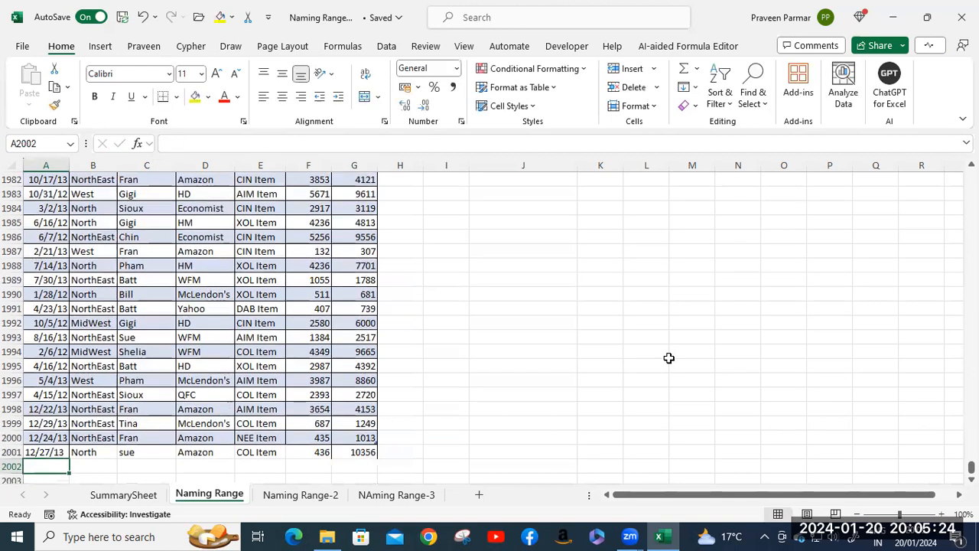
- Check the SUMIF formula in J5, the table columns it references and its result
{"action": "left_click_drag", "start_coordinate": [972, 467], "coordinate": [970, 179]}
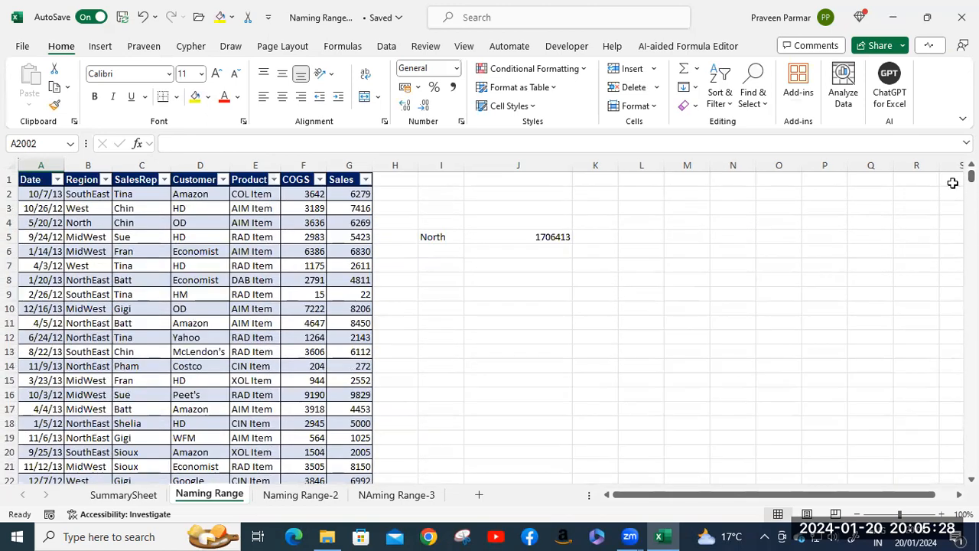
{"action": "left_click", "coordinate": [508, 237]}
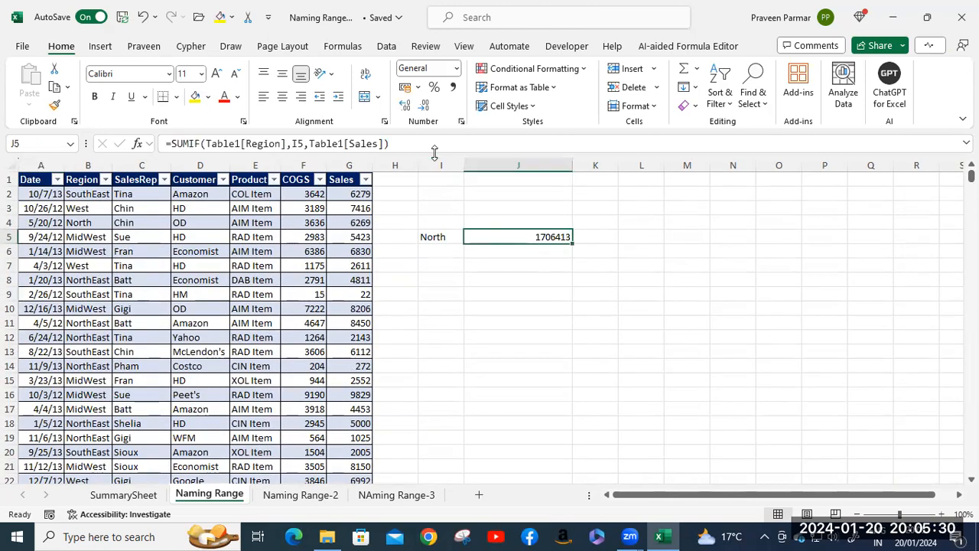
{"action": "left_click", "coordinate": [404, 143]}
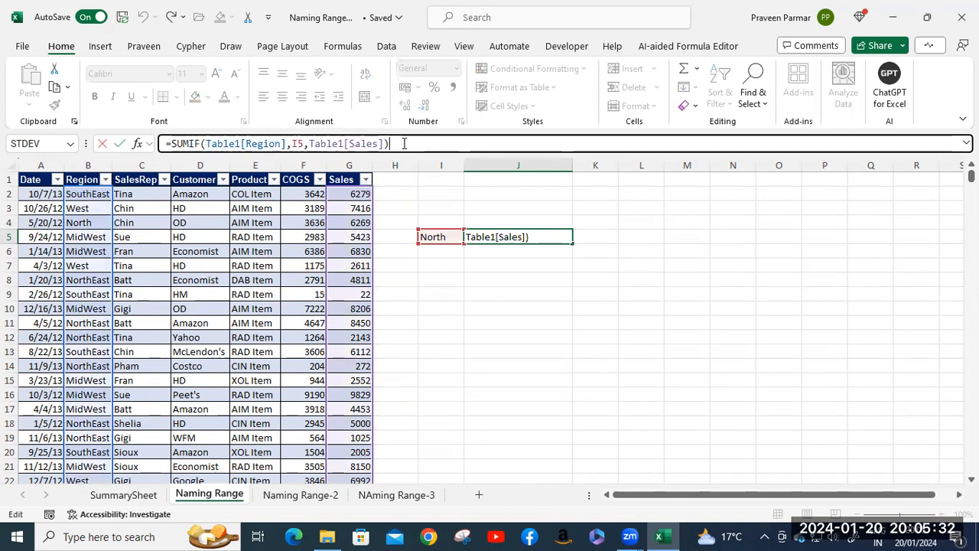
{"action": "key", "text": "Return"}
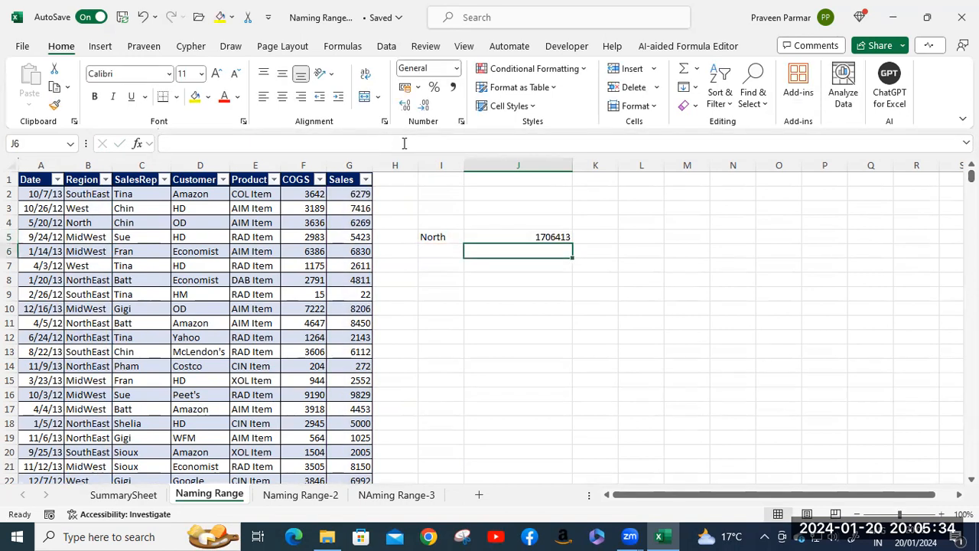
{"action": "left_click", "coordinate": [547, 235]}
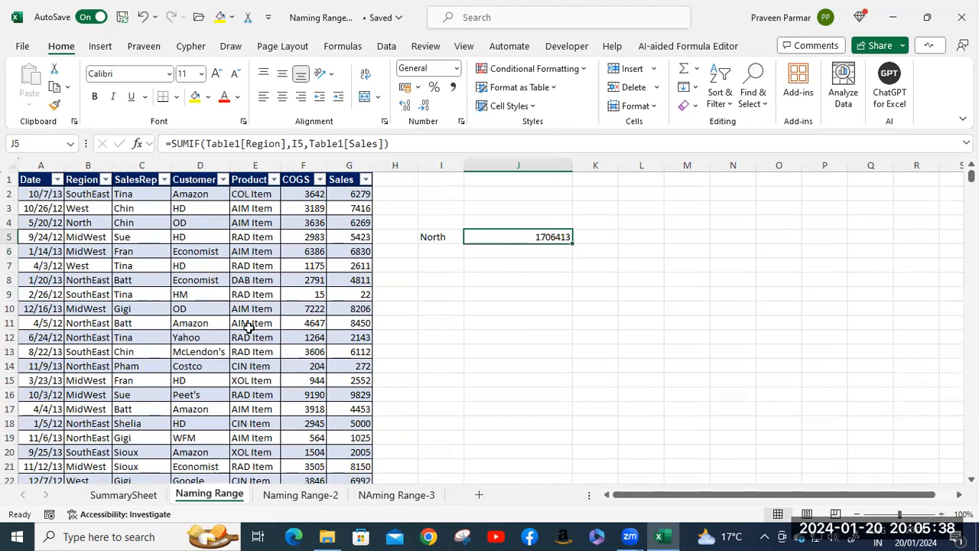
- Examine the Region and Sales ranges referenced by J5's SUMIF formula, comparing their extent with the last data rows
{"action": "scroll", "coordinate": [249, 327], "scroll_direction": "down", "scroll_amount": 18}
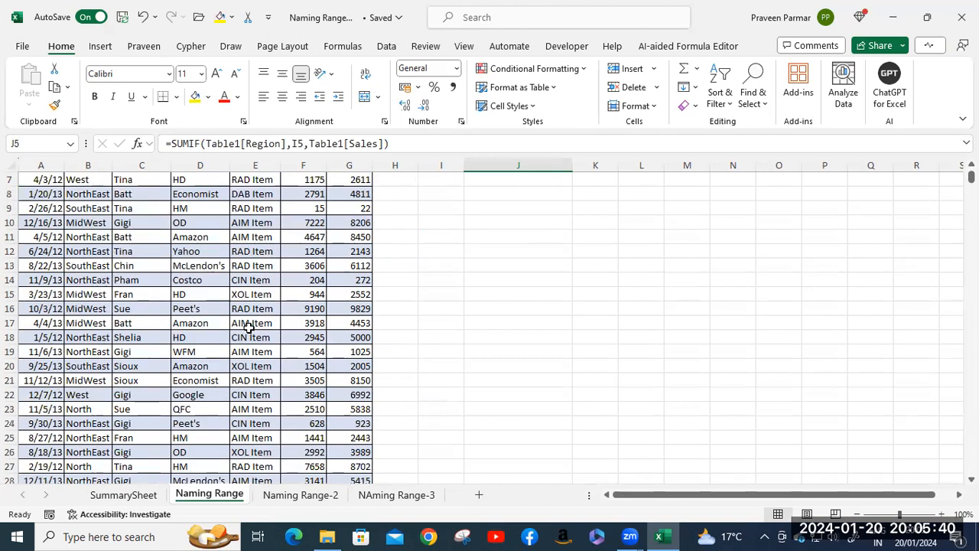
{"action": "scroll", "coordinate": [248, 328], "scroll_direction": "down", "scroll_amount": 17}
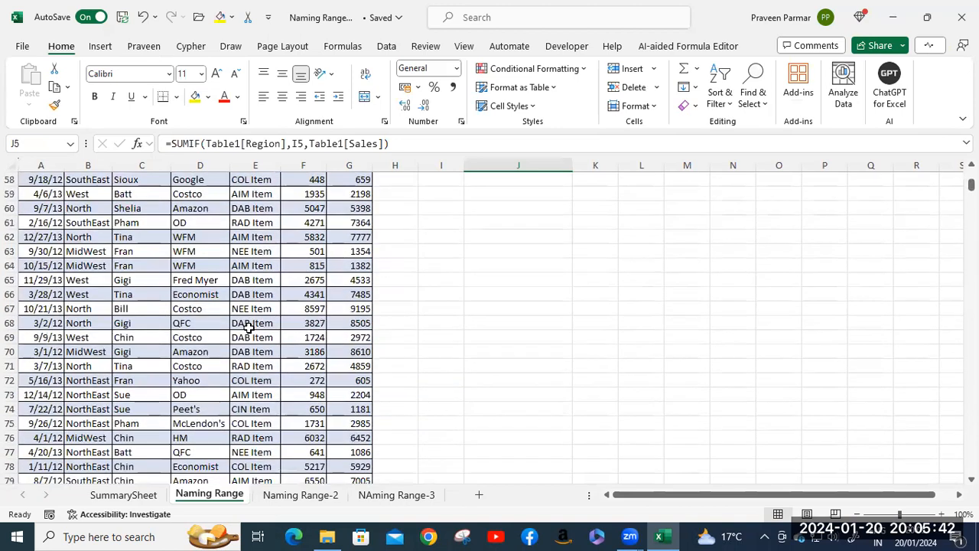
{"action": "scroll", "coordinate": [248, 327], "scroll_direction": "down", "scroll_amount": 18}
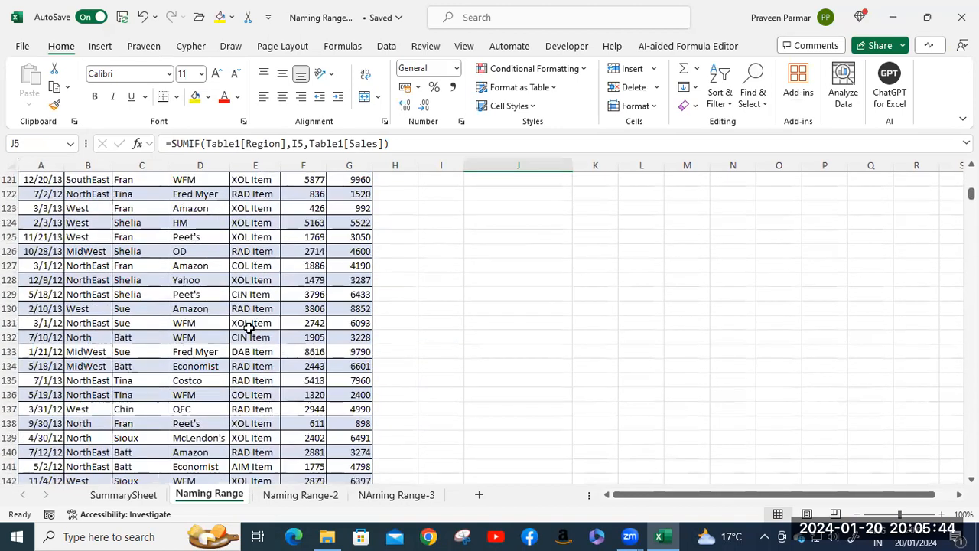
{"action": "scroll", "coordinate": [249, 328], "scroll_direction": "down", "scroll_amount": 15}
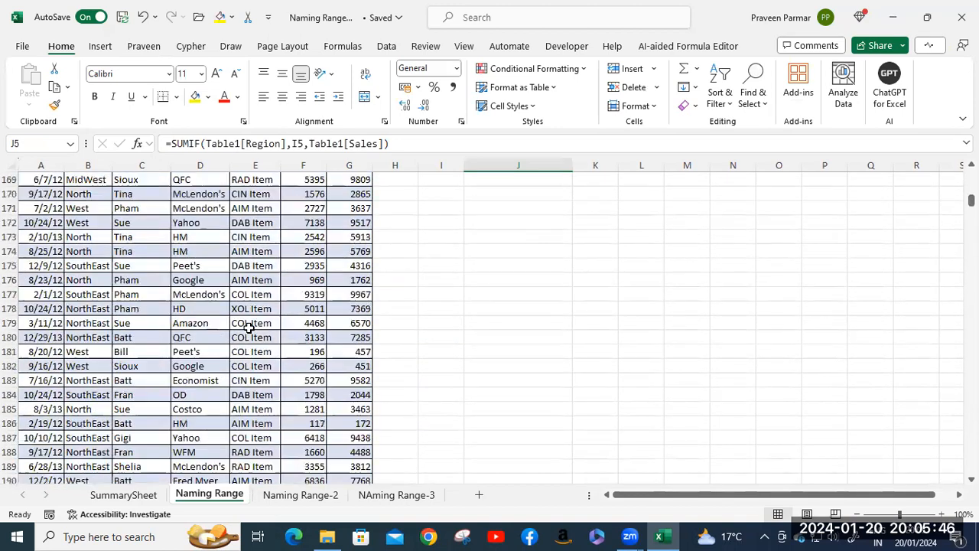
{"action": "scroll", "coordinate": [249, 328], "scroll_direction": "down", "scroll_amount": 6}
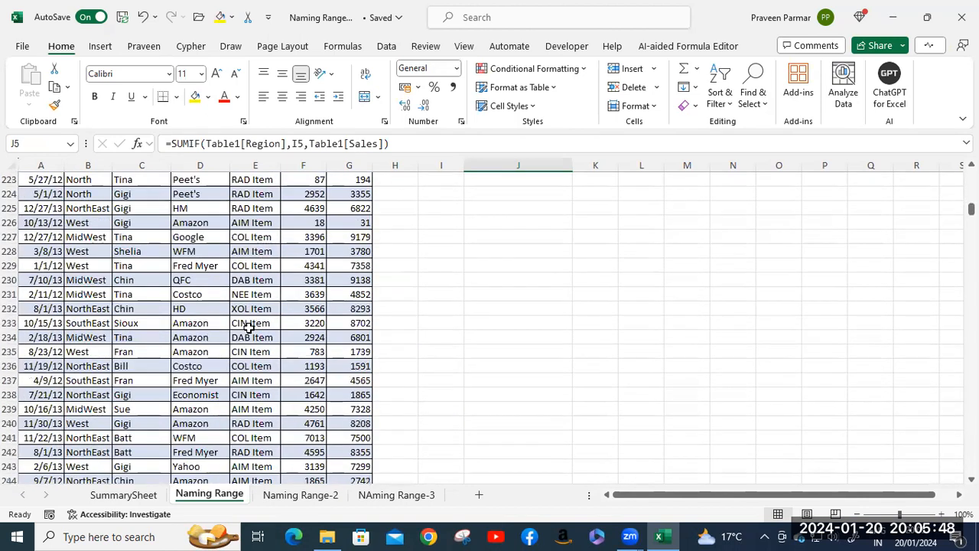
{"action": "left_click_drag", "start_coordinate": [972, 212], "coordinate": [971, 176]}
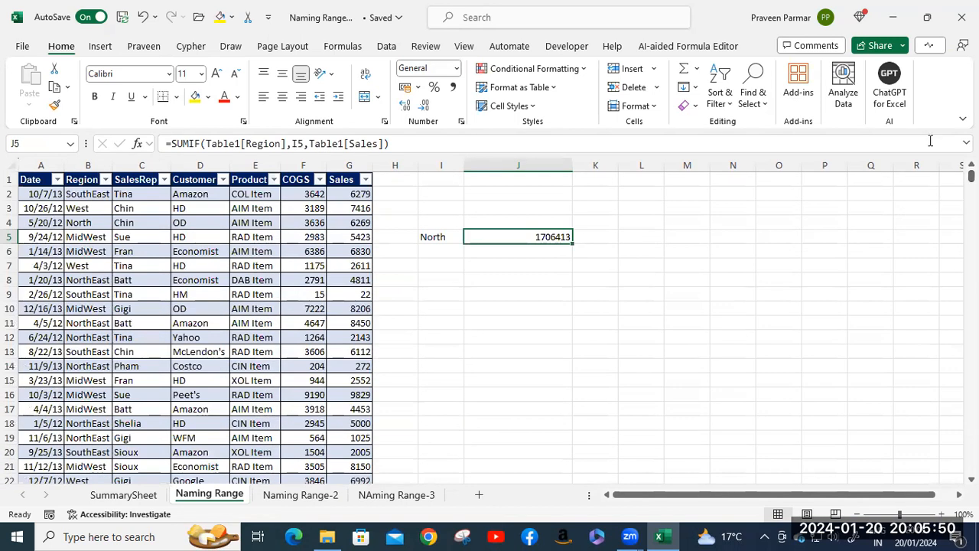
{"action": "double_click", "coordinate": [513, 238]}
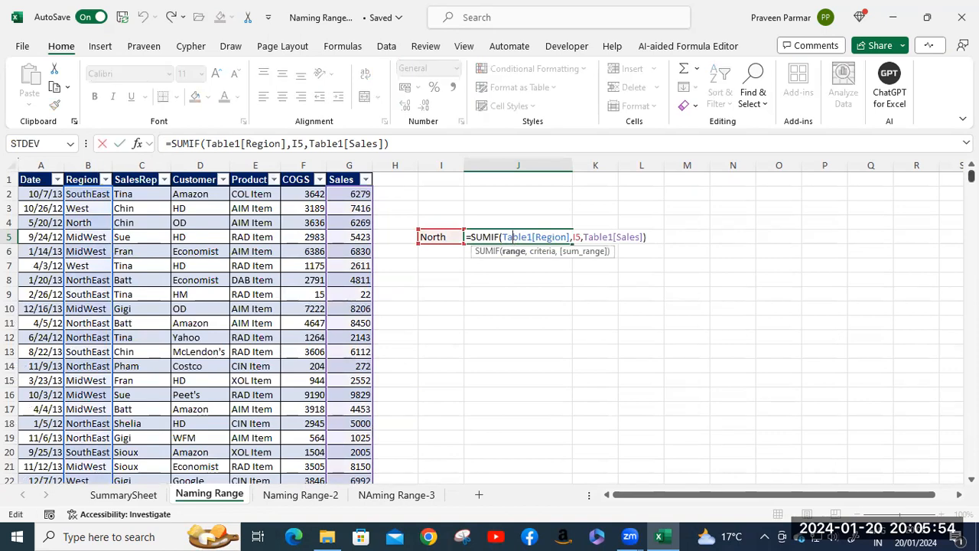
{"action": "left_click_drag", "start_coordinate": [970, 176], "coordinate": [970, 467]}
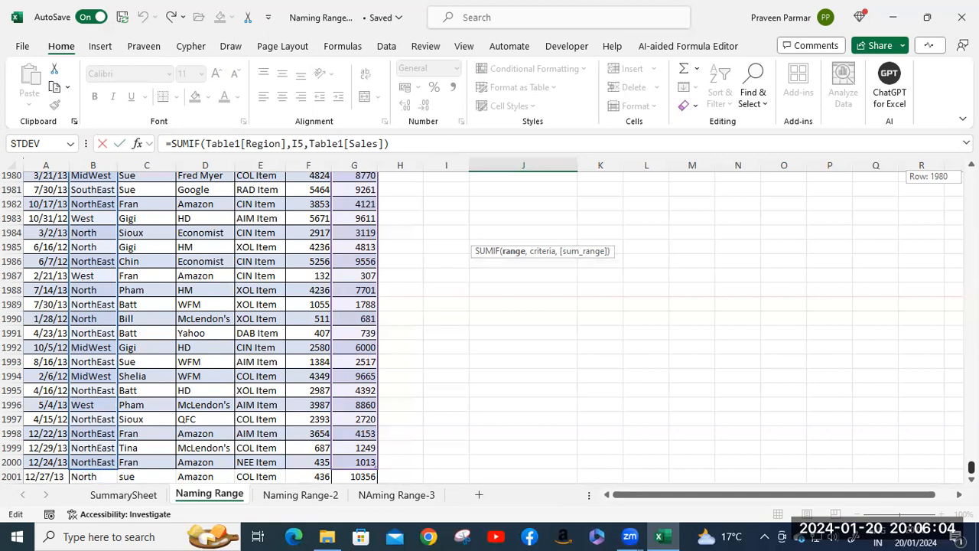
{"action": "left_click_drag", "start_coordinate": [972, 467], "coordinate": [957, 139]}
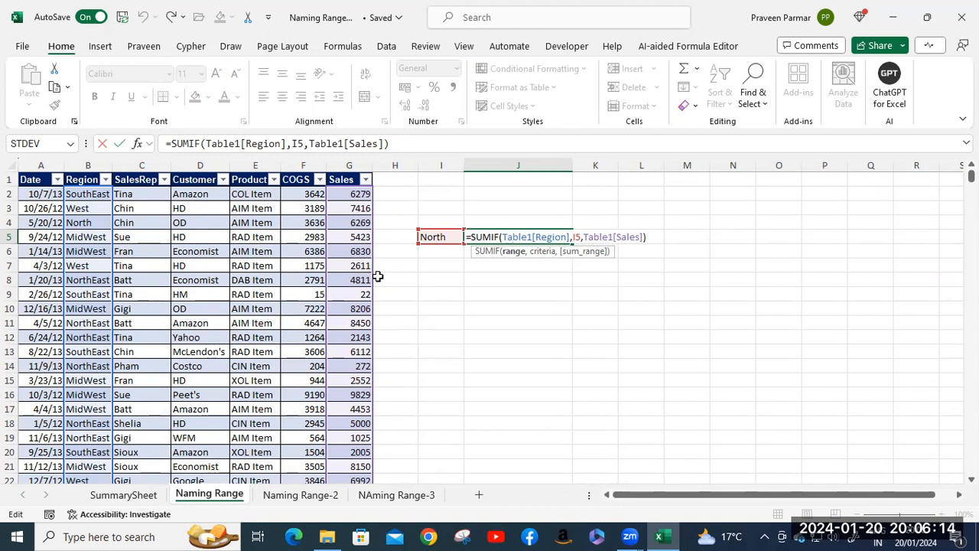
{"action": "left_click_drag", "start_coordinate": [971, 175], "coordinate": [971, 466]}
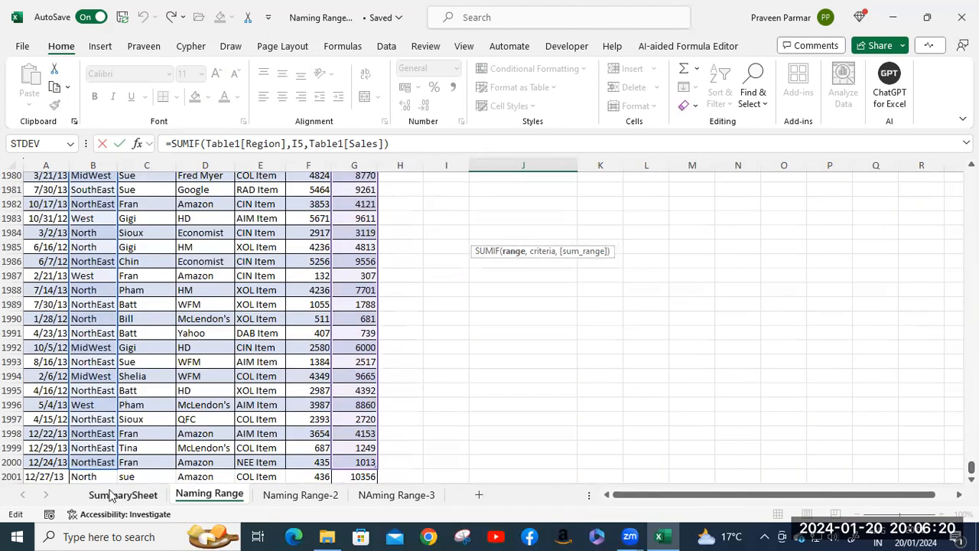
- Add another test row below the data with sales 1276 in G2002 and region North in B2002
{"action": "left_click", "coordinate": [364, 476]}
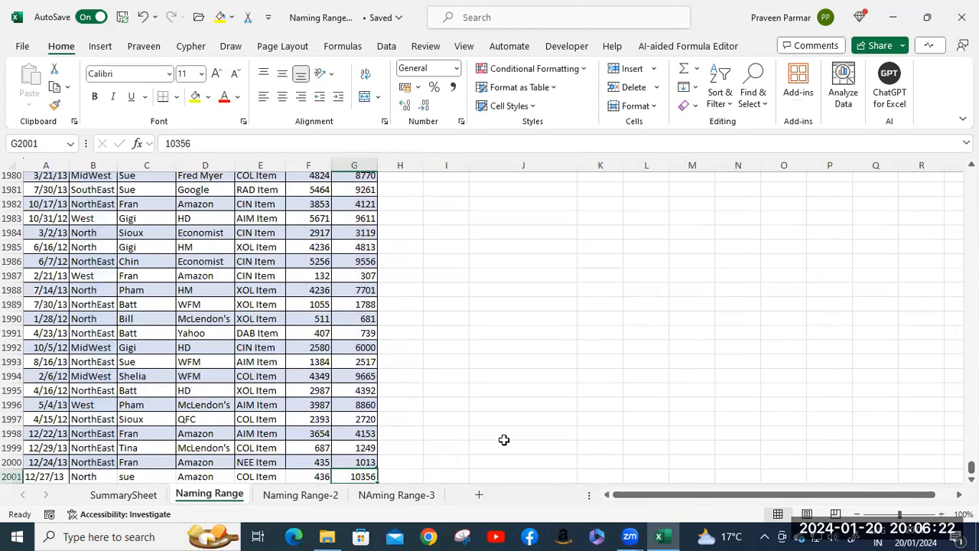
{"action": "key", "text": "Down"}
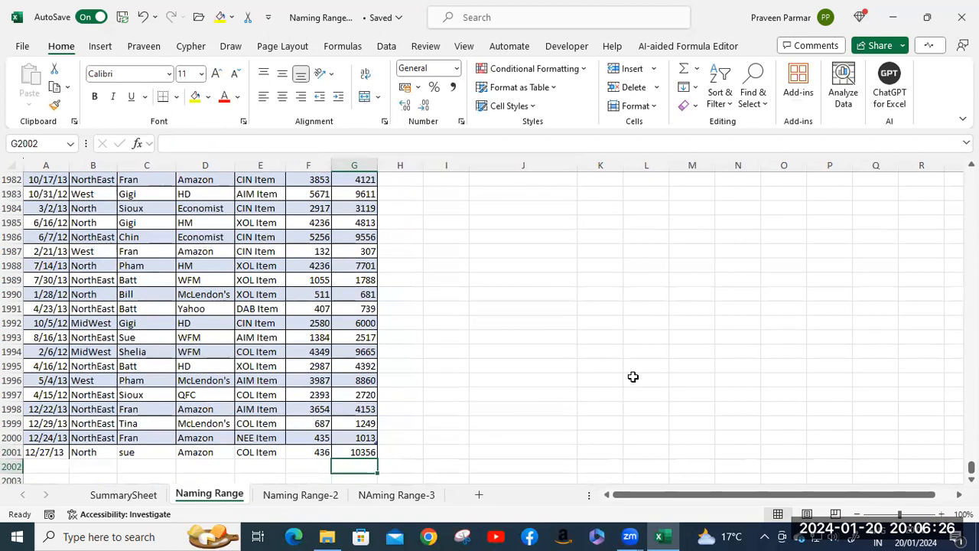
{"action": "type", "text": "12"}
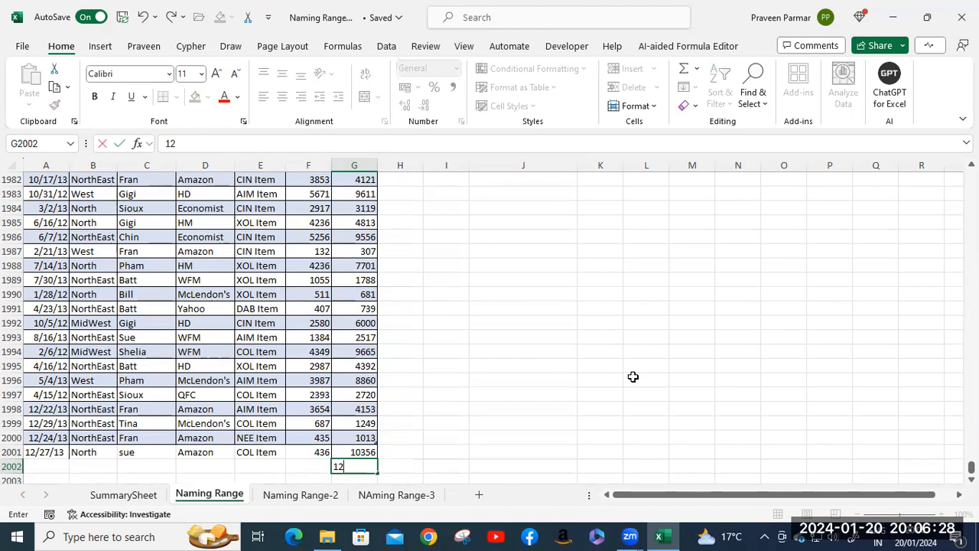
{"action": "type", "text": "76"}
{"action": "left_click", "coordinate": [99, 467]}
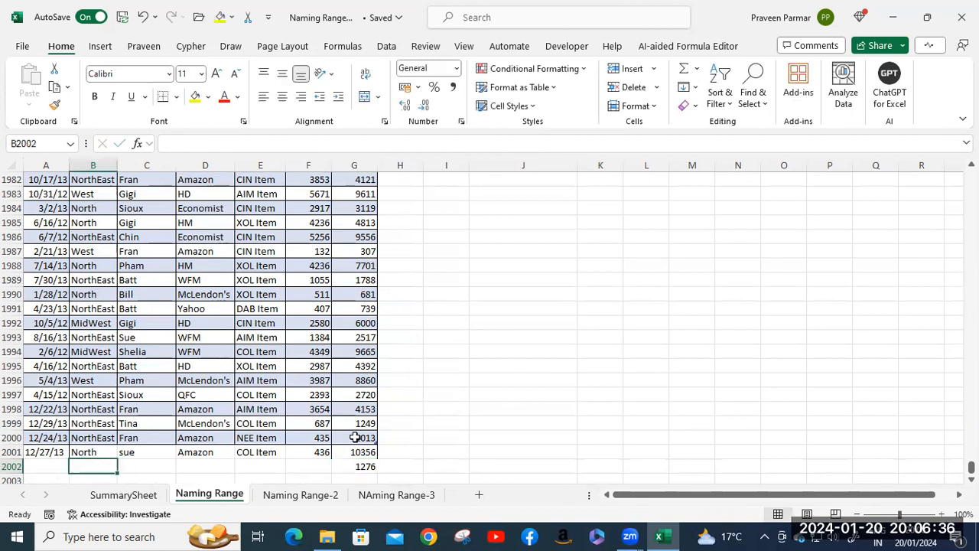
{"action": "type", "text": "North"}
{"action": "key", "text": "Return"}
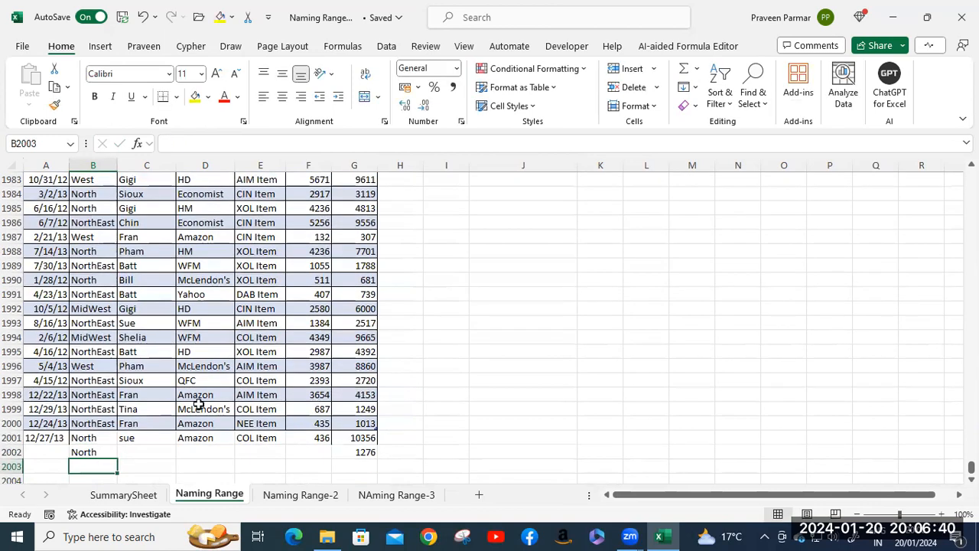
- Check the SUMIF result in J5 and its table references against the added row 2002
{"action": "scroll", "coordinate": [197, 346], "scroll_direction": "up", "scroll_amount": 10}
{"action": "scroll", "coordinate": [198, 346], "scroll_direction": "up", "scroll_amount": 8}
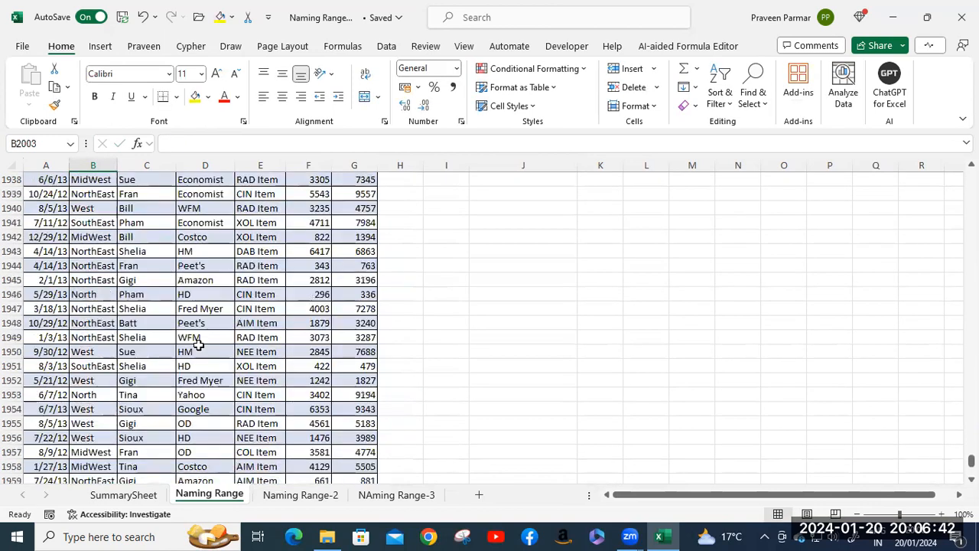
{"action": "left_click_drag", "start_coordinate": [971, 459], "coordinate": [972, 175]}
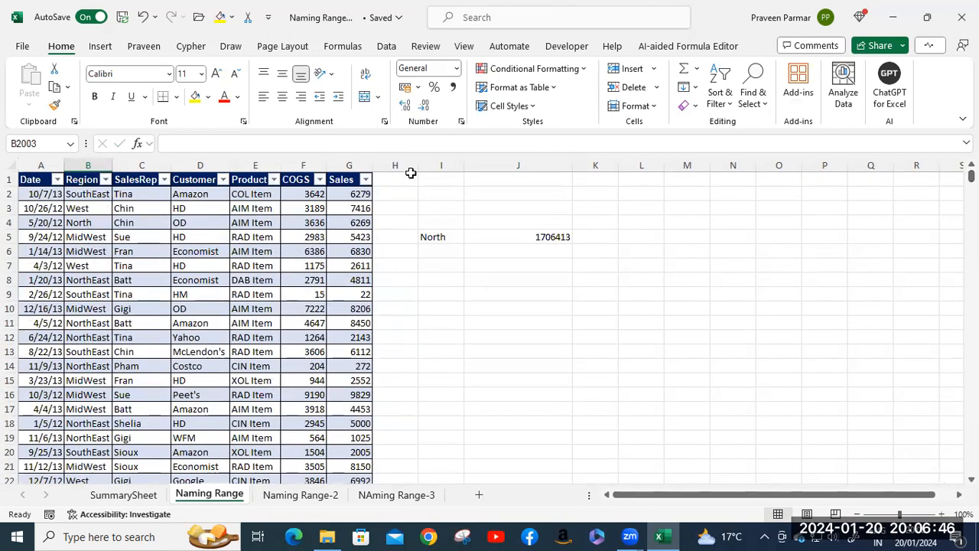
{"action": "left_click", "coordinate": [535, 239]}
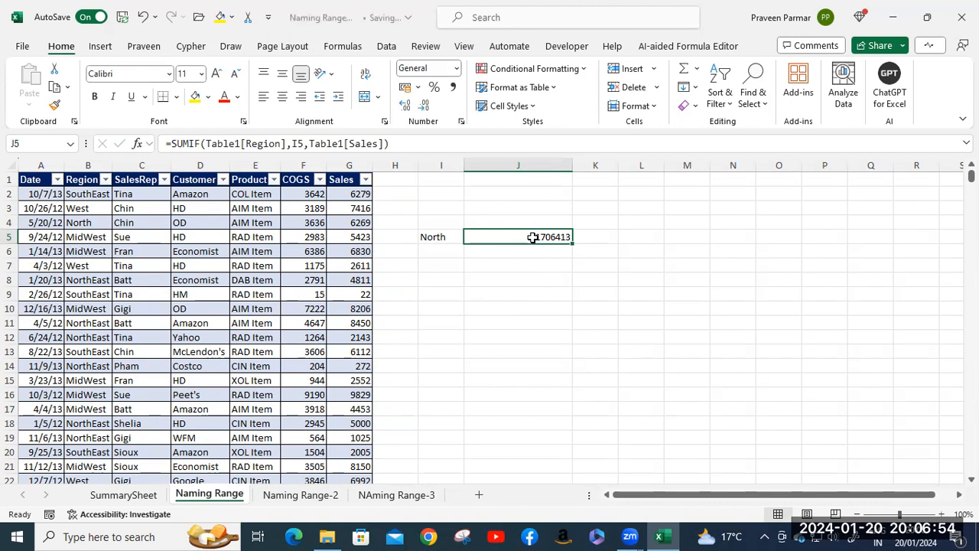
{"action": "double_click", "coordinate": [534, 237]}
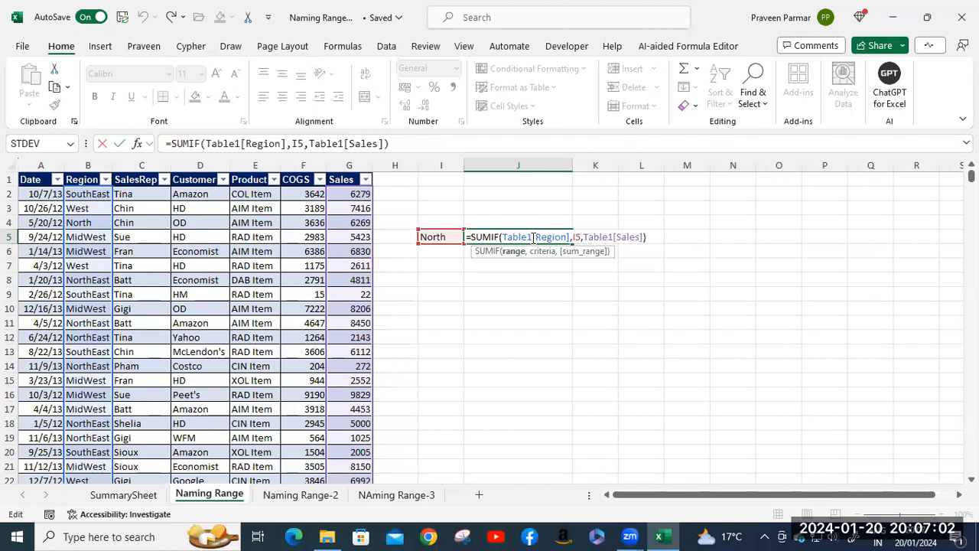
{"action": "key", "text": "Return"}
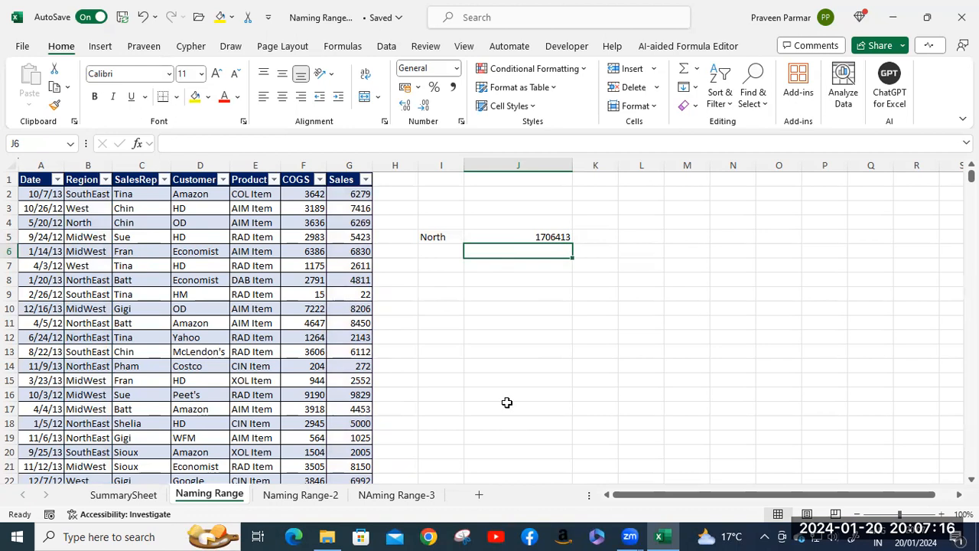
{"action": "left_click", "coordinate": [678, 221]}
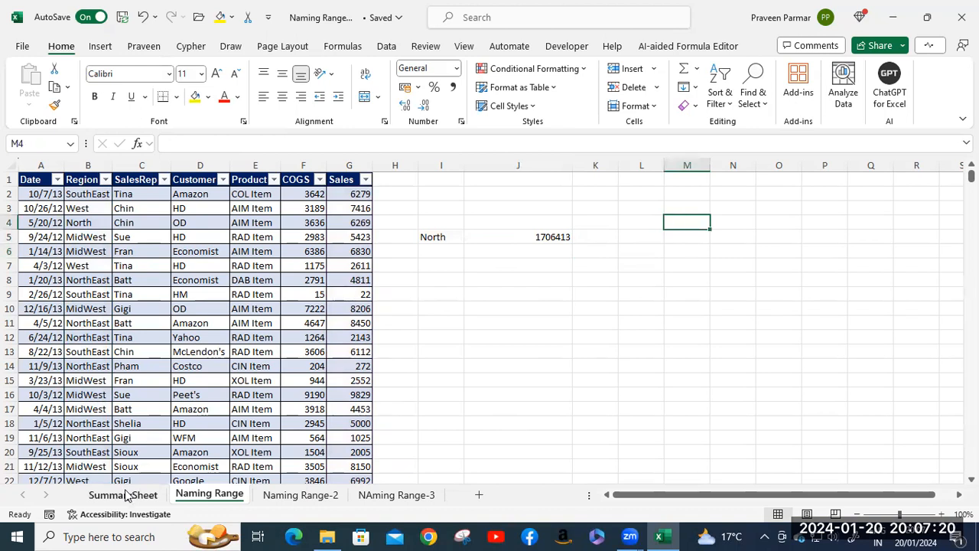
{"action": "left_click", "coordinate": [129, 495]}
{"action": "left_click", "coordinate": [200, 495]}
{"action": "left_click", "coordinate": [300, 495]}
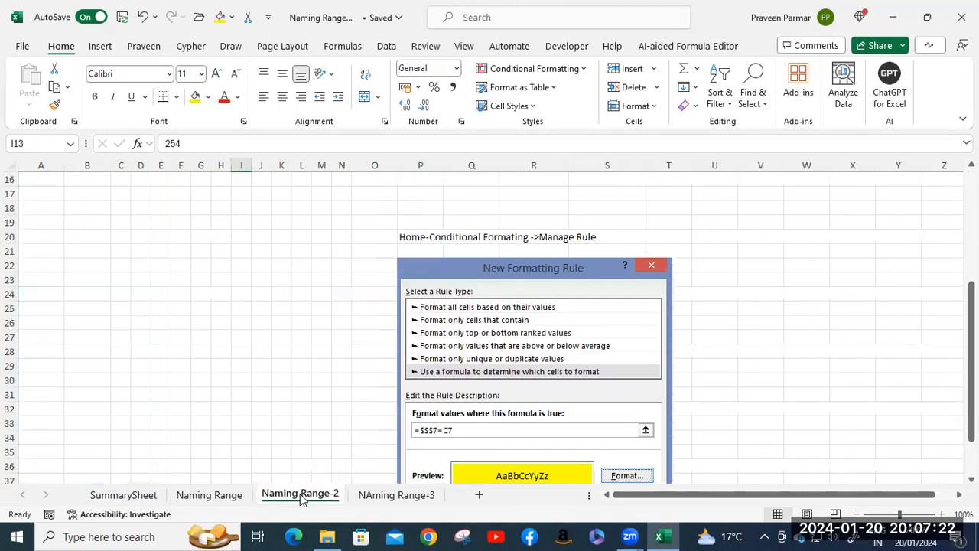
{"action": "left_click", "coordinate": [390, 495]}
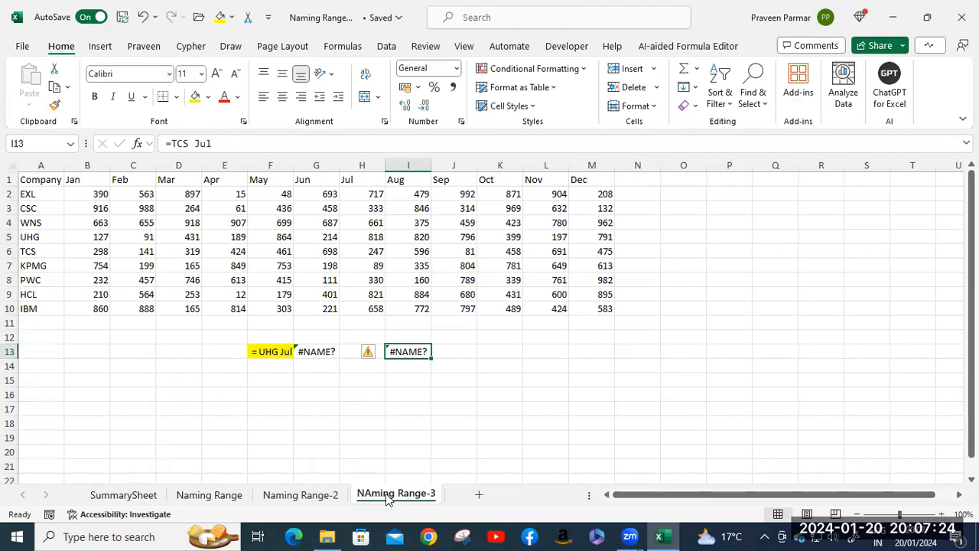
{"action": "left_click", "coordinate": [200, 496]}
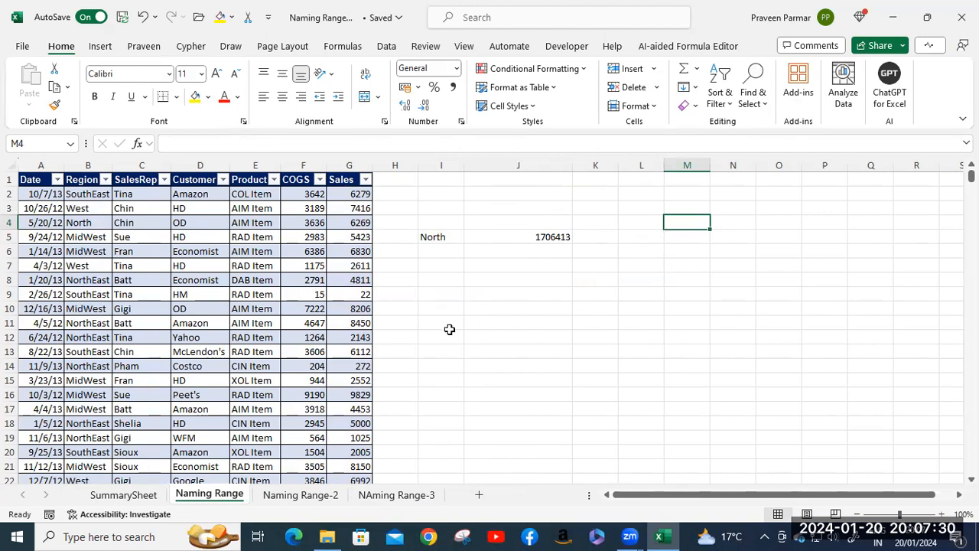
- Copy the product, COGS and sales cells E2:G10 and paste them starting at M3
{"action": "left_click", "coordinate": [243, 196]}
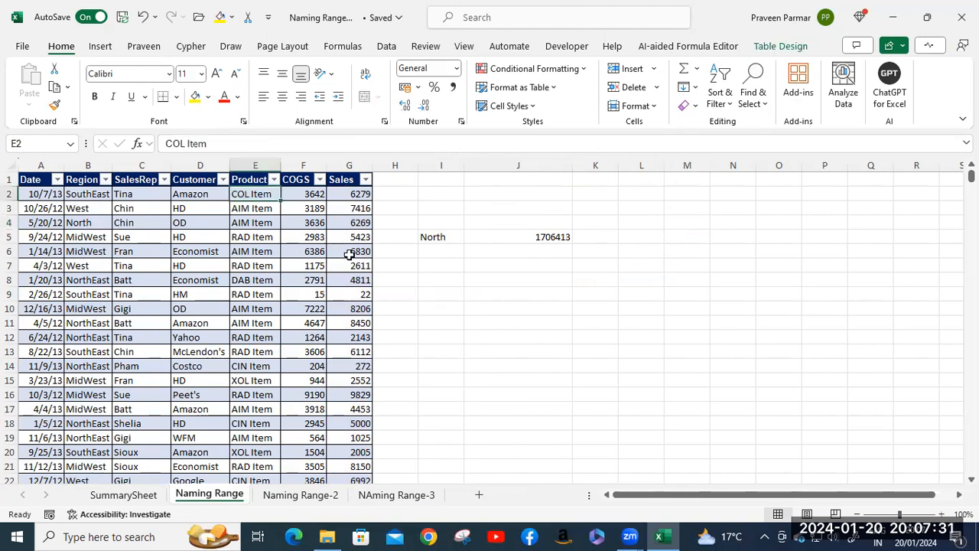
{"action": "left_click", "coordinate": [362, 309], "text": "shift"}
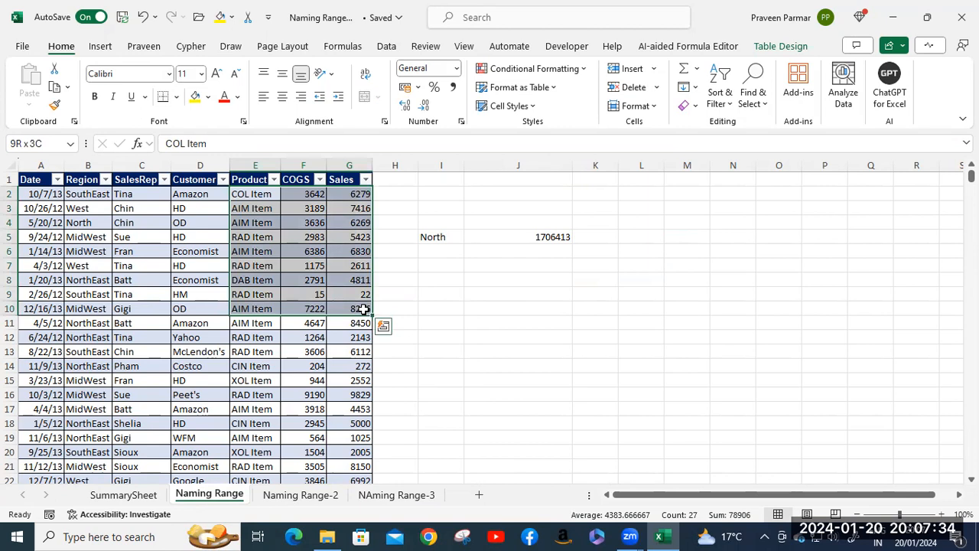
{"action": "key", "text": "ctrl+c"}
{"action": "left_click", "coordinate": [687, 205]}
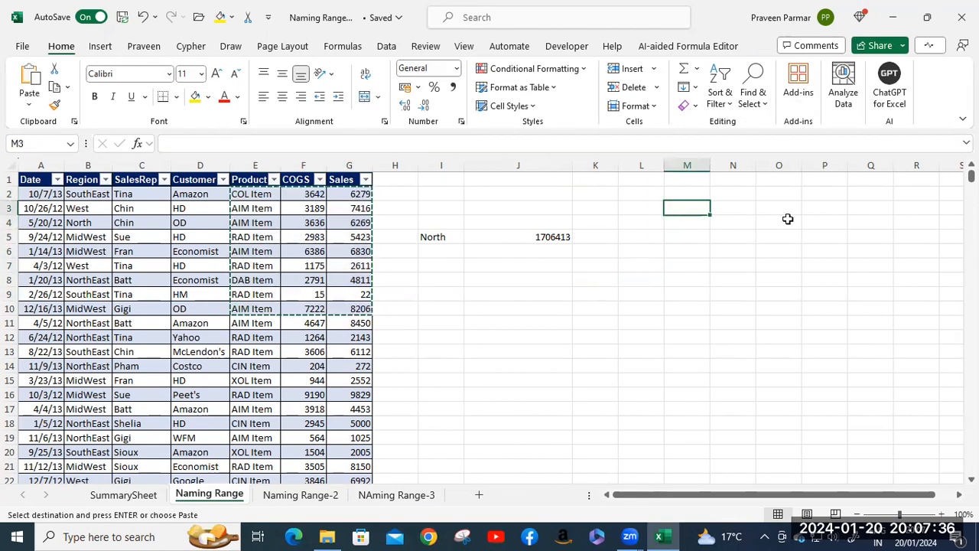
{"action": "key", "text": "ctrl+v"}
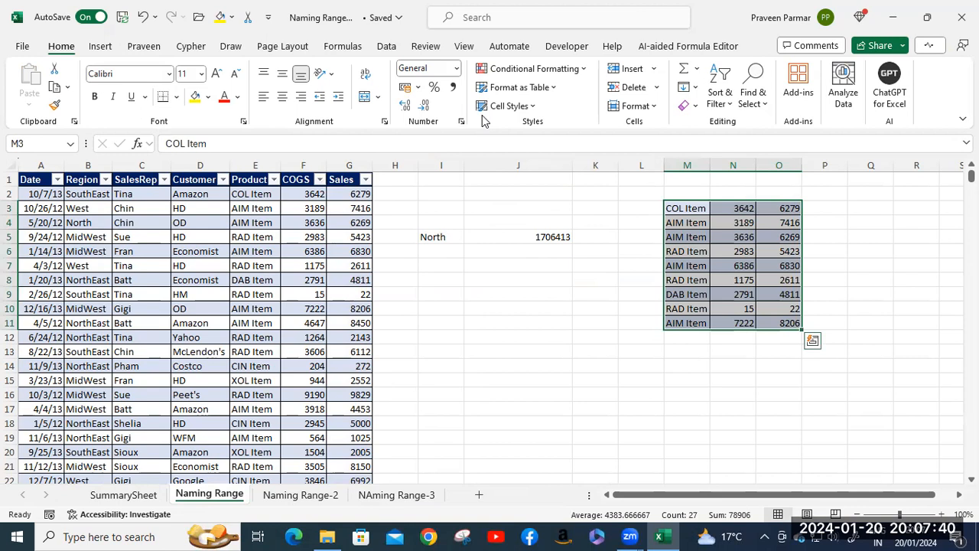
- Convert M3:O11 into a table with headers and select the new table by its defined name
{"action": "key", "text": "ctrl+t"}
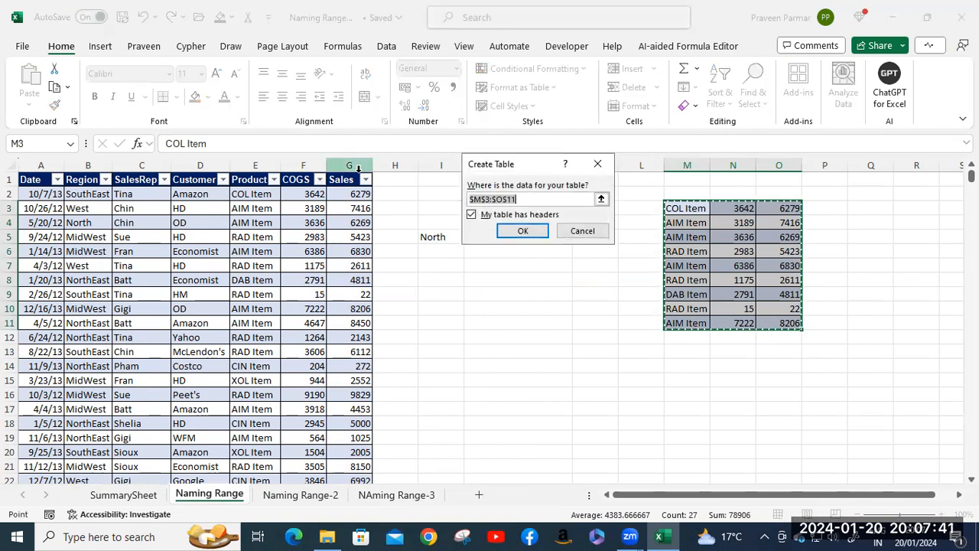
{"action": "left_click", "coordinate": [523, 230]}
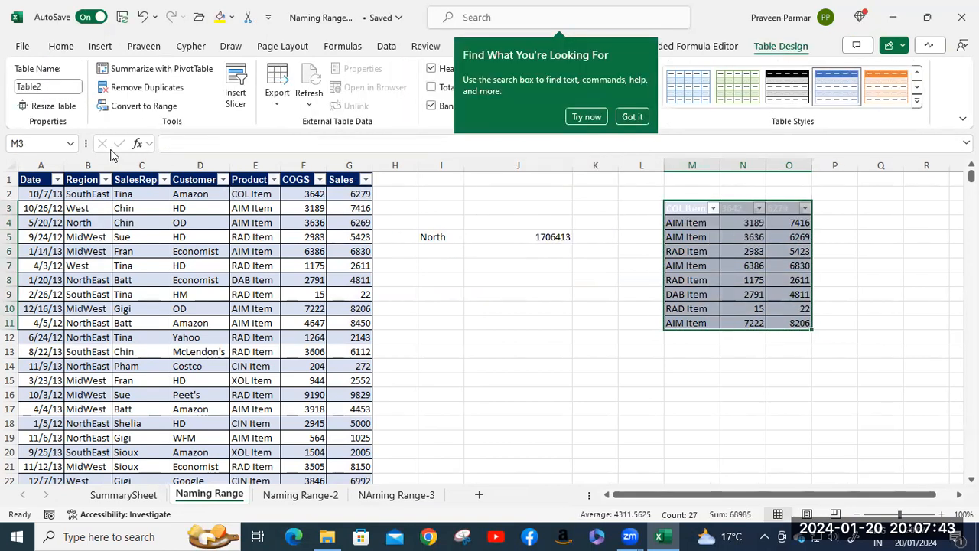
{"action": "left_click", "coordinate": [70, 143]}
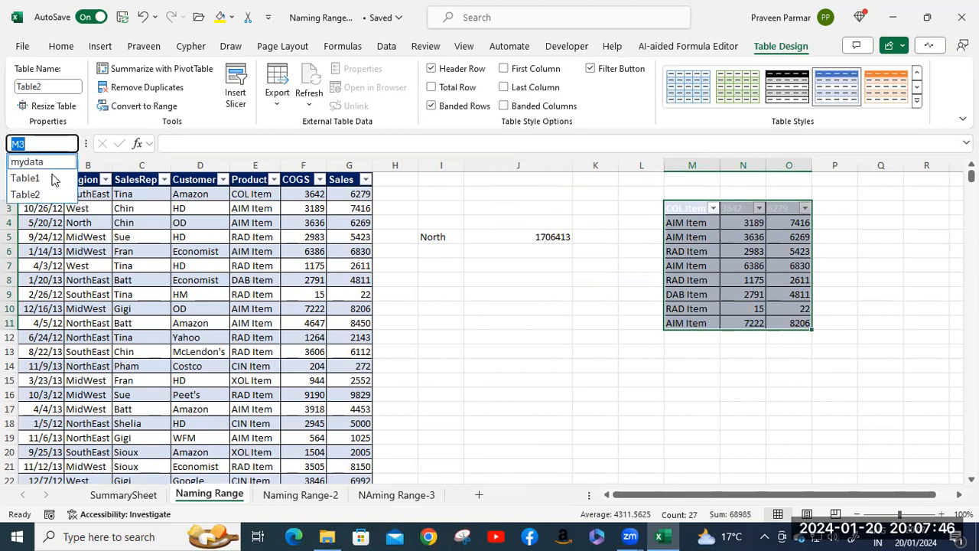
{"action": "left_click", "coordinate": [30, 194]}
{"action": "left_click", "coordinate": [595, 295]}
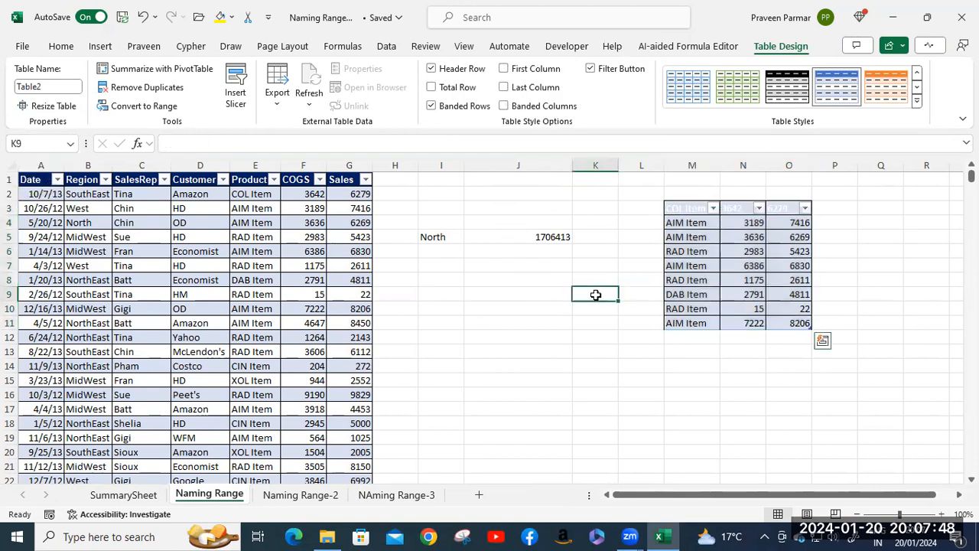
{"action": "left_click", "coordinate": [510, 269]}
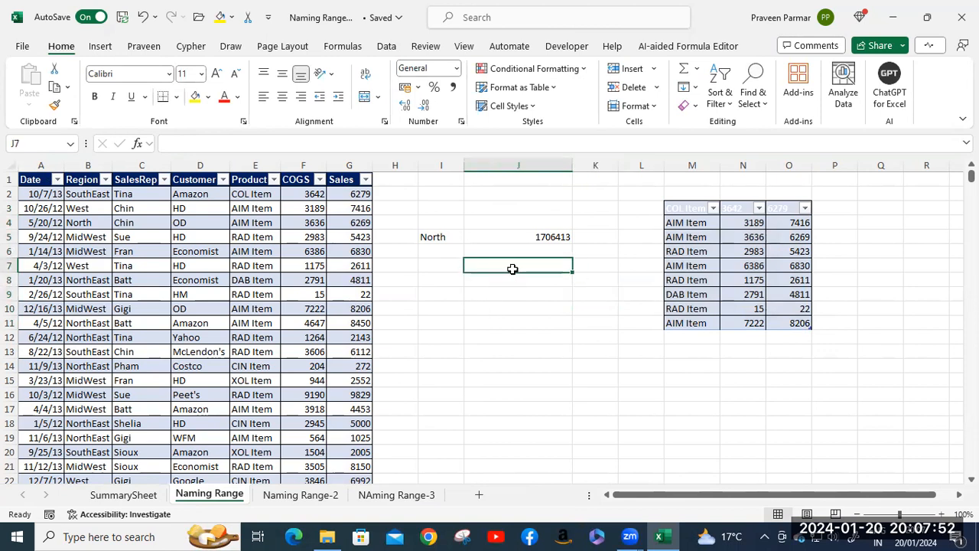
{"action": "type", "text": "="}
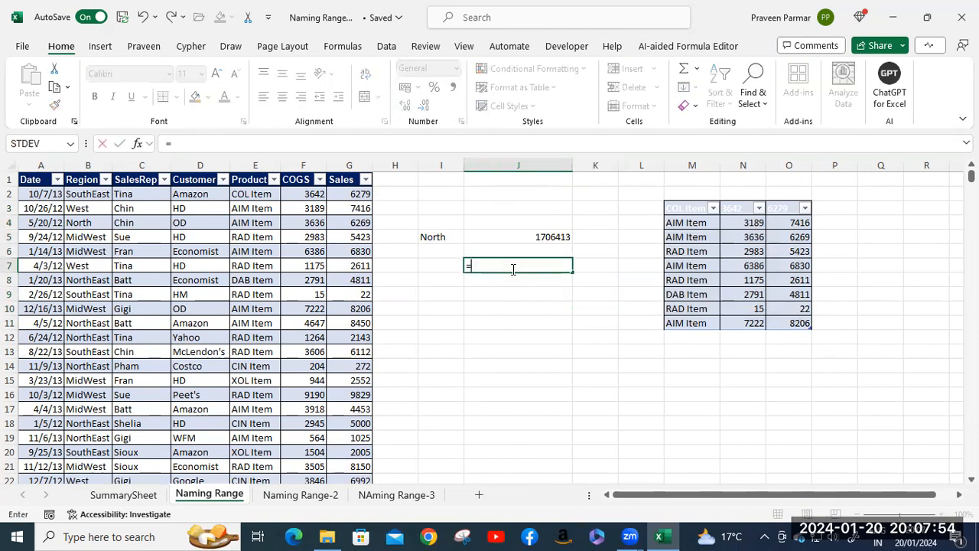
{"action": "type", "text": "sumi"}
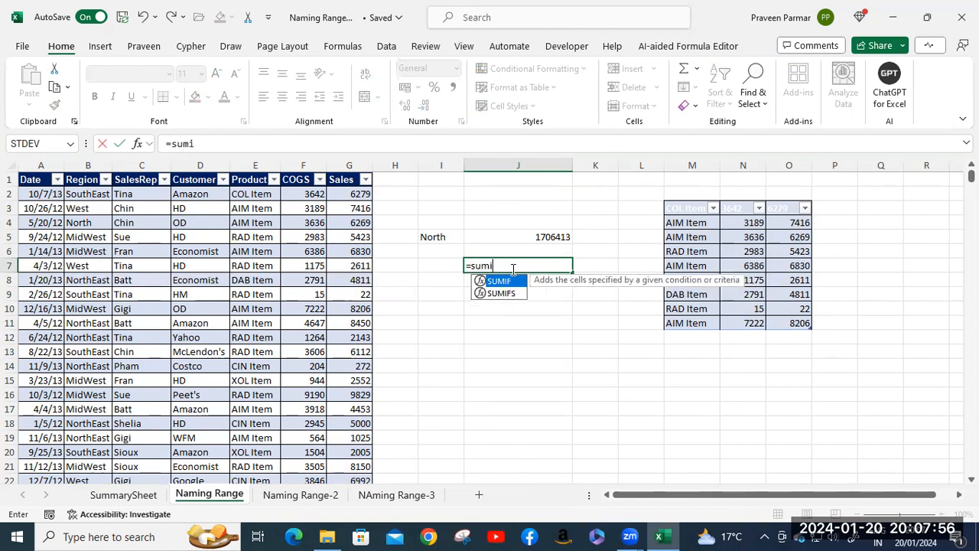
{"action": "key", "text": "Tab"}
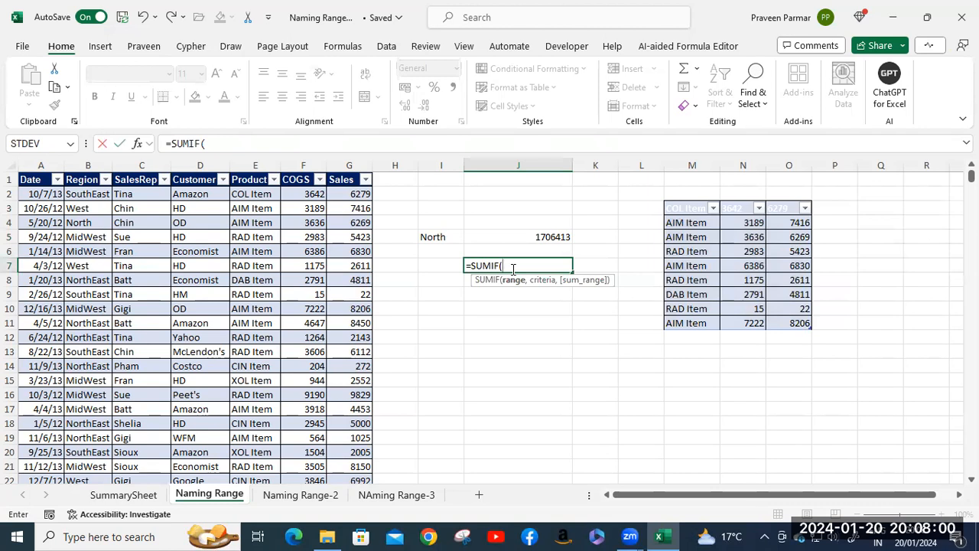
{"action": "type", "text": "Tab"}
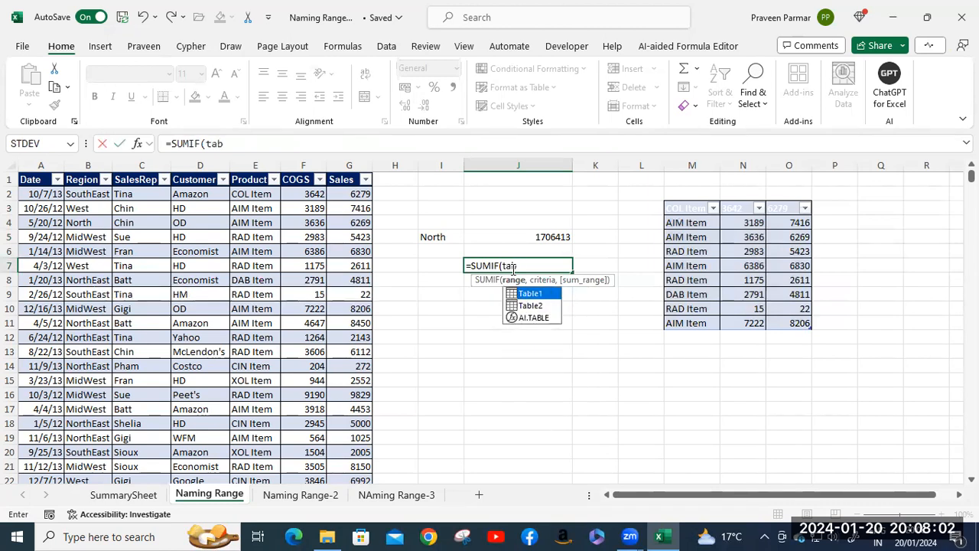
{"action": "key", "text": "Down"}
{"action": "key", "text": "Tab"}
{"action": "type", "text": "["}
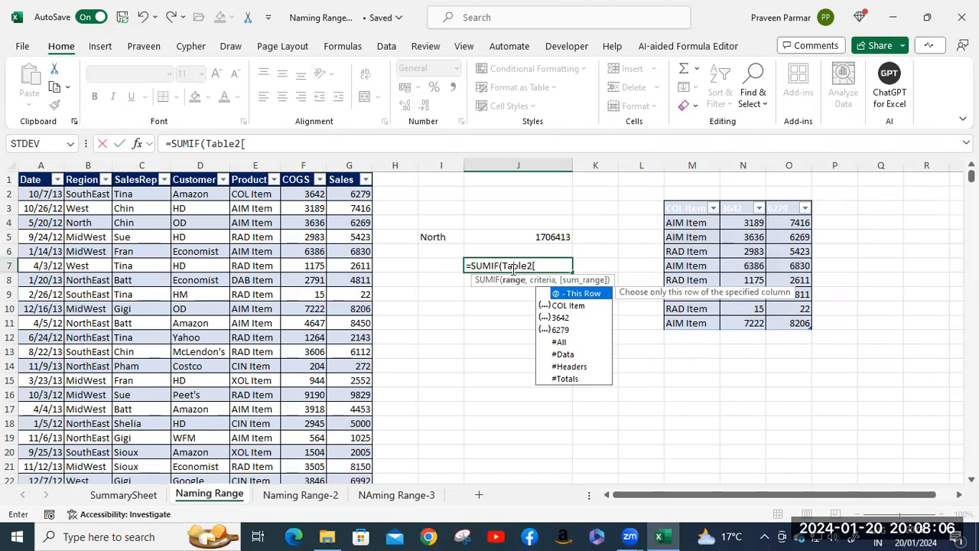
{"action": "key", "text": "Down"}
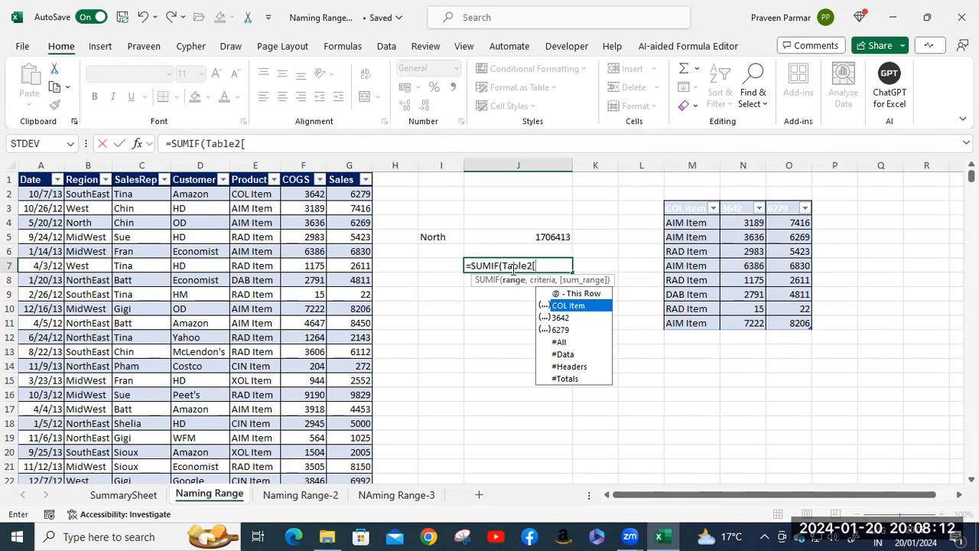
{"action": "key", "text": "Tab"}
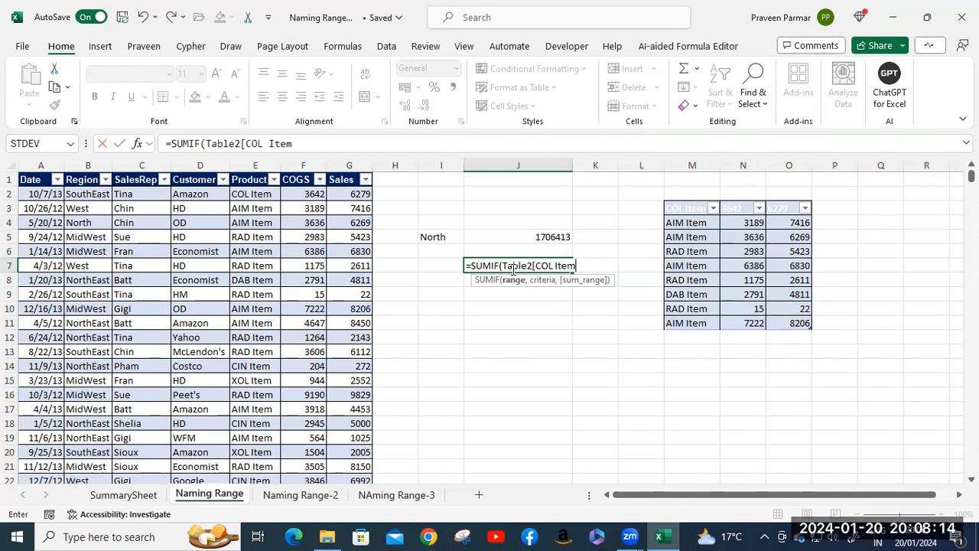
{"action": "type", "text": "]"}
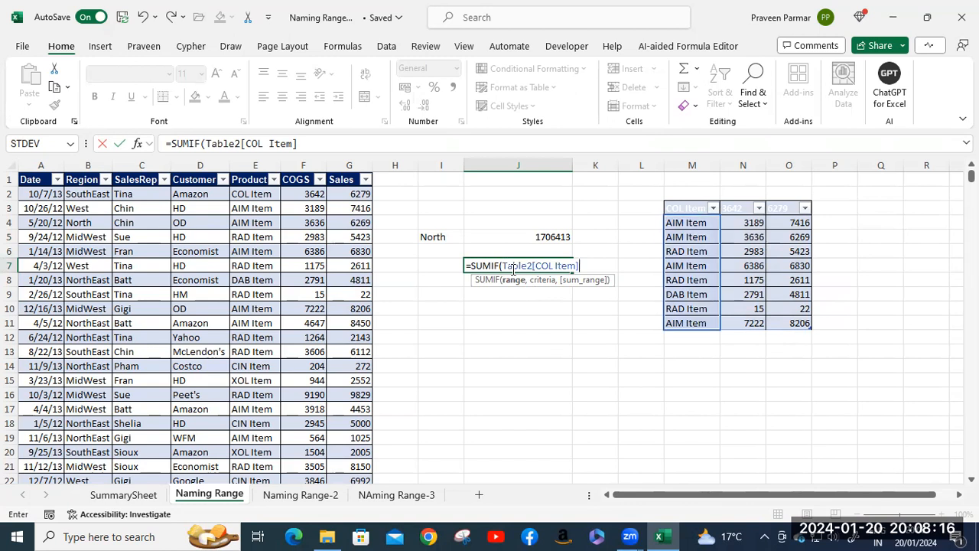
{"action": "type", "text": ","}
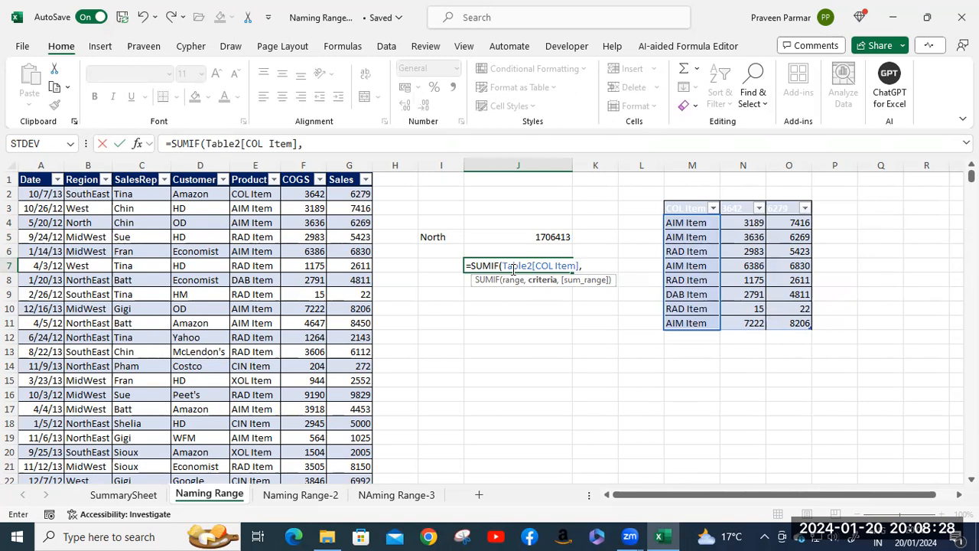
{"action": "type", "text": "\"RAD"}
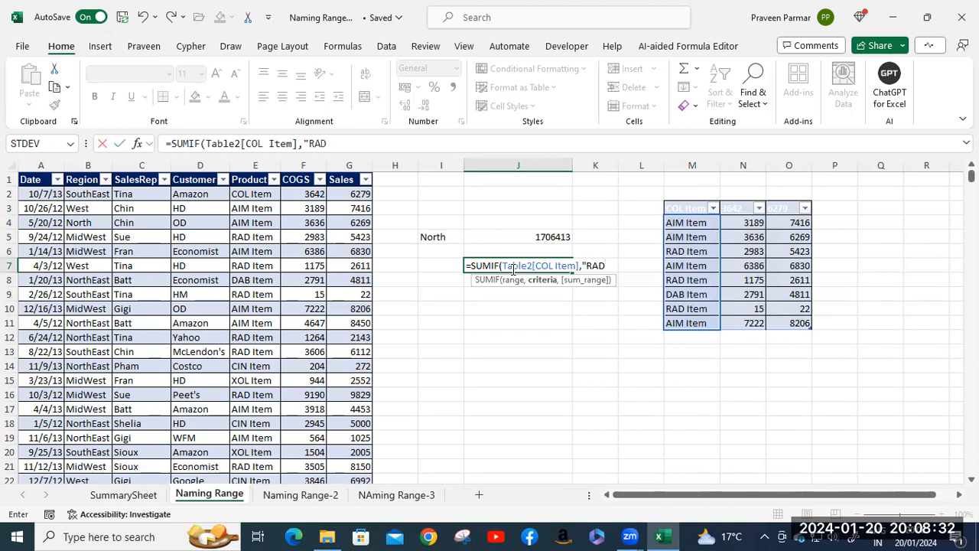
{"action": "type", "text": " Item\","}
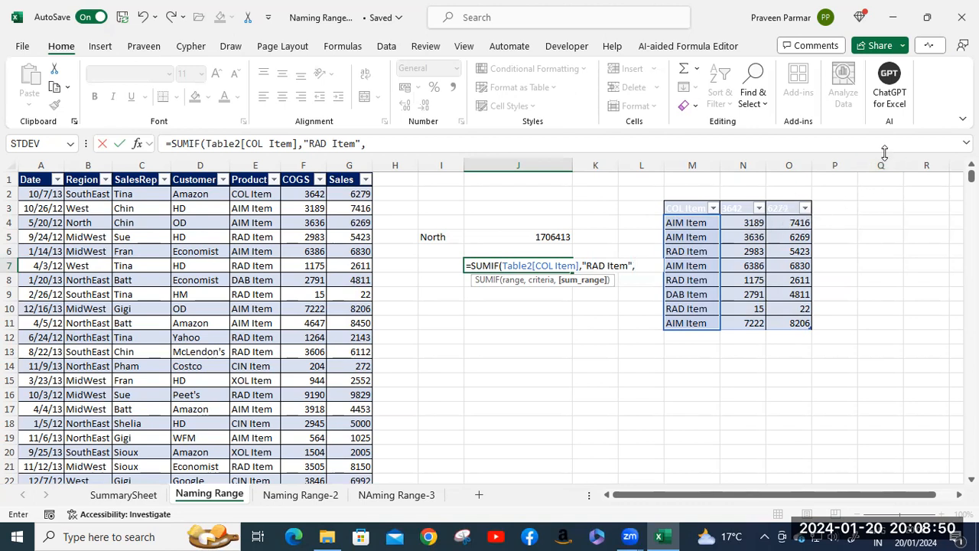
{"action": "type", "text": "tab"}
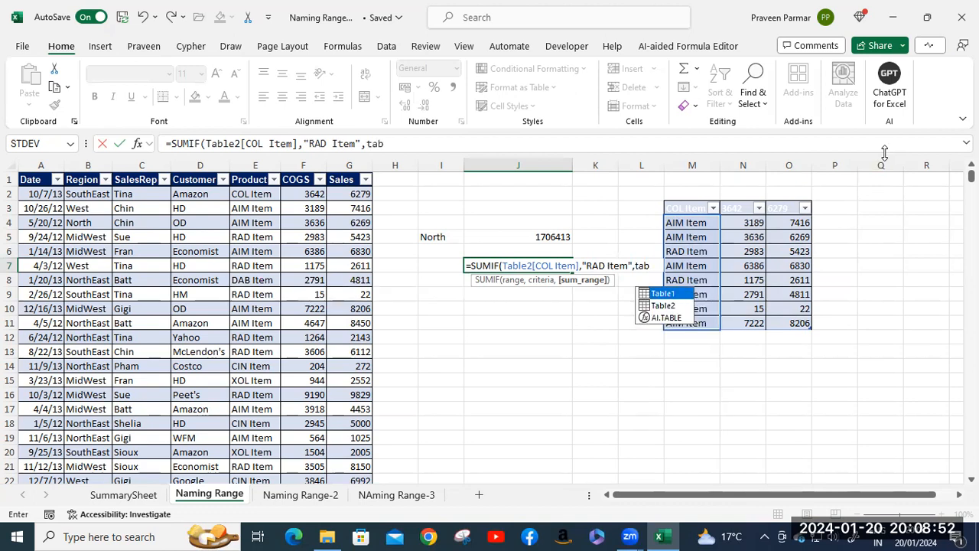
{"action": "key", "text": "Down"}
{"action": "key", "text": "Tab"}
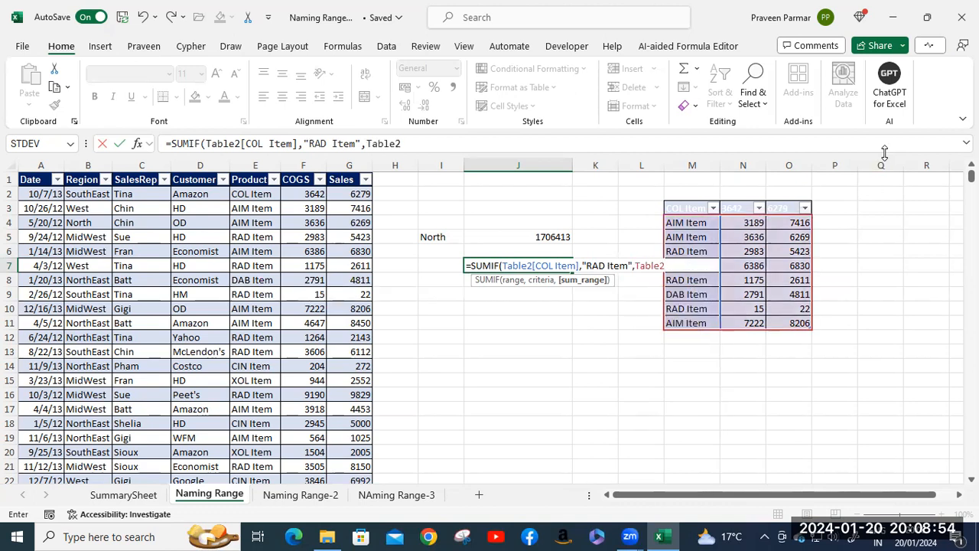
{"action": "type", "text": "["}
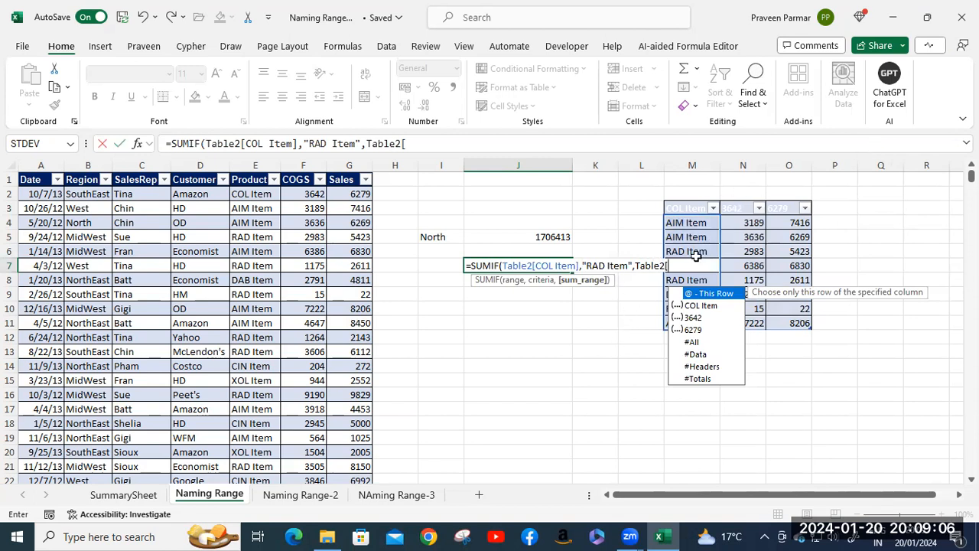
{"action": "key", "text": "BackSpace"}
{"action": "key", "text": "BackSpace"}
{"action": "key", "text": "BackSpace"}
{"action": "key", "text": "BackSpace"}
{"action": "key", "text": "BackSpace"}
{"action": "key", "text": "BackSpace"}
{"action": "key", "text": "BackSpace"}
{"action": "key", "text": "BackSpace"}
{"action": "key", "text": "BackSpace"}
{"action": "key", "text": "BackSpace"}
{"action": "key", "text": "BackSpace"}
{"action": "key", "text": "BackSpace"}
{"action": "key", "text": "BackSpace"}
{"action": "key", "text": "BackSpace"}
{"action": "key", "text": "BackSpace"}
{"action": "key", "text": "BackSpace"}
{"action": "key", "text": "BackSpace"}
{"action": "key", "text": "BackSpace"}
{"action": "key", "text": "BackSpace"}
{"action": "key", "text": "BackSpace"}
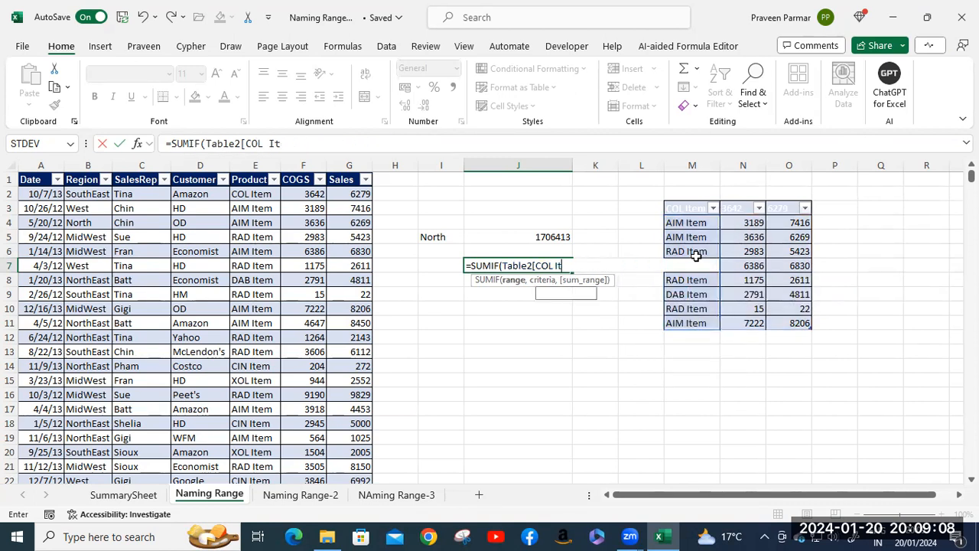
{"action": "key", "text": "BackSpace"}
{"action": "key", "text": "BackSpace"}
{"action": "key", "text": "BackSpace"}
{"action": "key", "text": "BackSpace"}
{"action": "key", "text": "BackSpace"}
{"action": "key", "text": "Escape"}
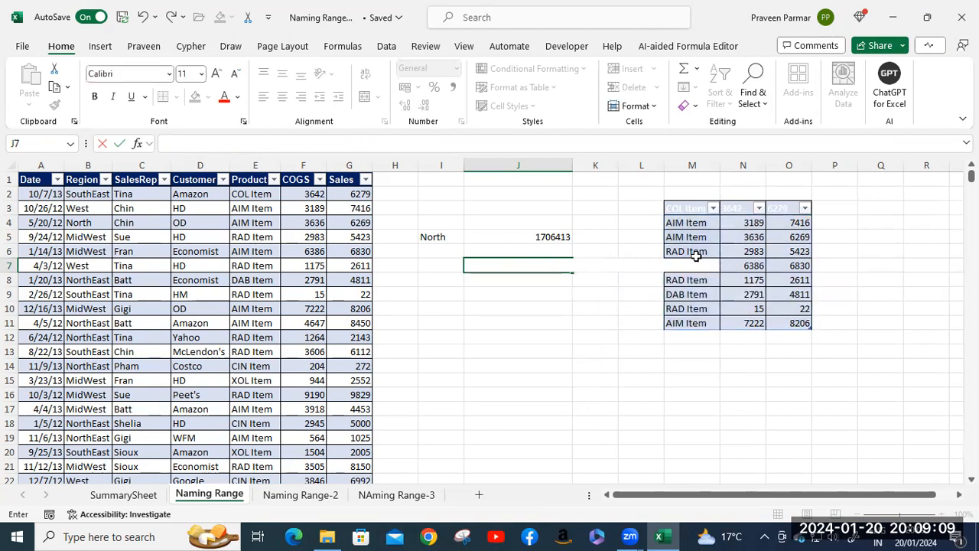
- Convert the small product table in M3:O11 back to a normal range
{"action": "left_click", "coordinate": [630, 283]}
{"action": "left_click", "coordinate": [689, 209]}
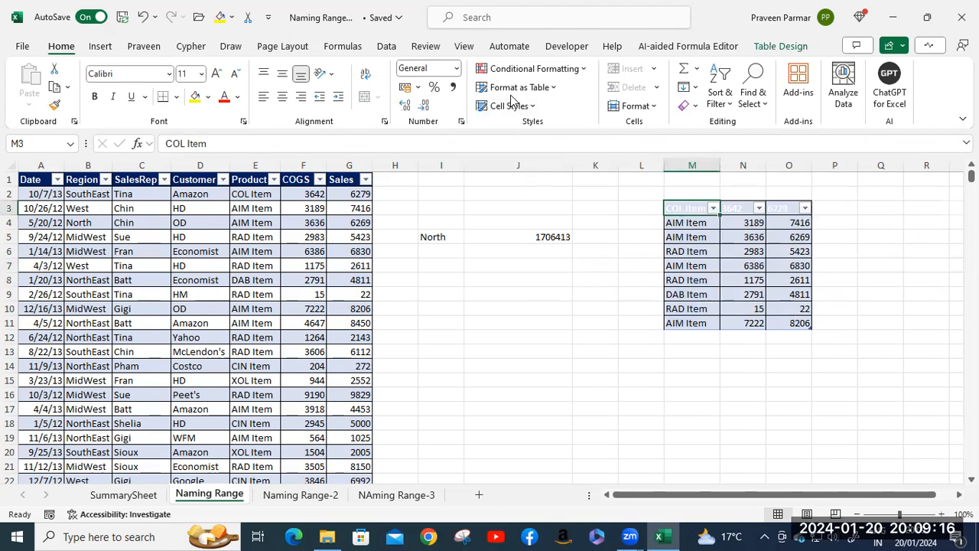
{"action": "left_click", "coordinate": [775, 46]}
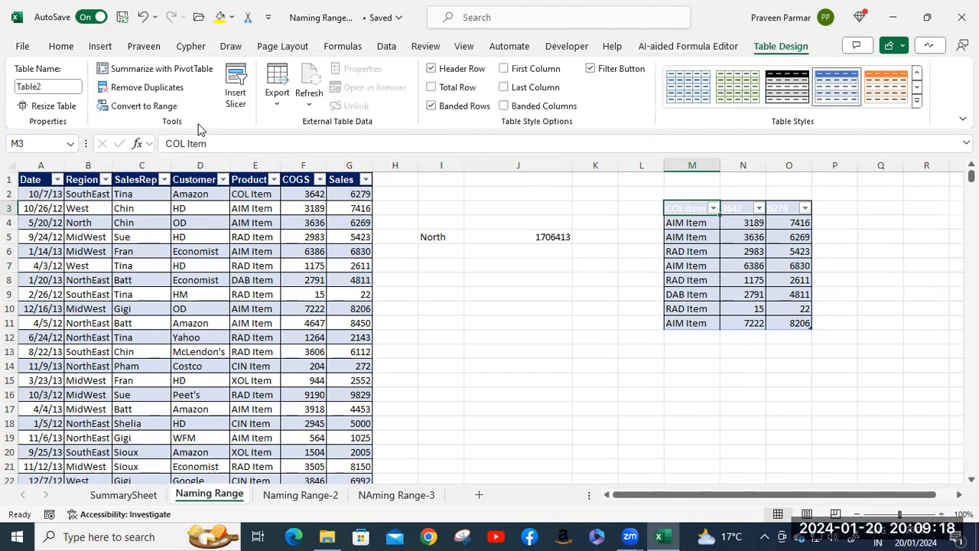
{"action": "left_click", "coordinate": [157, 109]}
{"action": "left_click", "coordinate": [530, 303]}
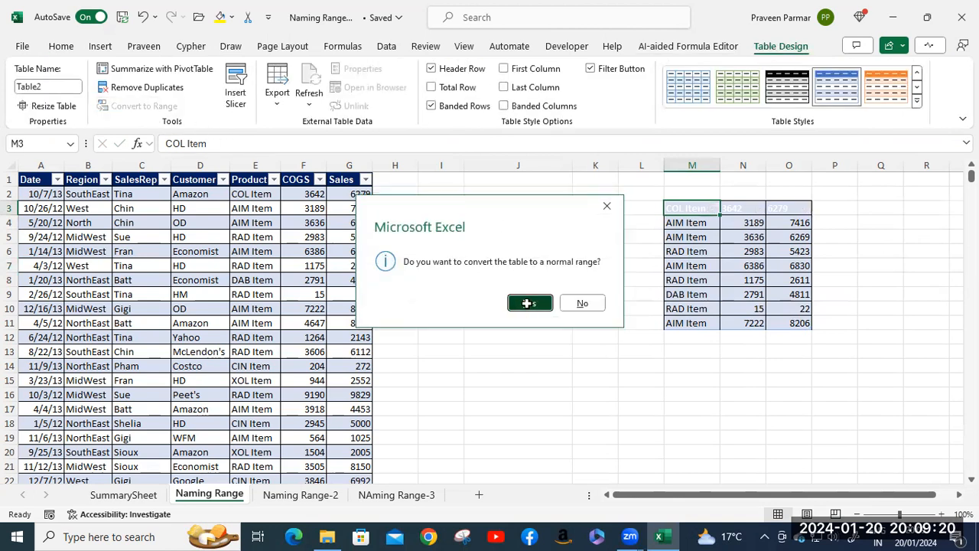
- Replace the contents of M3:O3 with the Product, COGS and Sales headers copied from E1:G1
{"action": "left_click", "coordinate": [778, 212], "text": "shift"}
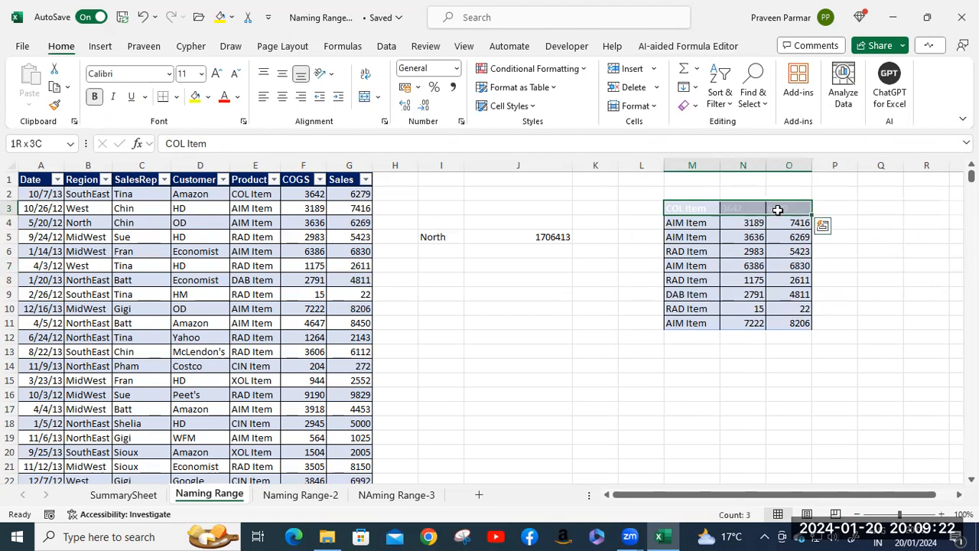
{"action": "key", "text": "Delete"}
{"action": "left_click", "coordinate": [621, 291]}
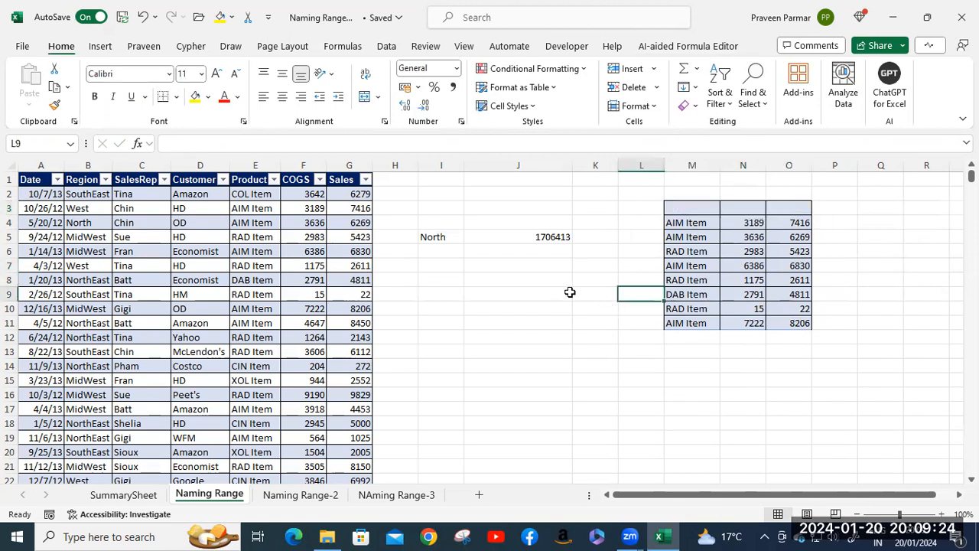
{"action": "left_click", "coordinate": [250, 184]}
{"action": "left_click_drag", "start_coordinate": [250, 184], "coordinate": [343, 179]}
{"action": "key", "text": "ctrl+c"}
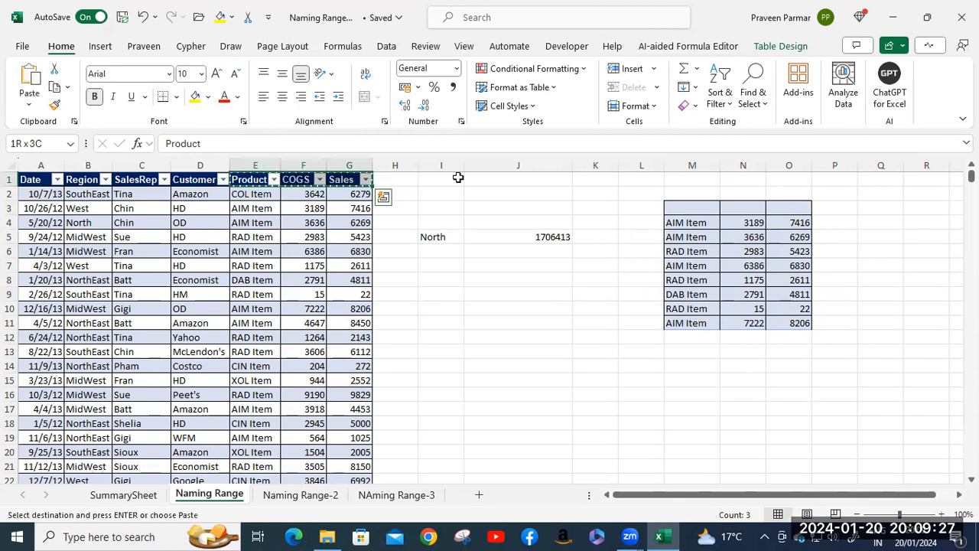
{"action": "left_click", "coordinate": [680, 208]}
{"action": "key", "text": "Return"}
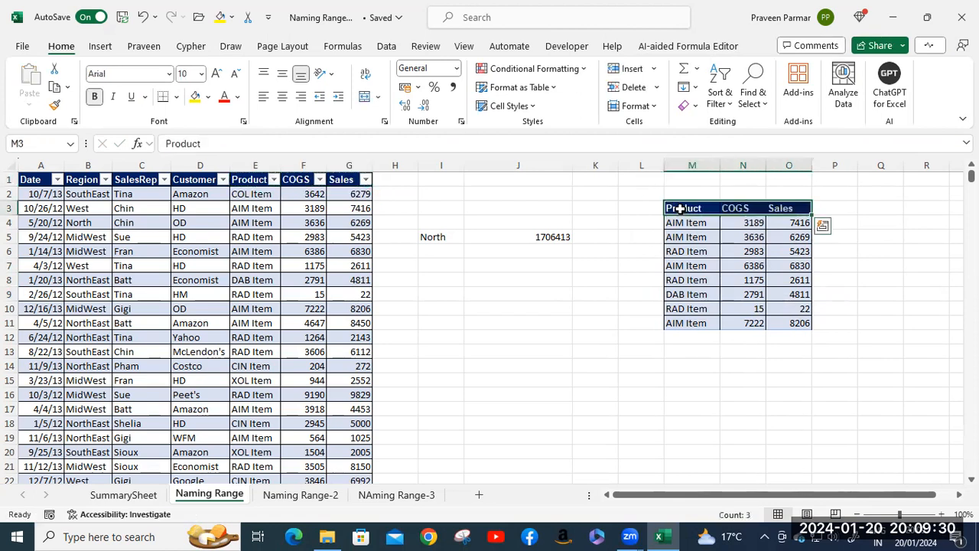
{"action": "left_click", "coordinate": [511, 275]}
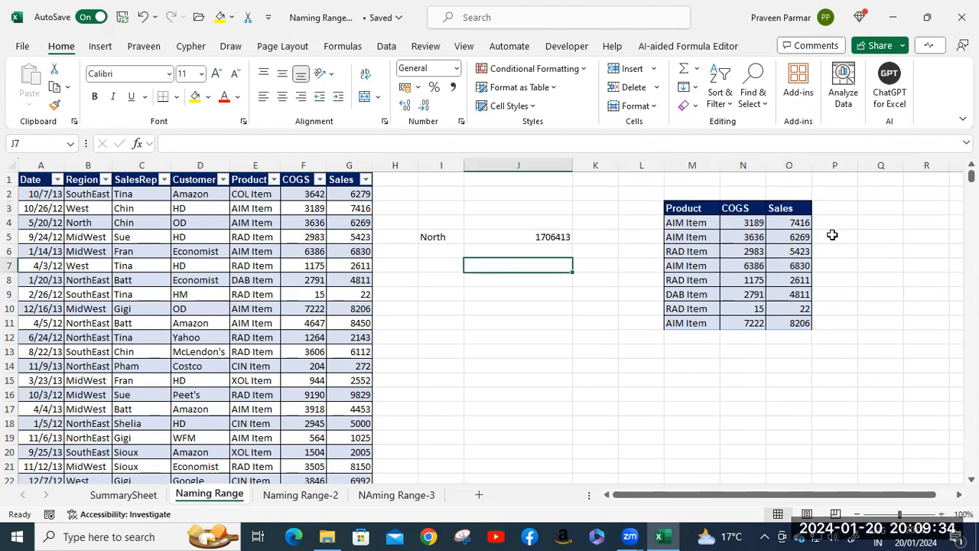
{"action": "type", "text": "="}
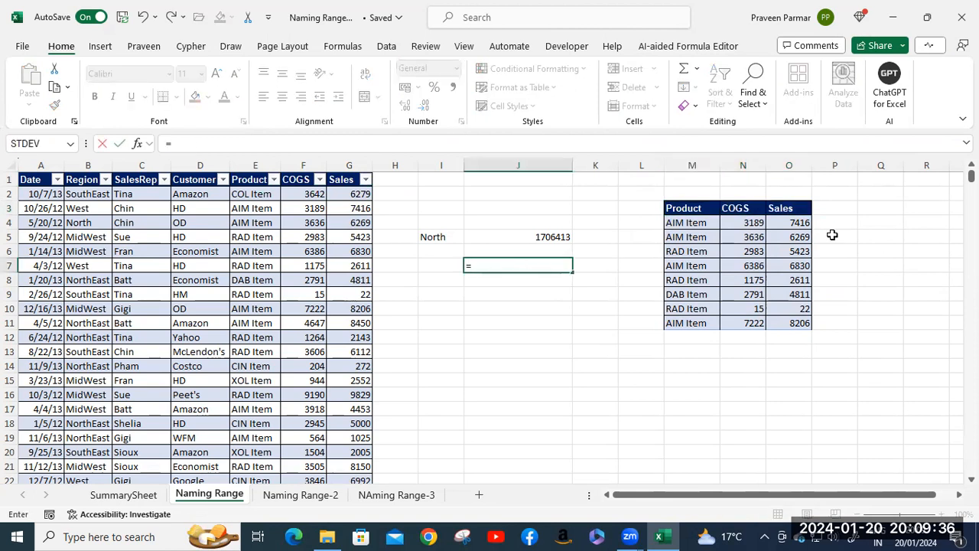
{"action": "left_click", "coordinate": [707, 206]}
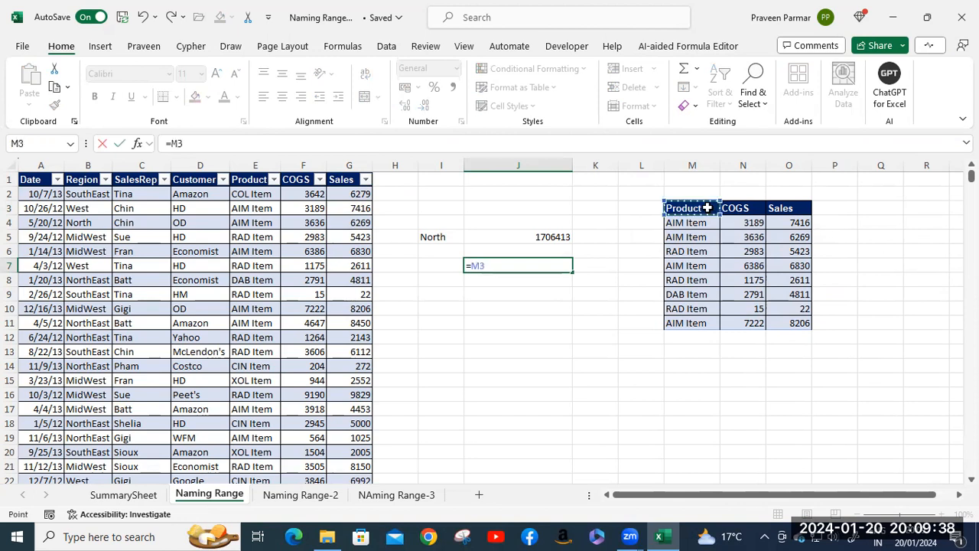
{"action": "key", "text": "BackSpace"}
{"action": "key", "text": "BackSpace"}
{"action": "key", "text": "BackSpace"}
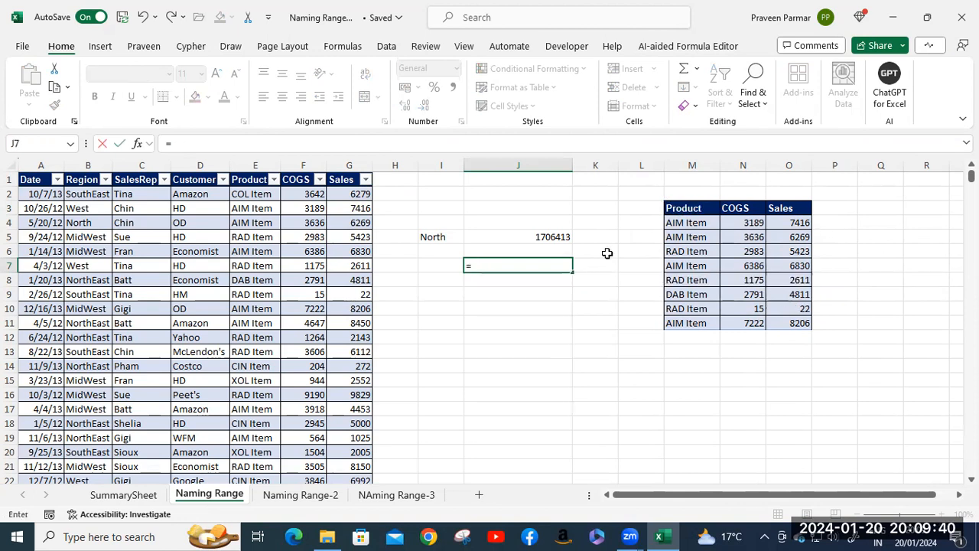
{"action": "left_click", "coordinate": [603, 277]}
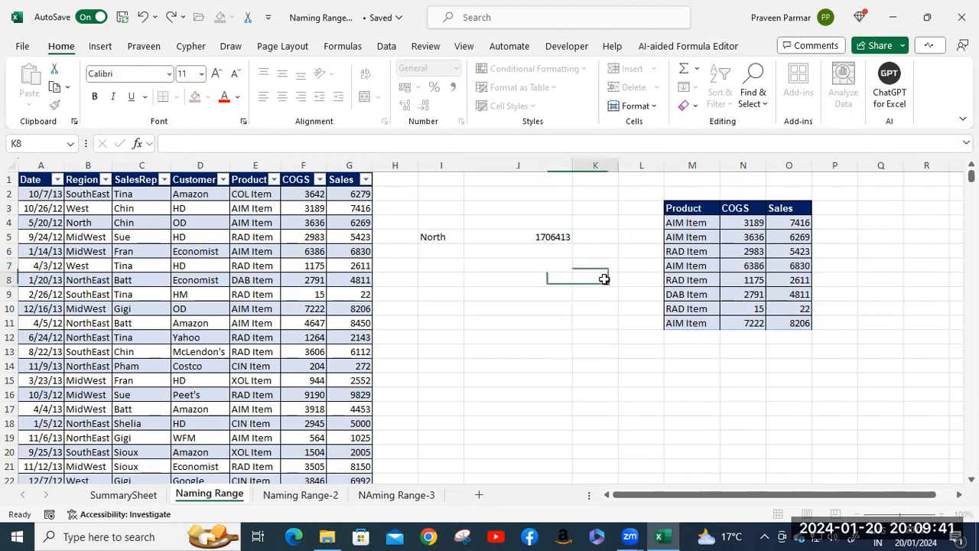
- Create a table with headers from the relabelled range M3:O11 and select it by its defined name Table3
{"action": "left_click", "coordinate": [668, 207]}
{"action": "left_click", "coordinate": [791, 317], "text": "shift"}
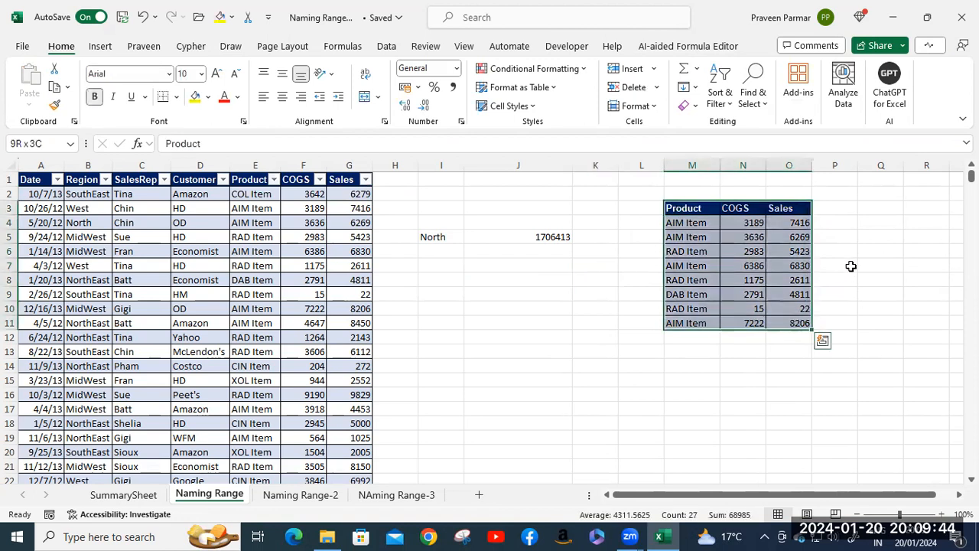
{"action": "key", "text": "ctrl+t"}
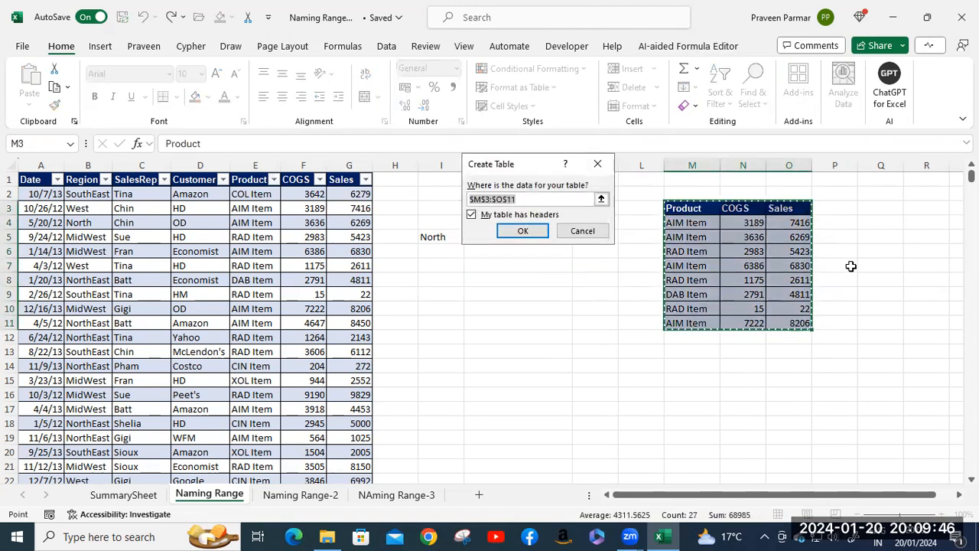
{"action": "left_click", "coordinate": [525, 230]}
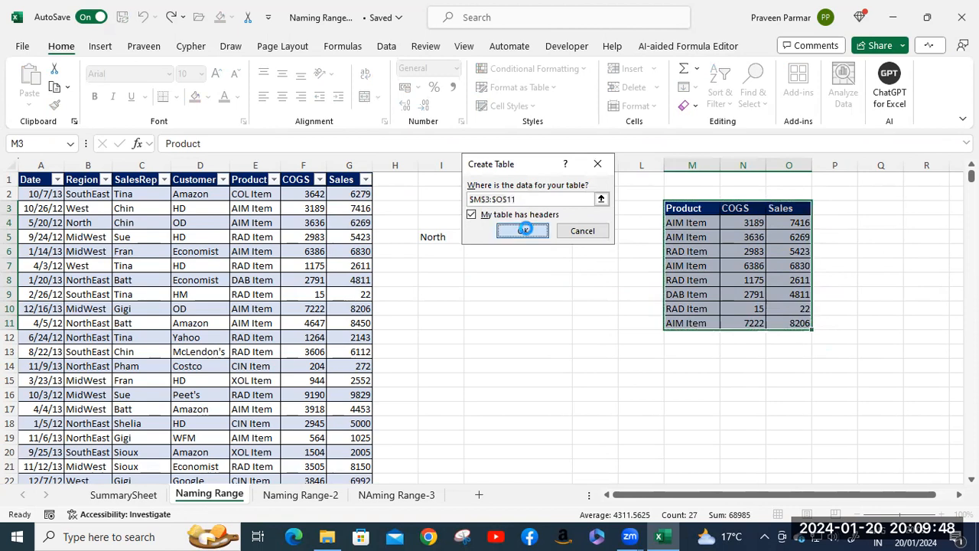
{"action": "left_click", "coordinate": [69, 144]}
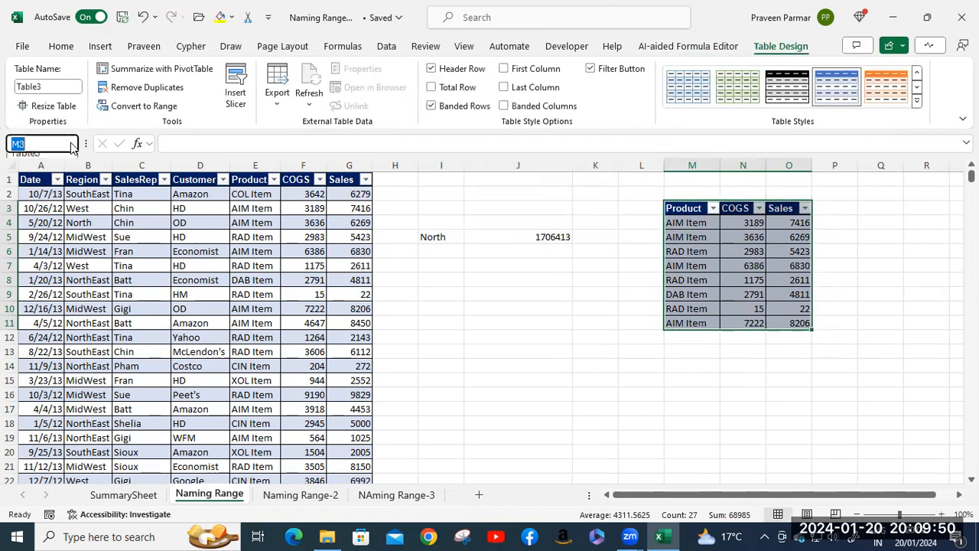
{"action": "left_click", "coordinate": [55, 194]}
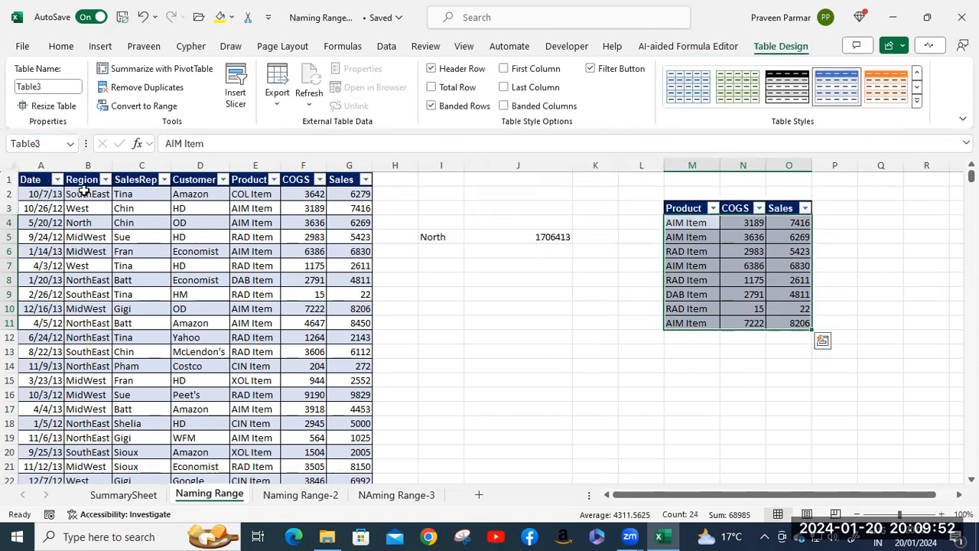
{"action": "left_click", "coordinate": [400, 277]}
{"action": "left_click", "coordinate": [534, 282]}
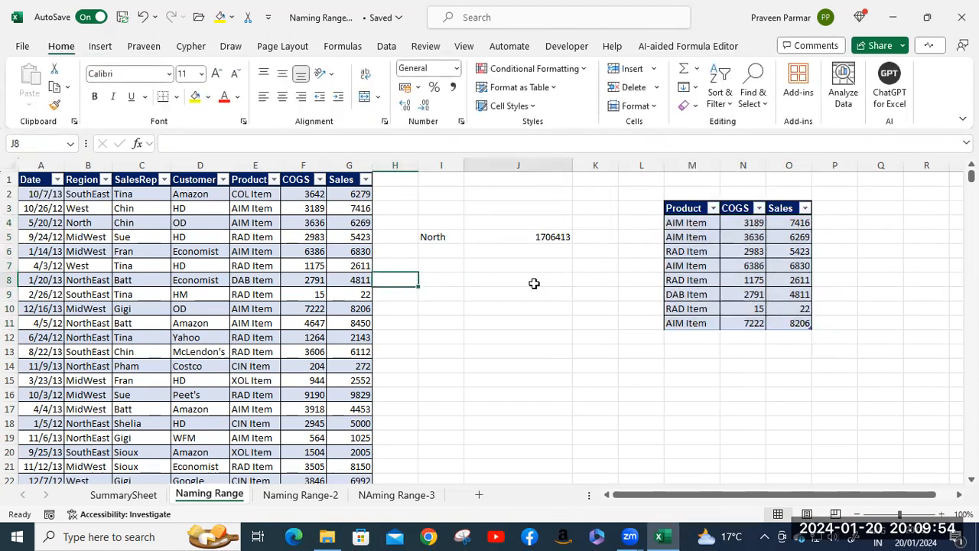
- Start a SUMIF formula in J8 with Table3[Product] as its criteria range
{"action": "type", "text": "=sum"}
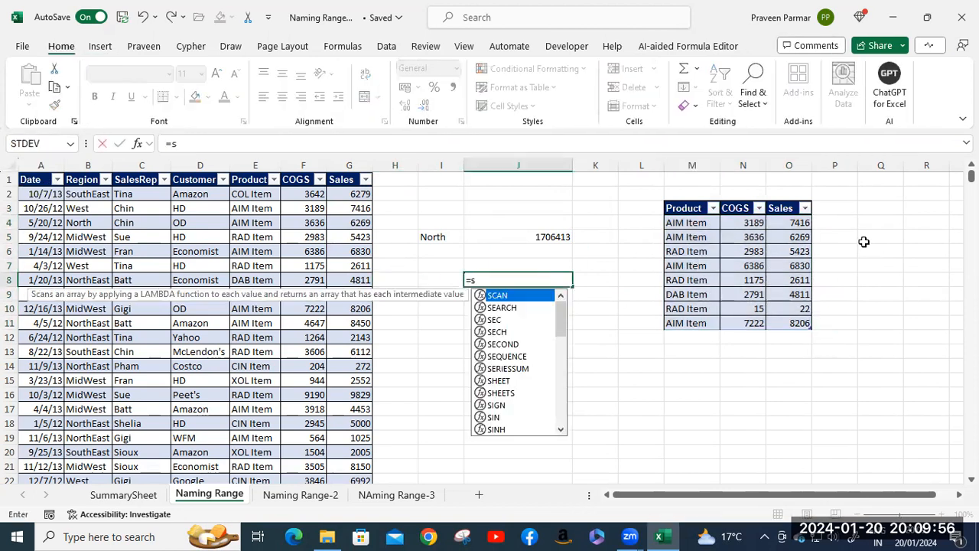
{"action": "key", "text": "Down"}
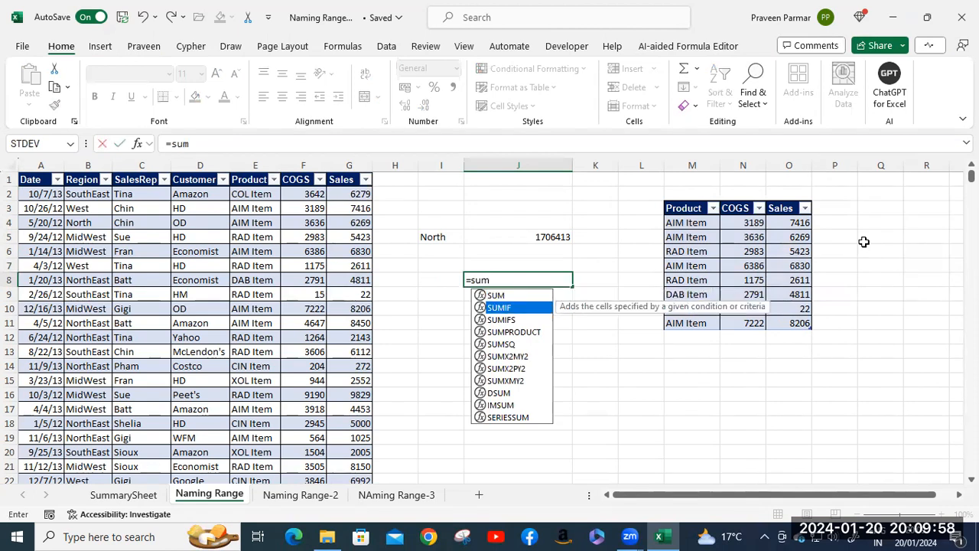
{"action": "key", "text": "Tab"}
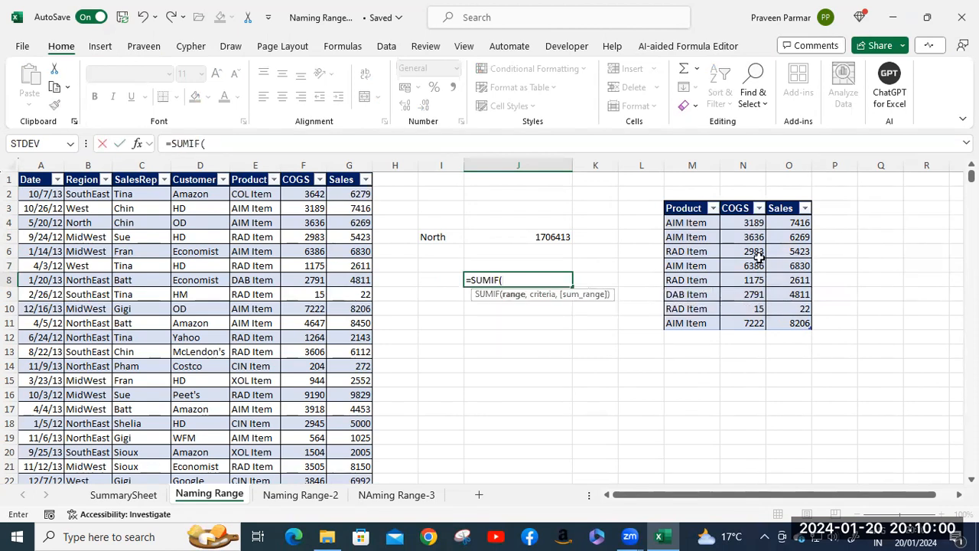
{"action": "type", "text": "tabl"}
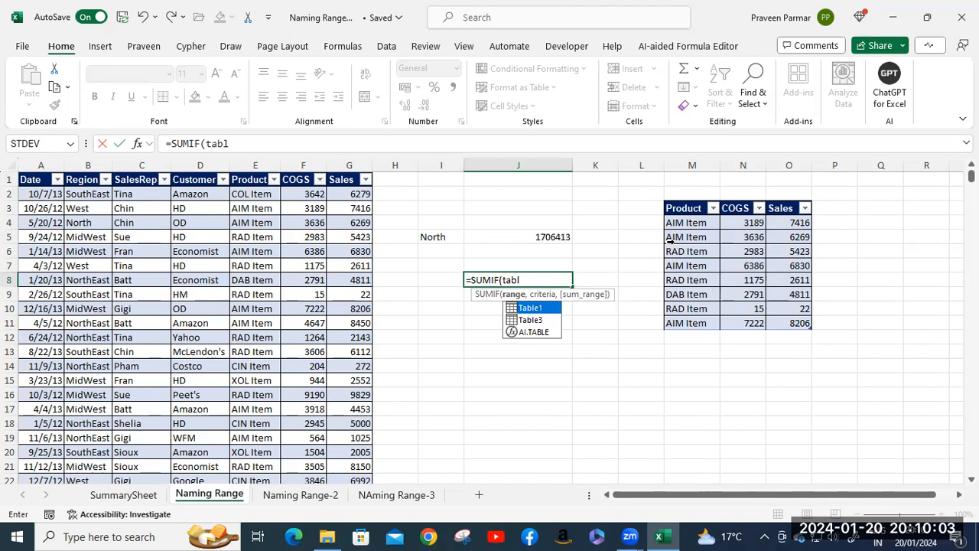
{"action": "key", "text": "Down"}
{"action": "key", "text": "Tab"}
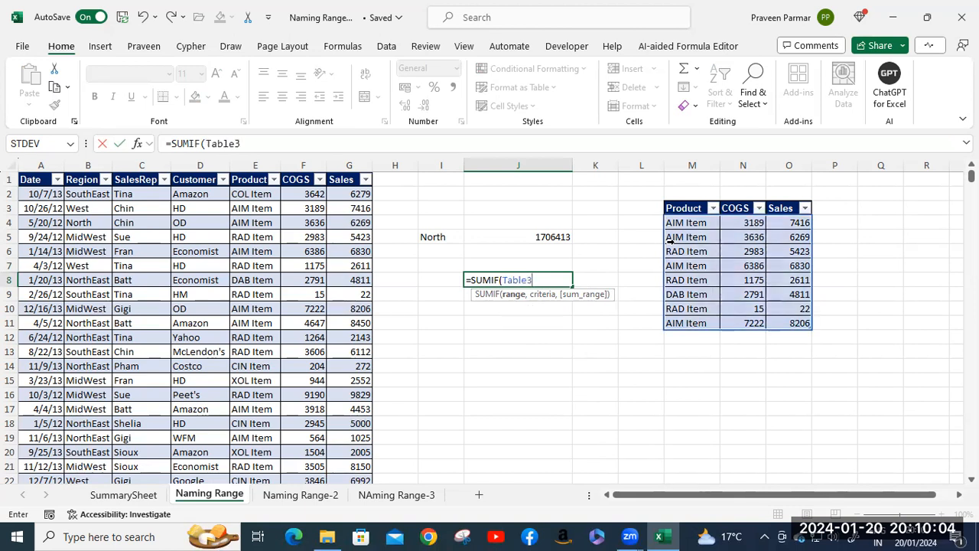
{"action": "type", "text": "["}
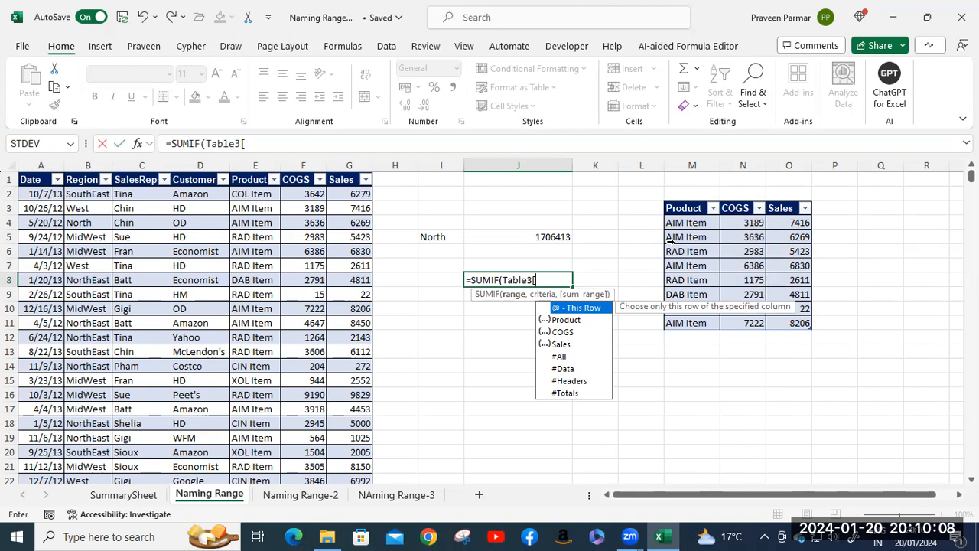
{"action": "key", "text": "Down"}
{"action": "key", "text": "Tab"}
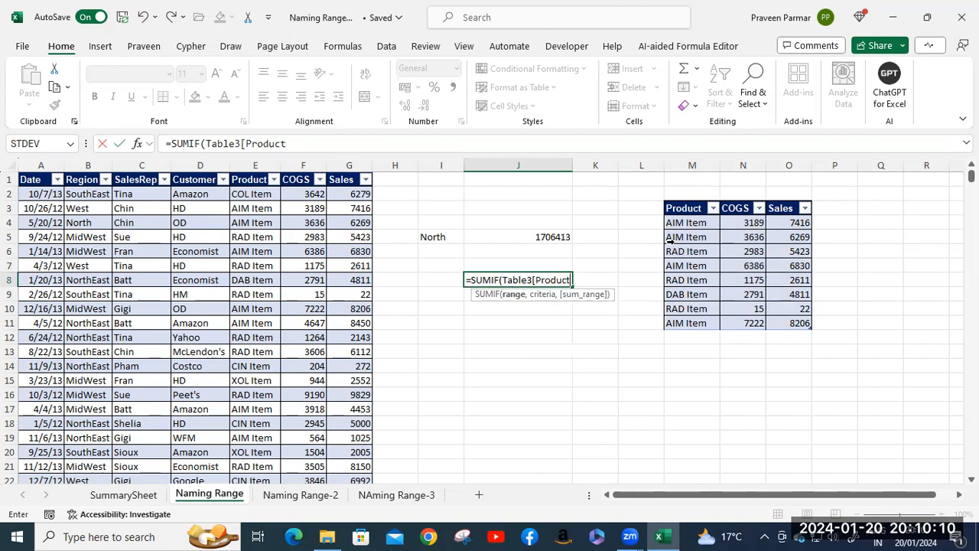
{"action": "type", "text": "],"}
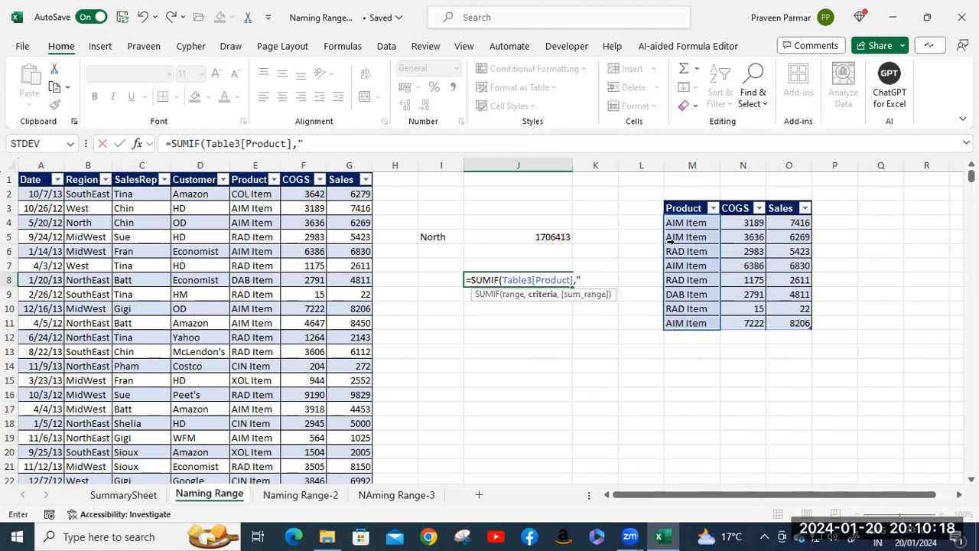
- Complete the J8 SUMIF formula with the criterion "RAD Item" and Table3[Sales] as the sum range
{"action": "type", "text": "RAD It"}
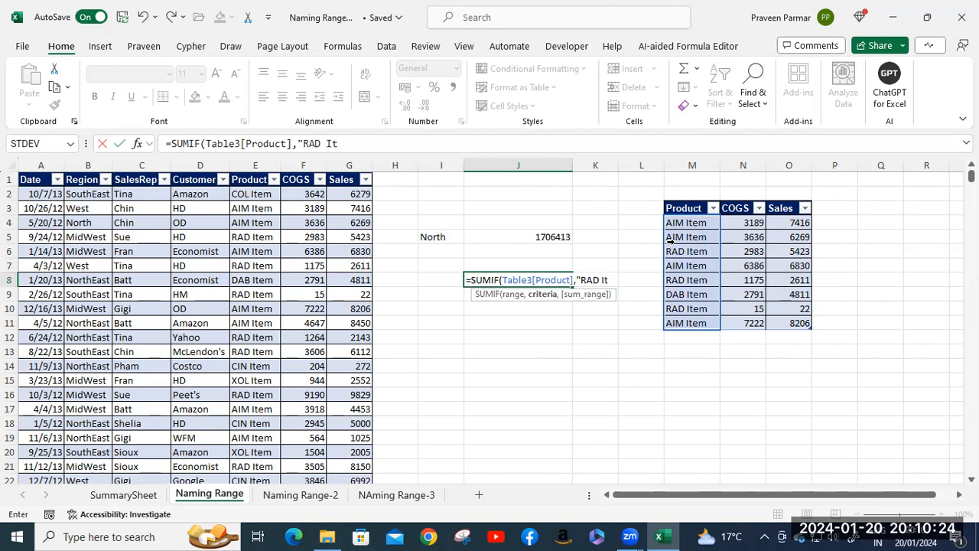
{"action": "type", "text": "em\","}
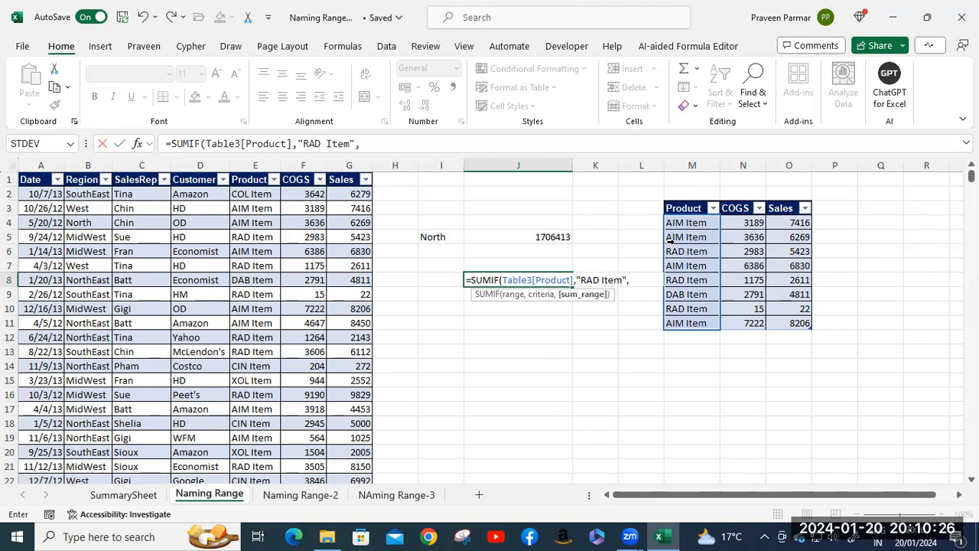
{"action": "type", "text": " tab"}
{"action": "key", "text": "Tab"}
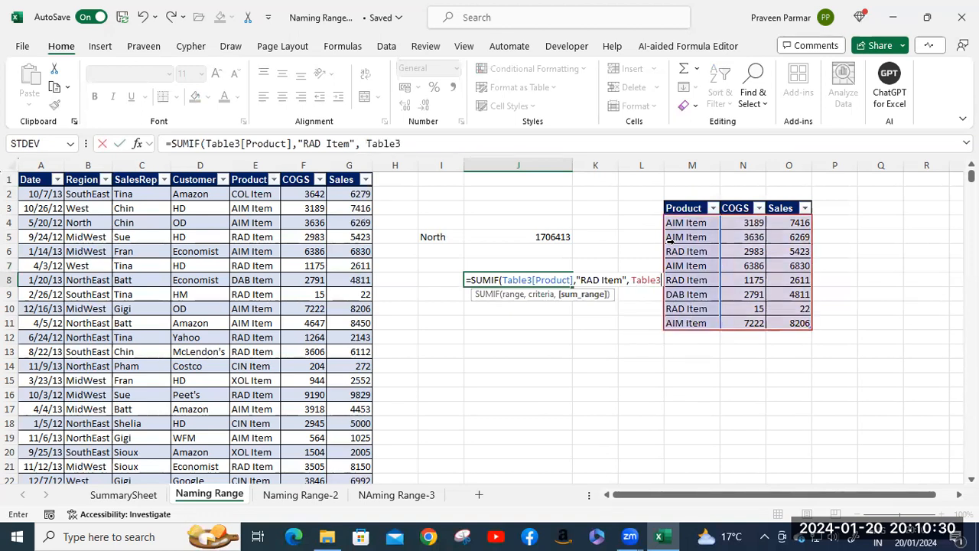
{"action": "key", "text": "BackSpace"}
{"action": "type", "text": "3["}
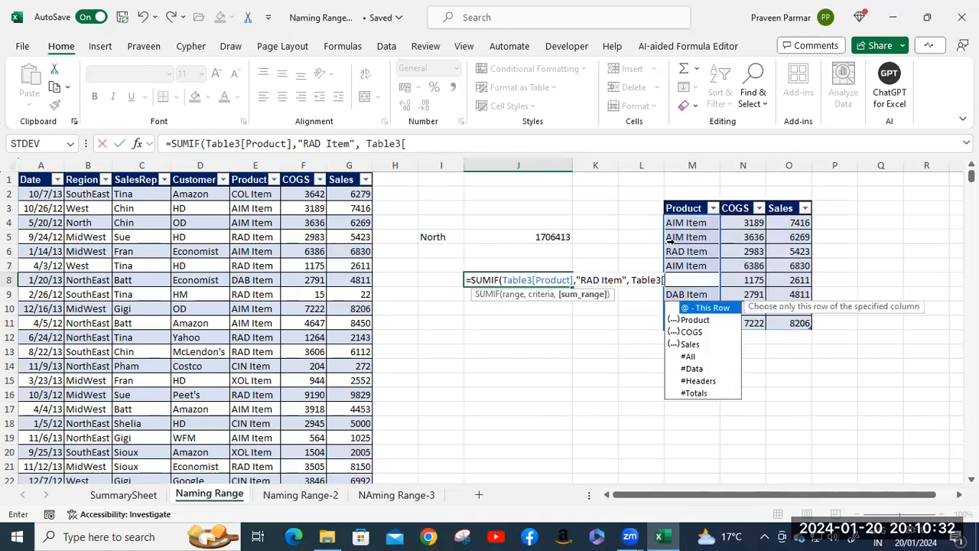
{"action": "key", "text": "Down"}
{"action": "key", "text": "Down"}
{"action": "key", "text": "Down"}
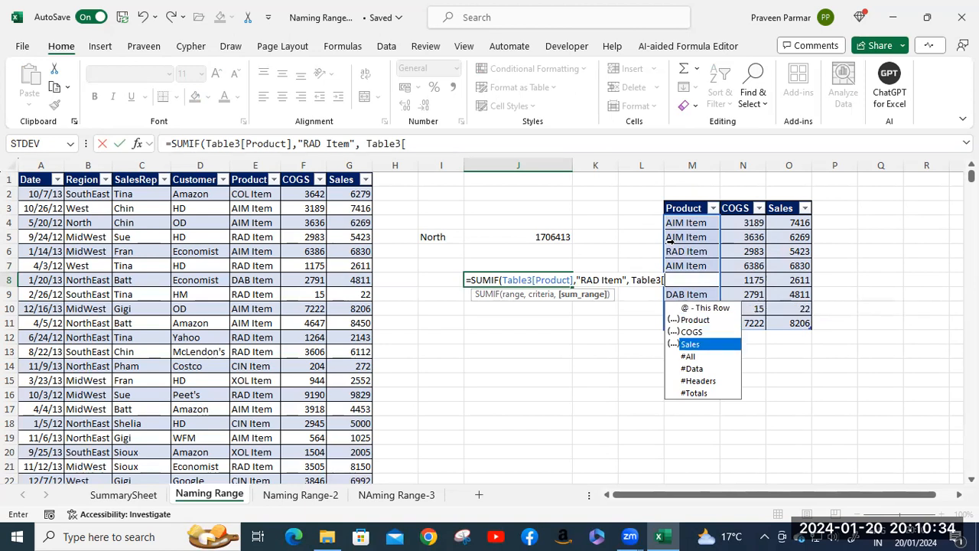
{"action": "key", "text": "Tab"}
{"action": "type", "text": "])"}
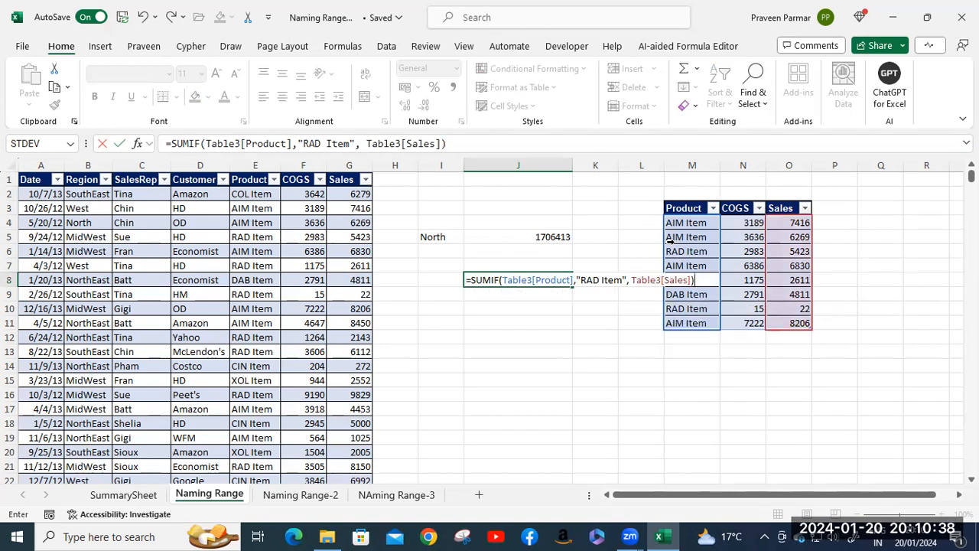
{"action": "key", "text": "Return"}
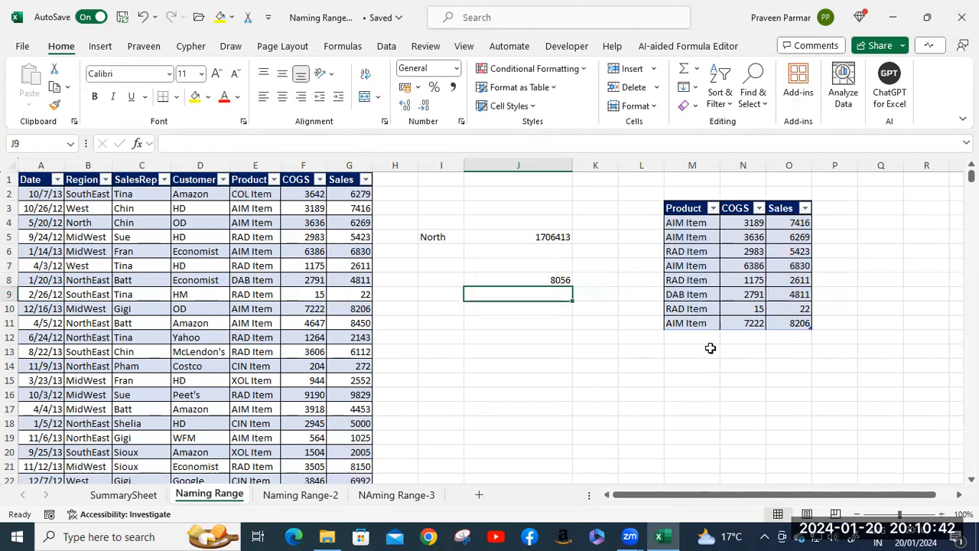
- Add a row directly below the small product table with RAD Item, COGS 564 and Sales 789
{"action": "left_click", "coordinate": [686, 337]}
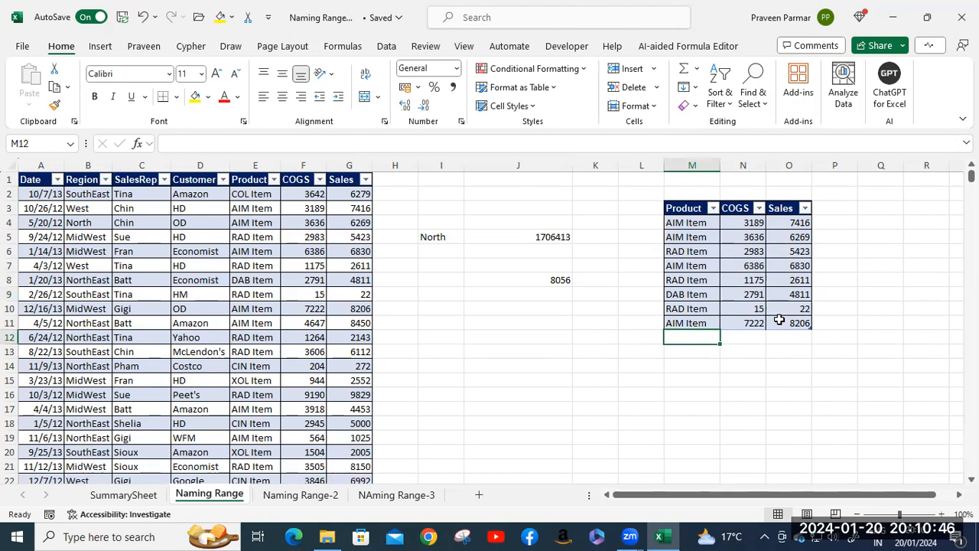
{"action": "type", "text": "RAD Item"}
{"action": "key", "text": "Tab"}
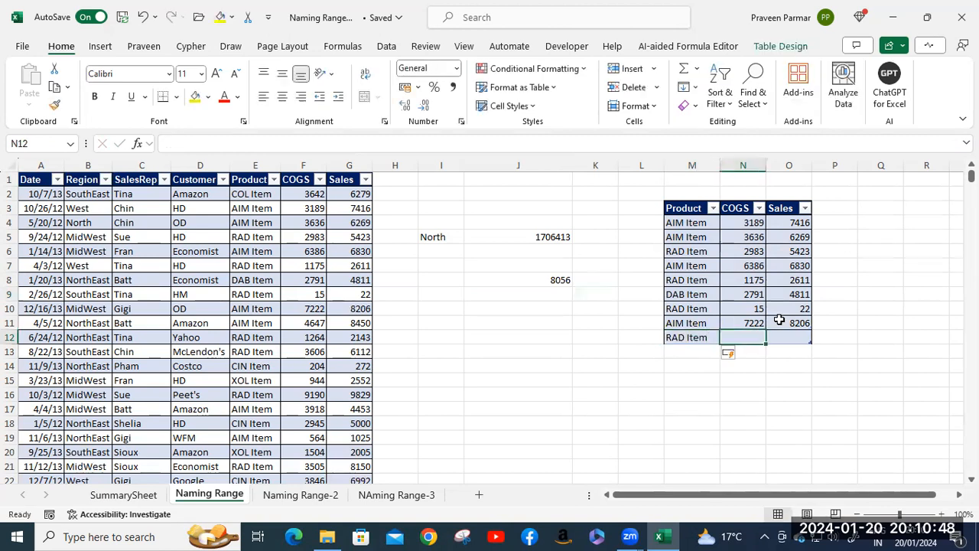
{"action": "type", "text": "564"}
{"action": "key", "text": "Tab"}
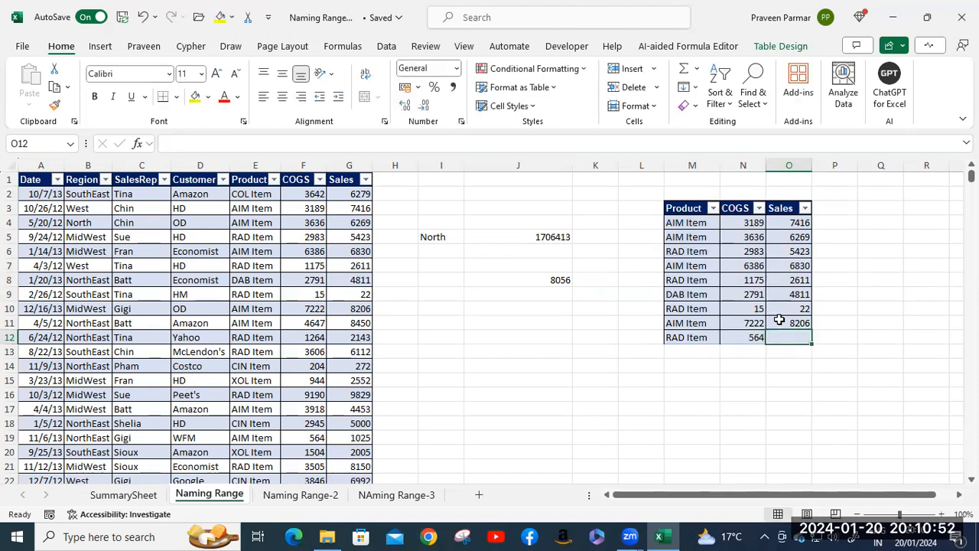
{"action": "type", "text": "789"}
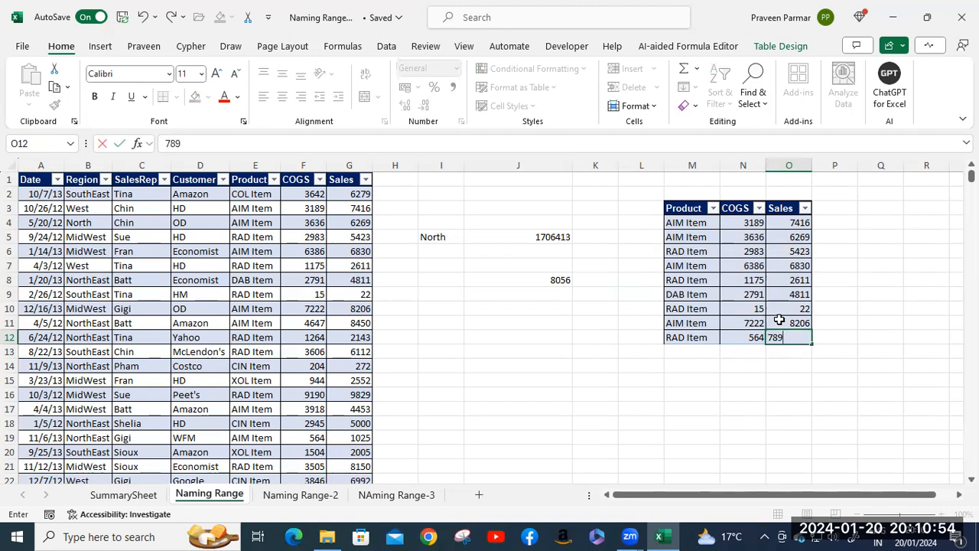
{"action": "key", "text": "Tab"}
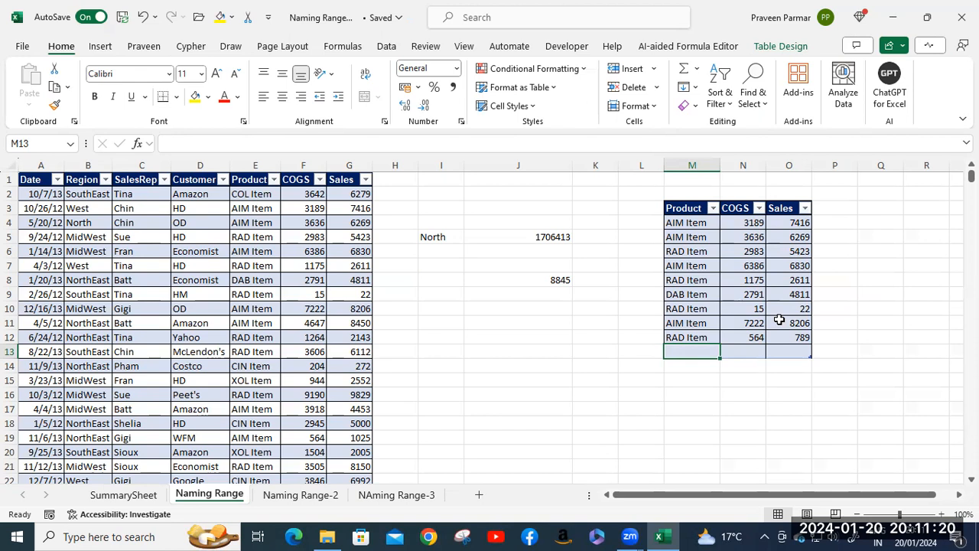
- Fill row 13 of the small product table with RAD Item, COGS 67 and Sales 456
{"action": "type", "text": "RAD Item"}
{"action": "key", "text": "Tab"}
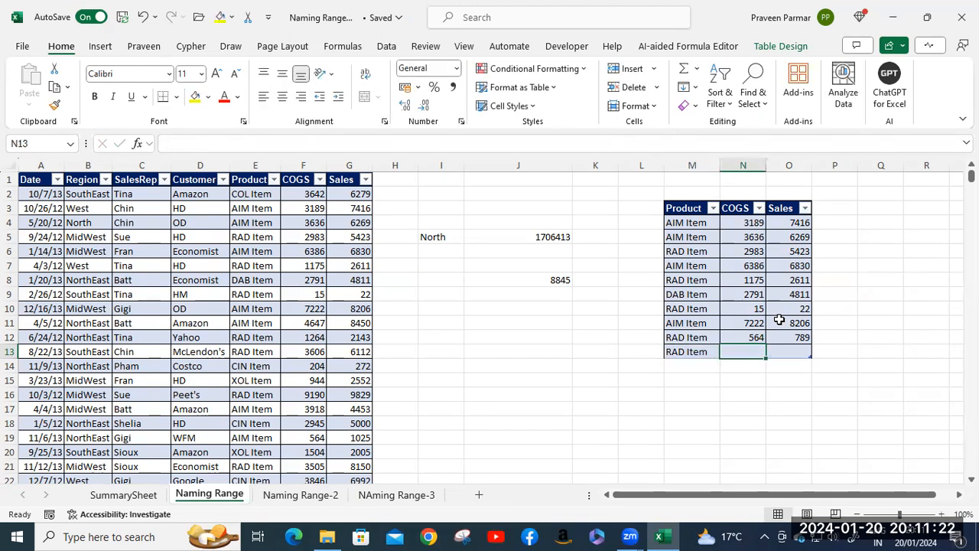
{"action": "type", "text": "67"}
{"action": "key", "text": "Tab"}
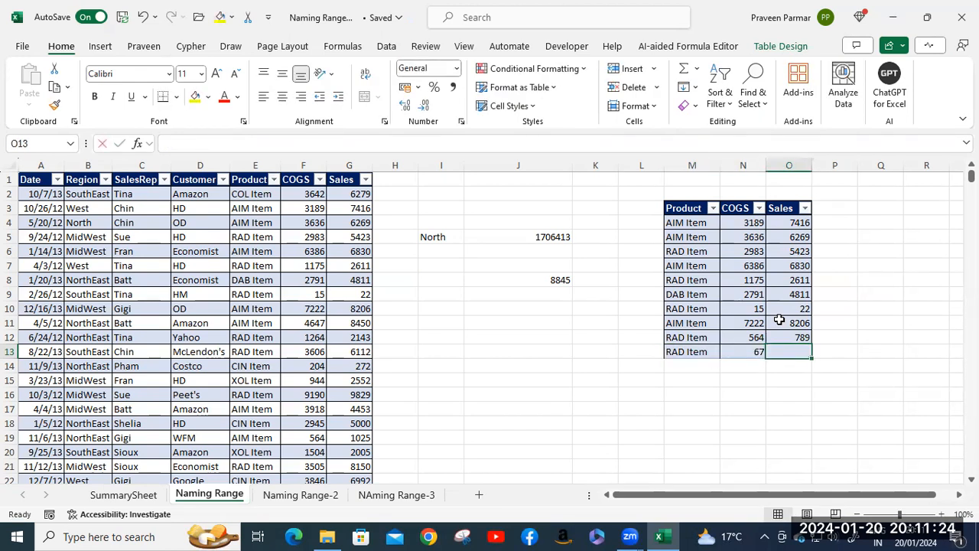
{"action": "type", "text": "456"}
{"action": "key", "text": "Tab"}
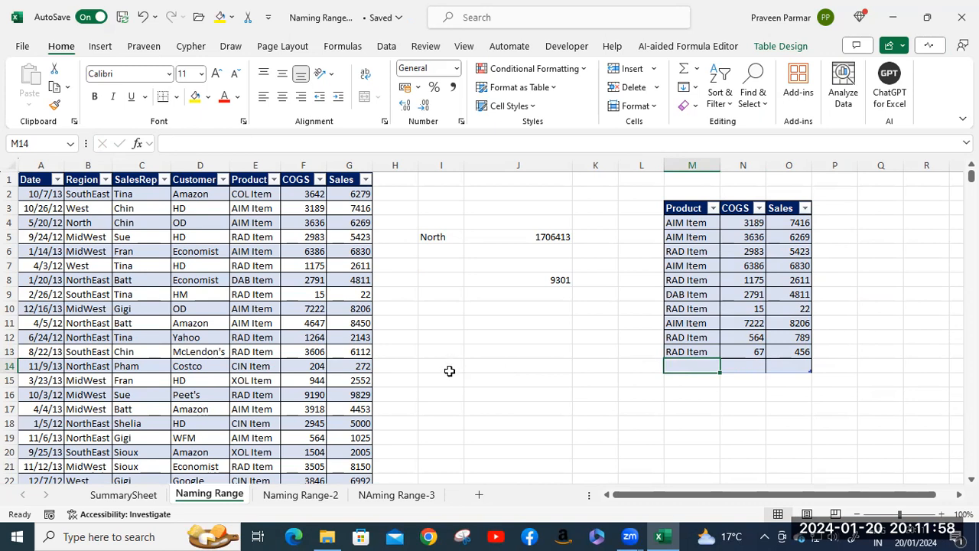
- Go to the NAming Range-3 sheet and delete the defined name mydata in the Name Manager, with all listed names selected
{"action": "left_click", "coordinate": [325, 497]}
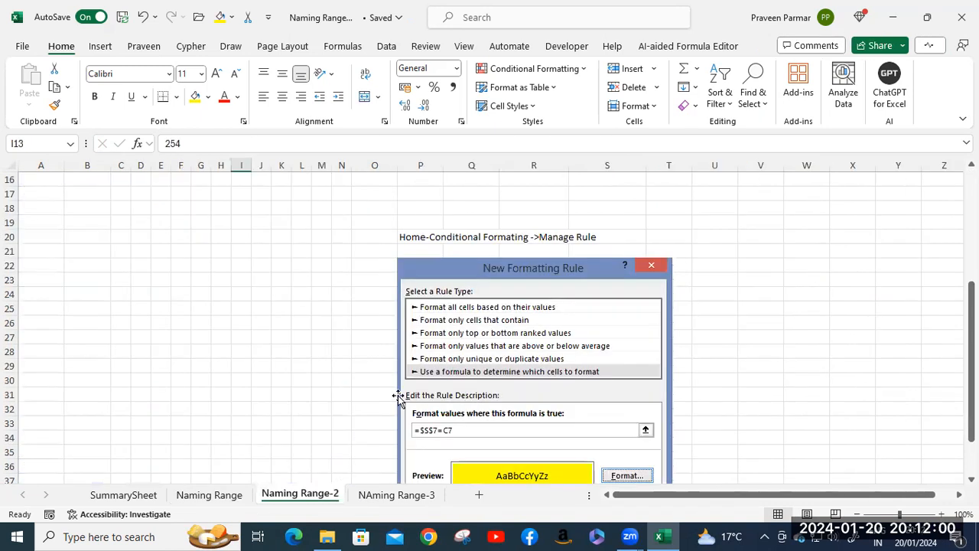
{"action": "scroll", "coordinate": [458, 310], "scroll_direction": "down", "scroll_amount": 7}
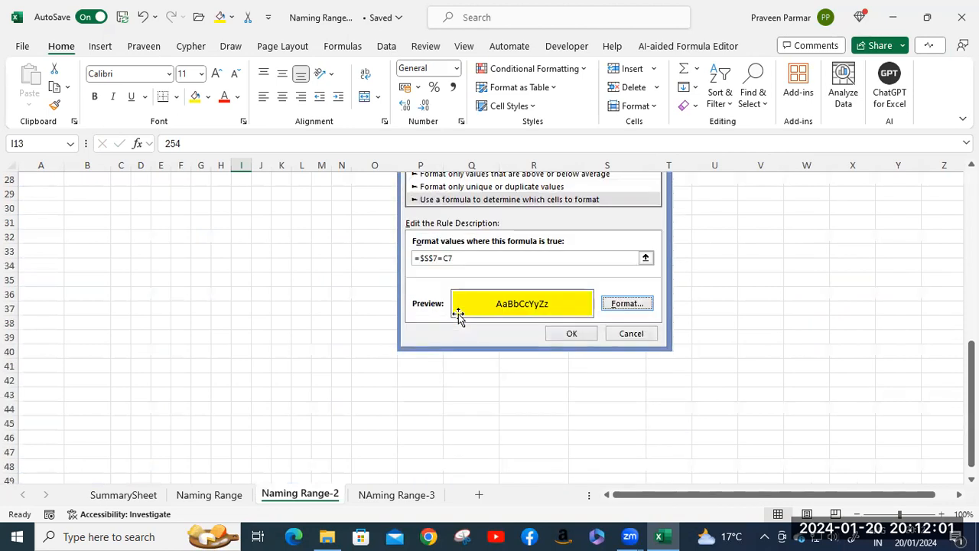
{"action": "left_click", "coordinate": [398, 495]}
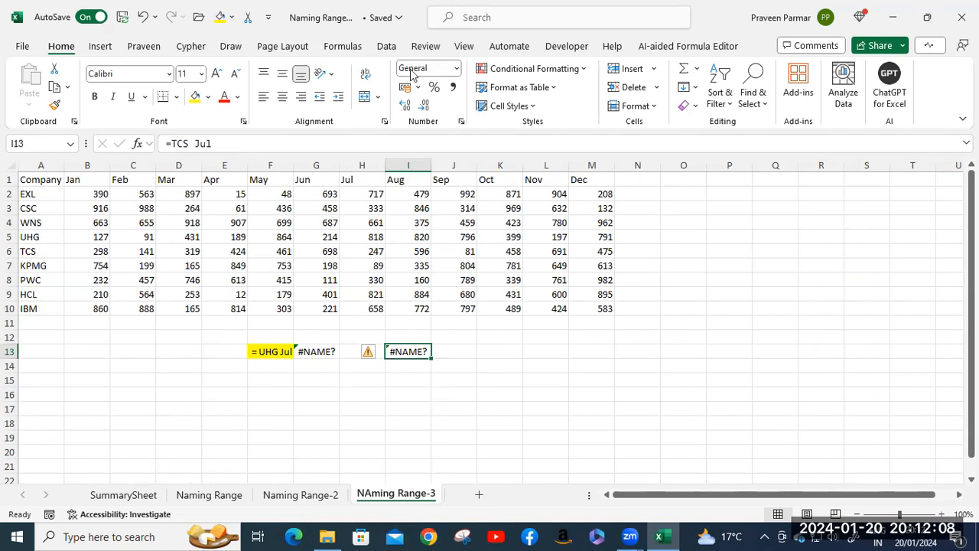
{"action": "left_click", "coordinate": [338, 48]}
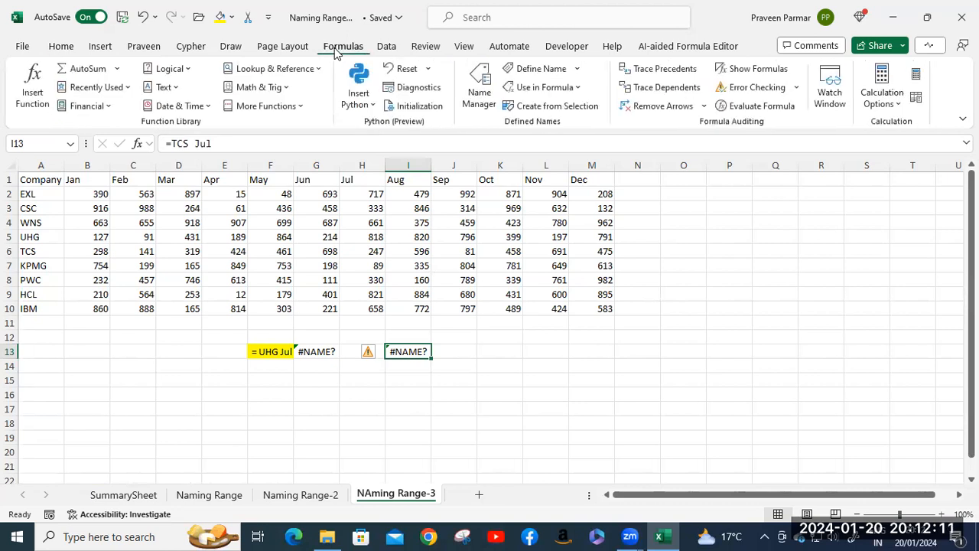
{"action": "left_click", "coordinate": [480, 93]}
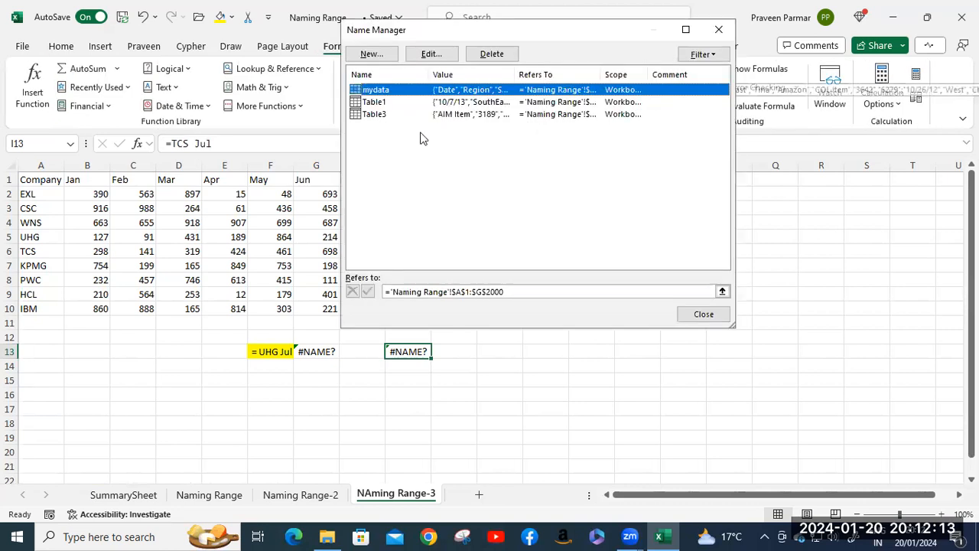
{"action": "left_click", "coordinate": [379, 114], "text": "shift"}
{"action": "left_click", "coordinate": [492, 53]}
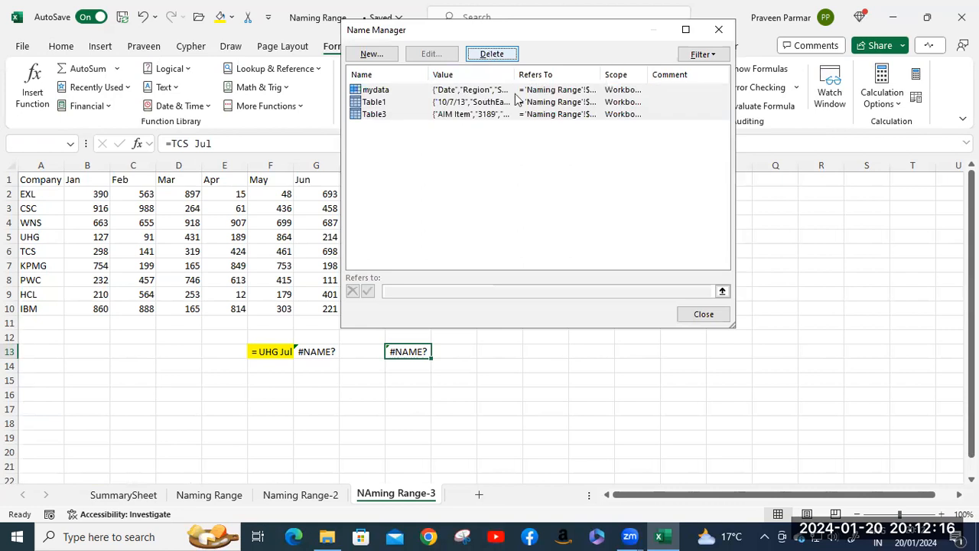
{"action": "left_click", "coordinate": [578, 217]}
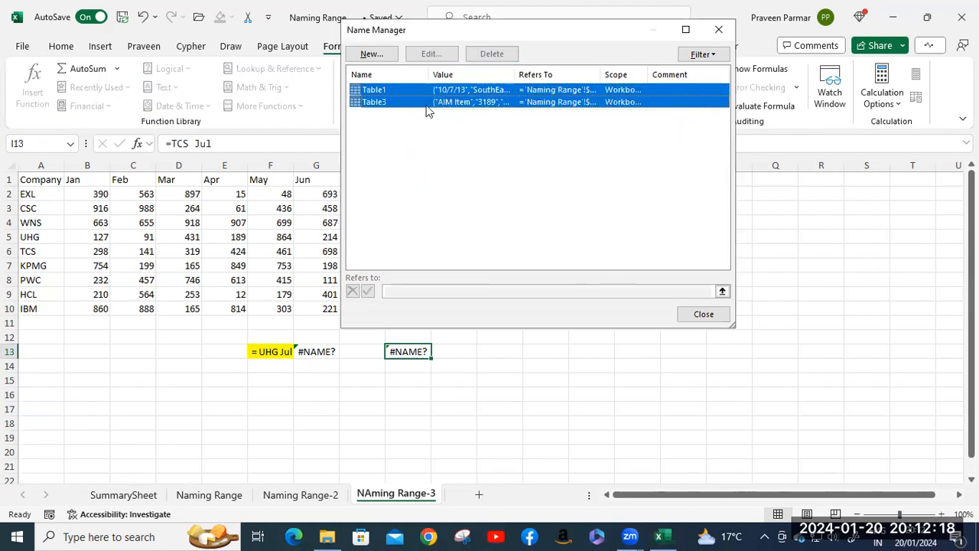
- Try to delete the names Table1 and Table3 in the Name Manager and close it
{"action": "left_click", "coordinate": [404, 91]}
{"action": "left_click", "coordinate": [405, 102], "text": "shift"}
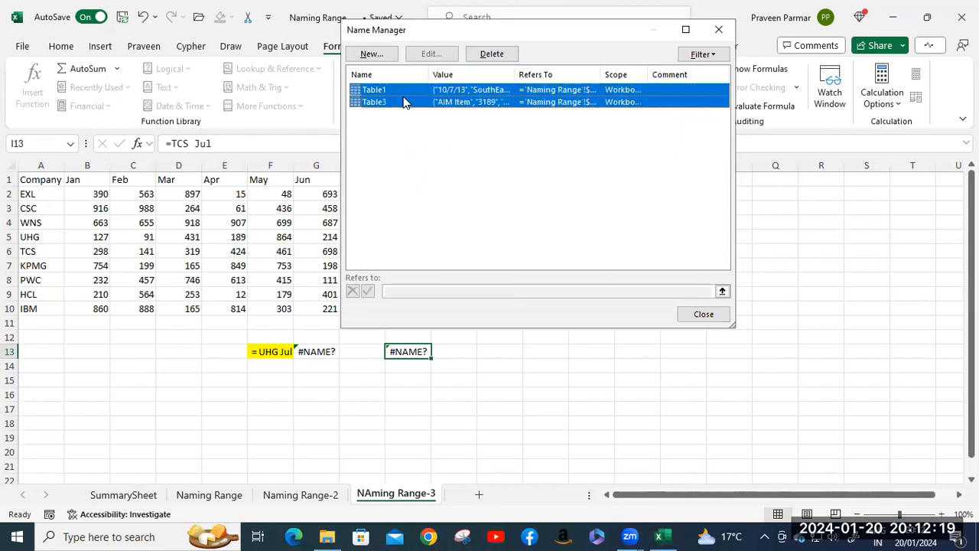
{"action": "left_click", "coordinate": [492, 53]}
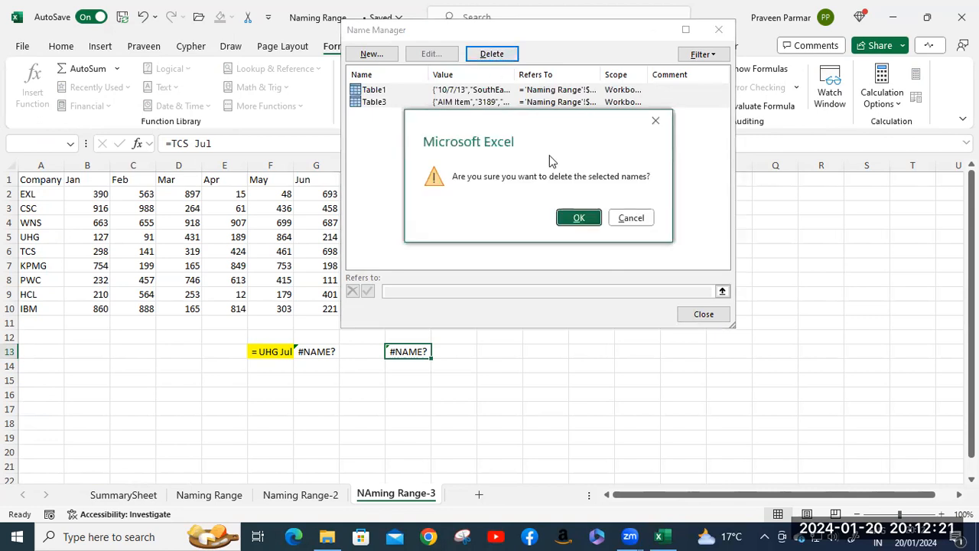
{"action": "left_click", "coordinate": [584, 219]}
{"action": "left_click", "coordinate": [702, 315]}
- On the Naming Range sheet, convert the large sales table starting in A1 to a normal range
{"action": "left_click", "coordinate": [201, 495]}
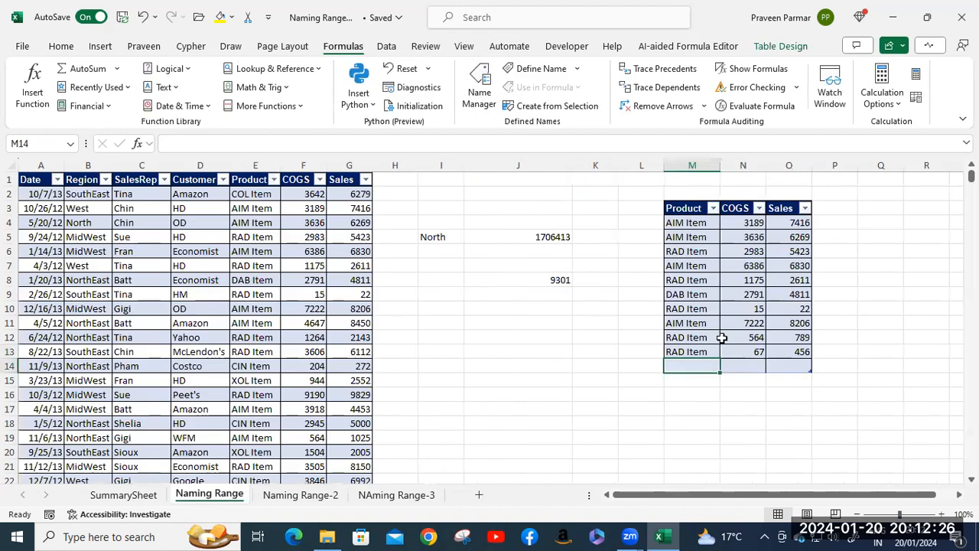
{"action": "left_click", "coordinate": [683, 208]}
{"action": "left_click", "coordinate": [792, 352], "text": "shift"}
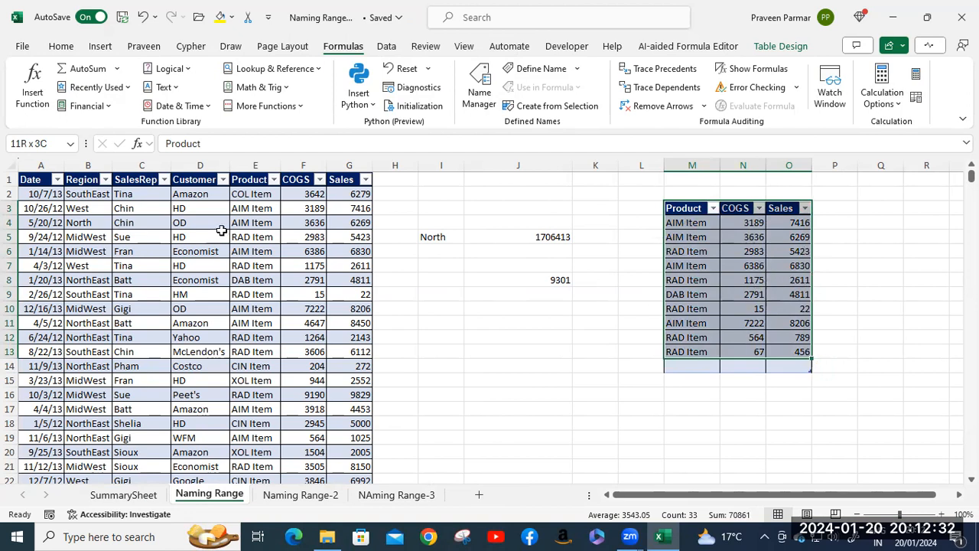
{"action": "left_click", "coordinate": [32, 180]}
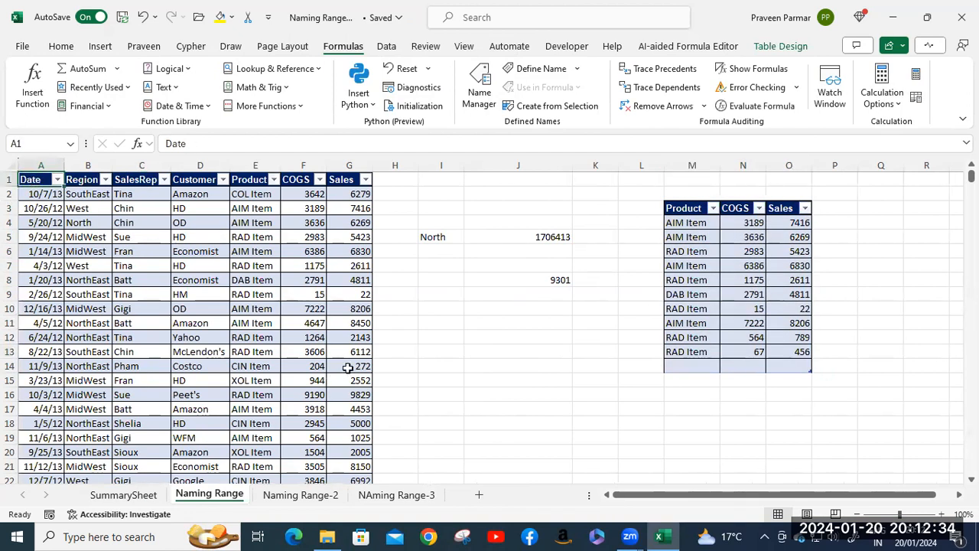
{"action": "key", "text": "ctrl+shift+Right"}
{"action": "key", "text": "ctrl+shift+Down"}
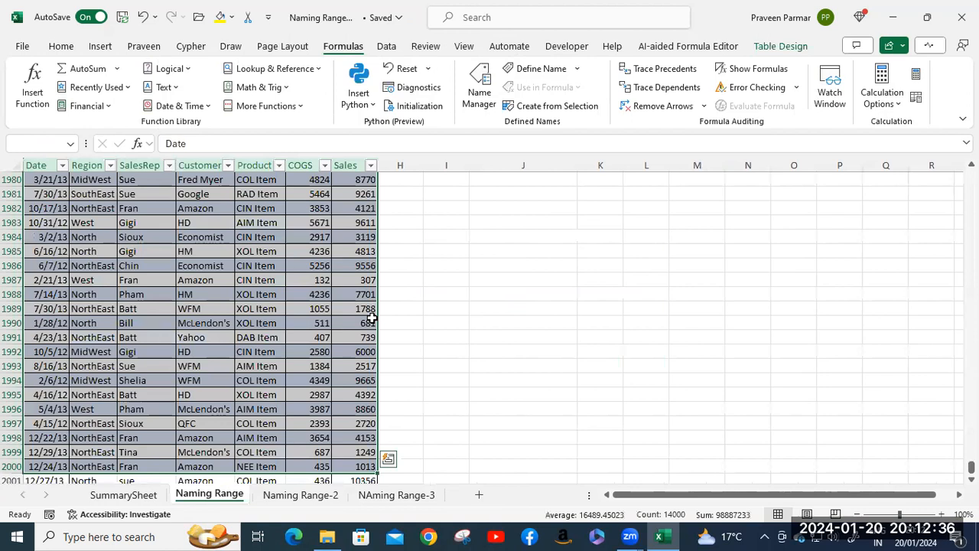
{"action": "left_click", "coordinate": [780, 46]}
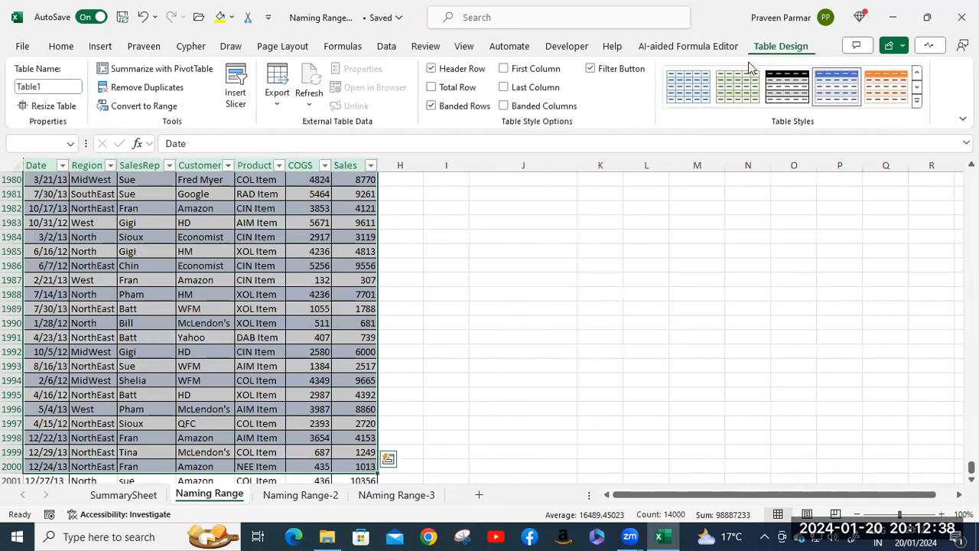
{"action": "left_click", "coordinate": [152, 107]}
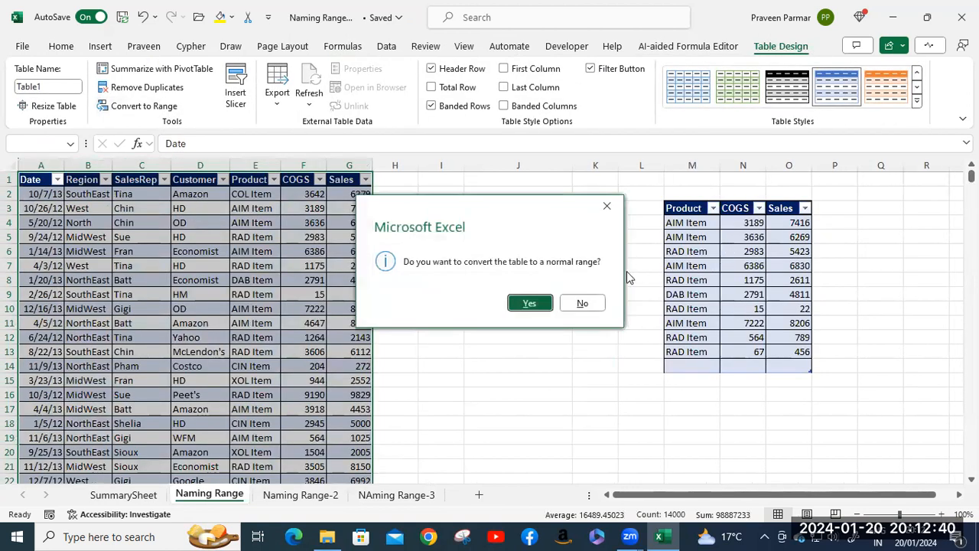
{"action": "left_click", "coordinate": [527, 303]}
- Convert the small product table in M3:O14 to a normal range and deselect it
{"action": "left_click", "coordinate": [684, 211]}
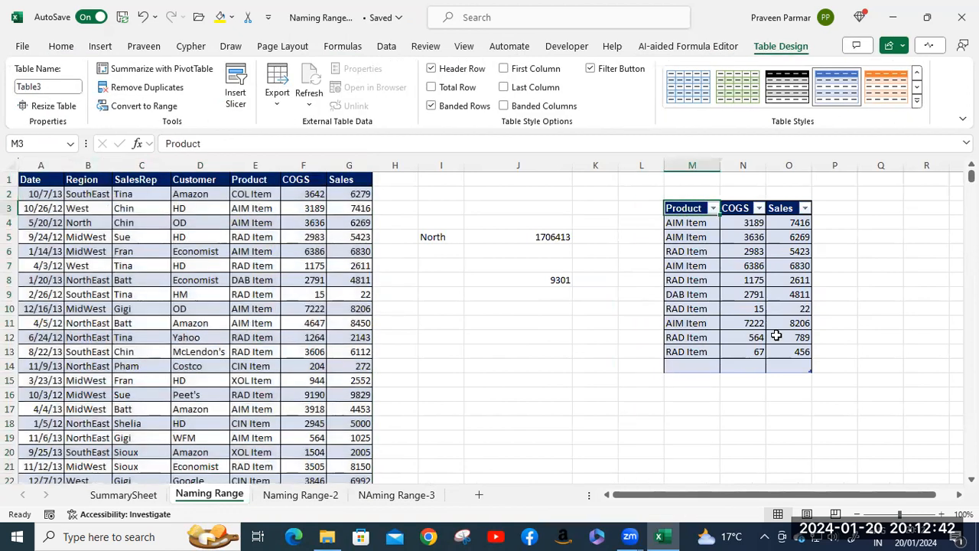
{"action": "left_click", "coordinate": [792, 365], "text": "shift"}
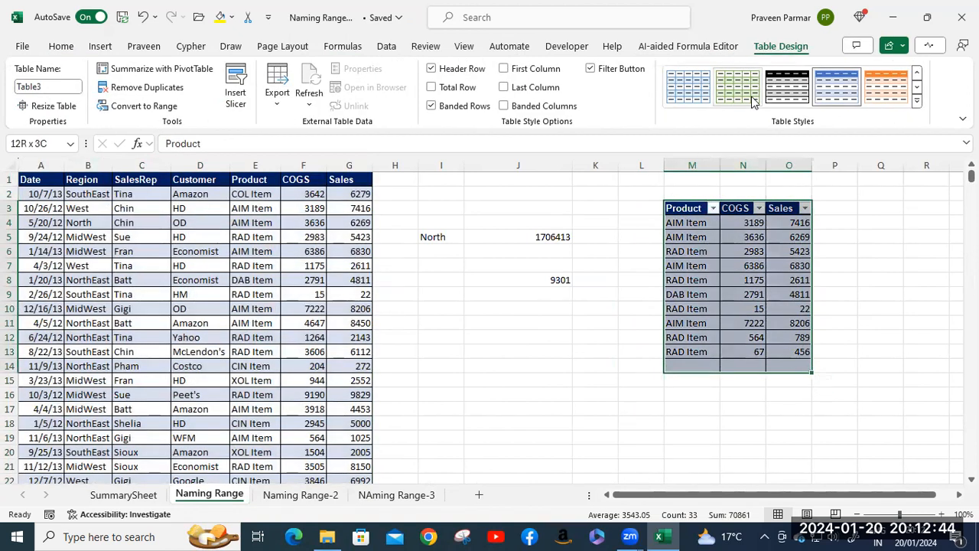
{"action": "left_click", "coordinate": [153, 107]}
{"action": "left_click", "coordinate": [529, 304]}
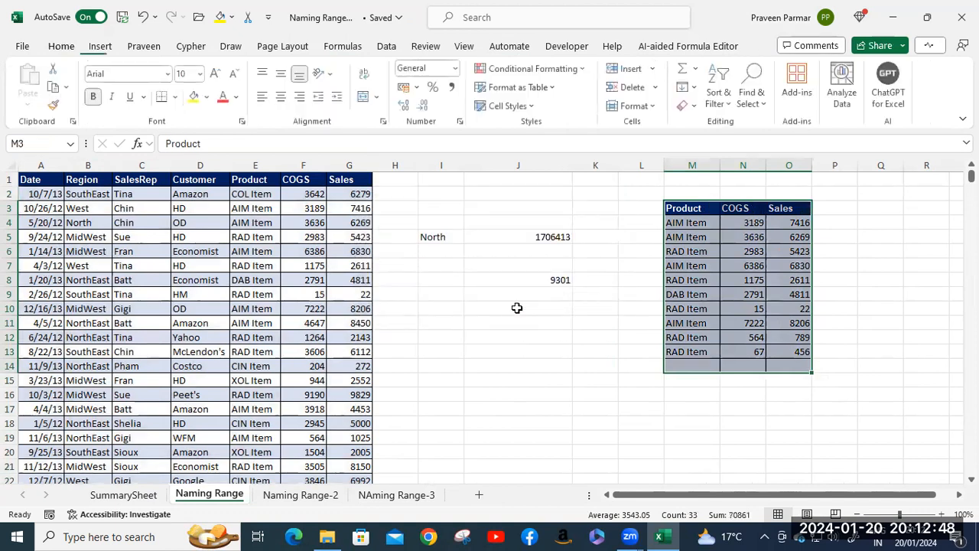
{"action": "left_click", "coordinate": [516, 308]}
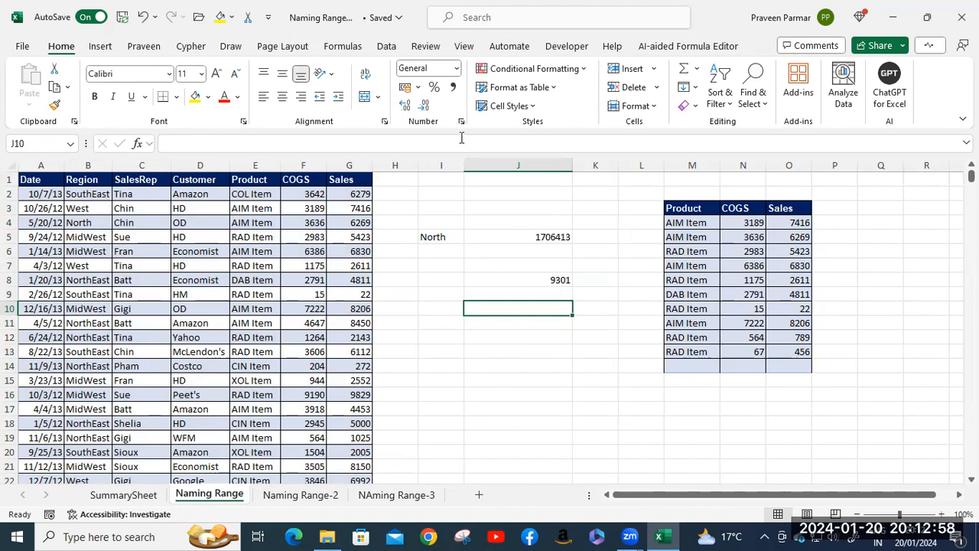
- Check the Name Manager for any remaining names and close it
{"action": "left_click", "coordinate": [341, 45]}
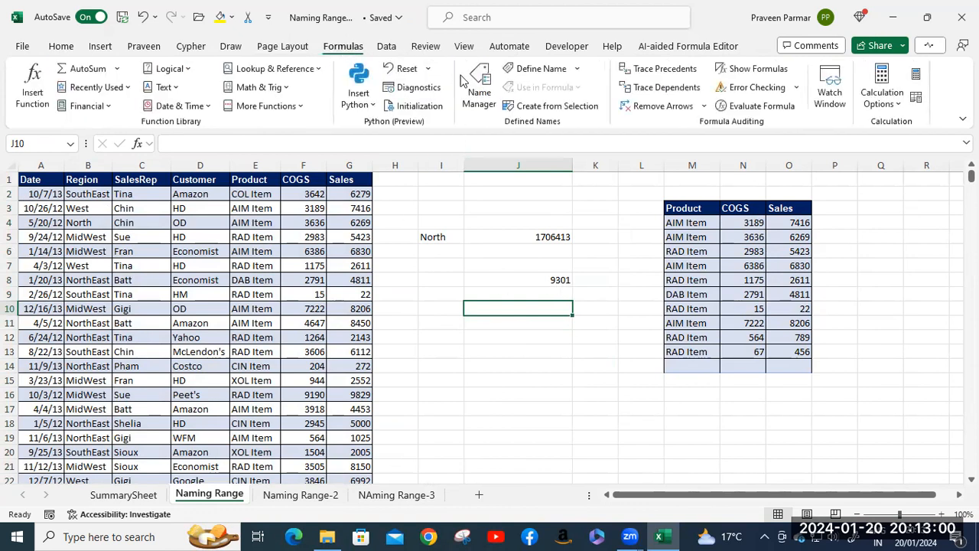
{"action": "left_click", "coordinate": [484, 90]}
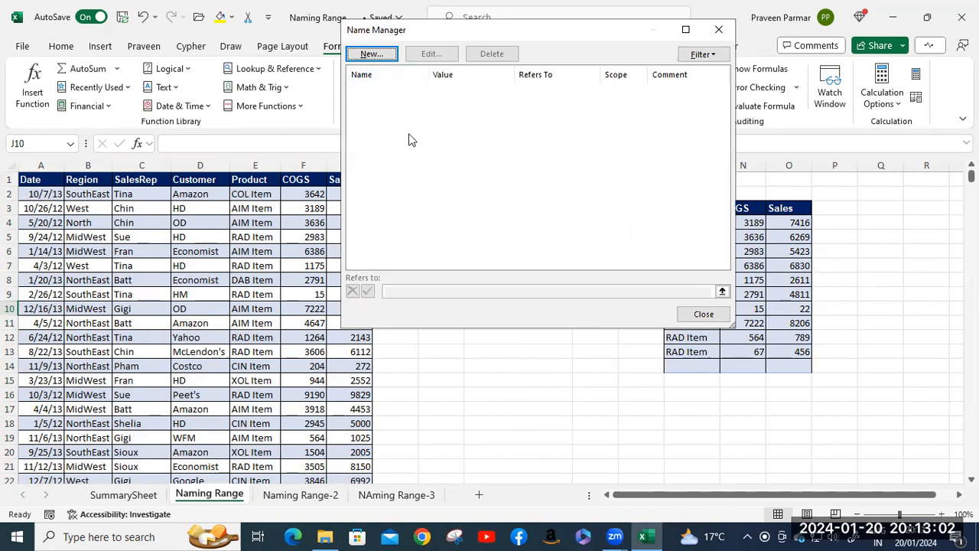
{"action": "left_click", "coordinate": [698, 315]}
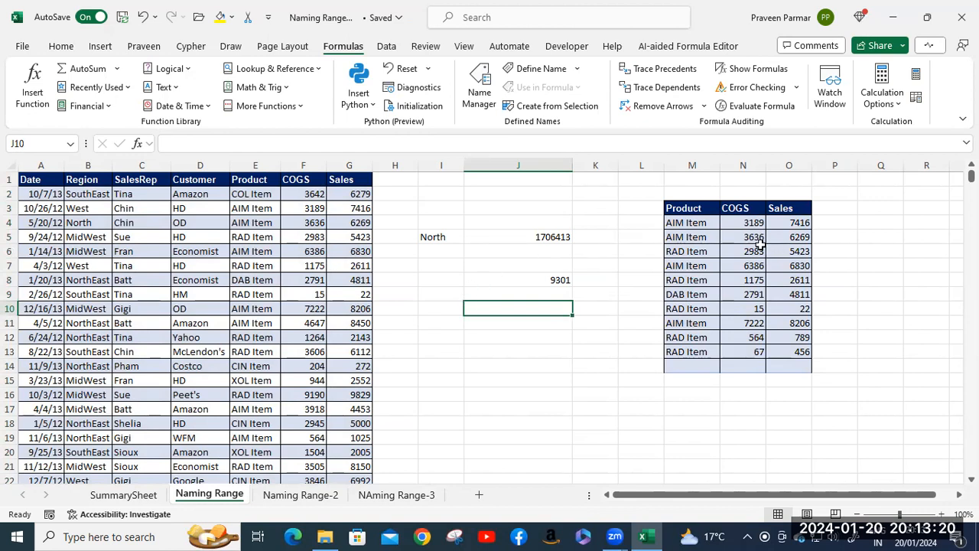
- On the NAming Range-3 sheet, create names for A1:M10 from the top row and left column, and view the list of defined names
{"action": "left_click", "coordinate": [406, 496]}
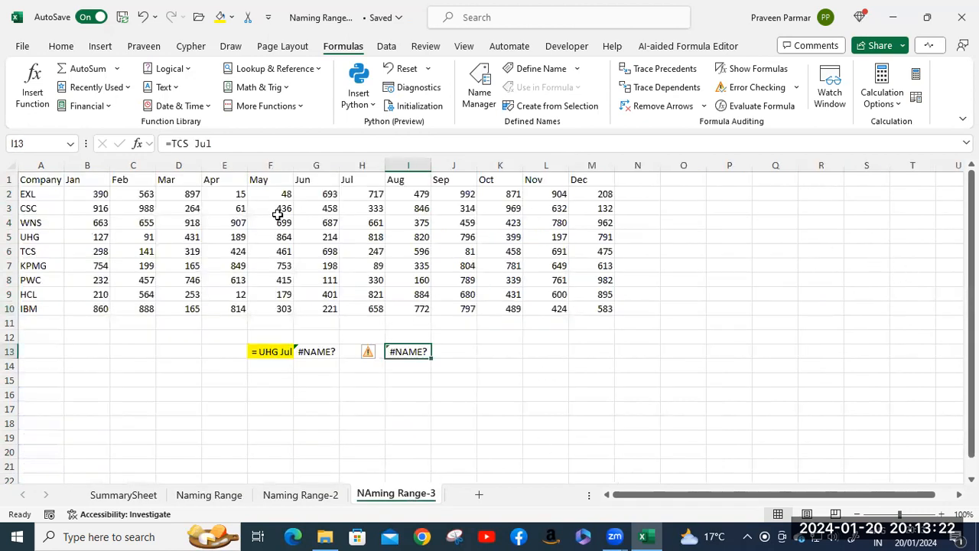
{"action": "left_click", "coordinate": [47, 184]}
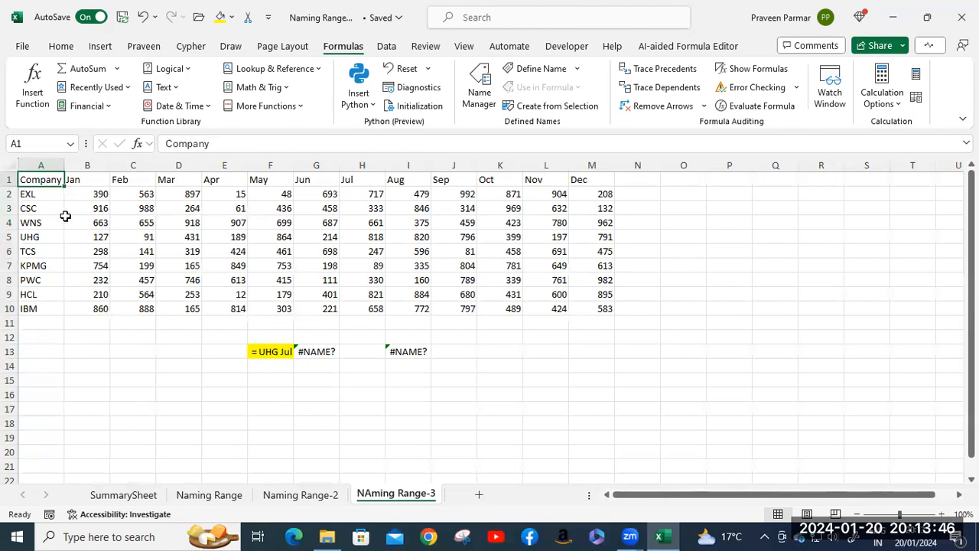
{"action": "left_click", "coordinate": [604, 311], "text": "shift"}
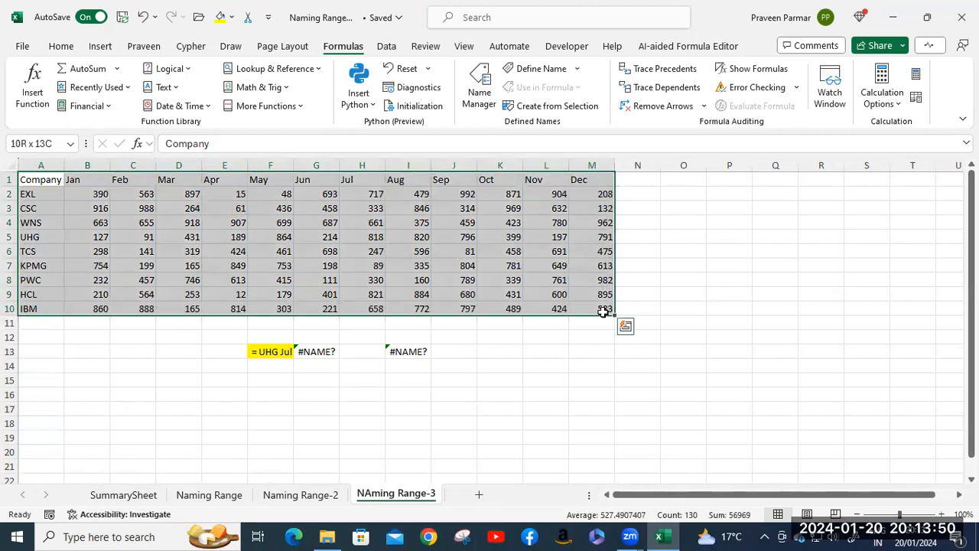
{"action": "left_click", "coordinate": [557, 108]}
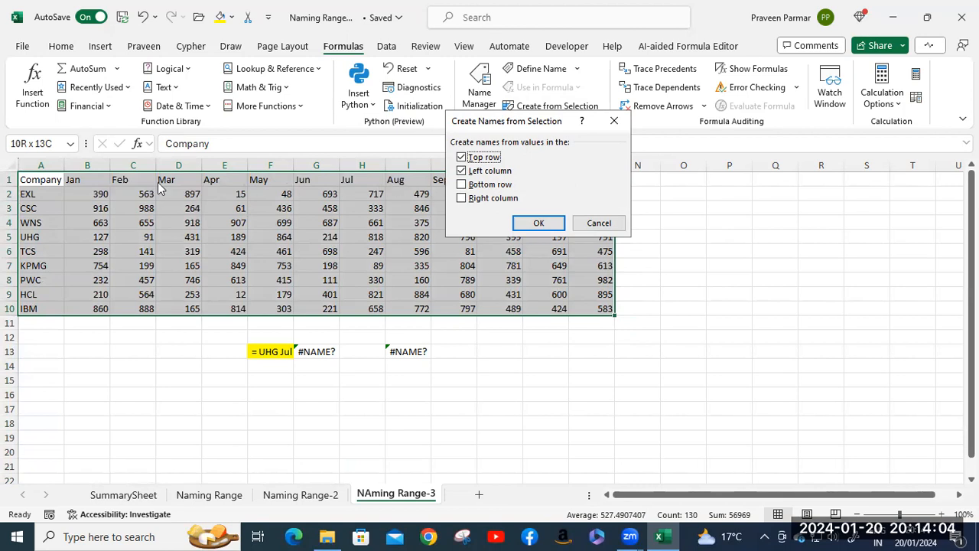
{"action": "left_click", "coordinate": [536, 223]}
{"action": "left_click", "coordinate": [682, 241]}
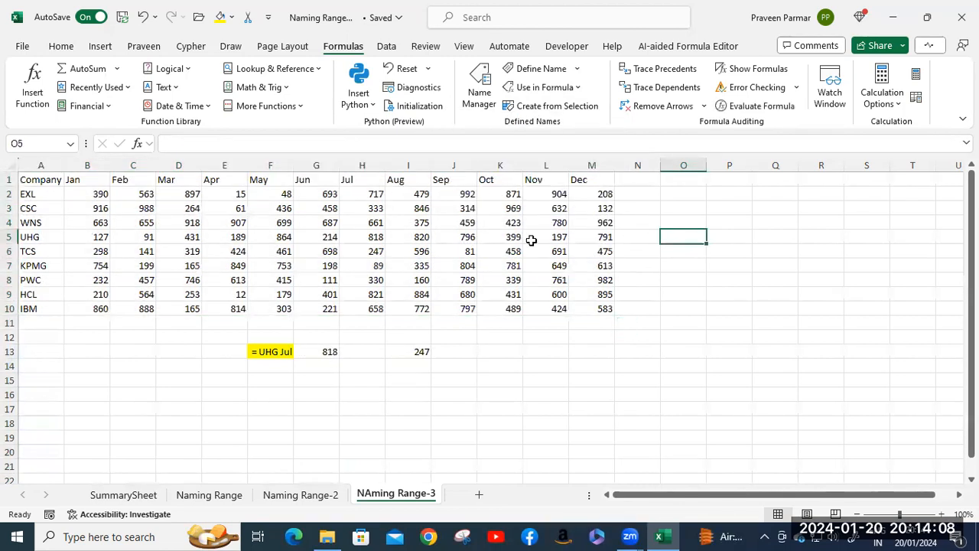
{"action": "left_click", "coordinate": [70, 144]}
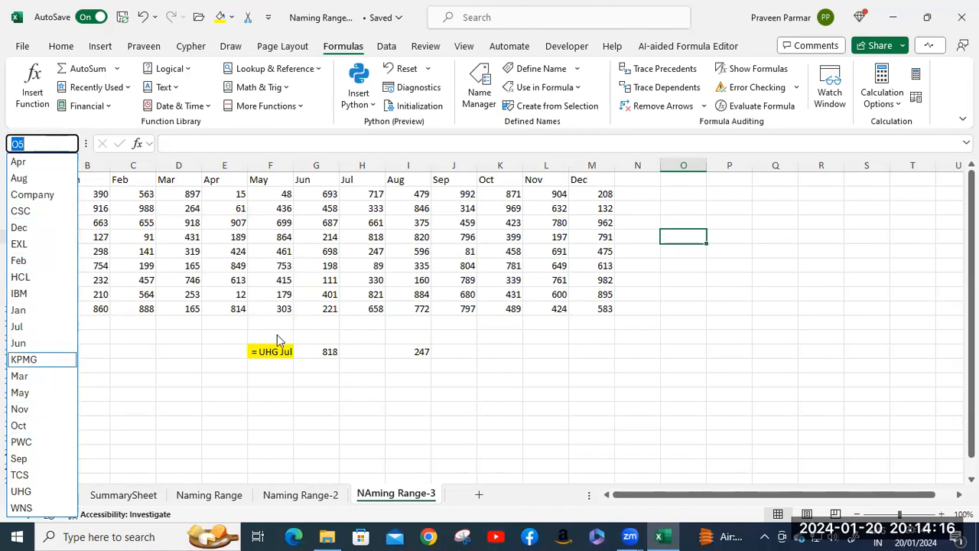
{"action": "left_click", "coordinate": [486, 347]}
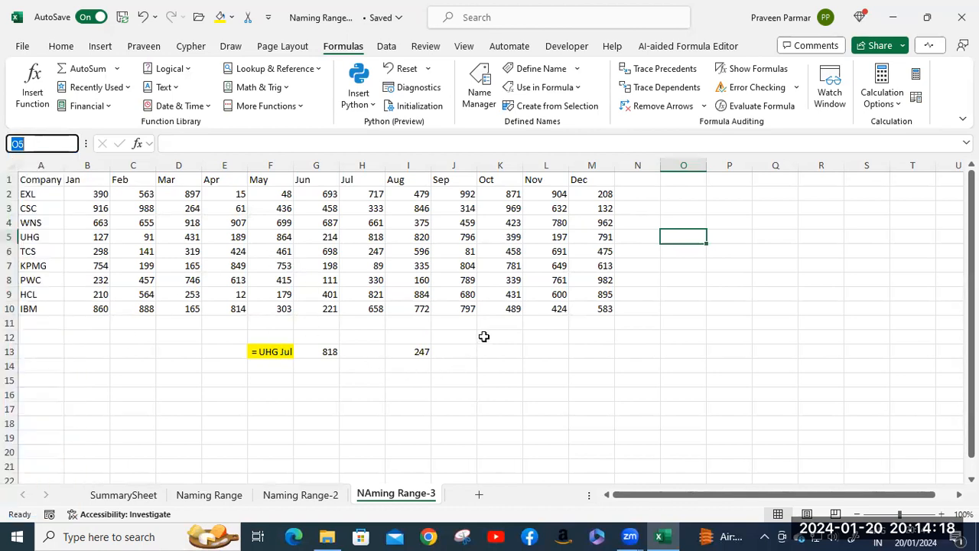
- Preview the range behind the name TCS with the formula =TCS in cell G17, and erase the name again
{"action": "left_click", "coordinate": [314, 410]}
{"action": "scroll", "coordinate": [375, 366], "scroll_direction": "down", "scroll_amount": 2}
{"action": "scroll", "coordinate": [375, 366], "scroll_direction": "up", "scroll_amount": 2}
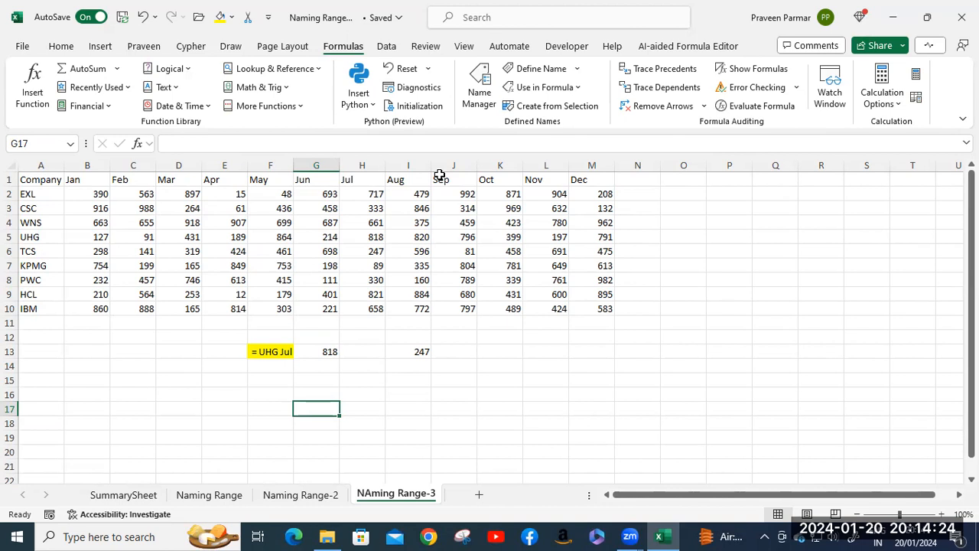
{"action": "type", "text": "=t"}
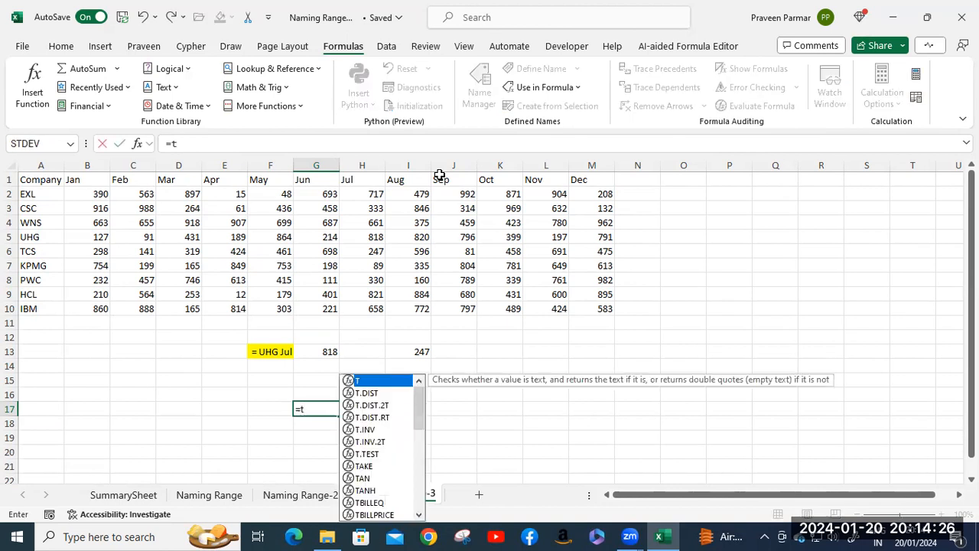
{"action": "type", "text": "c"}
{"action": "key", "text": "Tab"}
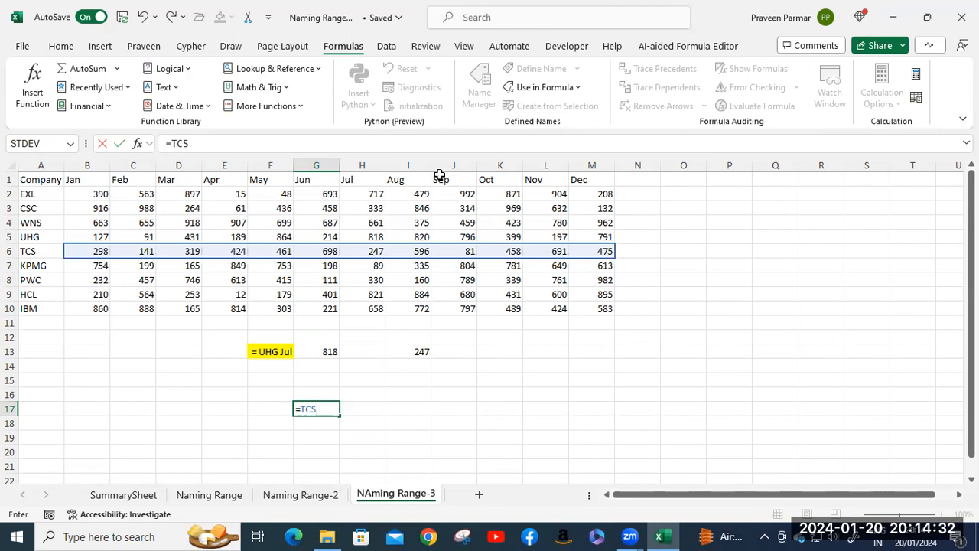
{"action": "key", "text": "BackSpace"}
{"action": "key", "text": "BackSpace"}
{"action": "key", "text": "BackSpace"}
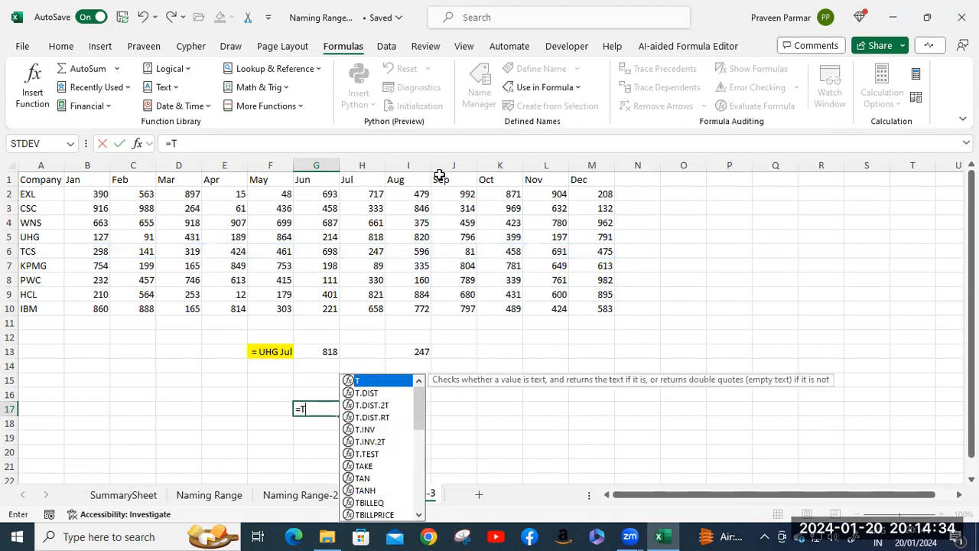
- Preview the range behind the name Jun with =Jun in cell G17, and erase the name again
{"action": "type", "text": "jun"}
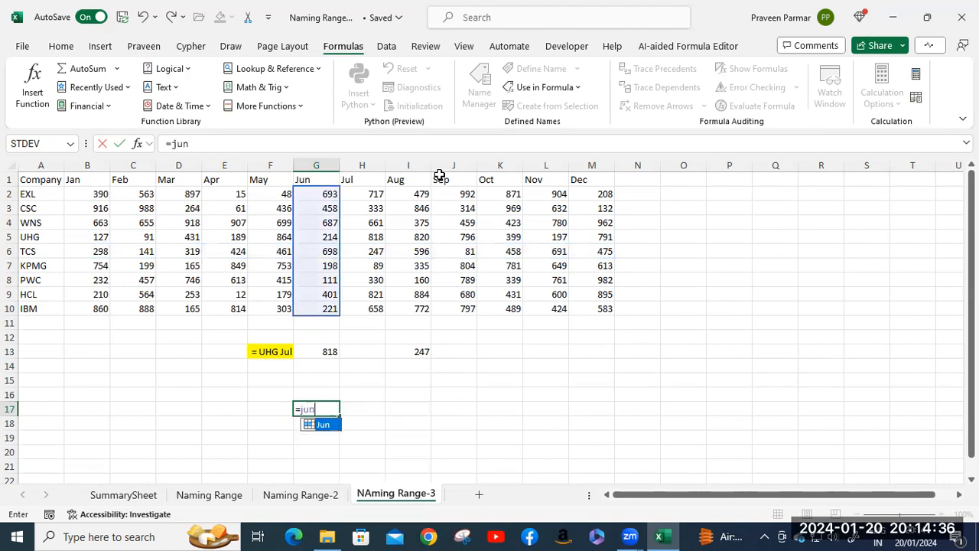
{"action": "key", "text": "Tab"}
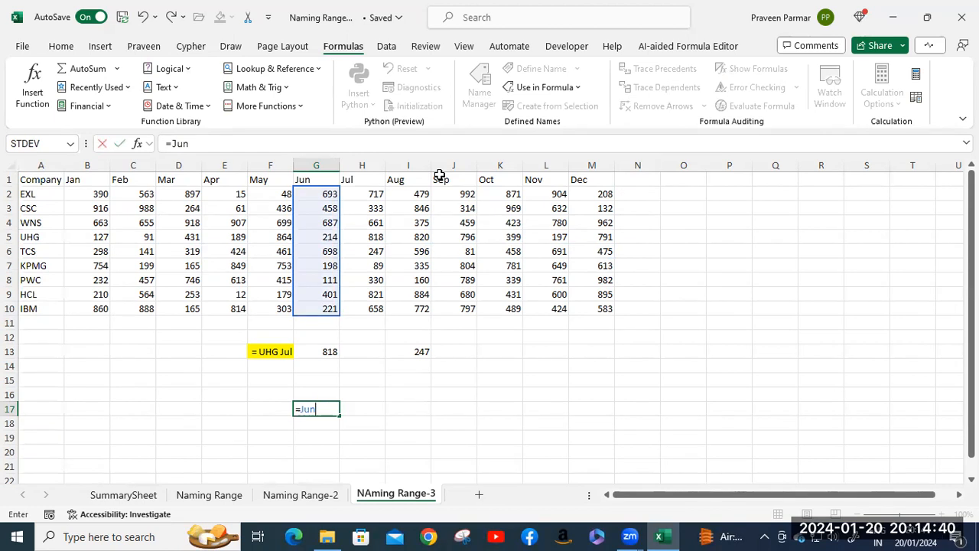
{"action": "key", "text": "BackSpace"}
{"action": "key", "text": "BackSpace"}
{"action": "key", "text": "BackSpace"}
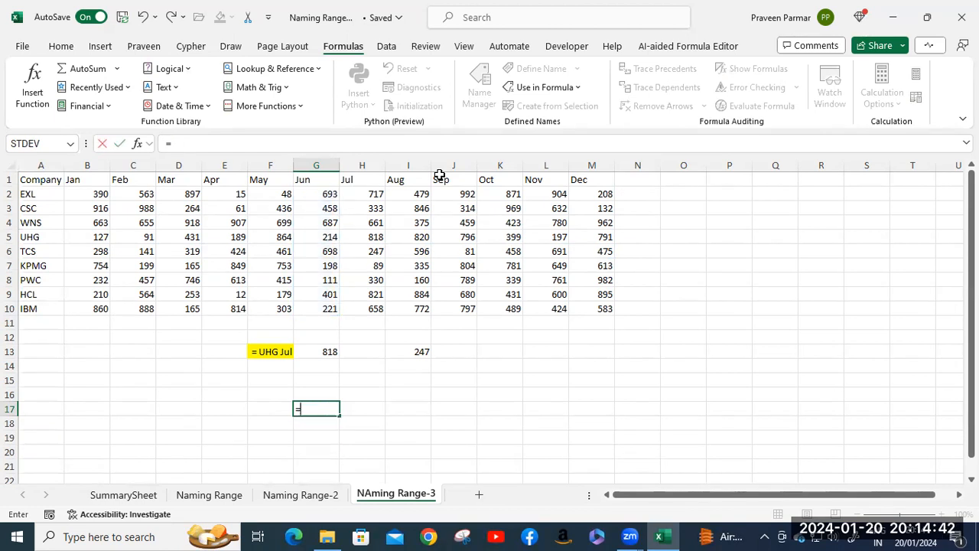
- Enter the intersection formula =TCS Jun in cell G17 to look up the June value for TCS
{"action": "type", "text": "tcs"}
{"action": "key", "text": "Tab"}
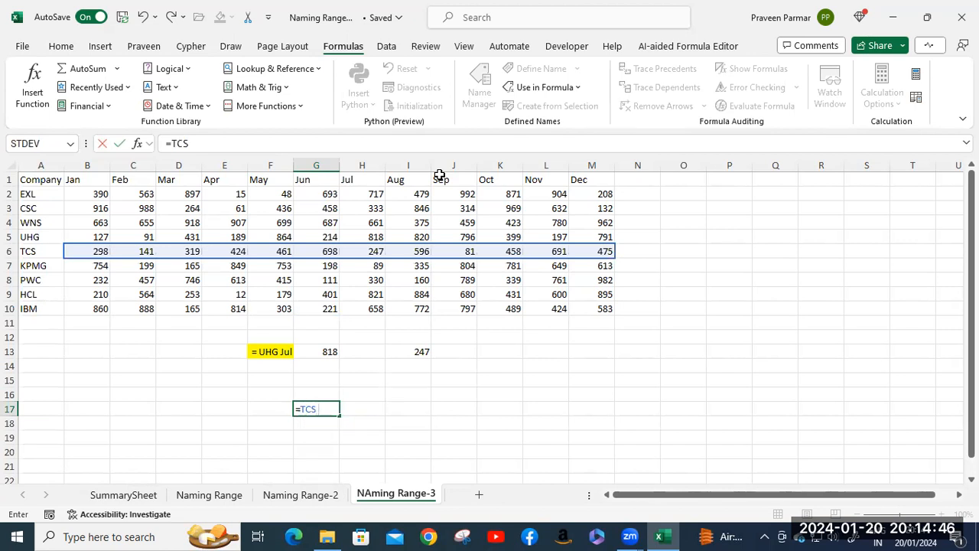
{"action": "type", "text": "Jun"}
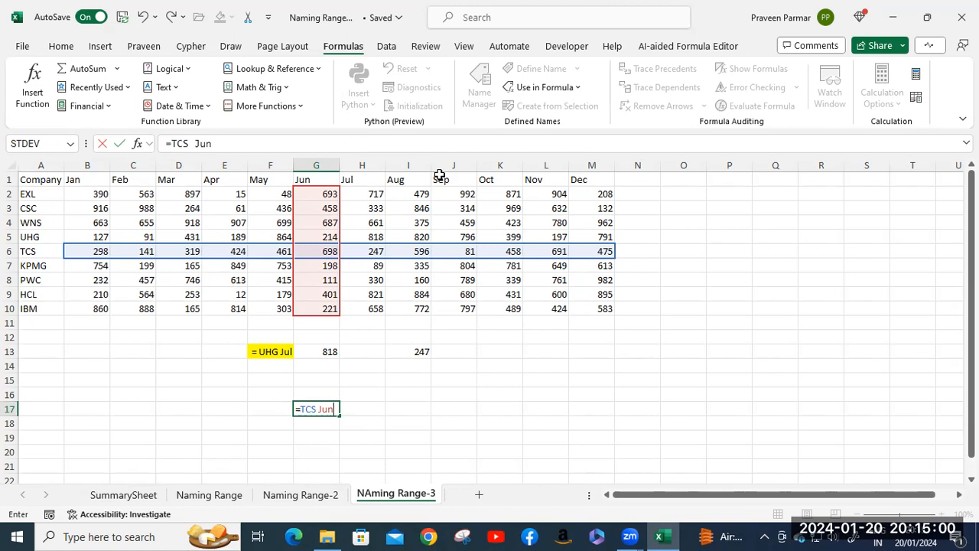
{"action": "key", "text": "Return"}
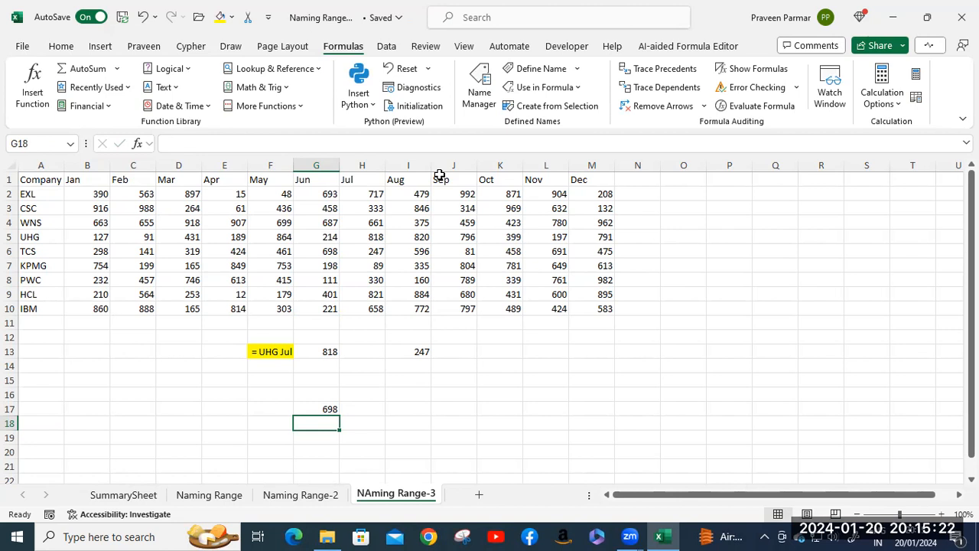
- Enter the intersection formula =KPMG Oct in cell J17 to look up the October value for KPMG
{"action": "left_click", "coordinate": [463, 410]}
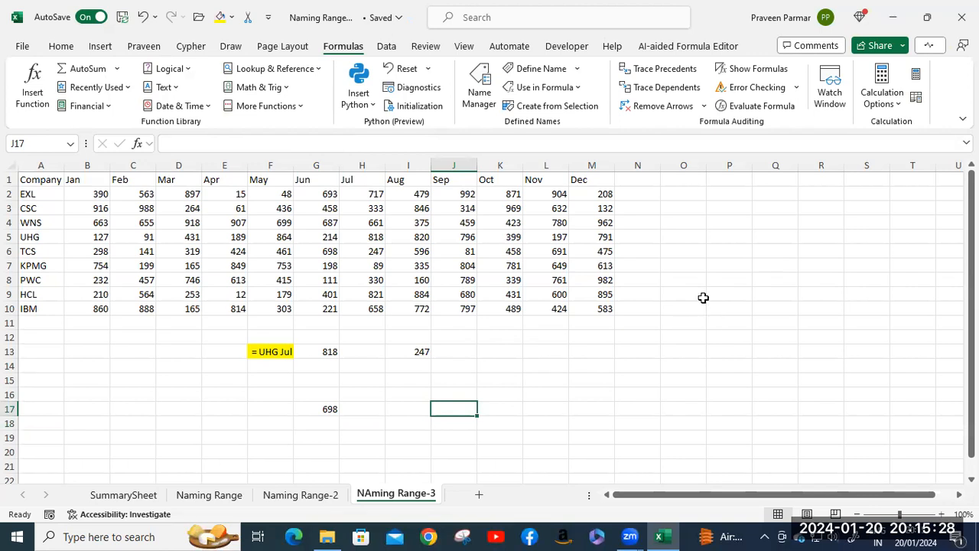
{"action": "type", "text": "=k"}
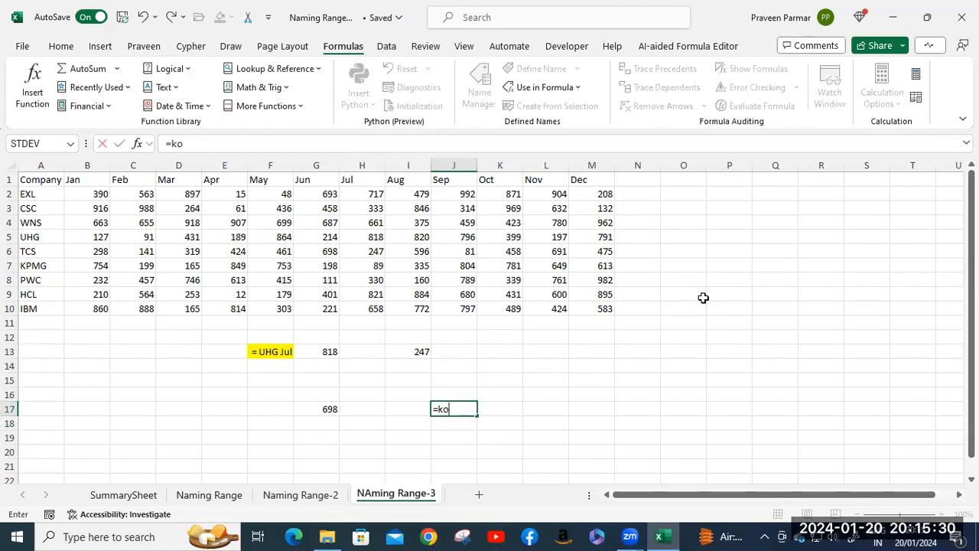
{"action": "key", "text": "Tab"}
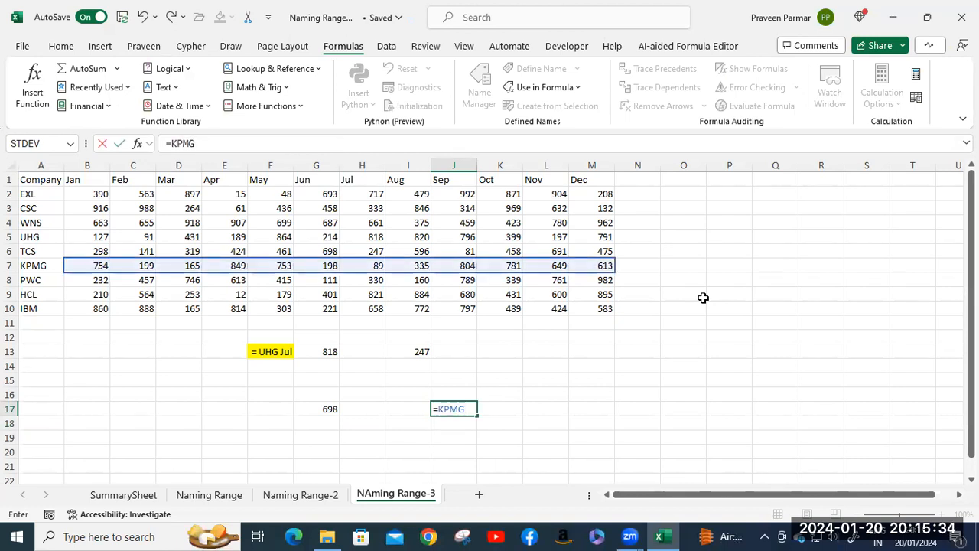
{"action": "type", "text": "oc"}
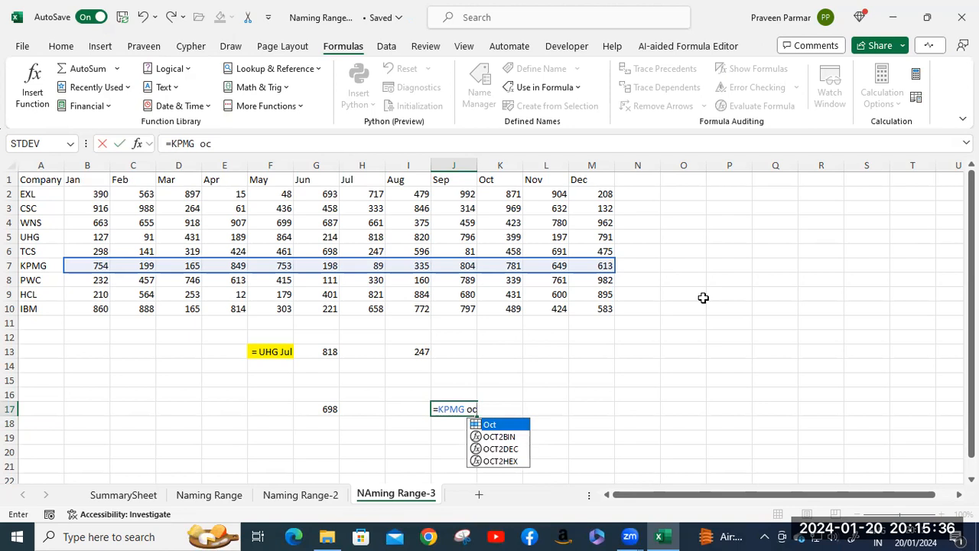
{"action": "key", "text": "Tab"}
{"action": "key", "text": "Return"}
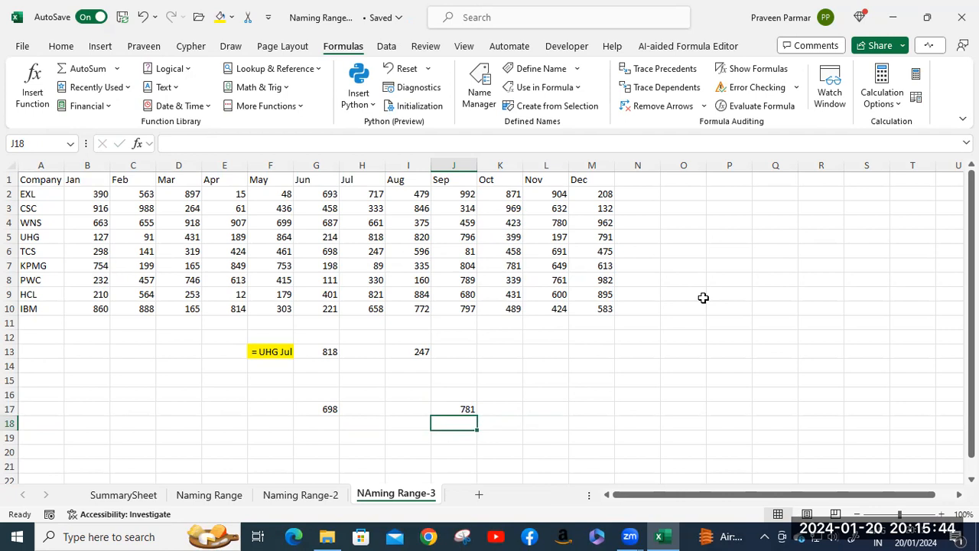
- Inspect the ranges referenced by the intersection formula in cell J17, leaving the formula as it is
{"action": "left_click", "coordinate": [462, 409]}
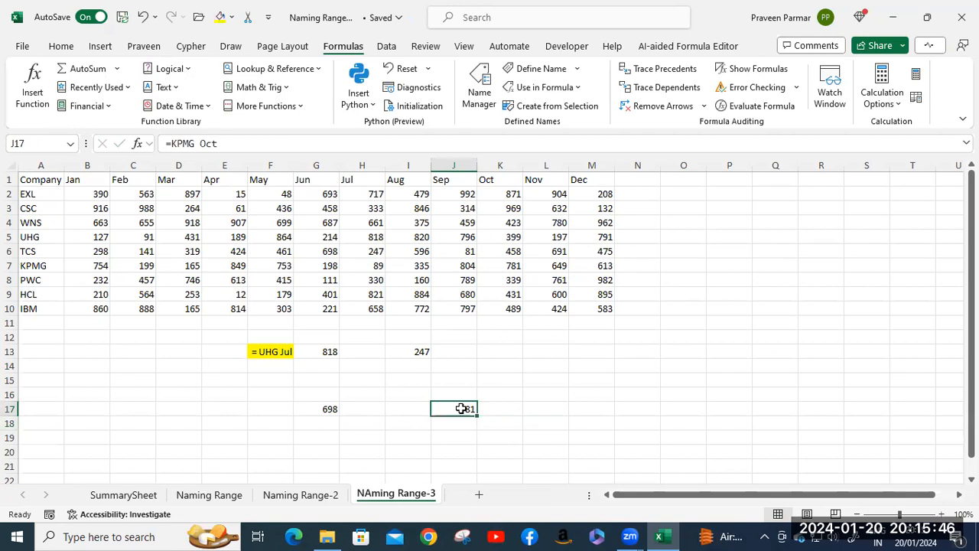
{"action": "double_click", "coordinate": [459, 409]}
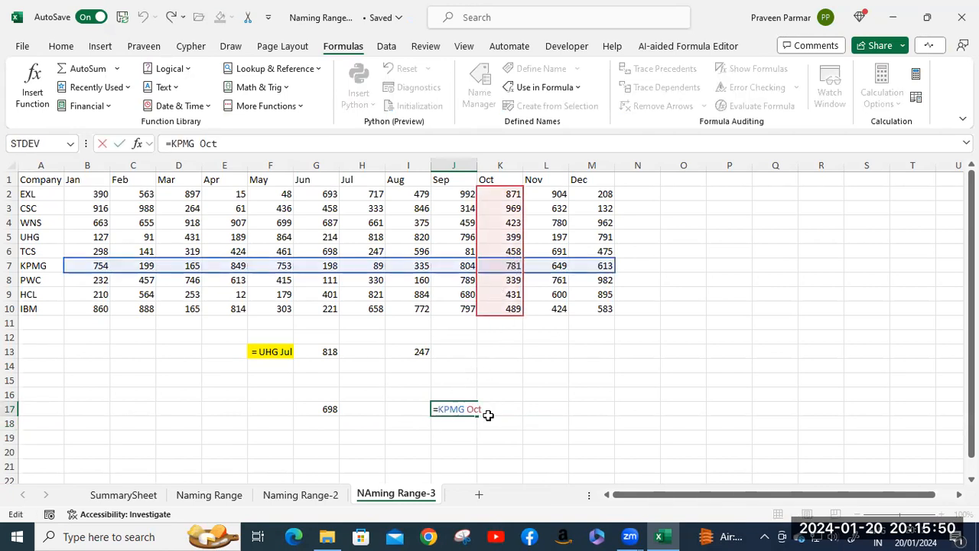
{"action": "key", "text": "Return"}
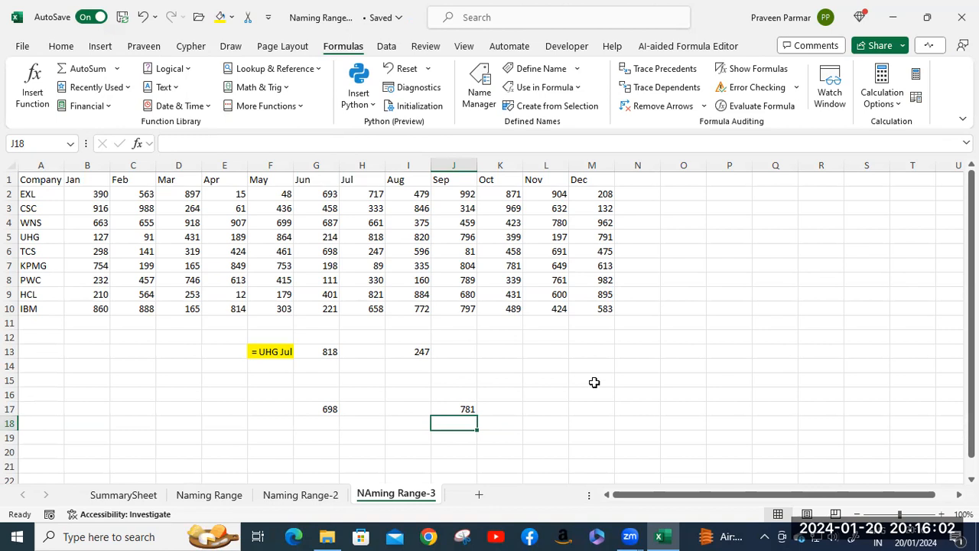
- On the Naming Range-2 sheet, choose TCS as the company in cell Q7 and select the month cell R7
{"action": "left_click", "coordinate": [299, 497]}
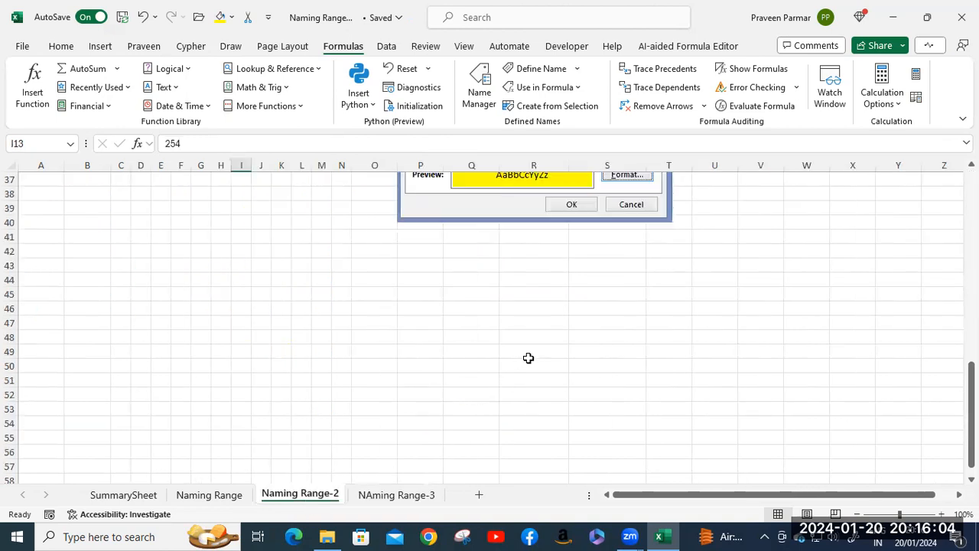
{"action": "scroll", "coordinate": [528, 358], "scroll_direction": "up", "scroll_amount": 12}
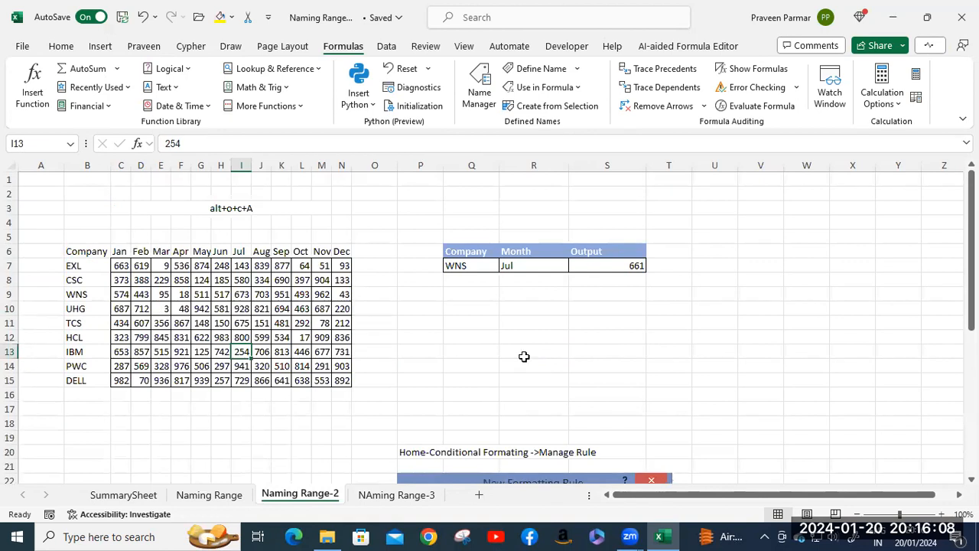
{"action": "left_click", "coordinate": [471, 265]}
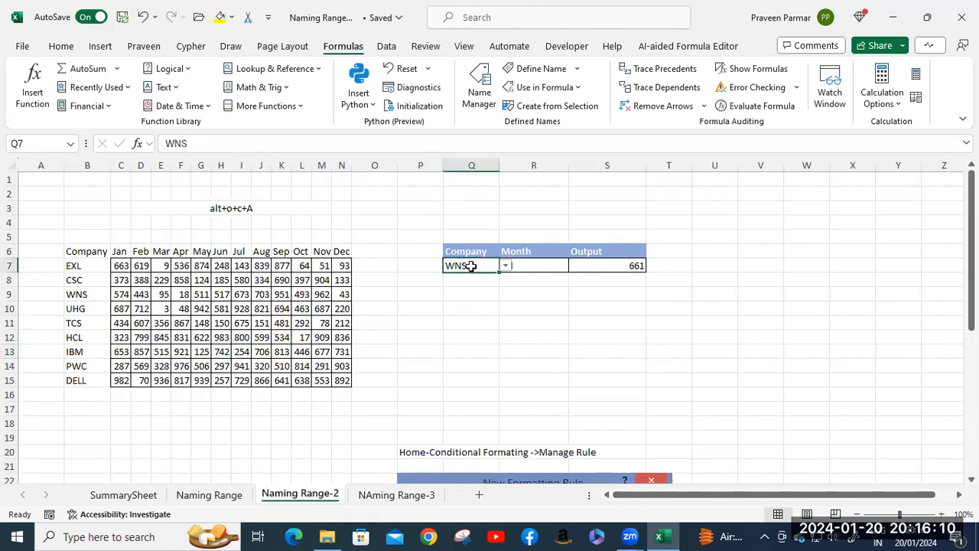
{"action": "left_click", "coordinate": [505, 265]}
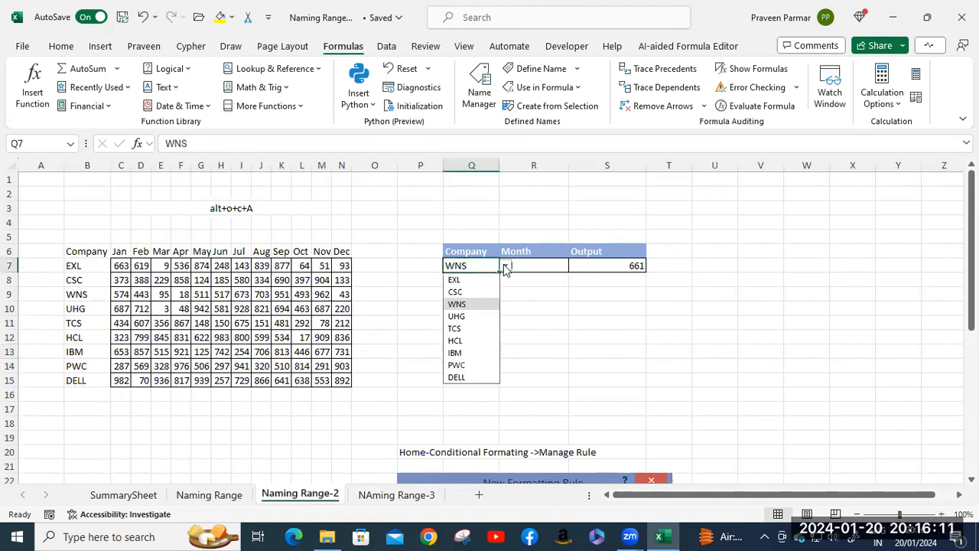
{"action": "left_click", "coordinate": [476, 327]}
{"action": "left_click", "coordinate": [541, 264]}
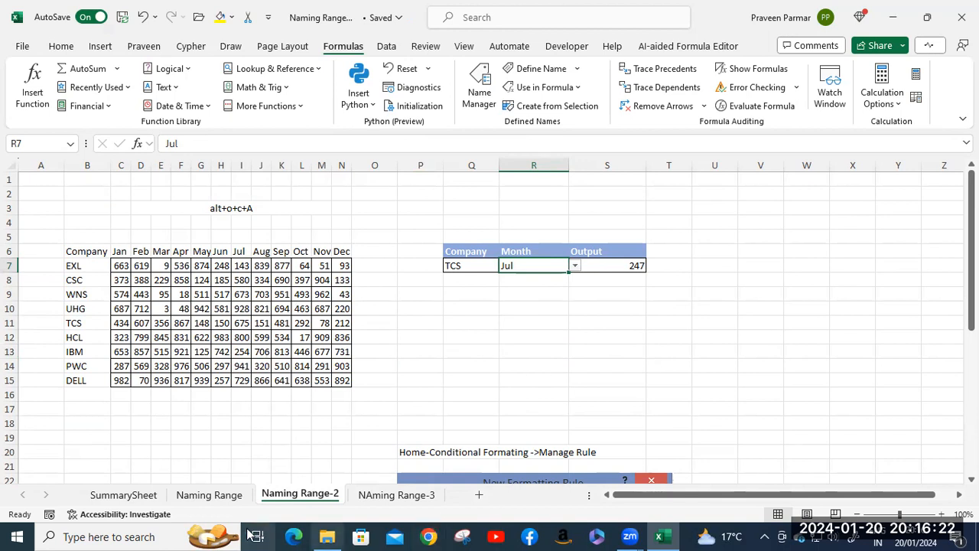
- Close the naming range workbook and open SORTING_CLASS from the 9. Sorting and Filtering folder of Module 2 Basic Excel
{"action": "left_click", "coordinate": [962, 17]}
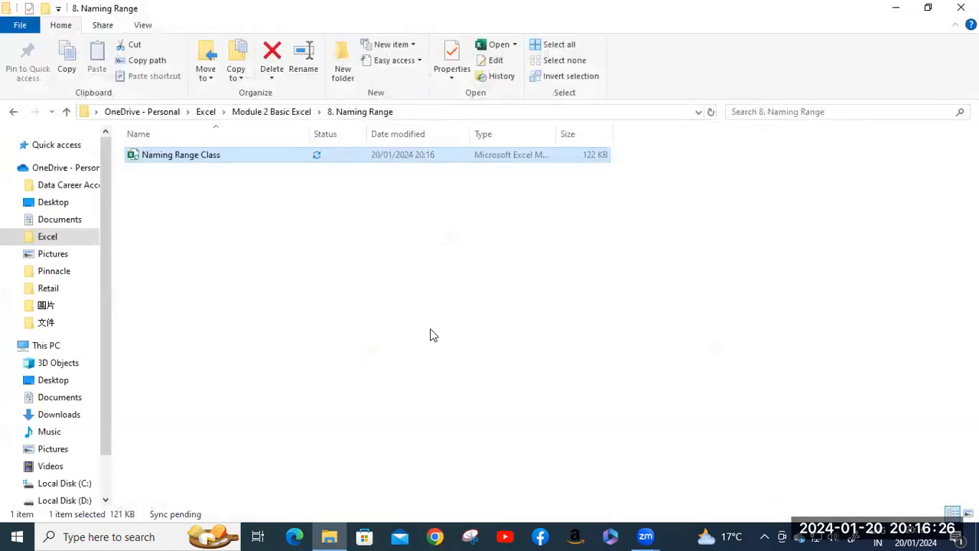
{"action": "left_click", "coordinate": [329, 536]}
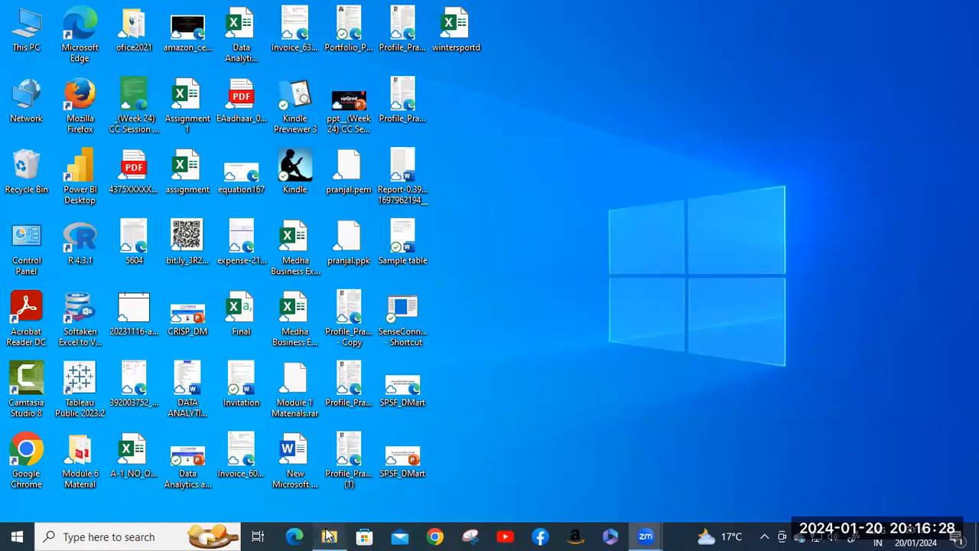
{"action": "left_click", "coordinate": [329, 536]}
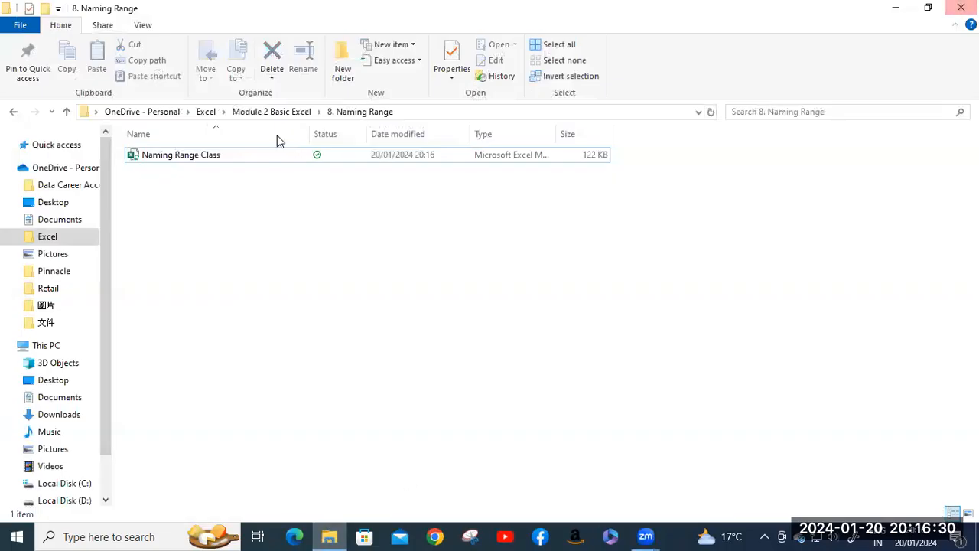
{"action": "left_click", "coordinate": [259, 112]}
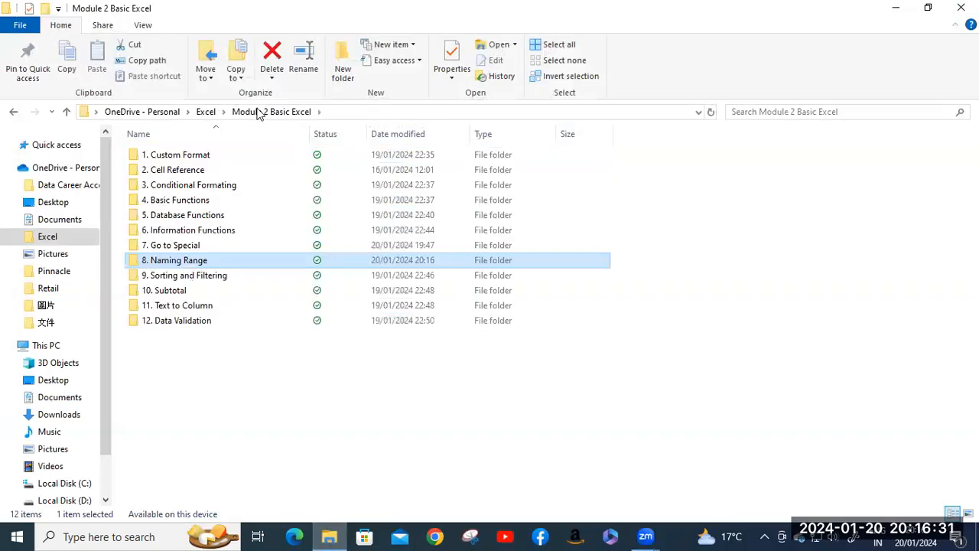
{"action": "double_click", "coordinate": [190, 277]}
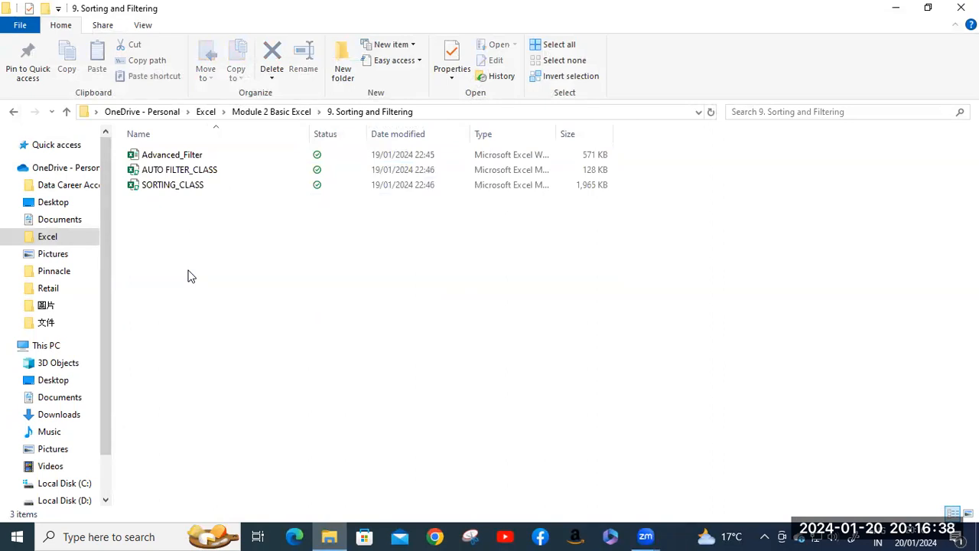
{"action": "double_click", "coordinate": [191, 186]}
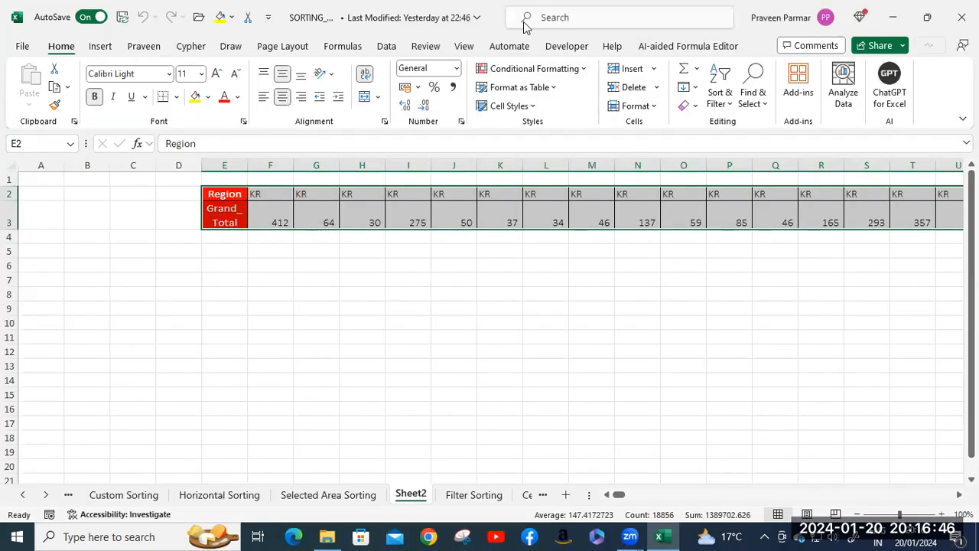
- Open the Topics sheet and read the definition of sorting and the three Sort notes starting in column C
{"action": "left_click", "coordinate": [132, 501]}
{"action": "left_click", "coordinate": [23, 498]}
{"action": "left_click", "coordinate": [23, 499]}
{"action": "left_click", "coordinate": [102, 495]}
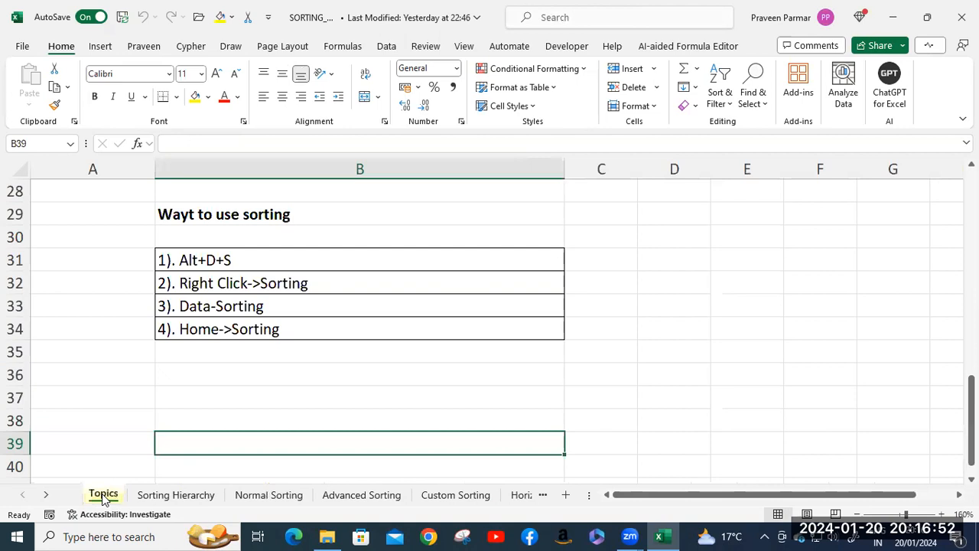
{"action": "scroll", "coordinate": [411, 308], "scroll_direction": "up", "scroll_amount": 4}
{"action": "left_click_drag", "start_coordinate": [972, 332], "coordinate": [971, 196]}
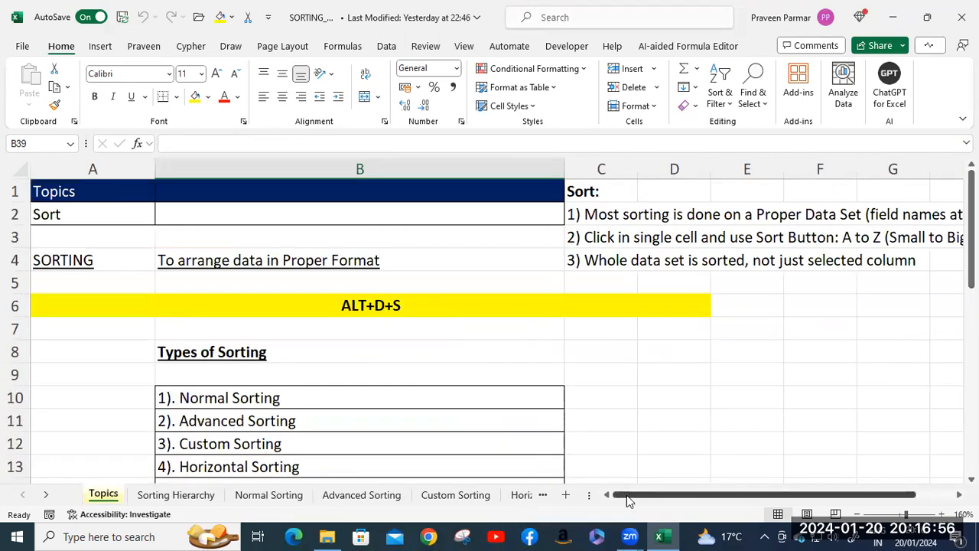
{"action": "left_click", "coordinate": [87, 268]}
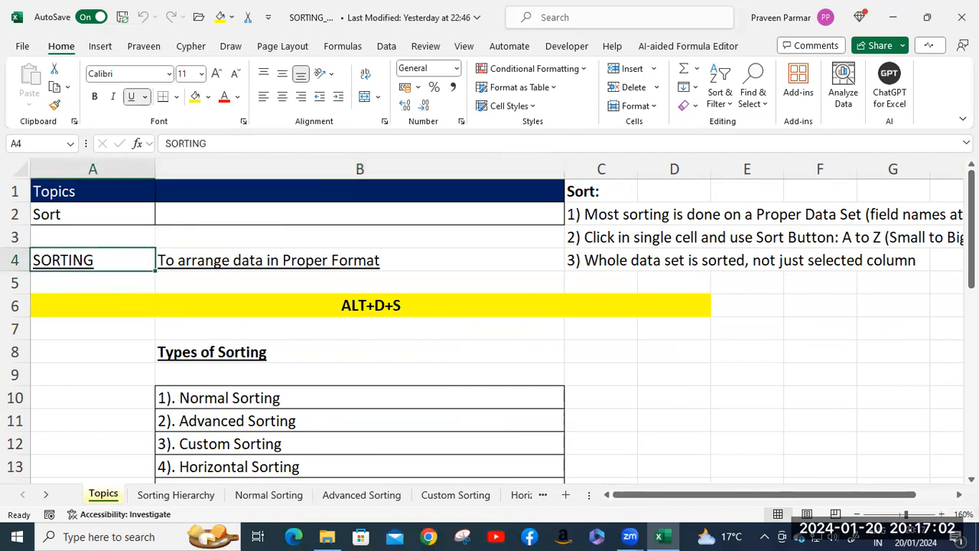
{"action": "left_click_drag", "start_coordinate": [749, 498], "coordinate": [824, 496]}
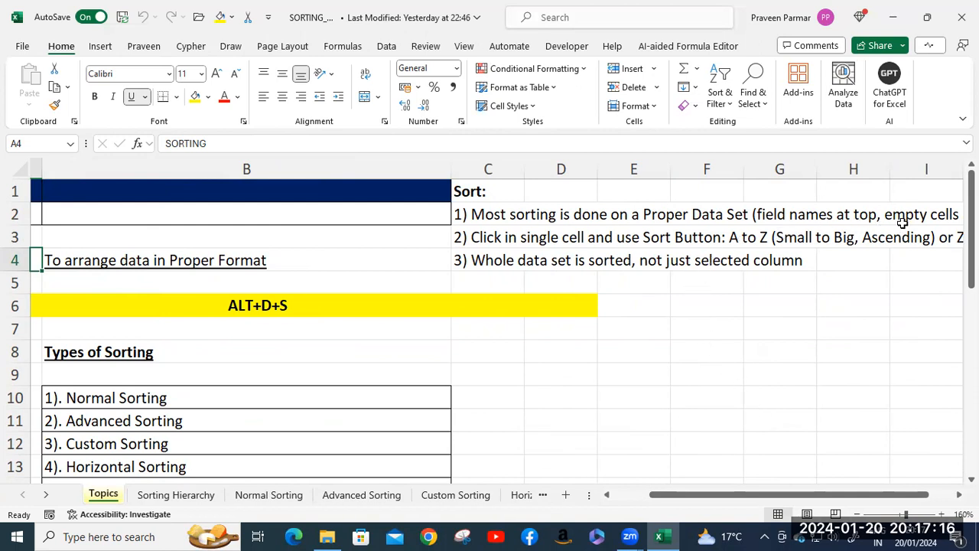
{"action": "left_click_drag", "start_coordinate": [787, 493], "coordinate": [858, 493]}
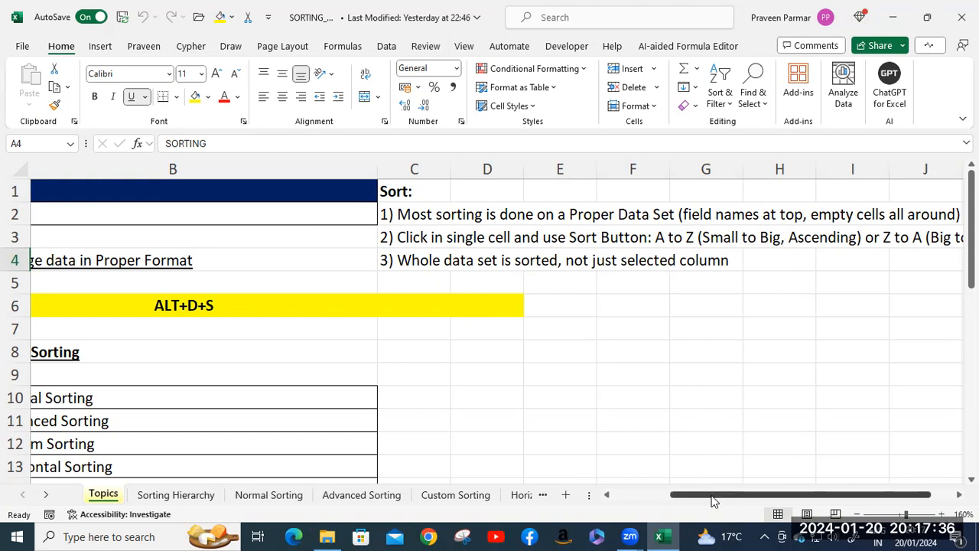
{"action": "left_click_drag", "start_coordinate": [712, 501], "coordinate": [652, 501]}
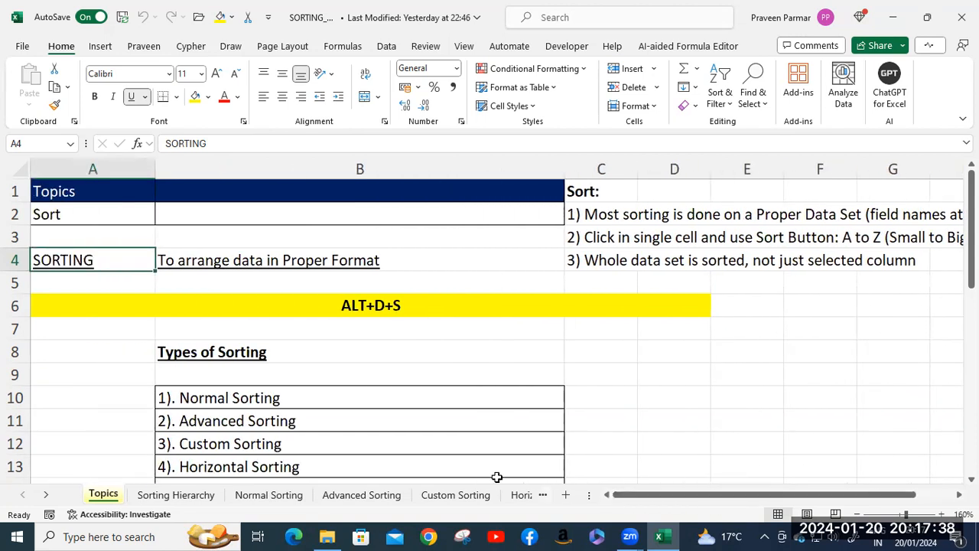
- Go through the Types of Sorting list in column B of the Topics sheet, from Normal Sorting to Special Sorting
{"action": "scroll", "coordinate": [304, 410], "scroll_direction": "down", "scroll_amount": 2}
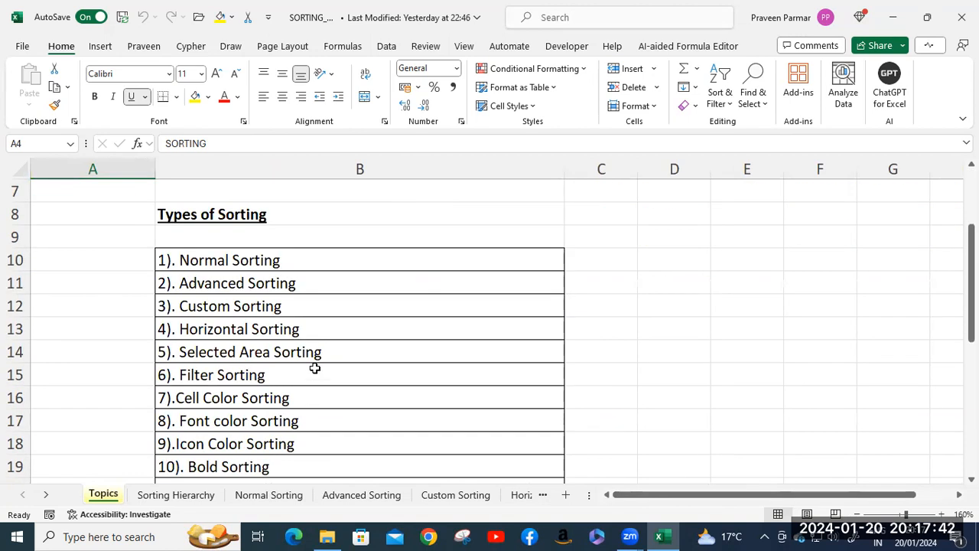
{"action": "left_click", "coordinate": [234, 262]}
{"action": "left_click", "coordinate": [233, 277]}
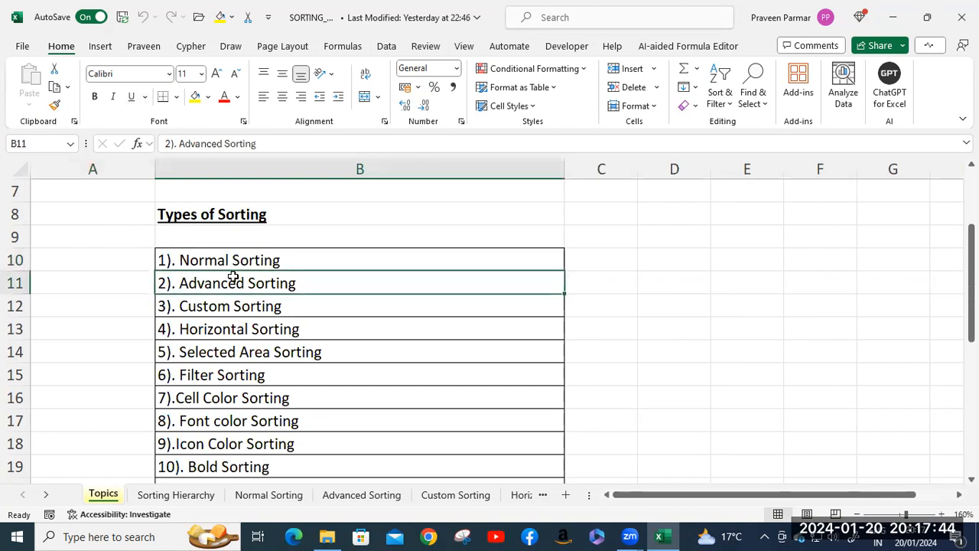
{"action": "left_click", "coordinate": [234, 305]}
{"action": "left_click", "coordinate": [234, 327]}
{"action": "left_click", "coordinate": [234, 352]}
{"action": "scroll", "coordinate": [466, 355], "scroll_direction": "down", "scroll_amount": 2}
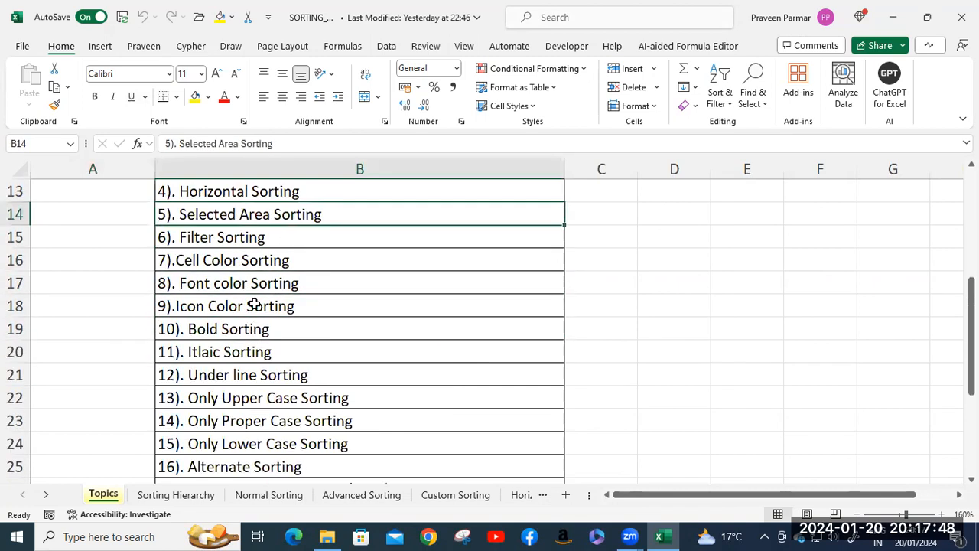
{"action": "left_click", "coordinate": [245, 241]}
{"action": "left_click", "coordinate": [239, 264]}
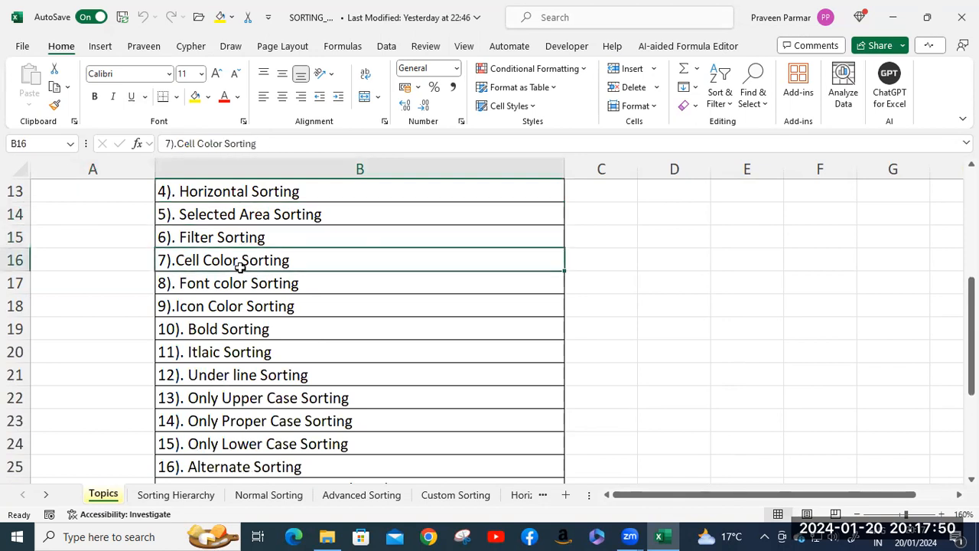
{"action": "left_click", "coordinate": [240, 282]}
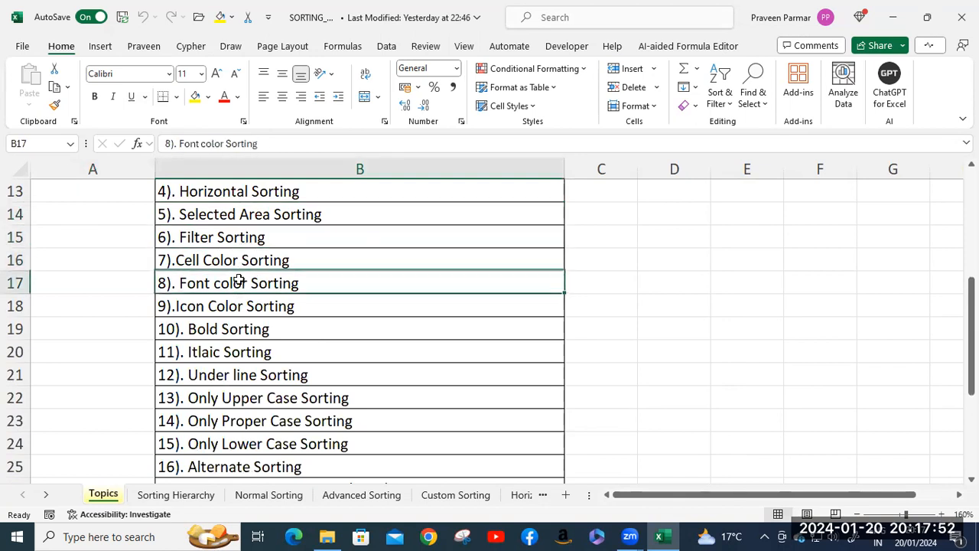
{"action": "left_click", "coordinate": [240, 309]}
{"action": "left_click", "coordinate": [241, 335]}
{"action": "left_click", "coordinate": [245, 350]}
{"action": "left_click", "coordinate": [241, 376]}
{"action": "left_click", "coordinate": [244, 400]}
{"action": "left_click", "coordinate": [243, 423]}
{"action": "left_click", "coordinate": [243, 445]}
{"action": "scroll", "coordinate": [252, 440], "scroll_direction": "down", "scroll_amount": 2}
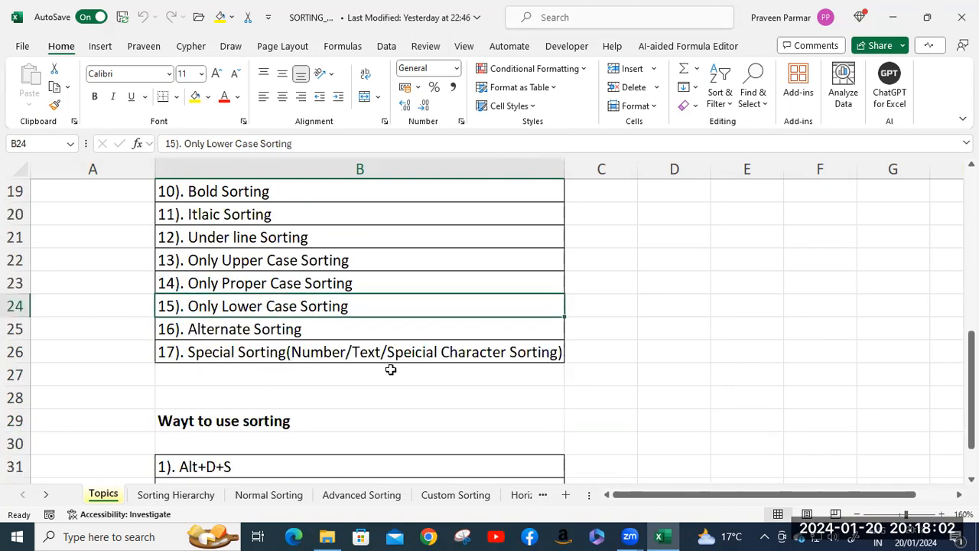
- Review the ways to use sorting in rows 31 to 34 and examine where the matching Sort commands are offered
{"action": "scroll", "coordinate": [393, 366], "scroll_direction": "down", "scroll_amount": 3}
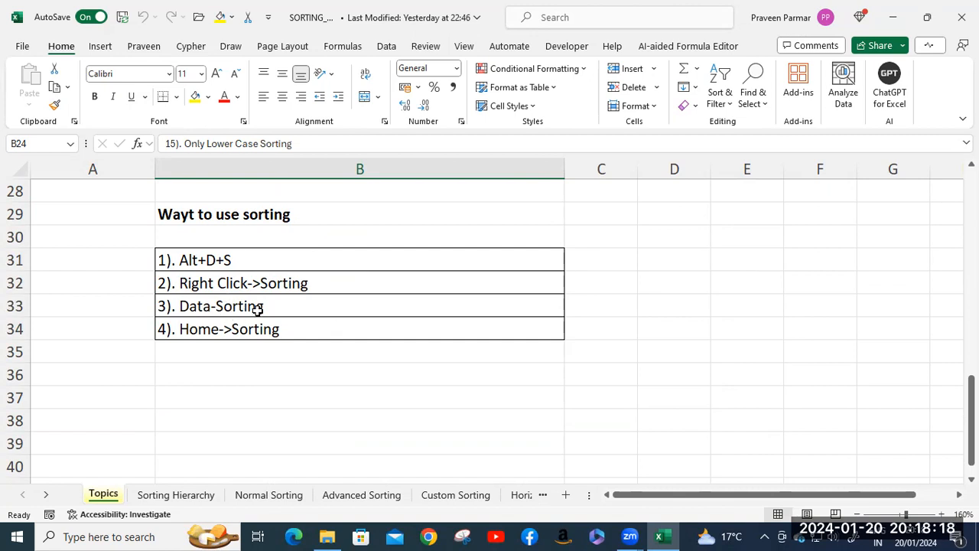
{"action": "left_click", "coordinate": [386, 46]}
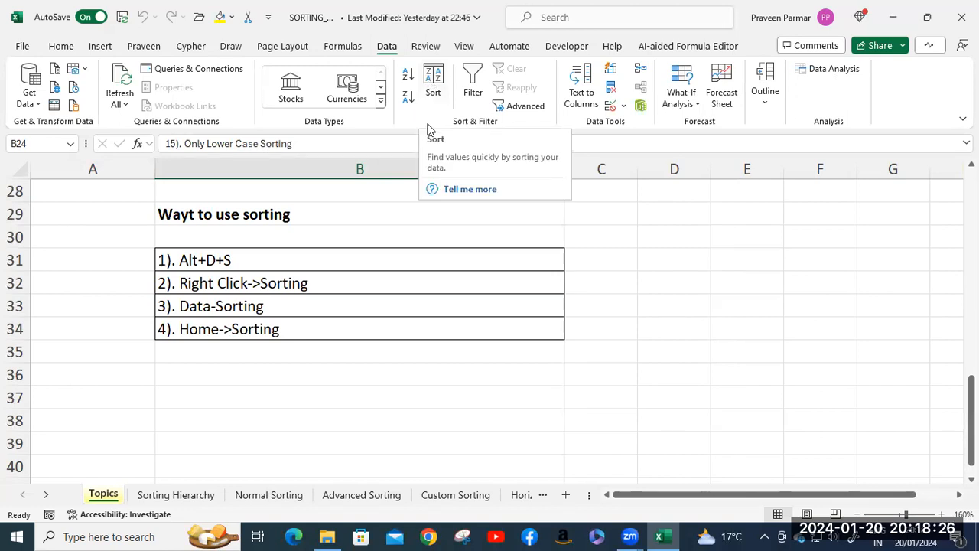
{"action": "left_click", "coordinate": [56, 48]}
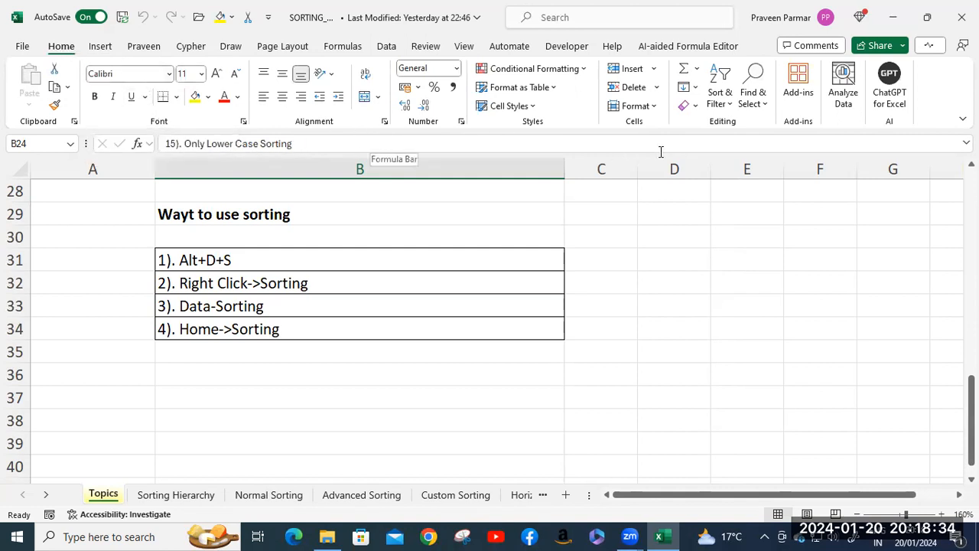
{"action": "left_click", "coordinate": [733, 107]}
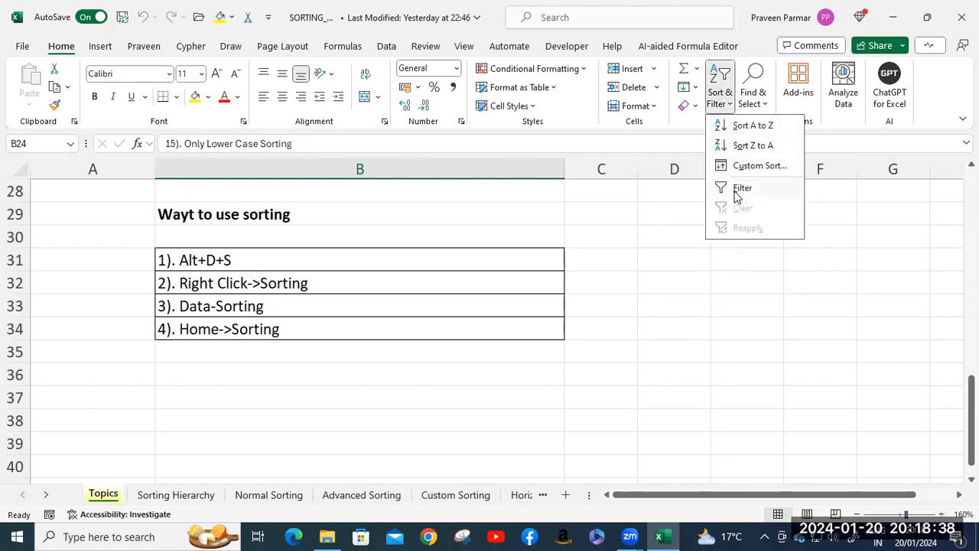
{"action": "left_click", "coordinate": [384, 373]}
{"action": "left_click", "coordinate": [339, 285]}
{"action": "right_click", "coordinate": [339, 291]}
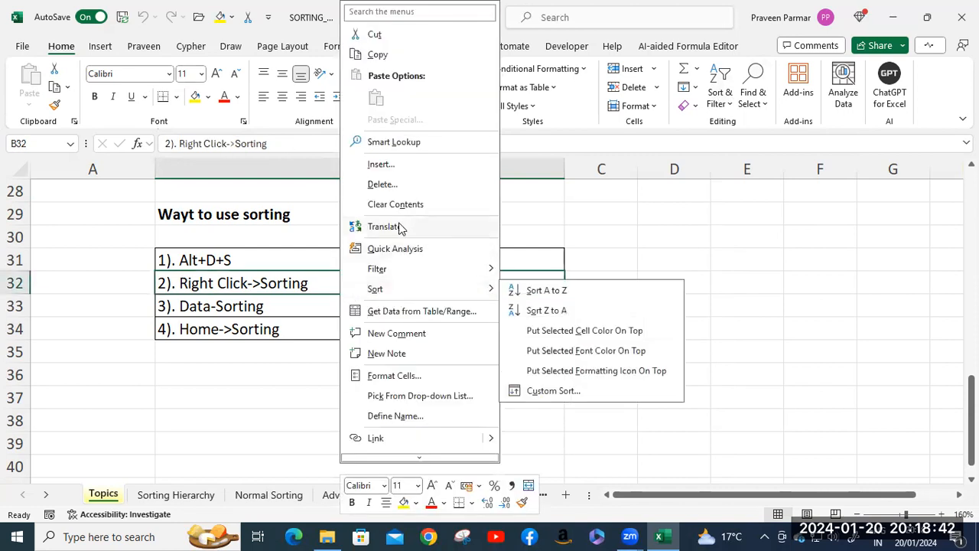
{"action": "mouse_move", "coordinate": [389, 295]}
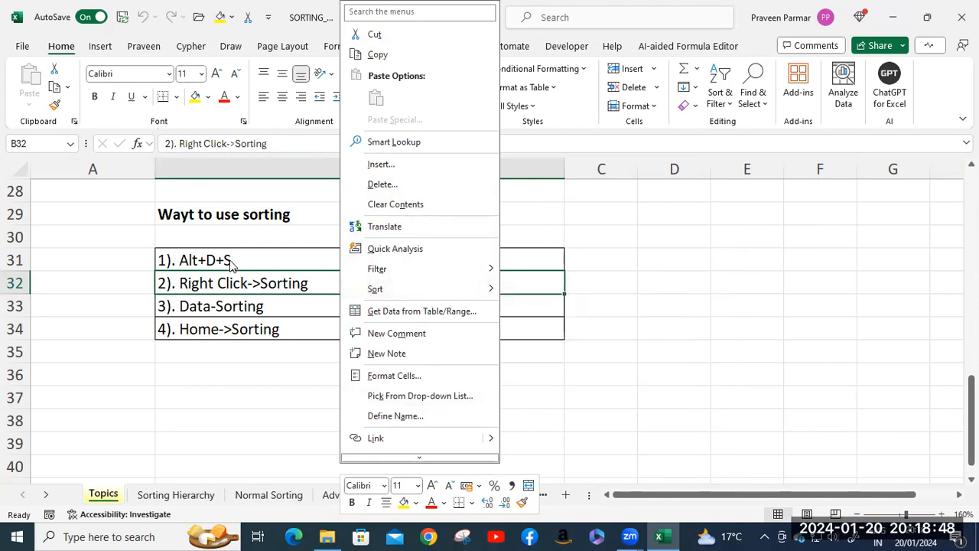
{"action": "left_click", "coordinate": [217, 396]}
{"action": "left_click", "coordinate": [216, 396]}
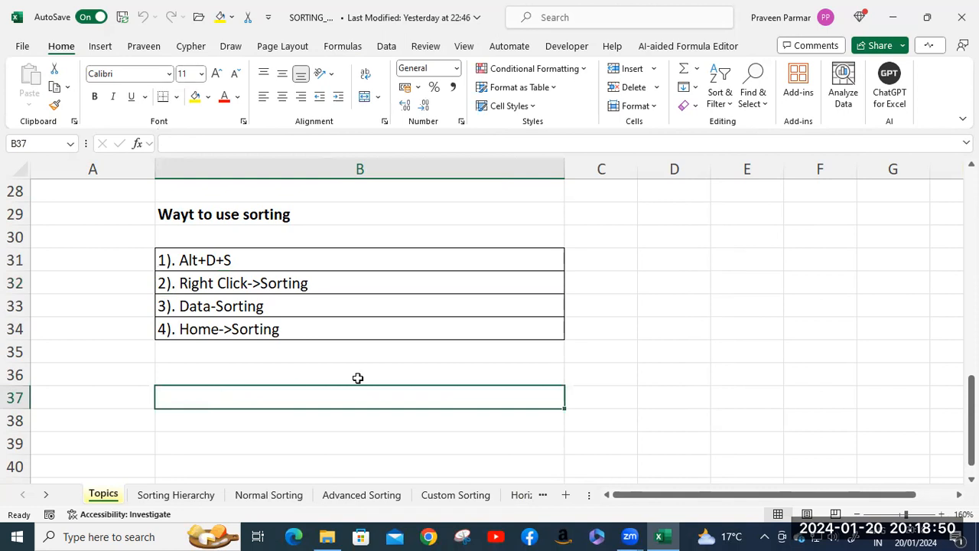
- Open the Sorting Hierarchy sheet and examine the mixed Data entries in column A, from A2 down to A9
{"action": "left_click", "coordinate": [176, 495]}
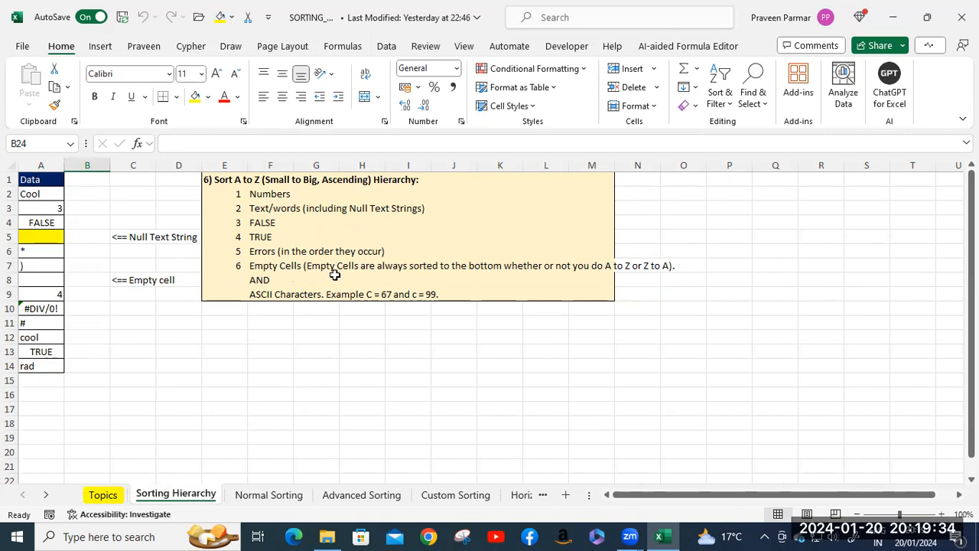
{"action": "left_click", "coordinate": [45, 195]}
{"action": "left_click", "coordinate": [47, 208]}
{"action": "left_click", "coordinate": [50, 224]}
{"action": "left_click", "coordinate": [49, 251]}
{"action": "left_click", "coordinate": [47, 265]}
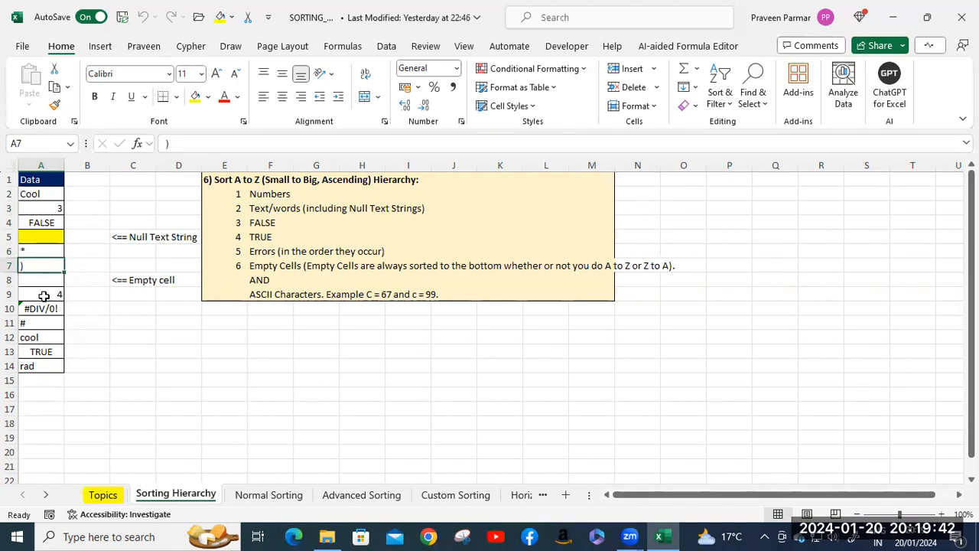
{"action": "left_click", "coordinate": [48, 281]}
{"action": "left_click", "coordinate": [47, 293]}
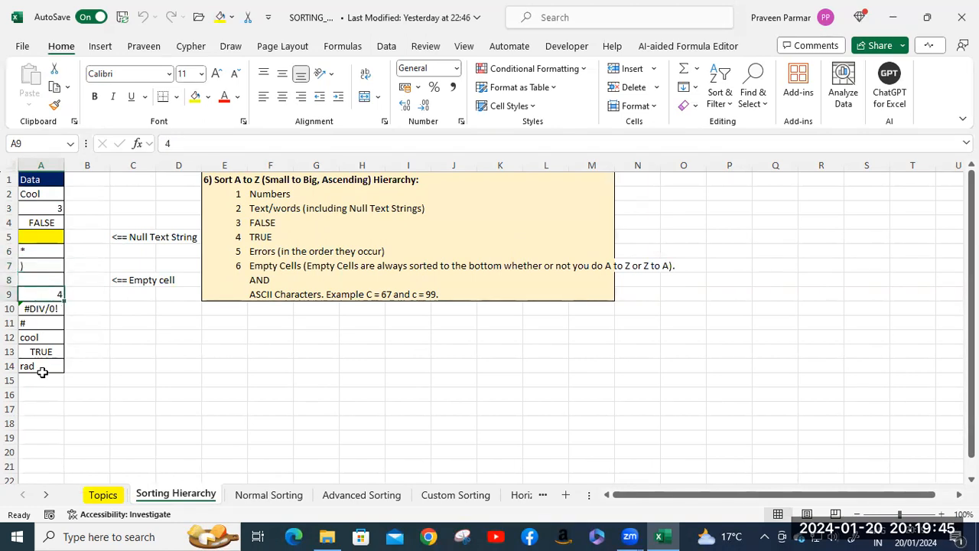
- Sort the Data range A2:A14 from A to Z
{"action": "left_click", "coordinate": [37, 195]}
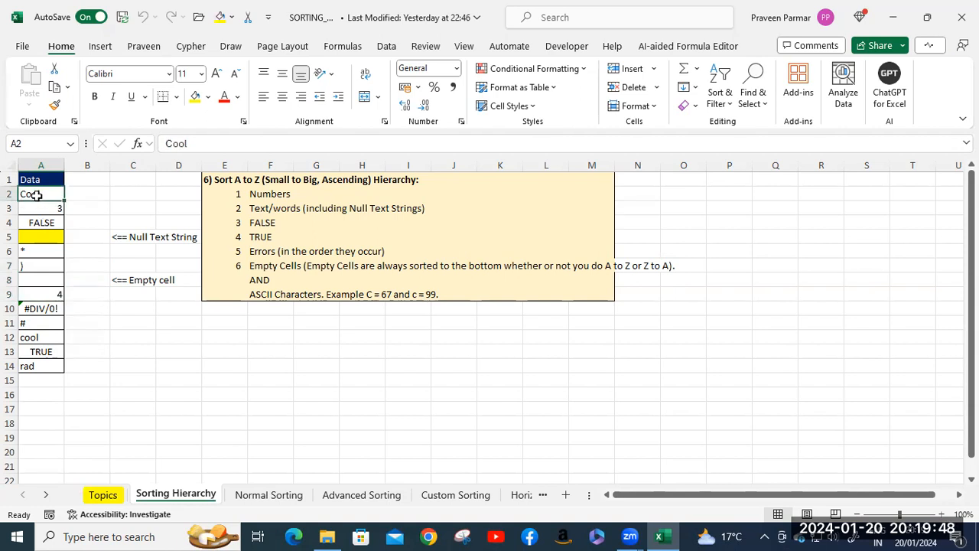
{"action": "left_click", "coordinate": [42, 364], "text": "shift"}
{"action": "right_click", "coordinate": [49, 316]}
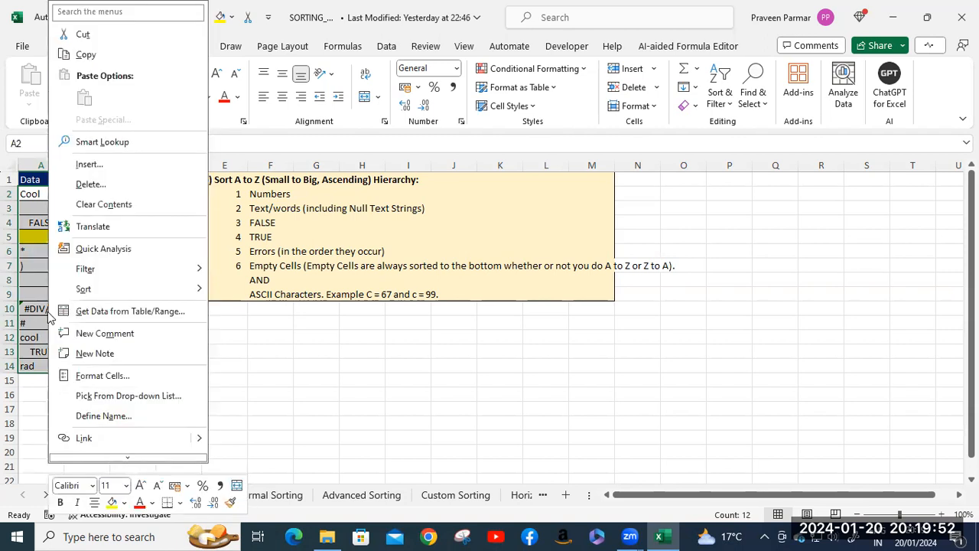
{"action": "mouse_move", "coordinate": [86, 294]}
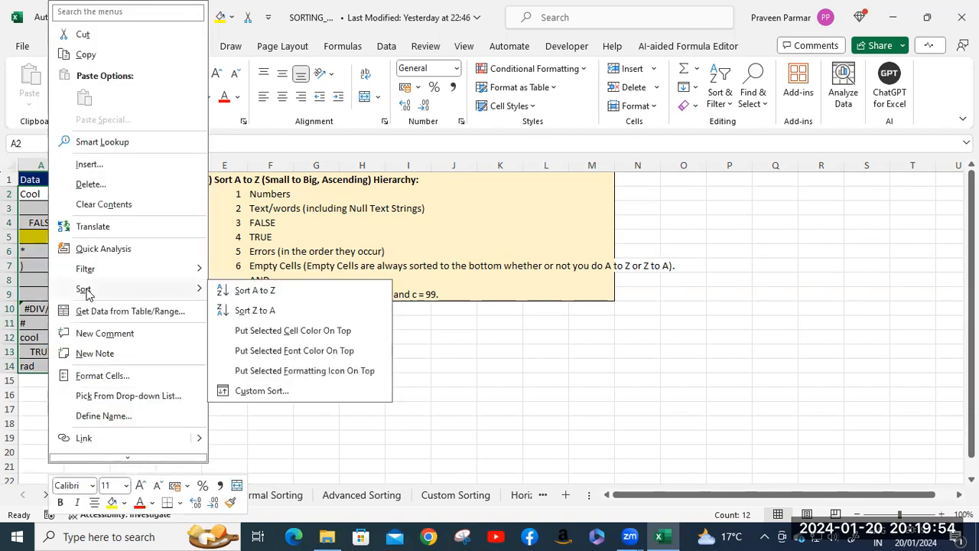
{"action": "left_click", "coordinate": [261, 294]}
{"action": "left_click", "coordinate": [264, 320]}
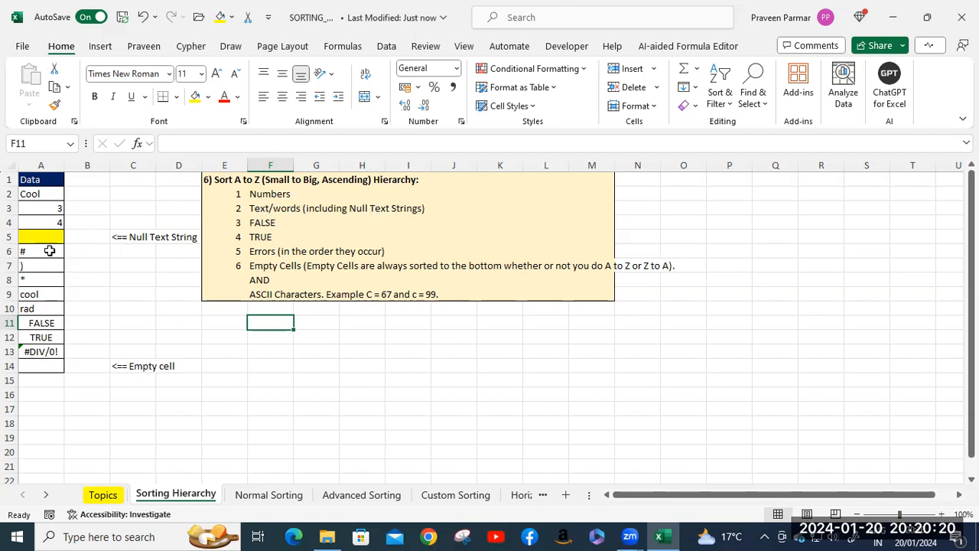
- Go through the ascending order in A6 to A13, covering the symbols, words, logical values and the error
{"action": "left_click", "coordinate": [45, 252]}
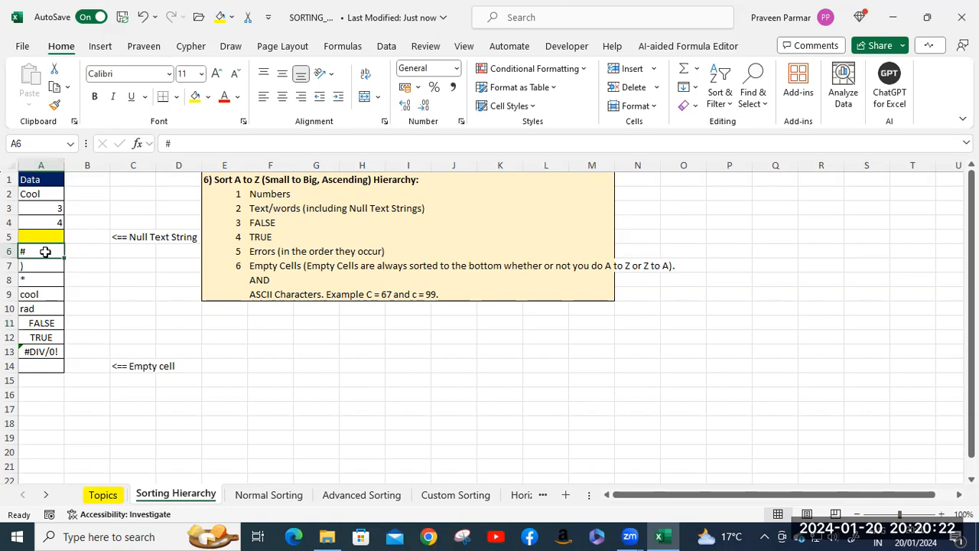
{"action": "left_click", "coordinate": [45, 266]}
{"action": "left_click", "coordinate": [47, 281]}
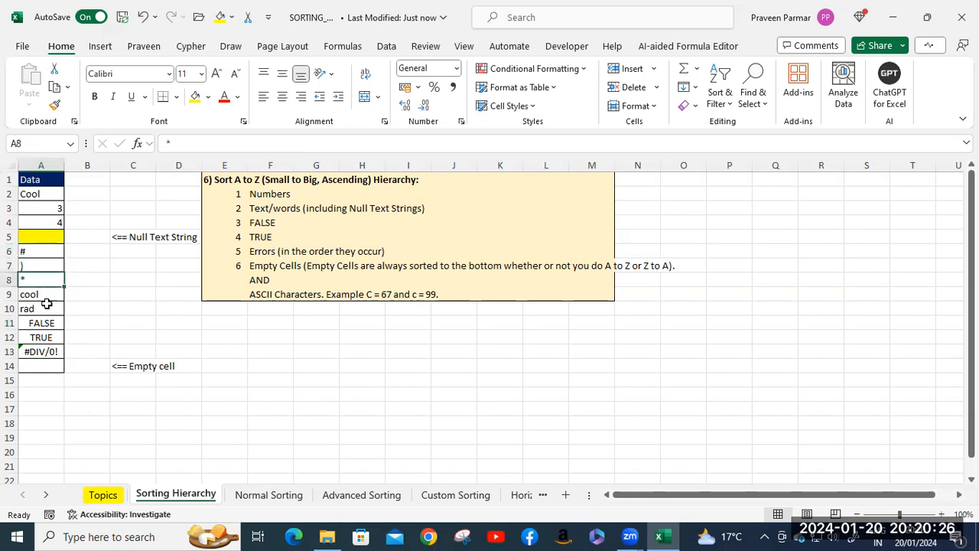
{"action": "left_click", "coordinate": [47, 296]}
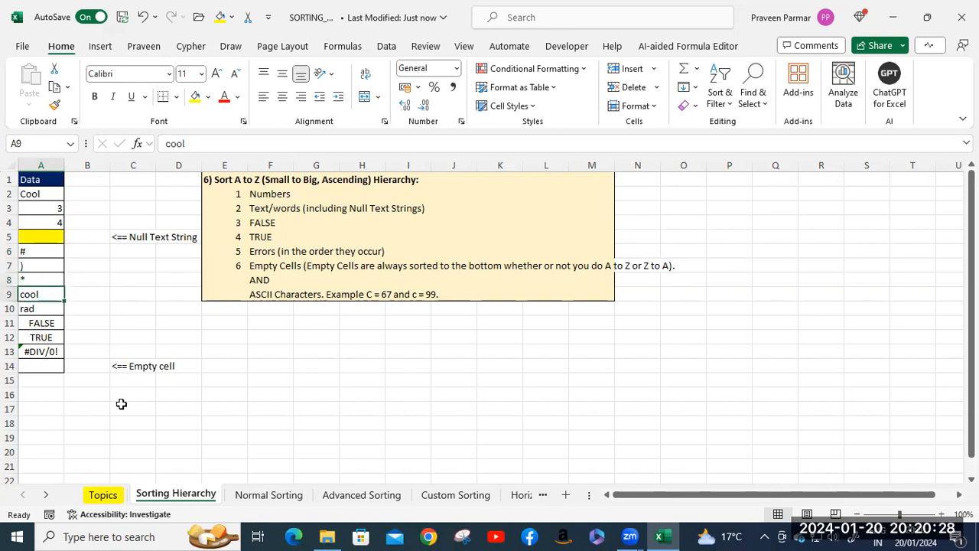
{"action": "left_click", "coordinate": [50, 312]}
{"action": "left_click", "coordinate": [47, 325]}
{"action": "left_click", "coordinate": [47, 337]}
{"action": "left_click", "coordinate": [48, 353]}
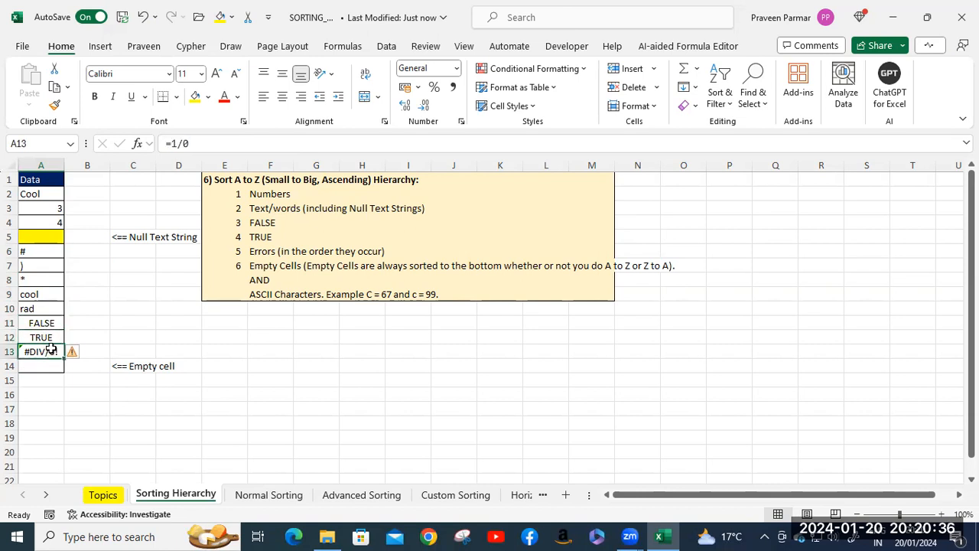
- Compare the entries cool and Cool, the symbols and the logical values in column A with the A to Z hierarchy list
{"action": "left_click", "coordinate": [50, 297]}
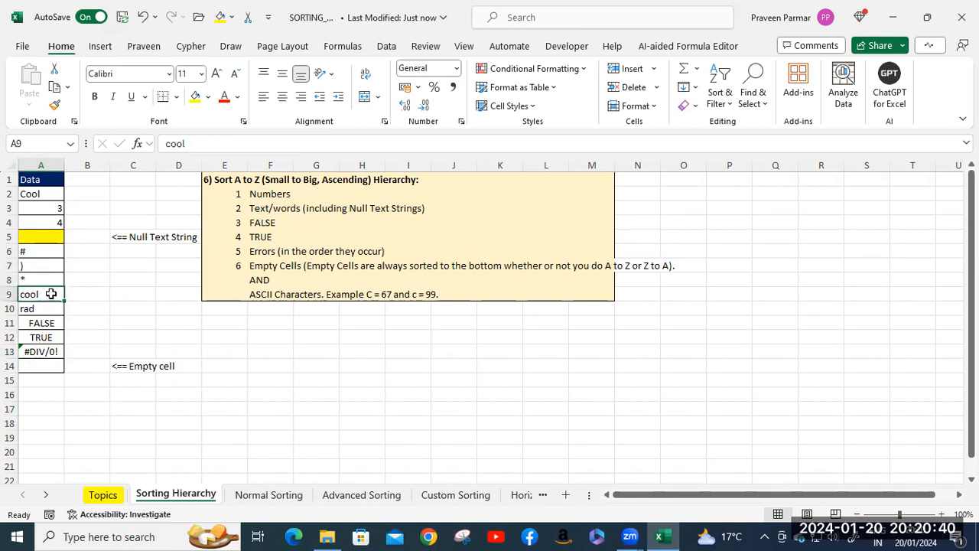
{"action": "left_click", "coordinate": [47, 196]}
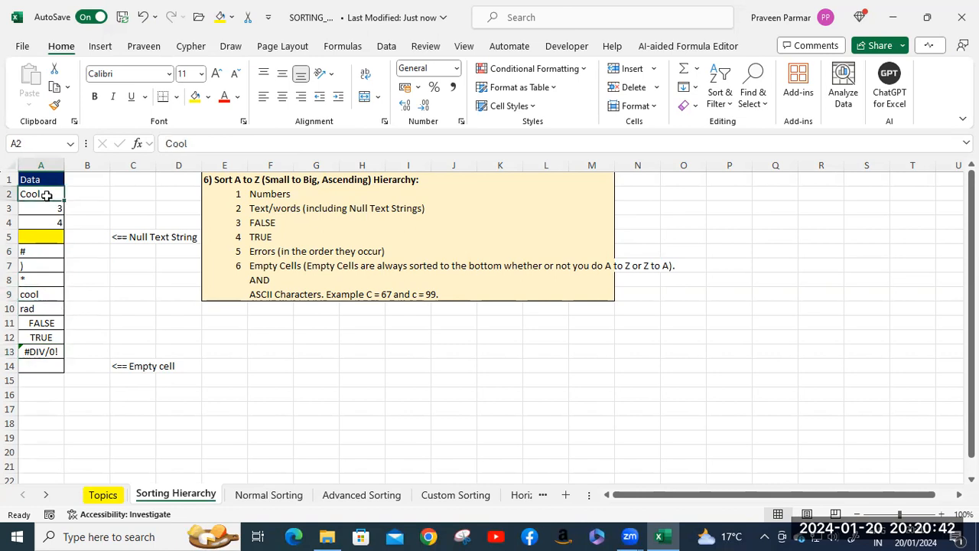
{"action": "left_click", "coordinate": [47, 293]}
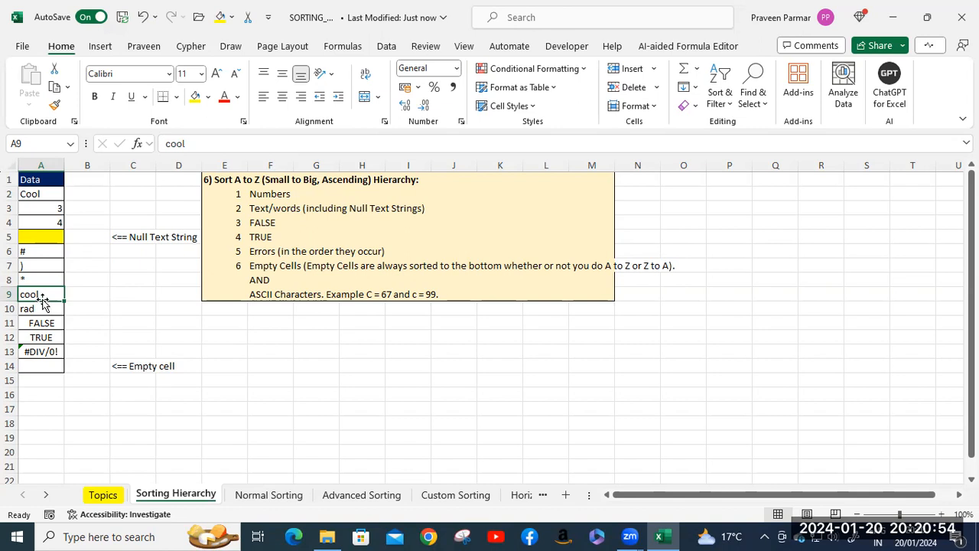
{"action": "left_click", "coordinate": [36, 252]}
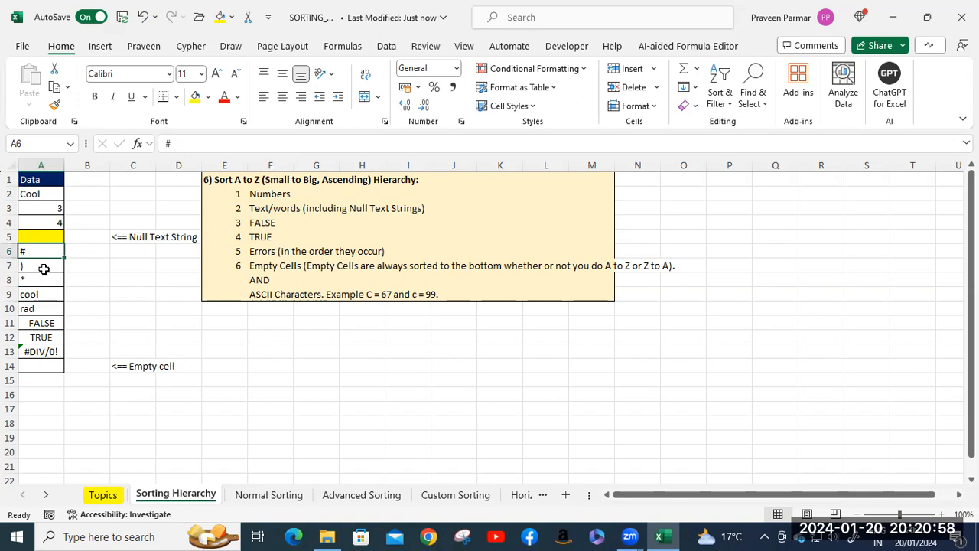
{"action": "left_click", "coordinate": [44, 267]}
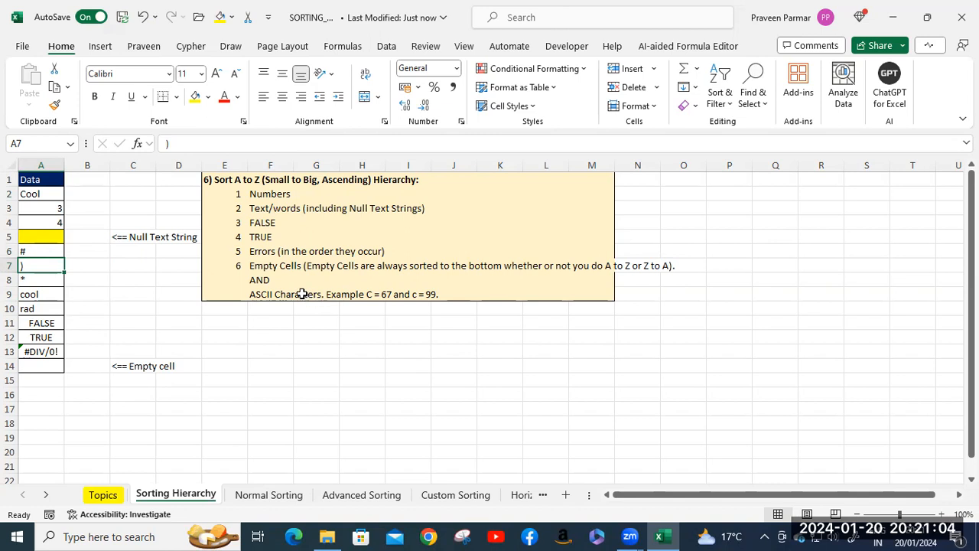
{"action": "left_click", "coordinate": [31, 322]}
{"action": "left_click", "coordinate": [32, 335]}
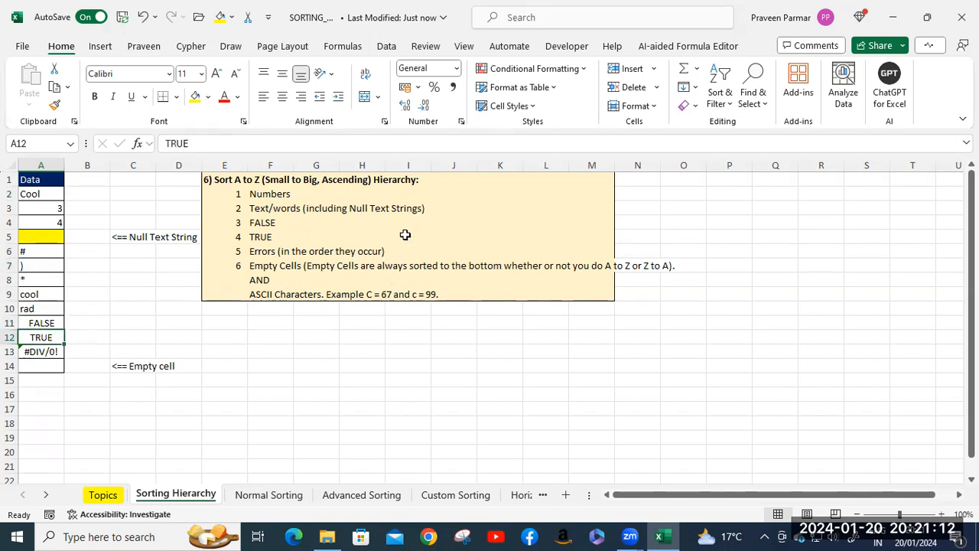
{"action": "left_click", "coordinate": [375, 205]}
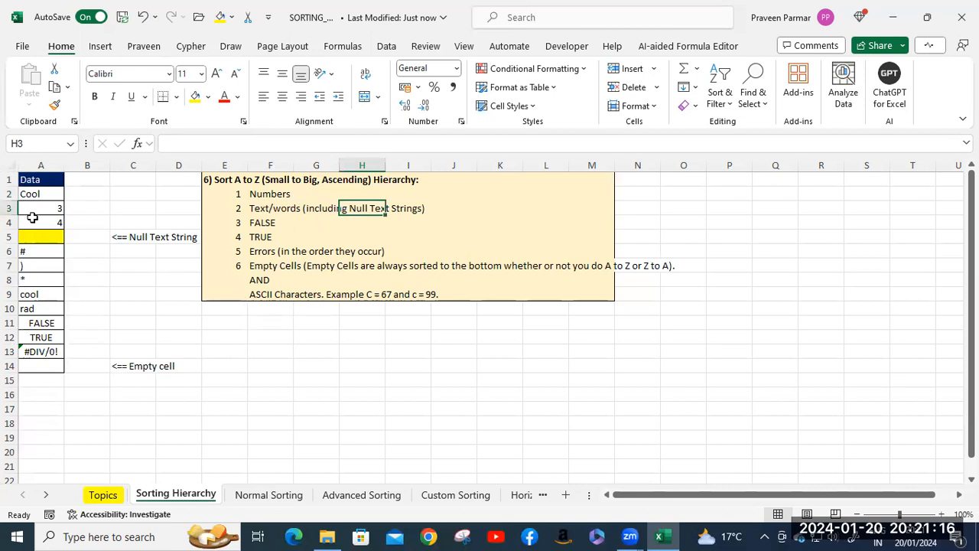
- Sort the Data range A2:A14 from Z to A
{"action": "left_click", "coordinate": [30, 194]}
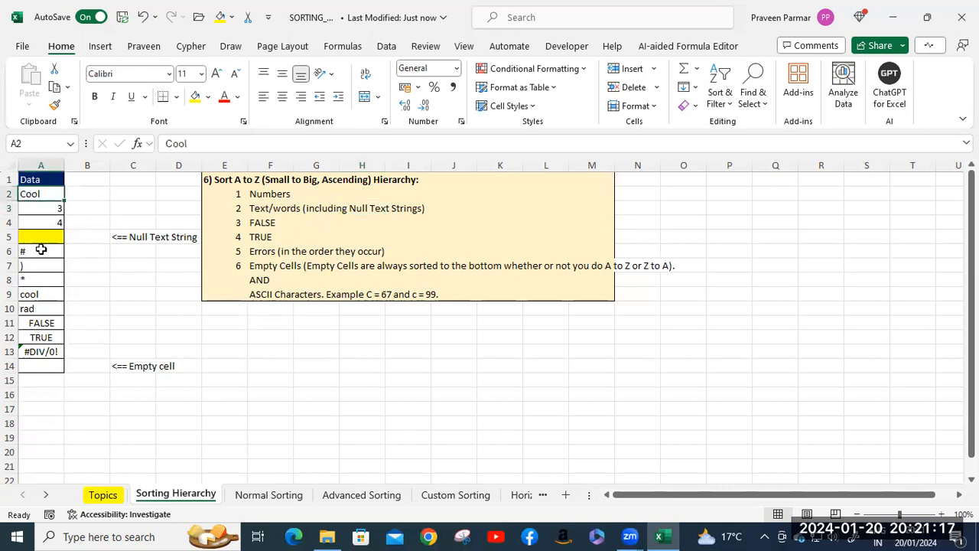
{"action": "left_click", "coordinate": [55, 359], "text": "shift"}
{"action": "right_click", "coordinate": [56, 360]}
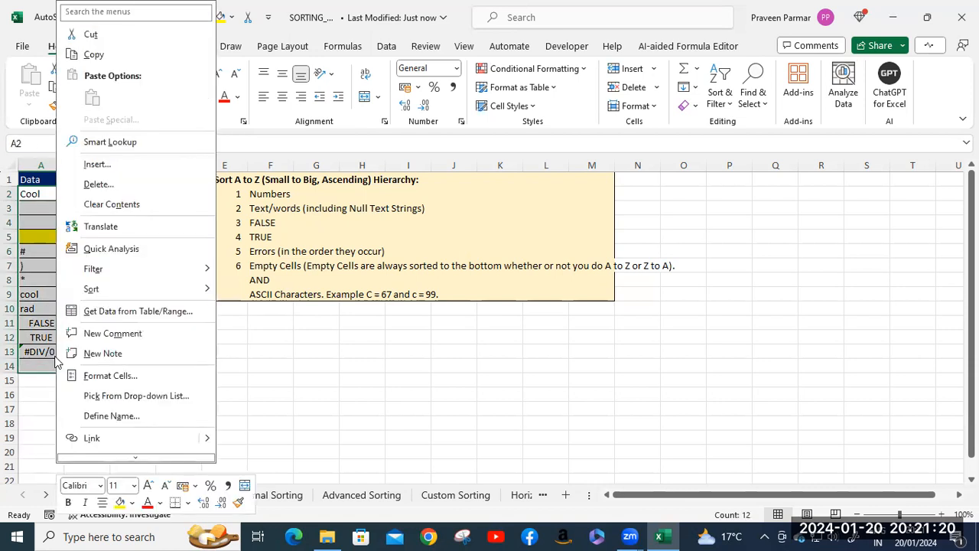
{"action": "mouse_move", "coordinate": [92, 289]}
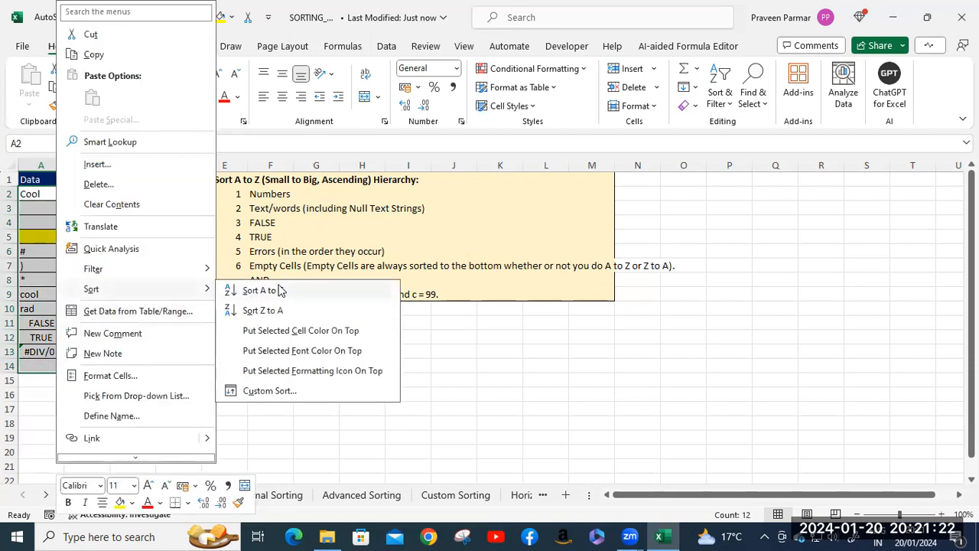
{"action": "left_click", "coordinate": [274, 309]}
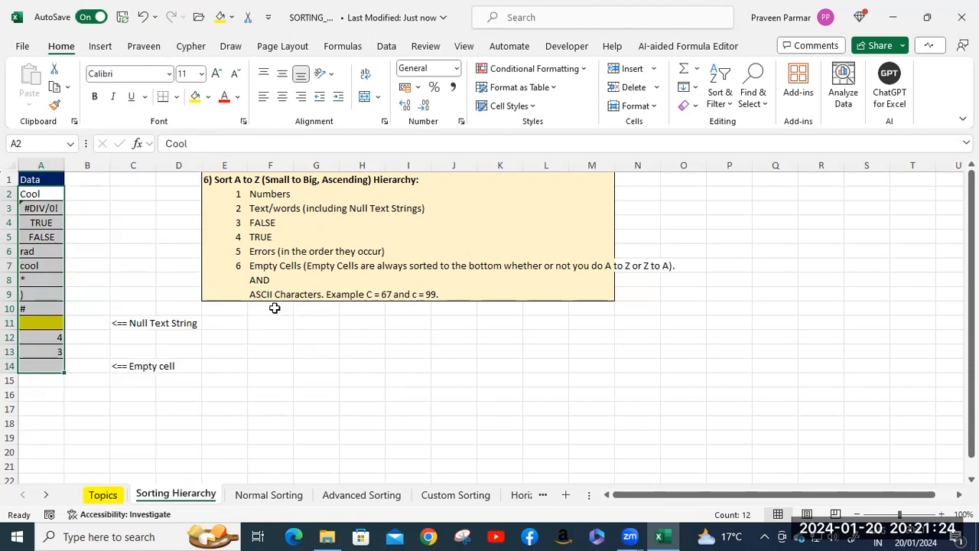
{"action": "left_click", "coordinate": [357, 343]}
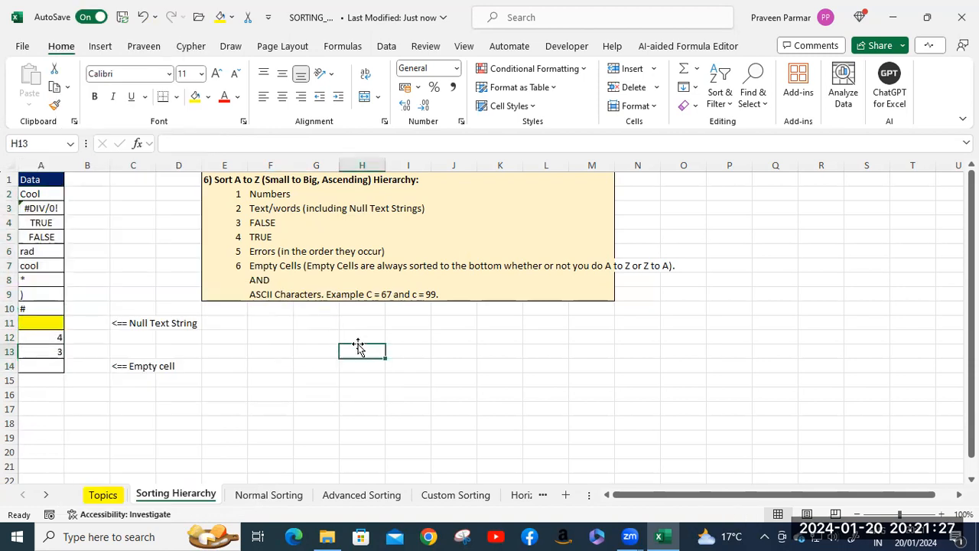
- Go through the descending order of the Data entries cell by cell from A2 to A10
{"action": "left_click", "coordinate": [45, 196]}
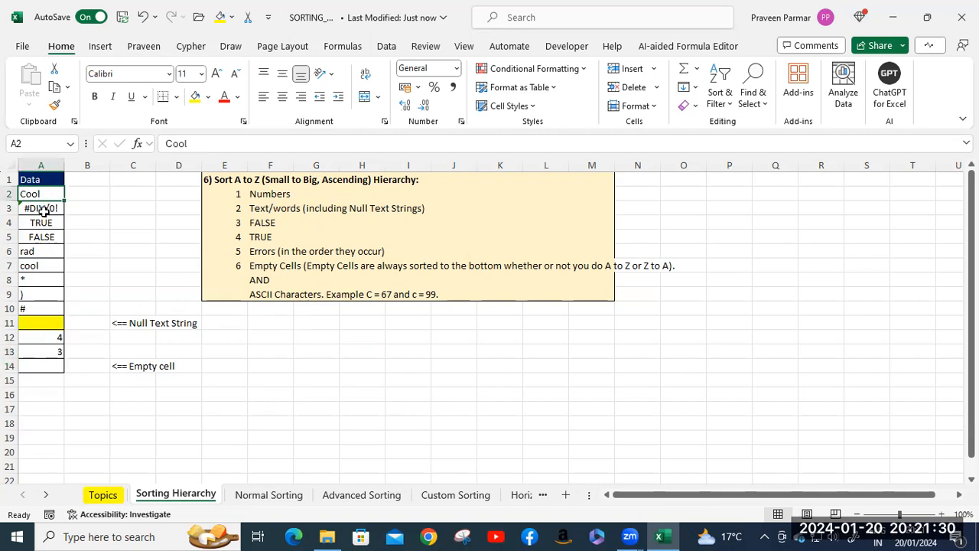
{"action": "left_click", "coordinate": [44, 211]}
{"action": "left_click", "coordinate": [42, 222]}
{"action": "left_click", "coordinate": [47, 238]}
{"action": "left_click", "coordinate": [46, 250]}
{"action": "left_click", "coordinate": [47, 265]}
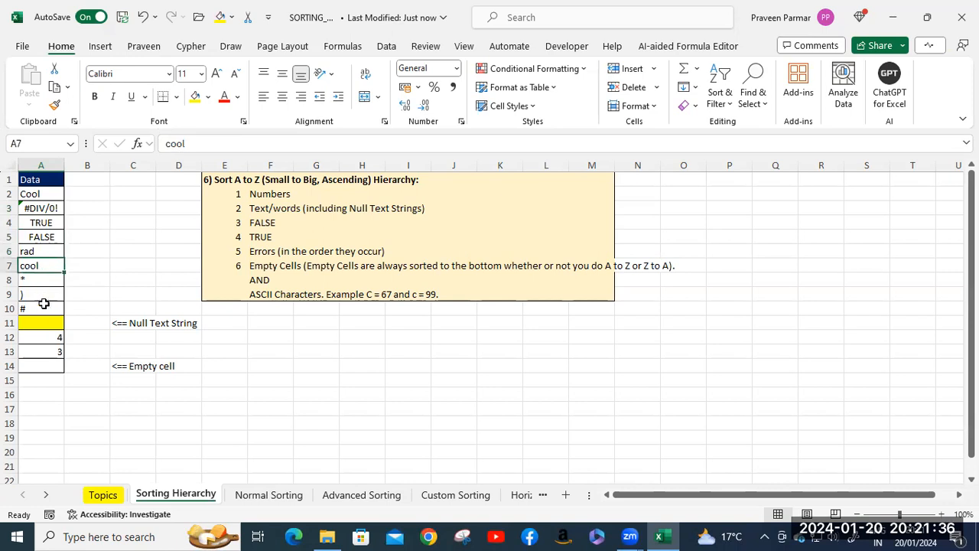
{"action": "left_click", "coordinate": [41, 282]}
{"action": "left_click", "coordinate": [42, 295]}
{"action": "left_click", "coordinate": [42, 307]}
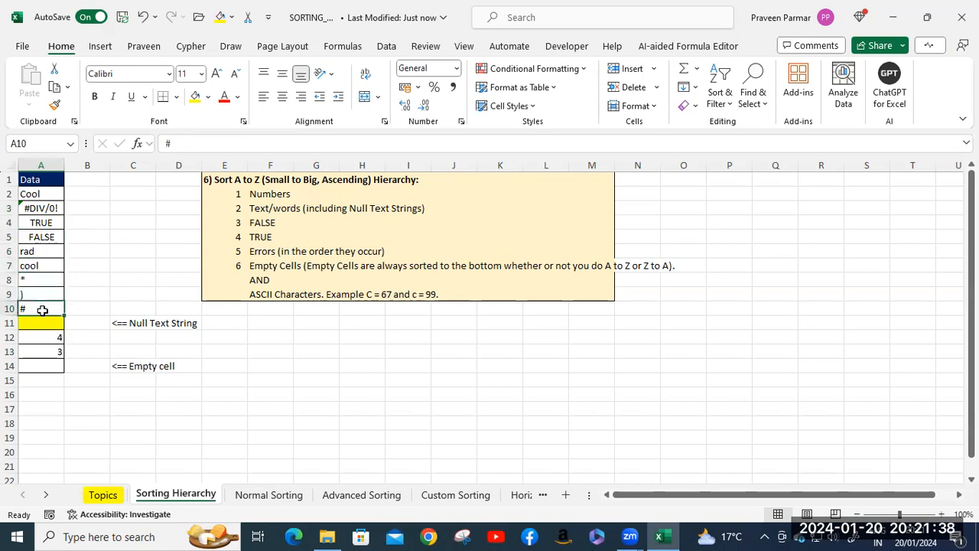
- Check the number formats offered for cell A2 without applying one
{"action": "left_click", "coordinate": [36, 195]}
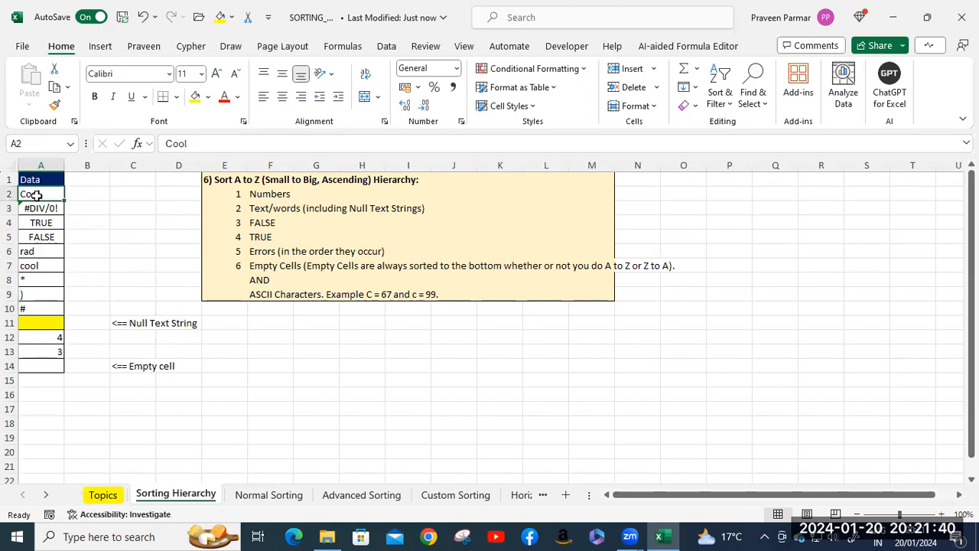
{"action": "left_click", "coordinate": [457, 70]}
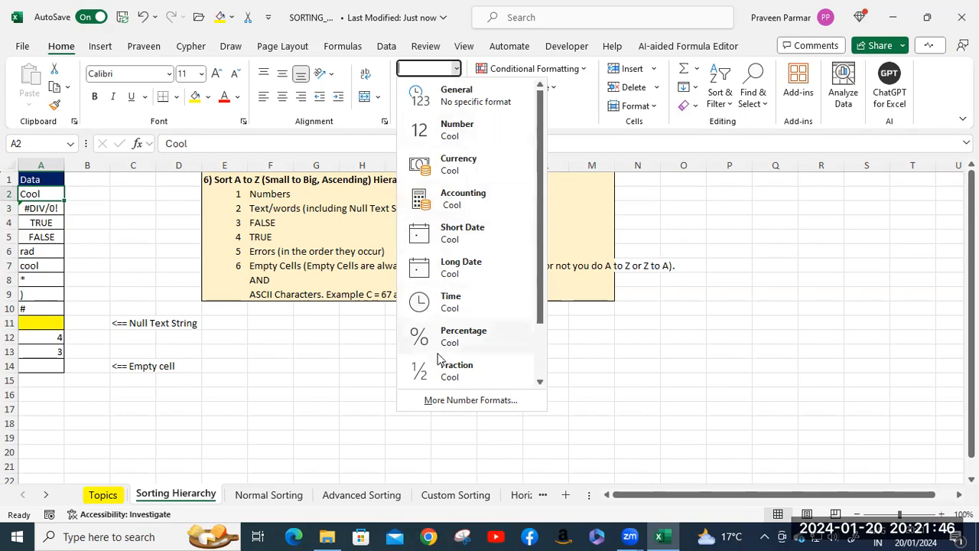
{"action": "left_click", "coordinate": [119, 202]}
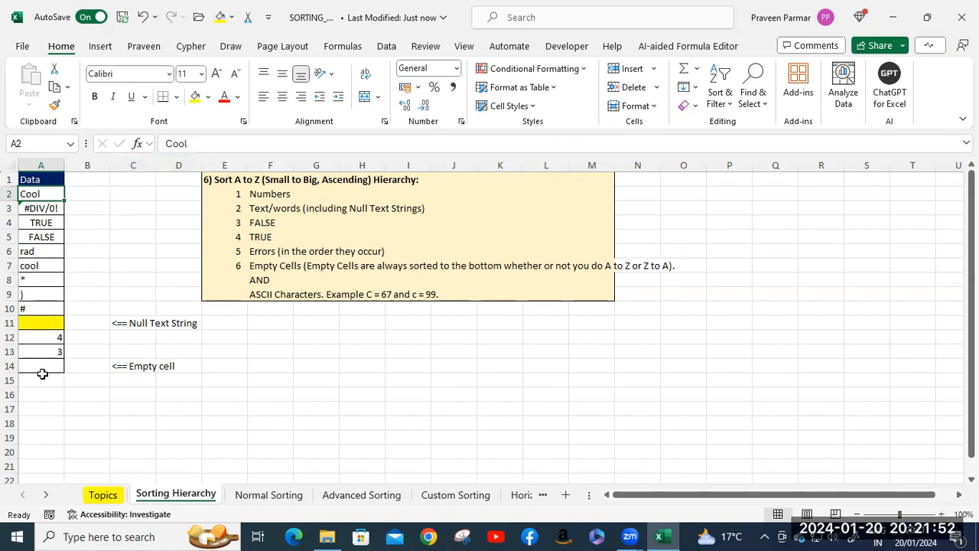
- Re-sort the Data range A2:A14 in A to Z order
{"action": "left_click_drag", "start_coordinate": [41, 196], "coordinate": [55, 356]}
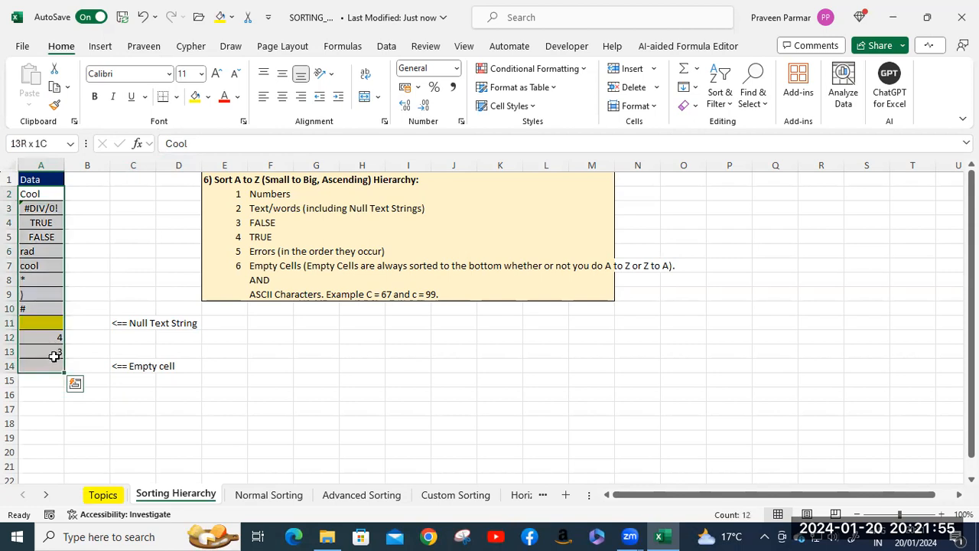
{"action": "right_click", "coordinate": [50, 296]}
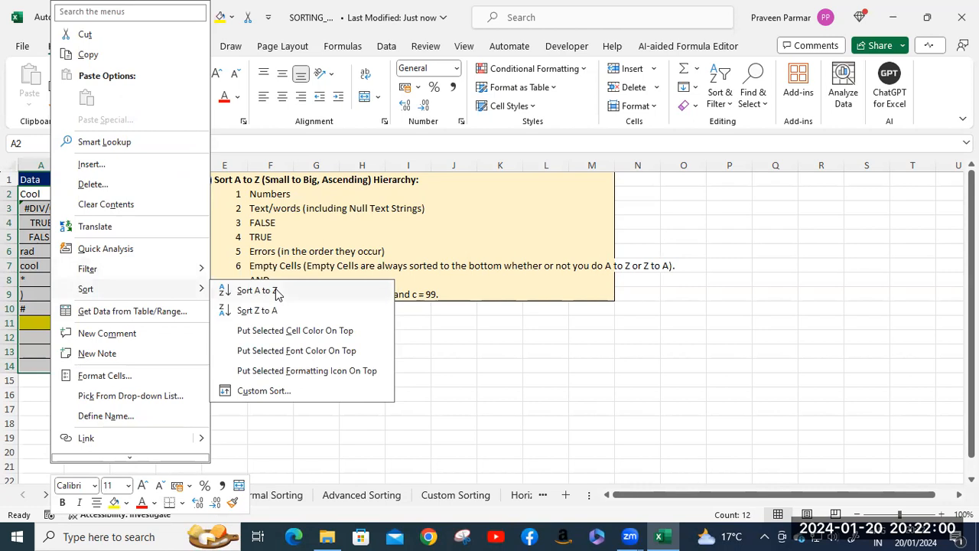
{"action": "left_click", "coordinate": [277, 295]}
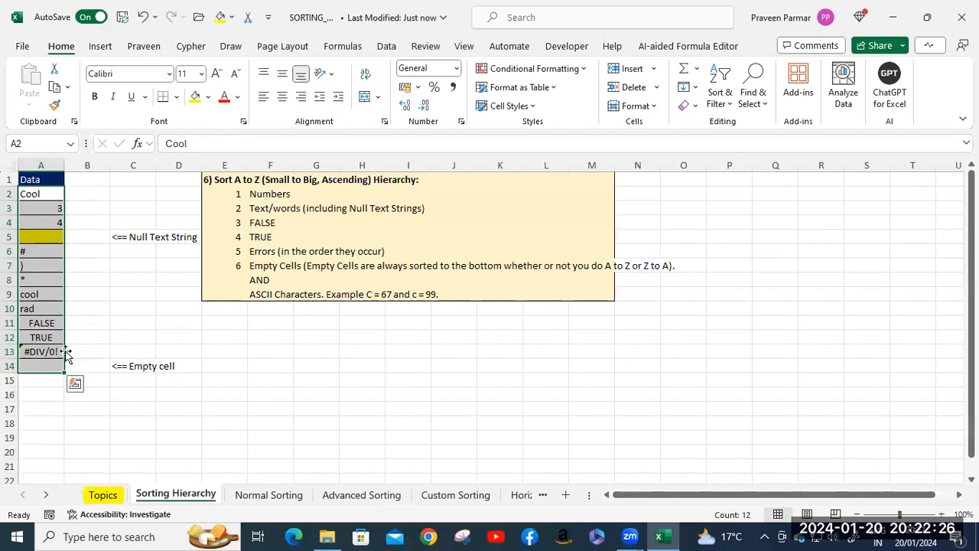
- Open the Normal Sorting sheet and select the first Region entry in cell A2
{"action": "scroll", "coordinate": [153, 371], "scroll_direction": "down", "scroll_amount": 2}
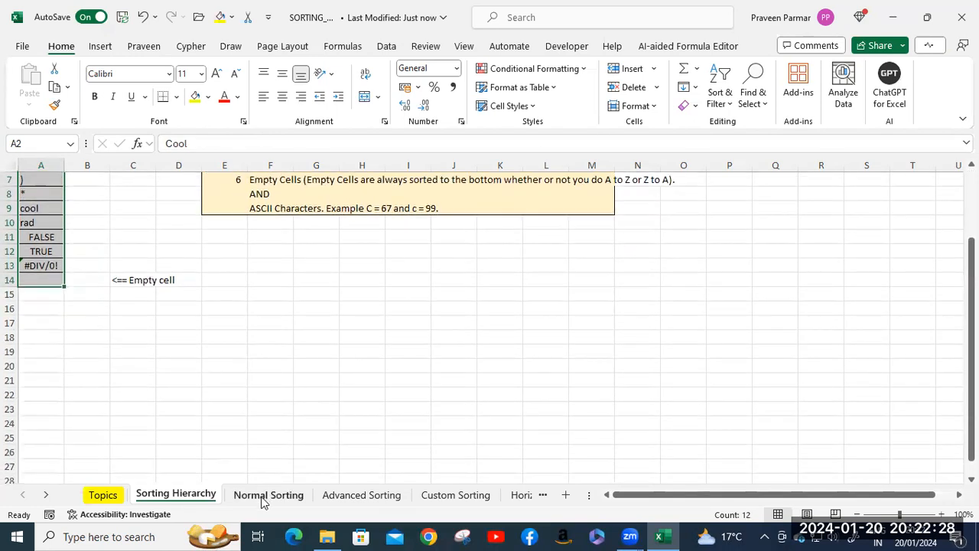
{"action": "left_click", "coordinate": [264, 495]}
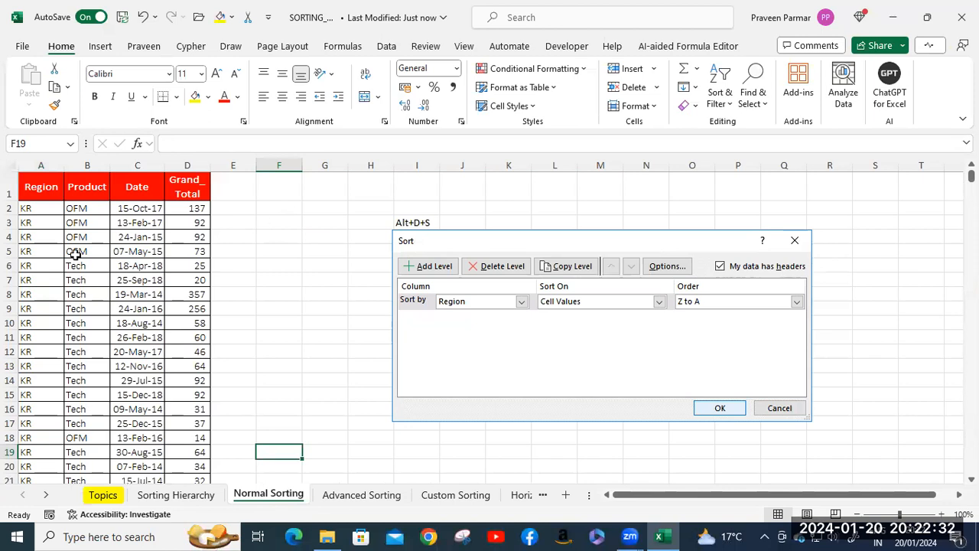
{"action": "left_click", "coordinate": [43, 212]}
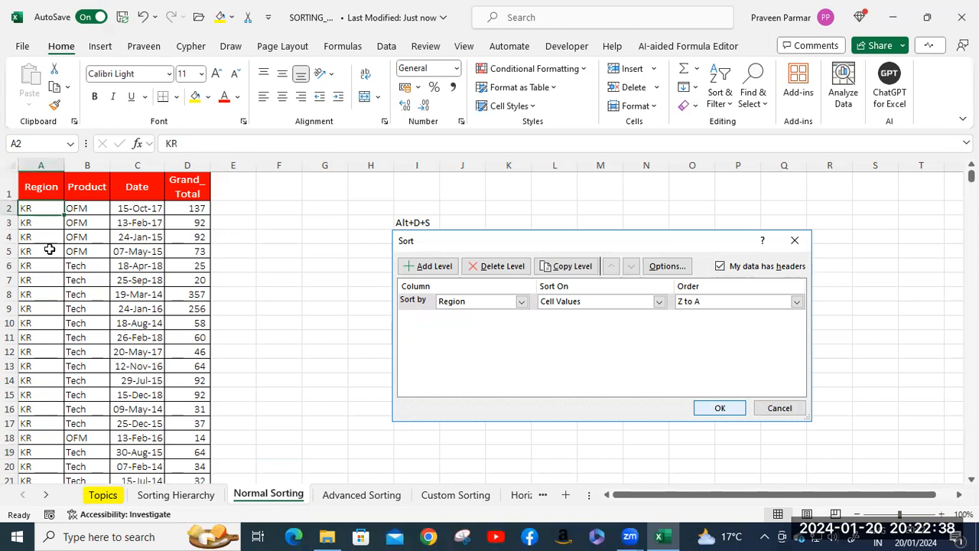
- Sort the whole table A1:D9428, including its header row, by Region on cell values
{"action": "left_click", "coordinate": [38, 190]}
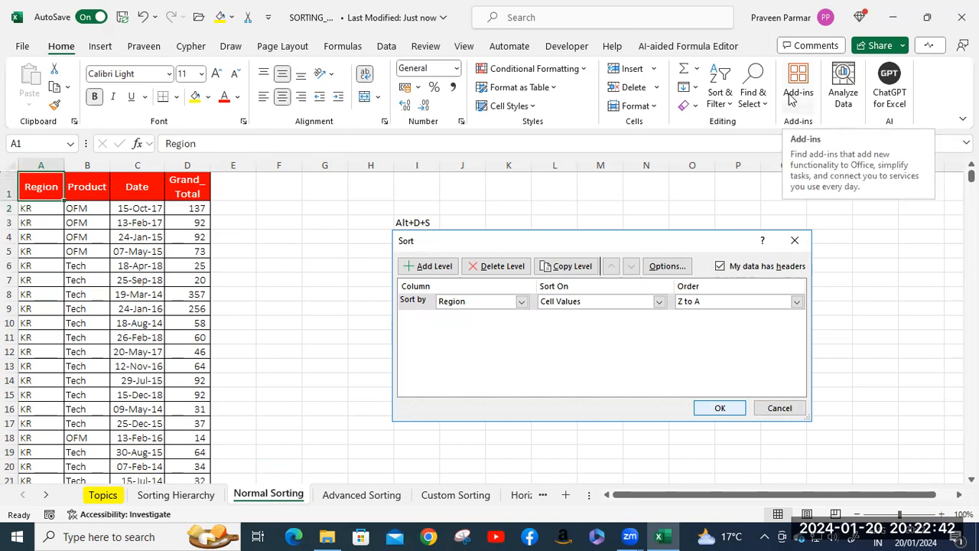
{"action": "key", "text": "ctrl+shift+Right"}
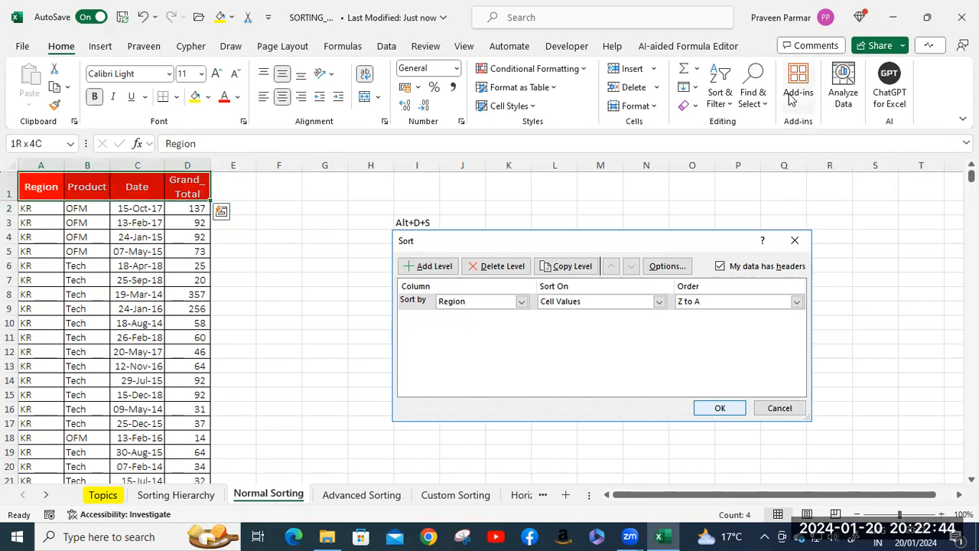
{"action": "key", "text": "Escape"}
{"action": "key", "text": "ctrl+shift+Down"}
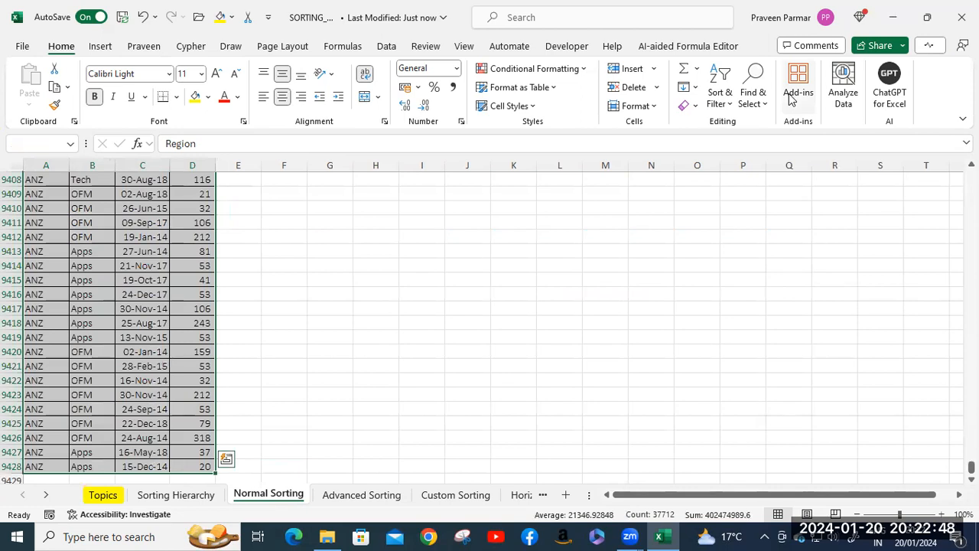
{"action": "key", "text": "alt+d"}
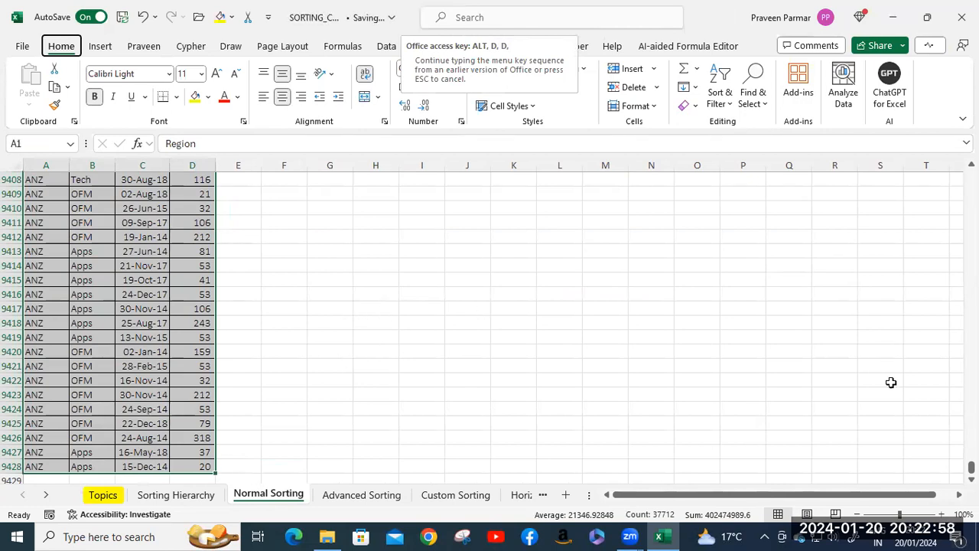
{"action": "left_click_drag", "start_coordinate": [972, 468], "coordinate": [935, 157]}
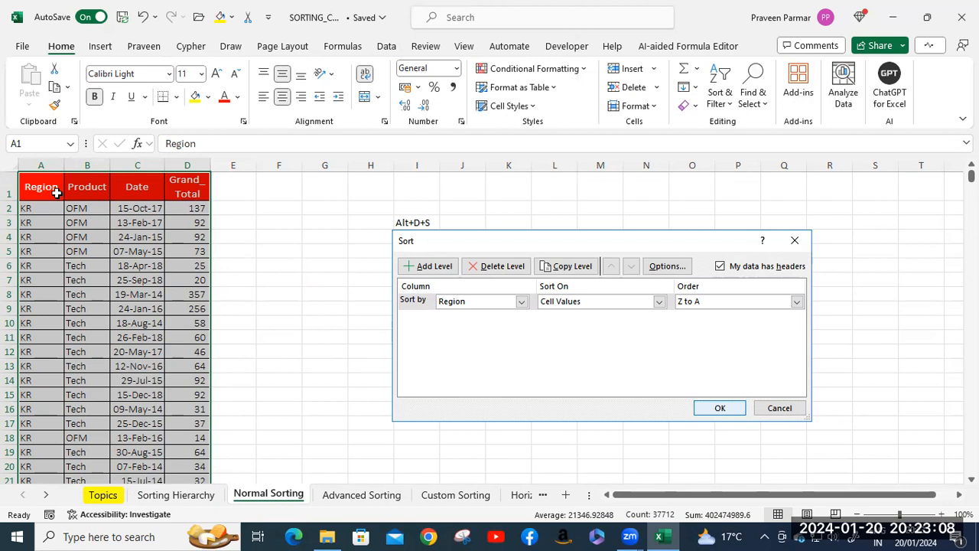
{"action": "key", "text": "alt+d"}
{"action": "key", "text": "s"}
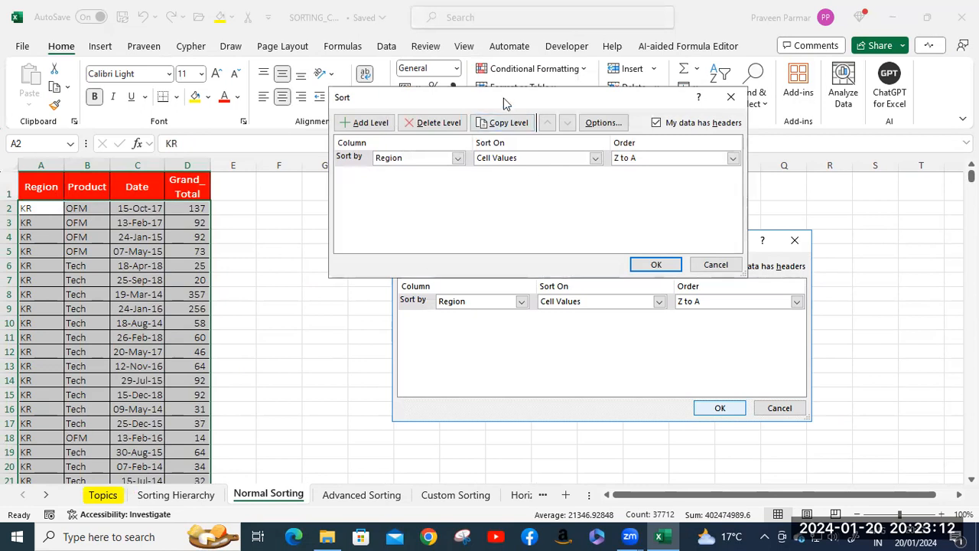
{"action": "left_click_drag", "start_coordinate": [513, 103], "coordinate": [624, 161]}
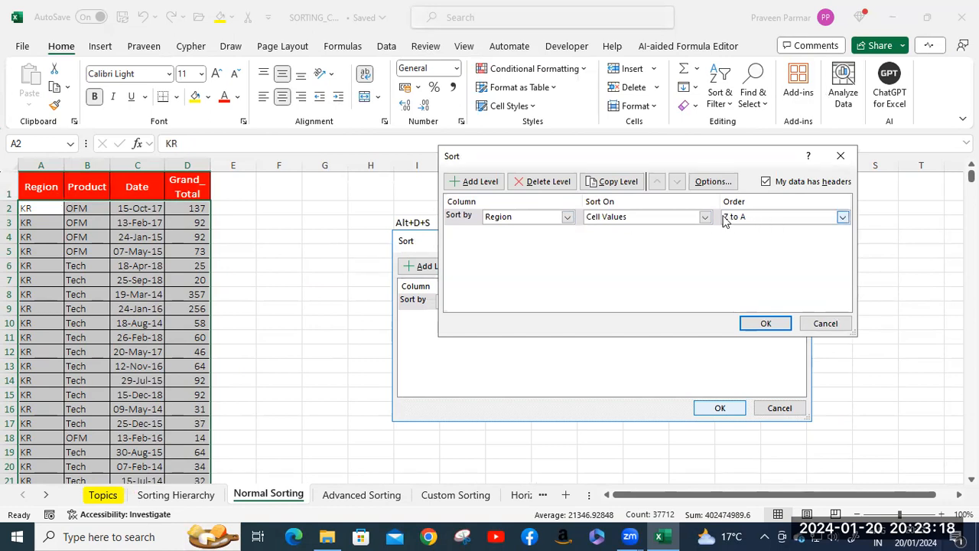
{"action": "left_click", "coordinate": [842, 217]}
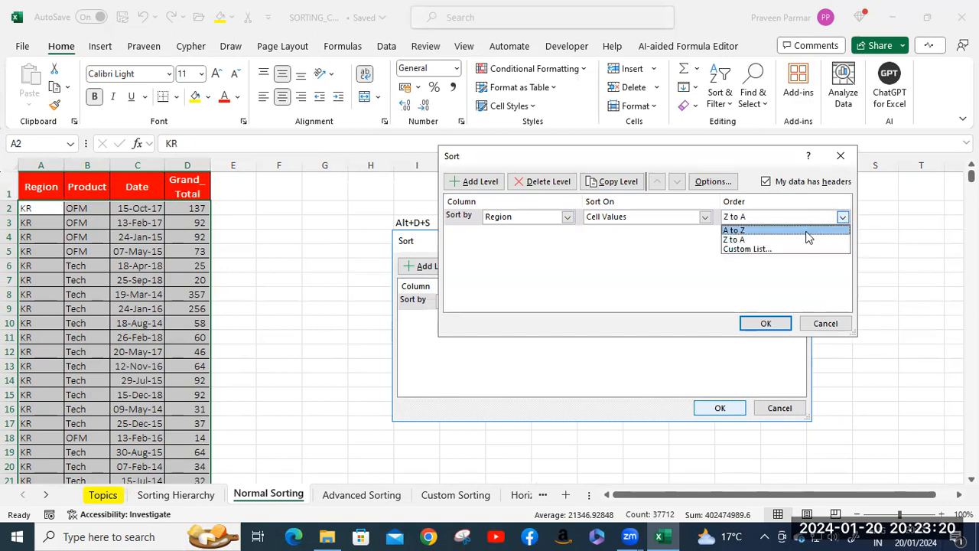
{"action": "left_click", "coordinate": [768, 322]}
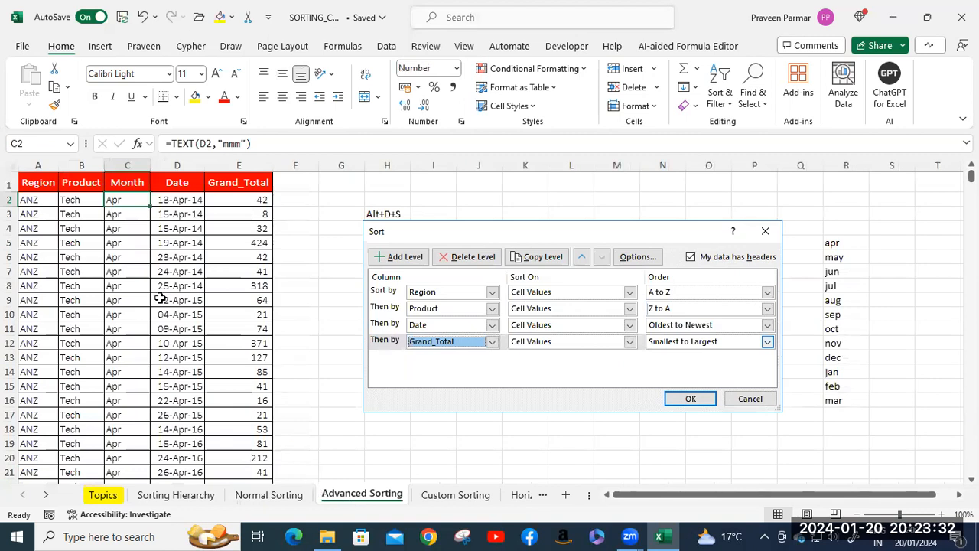
- Select the whole Advanced Sorting table with its headers and delete all existing levels from its sort definition
{"action": "left_click", "coordinate": [37, 185]}
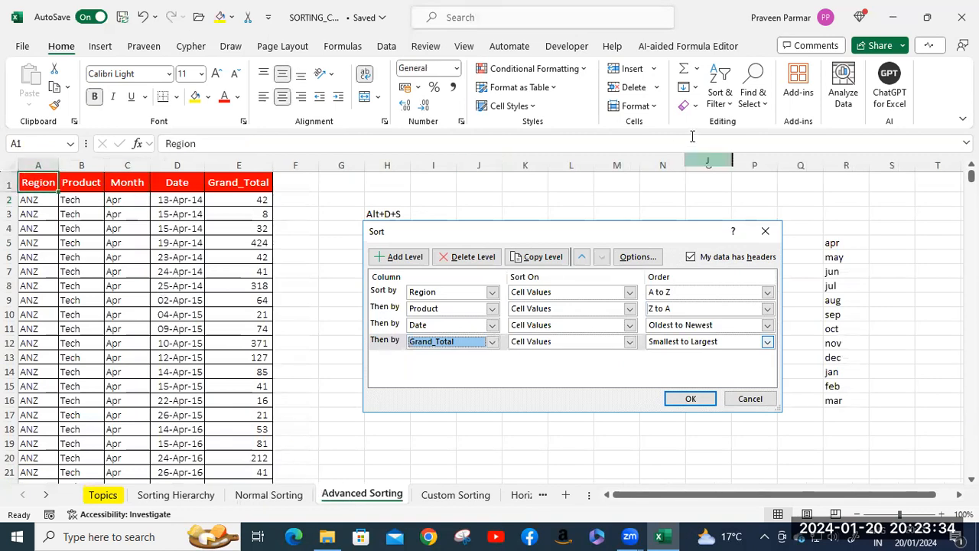
{"action": "key", "text": "ctrl+shift+Right"}
{"action": "key", "text": "ctrl+shift+Down"}
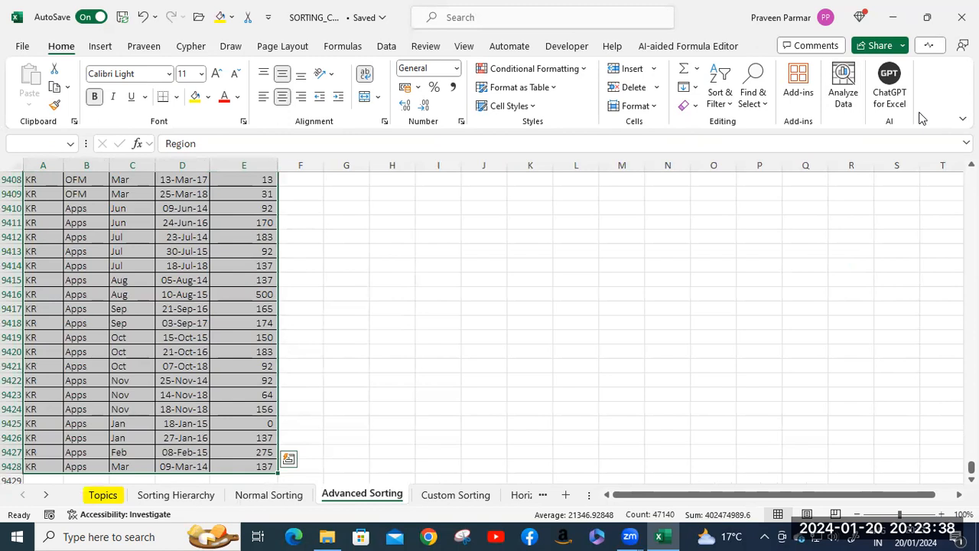
{"action": "key", "text": "alt+d"}
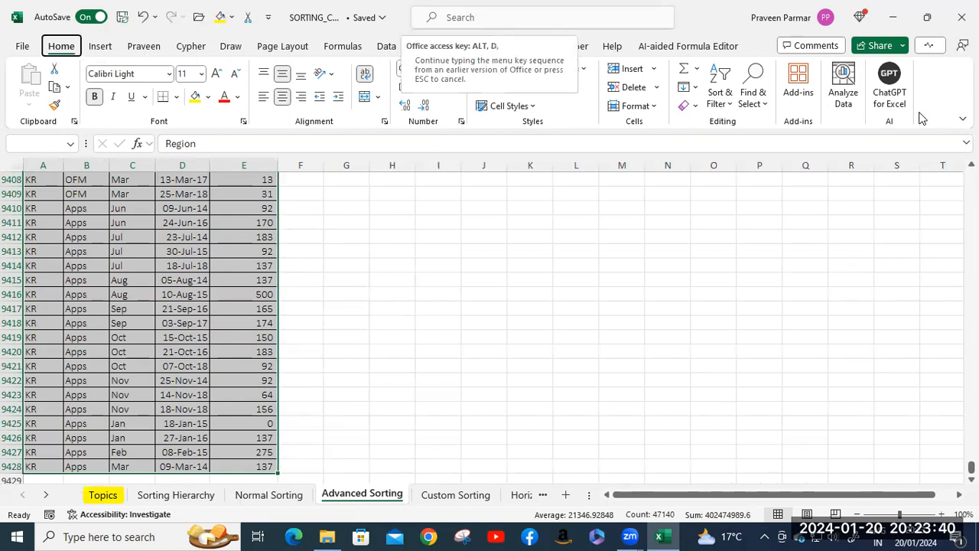
{"action": "key", "text": "s"}
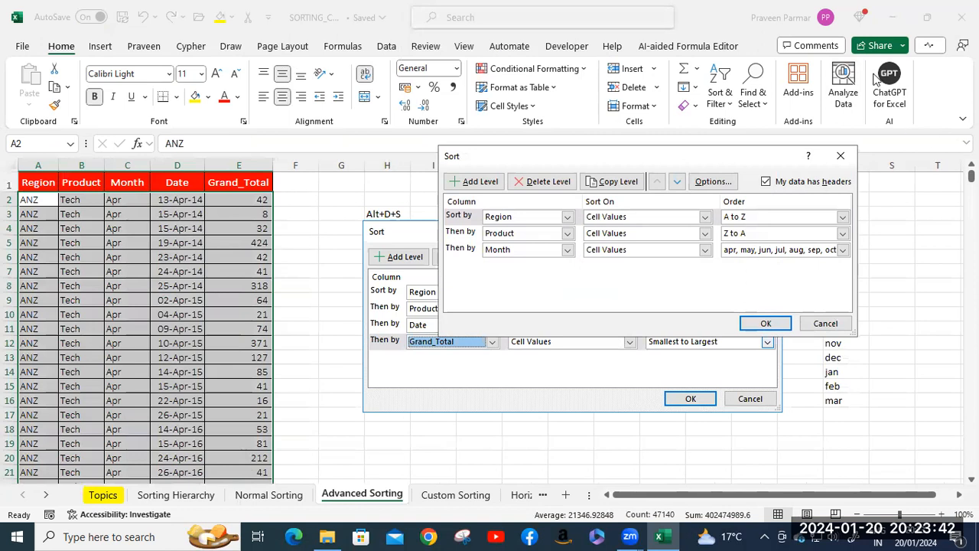
{"action": "left_click_drag", "start_coordinate": [612, 169], "coordinate": [534, 197]}
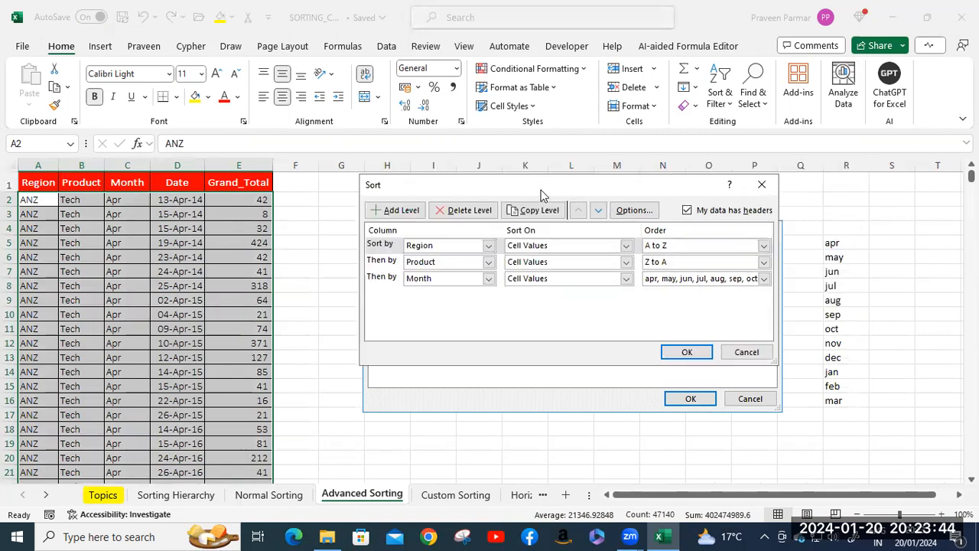
{"action": "left_click", "coordinate": [448, 212]}
{"action": "left_click", "coordinate": [448, 213]}
{"action": "left_click", "coordinate": [448, 212]}
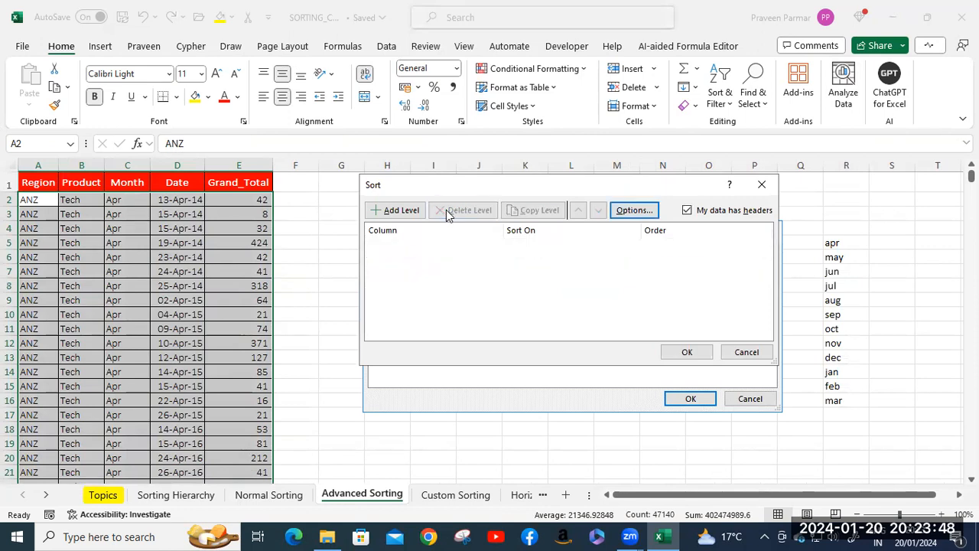
- Add a first sort level on Region by cell values in A to Z order
{"action": "left_click", "coordinate": [403, 211]}
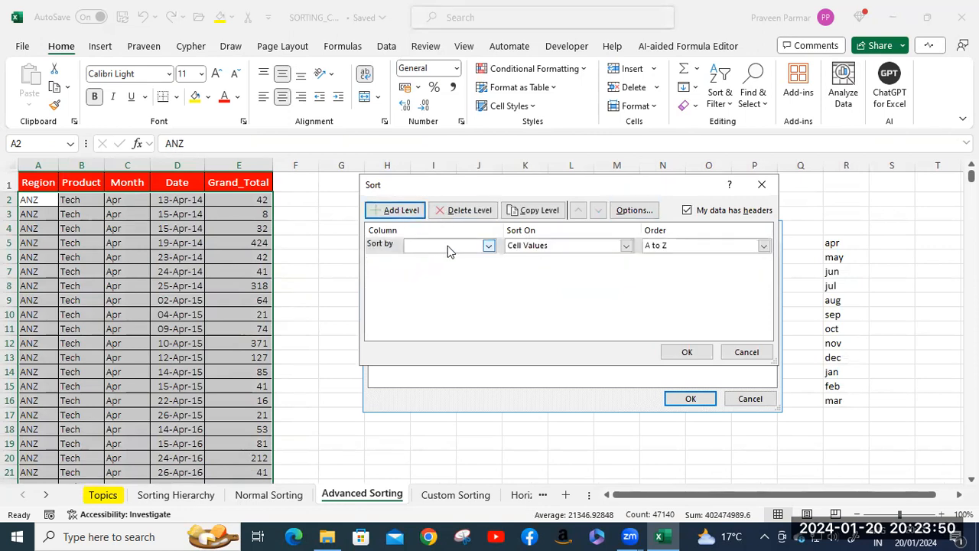
{"action": "left_click", "coordinate": [489, 245]}
{"action": "left_click", "coordinate": [464, 260]}
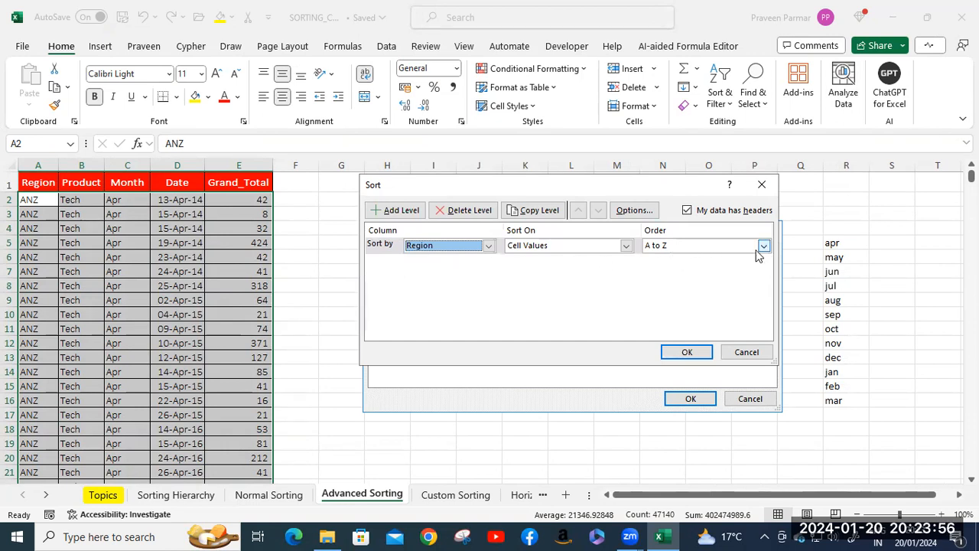
- Add a second sort level on Product by cell values in Z to A order
{"action": "left_click", "coordinate": [397, 210]}
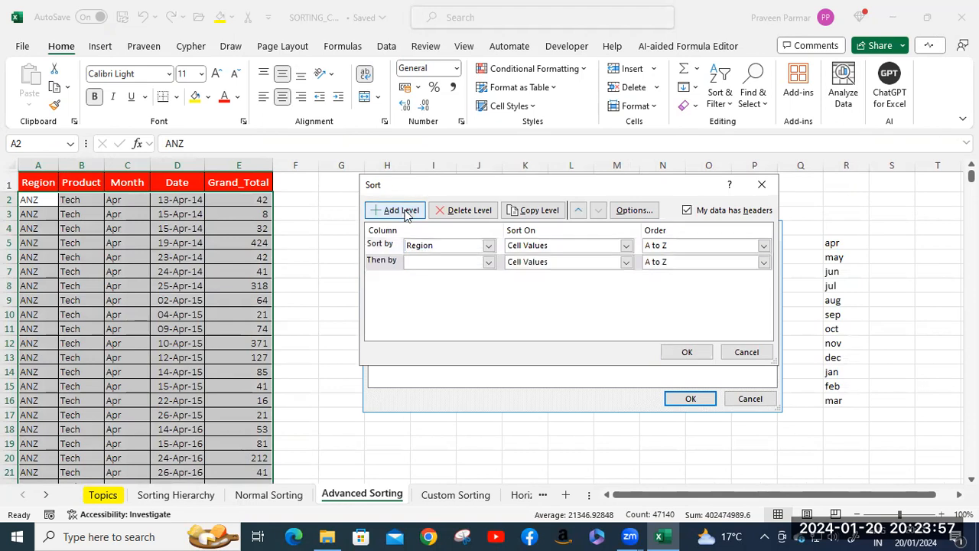
{"action": "left_click", "coordinate": [489, 263]}
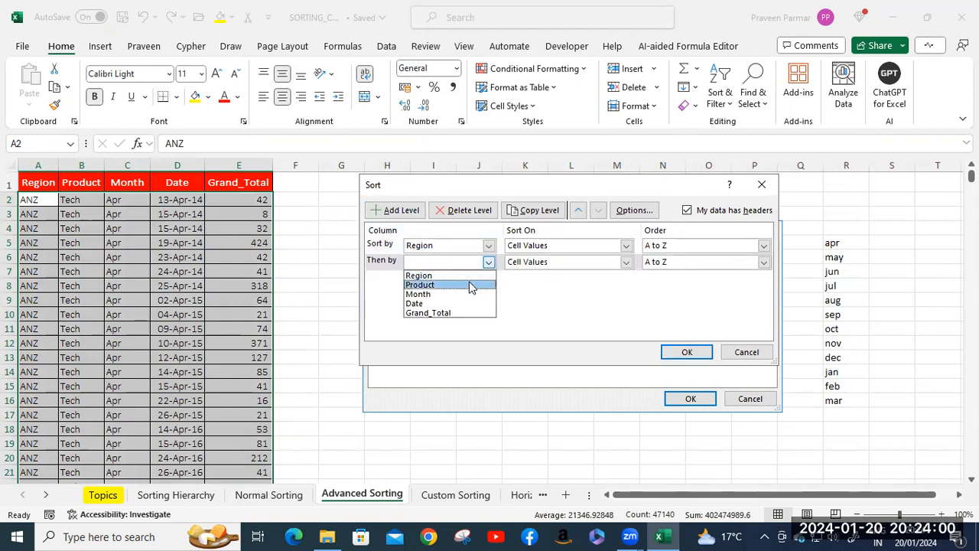
{"action": "left_click", "coordinate": [471, 286]}
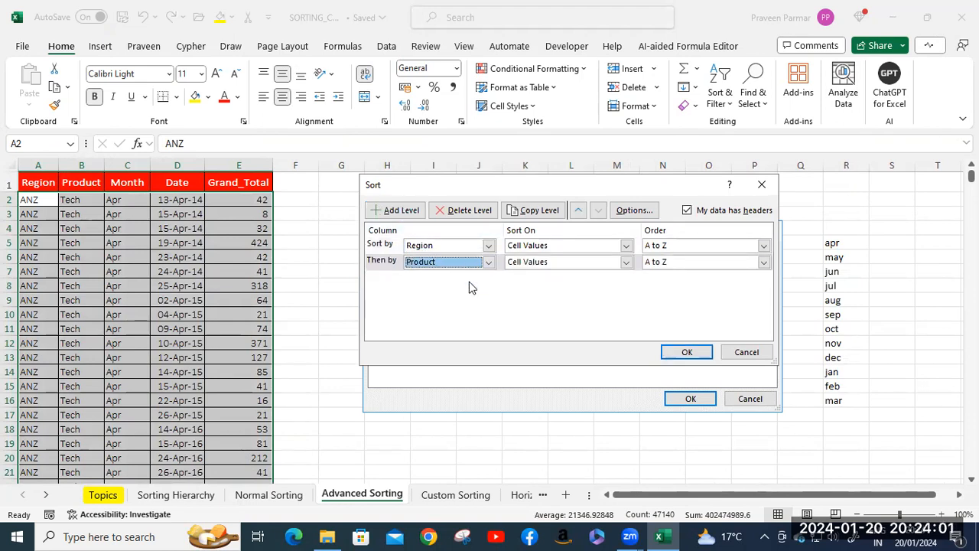
{"action": "left_click", "coordinate": [764, 262]}
{"action": "left_click", "coordinate": [687, 286]}
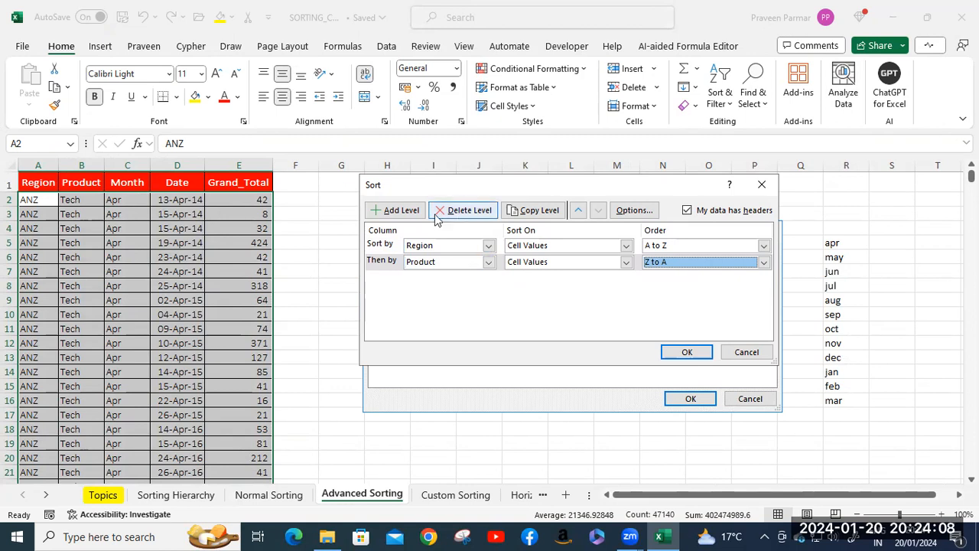
- Add a third sort level on Month in Z to A order and apply the multi-level sort
{"action": "left_click", "coordinate": [398, 211]}
{"action": "left_click", "coordinate": [489, 280]}
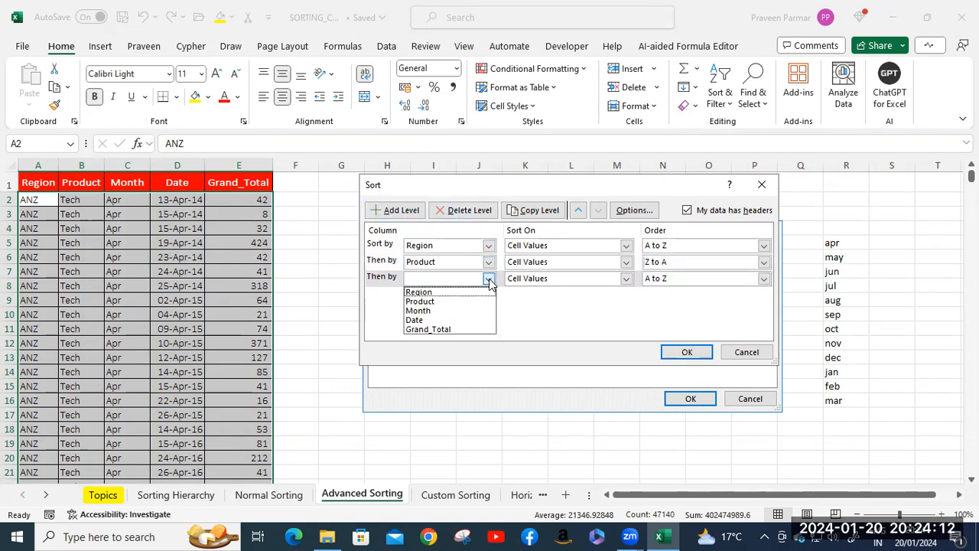
{"action": "left_click", "coordinate": [457, 310]}
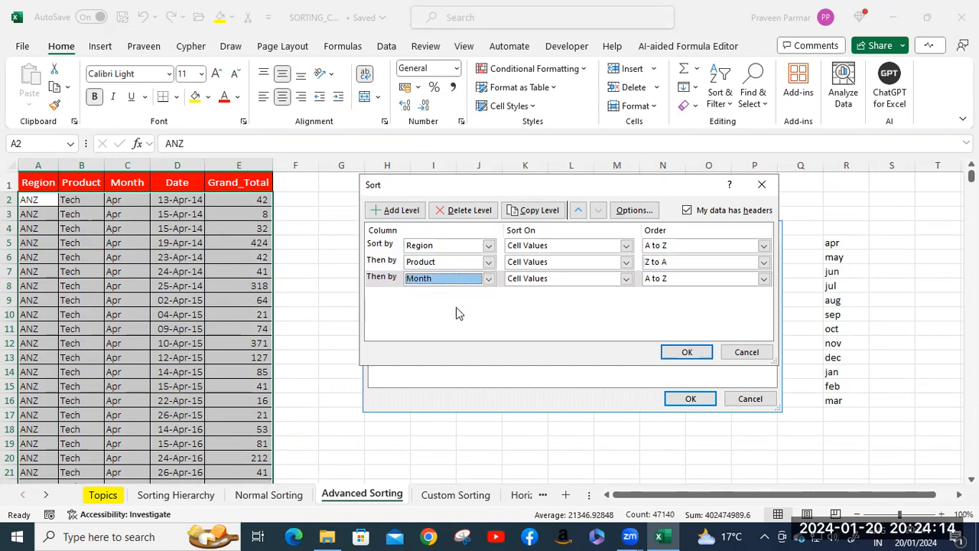
{"action": "left_click", "coordinate": [763, 281]}
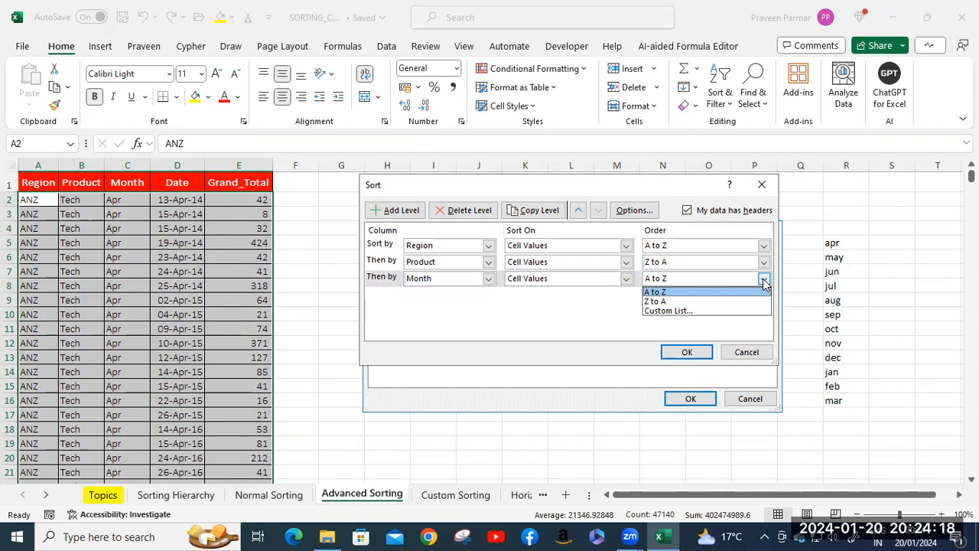
{"action": "left_click", "coordinate": [699, 299]}
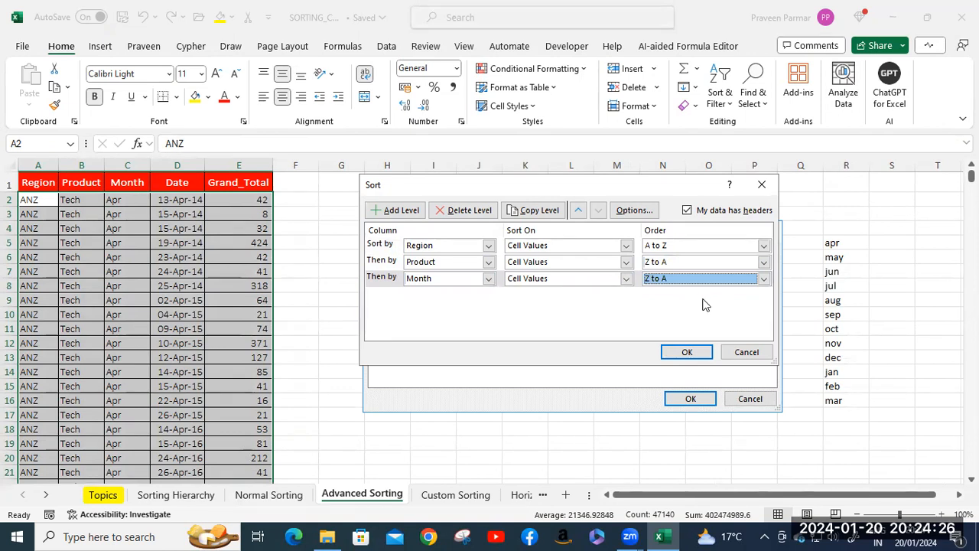
{"action": "left_click", "coordinate": [686, 352]}
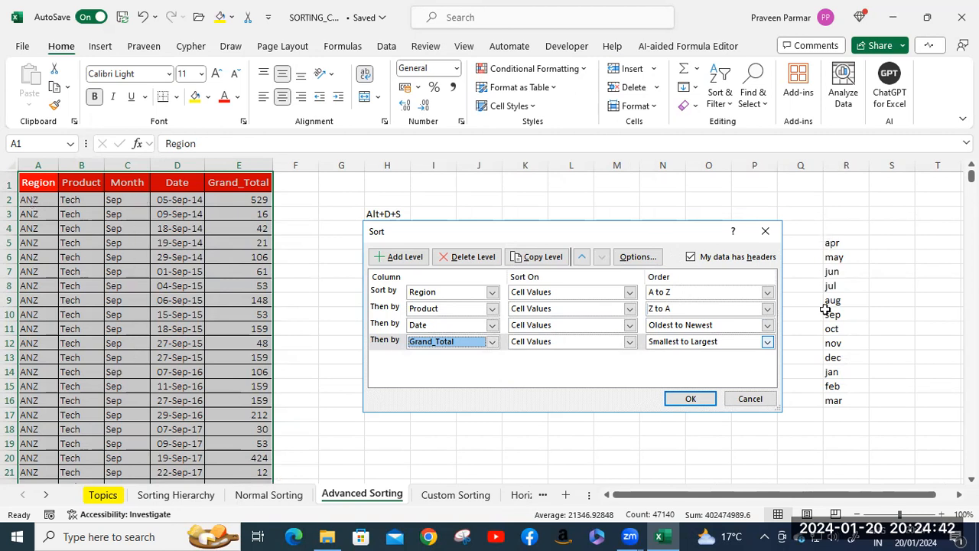
- Compare the apr to mar month list in R5:R16 with the first Month and Date entries in C2 and D2
{"action": "left_click", "coordinate": [834, 244]}
{"action": "left_click", "coordinate": [836, 397]}
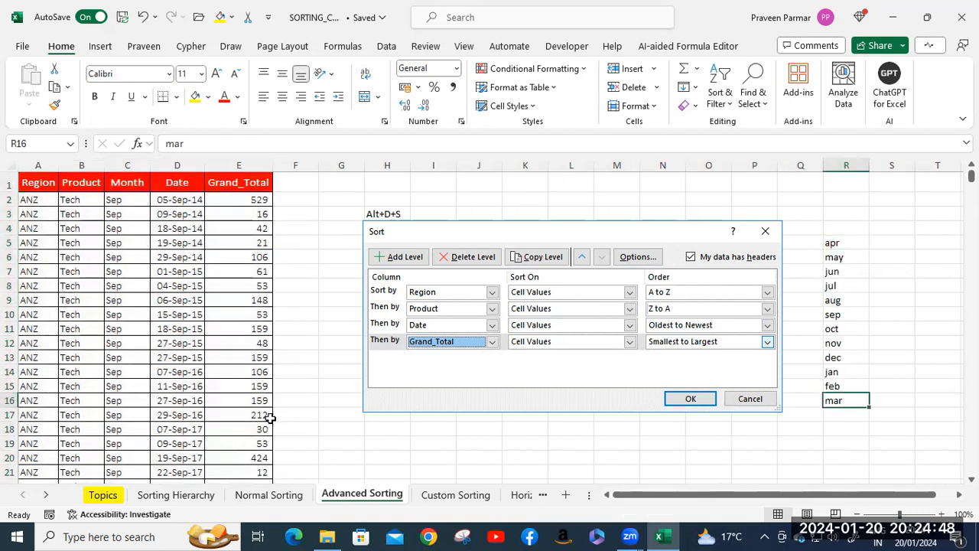
{"action": "left_click", "coordinate": [115, 203]}
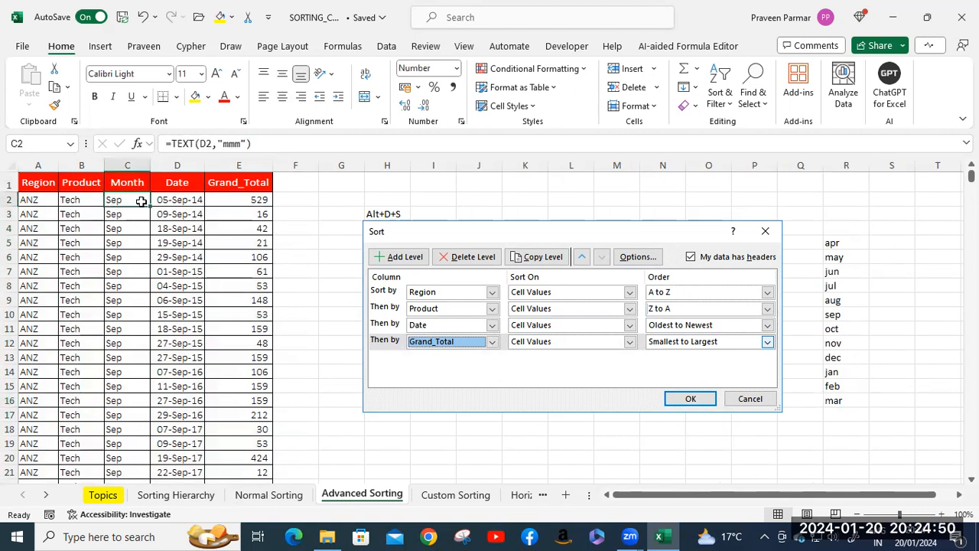
{"action": "left_click", "coordinate": [182, 200]}
{"action": "left_click", "coordinate": [129, 202]}
- Enter the formula =MONTH(D2) in cell F2 to extract the month number of the first date
{"action": "left_click", "coordinate": [289, 199]}
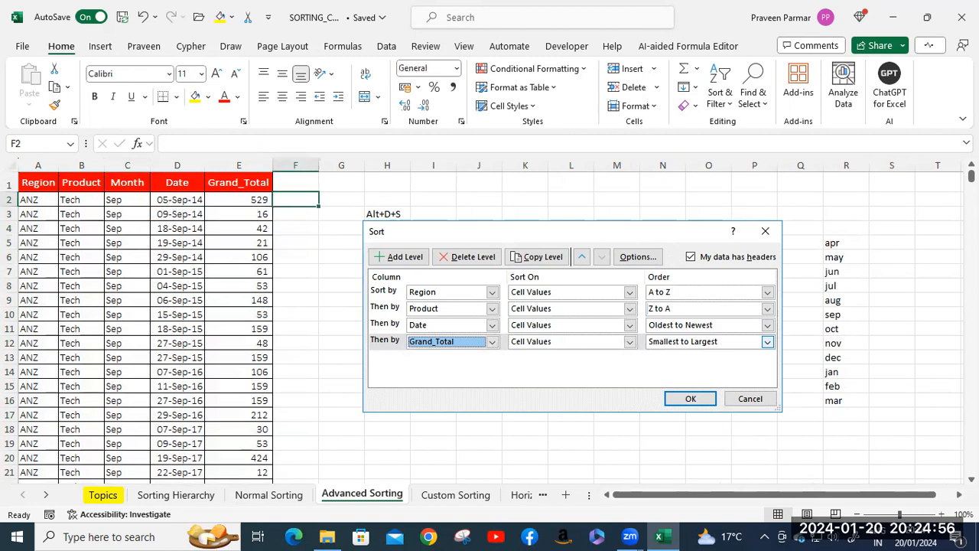
{"action": "type", "text": "="}
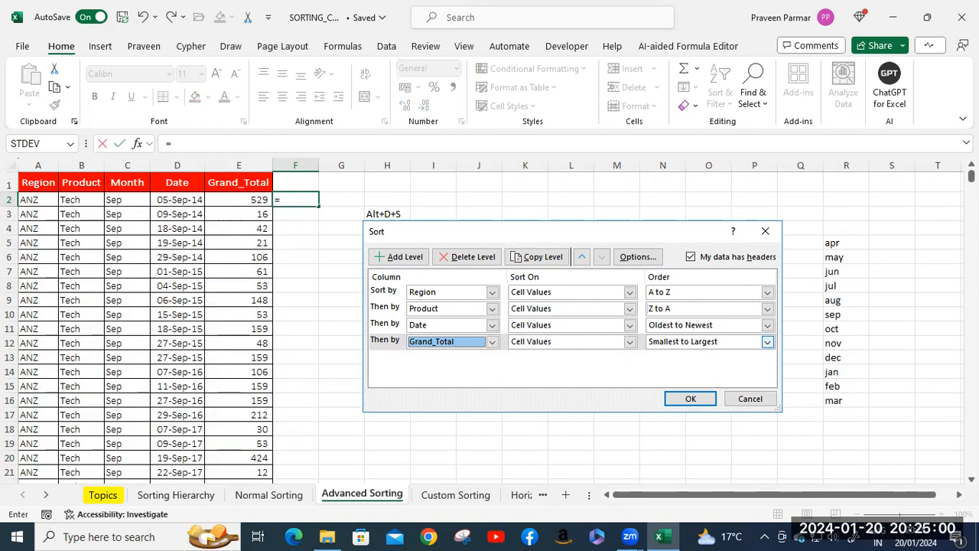
{"action": "key", "text": "BackSpace"}
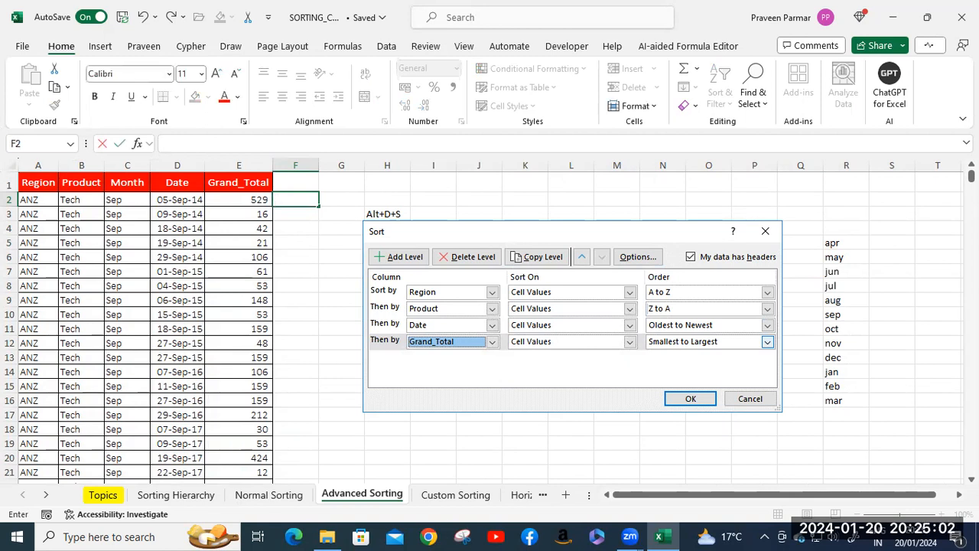
{"action": "type", "text": "=mon"}
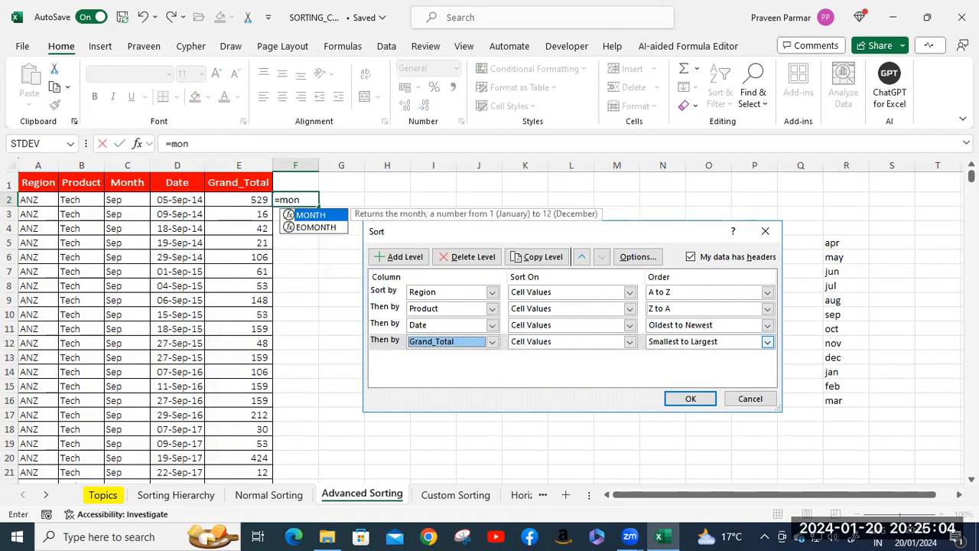
{"action": "key", "text": "Tab"}
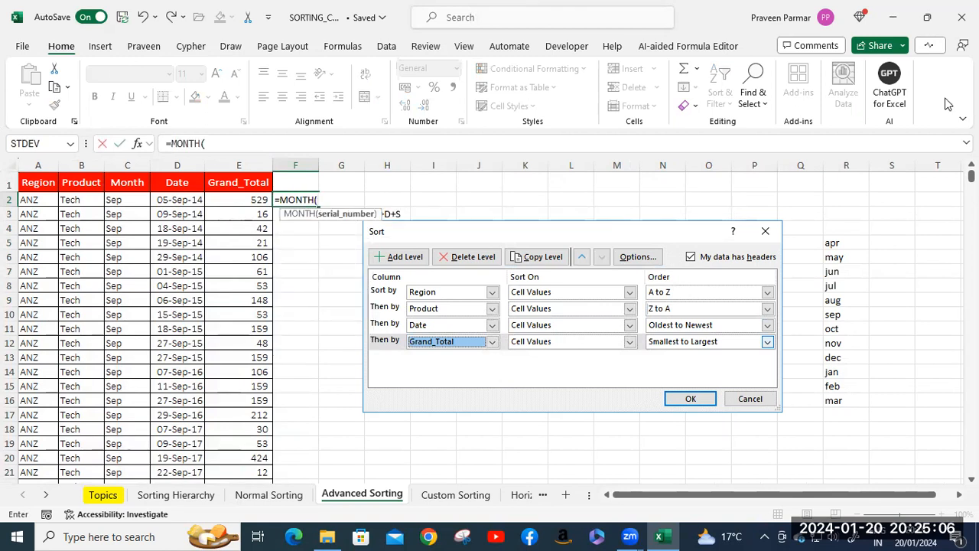
{"action": "left_click", "coordinate": [163, 201]}
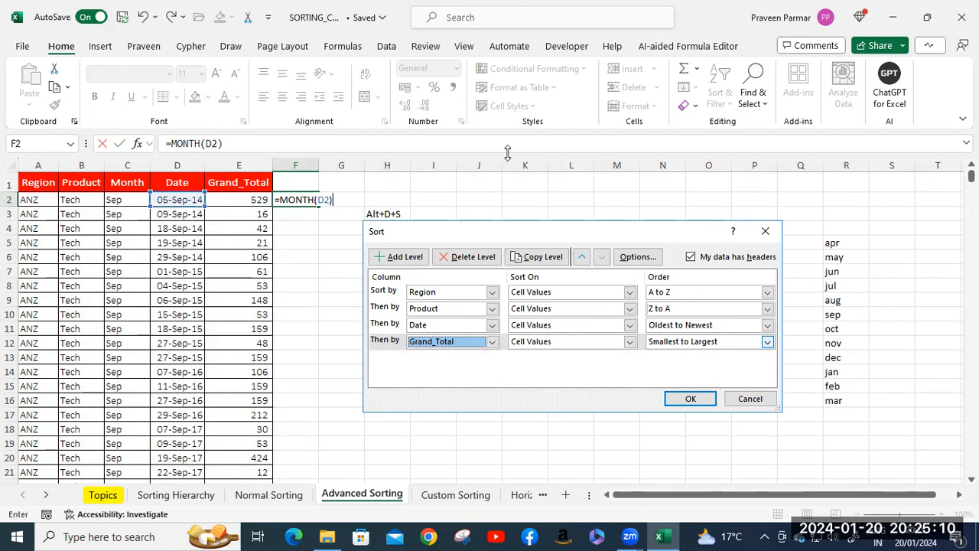
{"action": "key", "text": "Return"}
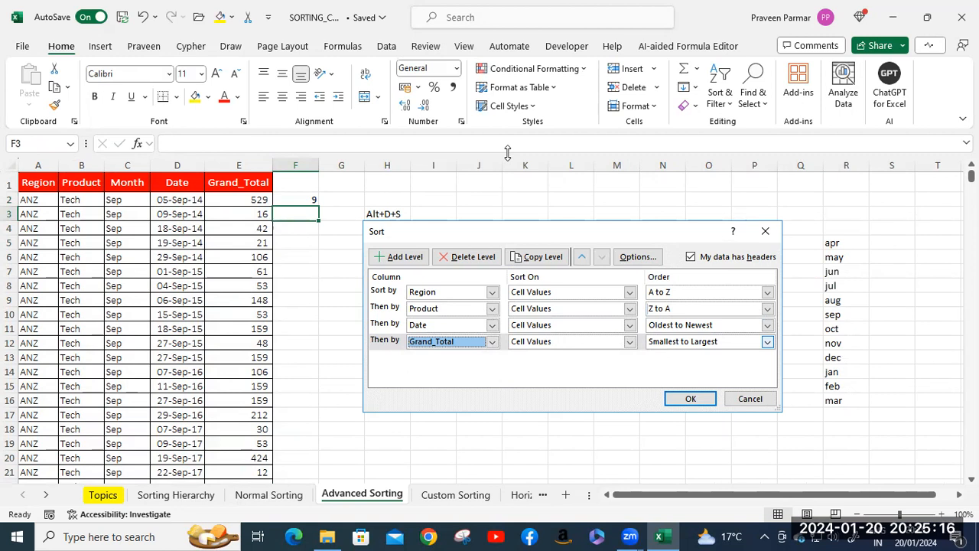
- Replace the formula in F2 with =TEXT(D2, "mmm") to return the abbreviated month name of the first date
{"action": "key", "text": "Up"}
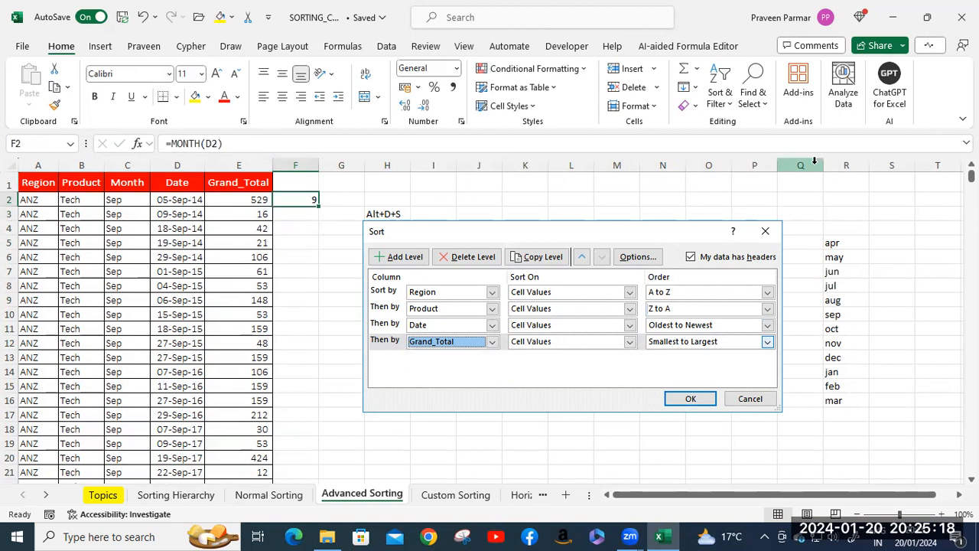
{"action": "key", "text": "Delete"}
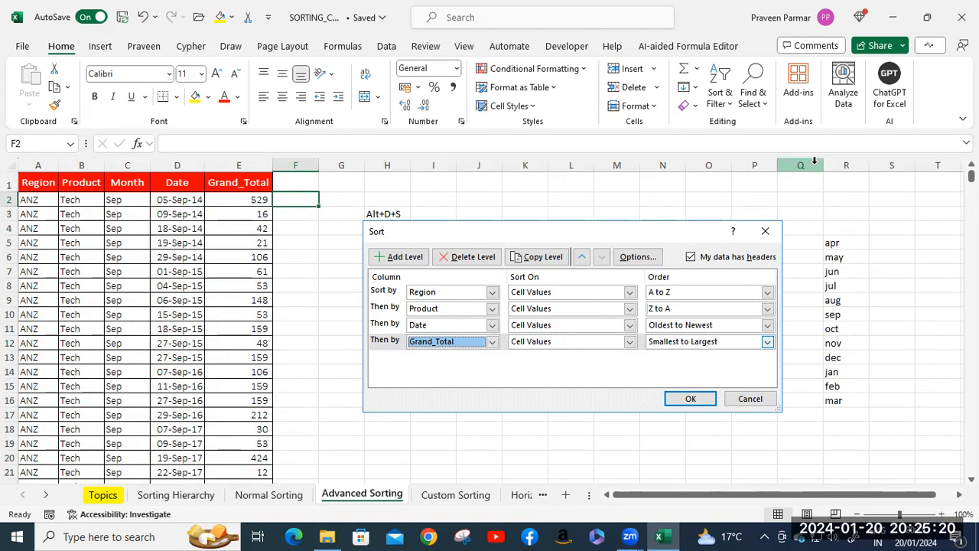
{"action": "type", "text": "=te"}
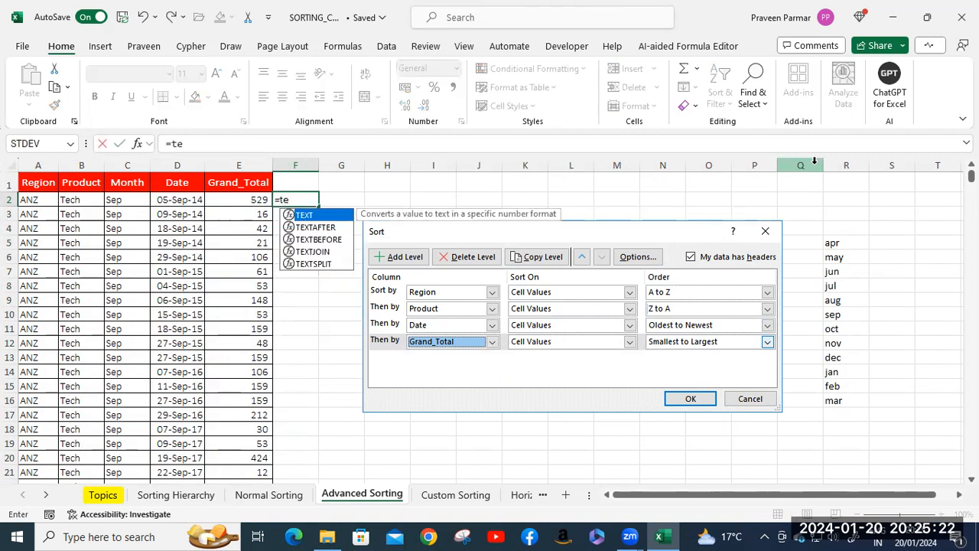
{"action": "key", "text": "Tab"}
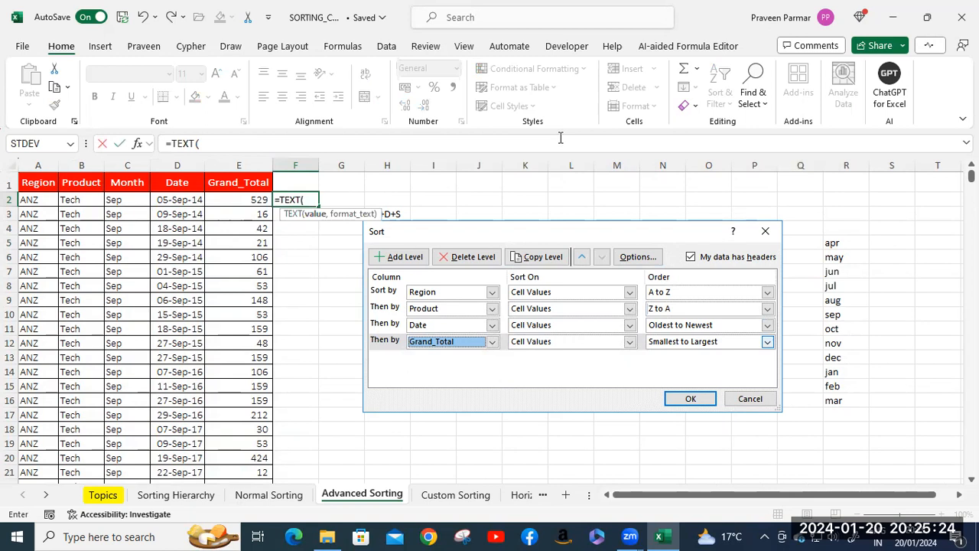
{"action": "left_click", "coordinate": [191, 199]}
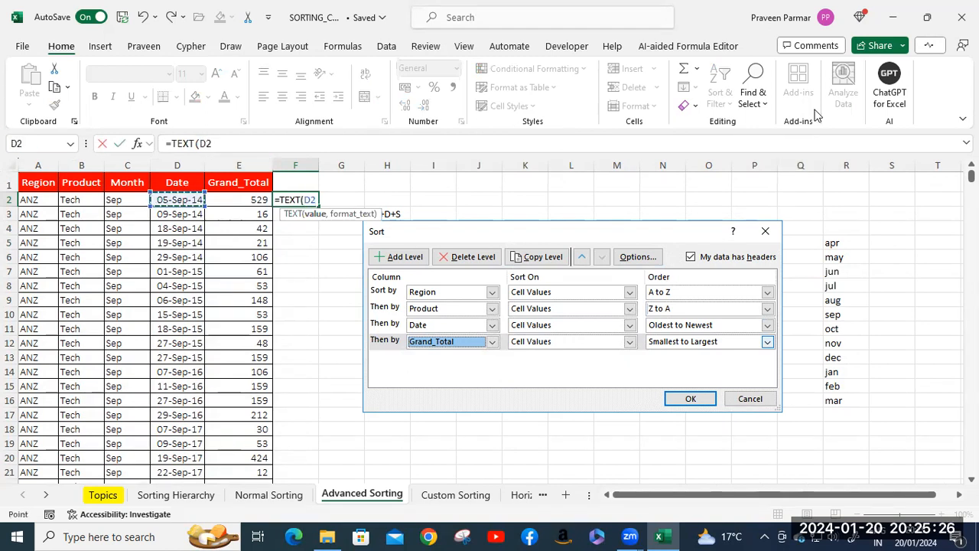
{"action": "type", "text": ","}
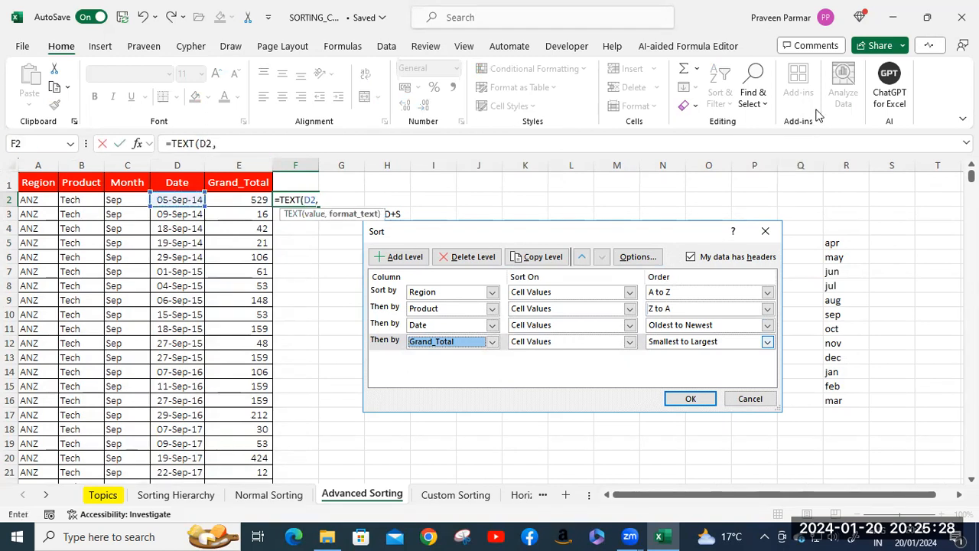
{"action": "type", "text": " \"mmm"}
{"action": "key", "text": "Return"}
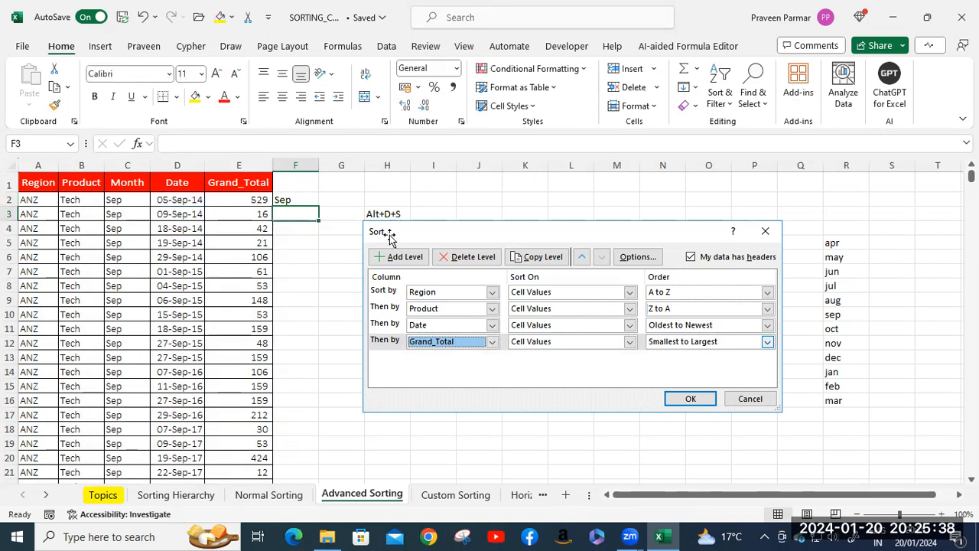
- Change the format text in the F2 formula to "mmmm" for the full month name
{"action": "double_click", "coordinate": [290, 199]}
{"action": "left_click", "coordinate": [349, 199]}
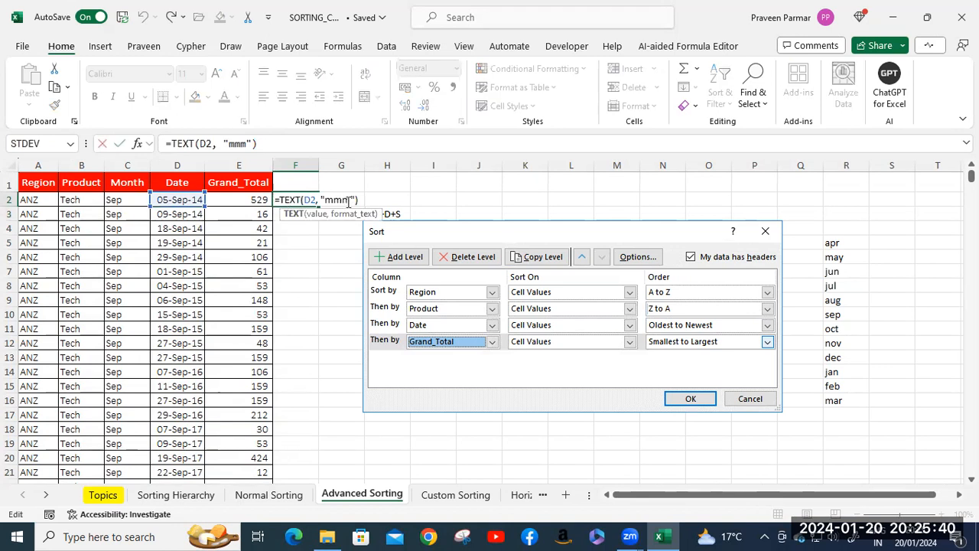
{"action": "type", "text": "m"}
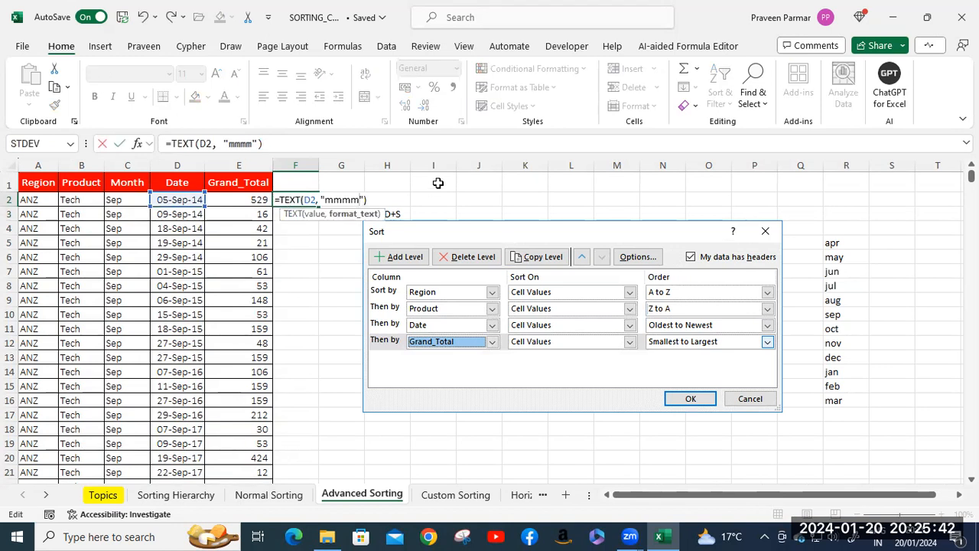
{"action": "key", "text": "ctrl+Return"}
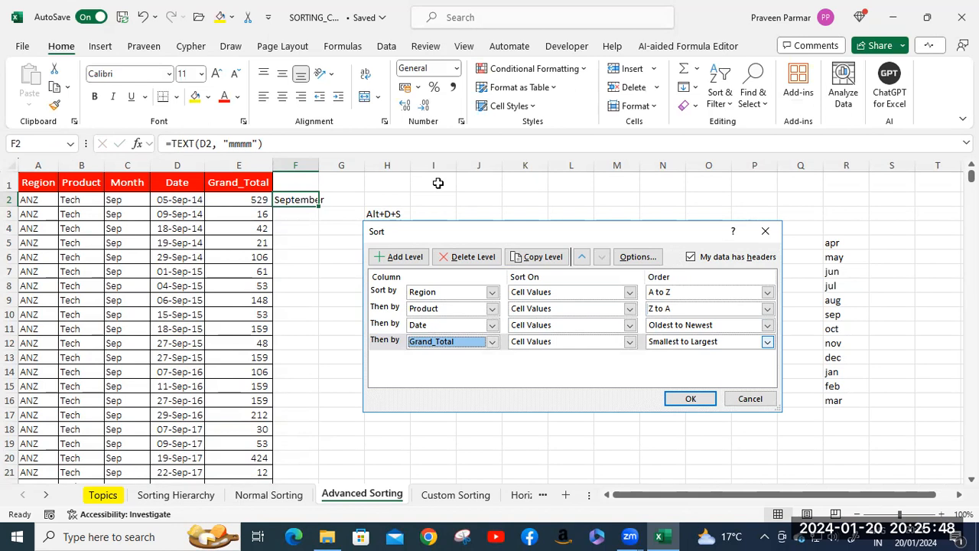
- Check the formula in the first Month cell C2 and the first entry of the month list in R5
{"action": "left_click", "coordinate": [120, 200]}
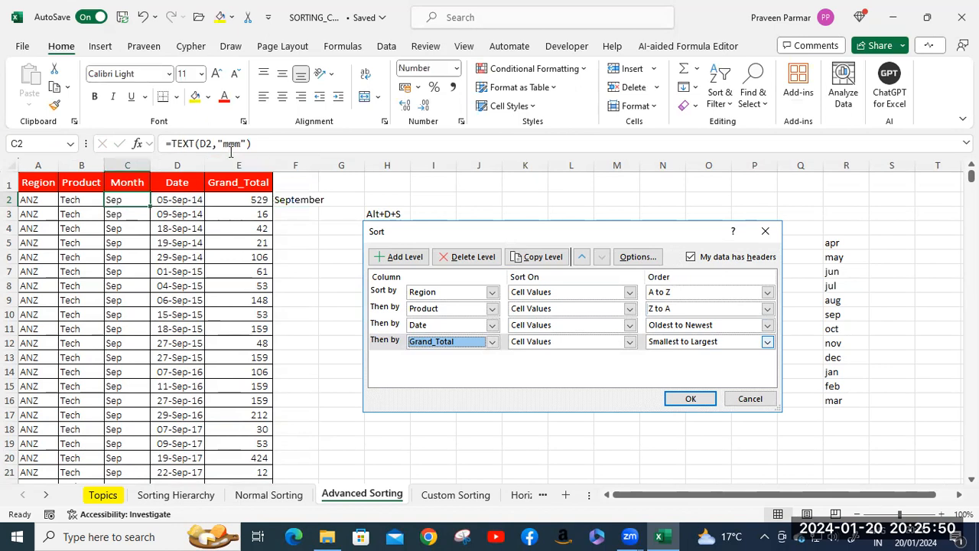
{"action": "left_click", "coordinate": [839, 243]}
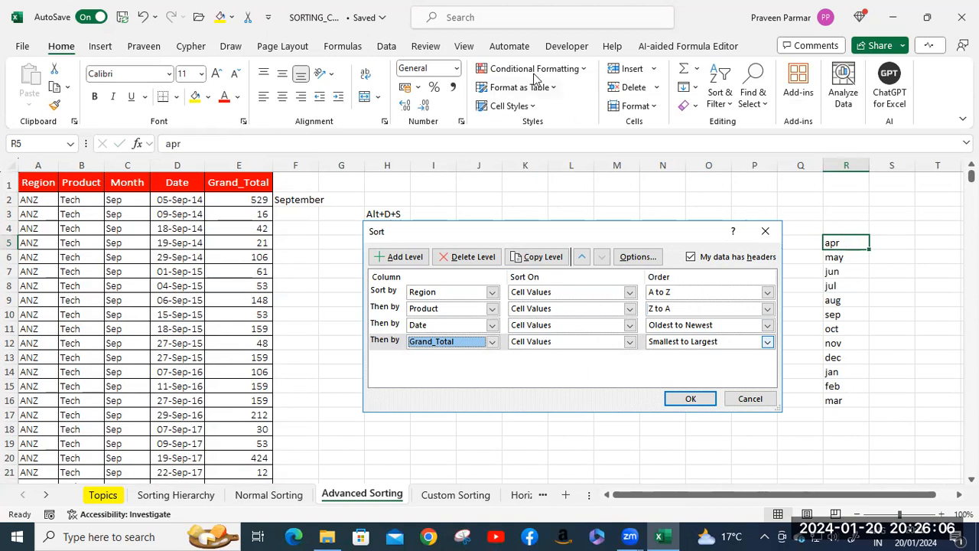
{"action": "left_click", "coordinate": [450, 31]}
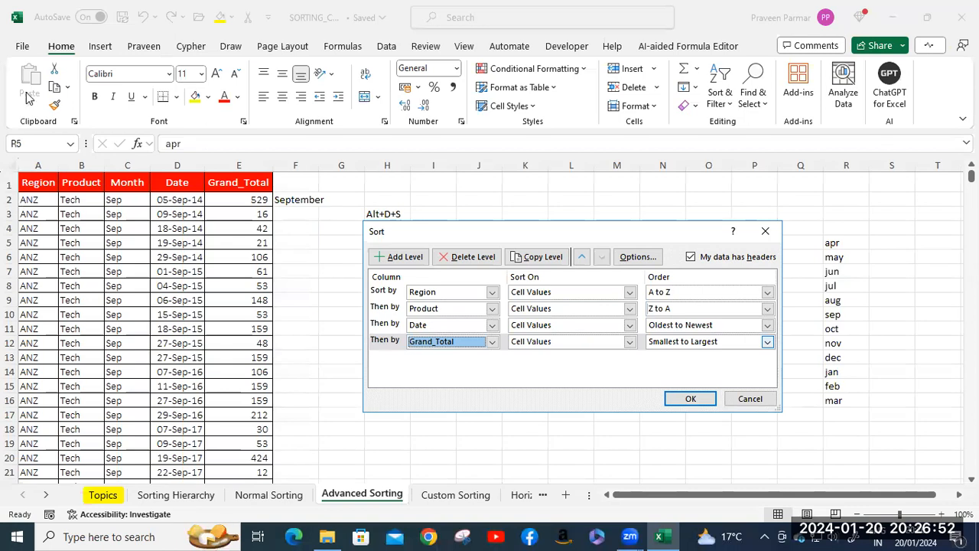
- Open the custom lists editor from the General section of Excel's Advanced options
{"action": "key", "text": "Escape"}
{"action": "left_click", "coordinate": [23, 47]}
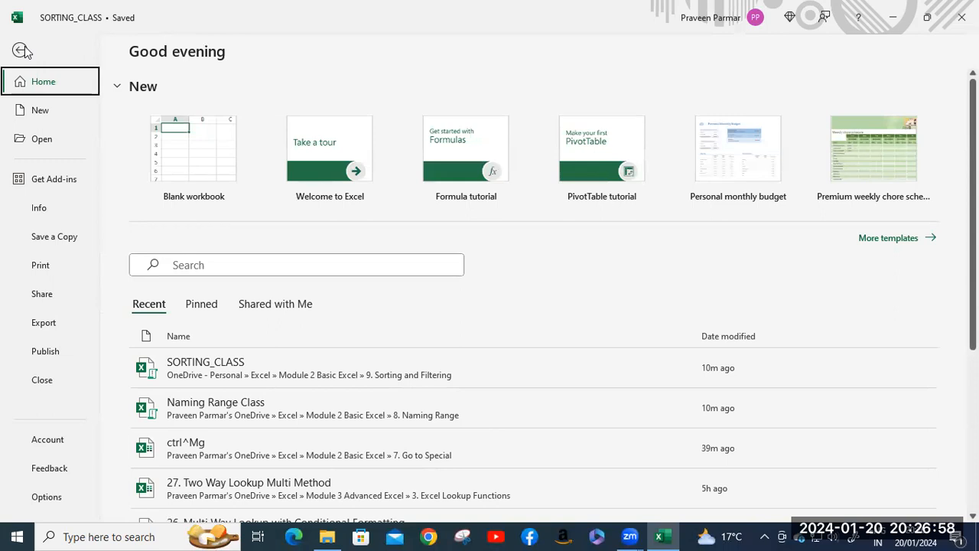
{"action": "left_click", "coordinate": [47, 497]}
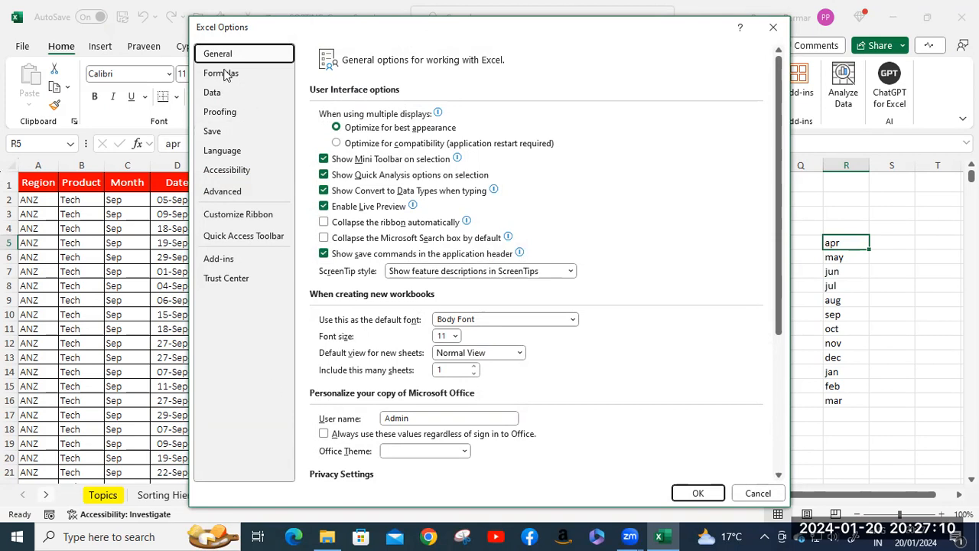
{"action": "left_click_drag", "start_coordinate": [194, 33], "coordinate": [172, 65]}
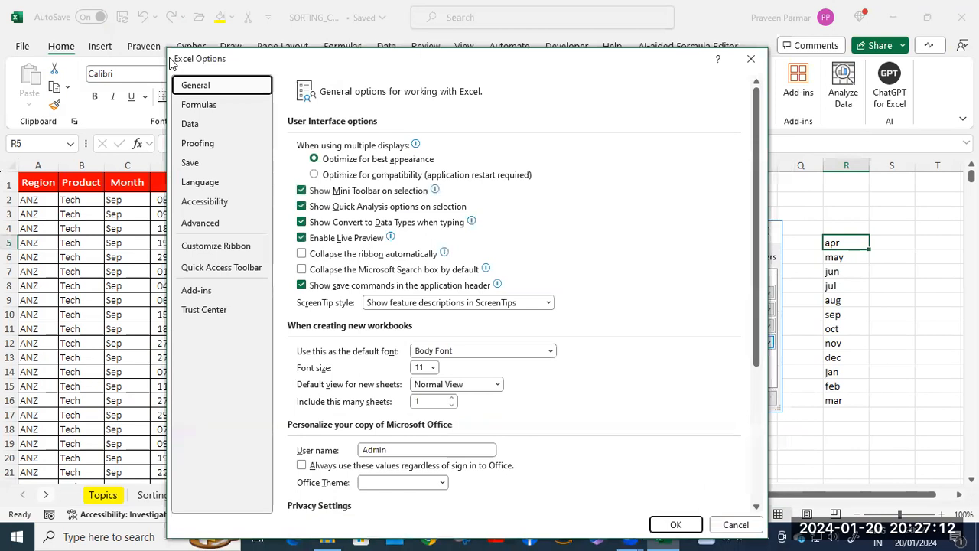
{"action": "scroll", "coordinate": [612, 262], "scroll_direction": "down", "scroll_amount": 6}
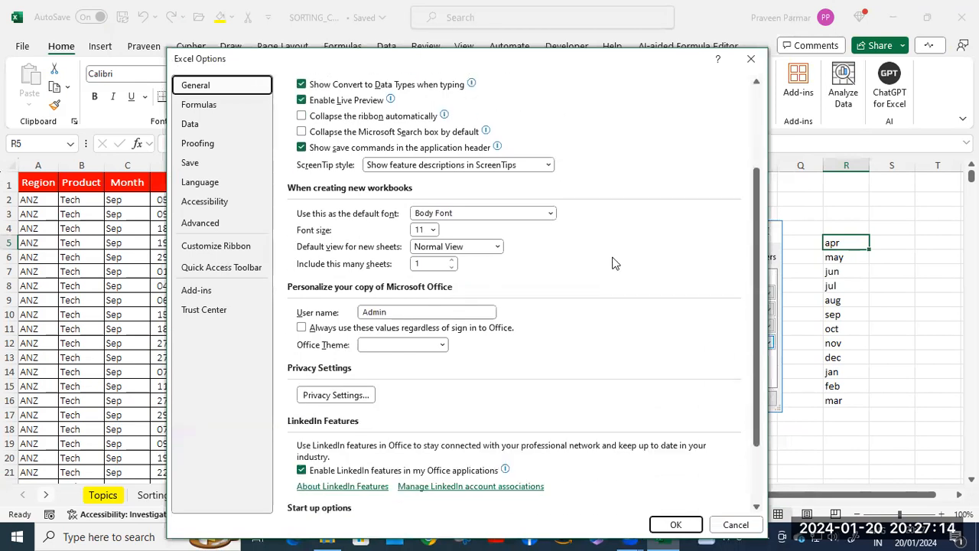
{"action": "scroll", "coordinate": [612, 262], "scroll_direction": "up", "scroll_amount": 5}
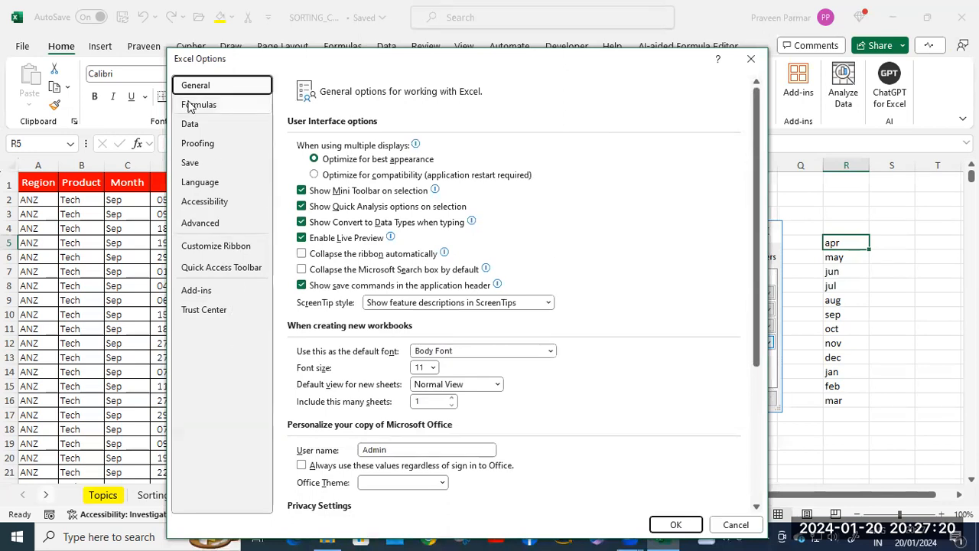
{"action": "left_click", "coordinate": [203, 228]}
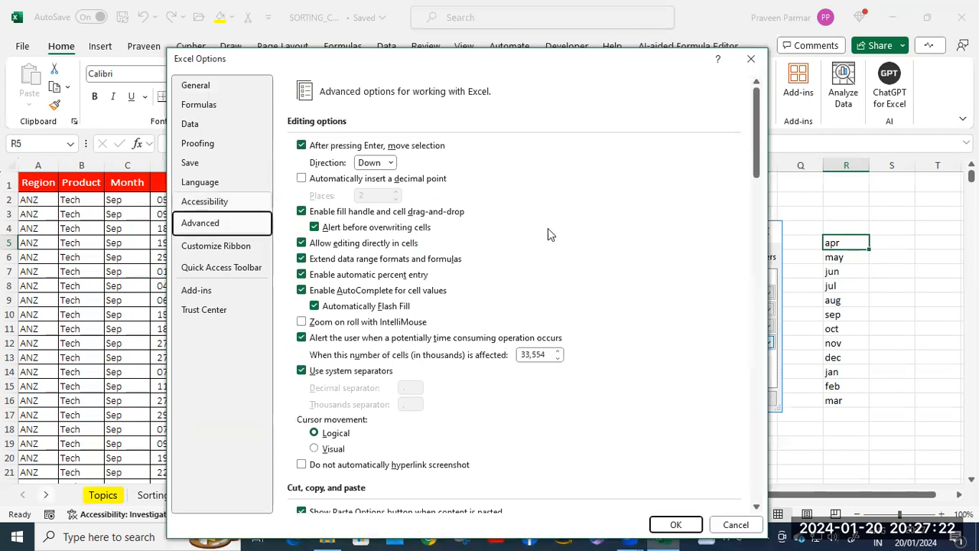
{"action": "scroll", "coordinate": [654, 284], "scroll_direction": "down", "scroll_amount": 8}
{"action": "scroll", "coordinate": [654, 284], "scroll_direction": "down", "scroll_amount": 9}
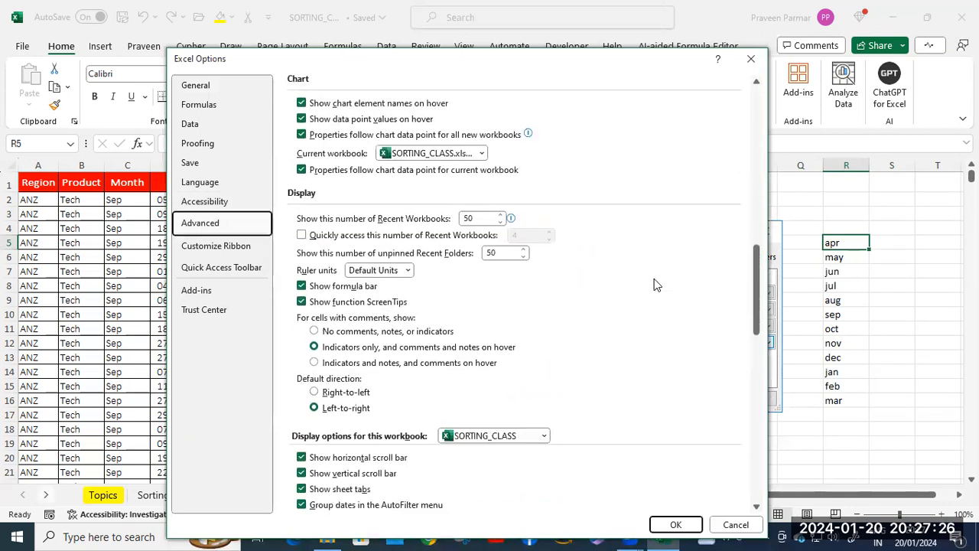
{"action": "scroll", "coordinate": [654, 285], "scroll_direction": "down", "scroll_amount": 9}
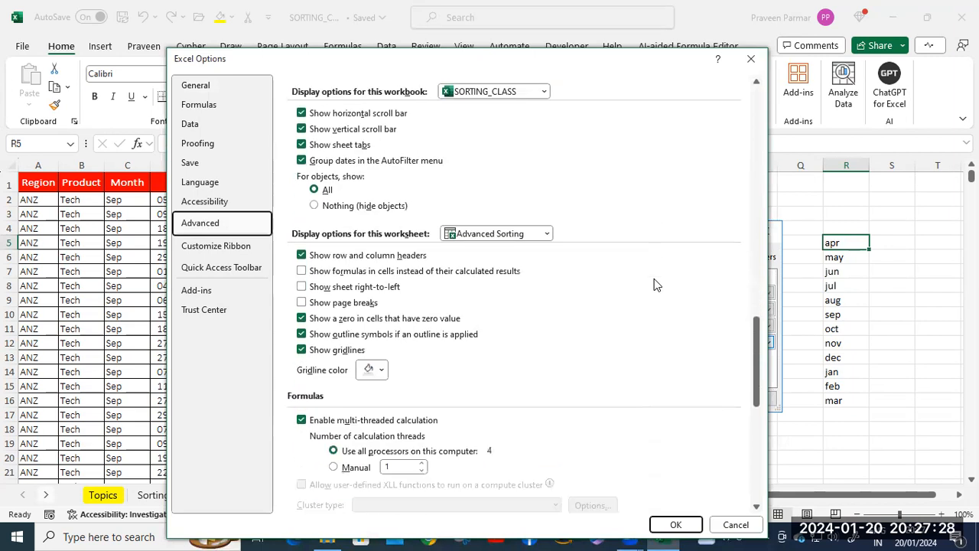
{"action": "scroll", "coordinate": [654, 285], "scroll_direction": "down", "scroll_amount": 9}
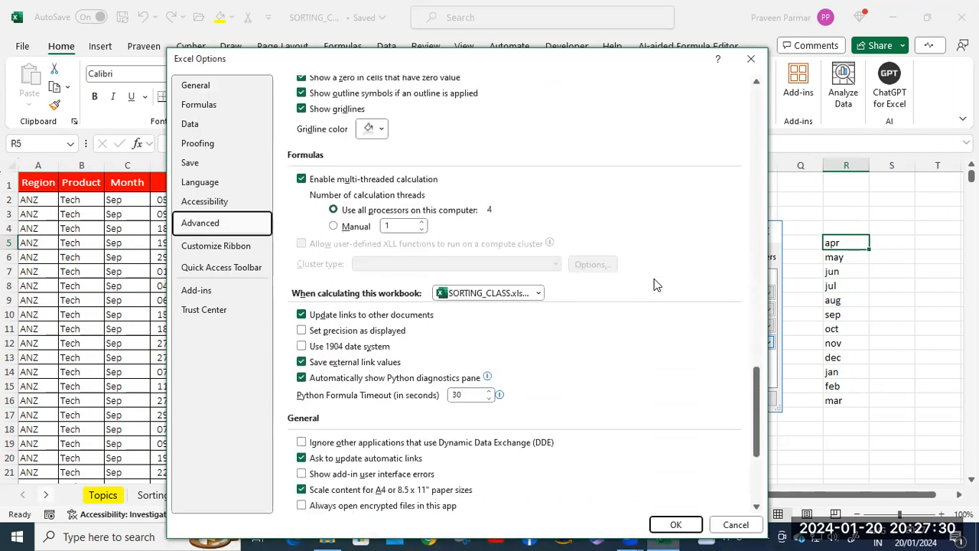
{"action": "scroll", "coordinate": [654, 285], "scroll_direction": "down", "scroll_amount": 6}
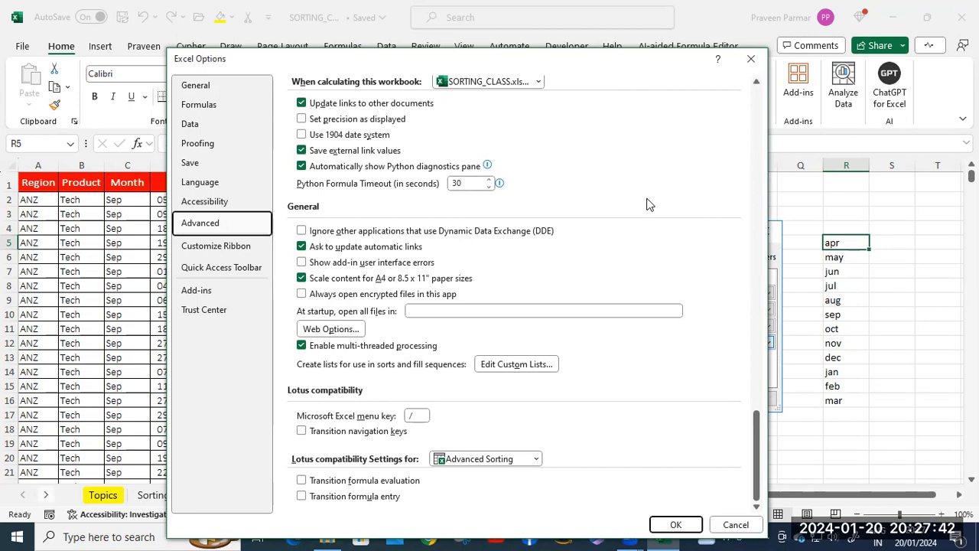
{"action": "left_click", "coordinate": [523, 363]}
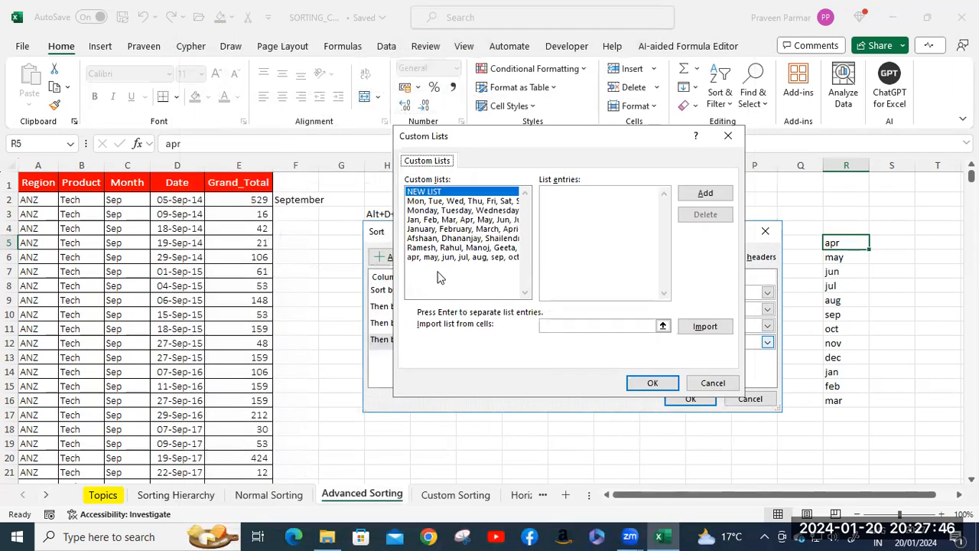
- Delete the existing custom list that runs from apr to mar
{"action": "left_click", "coordinate": [410, 259]}
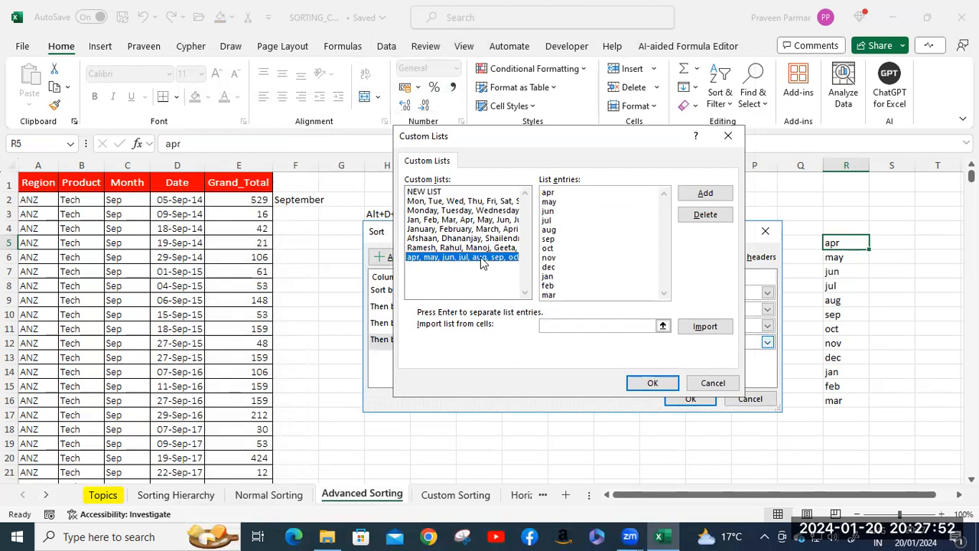
{"action": "left_click", "coordinate": [715, 216]}
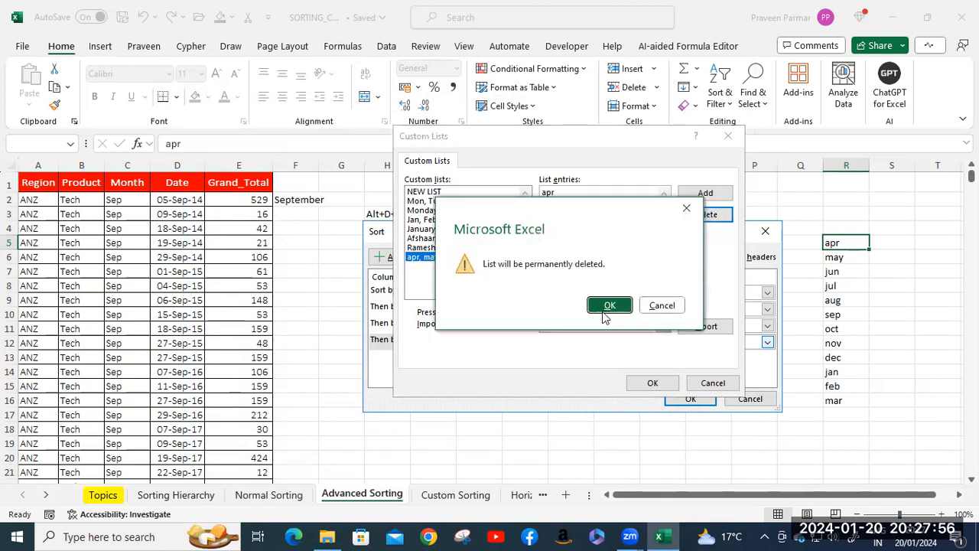
{"action": "left_click", "coordinate": [607, 307]}
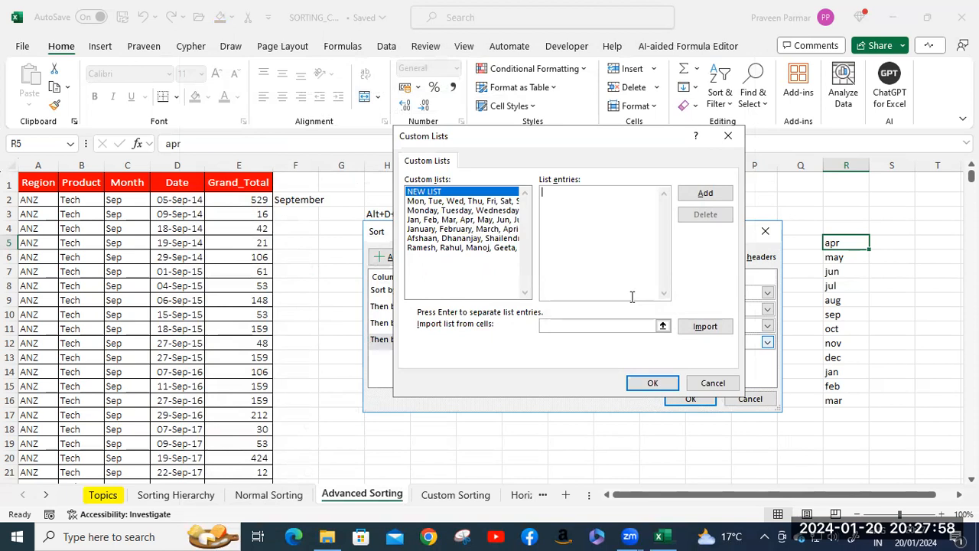
- Import the months in R5:R16 as a custom list, add it, and accept the Excel options
{"action": "left_click", "coordinate": [632, 297]}
{"action": "left_click", "coordinate": [662, 325]}
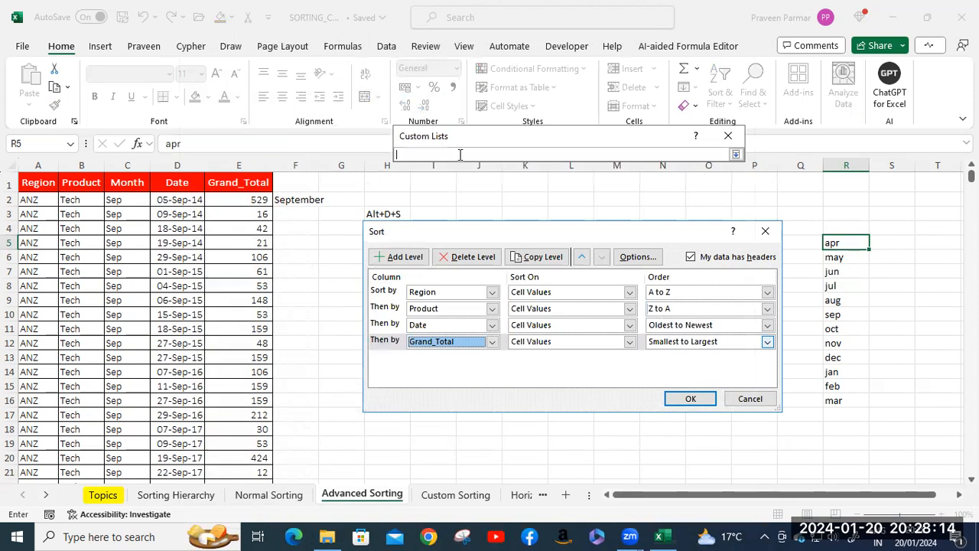
{"action": "left_click_drag", "start_coordinate": [840, 243], "coordinate": [852, 393]}
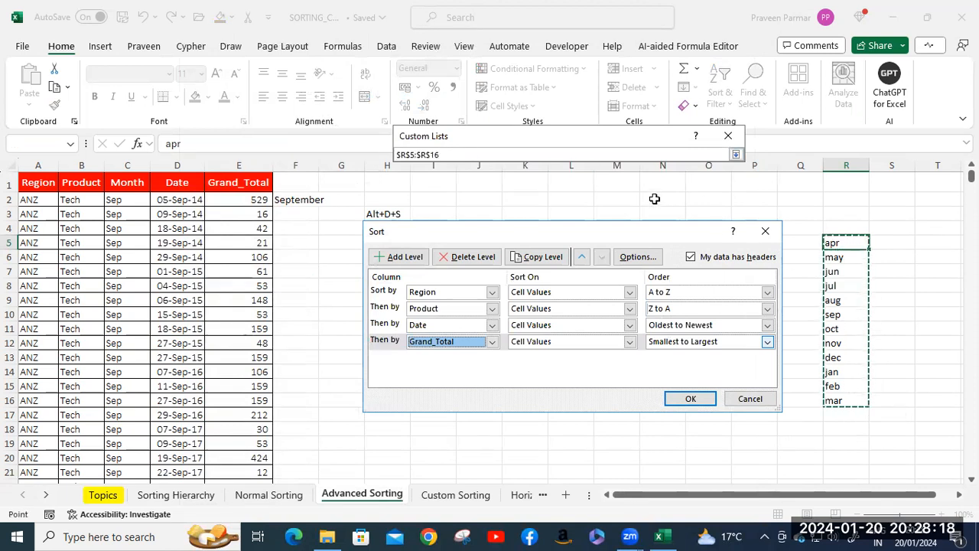
{"action": "left_click", "coordinate": [735, 154]}
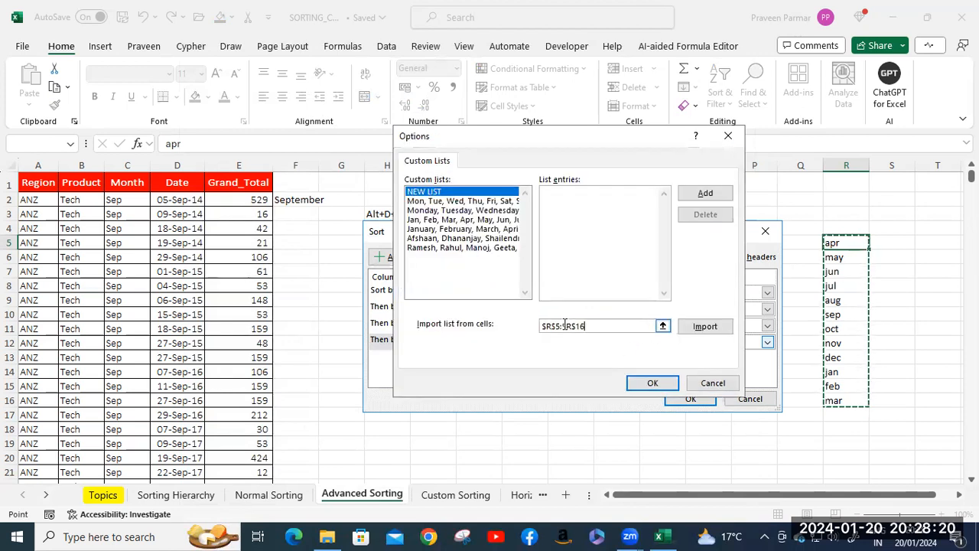
{"action": "left_click", "coordinate": [696, 327]}
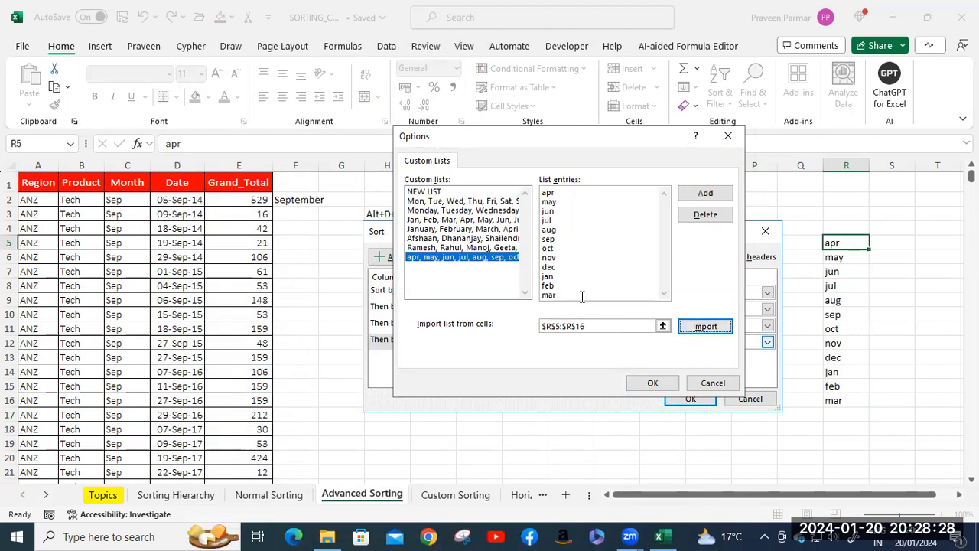
{"action": "left_click", "coordinate": [702, 193]}
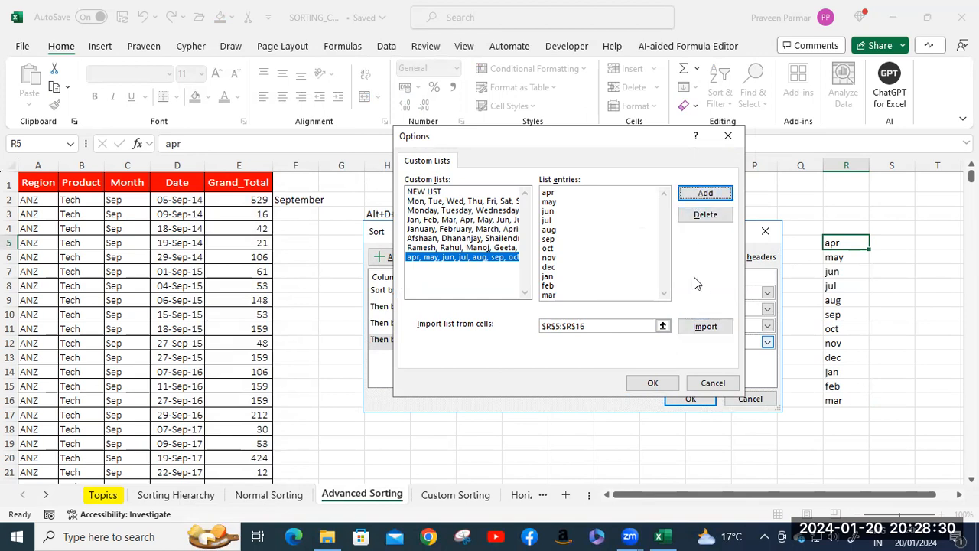
{"action": "left_click", "coordinate": [654, 385]}
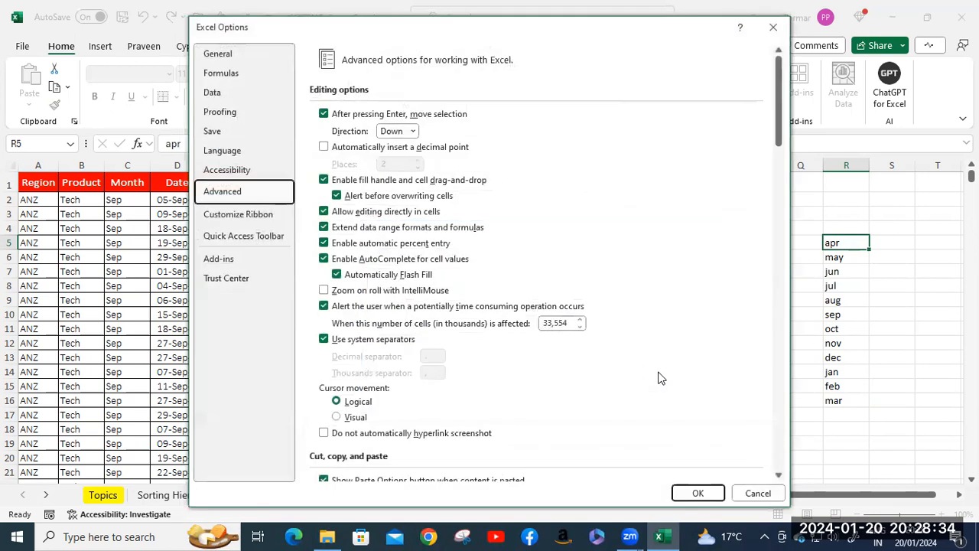
{"action": "left_click", "coordinate": [706, 492]}
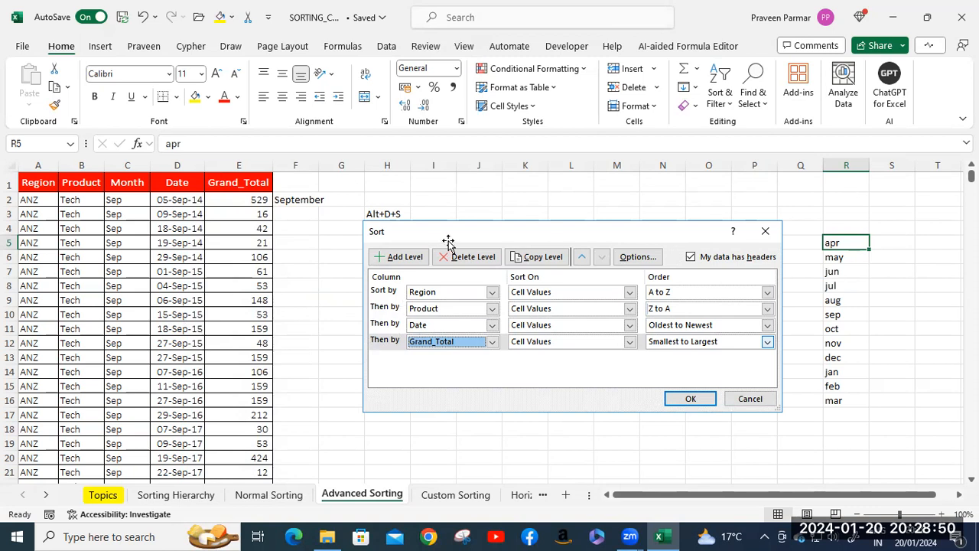
{"action": "key", "text": "alt+d"}
{"action": "key", "text": "s"}
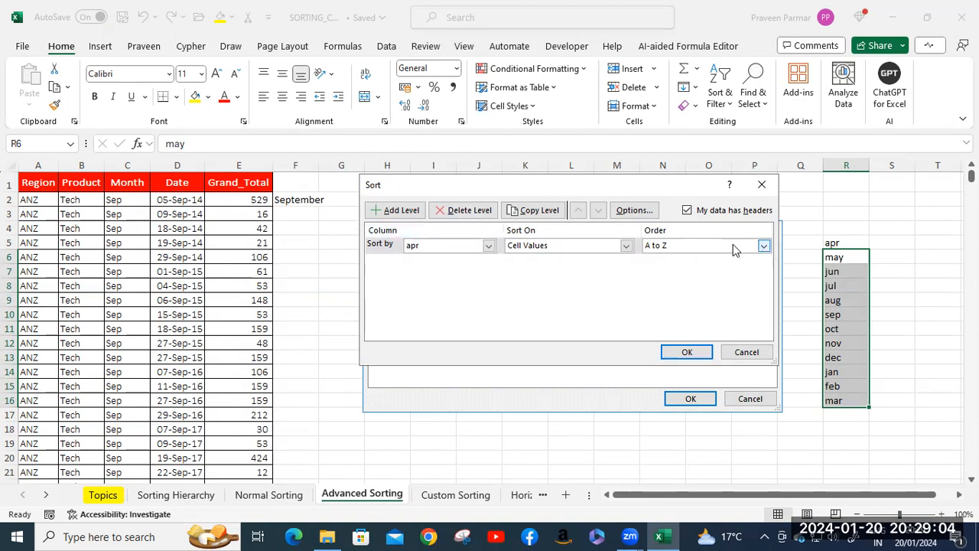
{"action": "left_click", "coordinate": [491, 246]}
{"action": "left_click", "coordinate": [492, 246]}
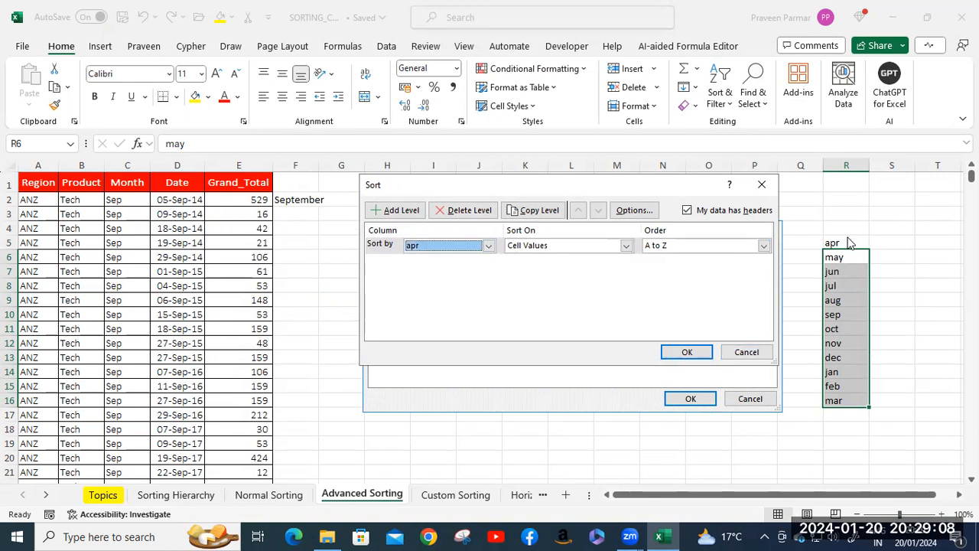
{"action": "left_click", "coordinate": [746, 352]}
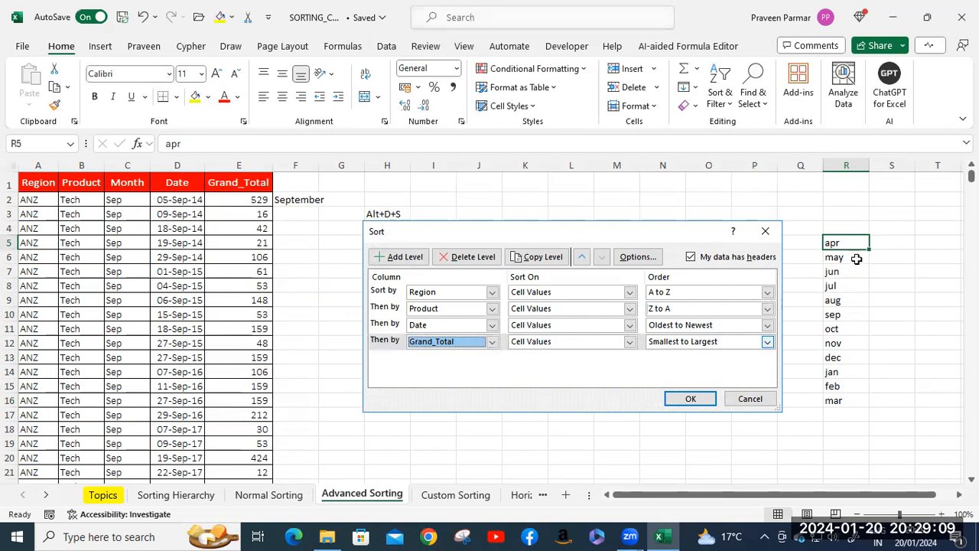
{"action": "left_click", "coordinate": [917, 259]}
- Sort the whole table on the Advanced Sorting sheet with the Month level ordered by the custom apr-to-mar list
{"action": "left_click", "coordinate": [47, 184]}
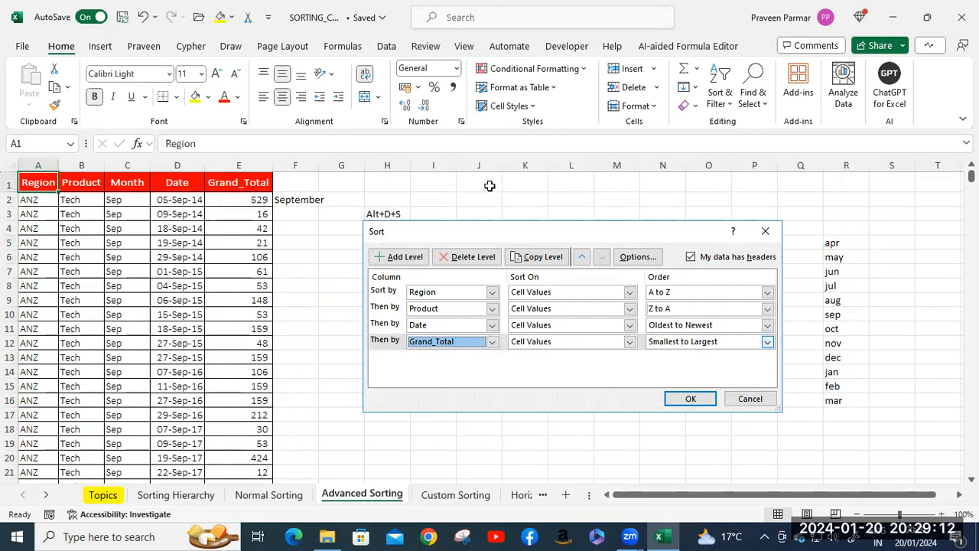
{"action": "key", "text": "ctrl+shift+Right"}
{"action": "key", "text": "ctrl+shift+Down"}
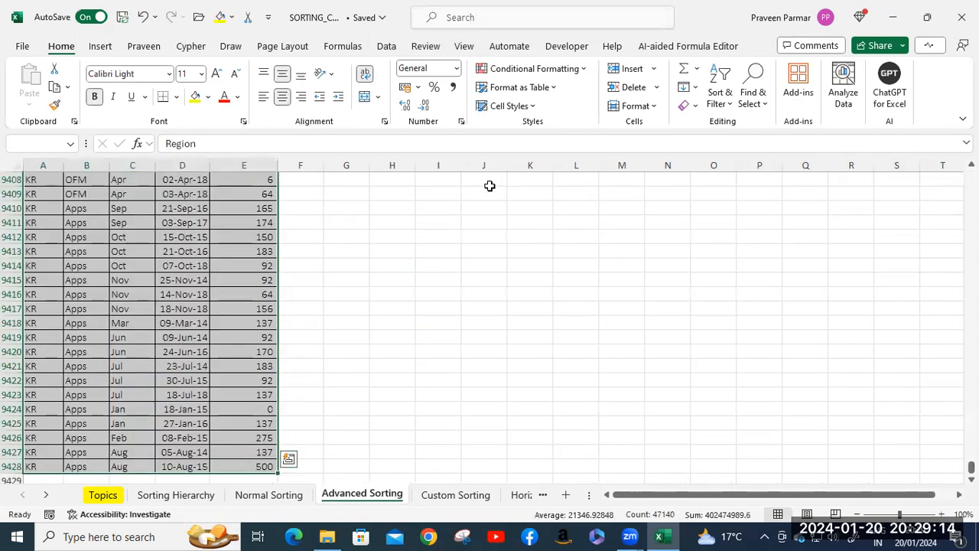
{"action": "key", "text": "alt+d"}
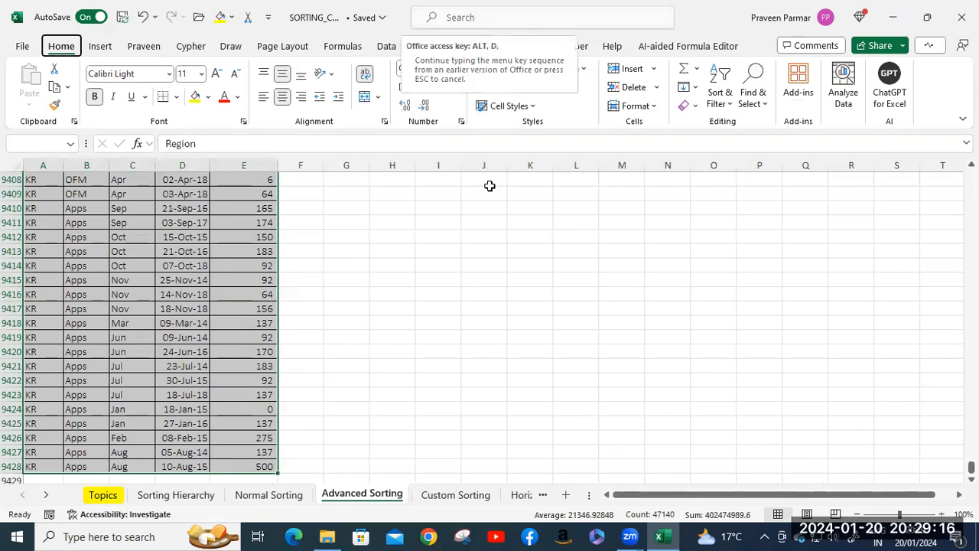
{"action": "key", "text": "s"}
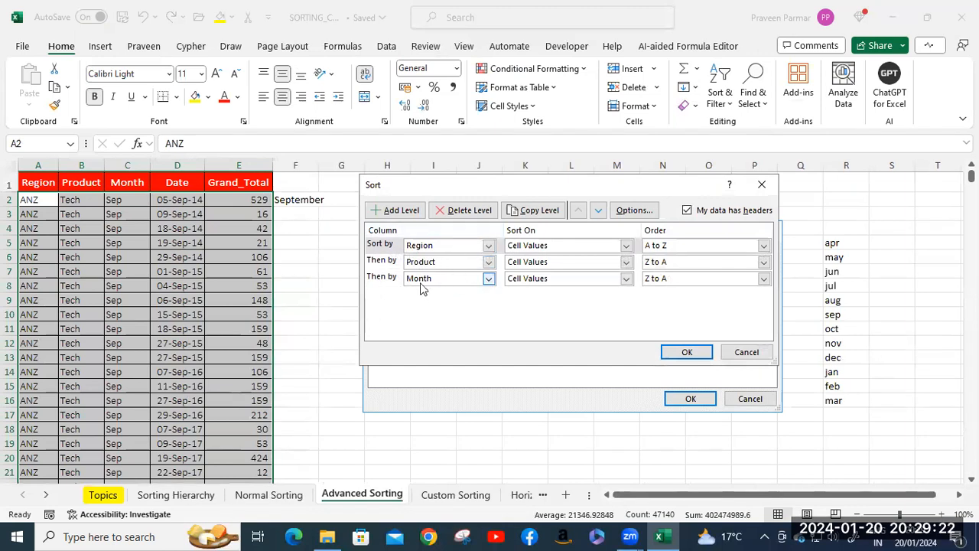
{"action": "left_click", "coordinate": [763, 279]}
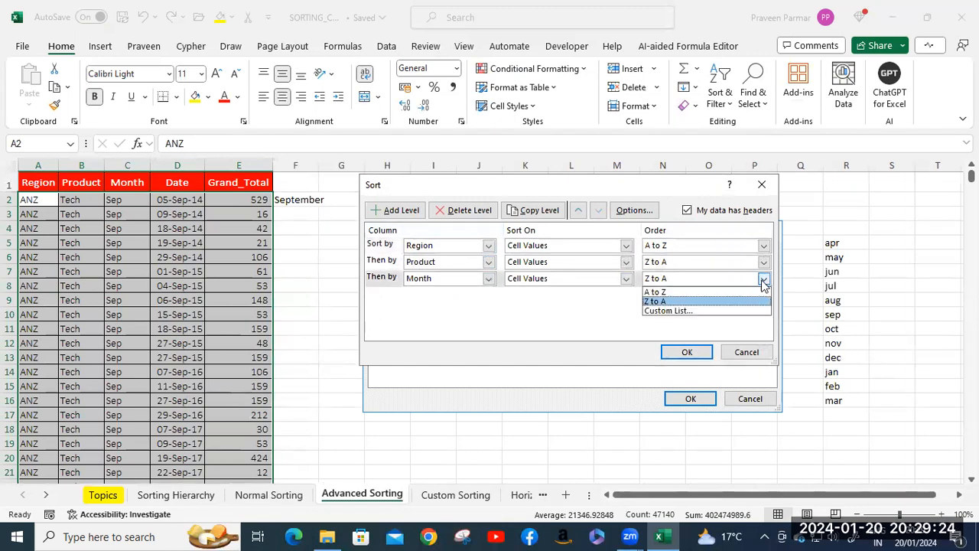
{"action": "left_click", "coordinate": [730, 310]}
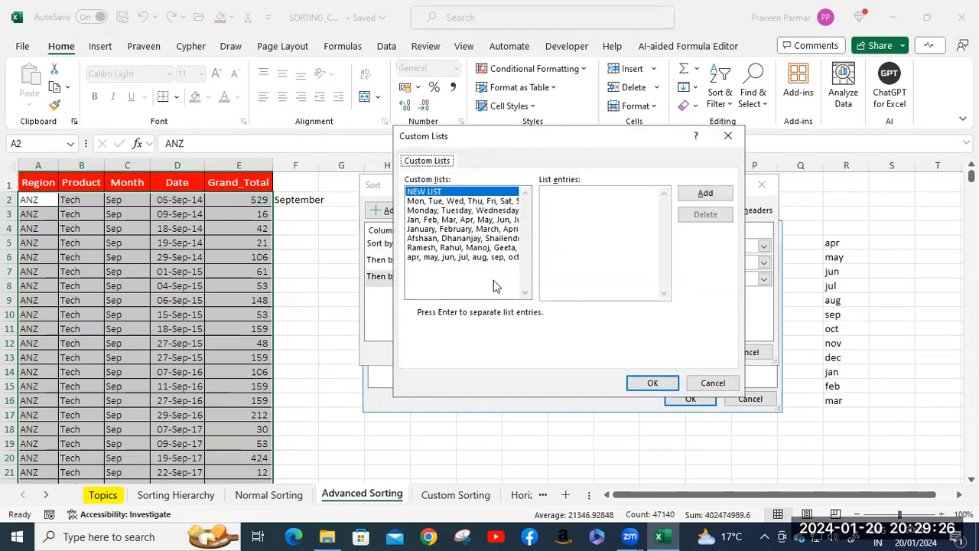
{"action": "left_click", "coordinate": [461, 260]}
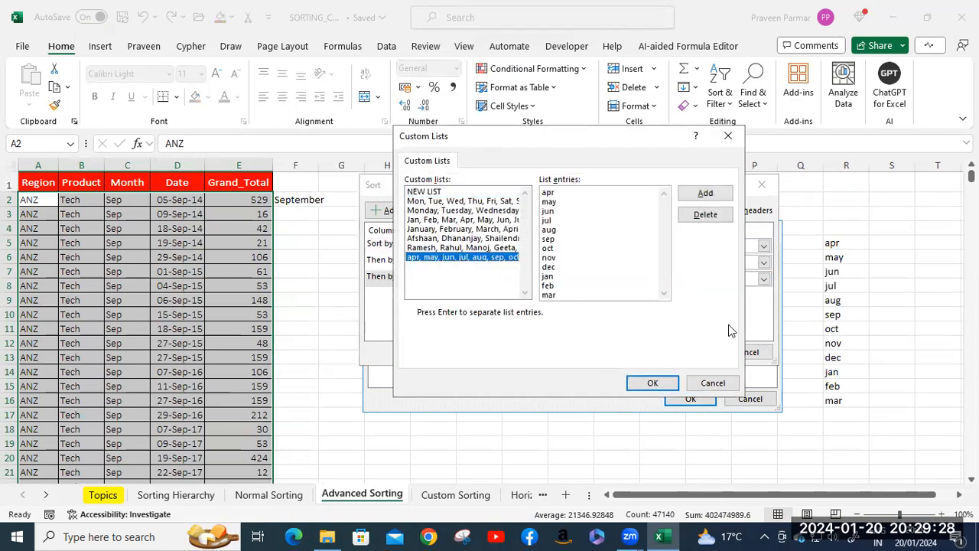
{"action": "left_click", "coordinate": [652, 382]}
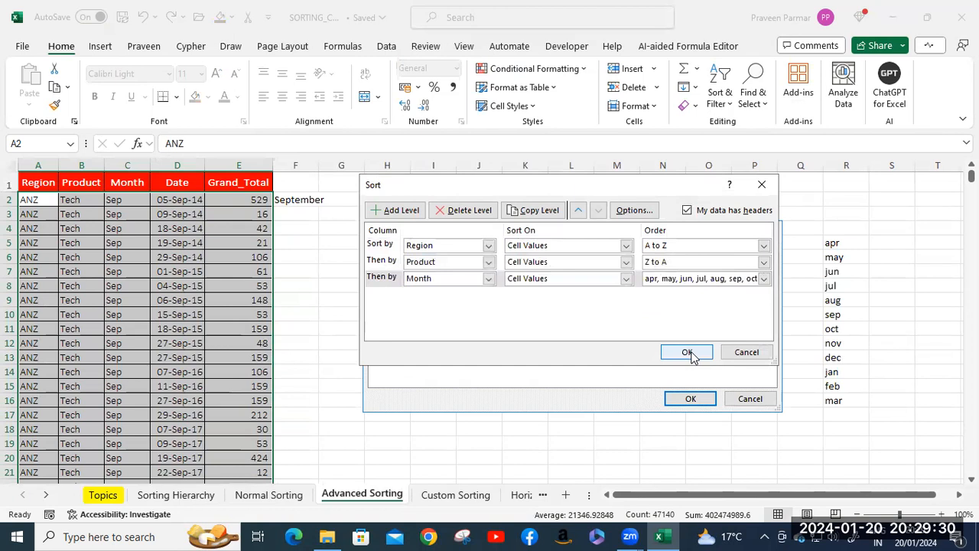
{"action": "left_click", "coordinate": [688, 353]}
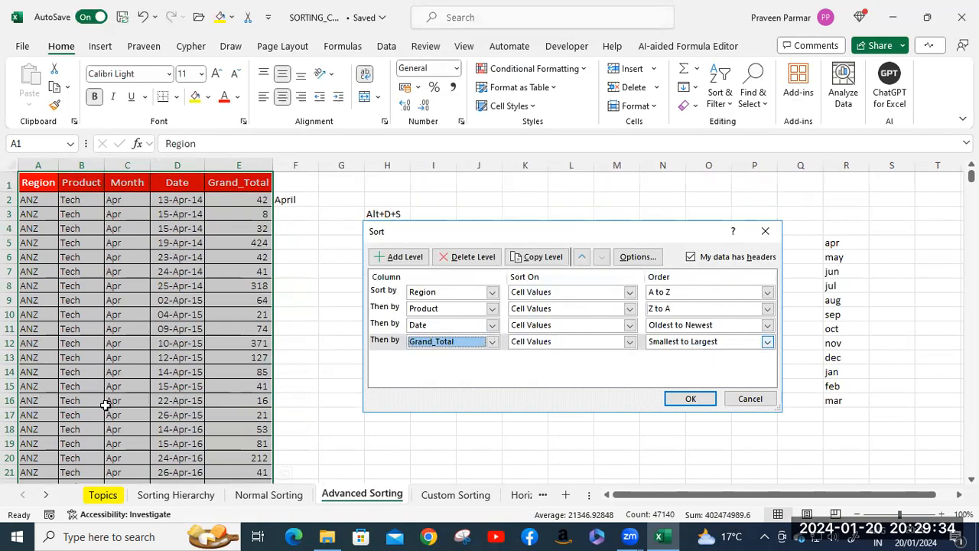
- Examine the order of the Month column within the ANZ Tech rows of the sorted table
{"action": "left_click", "coordinate": [29, 200]}
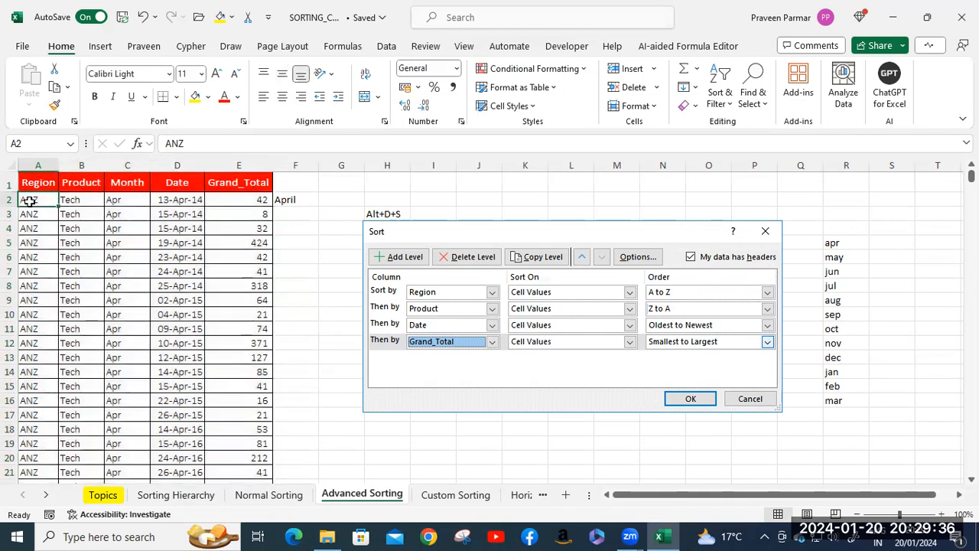
{"action": "key", "text": "Return"}
{"action": "scroll", "coordinate": [29, 346], "scroll_direction": "down", "scroll_amount": 10}
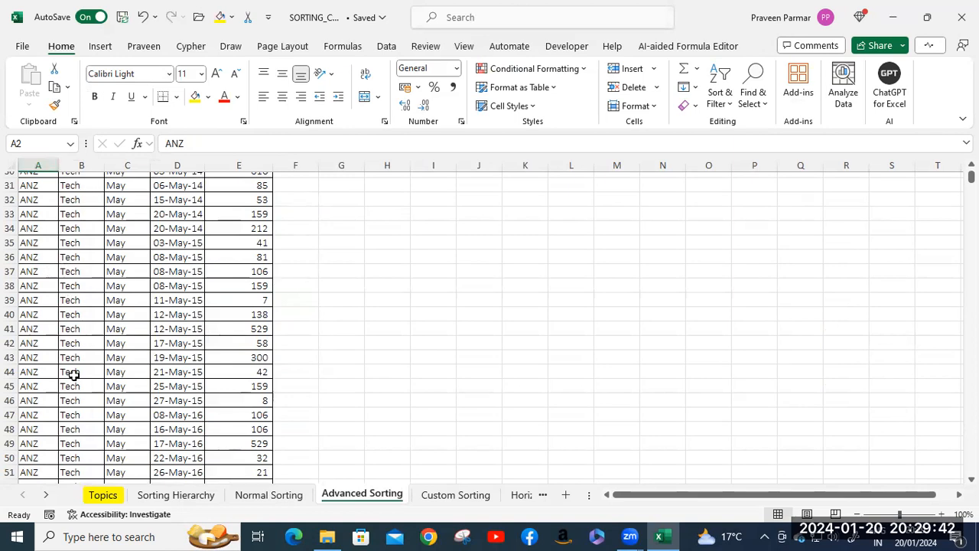
{"action": "scroll", "coordinate": [78, 372], "scroll_direction": "down", "scroll_amount": 19}
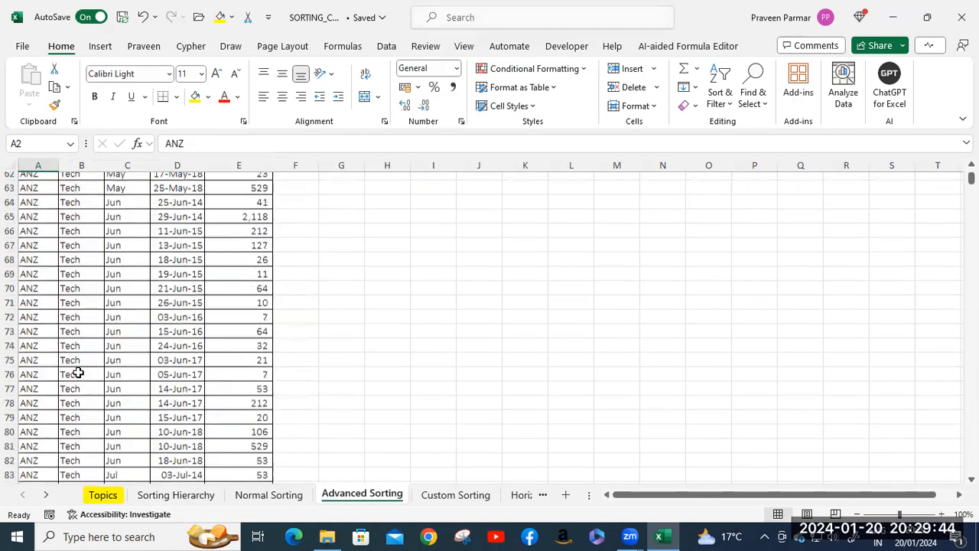
{"action": "scroll", "coordinate": [78, 372], "scroll_direction": "down", "scroll_amount": 1}
{"action": "left_click", "coordinate": [78, 372]}
{"action": "scroll", "coordinate": [78, 372], "scroll_direction": "down", "scroll_amount": 6}
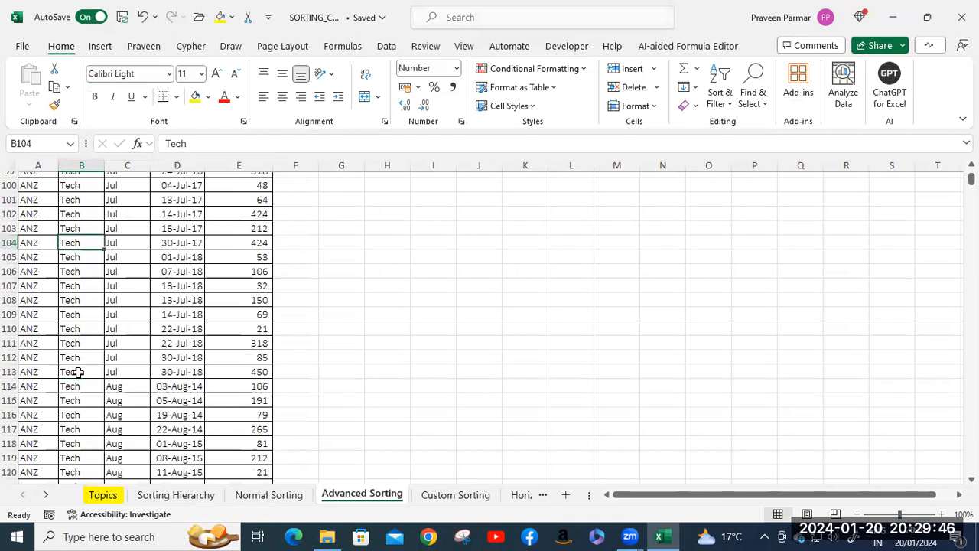
{"action": "scroll", "coordinate": [80, 370], "scroll_direction": "down", "scroll_amount": 4}
{"action": "scroll", "coordinate": [107, 345], "scroll_direction": "up", "scroll_amount": 7}
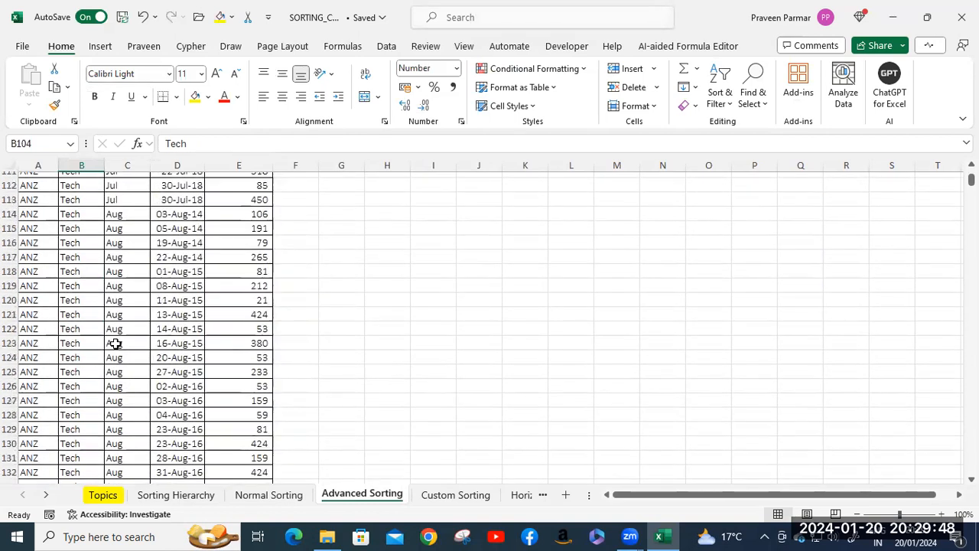
{"action": "scroll", "coordinate": [118, 273], "scroll_direction": "up", "scroll_amount": 19}
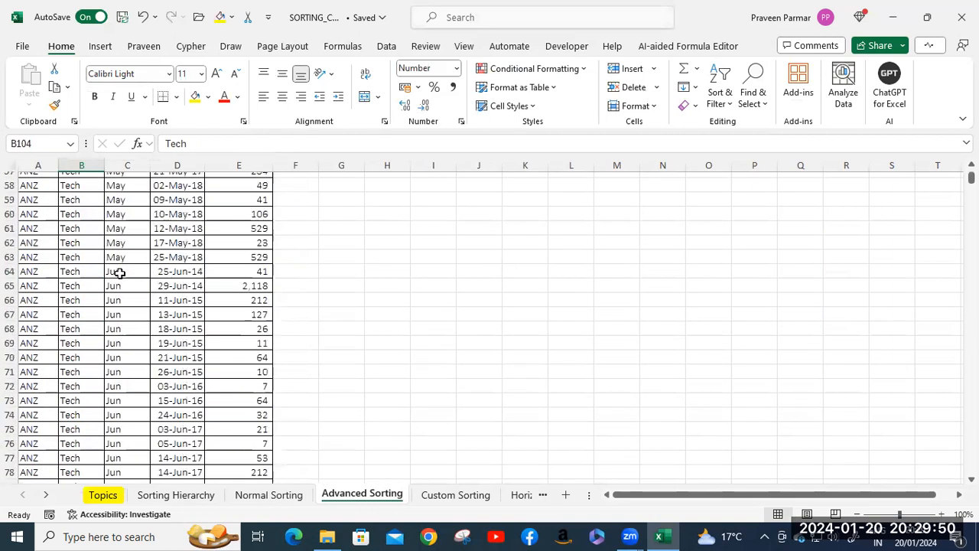
{"action": "scroll", "coordinate": [119, 273], "scroll_direction": "up", "scroll_amount": 3}
{"action": "scroll", "coordinate": [119, 277], "scroll_direction": "down", "scroll_amount": 8}
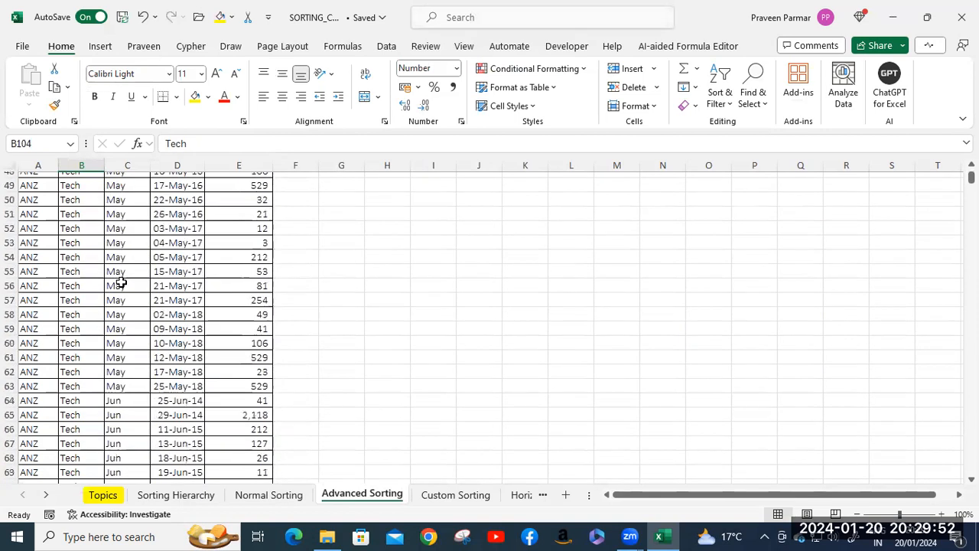
{"action": "scroll", "coordinate": [121, 283], "scroll_direction": "down", "scroll_amount": 17}
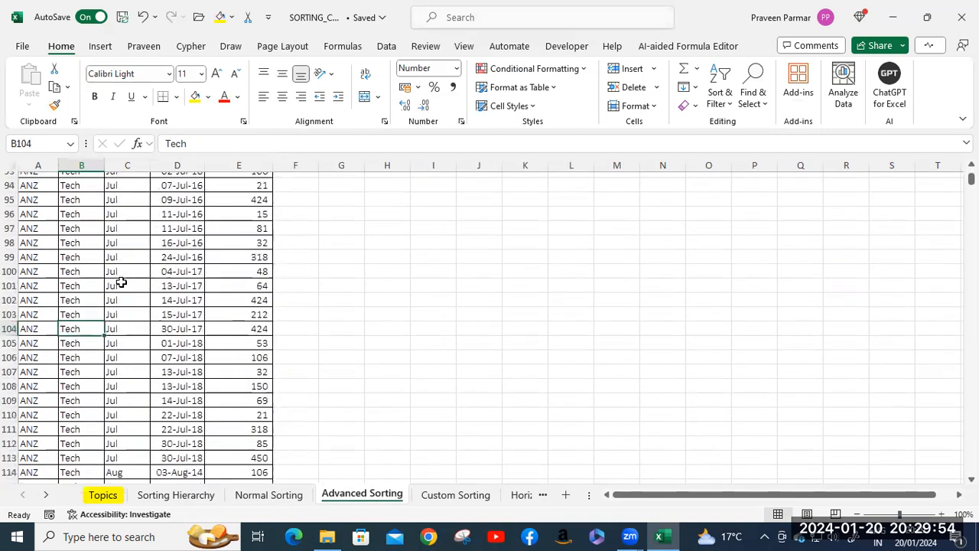
{"action": "scroll", "coordinate": [120, 283], "scroll_direction": "down", "scroll_amount": 14}
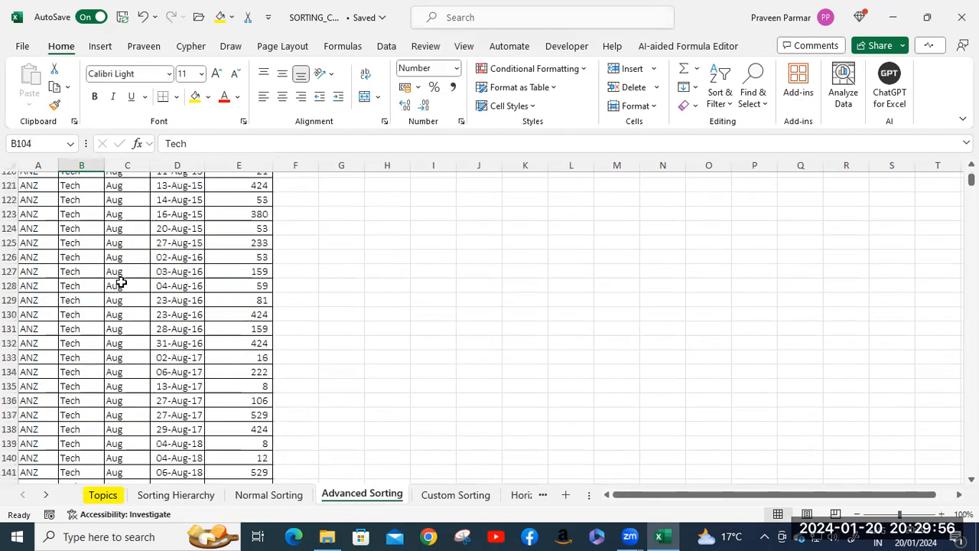
{"action": "scroll", "coordinate": [121, 283], "scroll_direction": "down", "scroll_amount": 2}
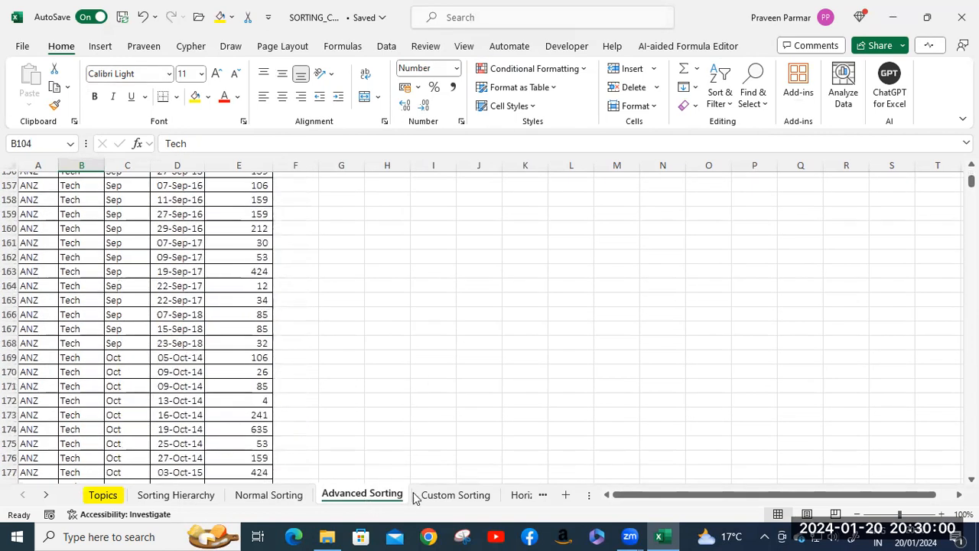
- Look over the Custom Sorting sheet and the column-sequence example at the start of the Horizontal Sorting sheet
{"action": "left_click", "coordinate": [454, 495]}
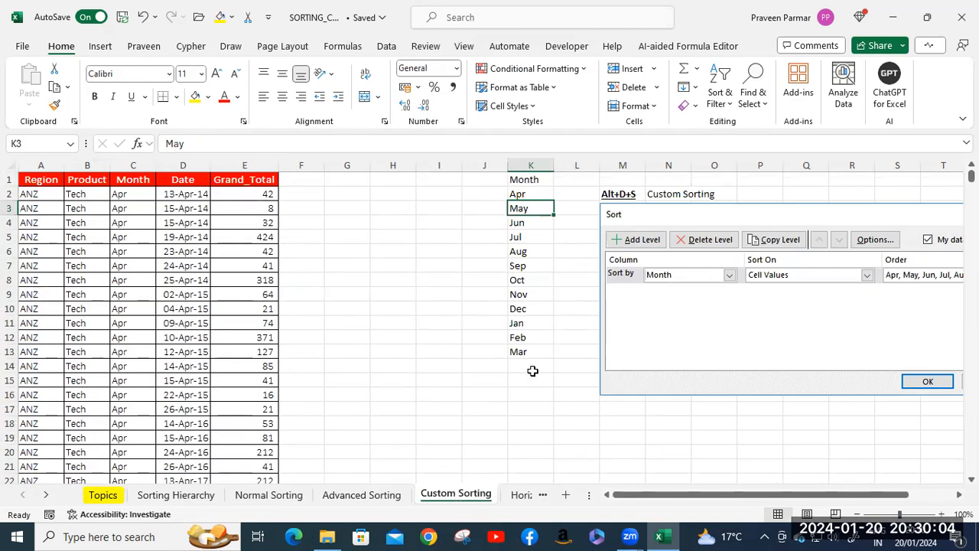
{"action": "left_click", "coordinate": [522, 495]}
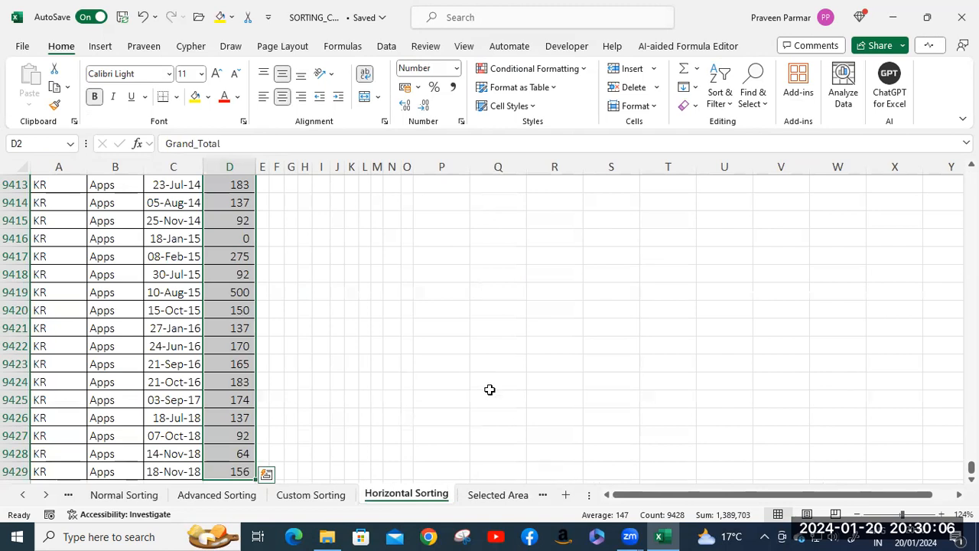
{"action": "scroll", "coordinate": [477, 368], "scroll_direction": "up", "scroll_amount": 8}
{"action": "left_click_drag", "start_coordinate": [972, 467], "coordinate": [972, 218]}
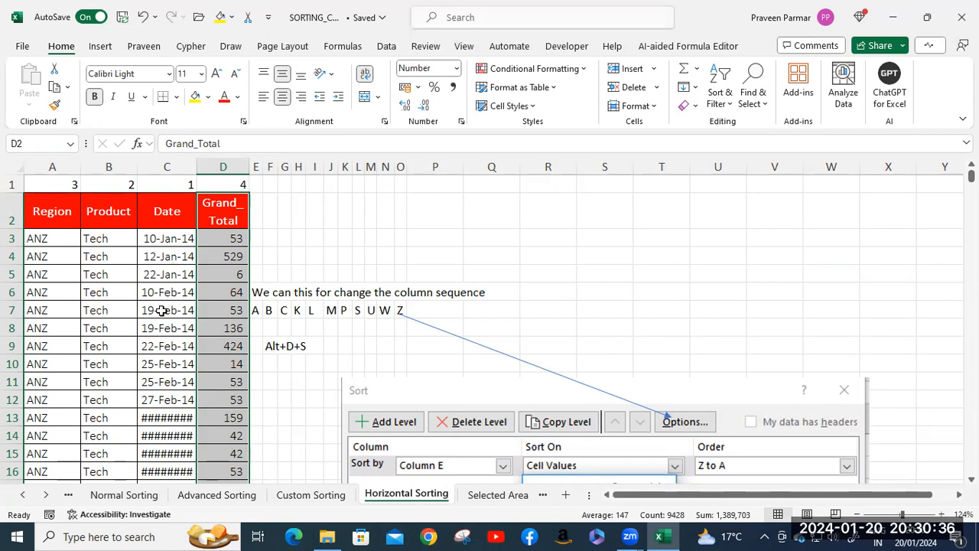
{"action": "scroll", "coordinate": [63, 472], "scroll_direction": "down", "scroll_amount": 2}
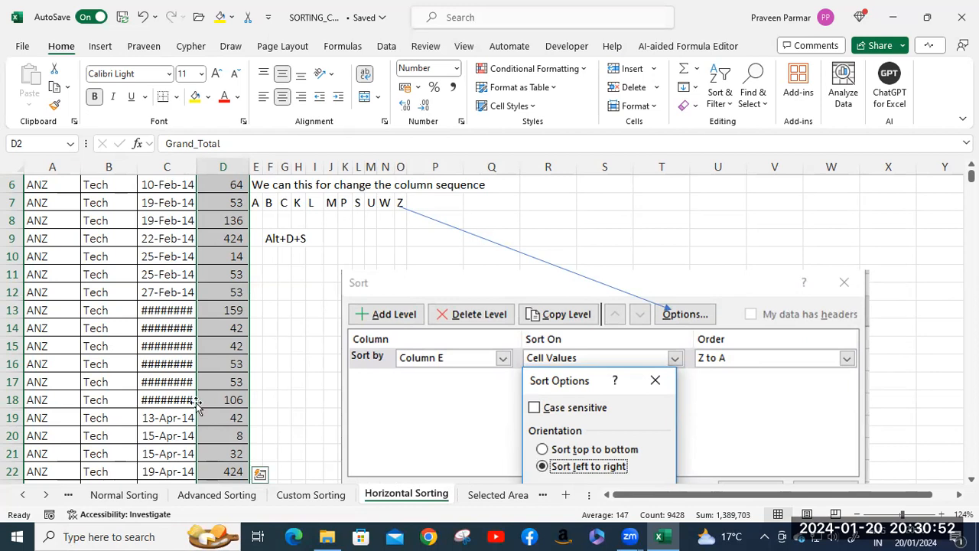
- View the Selected Area Sorting sheet and examine the horizontally laid out Region and Grand_Total rows on Sheet2
{"action": "left_click", "coordinate": [494, 493]}
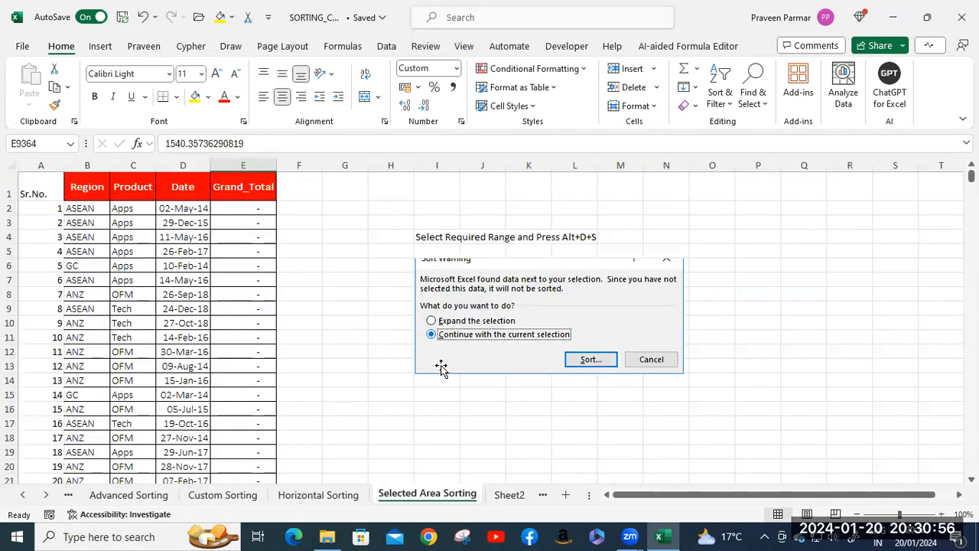
{"action": "left_click", "coordinate": [511, 494]}
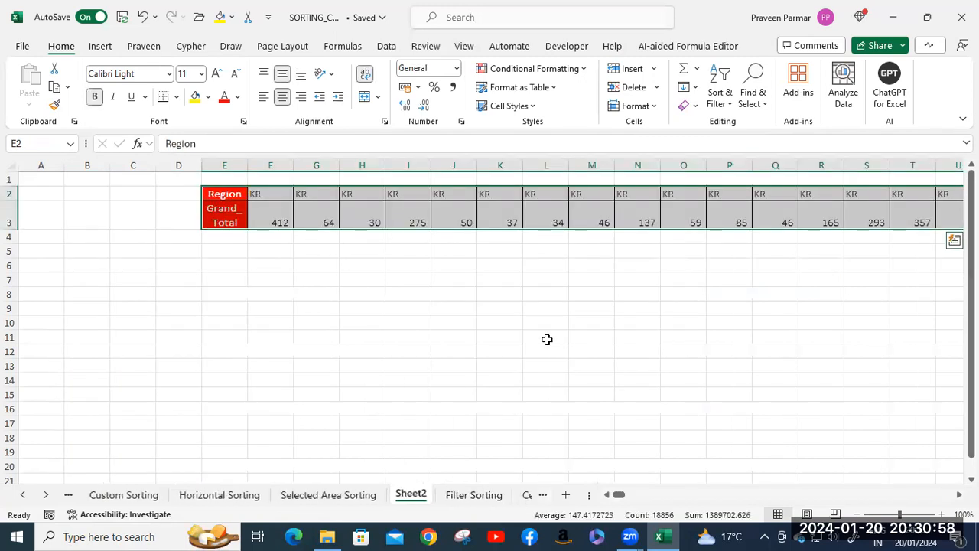
{"action": "left_click", "coordinate": [257, 193]}
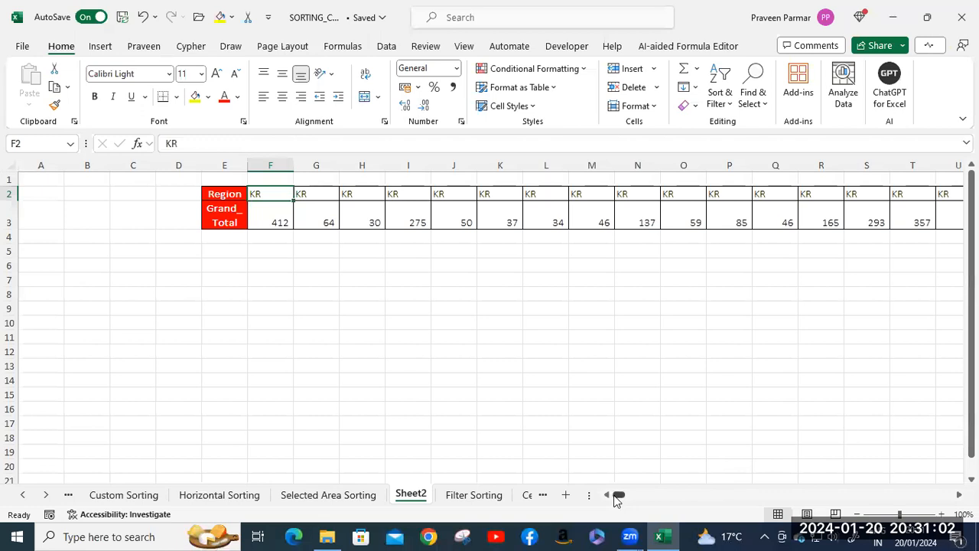
{"action": "left_click_drag", "start_coordinate": [615, 494], "coordinate": [842, 493]}
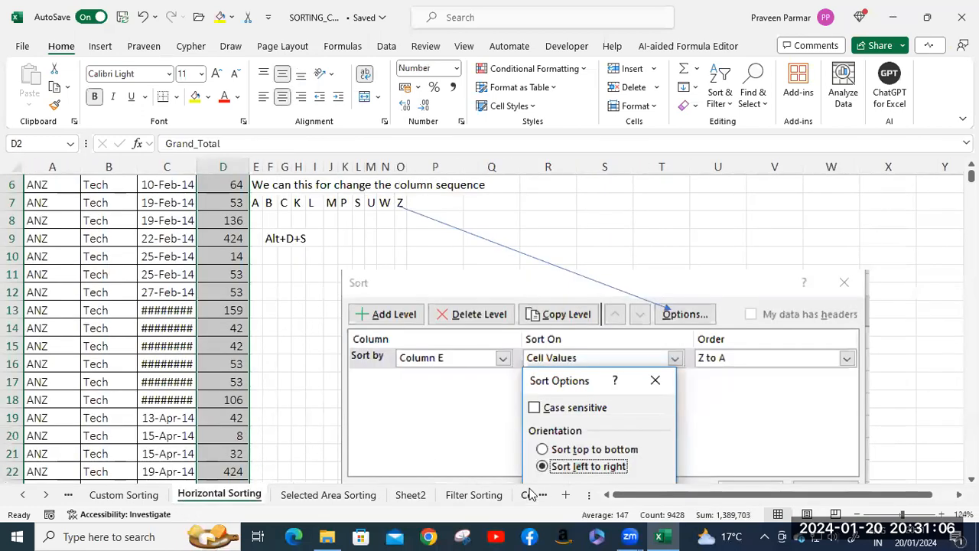
{"action": "left_click", "coordinate": [337, 496]}
{"action": "left_click", "coordinate": [411, 495]}
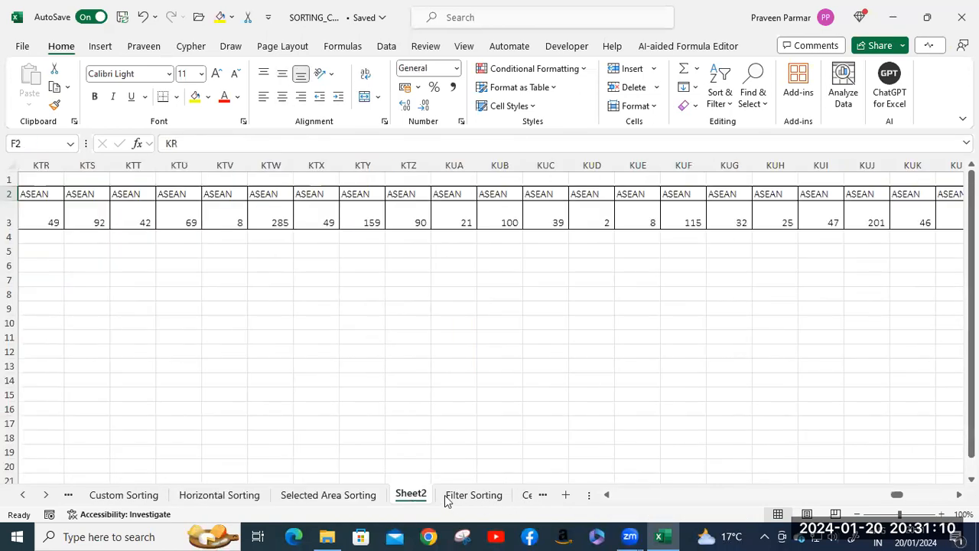
{"action": "left_click_drag", "start_coordinate": [902, 496], "coordinate": [608, 502]}
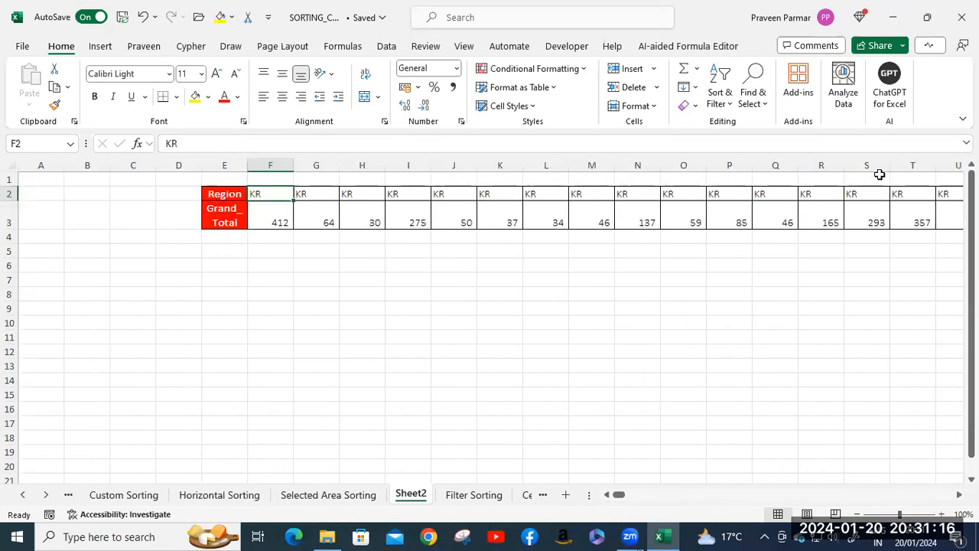
- Try to sort the Region and Grand_Total rows, labels included, by Row 2 from A to Z, and undo that sort
{"action": "left_click", "coordinate": [222, 194]}
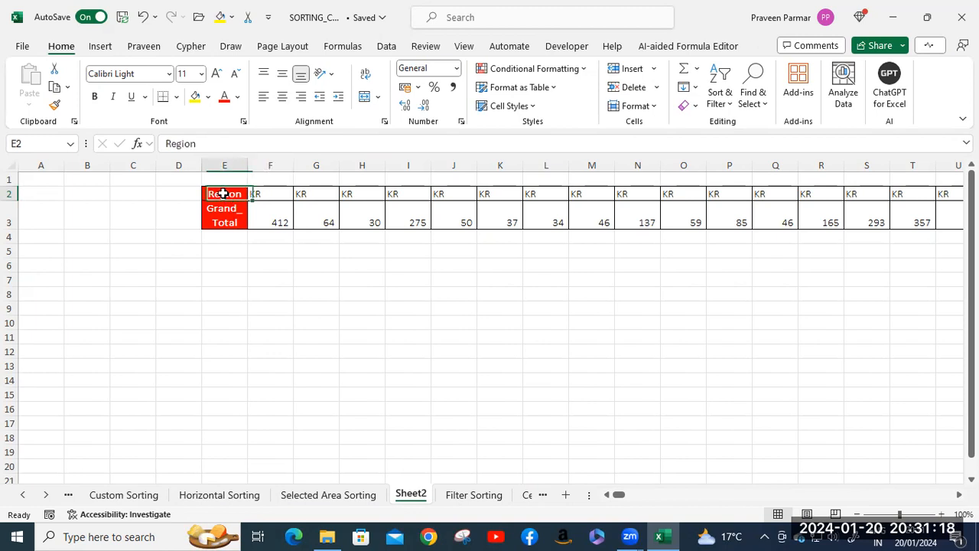
{"action": "key", "text": "ctrl+shift+Right"}
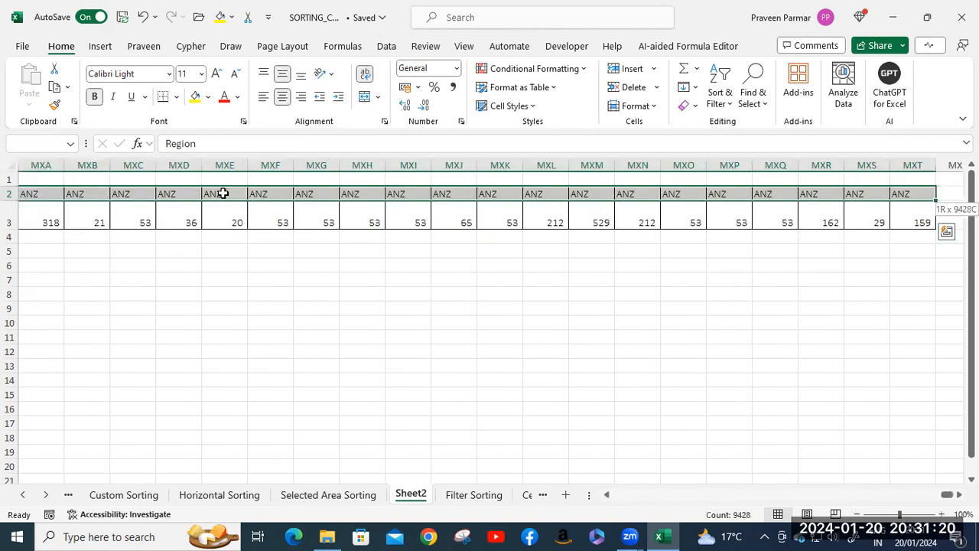
{"action": "key", "text": "ctrl+shift+Down"}
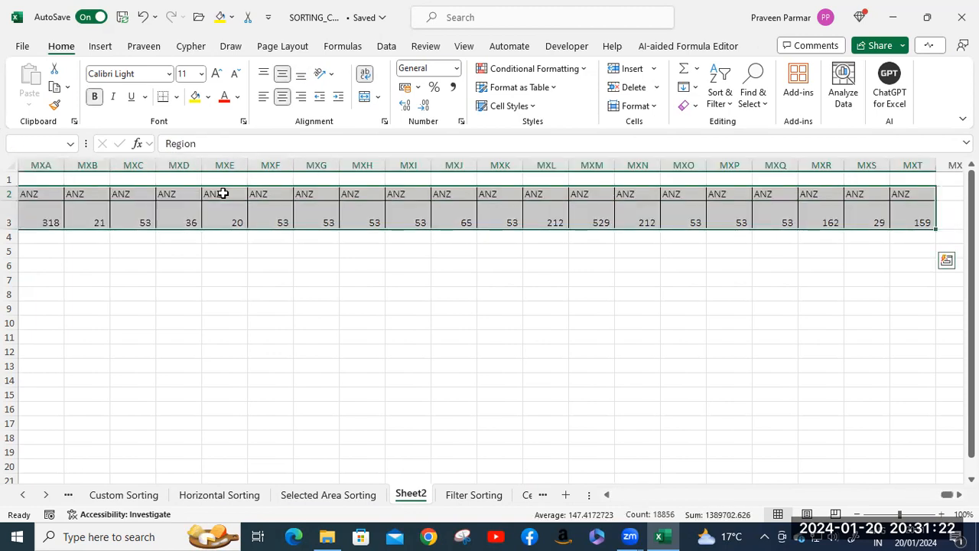
{"action": "key", "text": "alt+d"}
{"action": "key", "text": "s"}
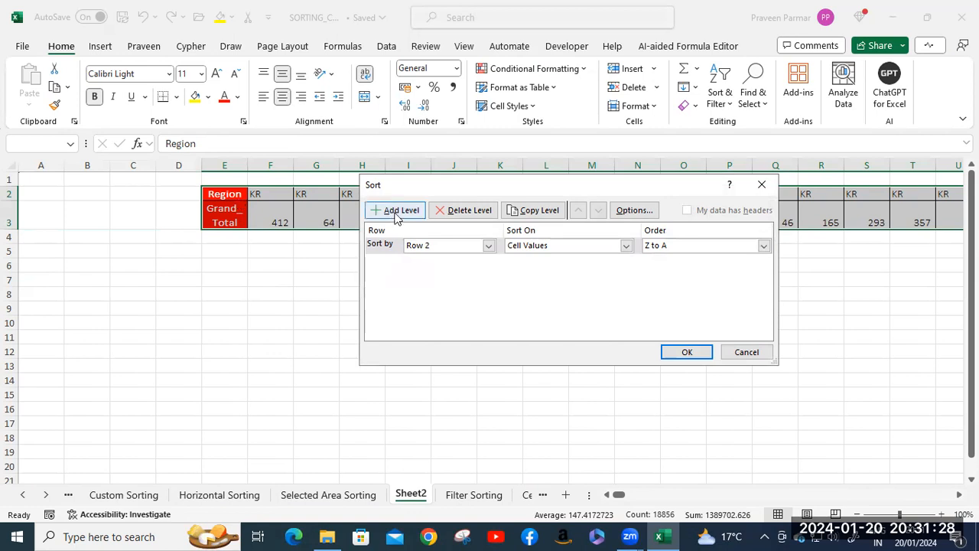
{"action": "left_click", "coordinate": [488, 246]}
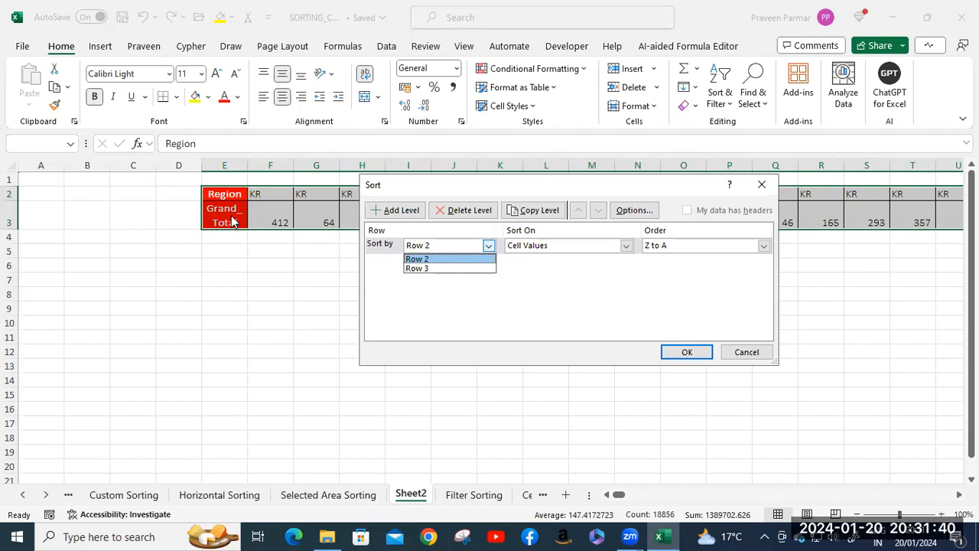
{"action": "left_click", "coordinate": [417, 261]}
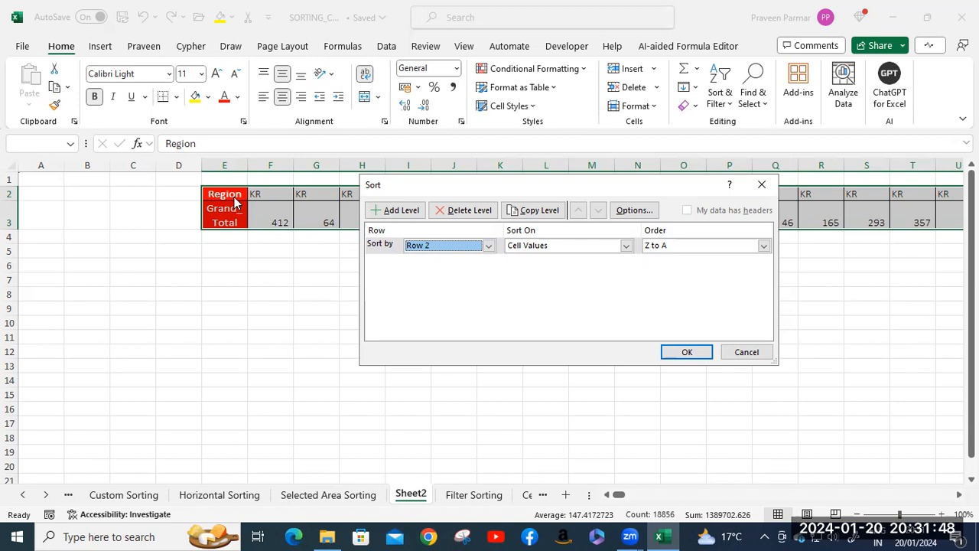
{"action": "left_click", "coordinate": [763, 246]}
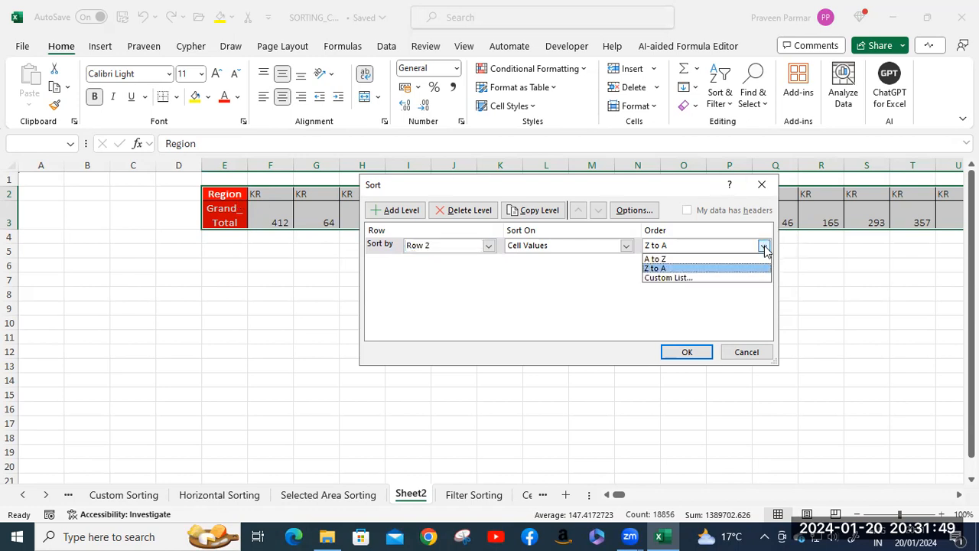
{"action": "left_click", "coordinate": [720, 257]}
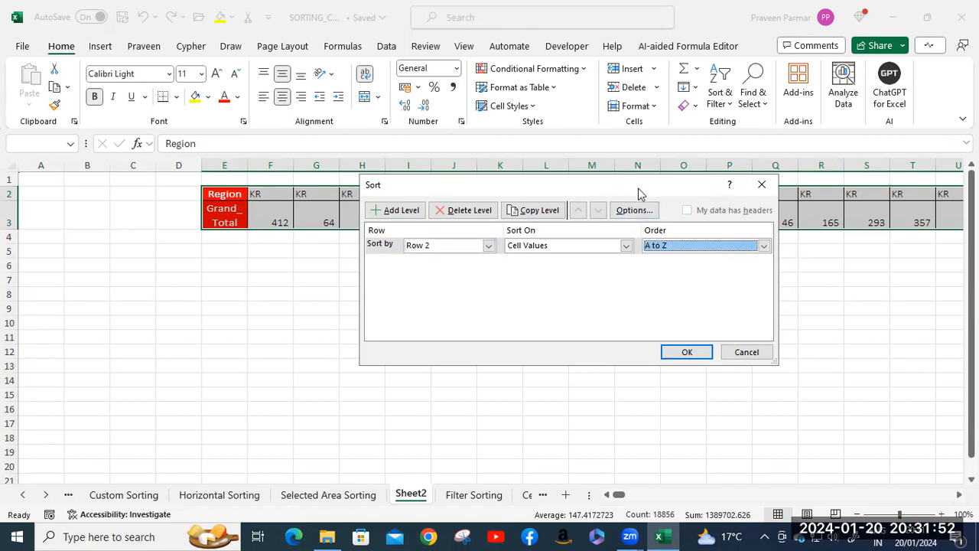
{"action": "left_click_drag", "start_coordinate": [638, 189], "coordinate": [598, 276]}
{"action": "left_click", "coordinate": [644, 442]}
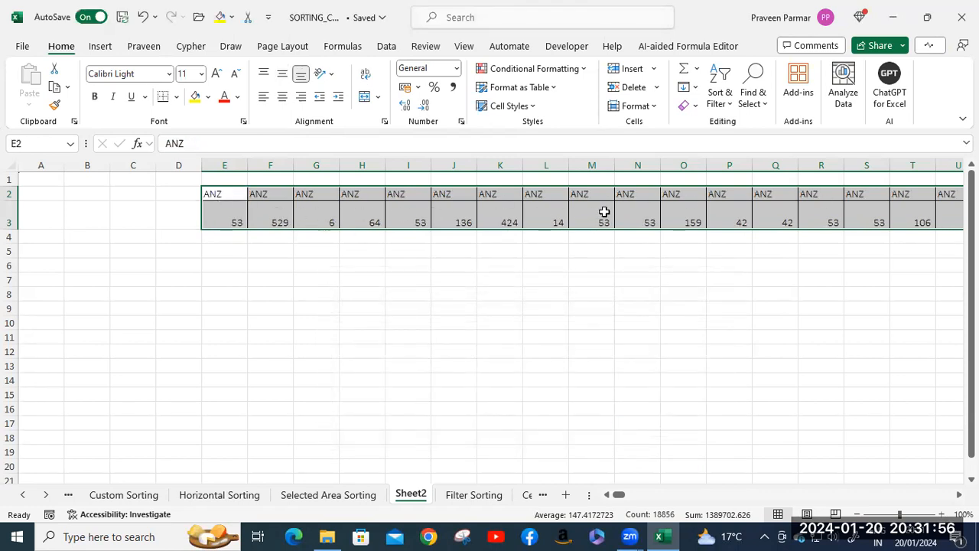
{"action": "key", "text": "ctrl+z"}
- Sort the Region and Grand_Total data from F2 onward, without the label column, by Row 2 from A to Z
{"action": "left_click", "coordinate": [274, 194]}
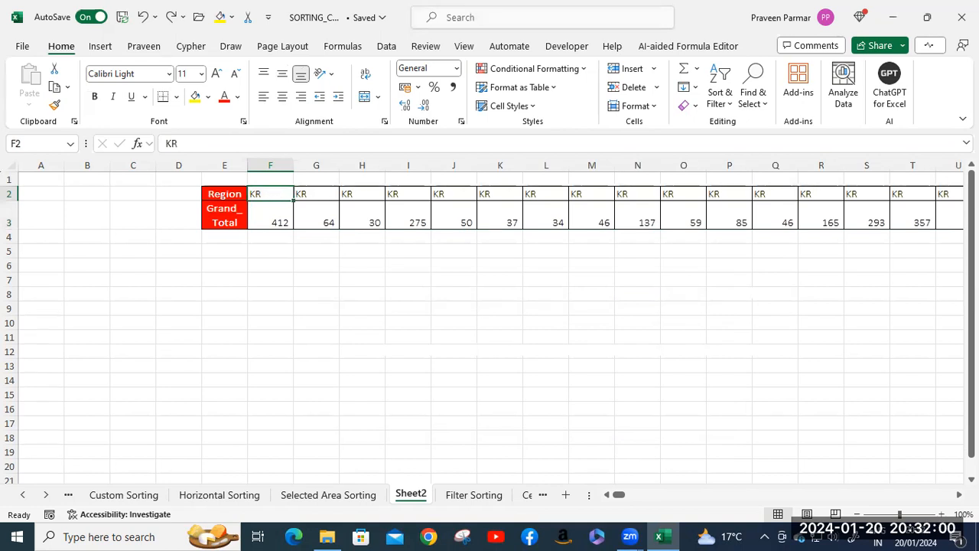
{"action": "key", "text": "ctrl+shift+Right"}
{"action": "key", "text": "shift+Down"}
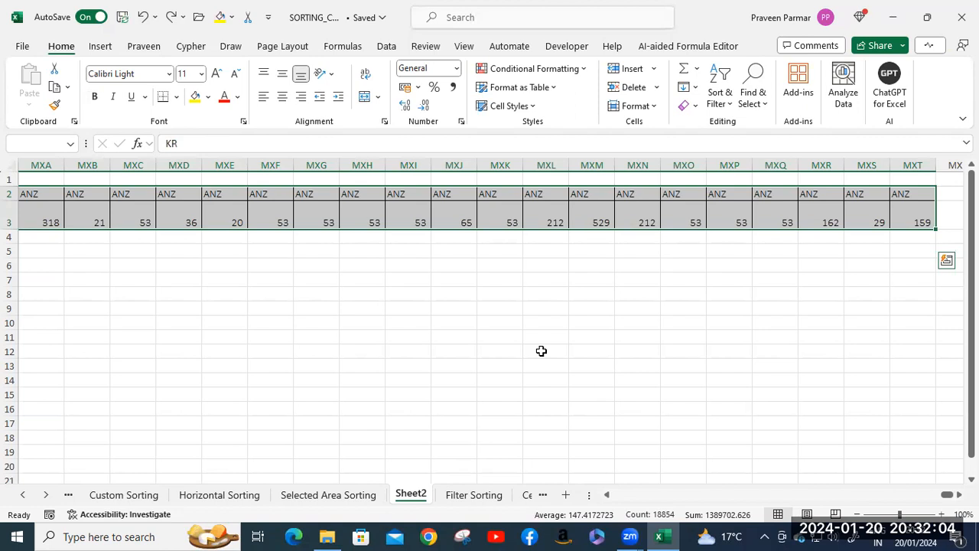
{"action": "key", "text": "alt+d"}
{"action": "key", "text": "s"}
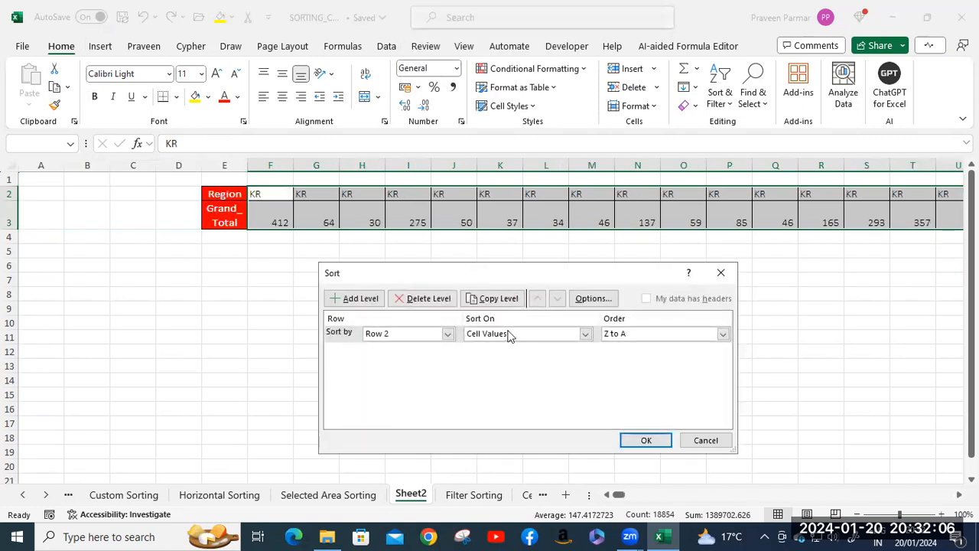
{"action": "left_click", "coordinate": [723, 333]}
{"action": "left_click", "coordinate": [673, 346]}
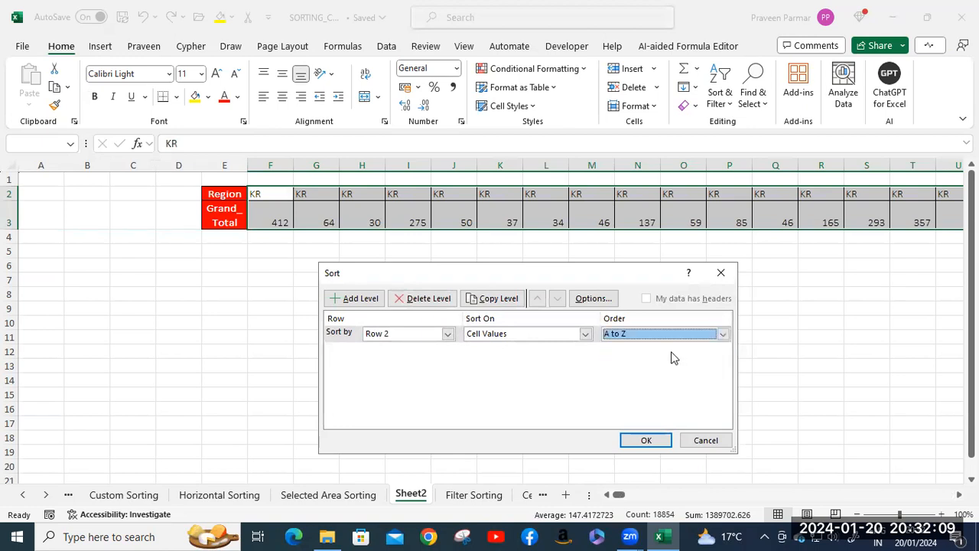
{"action": "left_click", "coordinate": [645, 442]}
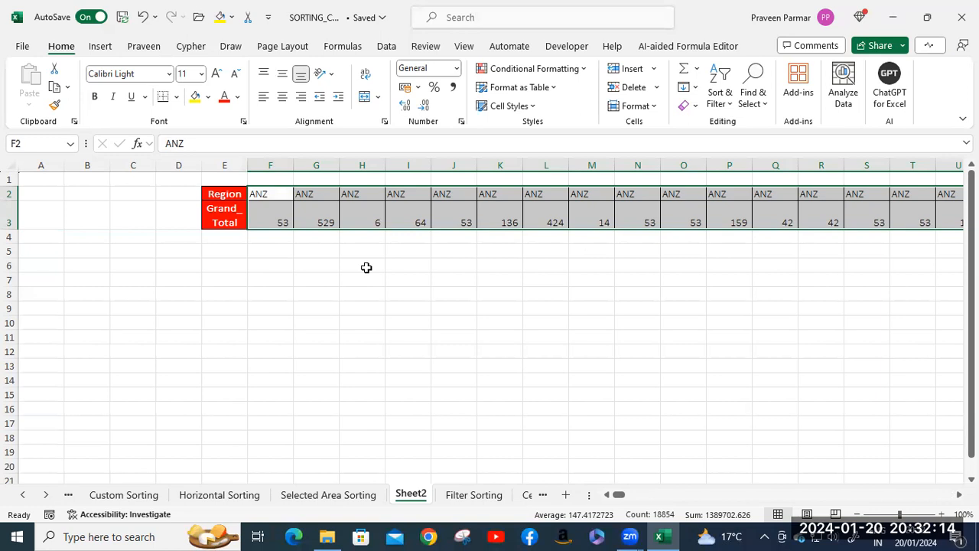
- Sort the same horizontal data by Row 3, the Grand_Total values, from Smallest to Largest
{"action": "key", "text": "alt+d"}
{"action": "key", "text": "s"}
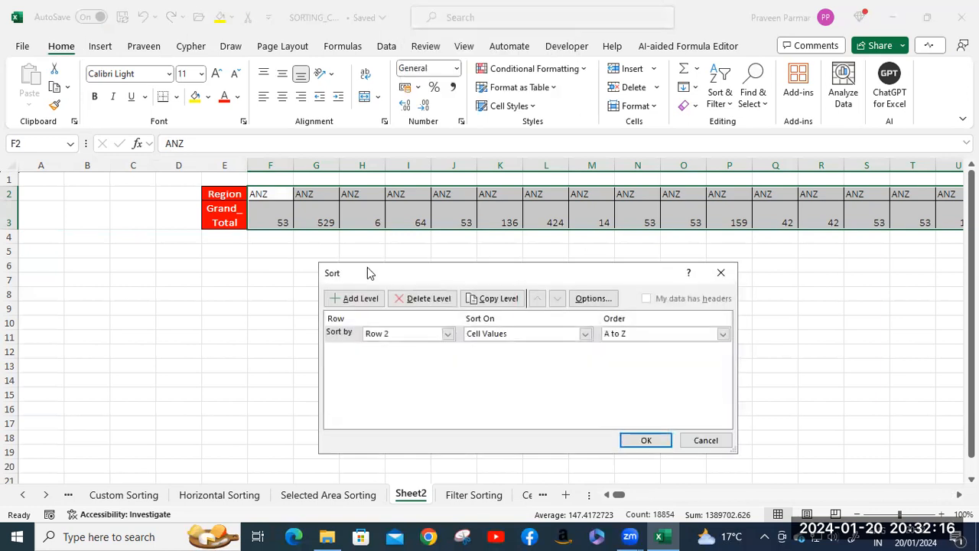
{"action": "left_click", "coordinate": [448, 337]}
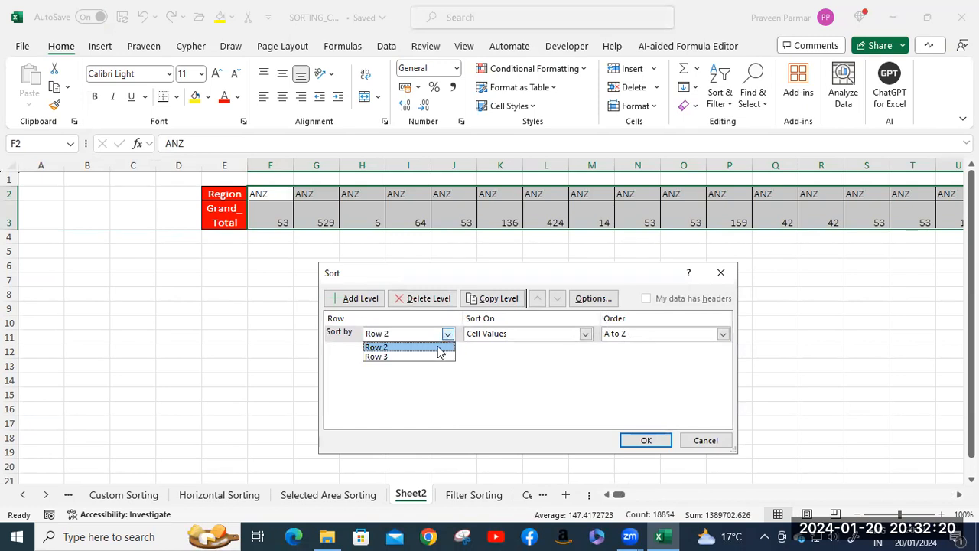
{"action": "left_click", "coordinate": [439, 357]}
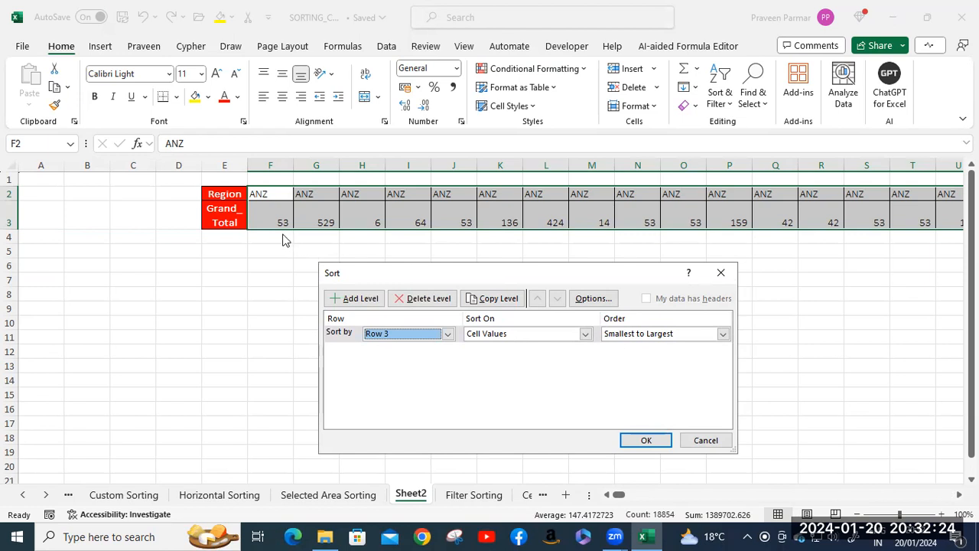
{"action": "left_click", "coordinate": [646, 441]}
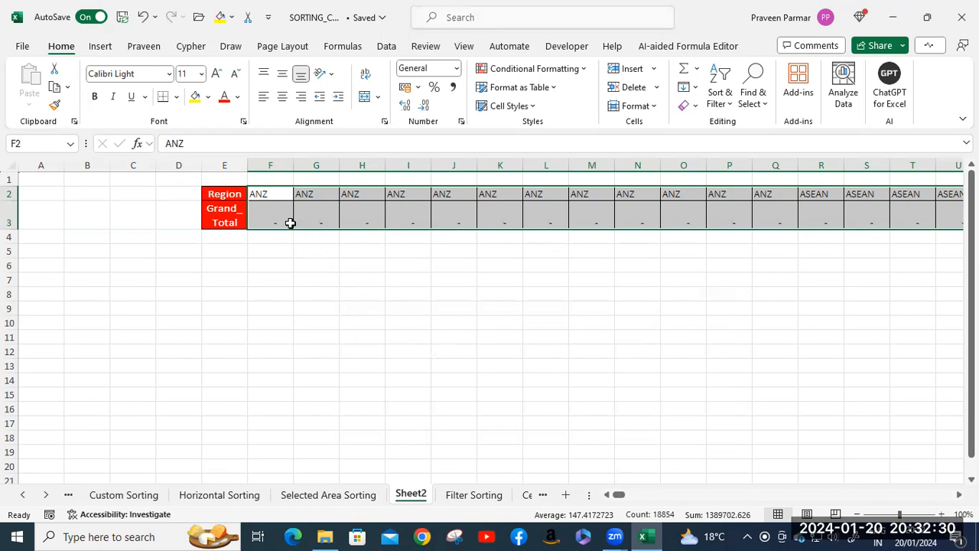
{"action": "mouse_move", "coordinate": [623, 495]}
{"action": "left_mouse_down"}
{"action": "mouse_move", "coordinate": [935, 479]}
{"action": "mouse_move", "coordinate": [965, 493]}
{"action": "mouse_move", "coordinate": [755, 485]}
{"action": "mouse_move", "coordinate": [619, 494]}
{"action": "left_mouse_up"}
{"action": "left_click", "coordinate": [546, 479]}
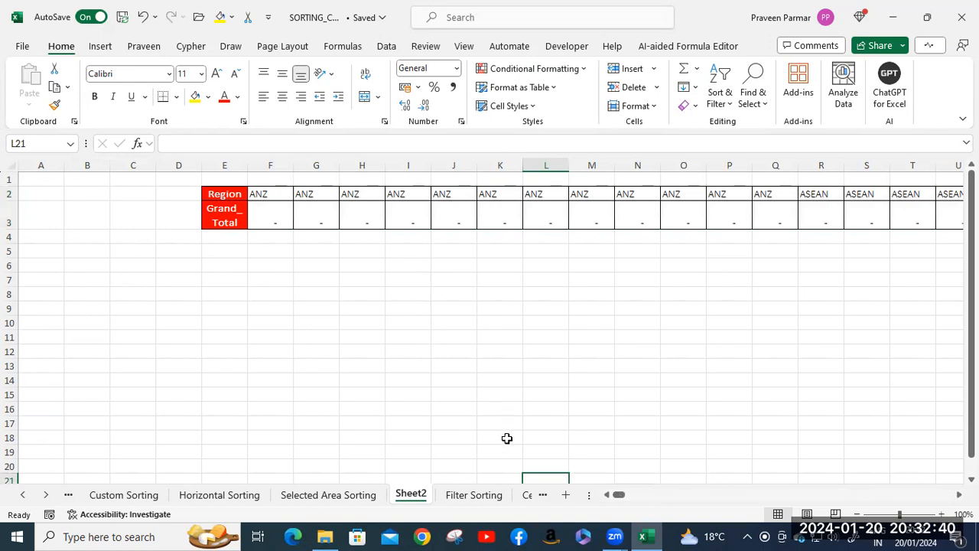
{"action": "key", "text": "alt+d"}
{"action": "key", "text": "s"}
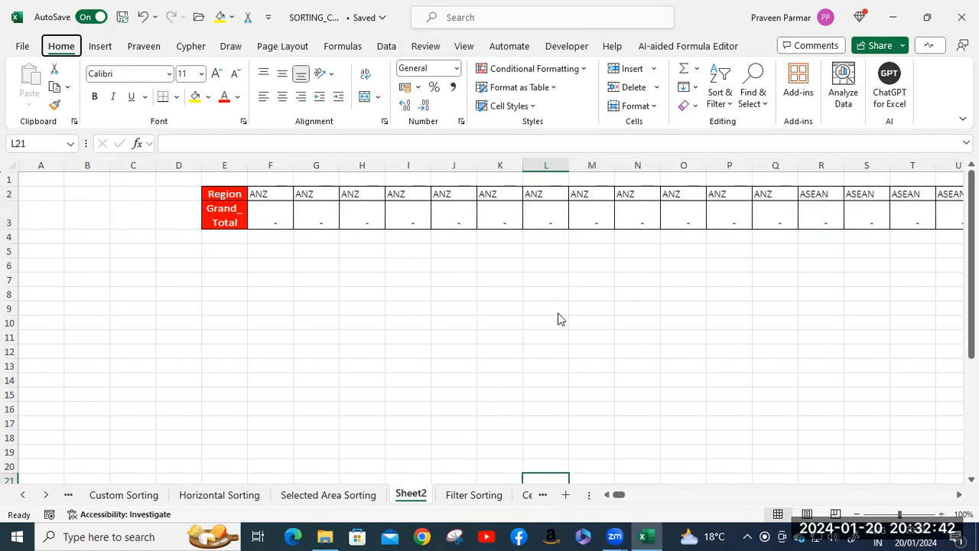
{"action": "left_click", "coordinate": [593, 306]}
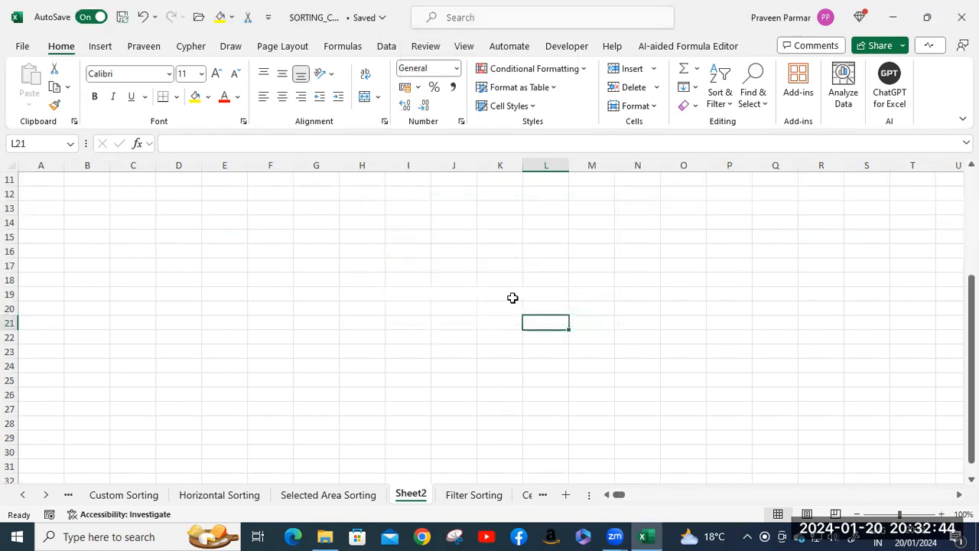
{"action": "scroll", "coordinate": [536, 275], "scroll_direction": "up", "scroll_amount": 1}
{"action": "left_click_drag", "start_coordinate": [971, 375], "coordinate": [971, 289]}
{"action": "left_click", "coordinate": [222, 194]}
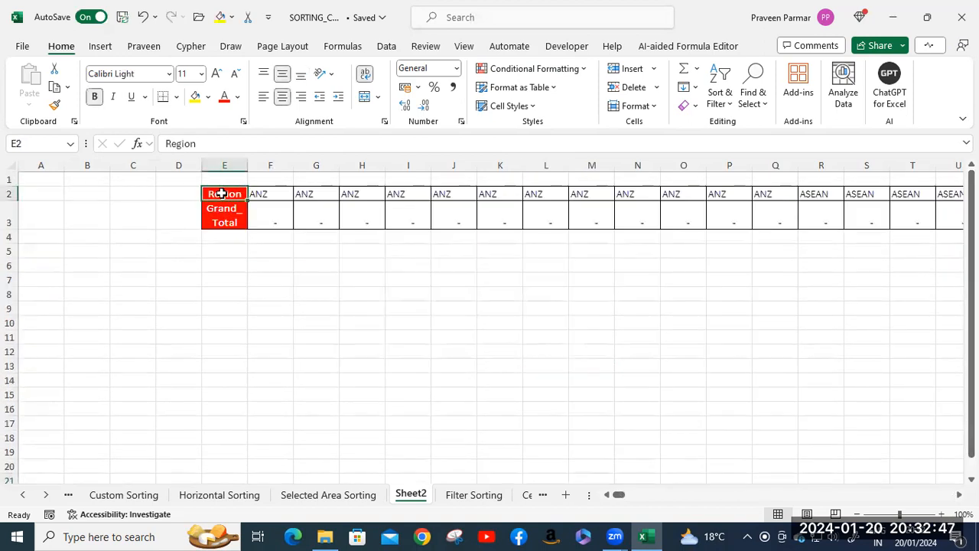
{"action": "left_click", "coordinate": [262, 195]}
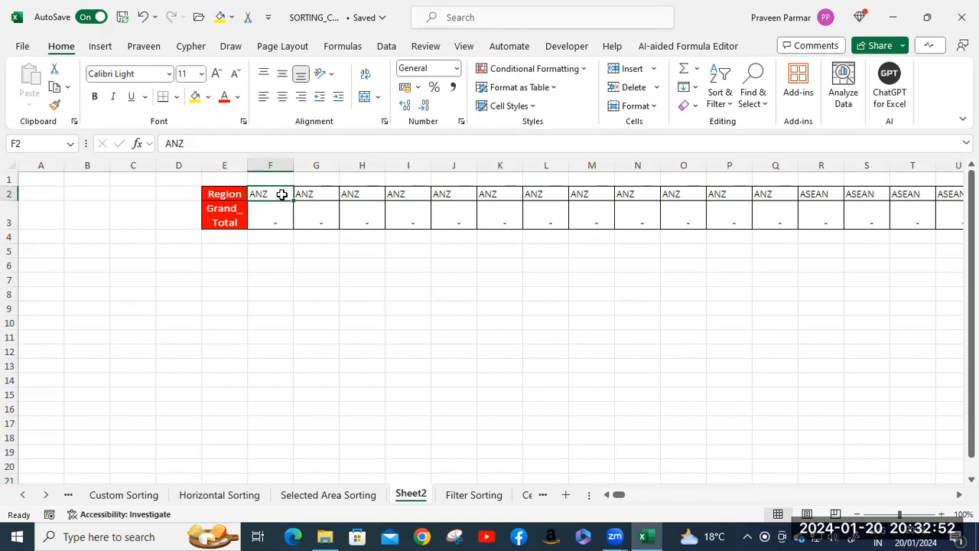
{"action": "key", "text": "ctrl+shift+Right"}
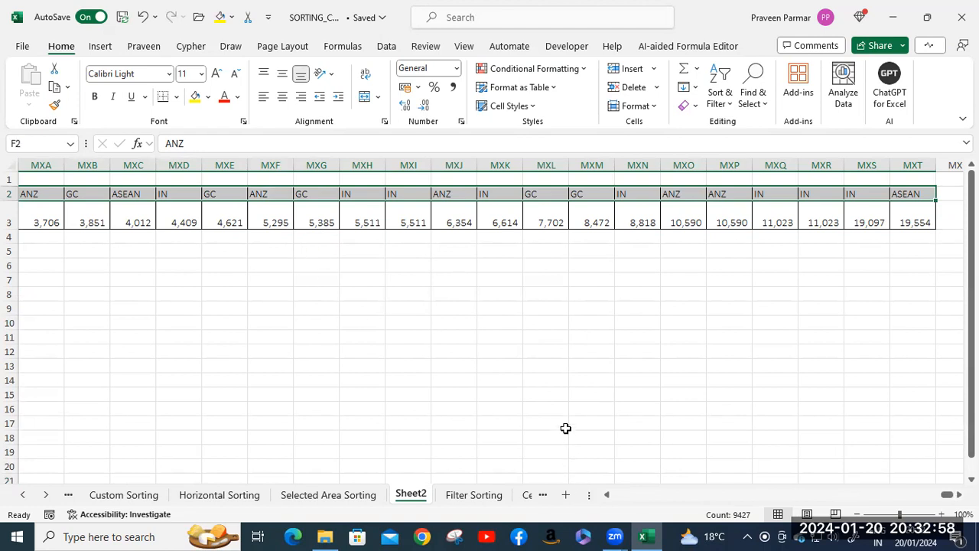
{"action": "key", "text": "alt"}
{"action": "key", "text": "d"}
{"action": "key", "text": "s"}
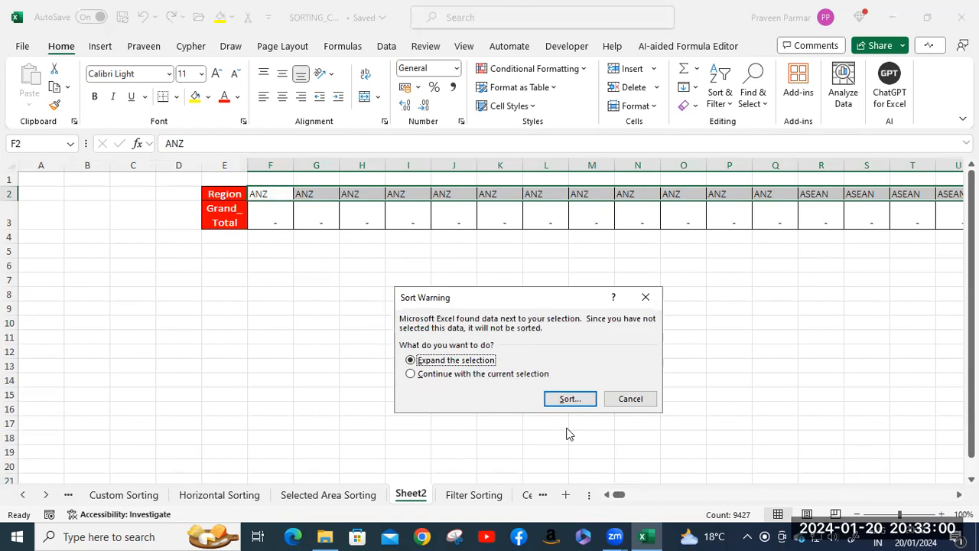
{"action": "left_click", "coordinate": [630, 399]}
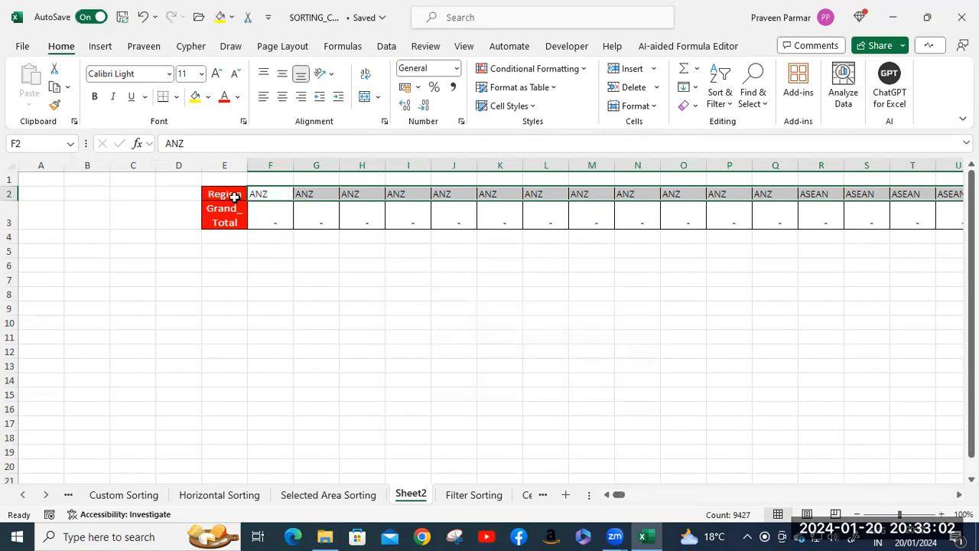
- Select the full Region and Grand_Total rows, labels included, and start the Sort command on them
{"action": "left_click", "coordinate": [232, 195]}
{"action": "key", "text": "shift+Down"}
{"action": "key", "text": "ctrl+shift+Right"}
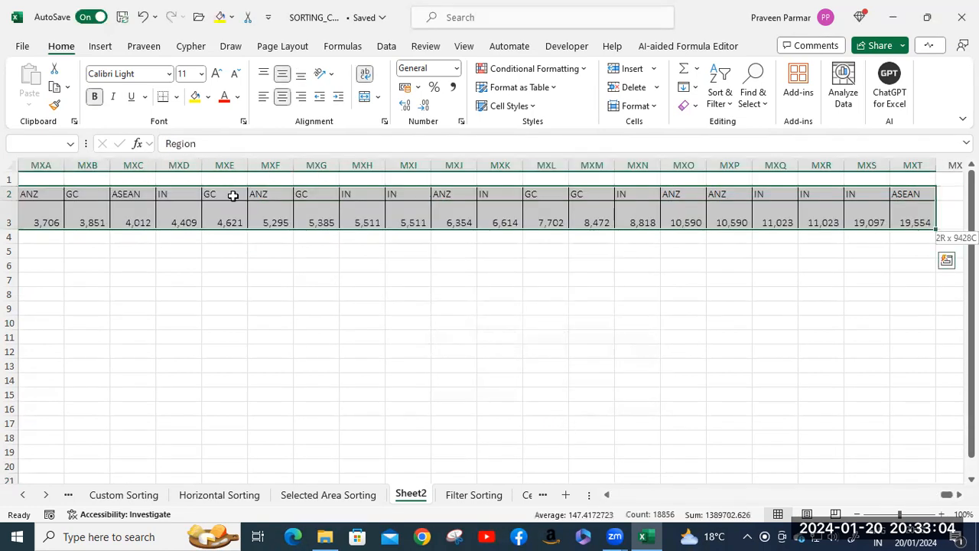
{"action": "key", "text": "alt"}
{"action": "key", "text": "d"}
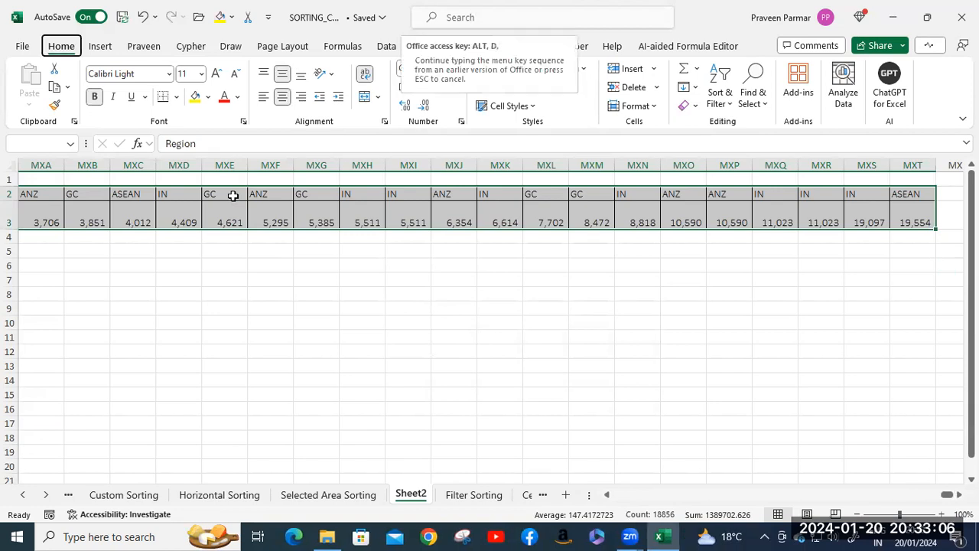
- Sort the selected Region and Grand_Total rows left to right by Row 3 cell values, smallest to largest
{"action": "key", "text": "s"}
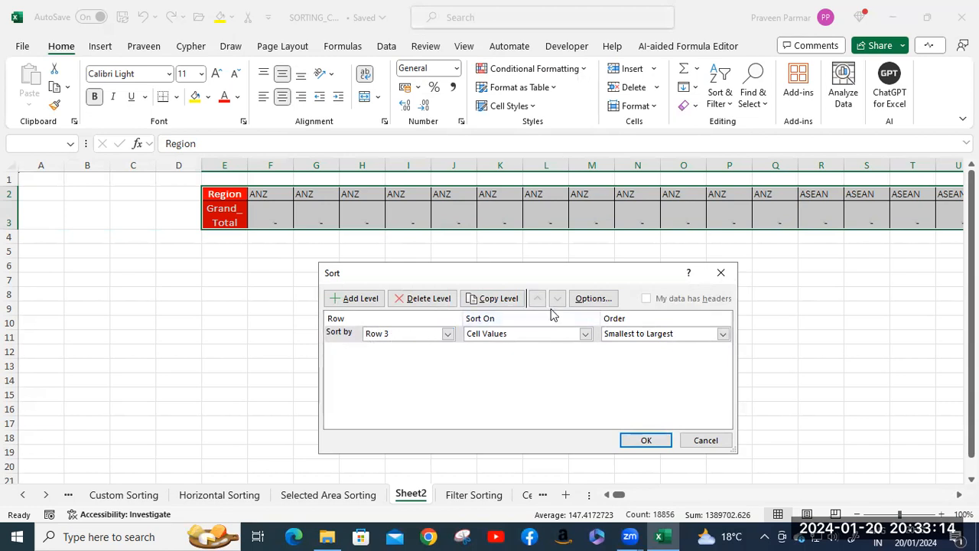
{"action": "left_click", "coordinate": [590, 300]}
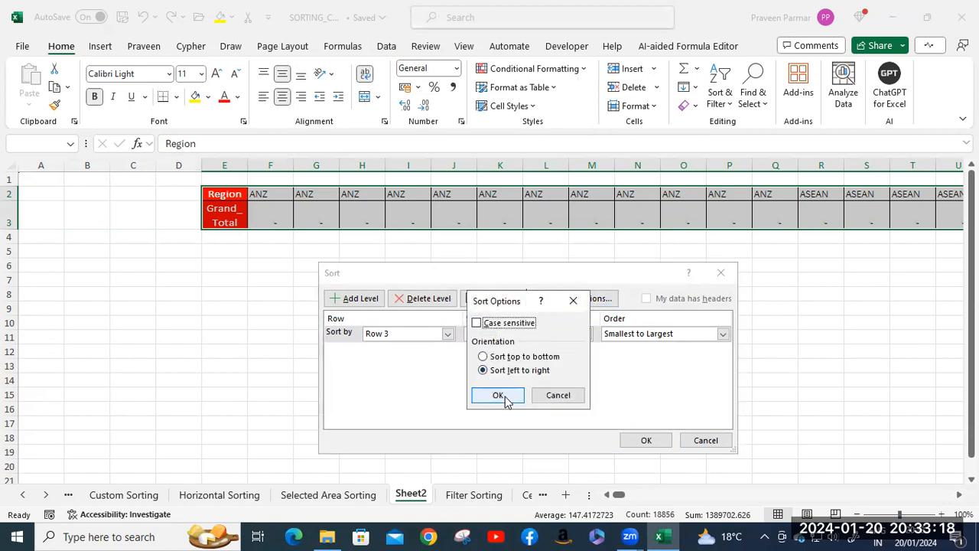
{"action": "left_click", "coordinate": [483, 356]}
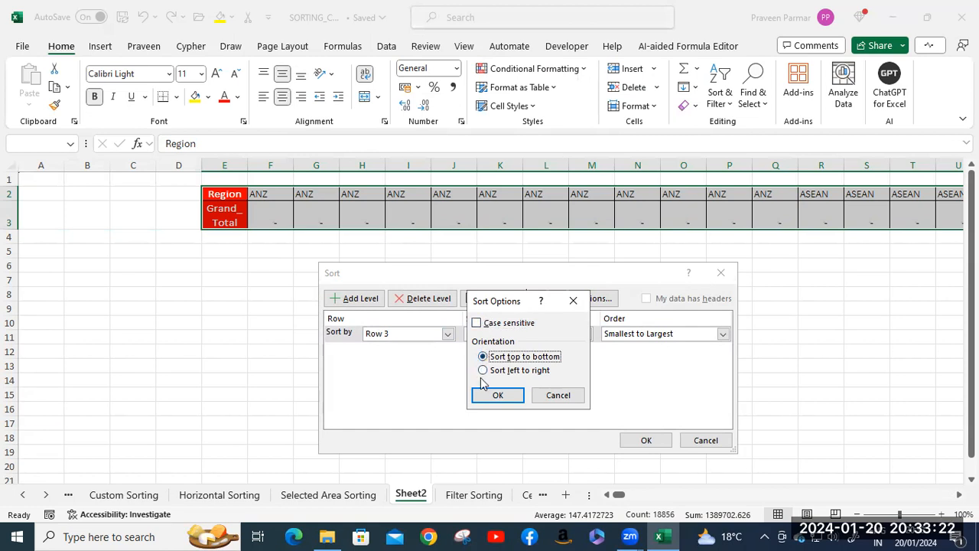
{"action": "left_click", "coordinate": [485, 371]}
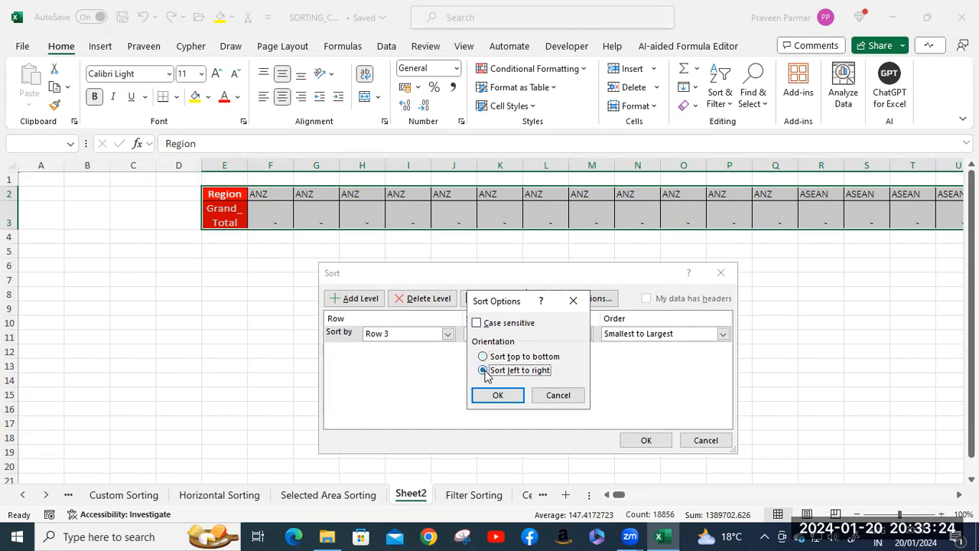
{"action": "left_click", "coordinate": [498, 395]}
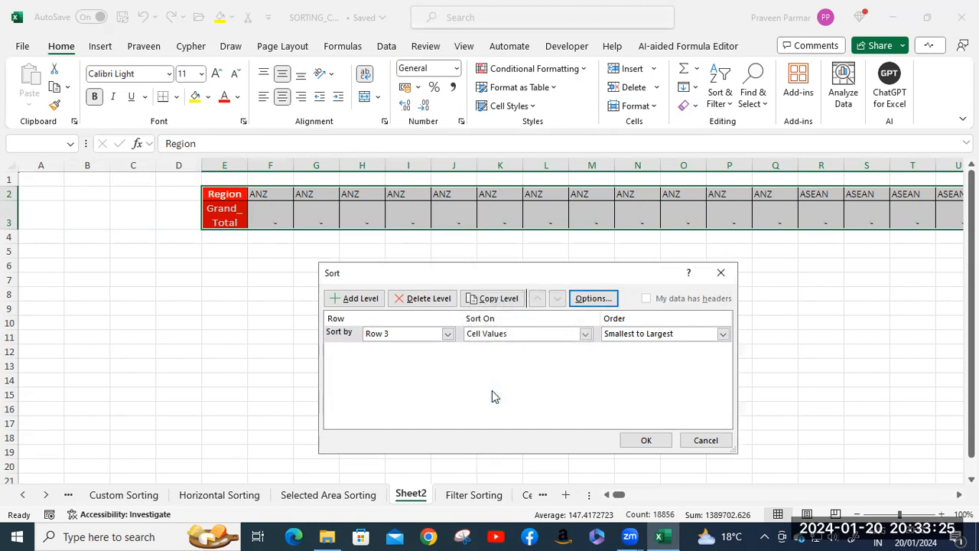
{"action": "left_click", "coordinate": [589, 300]}
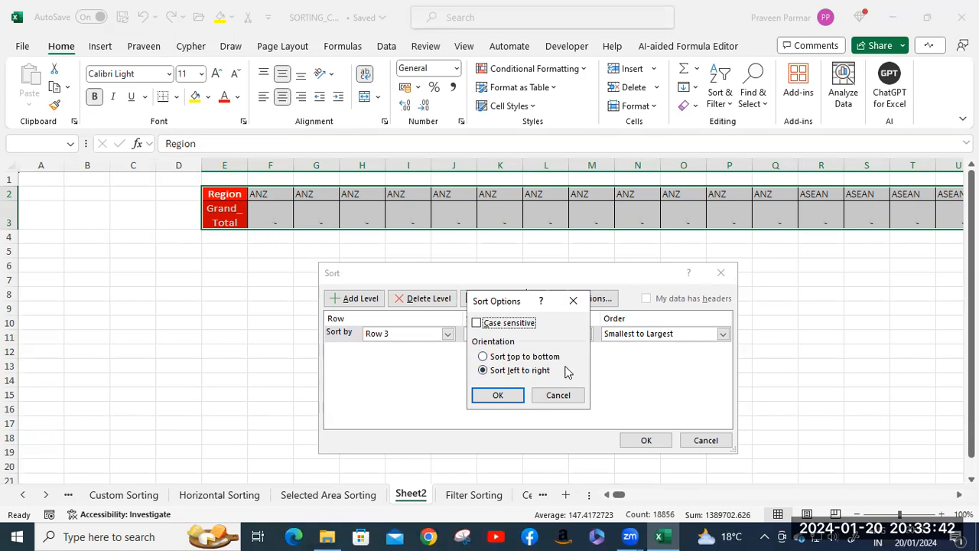
{"action": "left_click", "coordinate": [509, 396]}
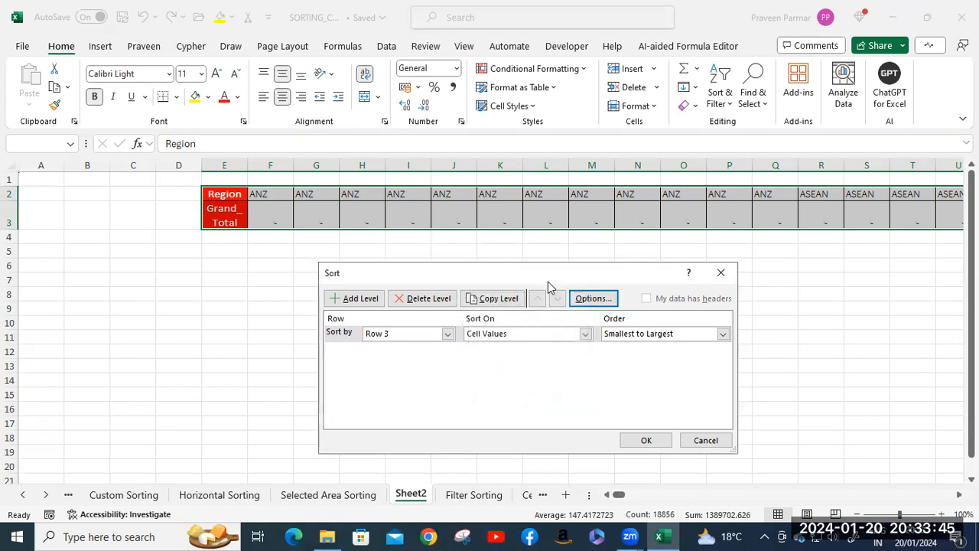
{"action": "left_click", "coordinate": [647, 441]}
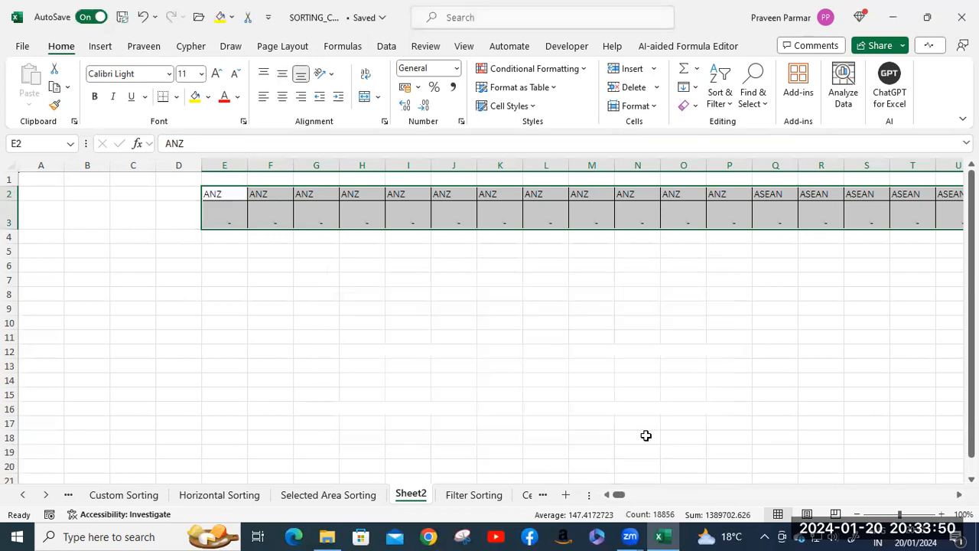
- On the Filter Sorting sheet, sort the table by Region A to Z, followed by Product Z to A
{"action": "left_click", "coordinate": [474, 494]}
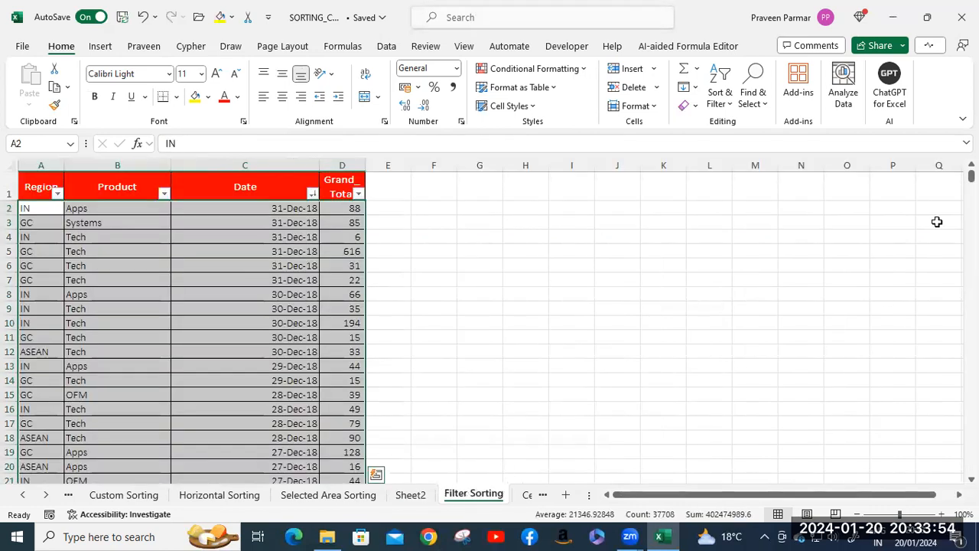
{"action": "left_click", "coordinate": [57, 195]}
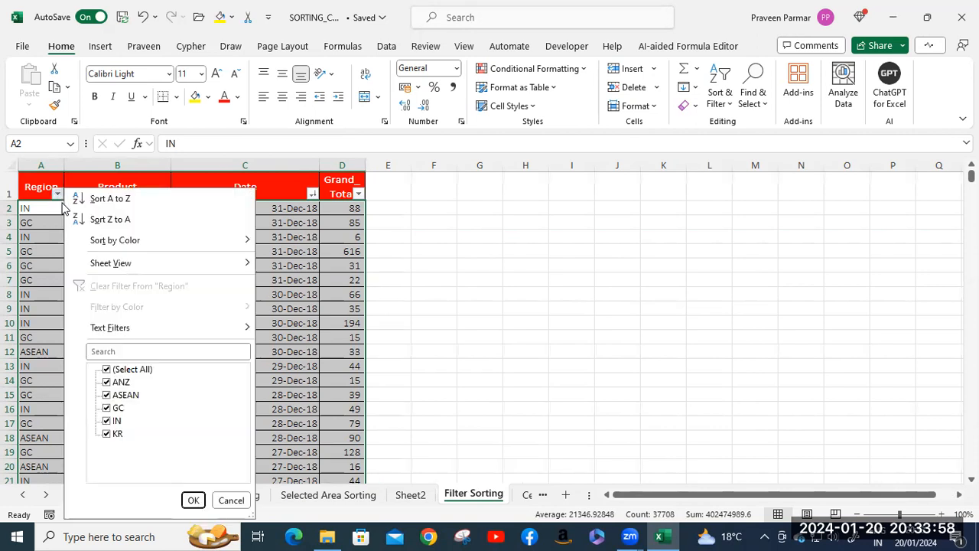
{"action": "mouse_move", "coordinate": [80, 232]}
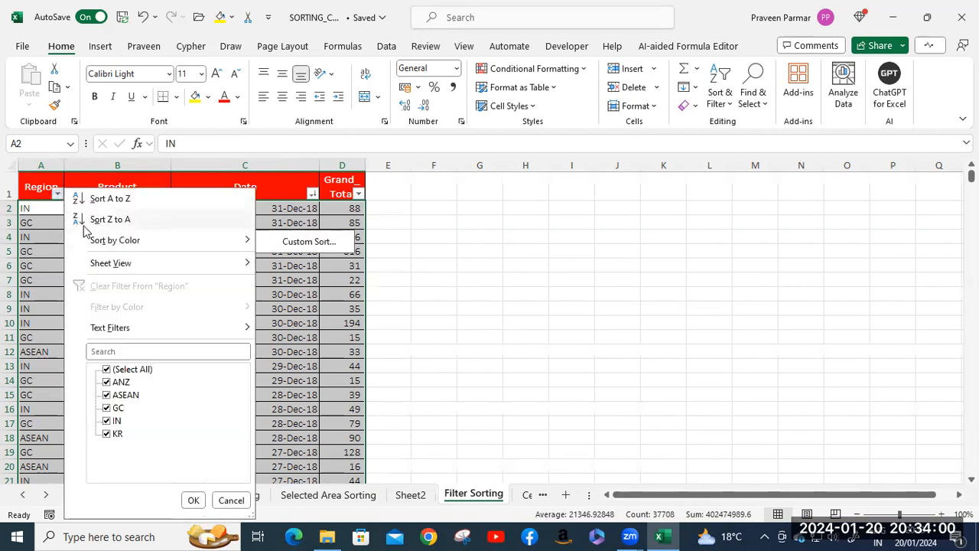
{"action": "left_click", "coordinate": [106, 201]}
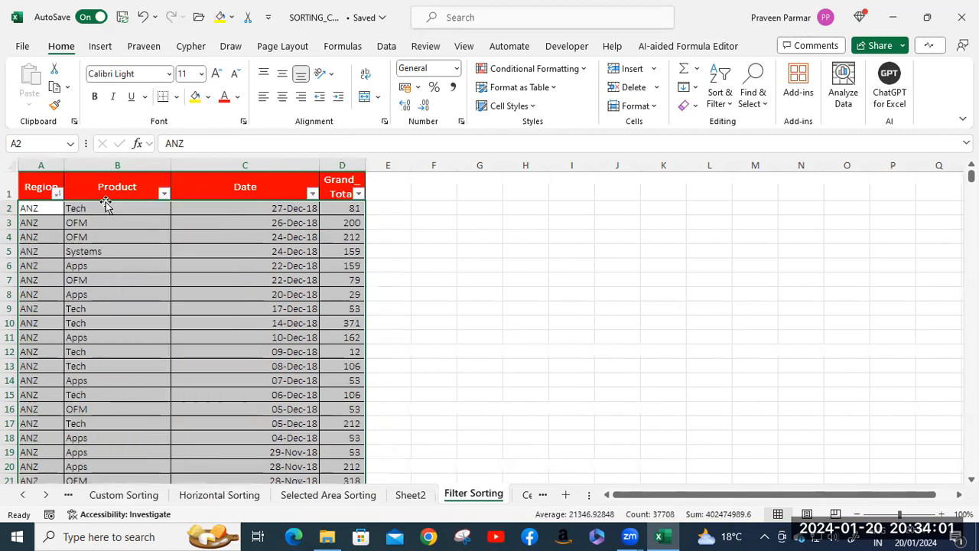
{"action": "left_click", "coordinate": [165, 196]}
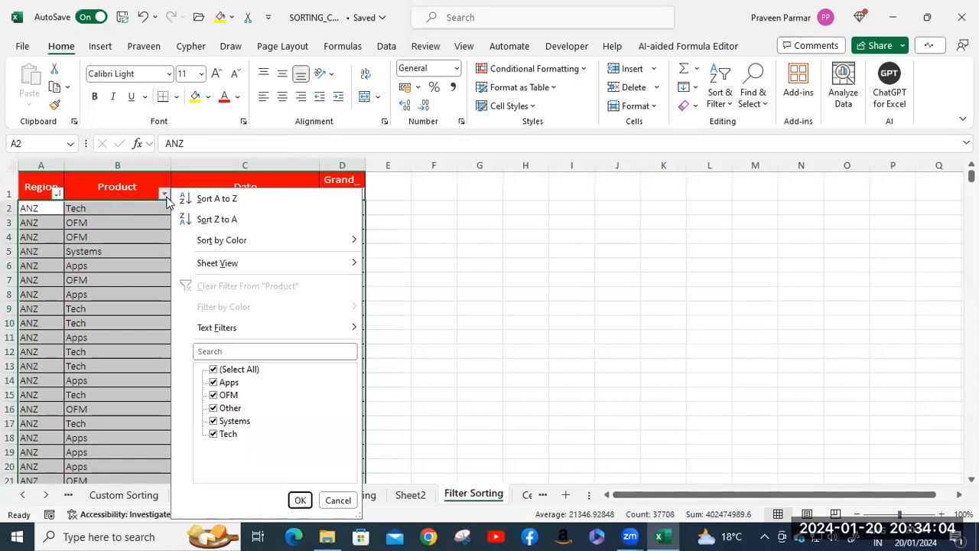
{"action": "left_click", "coordinate": [208, 220]}
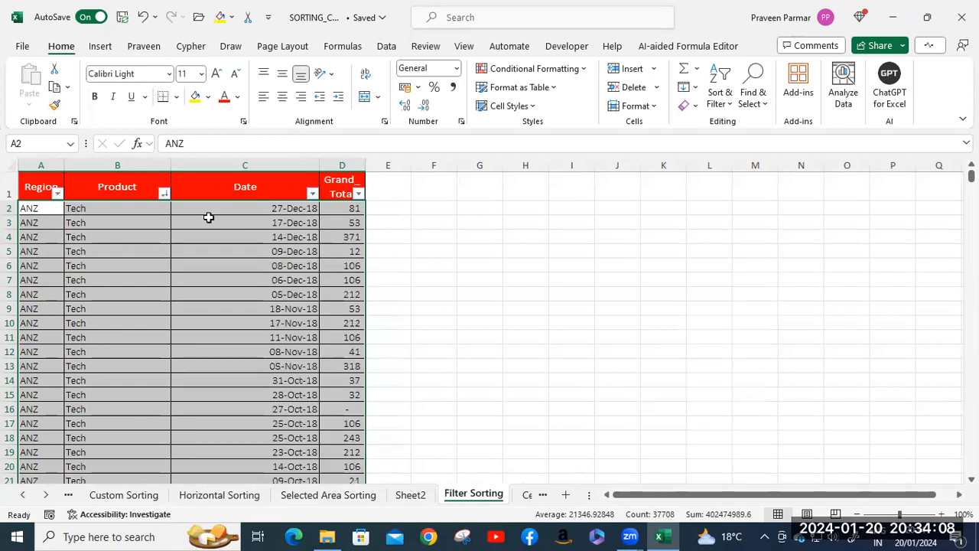
- Look through the Date column's date filter and color sorting options without applying any
{"action": "left_click", "coordinate": [312, 194]}
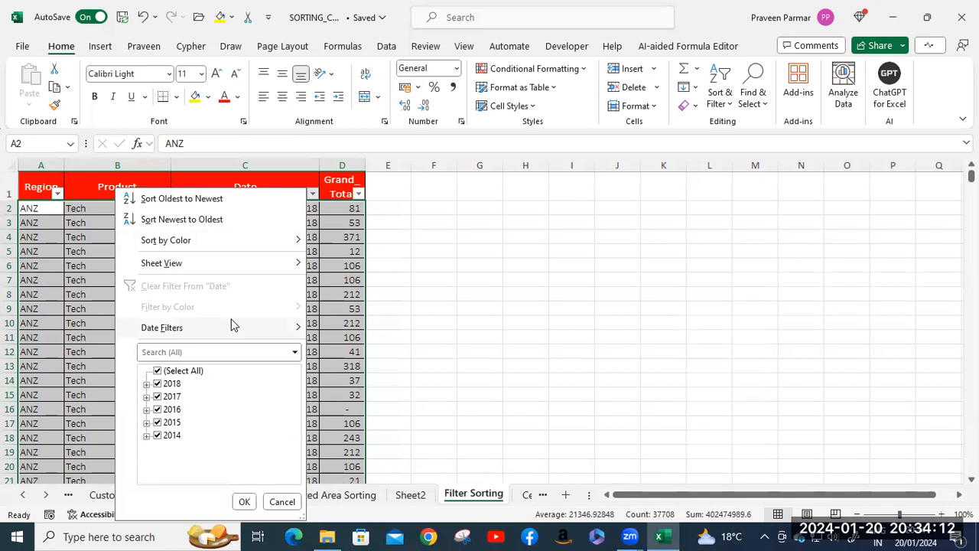
{"action": "mouse_move", "coordinate": [222, 337]}
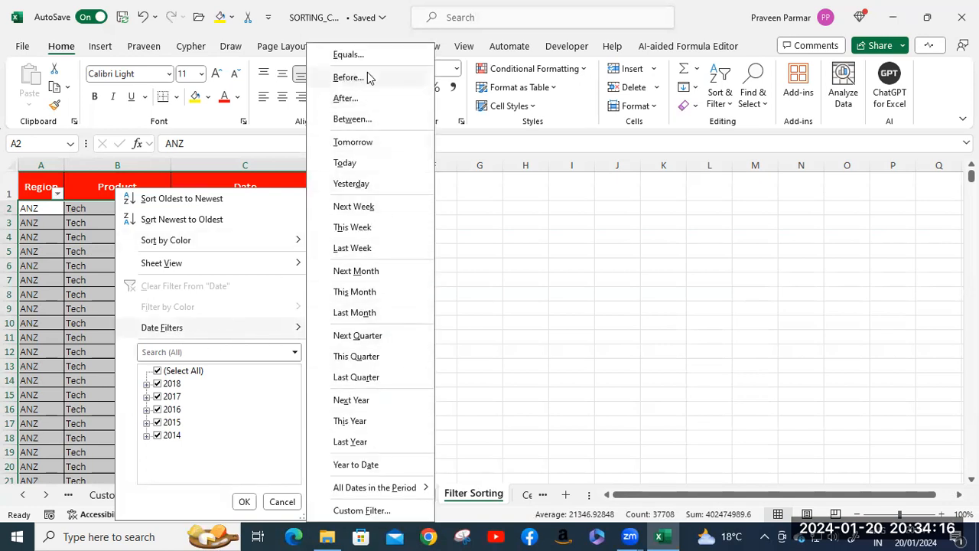
{"action": "mouse_move", "coordinate": [167, 246]}
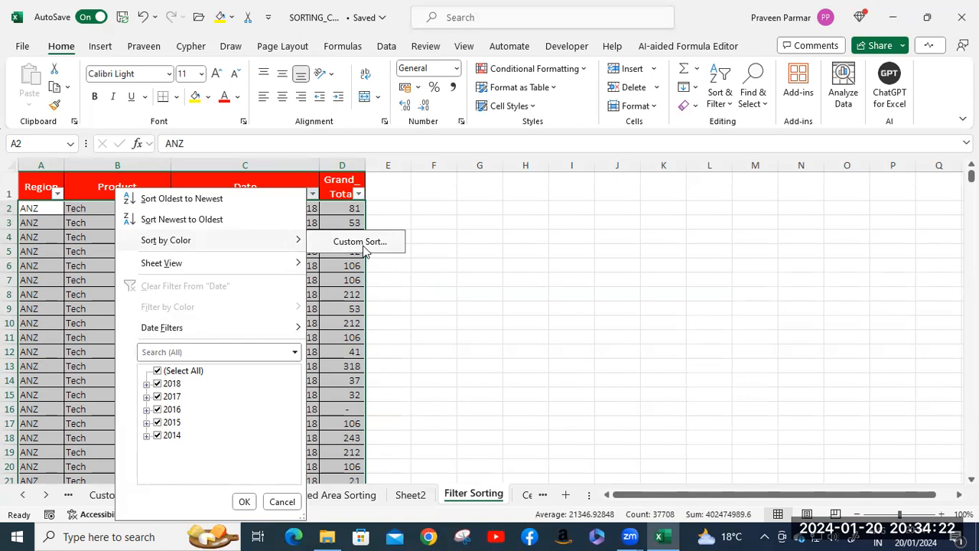
{"action": "left_click", "coordinate": [559, 246]}
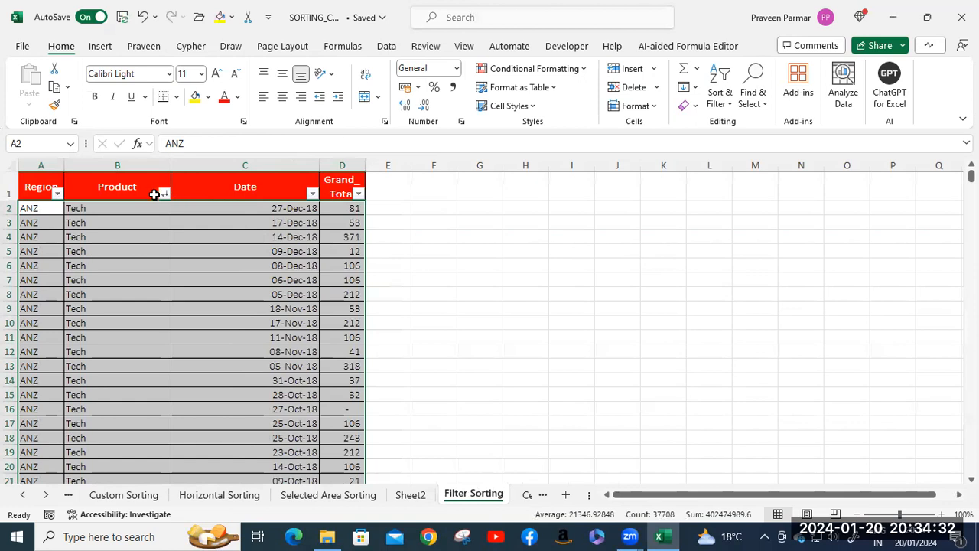
- View the remaining sorting sheets: bold, italic and underline, upper, lower and proper case, and Alternet Sorting
{"action": "left_click", "coordinate": [525, 497]}
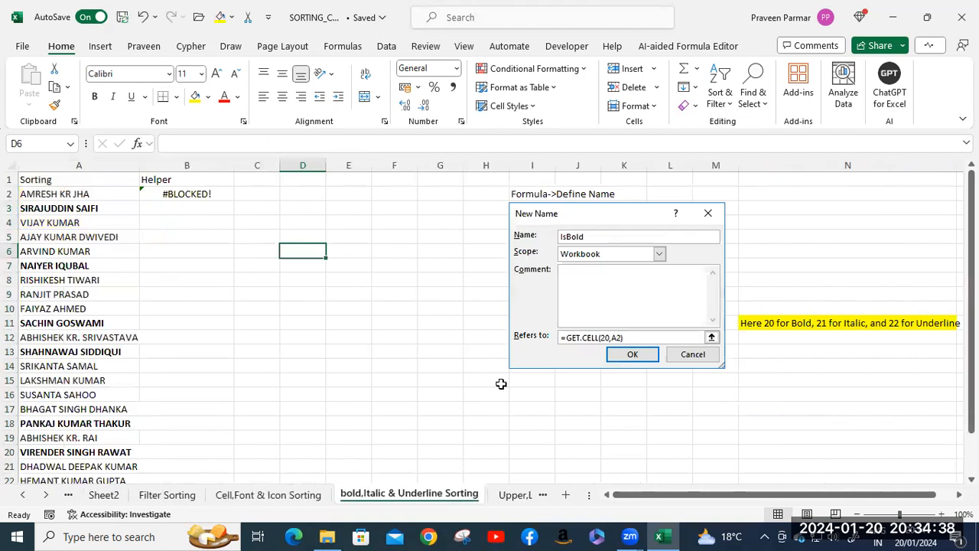
{"action": "left_click", "coordinate": [511, 495]}
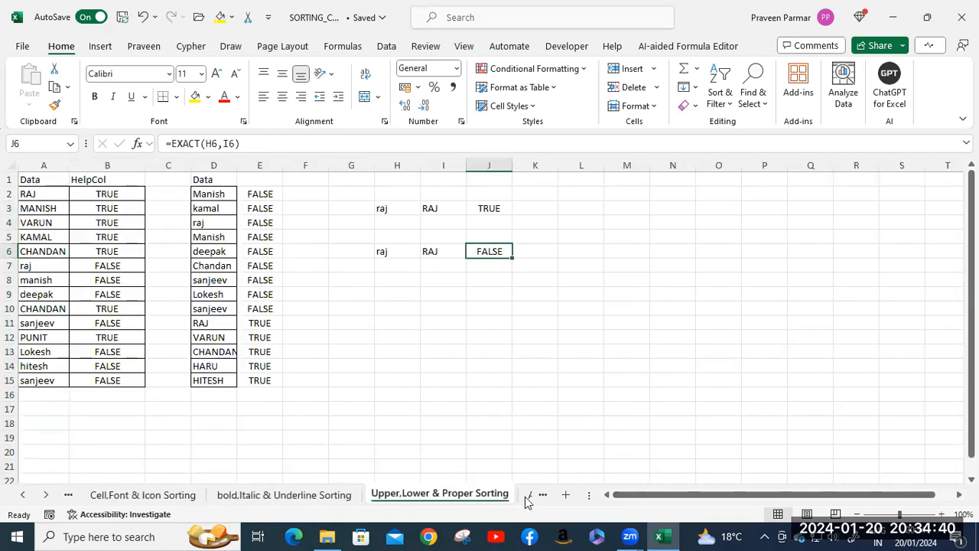
{"action": "left_click", "coordinate": [525, 496]}
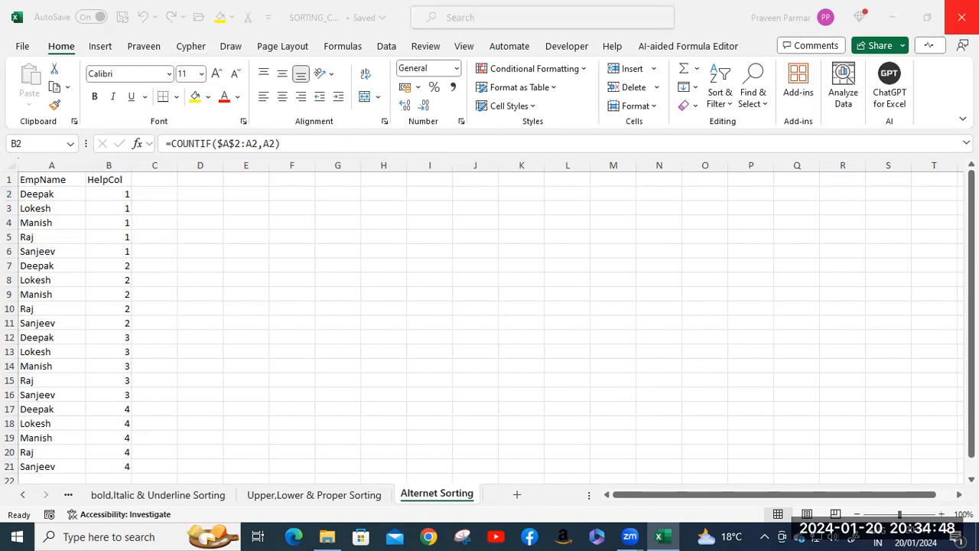
- Close the sorting workbook and open AUTO FILTER_CLASS from the 9. Sorting and Filtering folder, enabling its content as a trusted document
{"action": "left_click", "coordinate": [962, 18]}
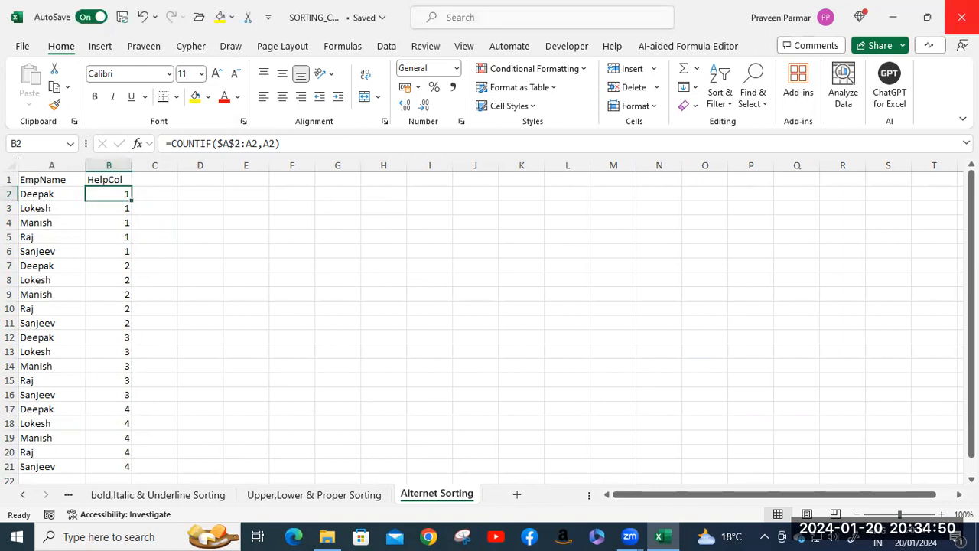
{"action": "left_click", "coordinate": [331, 536]}
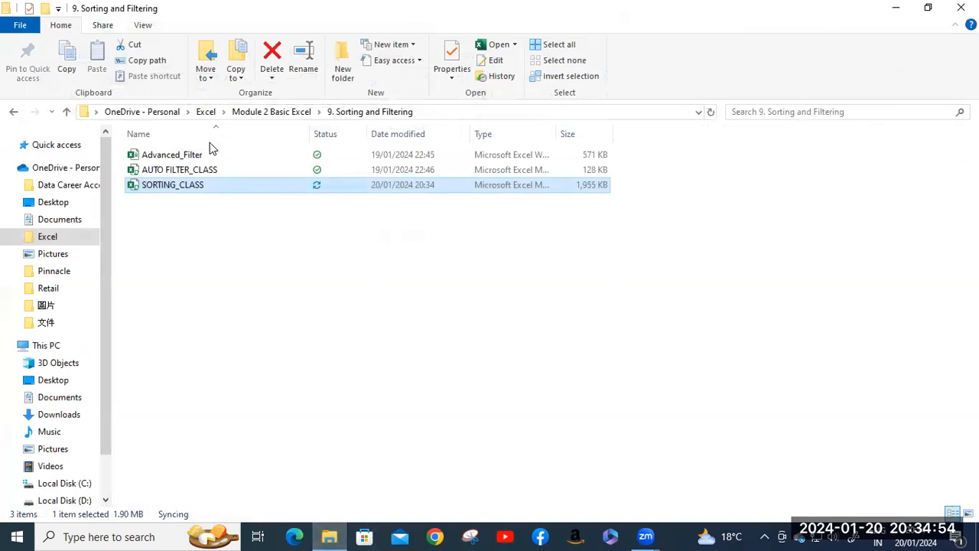
{"action": "left_click", "coordinate": [197, 169]}
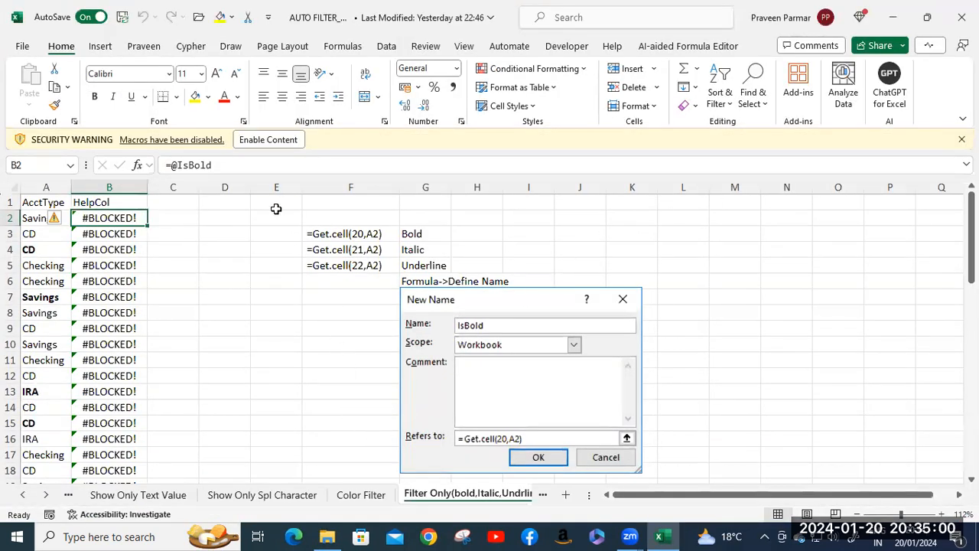
{"action": "left_click", "coordinate": [277, 141]}
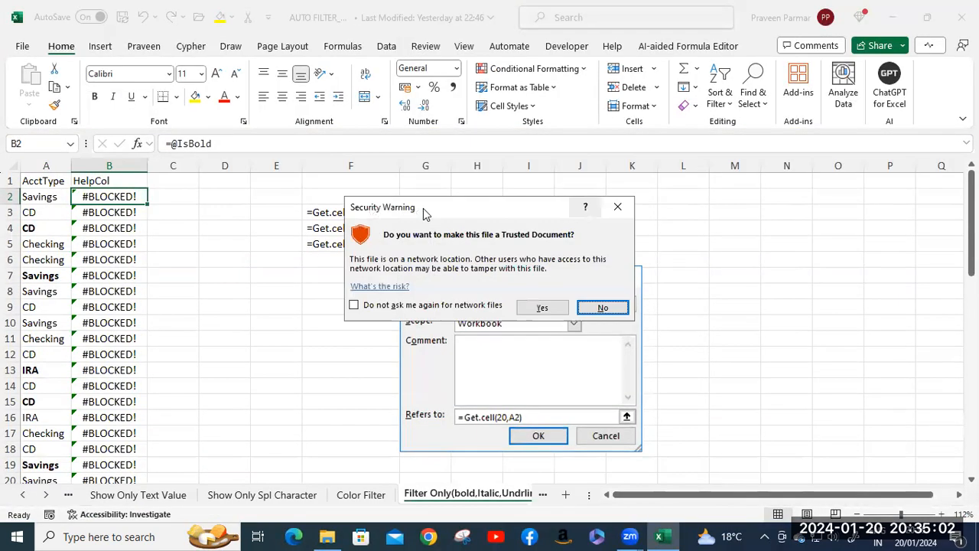
{"action": "left_click", "coordinate": [542, 308]}
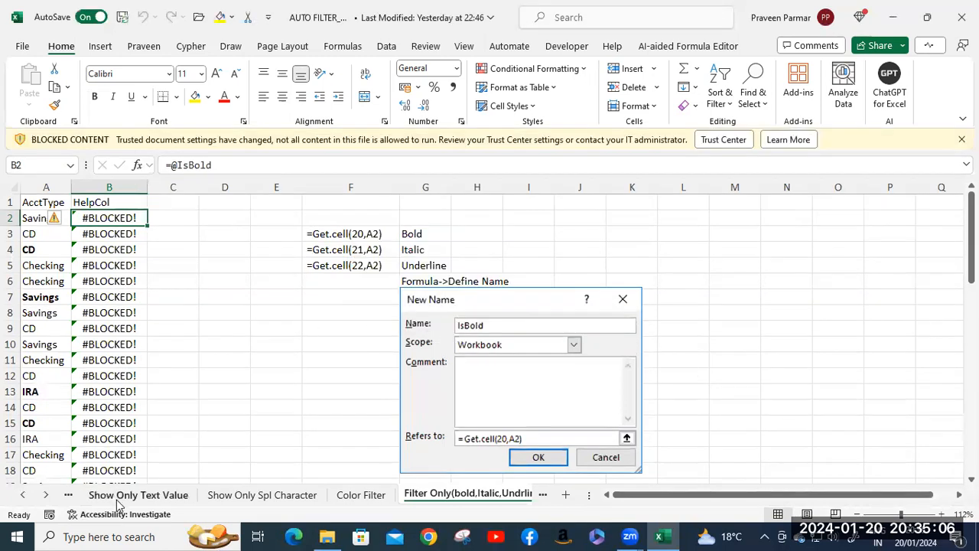
- Go to the workbook's first sheet, SummarySheet, and dismiss the blocked content warning
{"action": "left_click", "coordinate": [117, 499]}
{"action": "left_click", "coordinate": [25, 497]}
{"action": "left_click", "coordinate": [25, 497]}
{"action": "left_click", "coordinate": [24, 496]}
{"action": "left_click", "coordinate": [24, 496]}
{"action": "left_click", "coordinate": [25, 497]}
{"action": "left_click", "coordinate": [104, 495]}
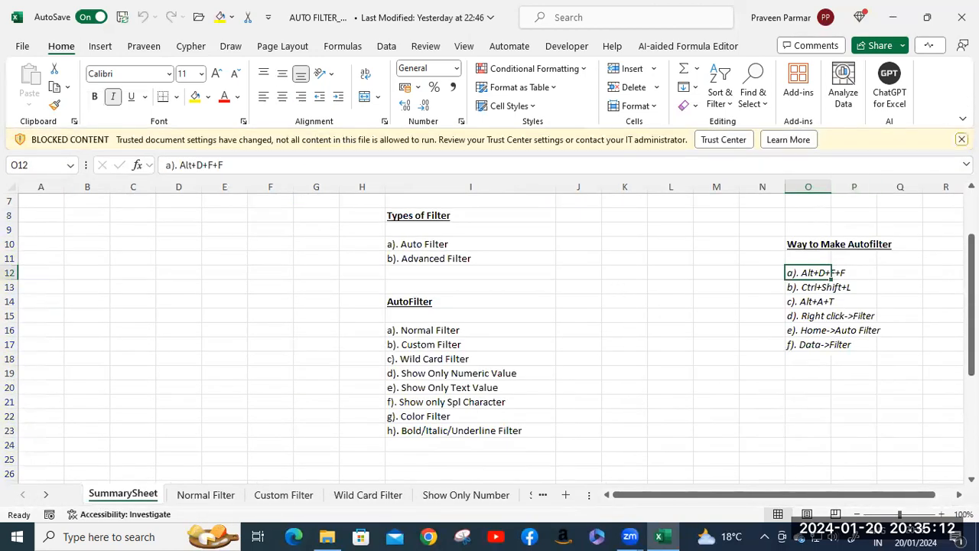
{"action": "left_click", "coordinate": [962, 139]}
- Review SummarySheet's lists of filter types, AutoFilter and Advanced Filter topics, and the ways to make an AutoFilter
{"action": "left_click_drag", "start_coordinate": [781, 495], "coordinate": [802, 496]}
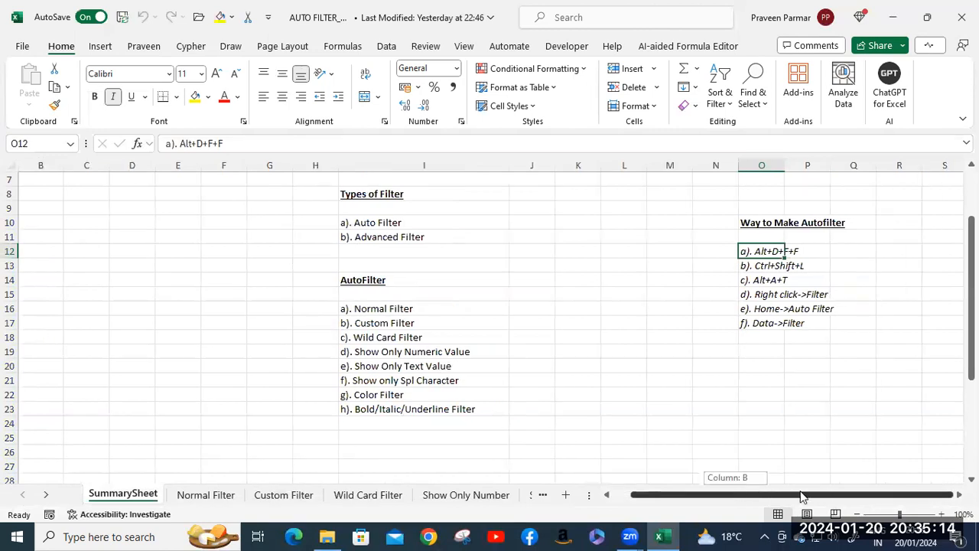
{"action": "scroll", "coordinate": [559, 369], "scroll_direction": "up", "scroll_amount": 2}
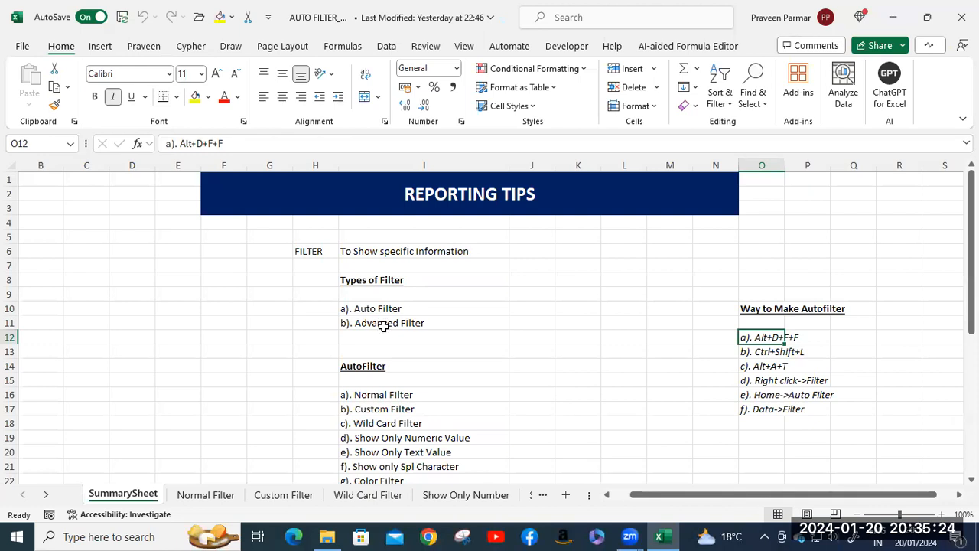
{"action": "scroll", "coordinate": [537, 336], "scroll_direction": "down", "scroll_amount": 3}
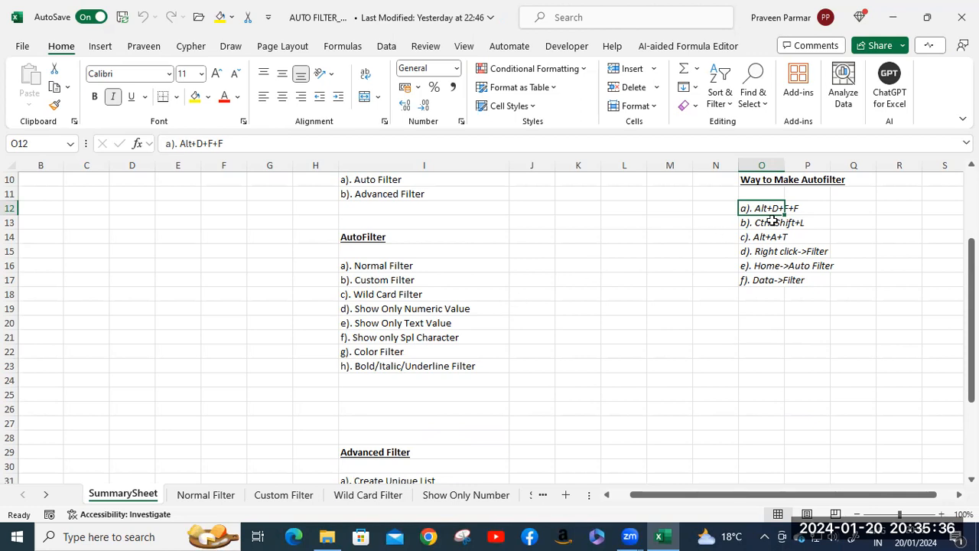
{"action": "left_click", "coordinate": [824, 208]}
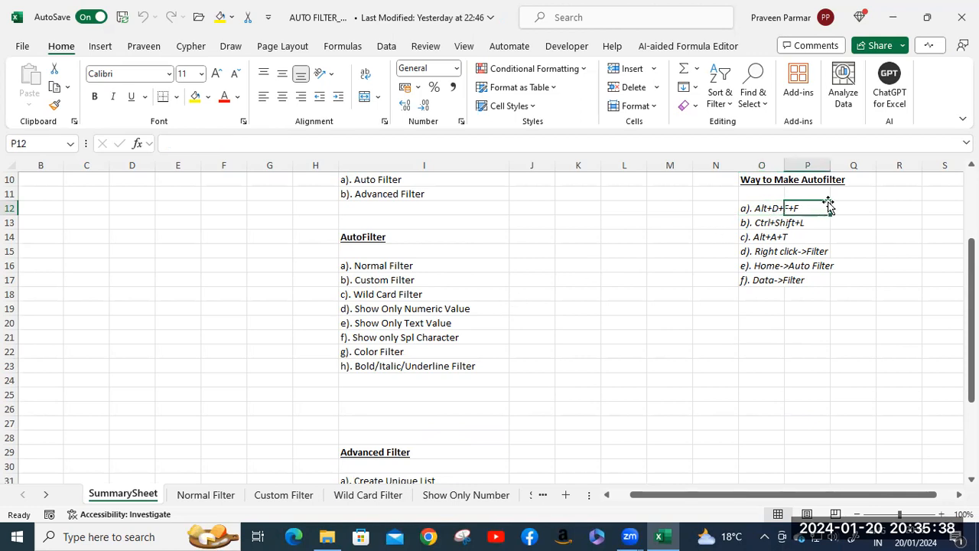
{"action": "left_click", "coordinate": [895, 212]}
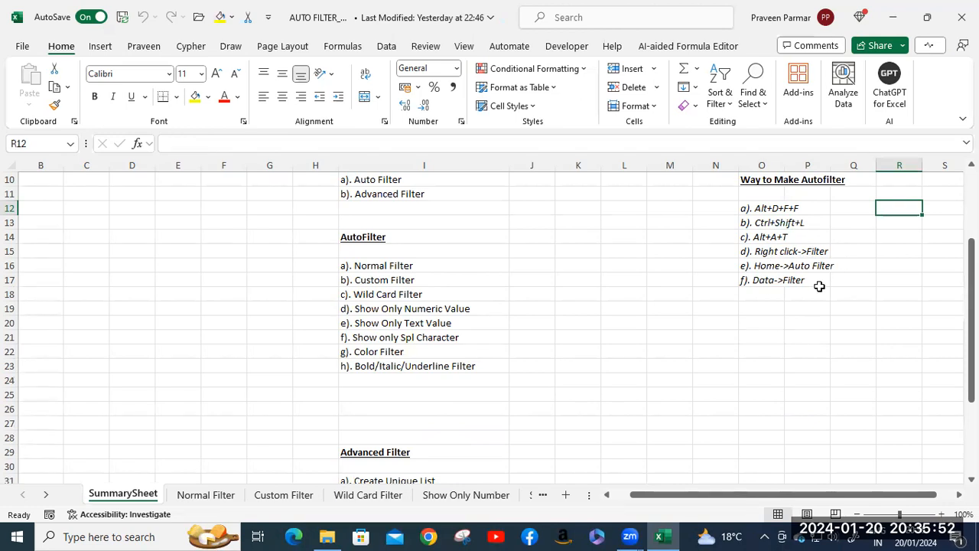
{"action": "scroll", "coordinate": [503, 365], "scroll_direction": "down", "scroll_amount": 4}
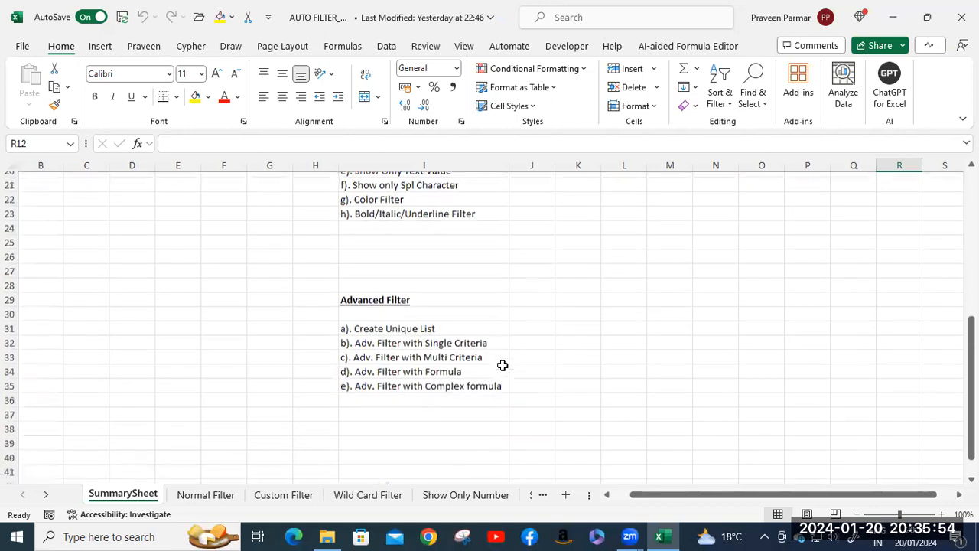
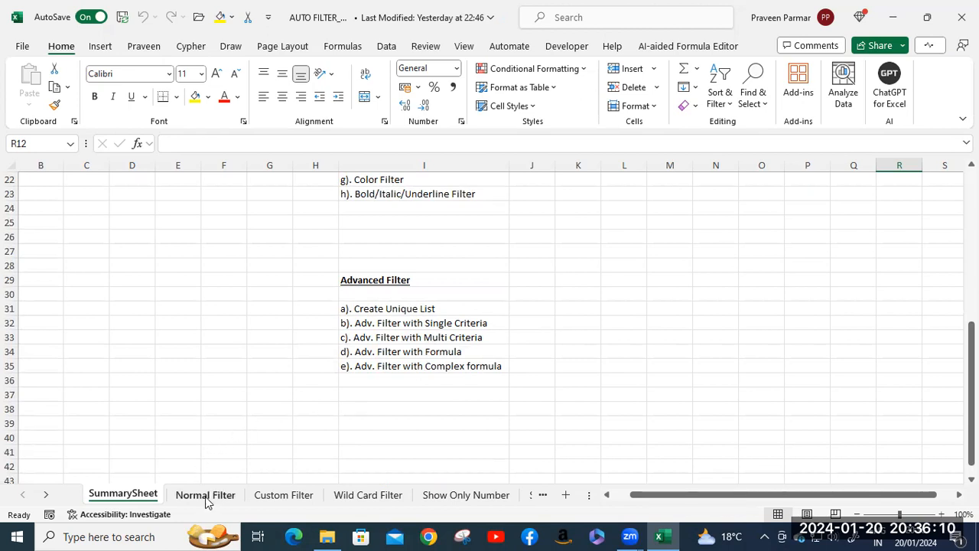
{"action": "scroll", "coordinate": [429, 425], "scroll_direction": "down", "scroll_amount": 1}
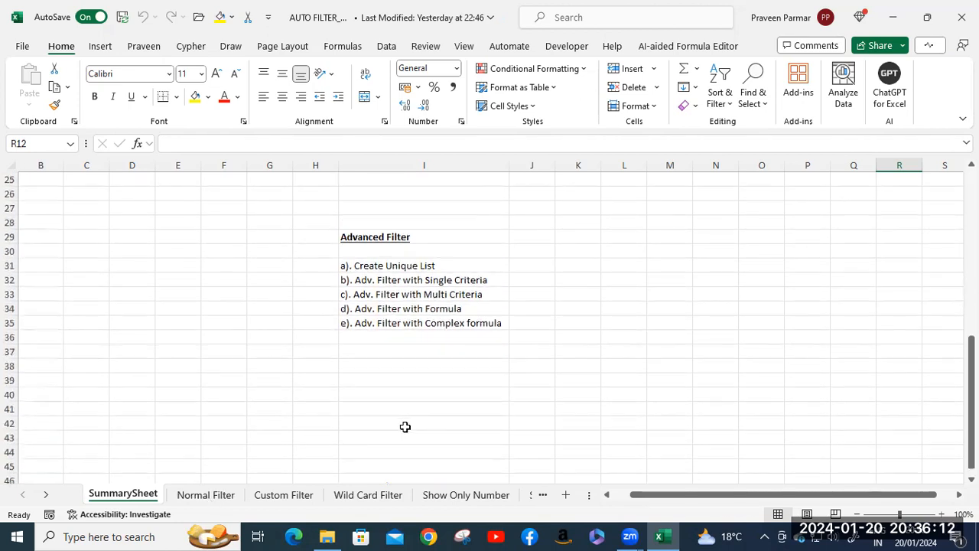
- Go to the Normal Filter sheet, view the note on automatic filter updating, and dismiss the blocked content warning
{"action": "left_click", "coordinate": [210, 497]}
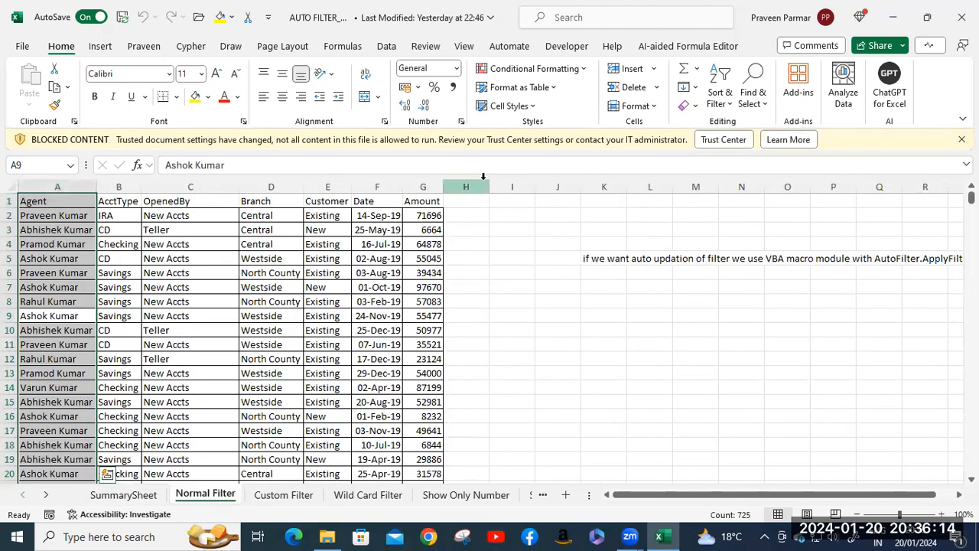
{"action": "left_click_drag", "start_coordinate": [670, 494], "coordinate": [707, 493]}
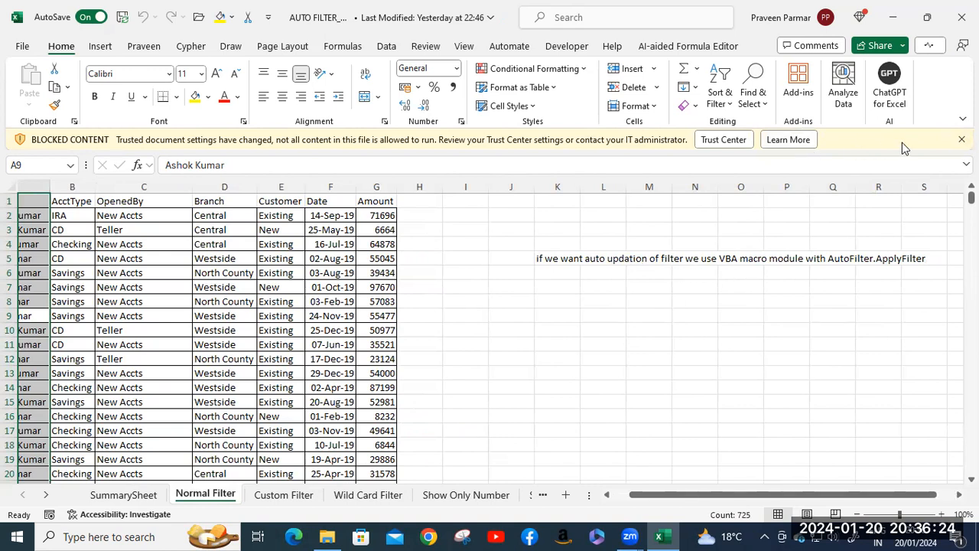
{"action": "left_click", "coordinate": [962, 139]}
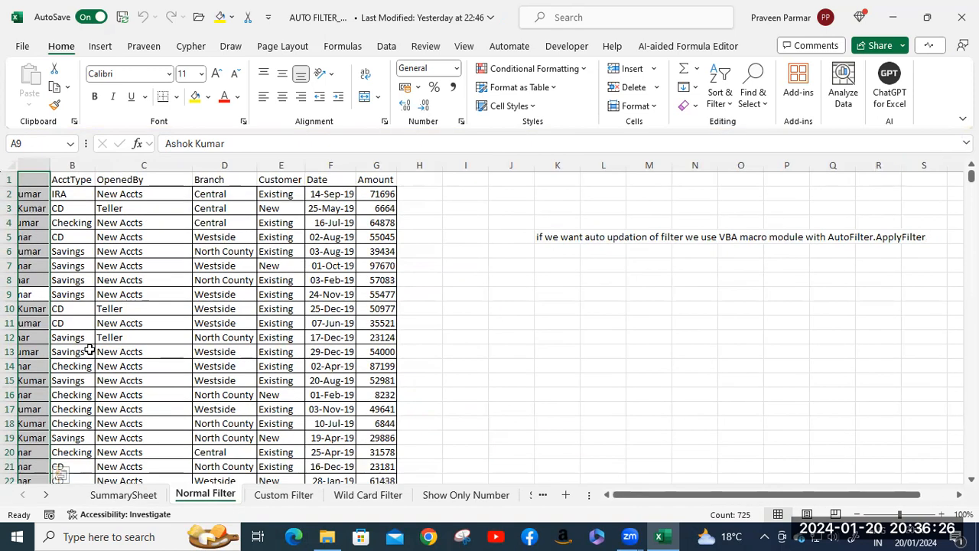
{"action": "left_click_drag", "start_coordinate": [651, 496], "coordinate": [593, 494]}
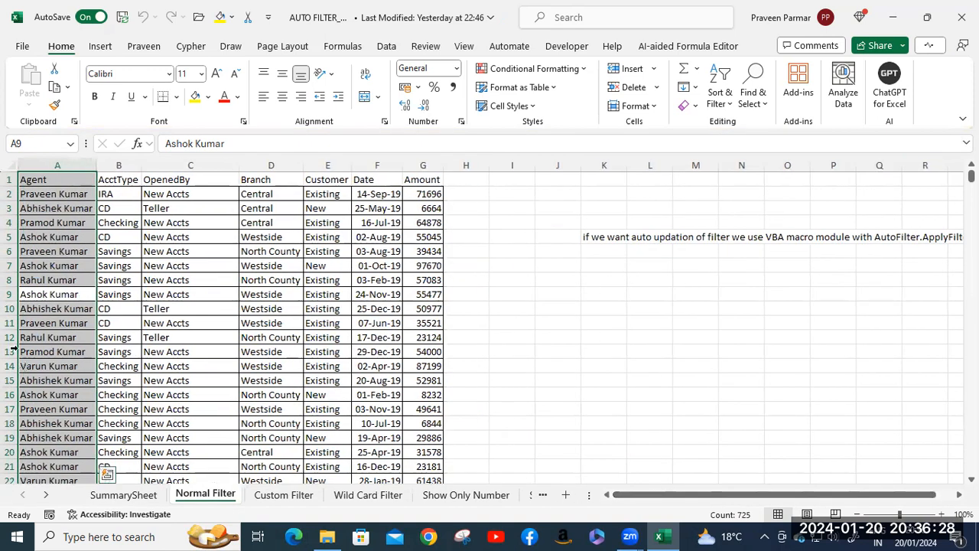
{"action": "left_click", "coordinate": [66, 198]}
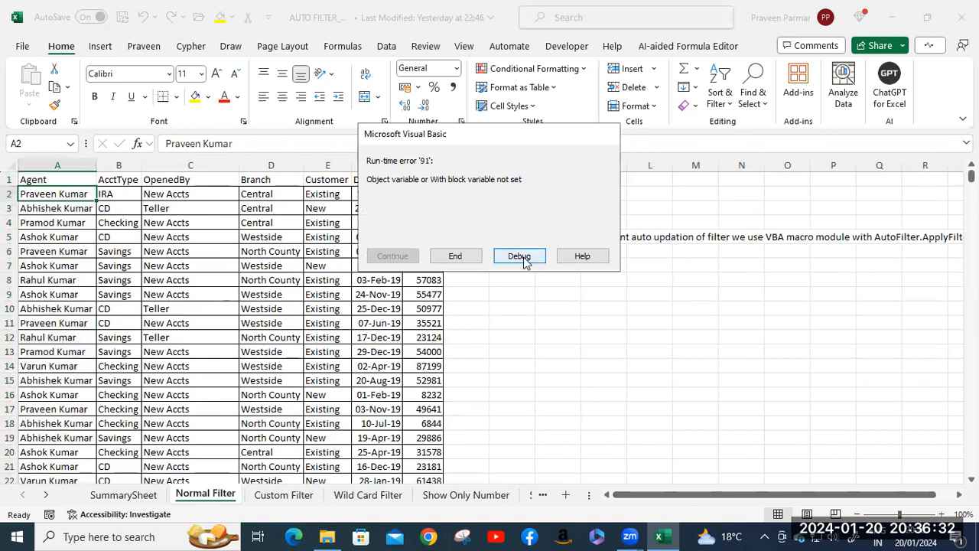
{"action": "left_click", "coordinate": [455, 256]}
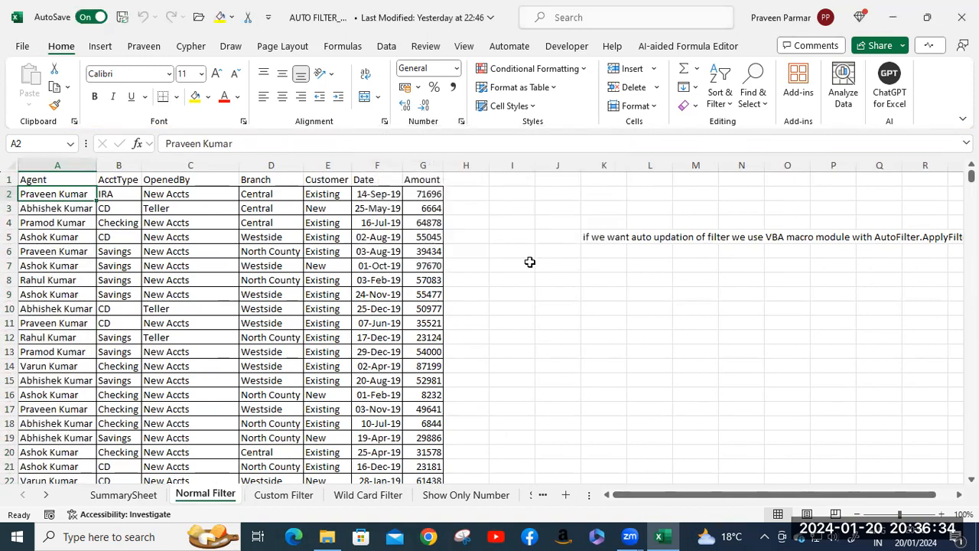
{"action": "left_click", "coordinate": [529, 262]}
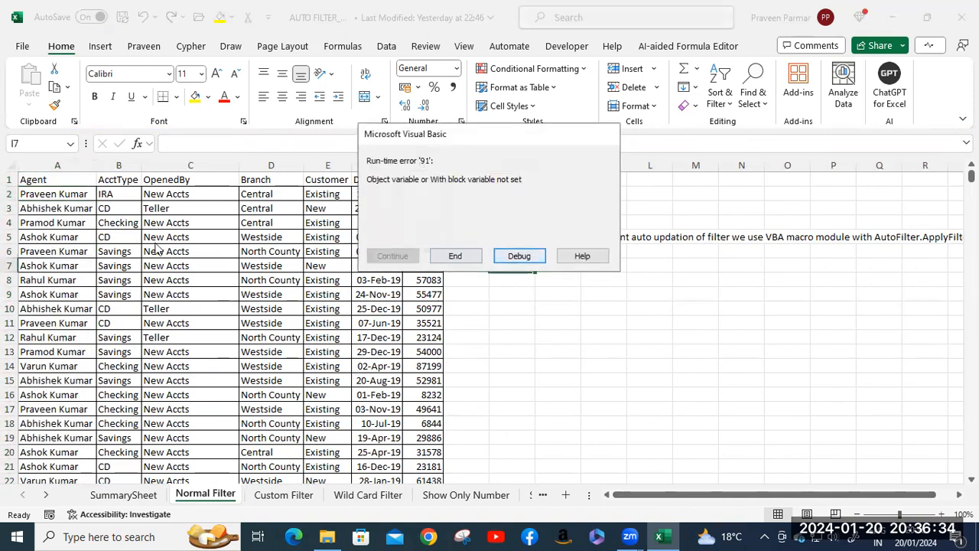
{"action": "left_click", "coordinate": [464, 254]}
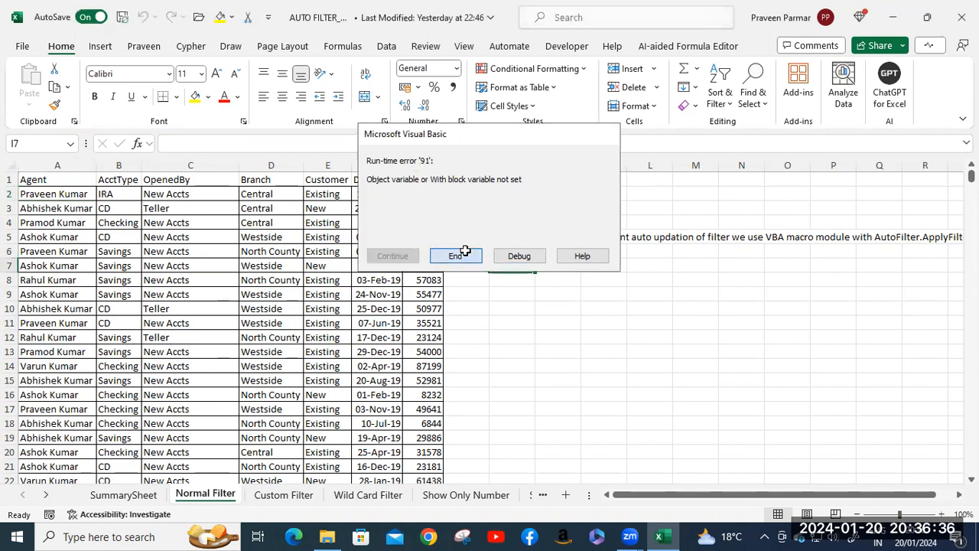
- Select the header cells from Agent to Amount in row 1, ending the macro when its run-time error interrupts
{"action": "left_click", "coordinate": [50, 181]}
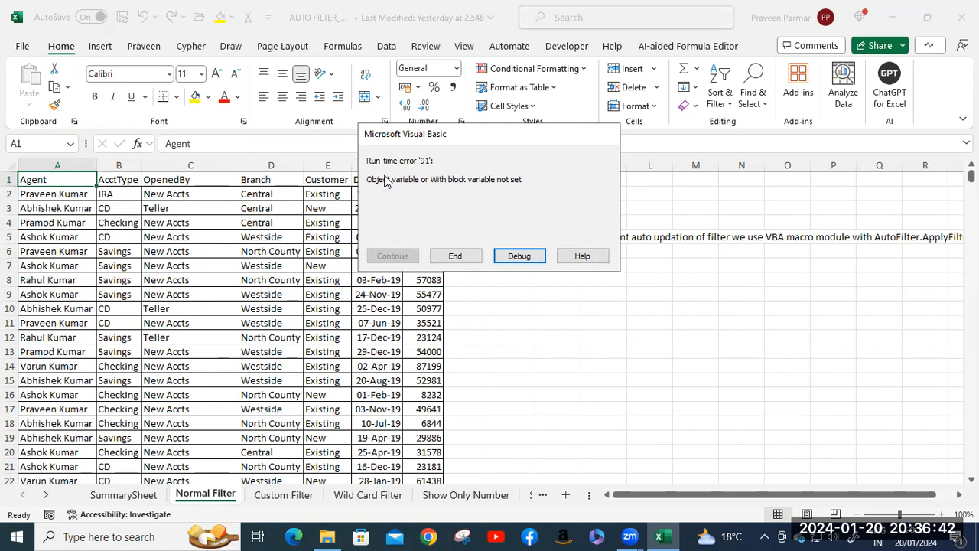
{"action": "left_click", "coordinate": [463, 257]}
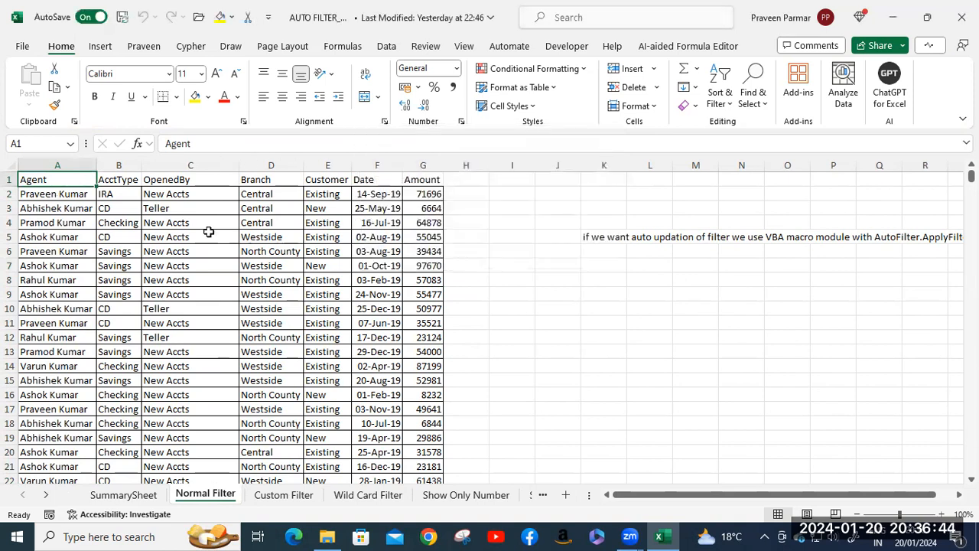
{"action": "left_click", "coordinate": [419, 179], "text": "shift"}
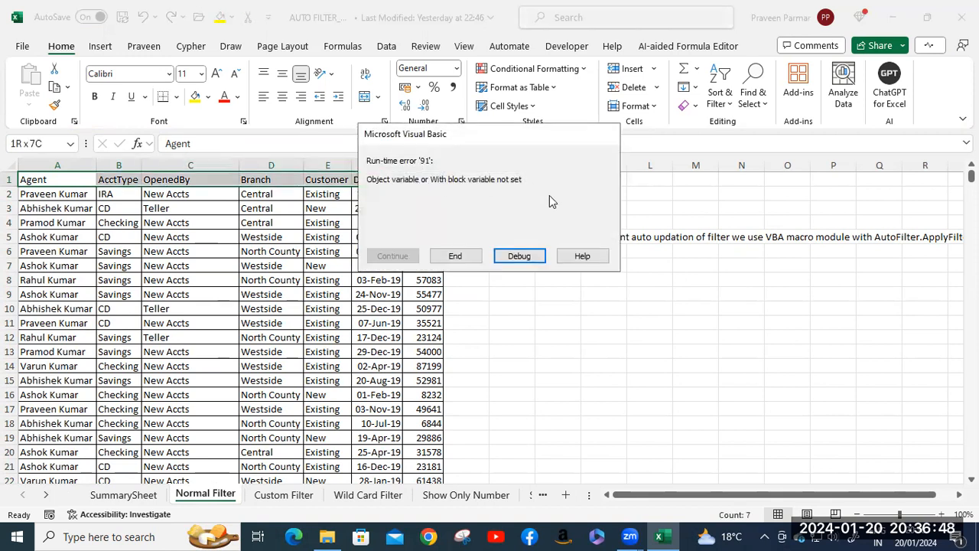
- Debug the run-time error to inspect the Normal Filter sheet's SelectionChange code, and close the VBA editor, stopping the debugger
{"action": "left_click", "coordinate": [519, 256]}
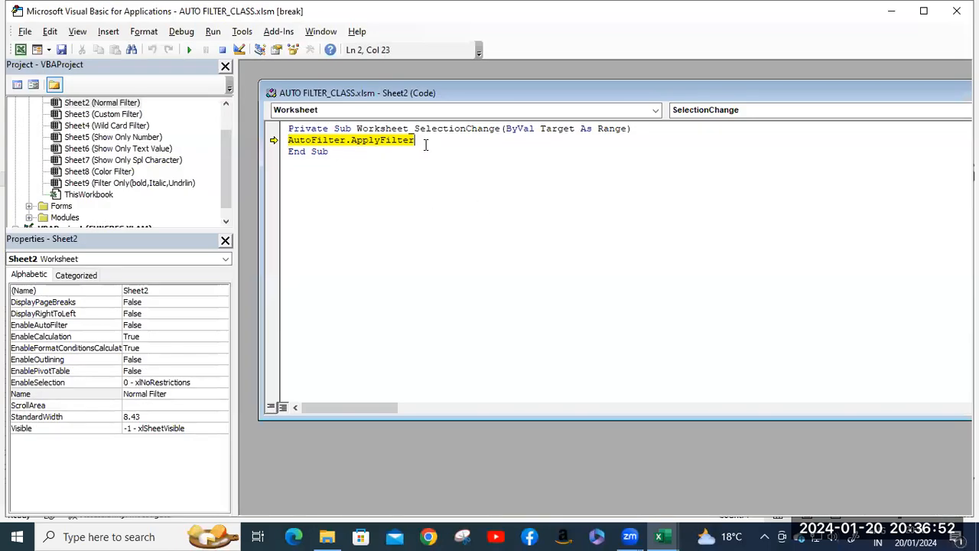
{"action": "left_click_drag", "start_coordinate": [646, 97], "coordinate": [440, 137]}
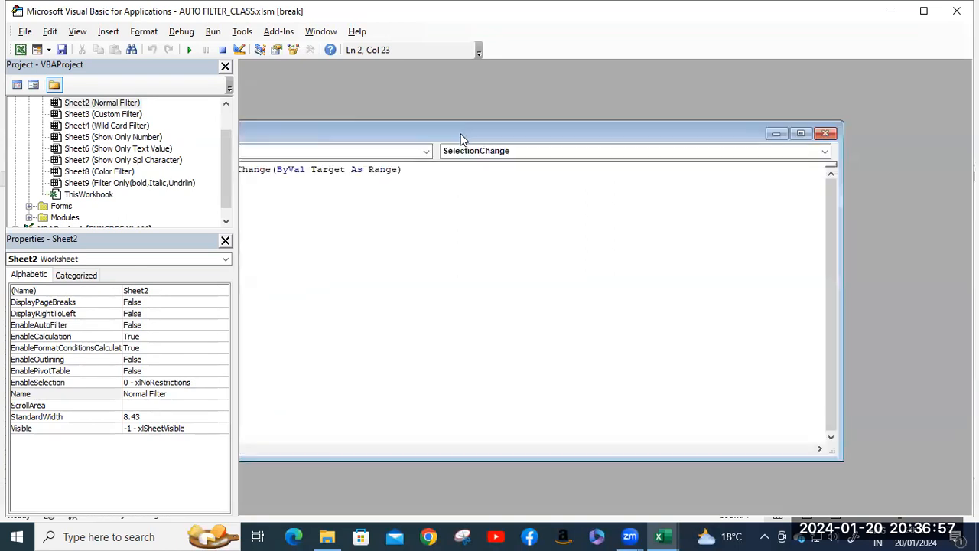
{"action": "left_click", "coordinate": [824, 135]}
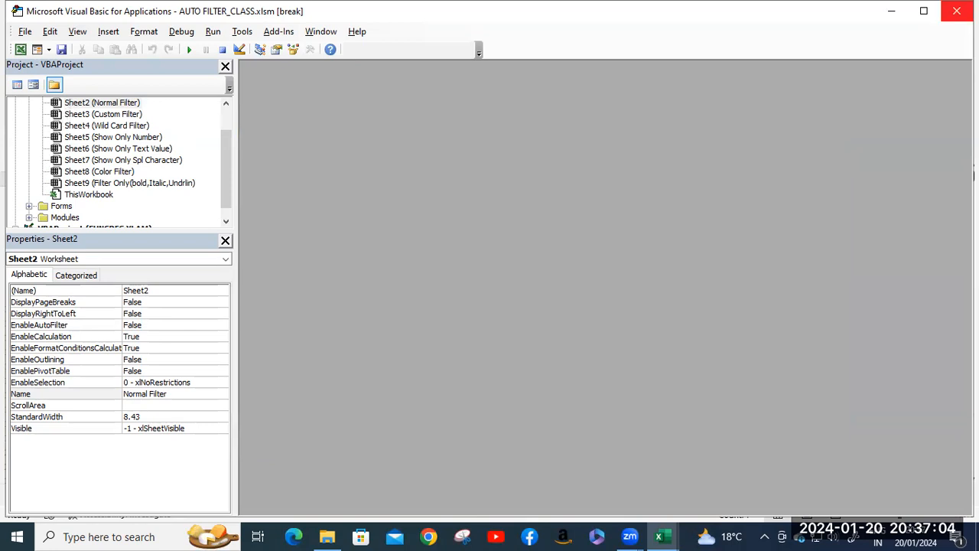
{"action": "left_click", "coordinate": [956, 11]}
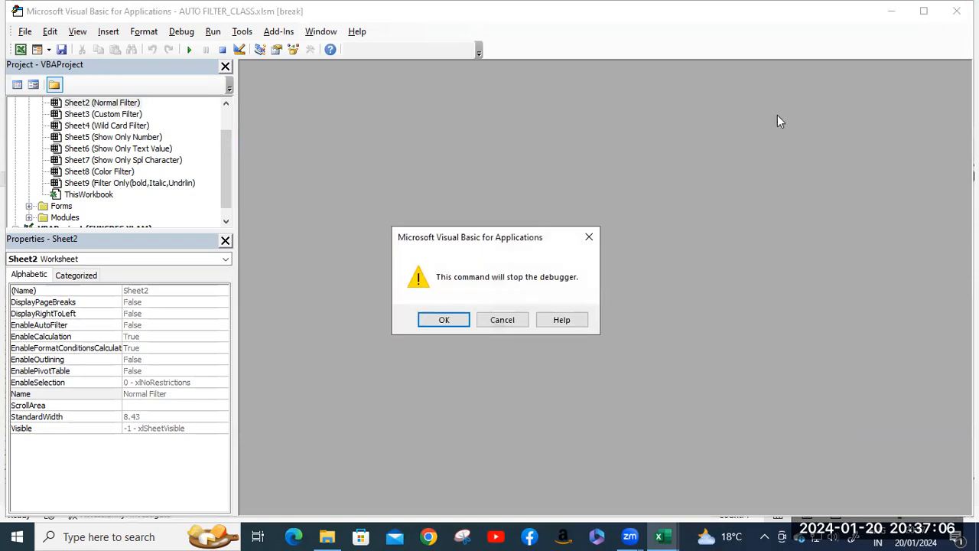
{"action": "left_click", "coordinate": [444, 320]}
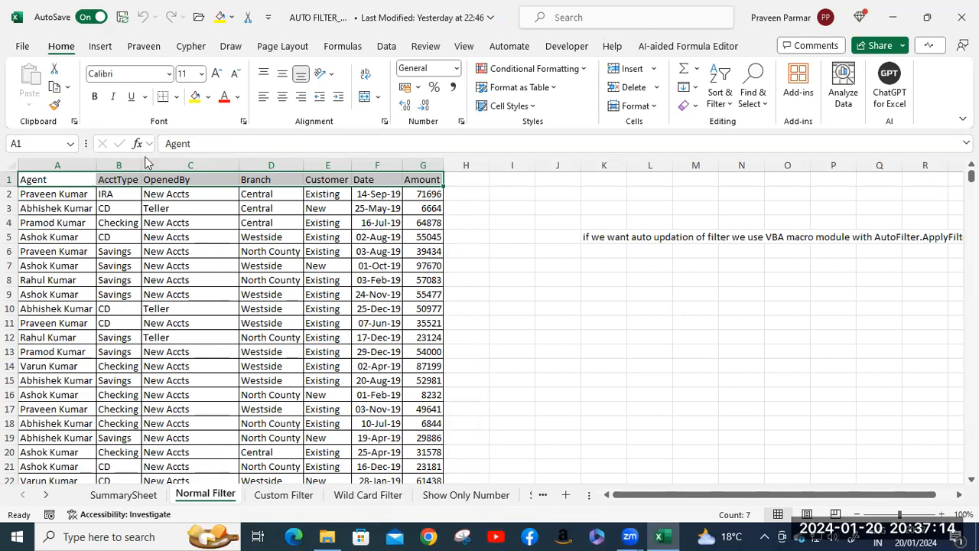
- Add an AutoFilter to the selected header row and show only the second and fourth agents listed in the Agent column
{"action": "left_click", "coordinate": [386, 46]}
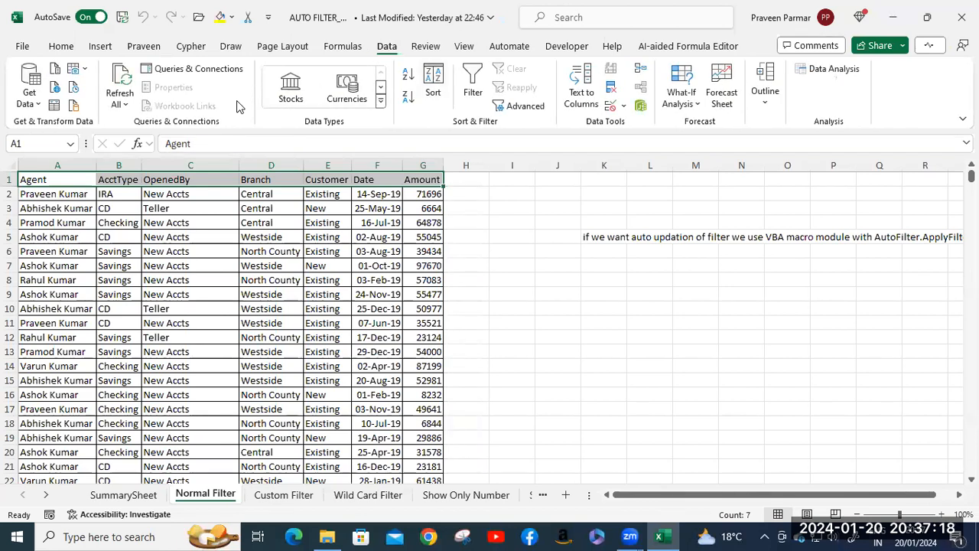
{"action": "left_click", "coordinate": [474, 82]}
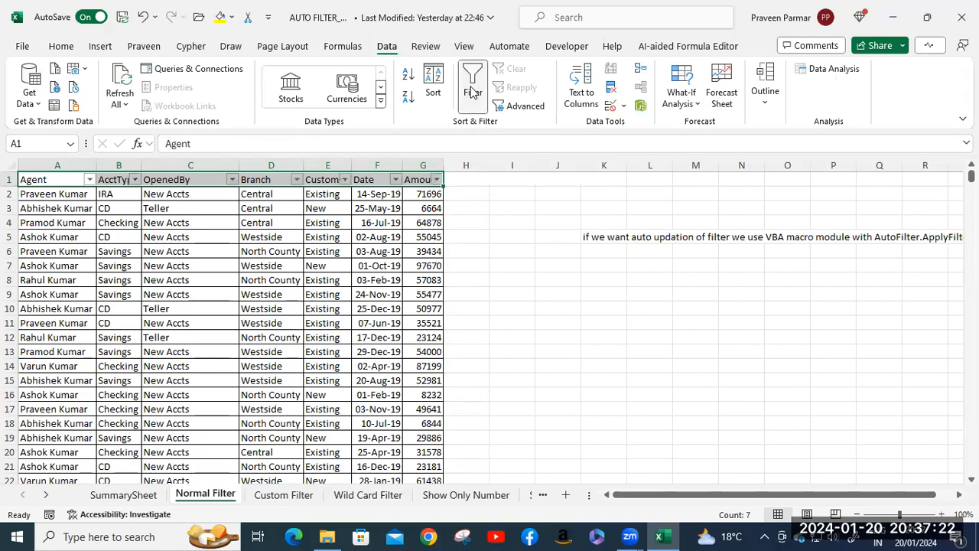
{"action": "left_click", "coordinate": [89, 182]}
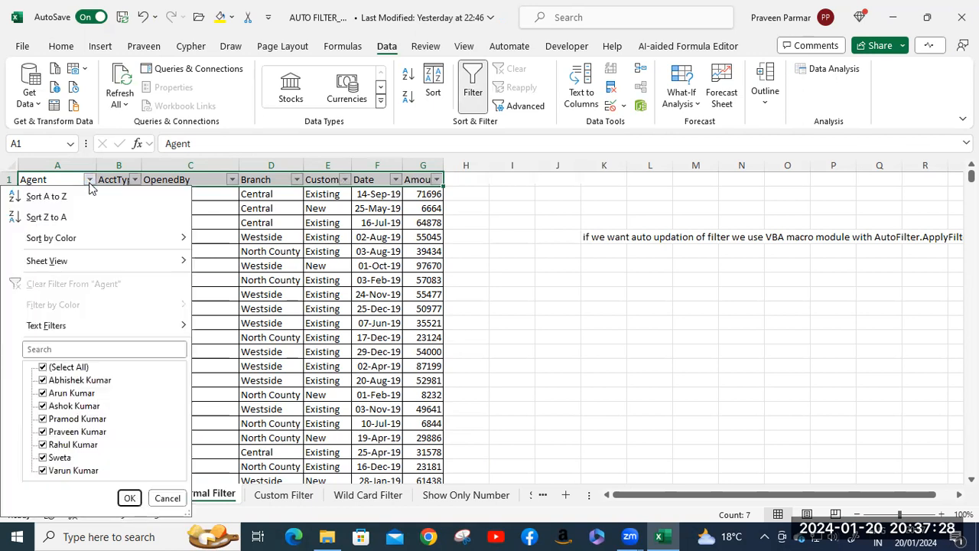
{"action": "left_click", "coordinate": [43, 367]}
{"action": "left_click", "coordinate": [44, 419]}
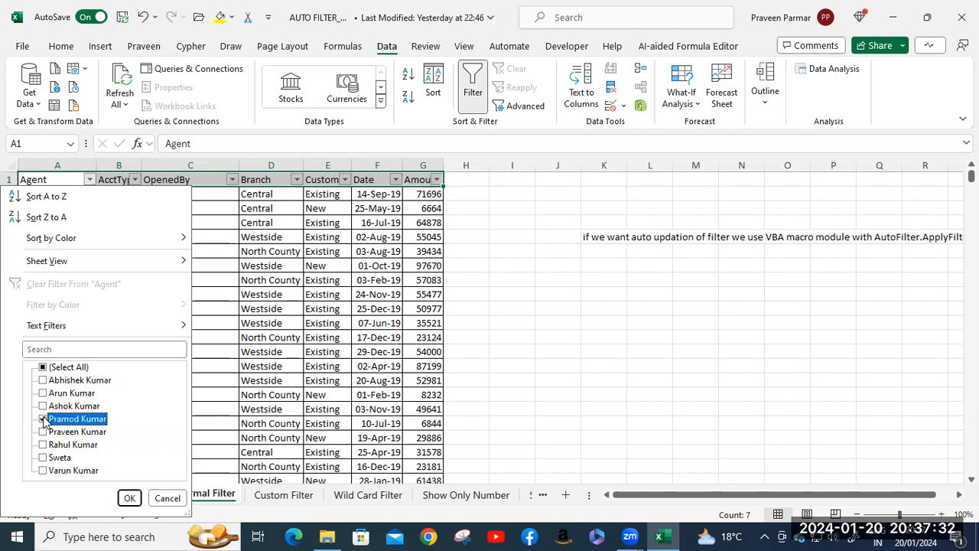
{"action": "left_click", "coordinate": [43, 393]}
{"action": "left_click", "coordinate": [129, 498]}
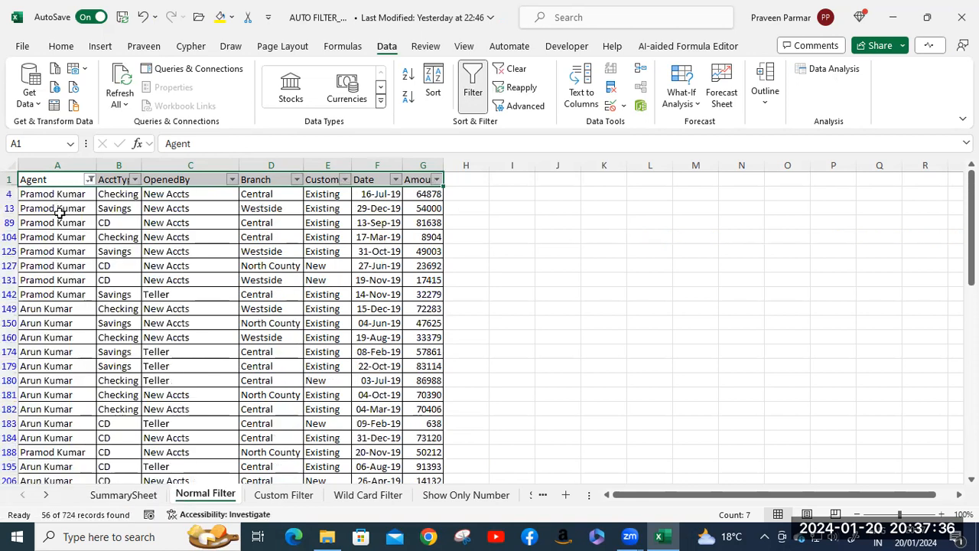
- Review the rows of the two filtered agents and filter the AcctType column to Savings only
{"action": "scroll", "coordinate": [65, 409], "scroll_direction": "down", "scroll_amount": 1}
{"action": "scroll", "coordinate": [64, 410], "scroll_direction": "down", "scroll_amount": 3}
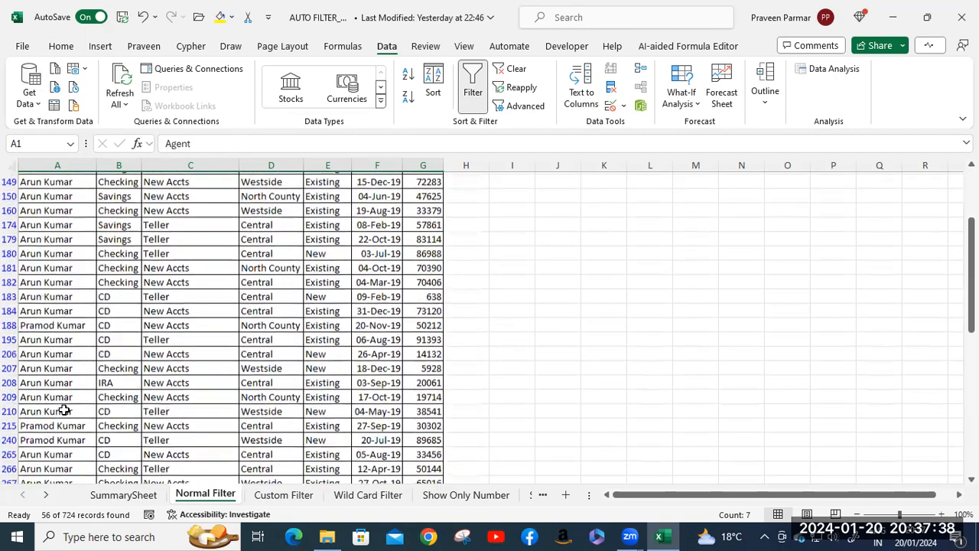
{"action": "scroll", "coordinate": [64, 409], "scroll_direction": "up", "scroll_amount": 2}
{"action": "scroll", "coordinate": [65, 410], "scroll_direction": "up", "scroll_amount": 3}
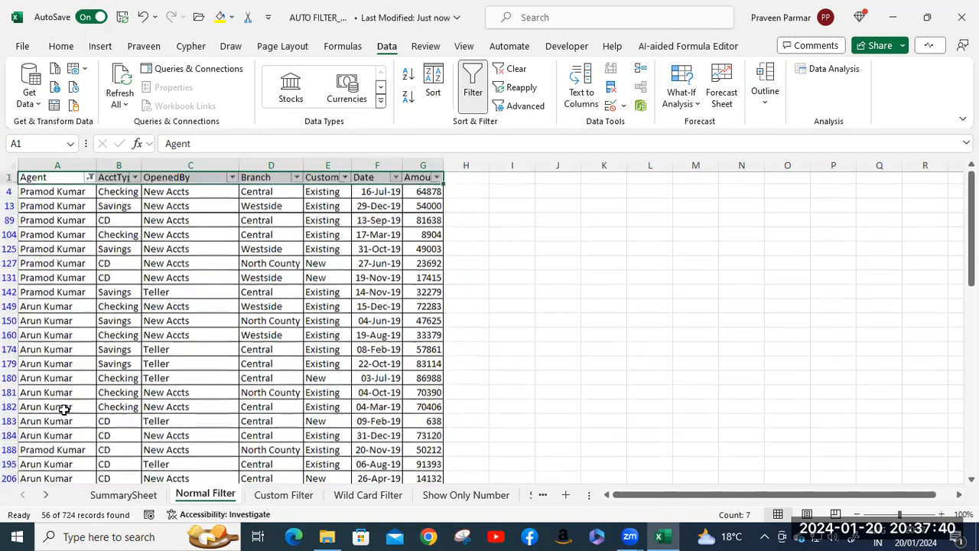
{"action": "left_click", "coordinate": [134, 180]}
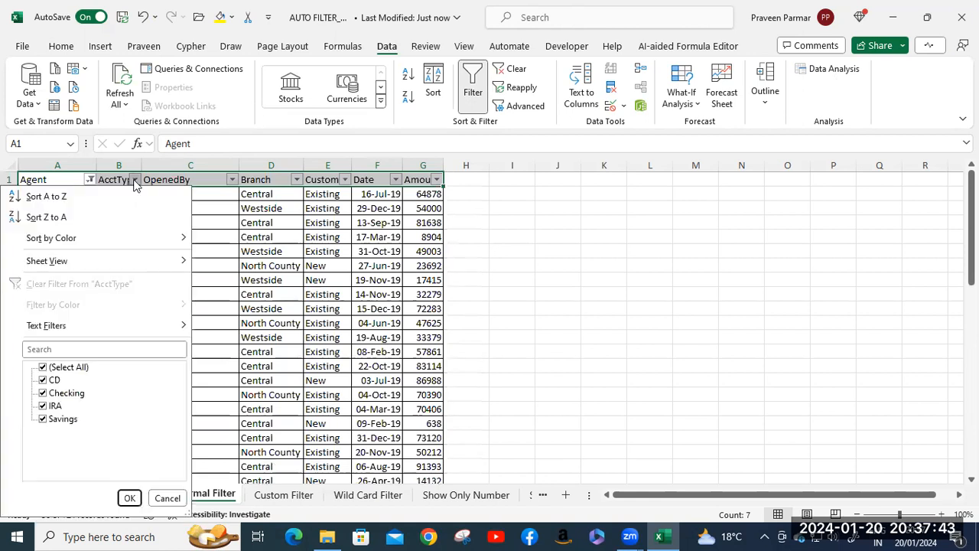
{"action": "left_click", "coordinate": [43, 368]}
{"action": "left_click", "coordinate": [44, 419]}
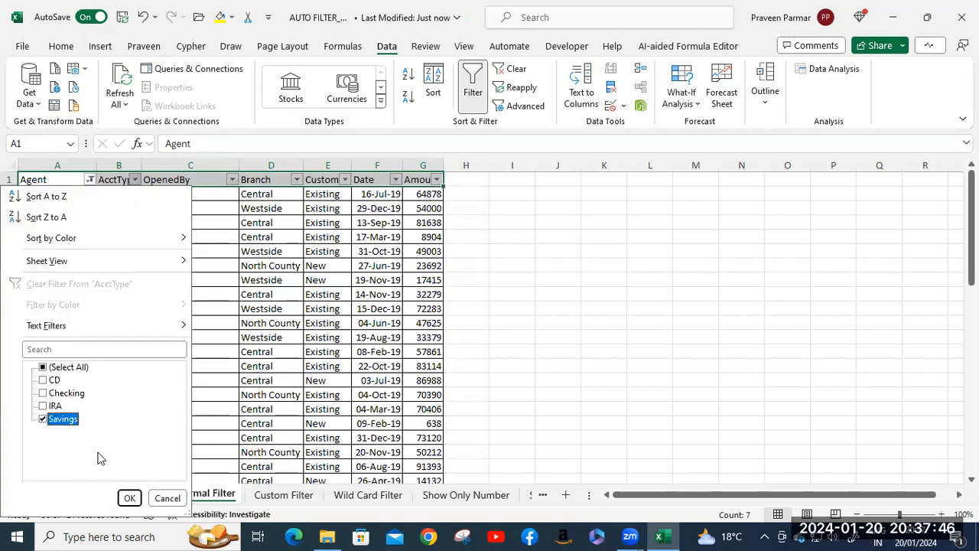
{"action": "left_click", "coordinate": [128, 498]}
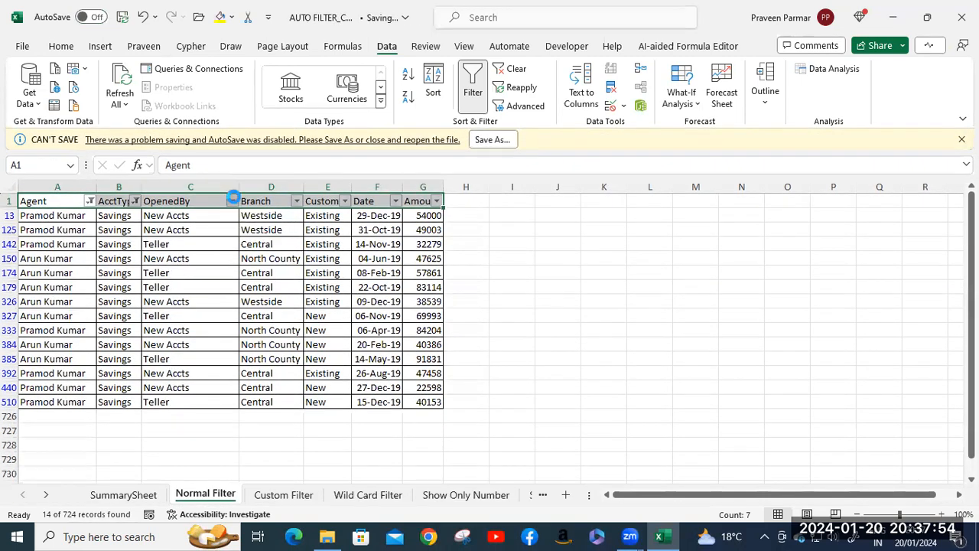
- Filter the OpenedBy column to New Accts by excluding Teller
{"action": "left_click", "coordinate": [233, 200]}
{"action": "left_click", "coordinate": [77, 398]}
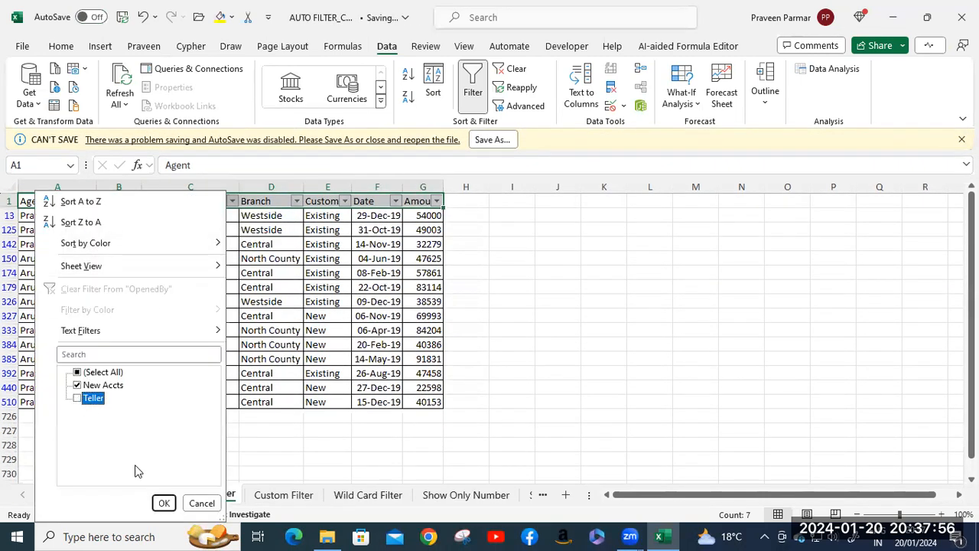
{"action": "left_click", "coordinate": [163, 503]}
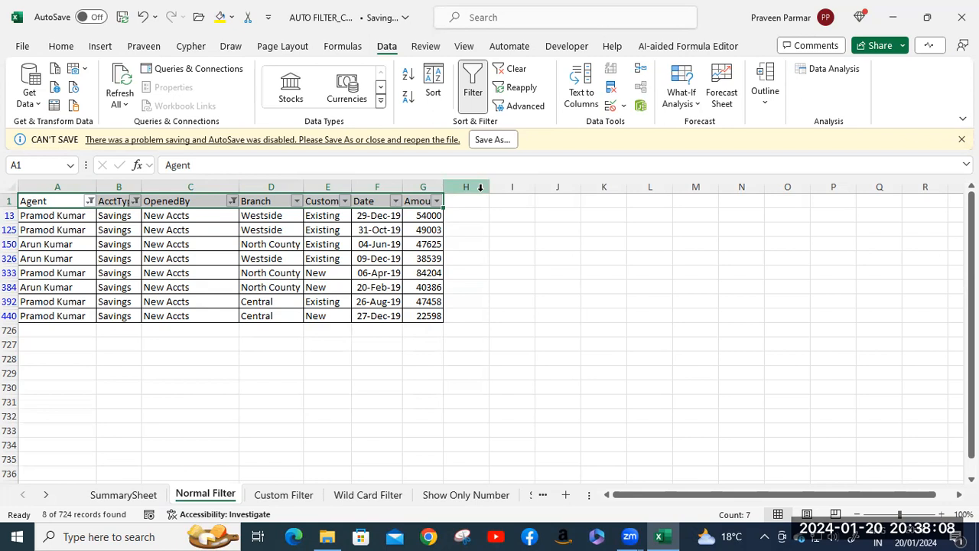
- Go to the Custom Filter sheet and dismiss its blocked content and saving problem messages
{"action": "left_click", "coordinate": [295, 495]}
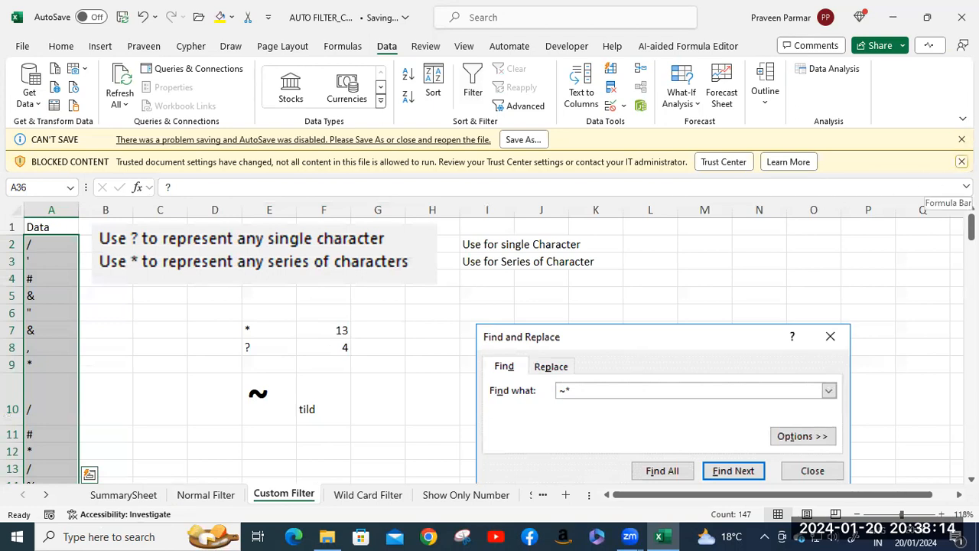
{"action": "left_click", "coordinate": [962, 162]}
{"action": "left_click", "coordinate": [962, 139]}
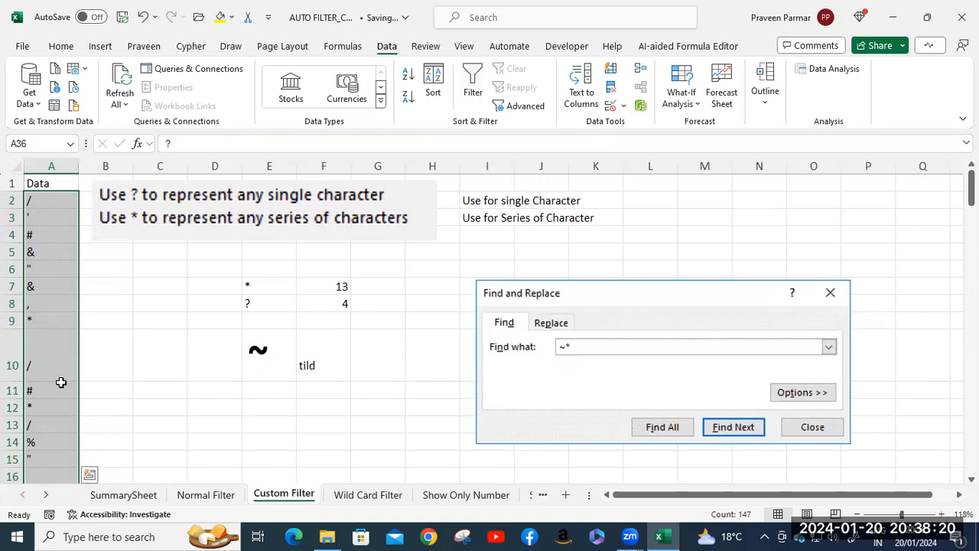
- Look through the special characters in the Data column of the Custom Filter sheet and return to its first row
{"action": "scroll", "coordinate": [61, 382], "scroll_direction": "down", "scroll_amount": 6}
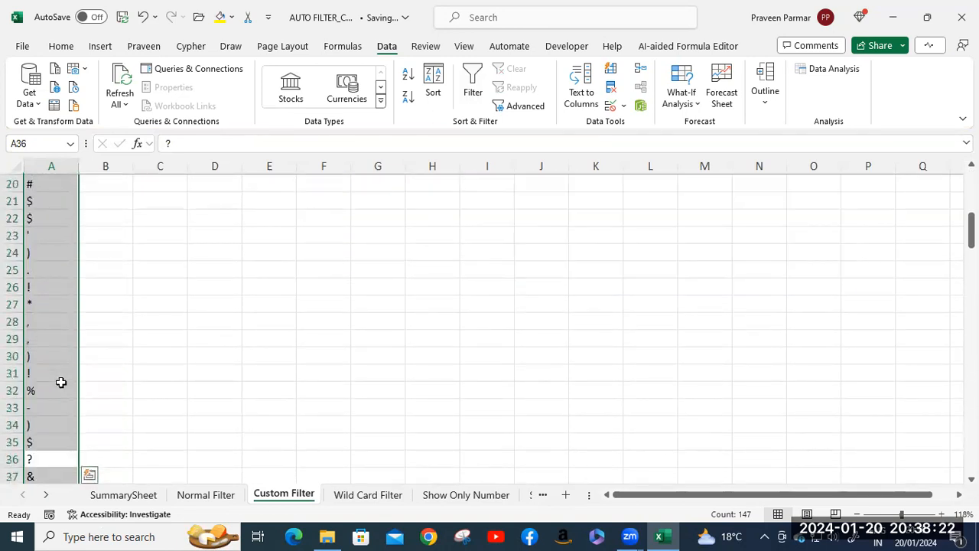
{"action": "scroll", "coordinate": [61, 382], "scroll_direction": "down", "scroll_amount": 8}
{"action": "scroll", "coordinate": [62, 382], "scroll_direction": "down", "scroll_amount": 13}
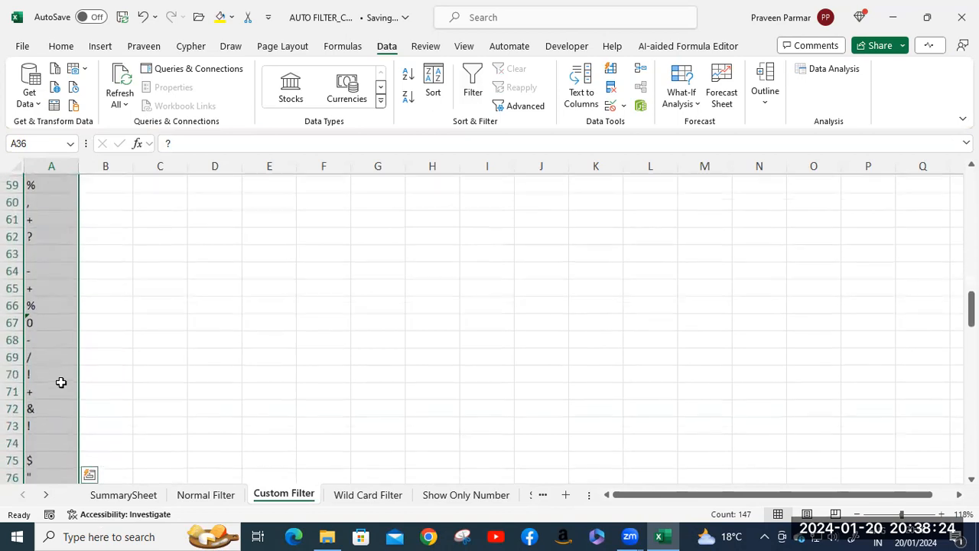
{"action": "scroll", "coordinate": [61, 382], "scroll_direction": "down", "scroll_amount": 8}
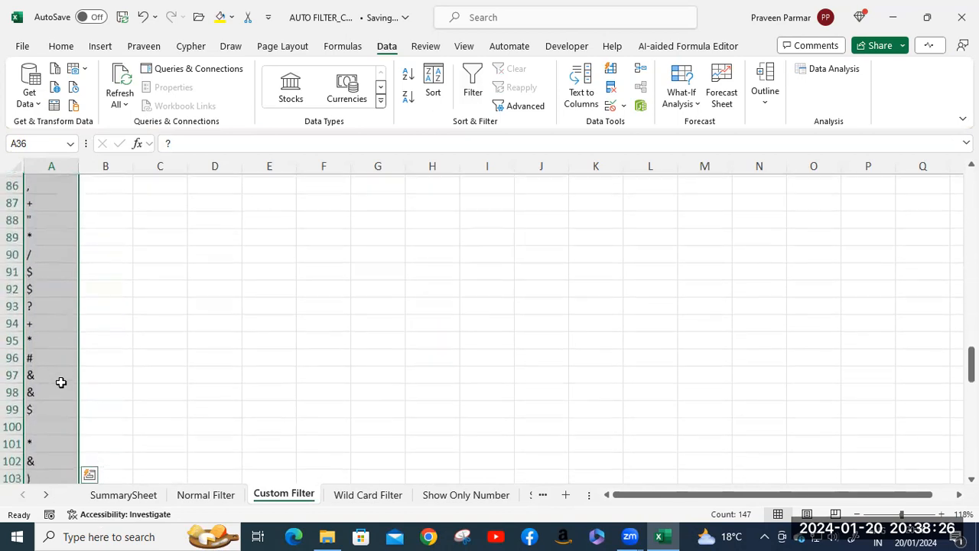
{"action": "scroll", "coordinate": [61, 382], "scroll_direction": "down", "scroll_amount": 9}
{"action": "scroll", "coordinate": [61, 382], "scroll_direction": "up", "scroll_amount": 10}
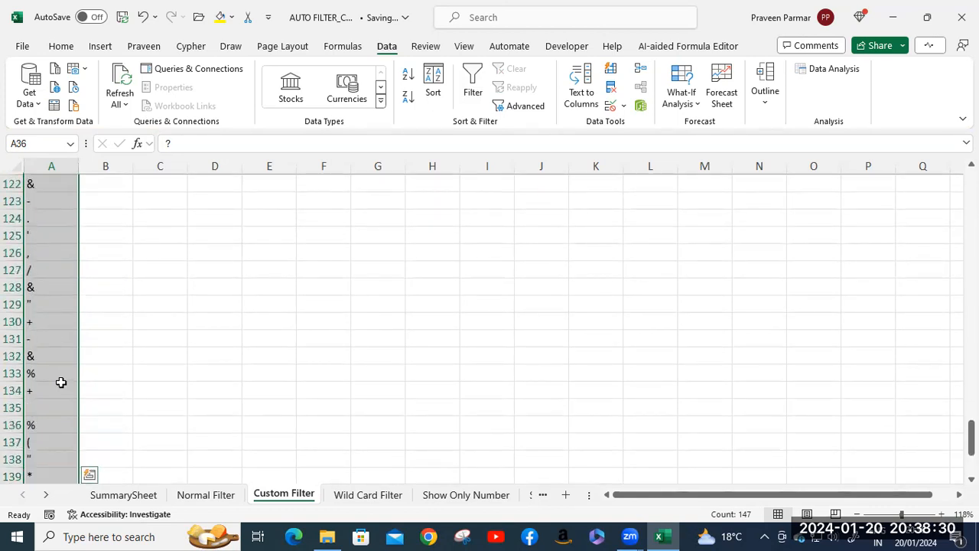
{"action": "left_click_drag", "start_coordinate": [972, 400], "coordinate": [972, 184]}
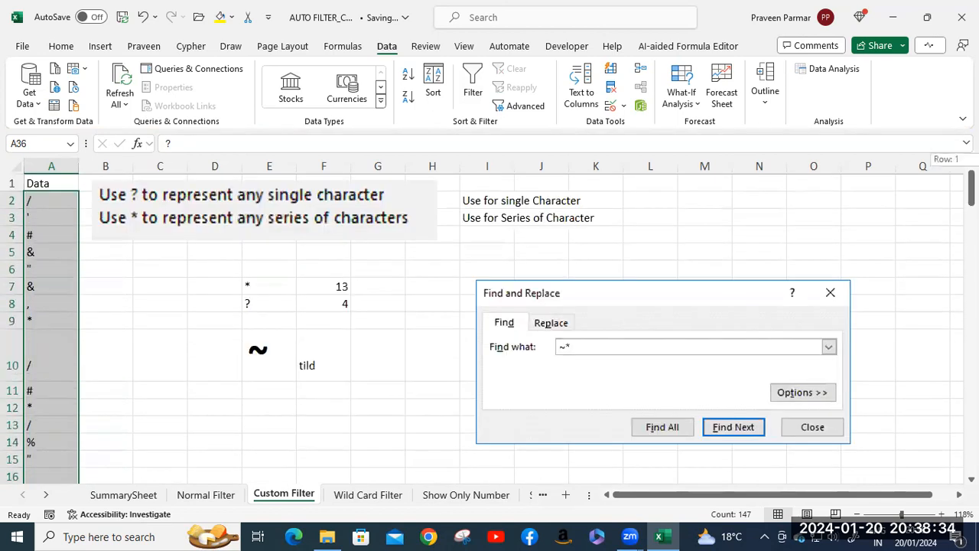
- Add an AutoFilter to the Data column of the Custom Filter sheet
{"action": "left_click", "coordinate": [53, 201]}
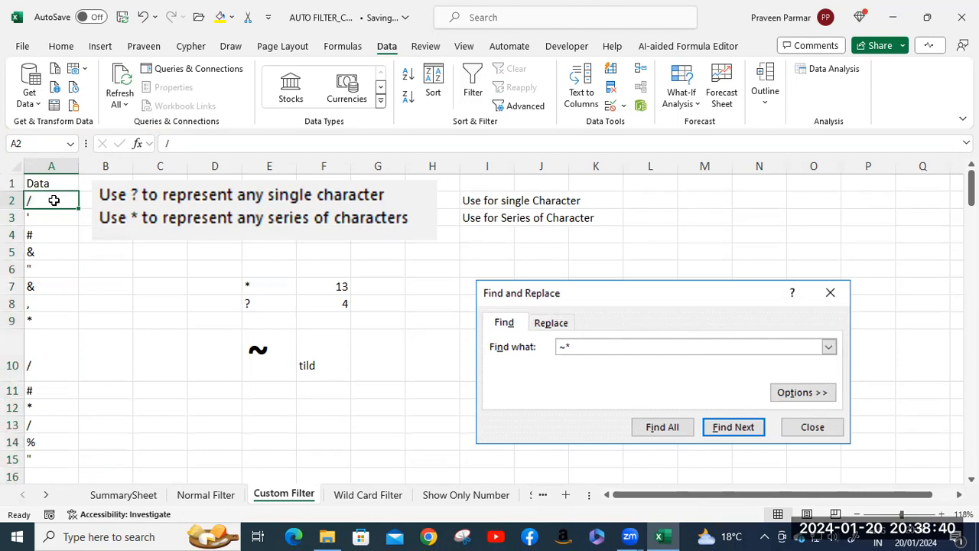
{"action": "left_click", "coordinate": [52, 188]}
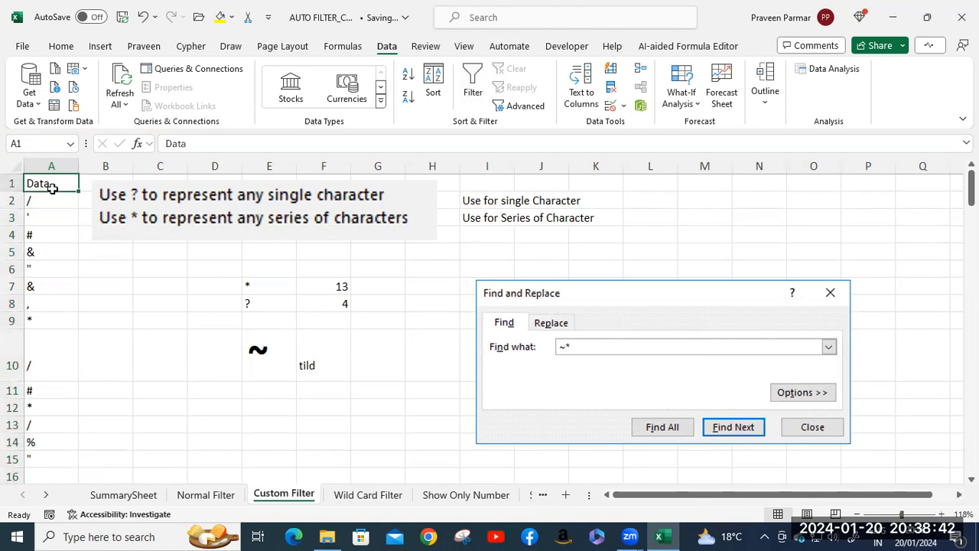
{"action": "left_click", "coordinate": [475, 73]}
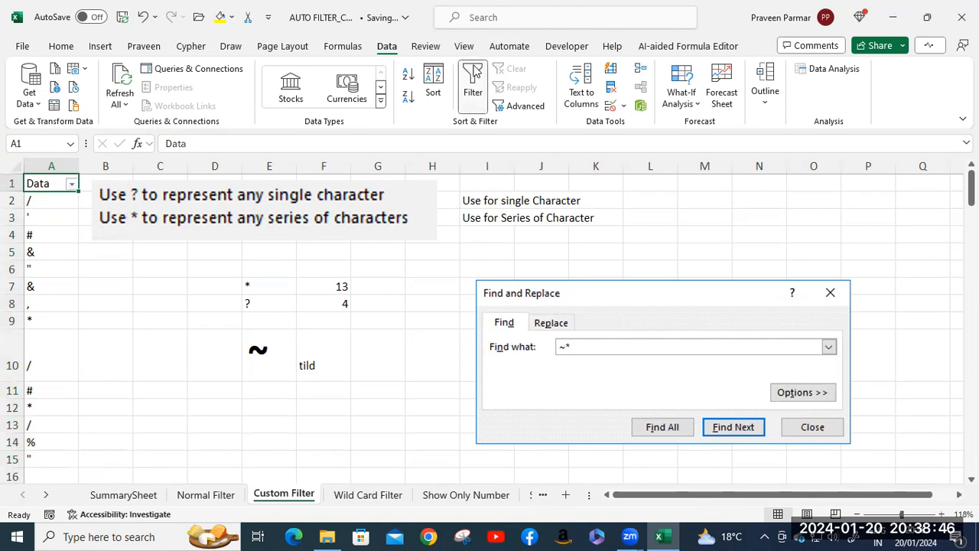
- Sort the Data column A to Z, look through the grouped characters and undo the sort
{"action": "left_click", "coordinate": [72, 187]}
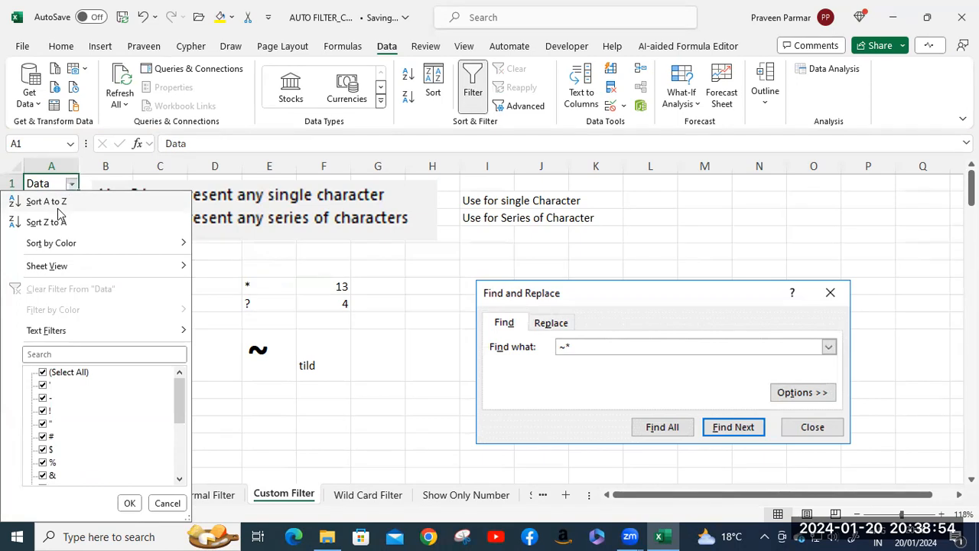
{"action": "left_click", "coordinate": [60, 212]}
{"action": "scroll", "coordinate": [56, 327], "scroll_direction": "down", "scroll_amount": 3}
{"action": "scroll", "coordinate": [56, 327], "scroll_direction": "down", "scroll_amount": 12}
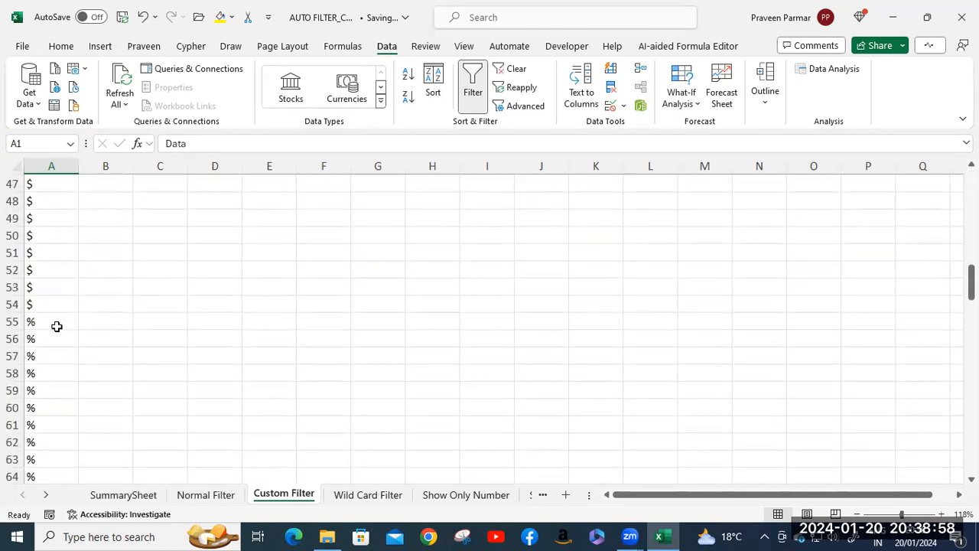
{"action": "scroll", "coordinate": [56, 327], "scroll_direction": "down", "scroll_amount": 1}
{"action": "scroll", "coordinate": [57, 326], "scroll_direction": "down", "scroll_amount": 12}
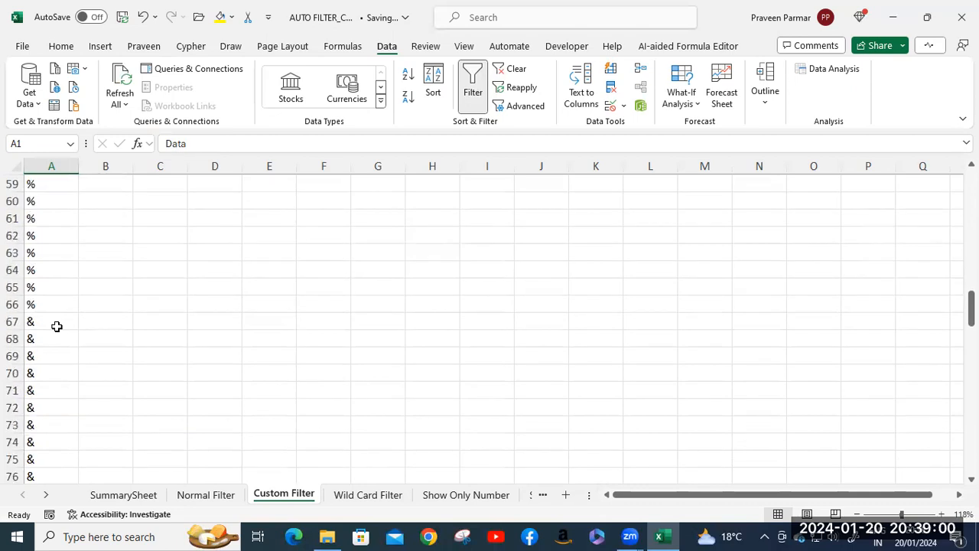
{"action": "scroll", "coordinate": [57, 327], "scroll_direction": "down", "scroll_amount": 3}
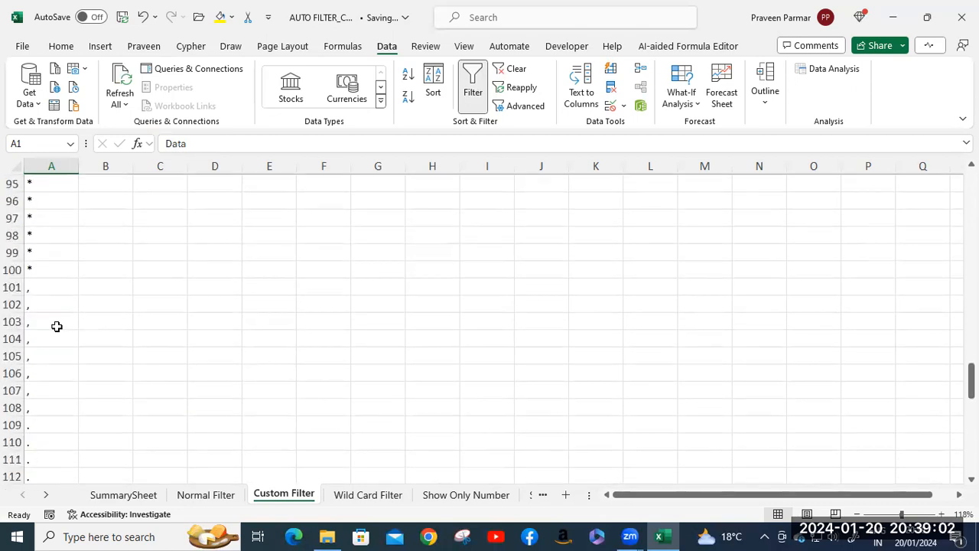
{"action": "key", "text": "ctrl+z"}
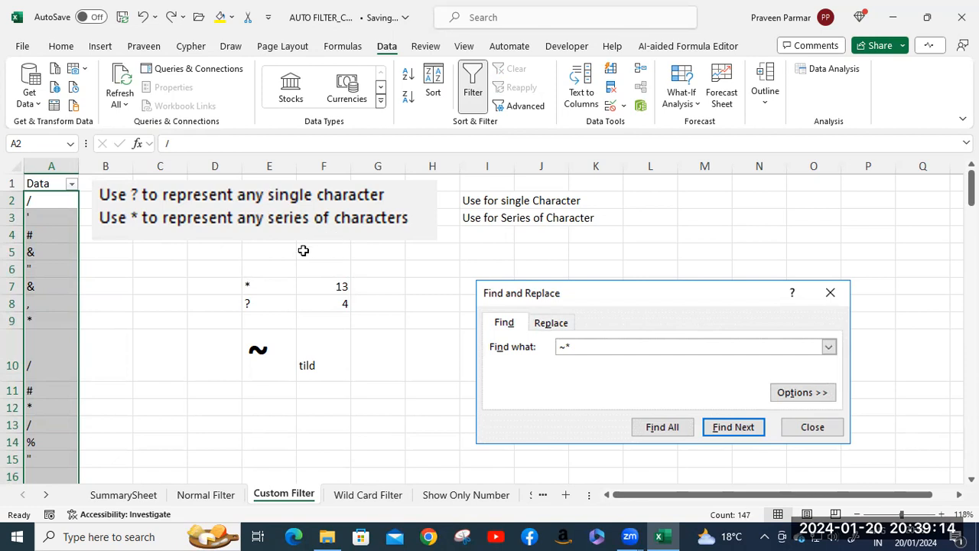
- Open Find and Replace from cell A2, place the dialog above the sample picture and switch it to Find
{"action": "left_click", "coordinate": [48, 206]}
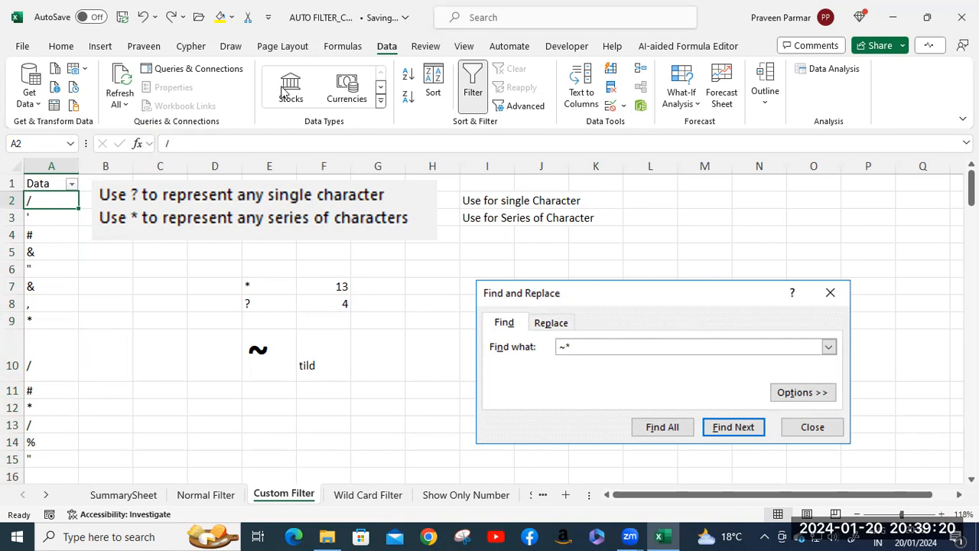
{"action": "left_click", "coordinate": [60, 47]}
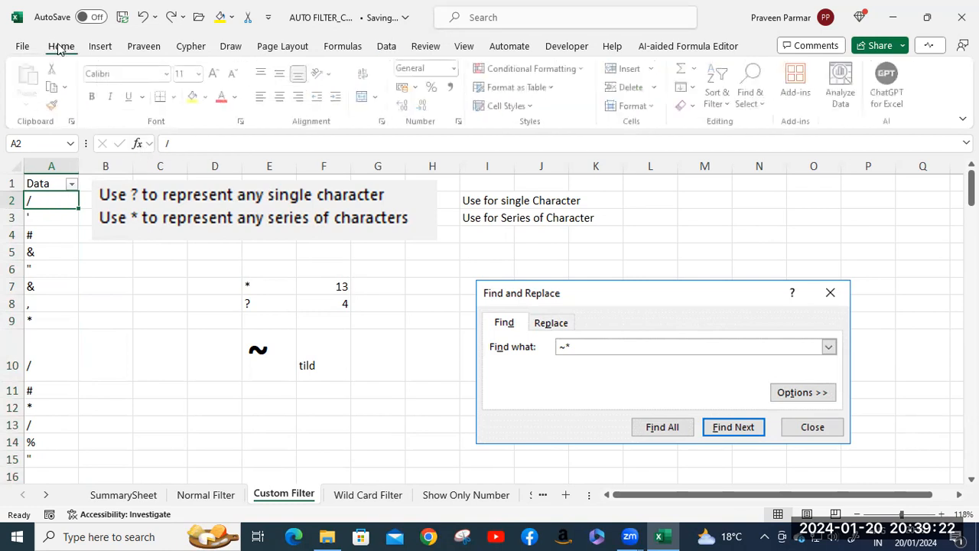
{"action": "left_click", "coordinate": [761, 104]}
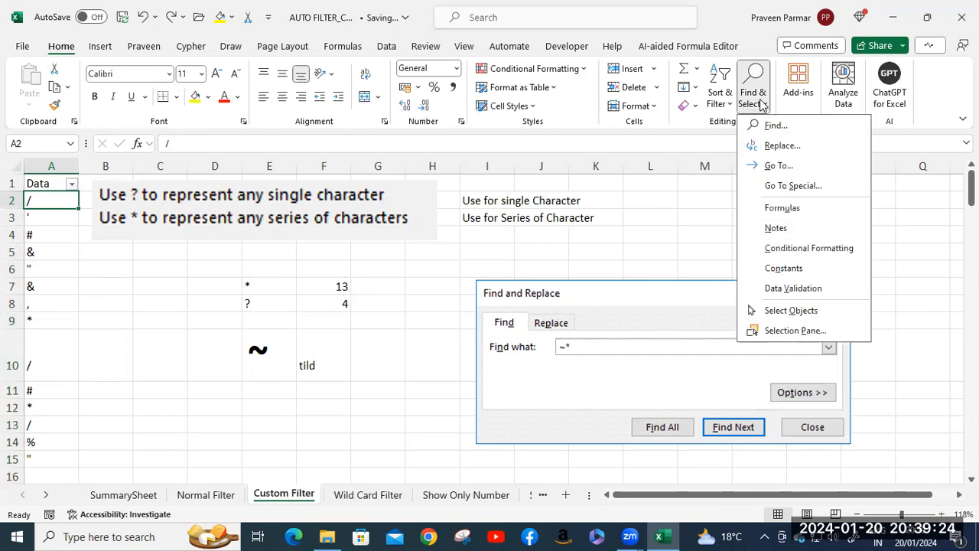
{"action": "left_click", "coordinate": [769, 145]}
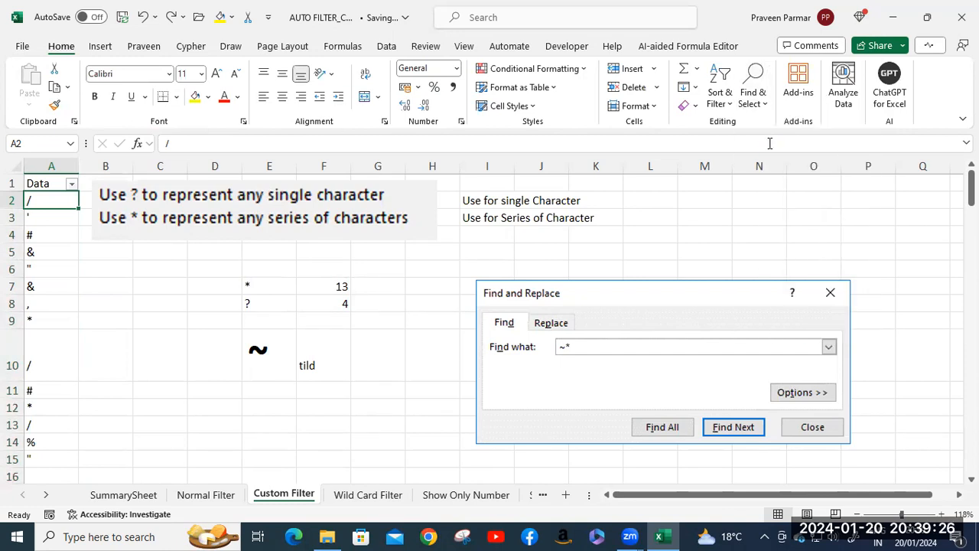
{"action": "left_click_drag", "start_coordinate": [520, 317], "coordinate": [762, 118]}
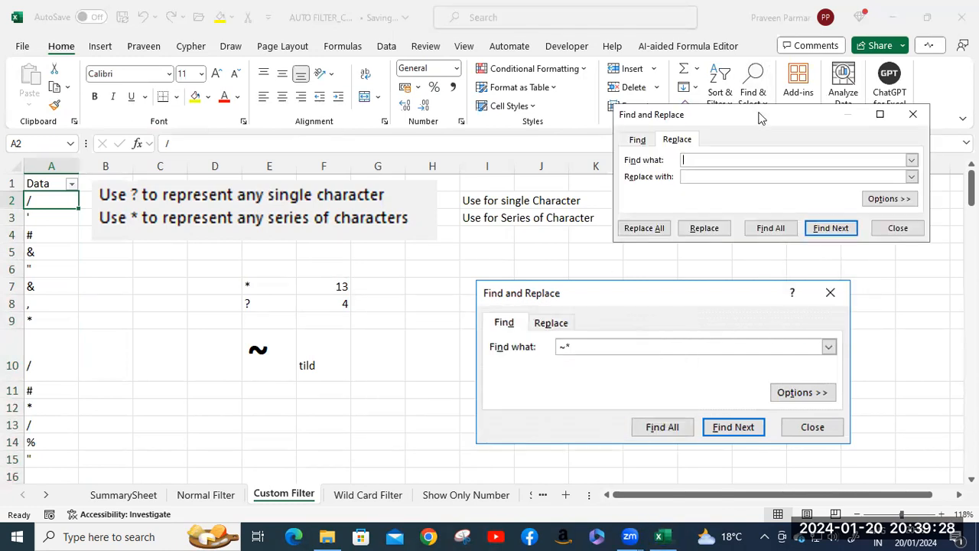
{"action": "left_click", "coordinate": [637, 140]}
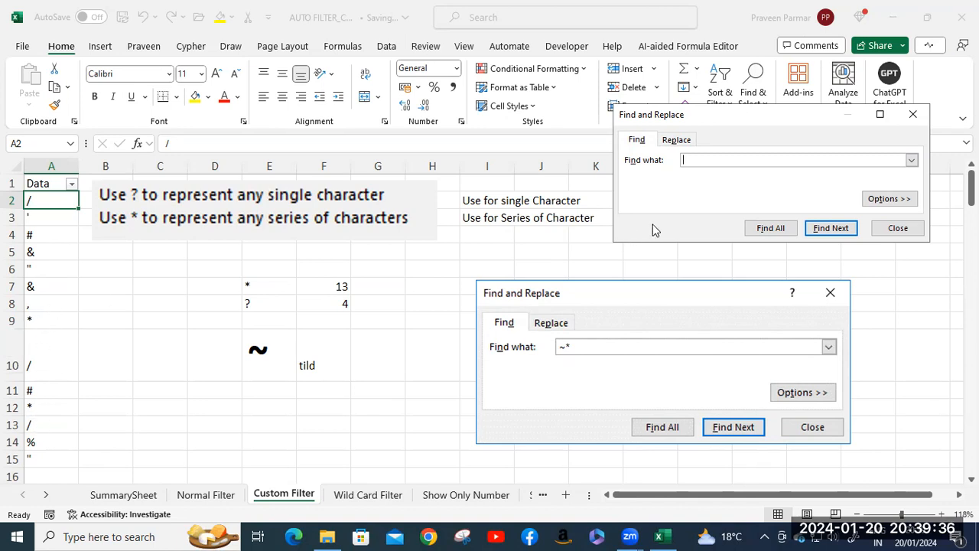
- Search the sheet for * and go through the matches one after another
{"action": "type", "text": "*"}
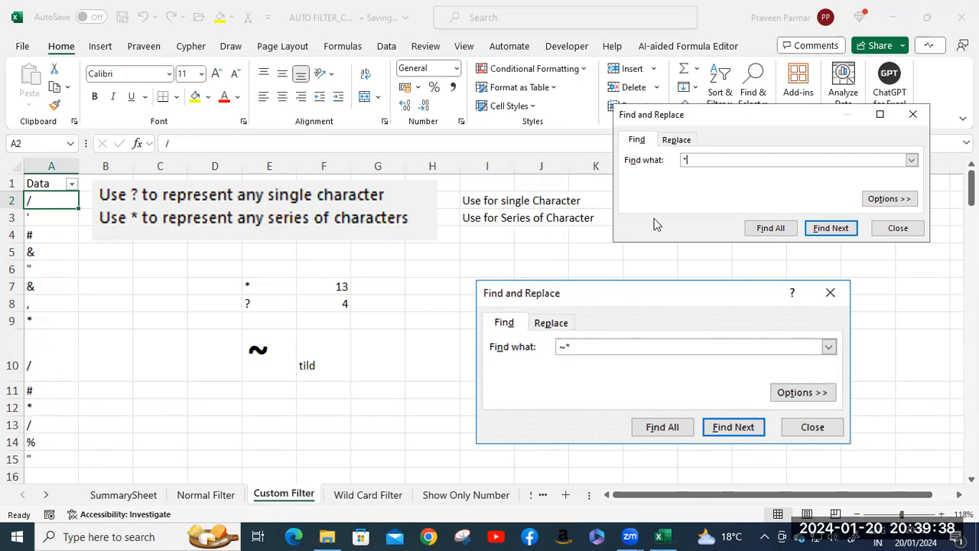
{"action": "left_click", "coordinate": [831, 228]}
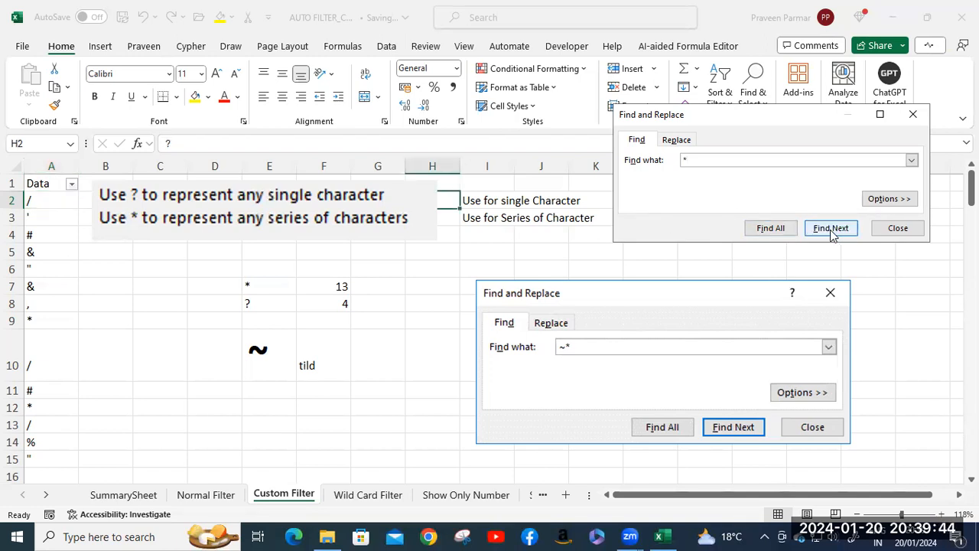
{"action": "left_click", "coordinate": [831, 228]}
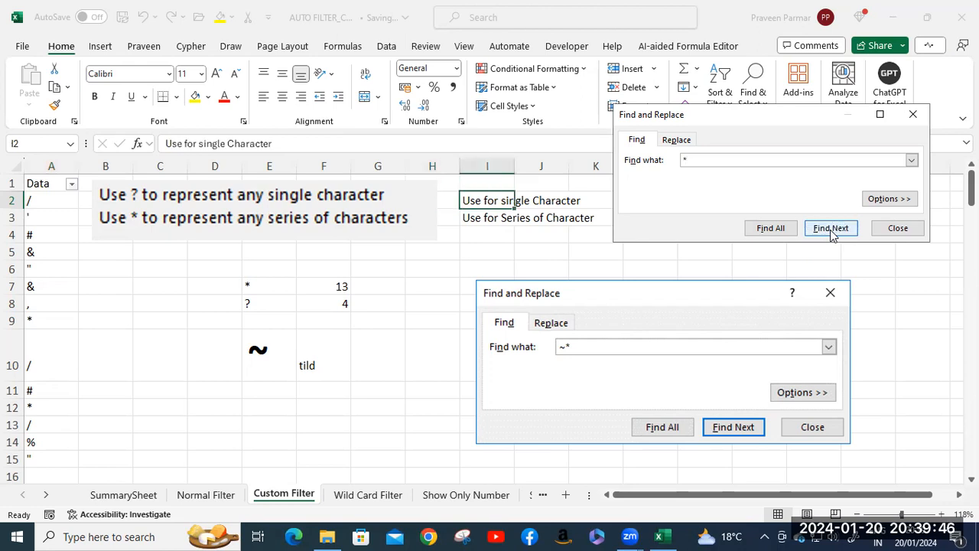
{"action": "left_click", "coordinate": [831, 229]}
{"action": "left_click", "coordinate": [831, 228]}
{"action": "left_click", "coordinate": [831, 228]}
{"action": "left_click", "coordinate": [831, 228]}
{"action": "left_click", "coordinate": [831, 228]}
{"action": "left_click", "coordinate": [831, 228]}
{"action": "left_click", "coordinate": [831, 228]}
{"action": "left_click", "coordinate": [831, 228]}
{"action": "left_click", "coordinate": [831, 228]}
{"action": "left_click", "coordinate": [830, 228]}
{"action": "left_click", "coordinate": [831, 228]}
{"action": "left_click", "coordinate": [831, 228]}
{"action": "left_click", "coordinate": [831, 228]}
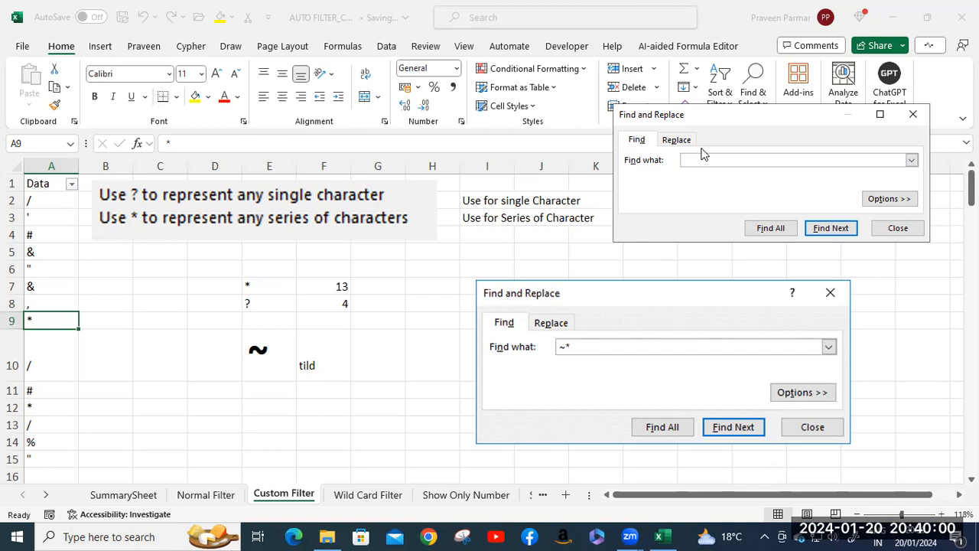
- Replace the search term with / and go through several of its matches in the Data column
{"action": "type", "text": "/"}
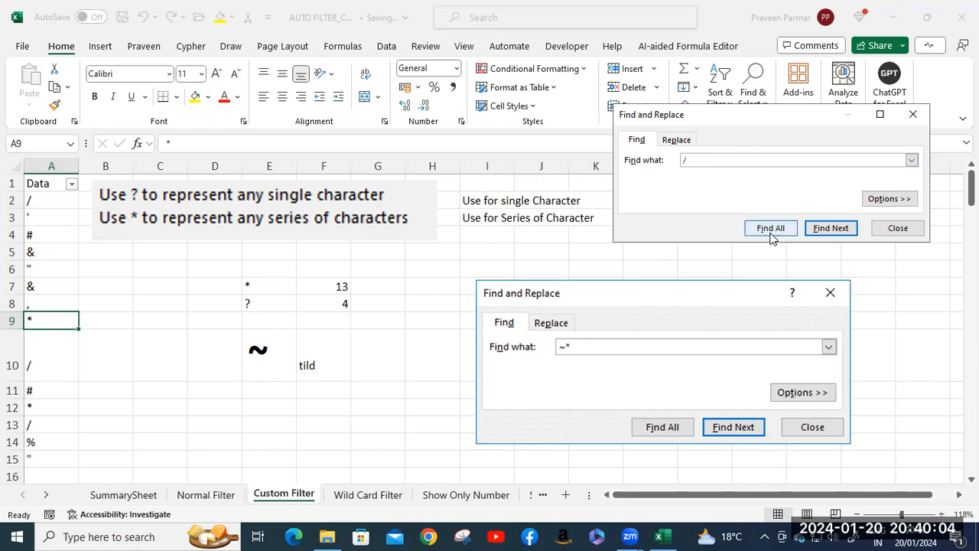
{"action": "left_click", "coordinate": [827, 231]}
{"action": "left_click", "coordinate": [826, 233]}
{"action": "left_click", "coordinate": [826, 231]}
{"action": "left_click", "coordinate": [825, 231]}
{"action": "left_click", "coordinate": [825, 231]}
{"action": "left_click", "coordinate": [826, 231]}
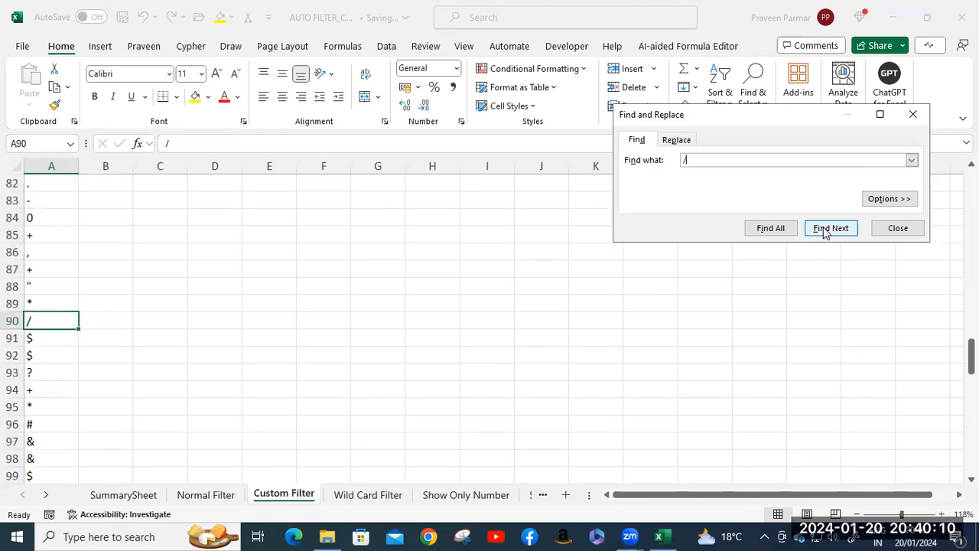
{"action": "left_click", "coordinate": [826, 231]}
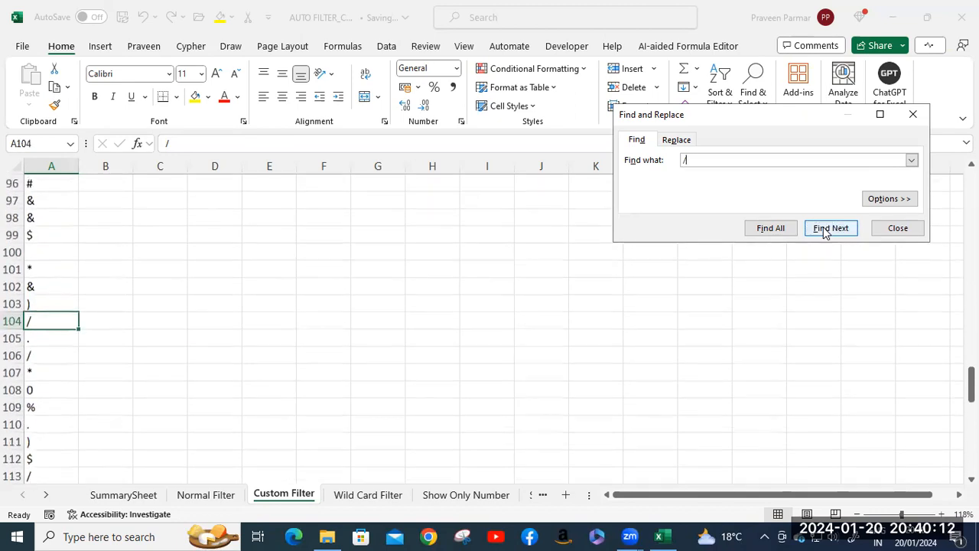
- Search for * again and go through the next matches in the Data column from the current cell
{"action": "left_click", "coordinate": [687, 159]}
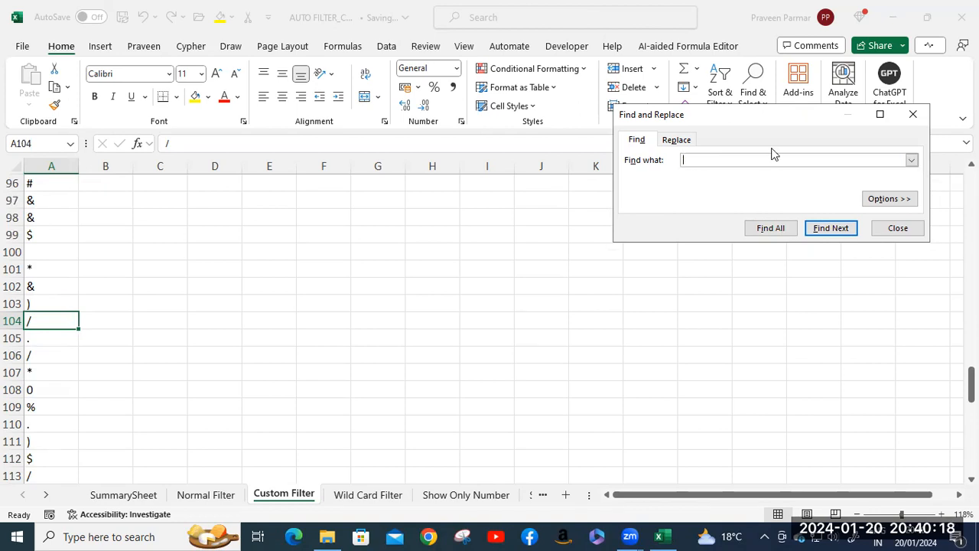
{"action": "left_click", "coordinate": [828, 230]}
{"action": "left_click", "coordinate": [827, 230]}
{"action": "left_click", "coordinate": [828, 230]}
{"action": "left_click", "coordinate": [828, 229]}
{"action": "left_click", "coordinate": [829, 230]}
{"action": "left_click", "coordinate": [828, 231]}
{"action": "left_click", "coordinate": [829, 231]}
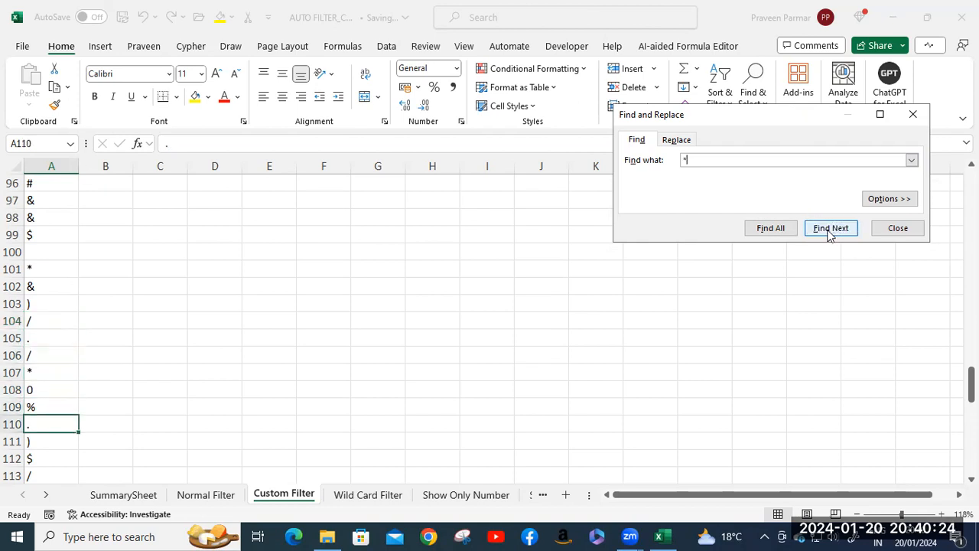
{"action": "left_click", "coordinate": [829, 231]}
{"action": "left_click", "coordinate": [828, 230]}
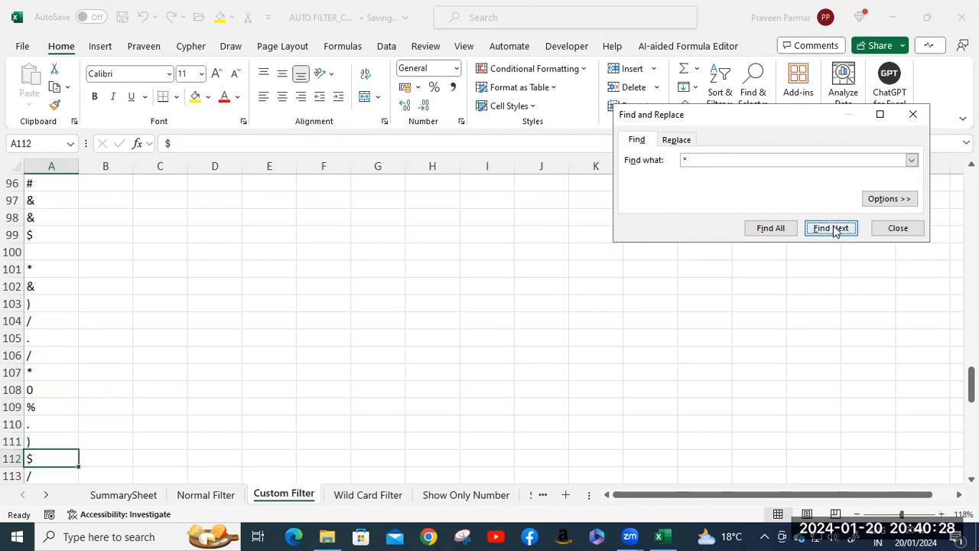
{"action": "scroll", "coordinate": [51, 377], "scroll_direction": "down", "scroll_amount": 2}
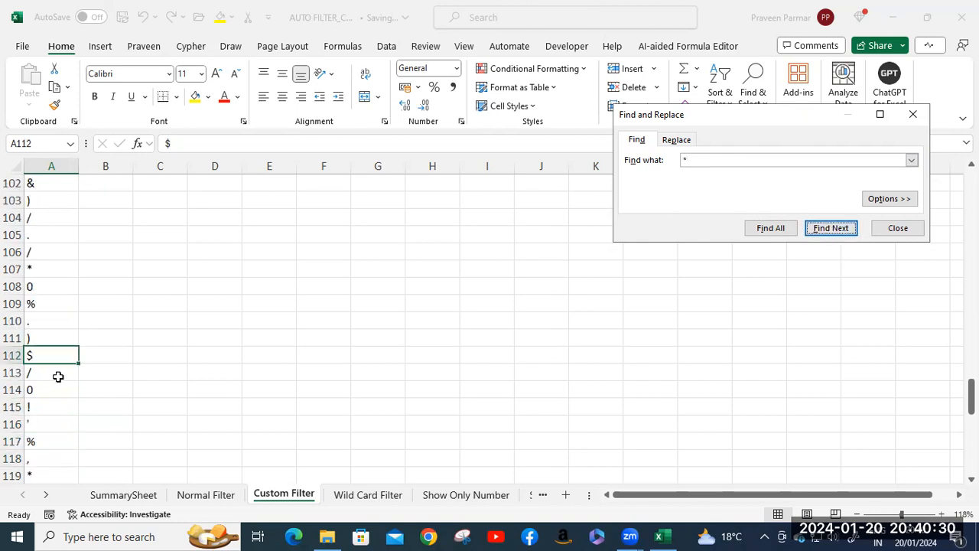
- Change the search term to ? and go through the next matches in the Data column
{"action": "left_click", "coordinate": [695, 157]}
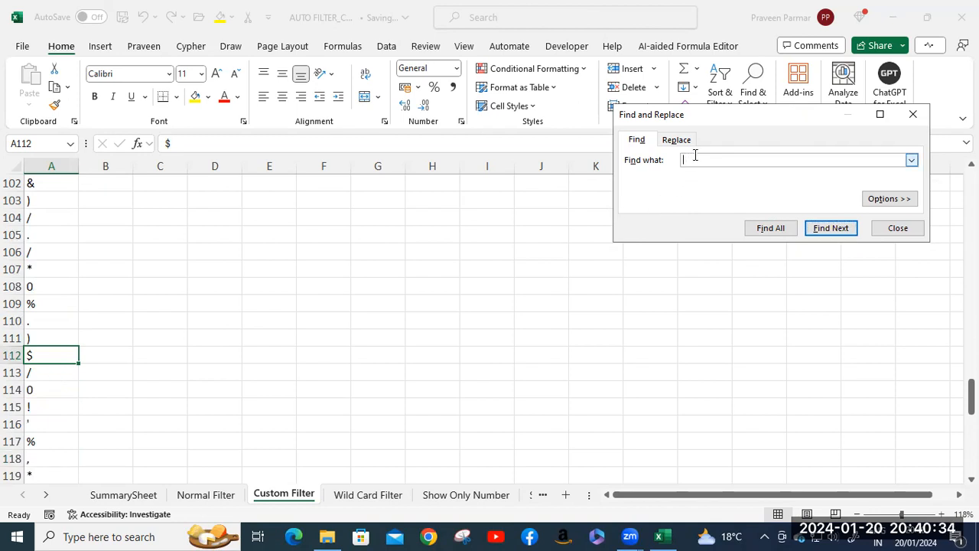
{"action": "left_click", "coordinate": [833, 230]}
{"action": "left_click", "coordinate": [833, 229]}
{"action": "left_click", "coordinate": [832, 230]}
{"action": "left_click", "coordinate": [832, 229]}
{"action": "left_click", "coordinate": [832, 230]}
{"action": "left_click", "coordinate": [833, 230]}
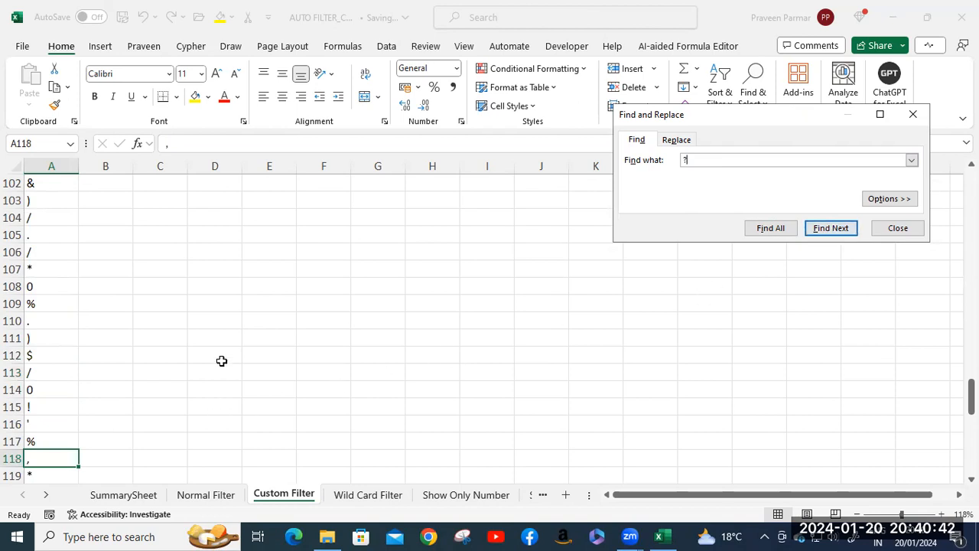
- Return to the start of the sheet and look through the Data column's filter values without applying a filter
{"action": "left_click", "coordinate": [223, 300]}
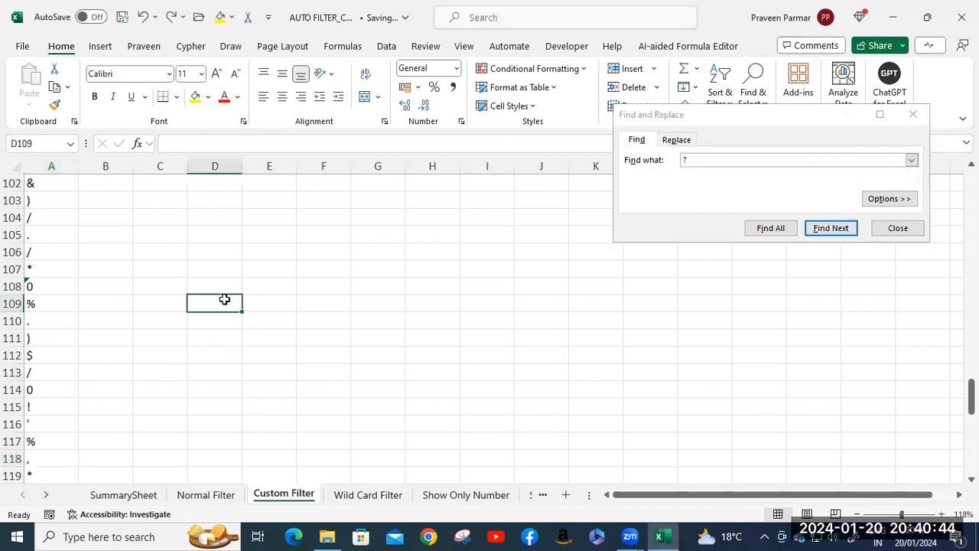
{"action": "scroll", "coordinate": [253, 282], "scroll_direction": "up", "scroll_amount": 15}
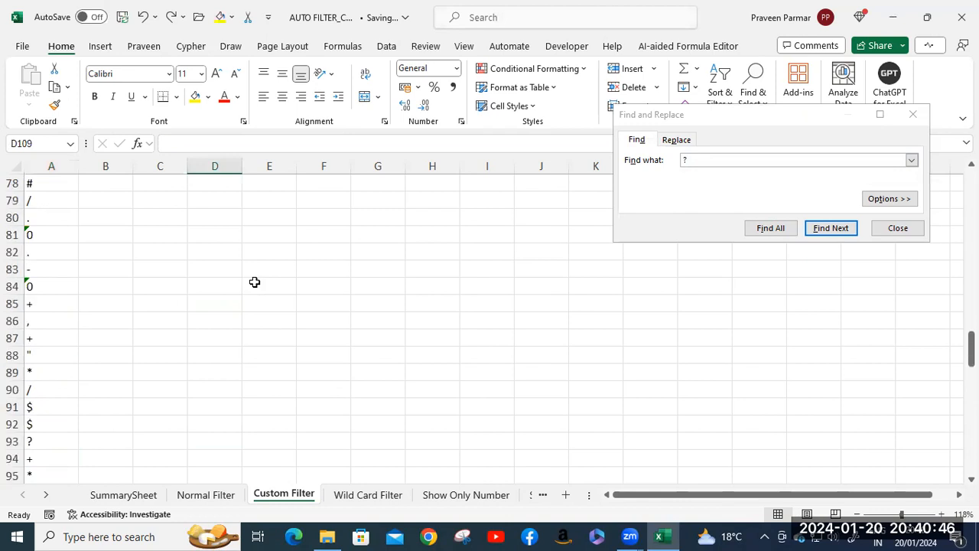
{"action": "scroll", "coordinate": [255, 283], "scroll_direction": "up", "scroll_amount": 12}
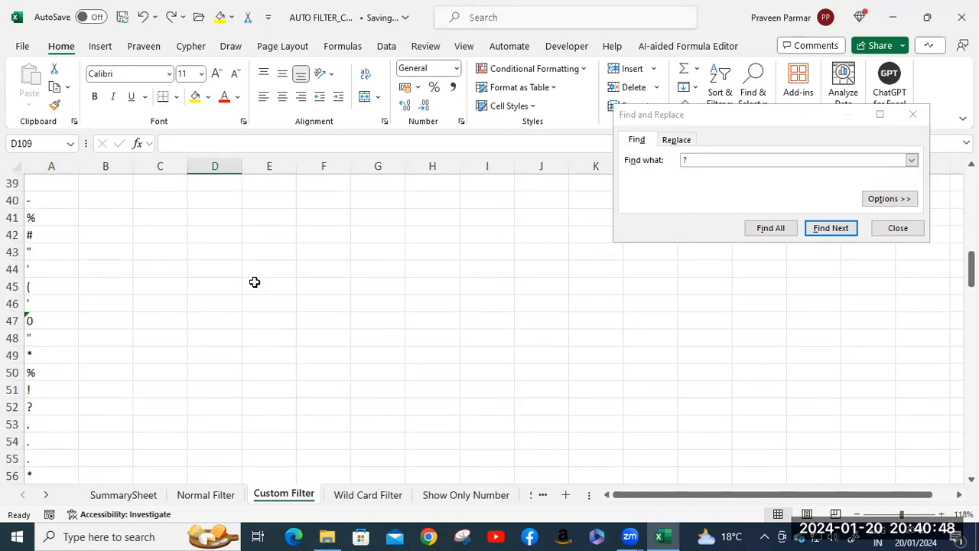
{"action": "scroll", "coordinate": [255, 282], "scroll_direction": "up", "scroll_amount": 7}
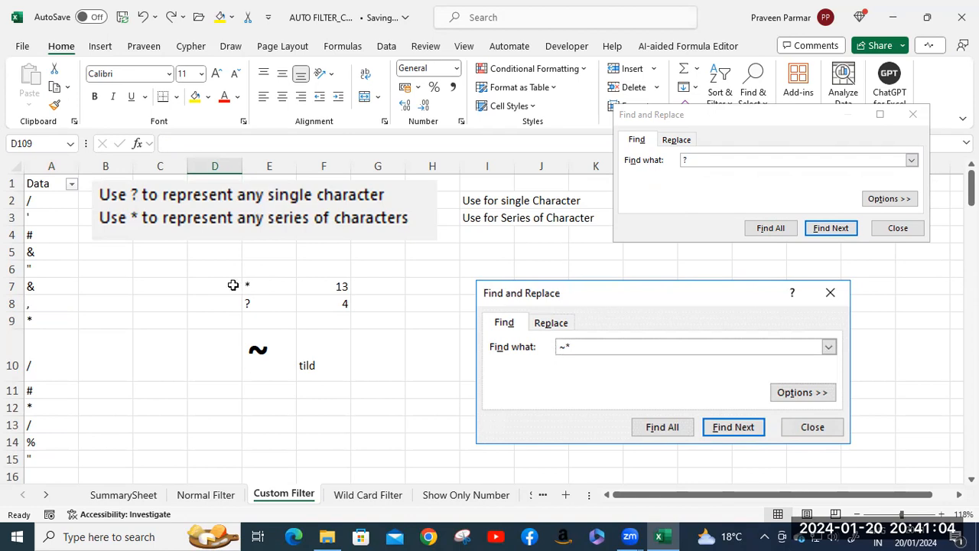
{"action": "left_click", "coordinate": [70, 184]}
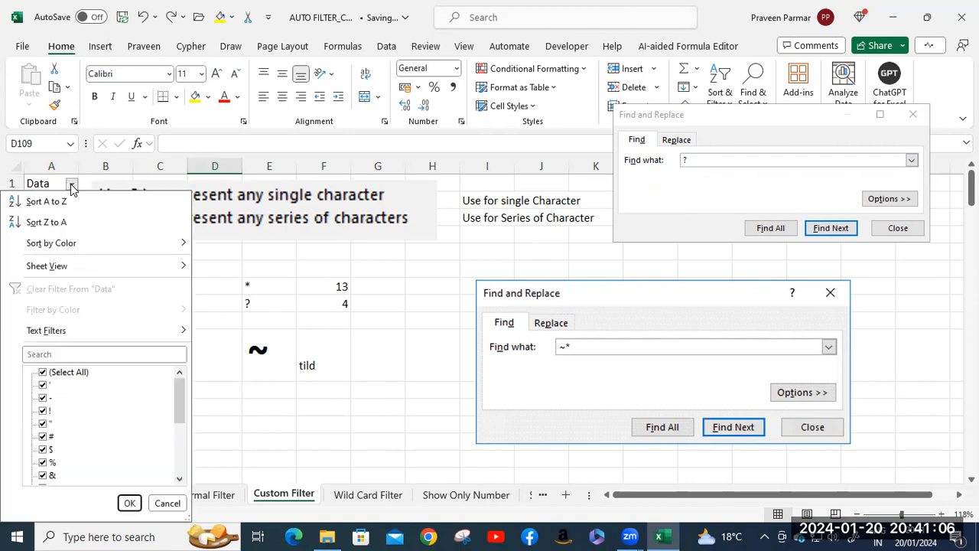
{"action": "scroll", "coordinate": [73, 394], "scroll_direction": "down", "scroll_amount": 5}
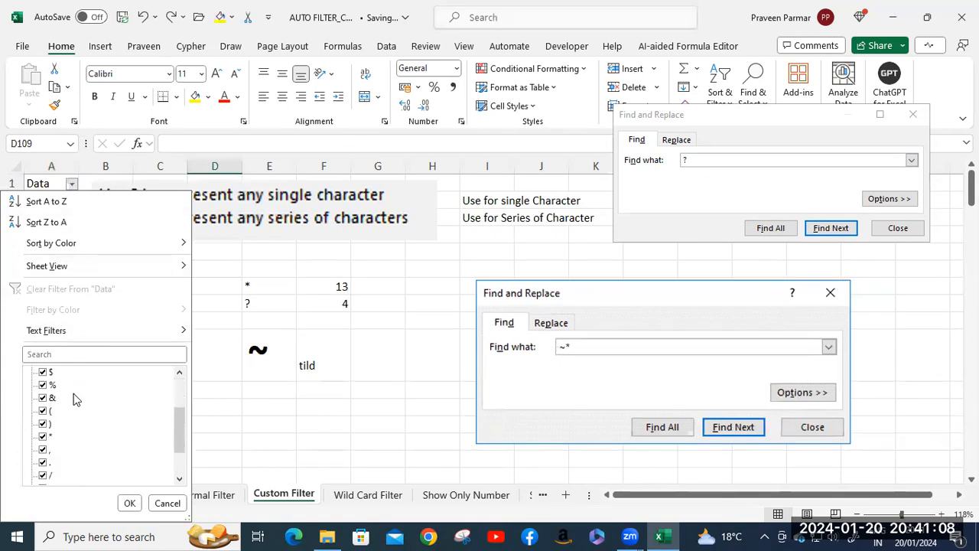
{"action": "scroll", "coordinate": [74, 394], "scroll_direction": "up", "scroll_amount": 3}
{"action": "scroll", "coordinate": [74, 393], "scroll_direction": "up", "scroll_amount": 2}
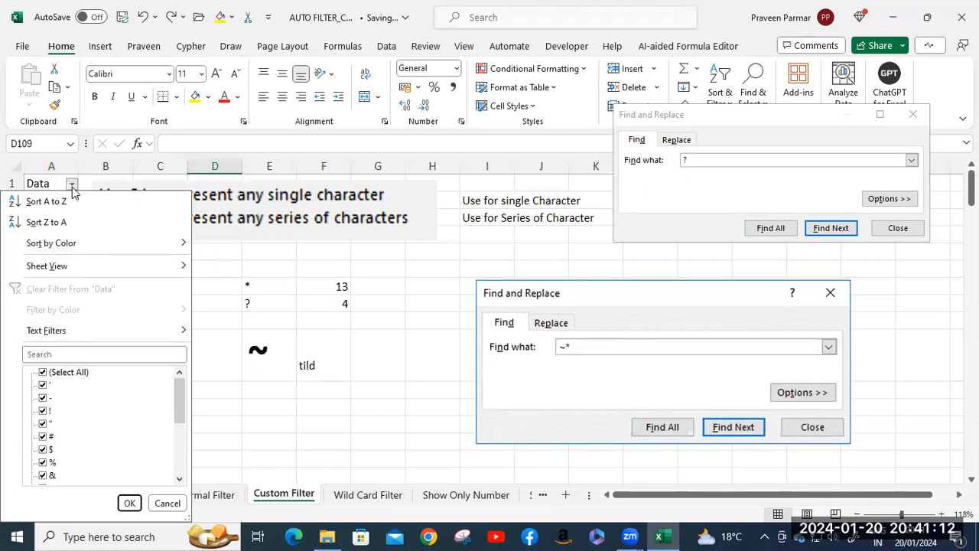
{"action": "left_click", "coordinate": [167, 505]}
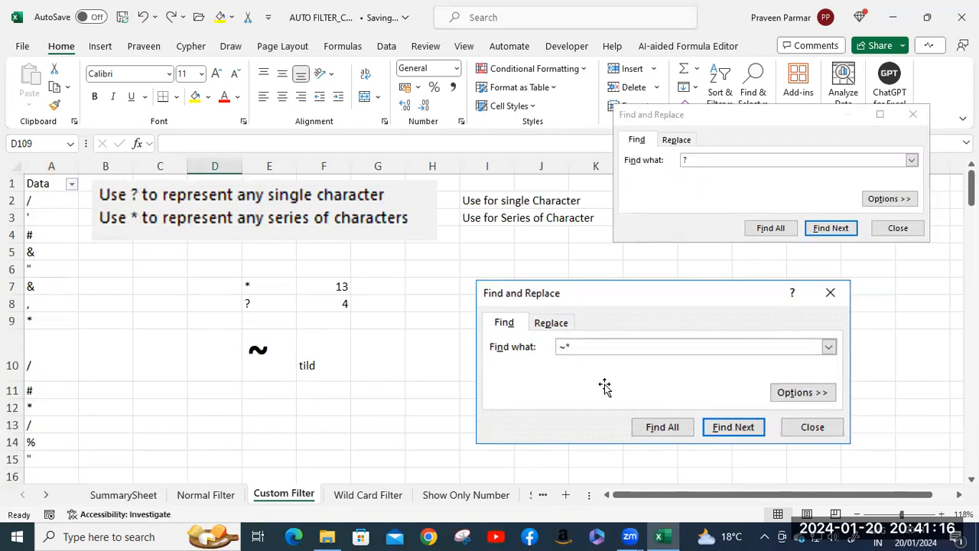
- Replace the search term with ~* and go through its matches on the sheet from the current cell
{"action": "left_click", "coordinate": [705, 161]}
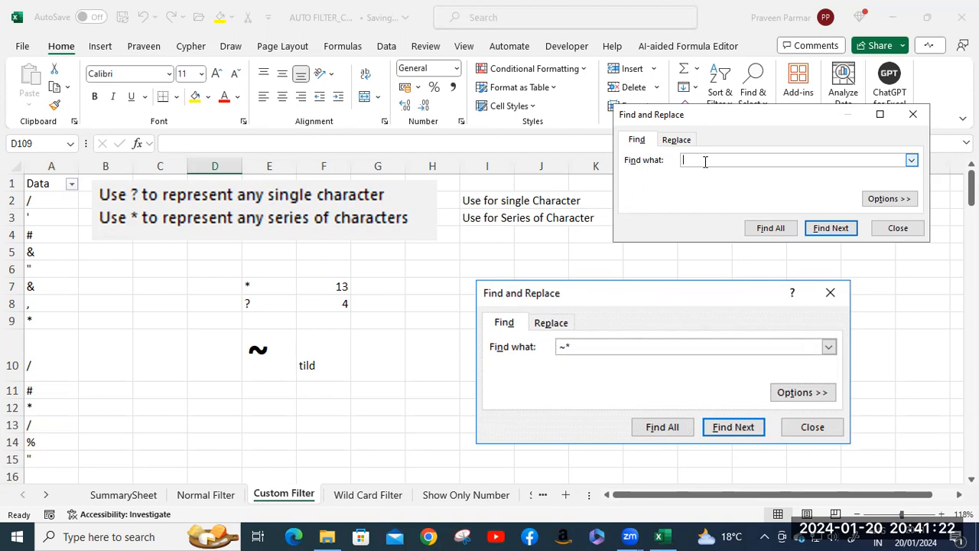
{"action": "type", "text": "~*"}
{"action": "left_click", "coordinate": [825, 229]}
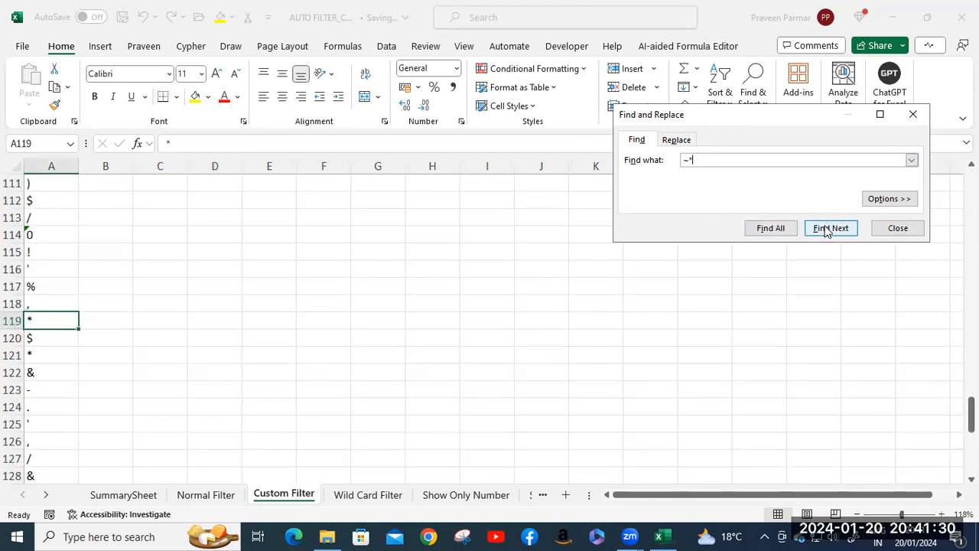
{"action": "left_click", "coordinate": [825, 230]}
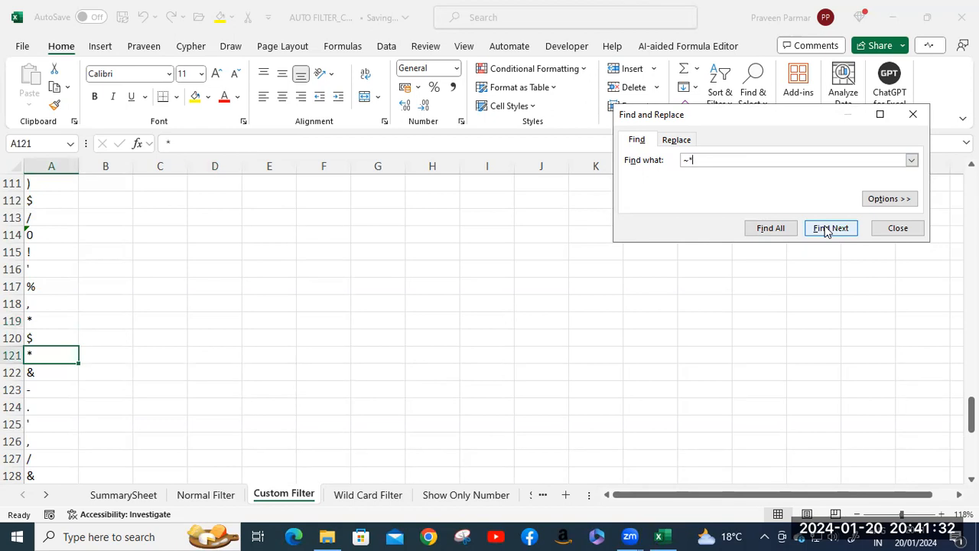
{"action": "left_click", "coordinate": [827, 229]}
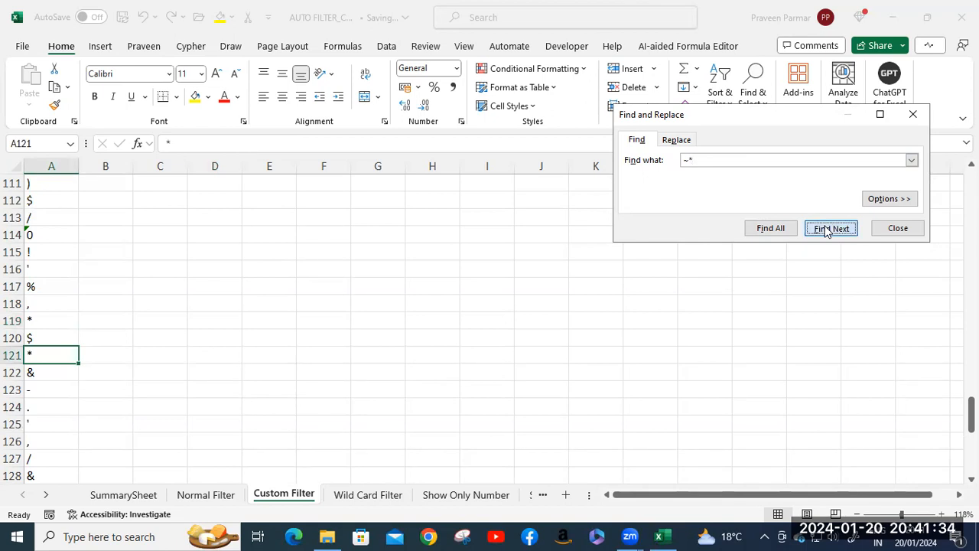
{"action": "left_click", "coordinate": [827, 230]}
{"action": "left_click", "coordinate": [826, 229]}
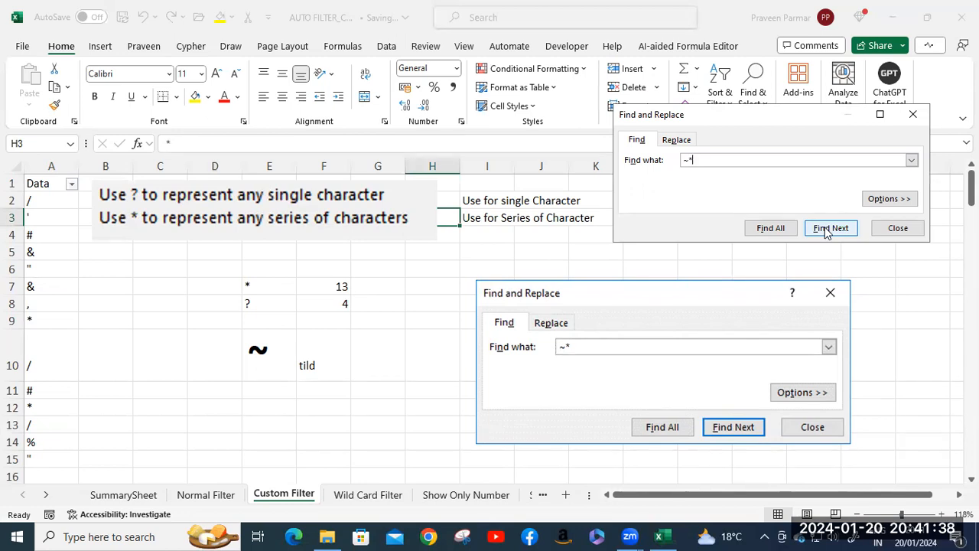
{"action": "left_click", "coordinate": [827, 229]}
{"action": "left_click", "coordinate": [826, 229]}
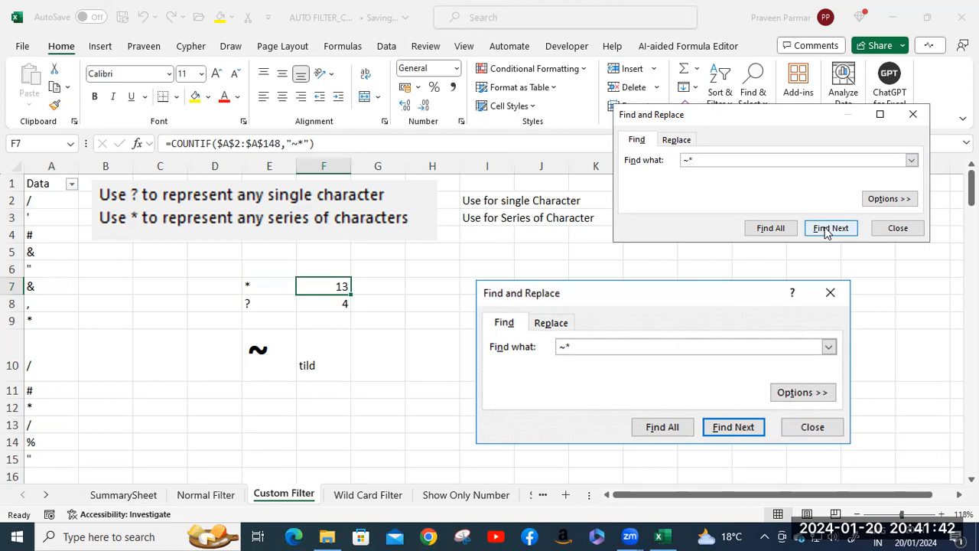
{"action": "left_click", "coordinate": [826, 229]}
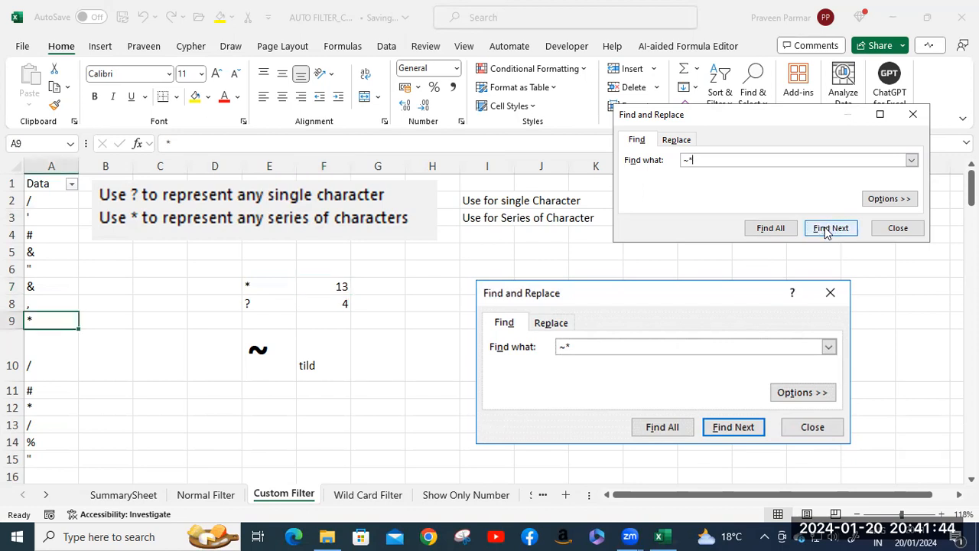
{"action": "left_click", "coordinate": [827, 230]}
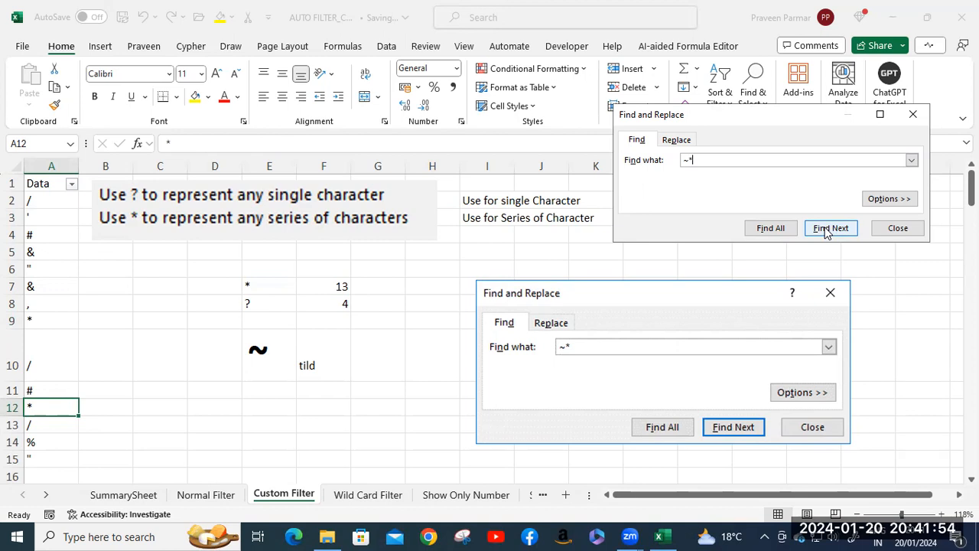
{"action": "left_click", "coordinate": [827, 228]}
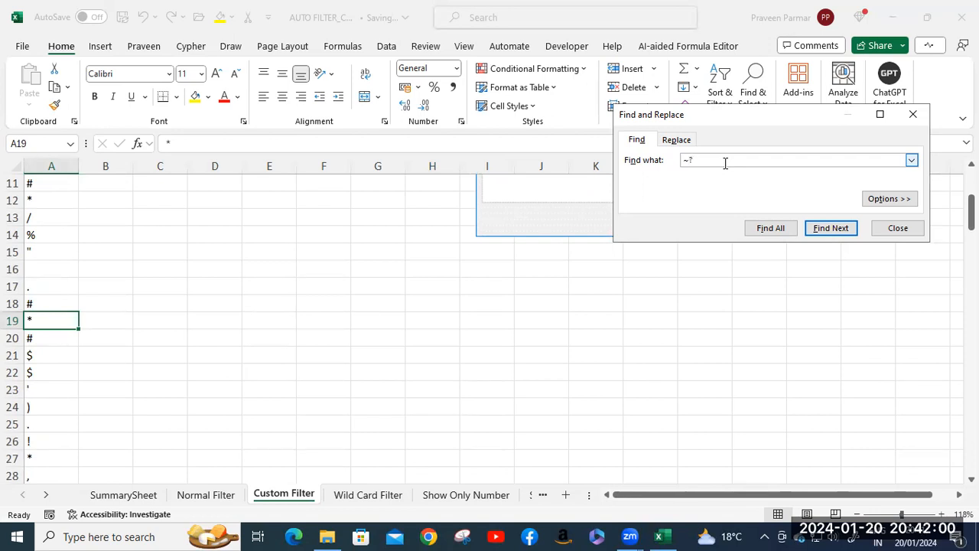
- Change the search term to ~?, go through its matches on the sheet, and close the Find and Replace dialog
{"action": "left_click", "coordinate": [830, 228]}
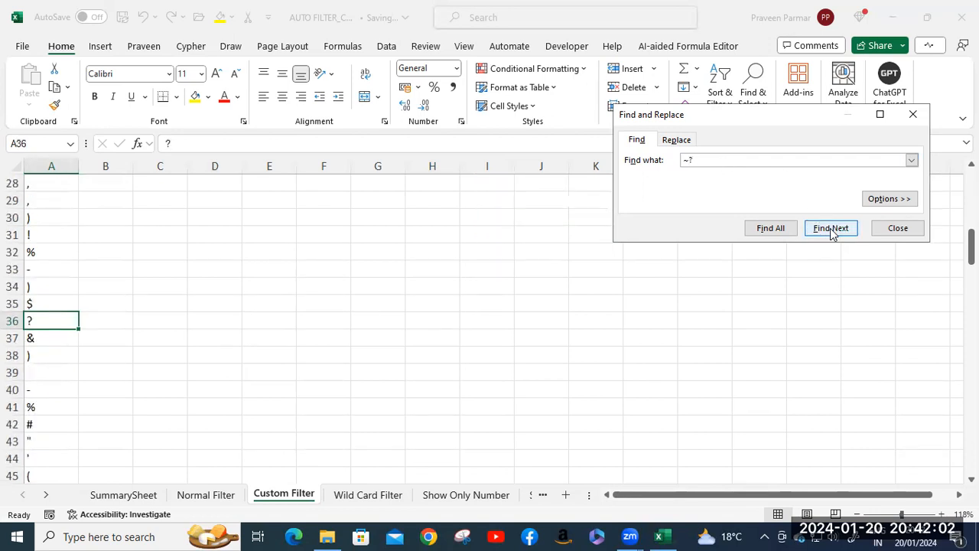
{"action": "left_click", "coordinate": [831, 228]}
{"action": "left_click", "coordinate": [831, 228]}
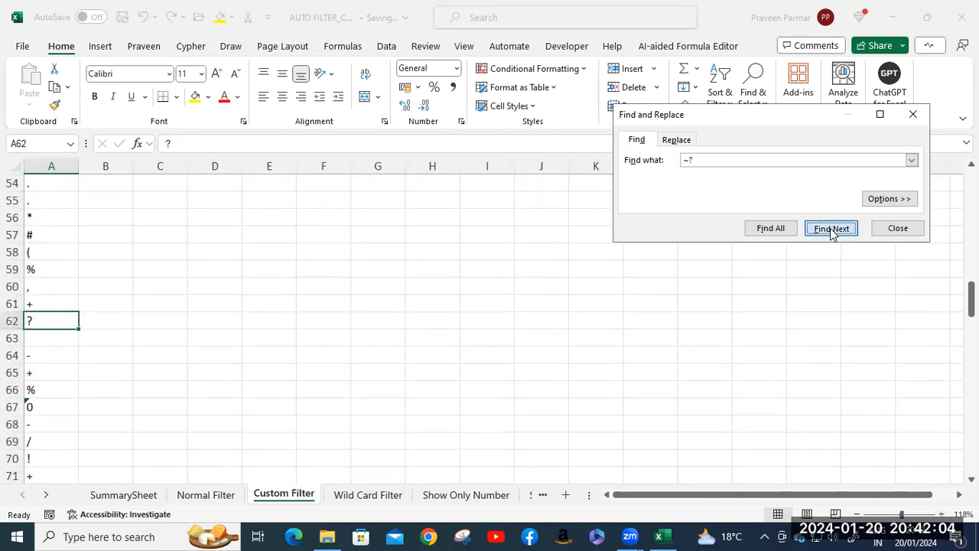
{"action": "left_click", "coordinate": [831, 229]}
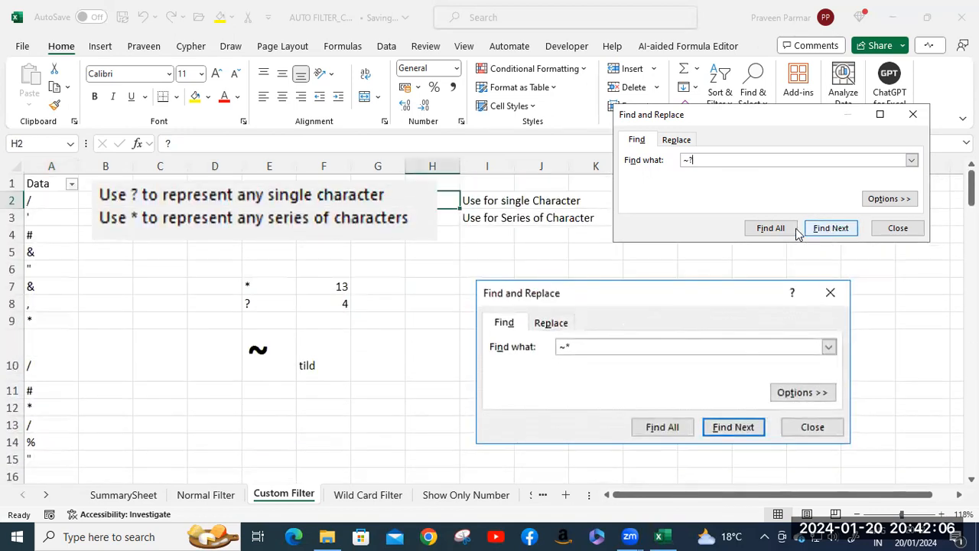
{"action": "left_click", "coordinate": [390, 323]}
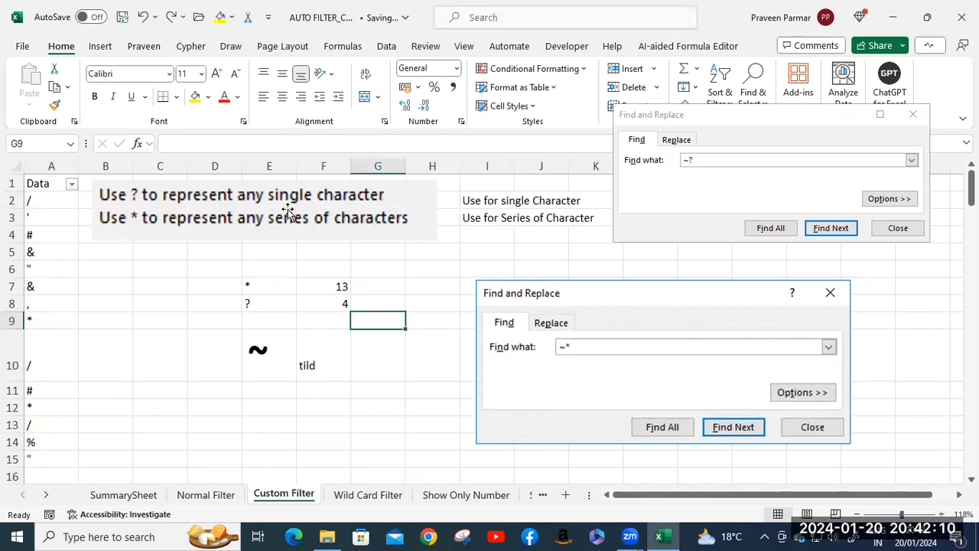
{"action": "left_click", "coordinate": [897, 228]}
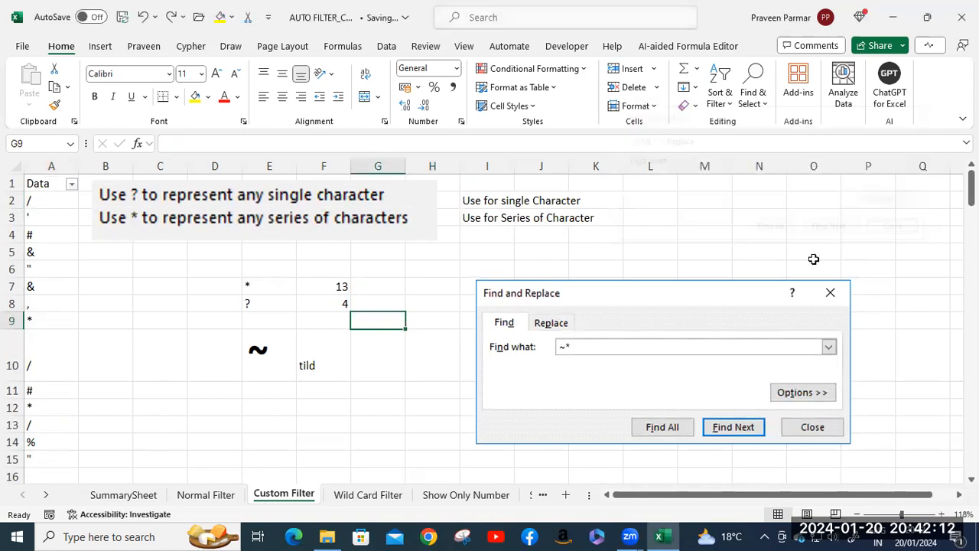
- Open the Show Only Number sheet, dismiss the blocked-content notice and look through the mixed values in the Data column
{"action": "left_click", "coordinate": [366, 496]}
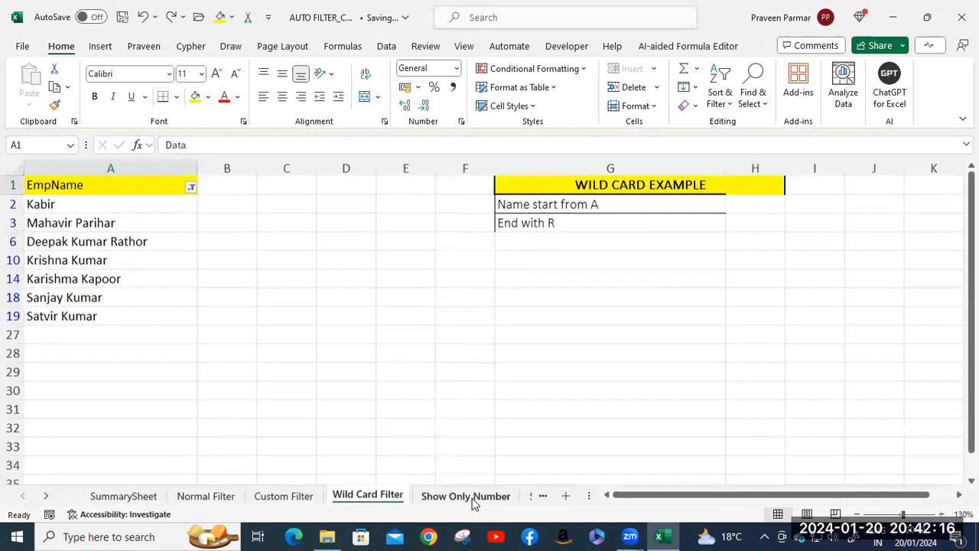
{"action": "left_click", "coordinate": [466, 495]}
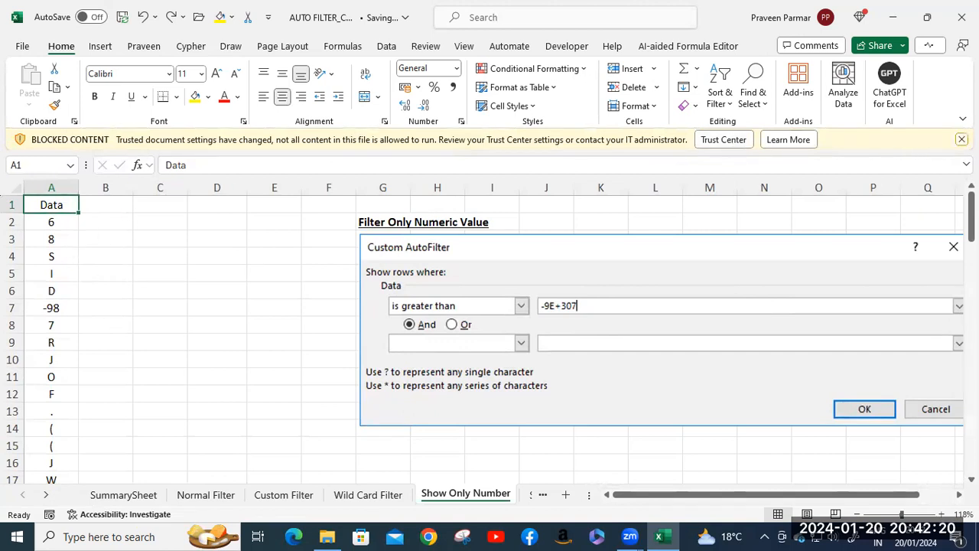
{"action": "left_click", "coordinate": [962, 139]}
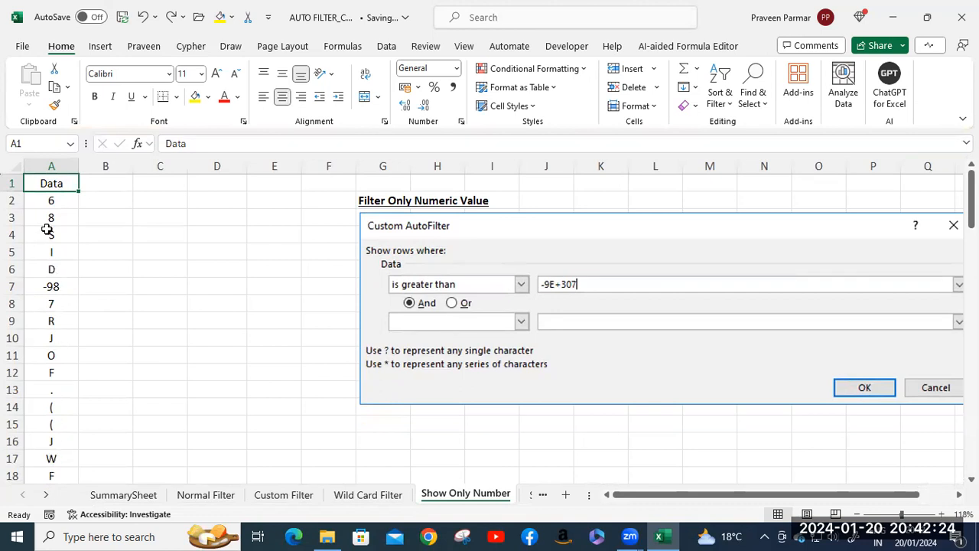
{"action": "scroll", "coordinate": [85, 366], "scroll_direction": "down", "scroll_amount": 3}
{"action": "scroll", "coordinate": [85, 367], "scroll_direction": "down", "scroll_amount": 1}
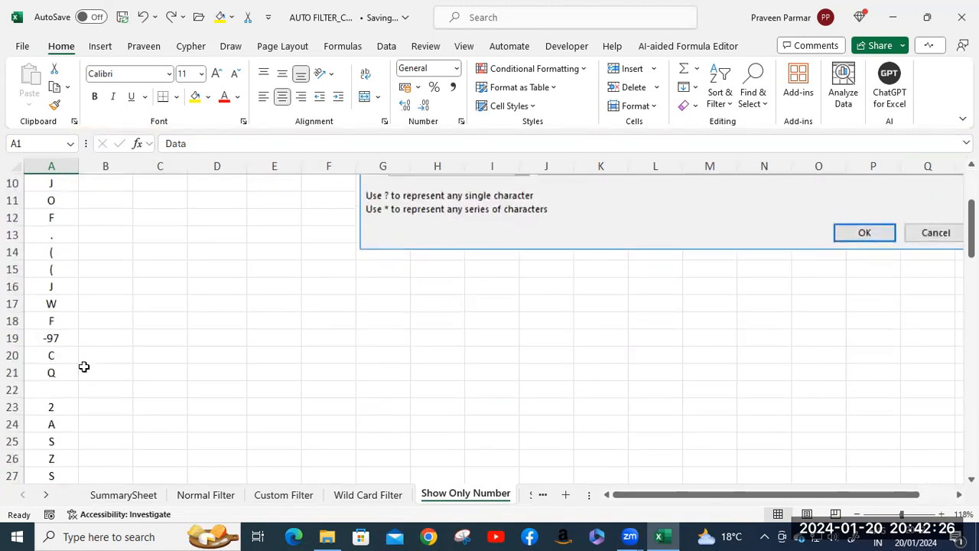
{"action": "scroll", "coordinate": [84, 367], "scroll_direction": "down", "scroll_amount": 6}
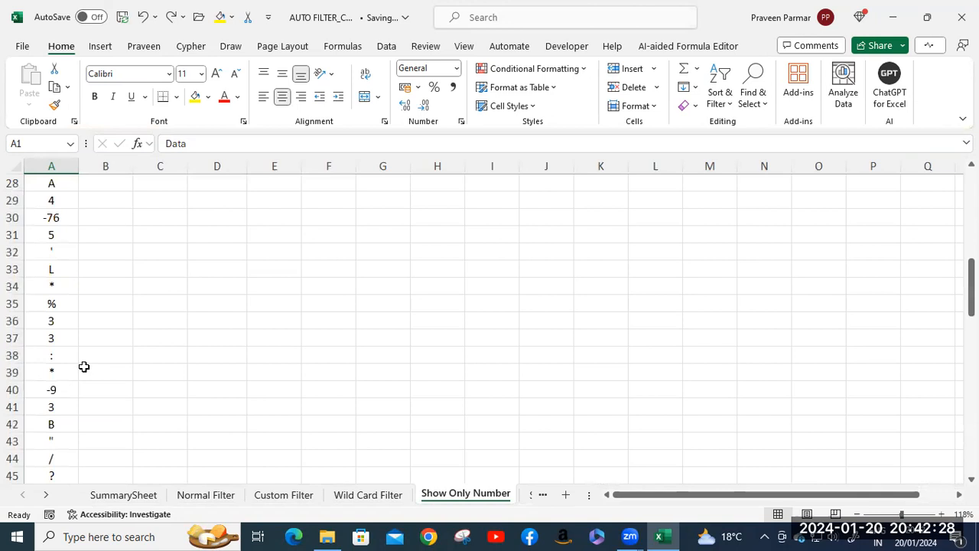
{"action": "scroll", "coordinate": [84, 366], "scroll_direction": "up", "scroll_amount": 9}
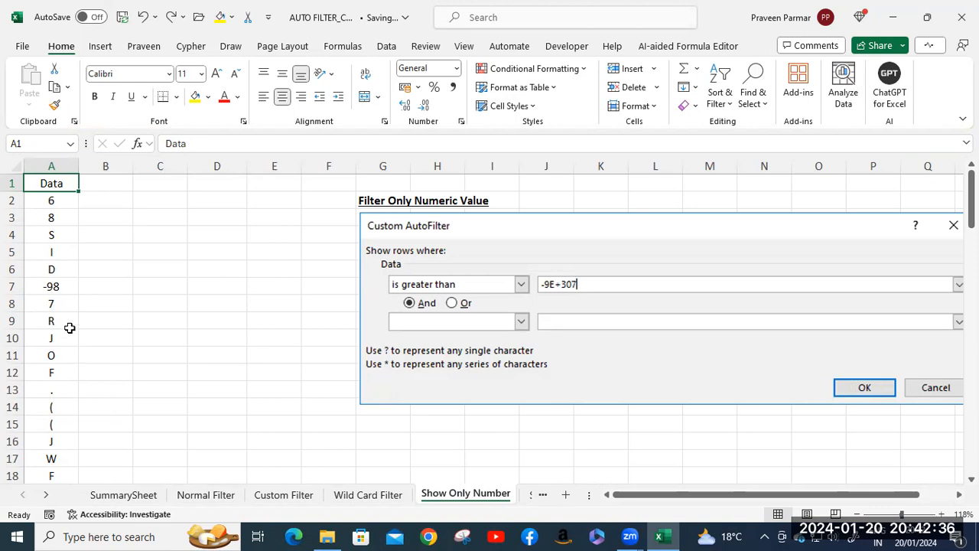
- Turn on AutoFilter for the Data column from header cell A1 and view its filter list without applying a filter
{"action": "left_click", "coordinate": [41, 201]}
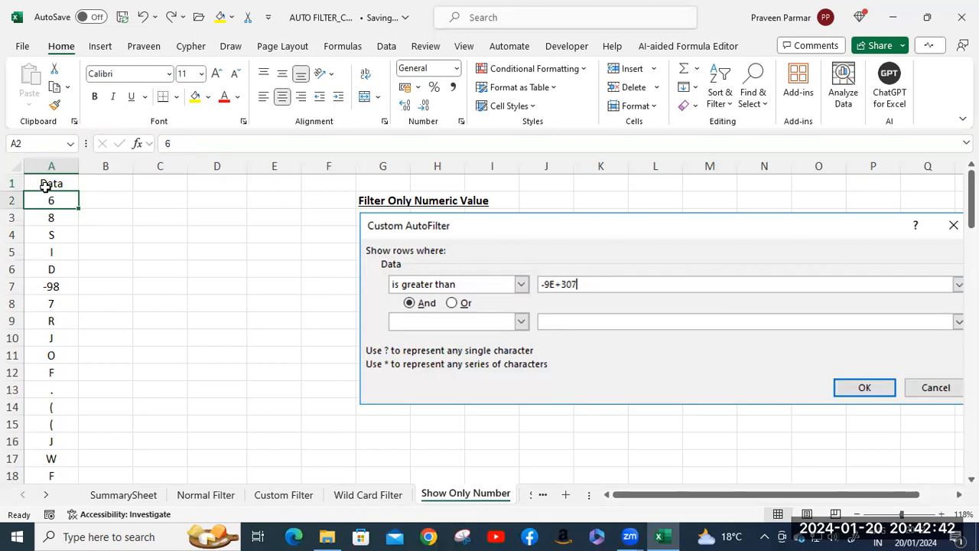
{"action": "left_click", "coordinate": [46, 185]}
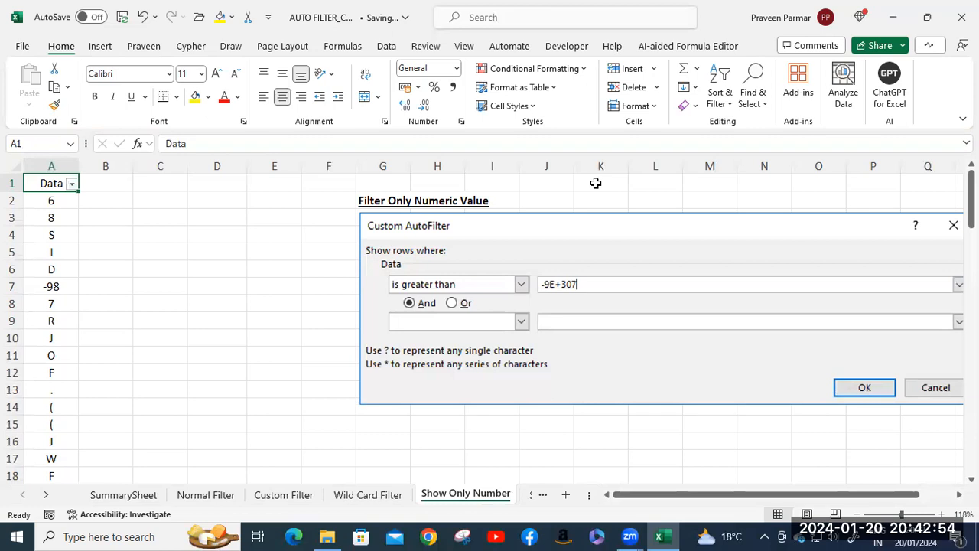
{"action": "left_click", "coordinate": [71, 186]}
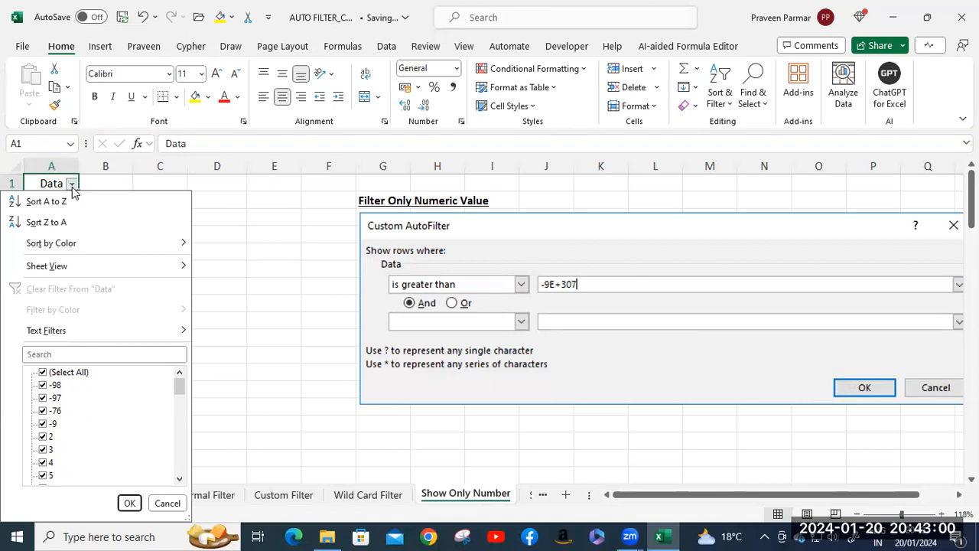
{"action": "left_click", "coordinate": [72, 187]}
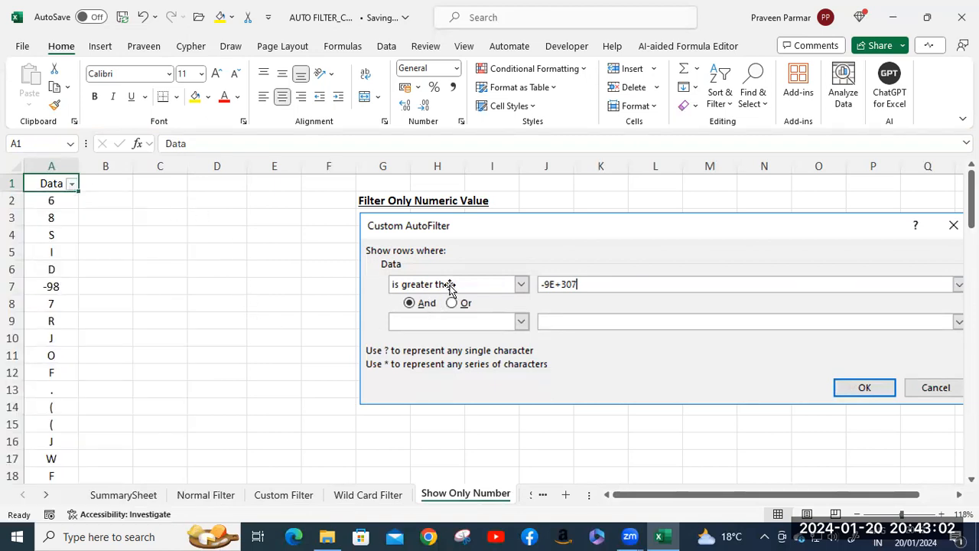
{"action": "scroll", "coordinate": [468, 263], "scroll_direction": "down", "scroll_amount": 3}
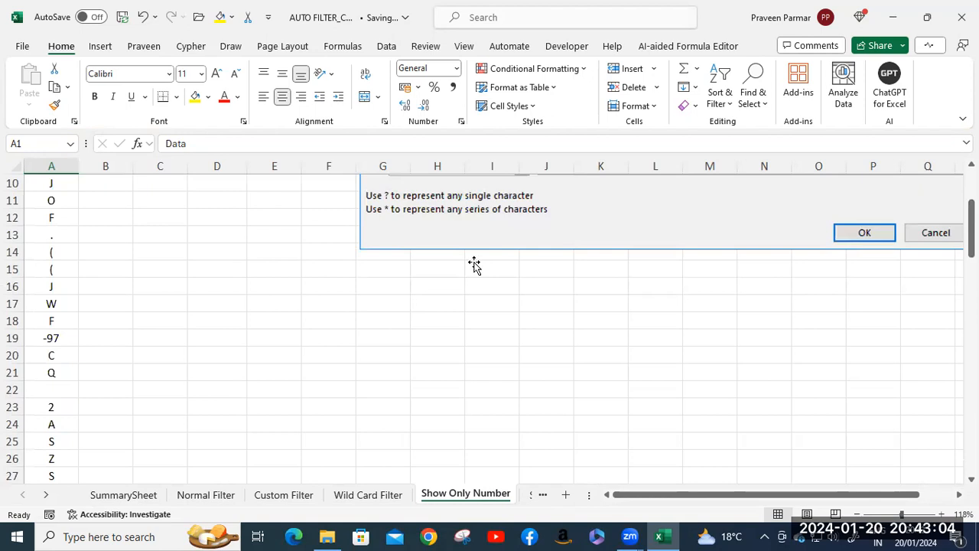
{"action": "scroll", "coordinate": [474, 264], "scroll_direction": "up", "scroll_amount": 3}
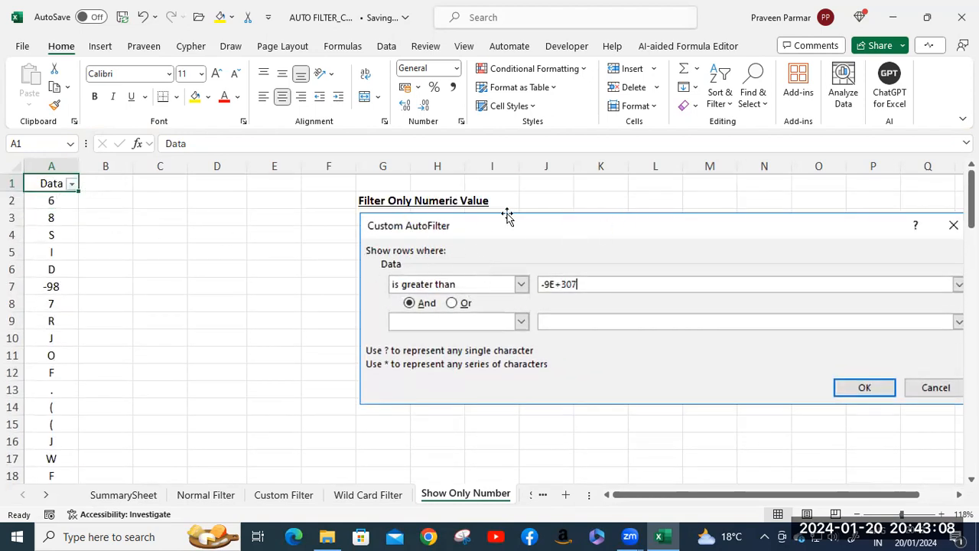
- Apply a custom filter to the Data column for values greater than -9E+307 and review the filtered rows
{"action": "left_click", "coordinate": [70, 184]}
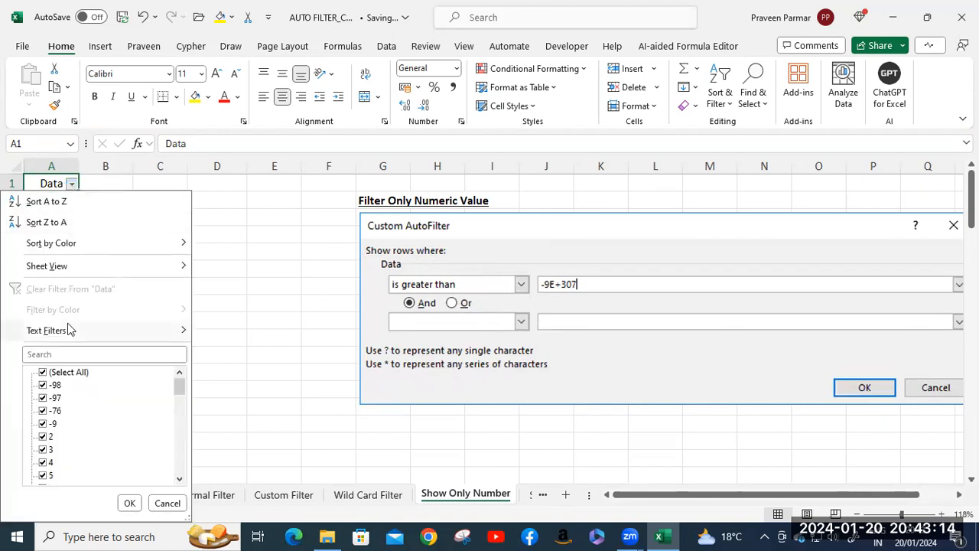
{"action": "mouse_move", "coordinate": [70, 337]}
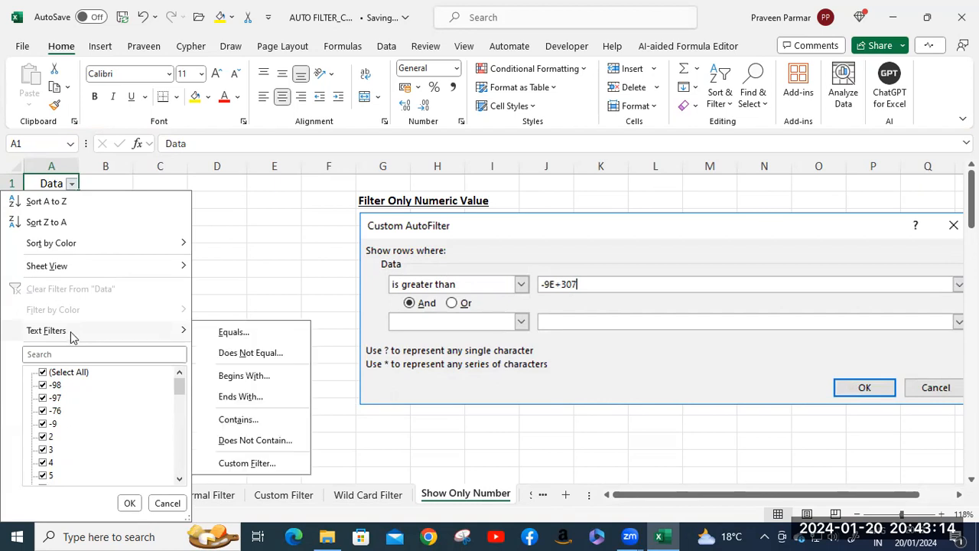
{"action": "left_click", "coordinate": [247, 464]}
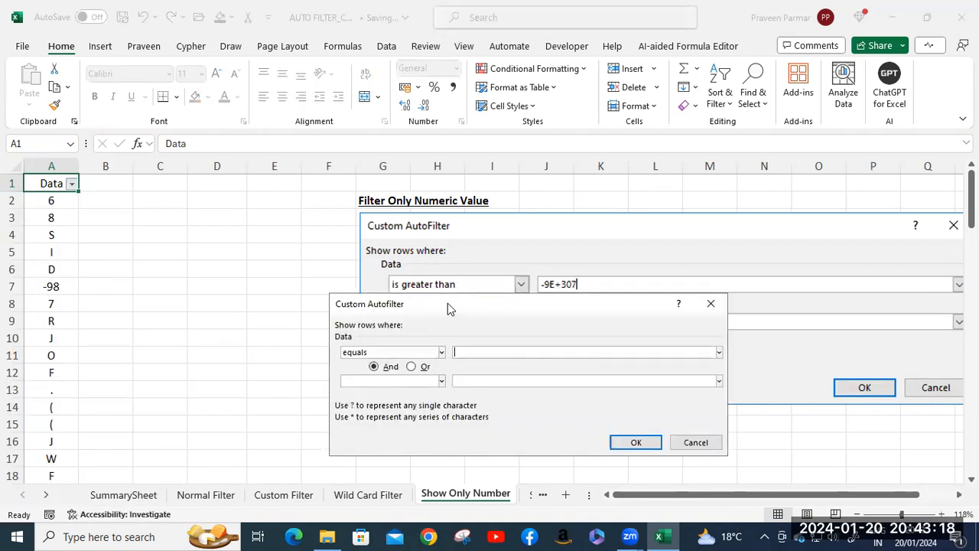
{"action": "left_click_drag", "start_coordinate": [450, 304], "coordinate": [477, 38]}
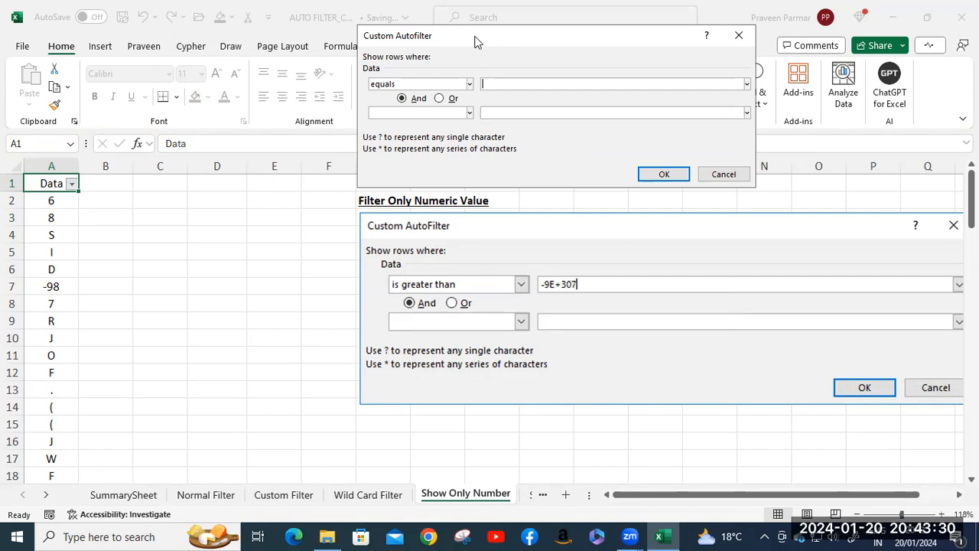
{"action": "left_click", "coordinate": [470, 84]}
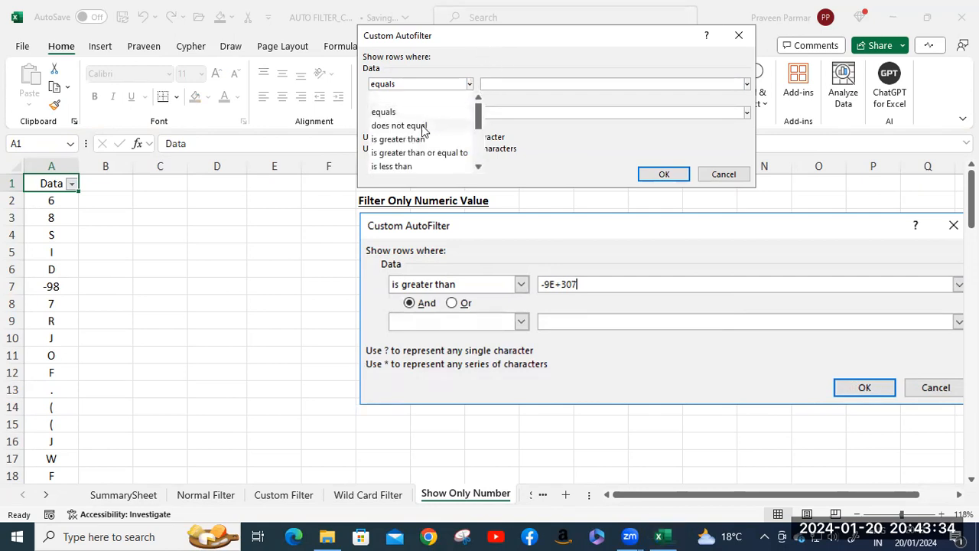
{"action": "left_click", "coordinate": [419, 140]}
{"action": "left_click", "coordinate": [498, 85]}
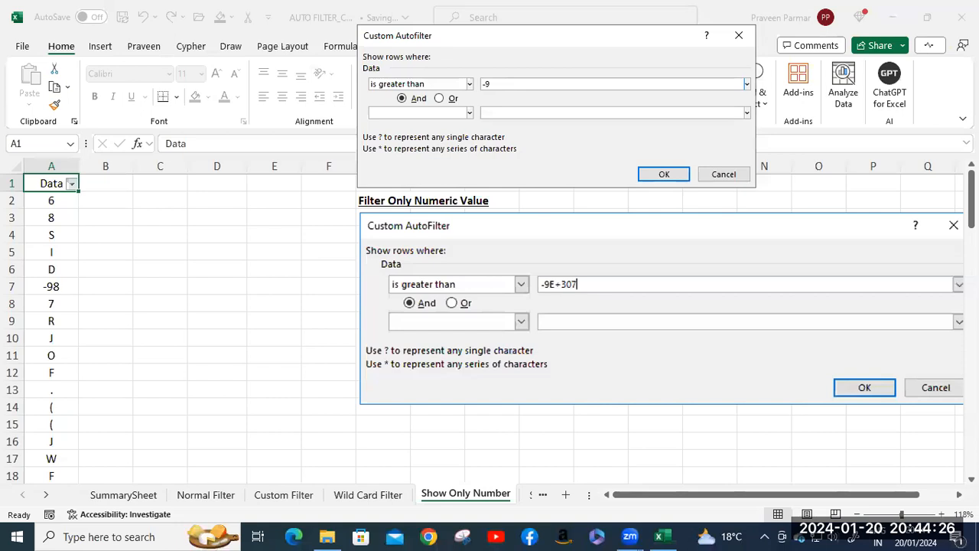
{"action": "type", "text": "E+307"}
{"action": "left_click", "coordinate": [657, 172]}
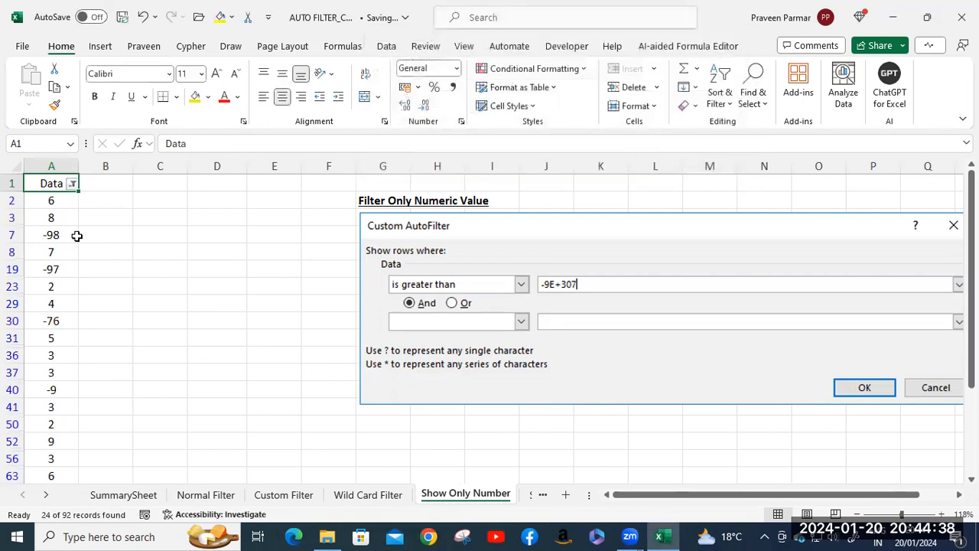
{"action": "scroll", "coordinate": [59, 423], "scroll_direction": "down", "scroll_amount": 4}
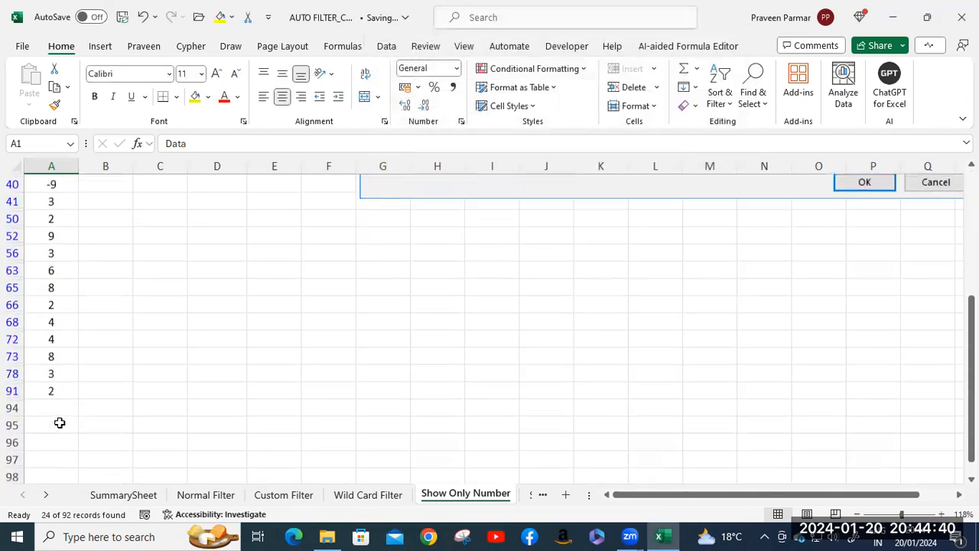
{"action": "scroll", "coordinate": [59, 424], "scroll_direction": "up", "scroll_amount": 4}
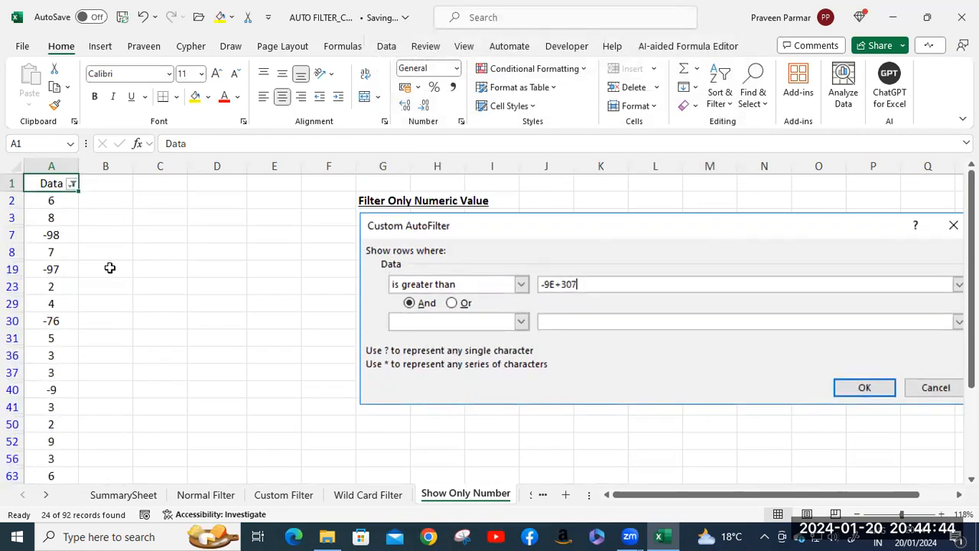
- Open the Show Only Text Value sheet, remove the existing AutoFilter from its Data column and dismiss the blocked-content notice
{"action": "left_click", "coordinate": [386, 48]}
{"action": "left_click", "coordinate": [474, 86]}
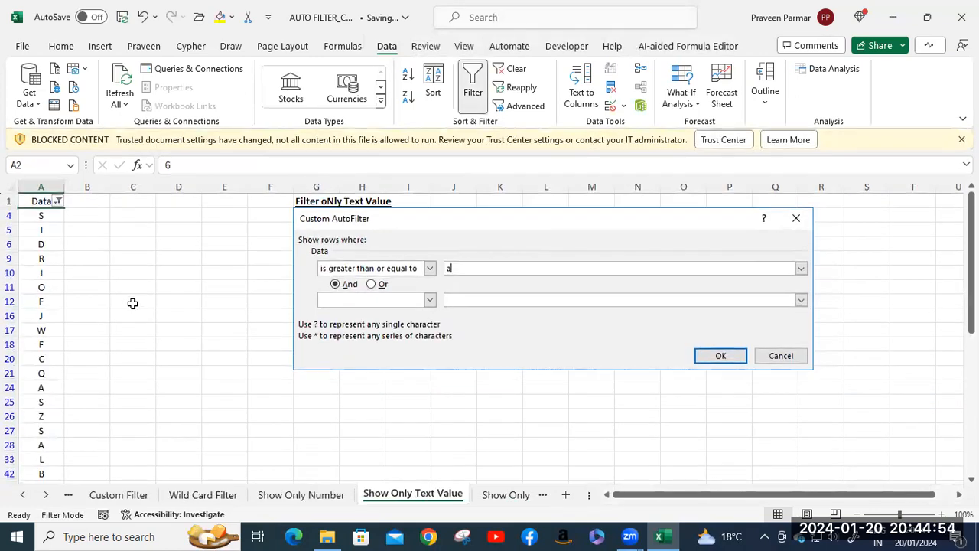
{"action": "left_click", "coordinate": [473, 88]}
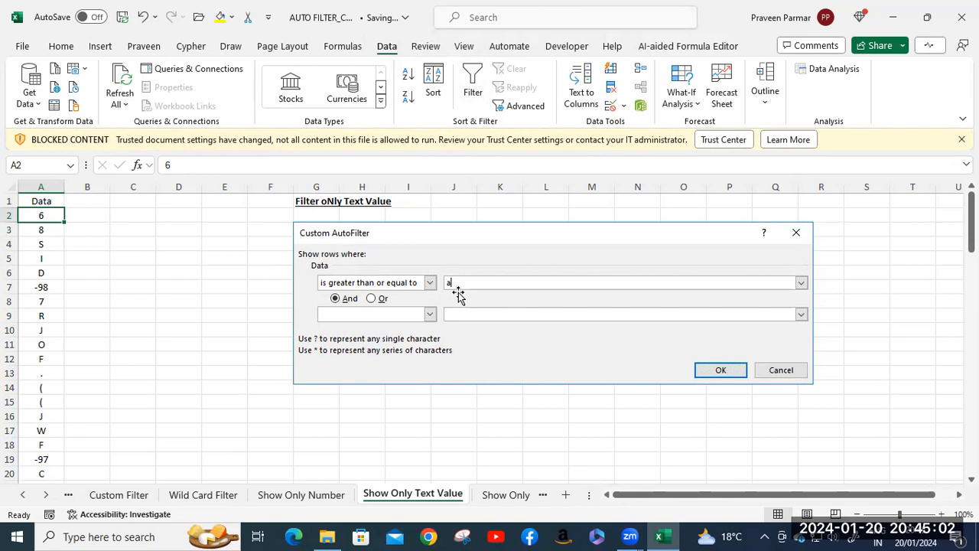
{"action": "left_click", "coordinate": [962, 139]}
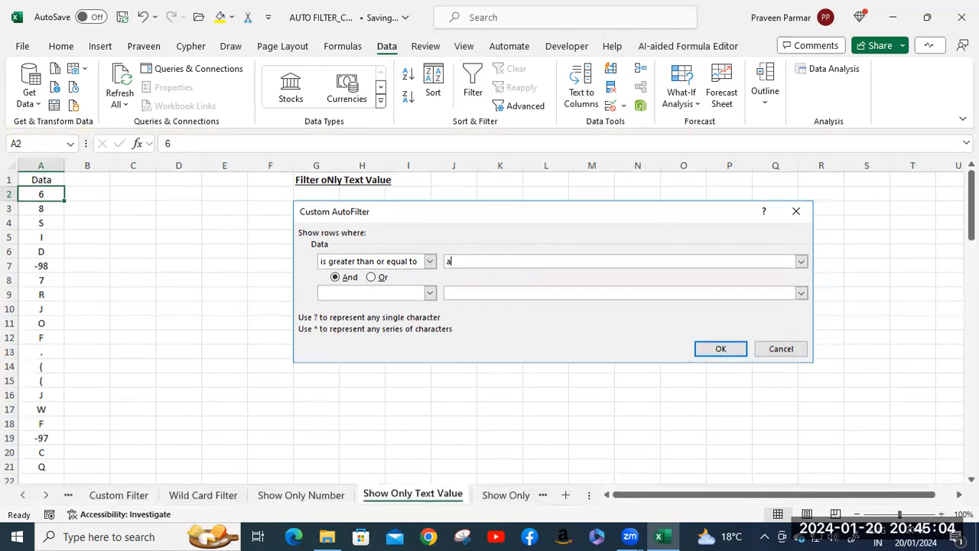
- Turn on AutoFilter for the Data column from header cell A1 of the Show Only Text Value sheet
{"action": "left_click", "coordinate": [46, 178]}
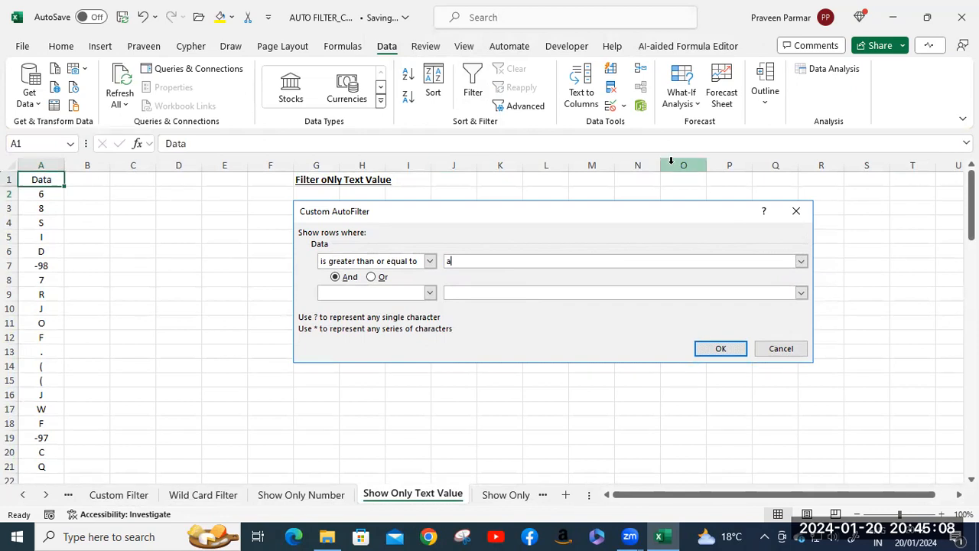
{"action": "key", "text": "alt+d"}
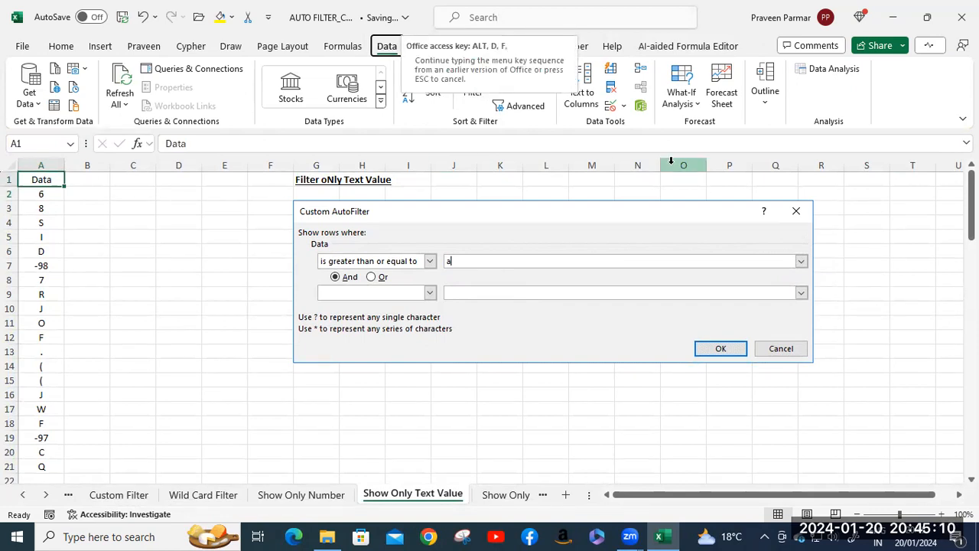
{"action": "key", "text": "f"}
{"action": "key", "text": "f"}
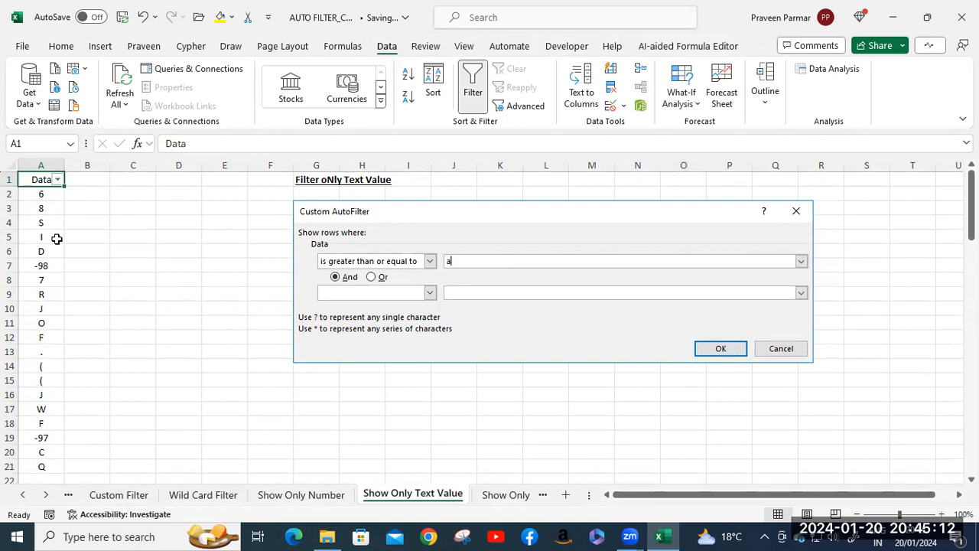
- Apply a custom text filter to the Data column for values greater than or equal to a and review the filtered rows
{"action": "left_click", "coordinate": [58, 179]}
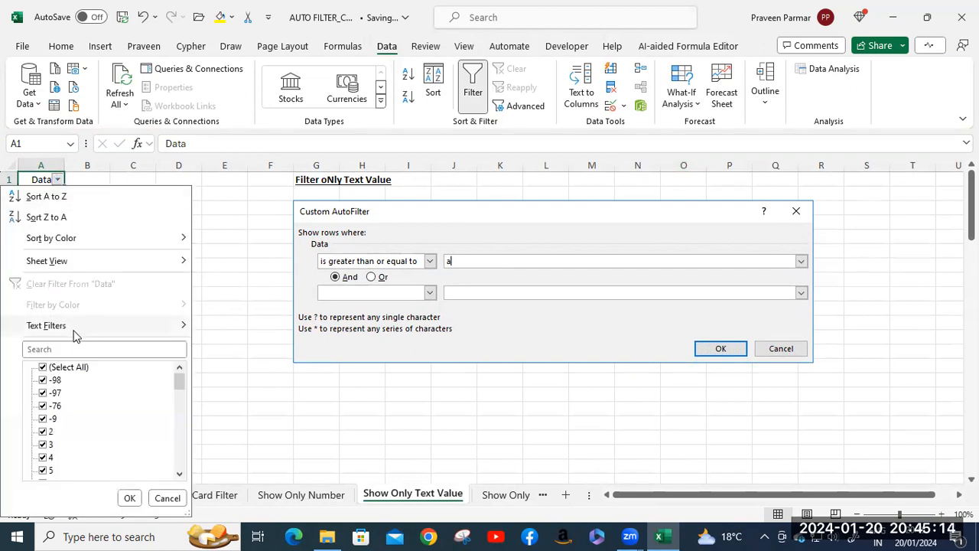
{"action": "mouse_move", "coordinate": [77, 327]}
{"action": "left_click", "coordinate": [224, 463]}
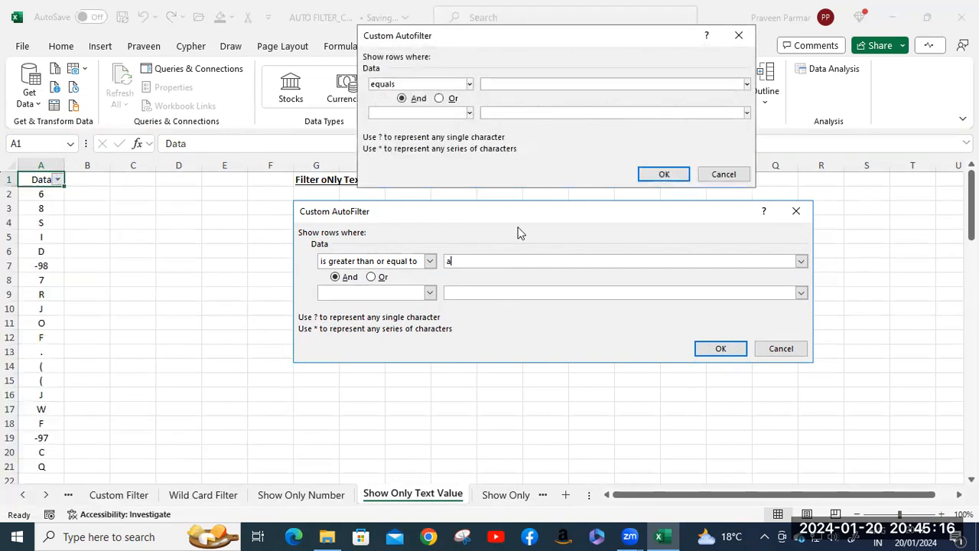
{"action": "left_click", "coordinate": [469, 85]}
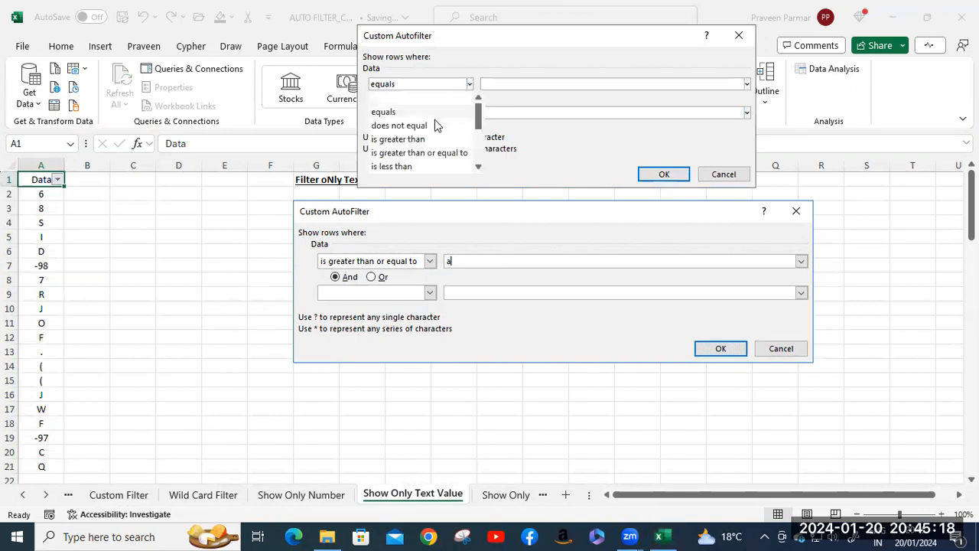
{"action": "left_click", "coordinate": [425, 152]}
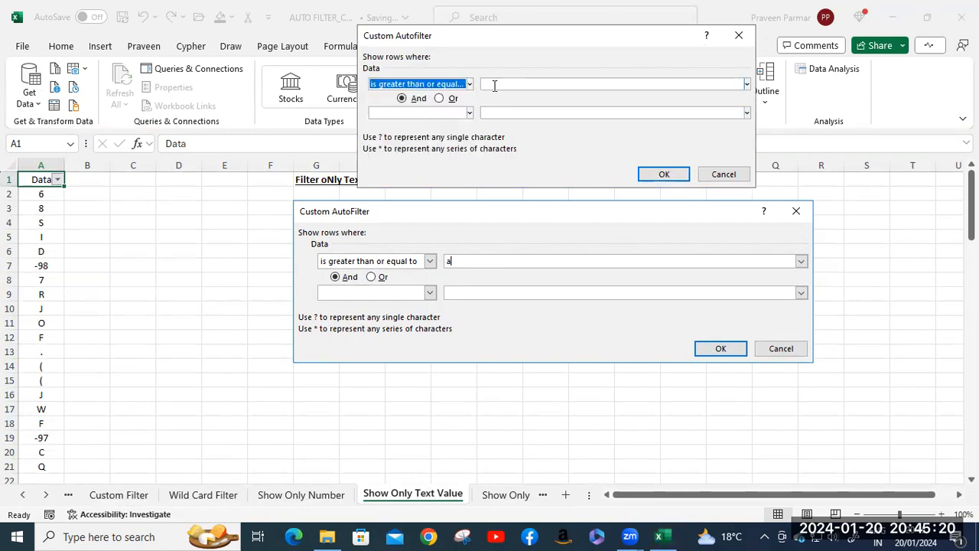
{"action": "left_click", "coordinate": [497, 85]}
{"action": "type", "text": "a"}
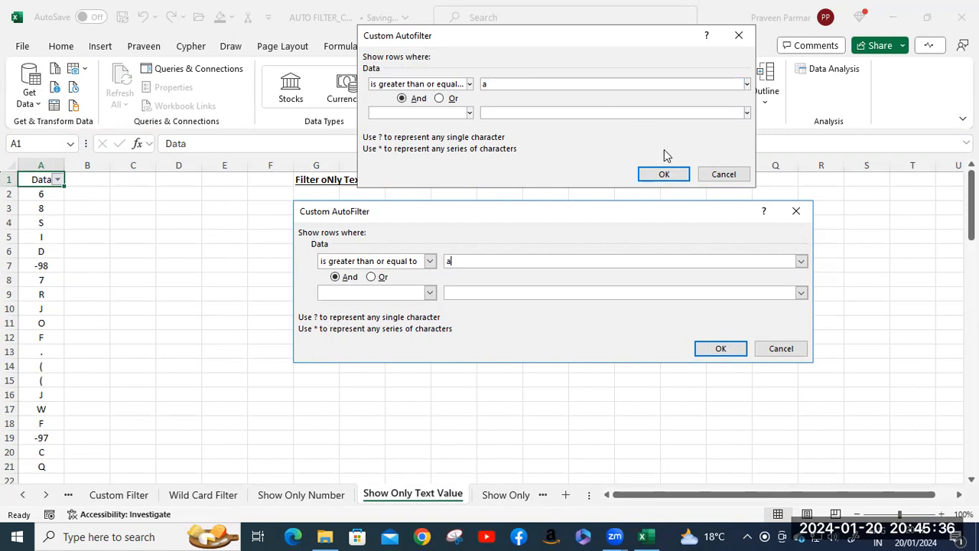
{"action": "left_click", "coordinate": [664, 174]}
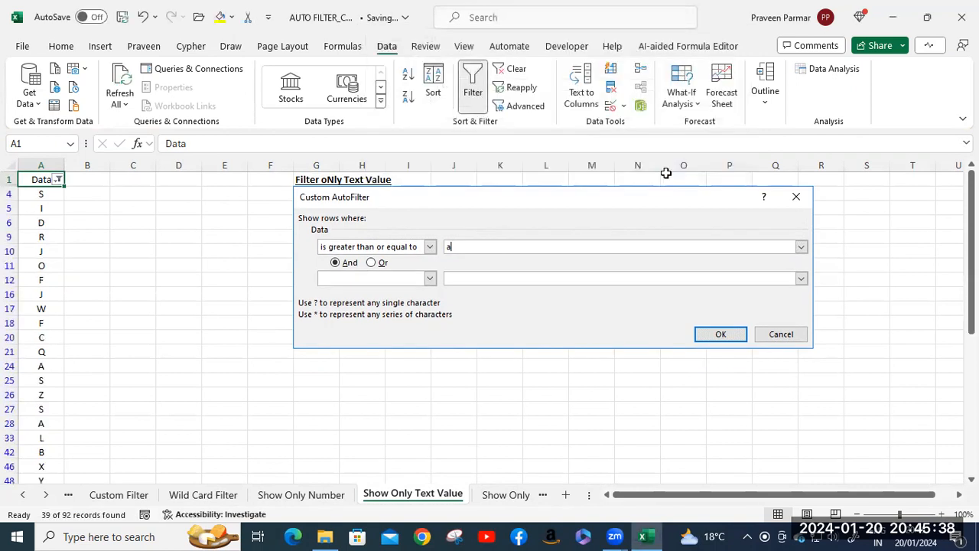
{"action": "scroll", "coordinate": [50, 273], "scroll_direction": "down", "scroll_amount": 6}
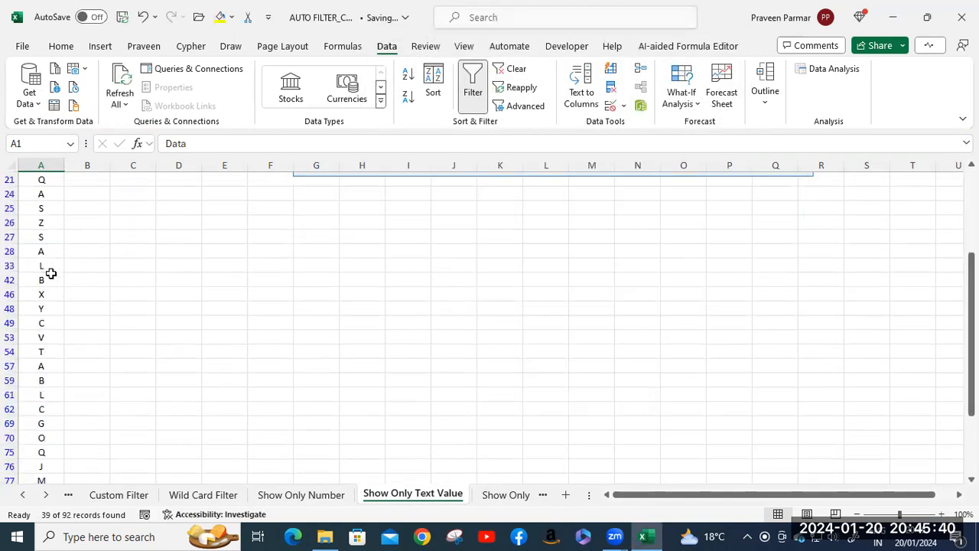
{"action": "scroll", "coordinate": [50, 273], "scroll_direction": "down", "scroll_amount": 4}
{"action": "scroll", "coordinate": [50, 273], "scroll_direction": "up", "scroll_amount": 7}
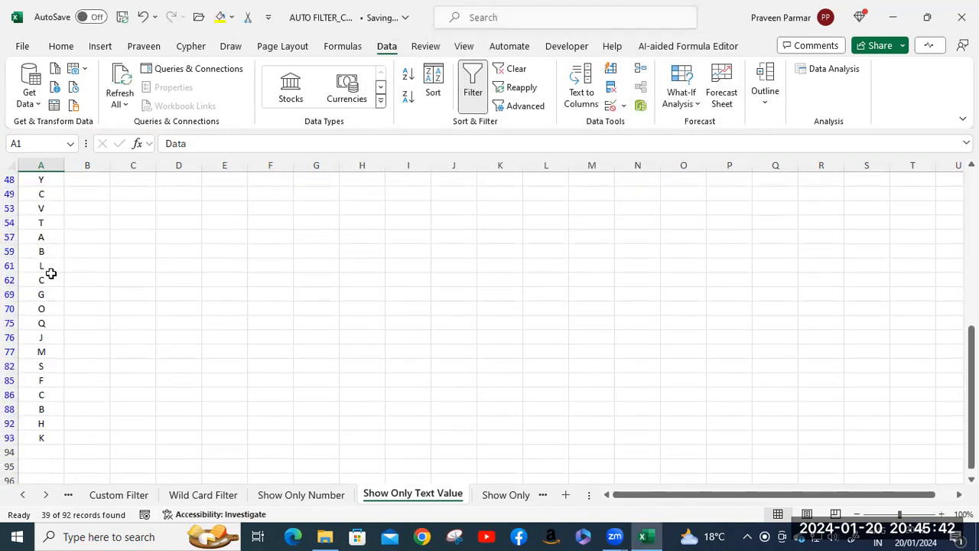
{"action": "scroll", "coordinate": [51, 273], "scroll_direction": "up", "scroll_amount": 3}
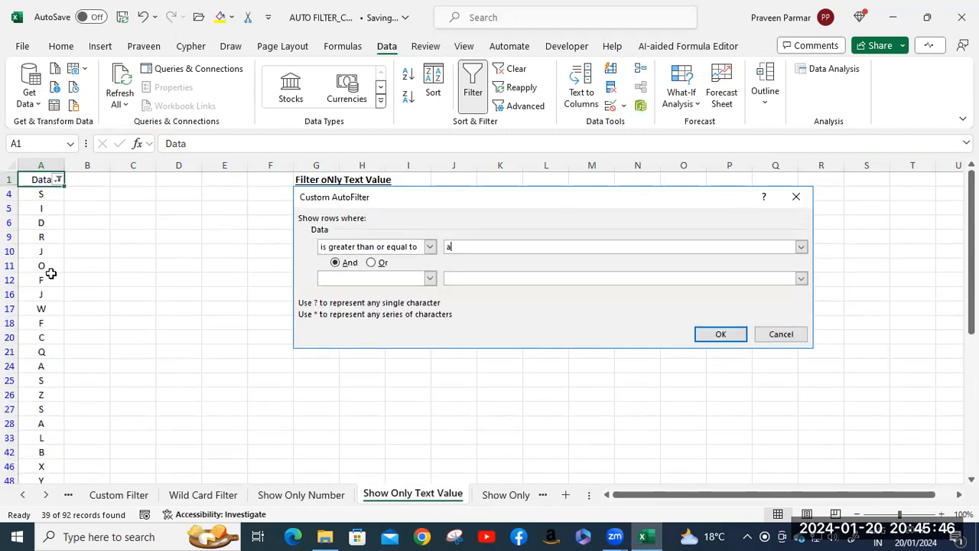
- Open the Show Only Spl Character sheet, dismiss the blocked-content notice and remove the existing AutoFilter from the Data column
{"action": "left_click", "coordinate": [501, 495]}
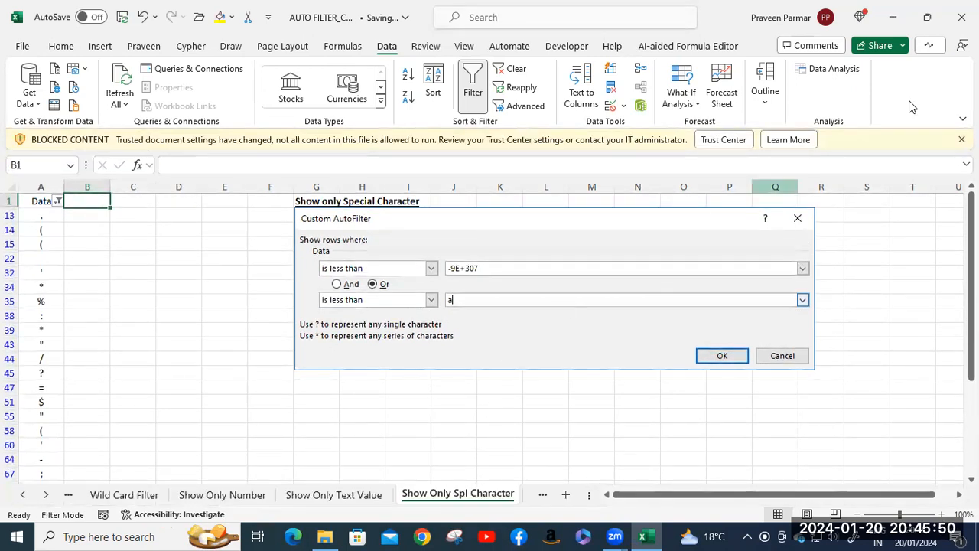
{"action": "left_click", "coordinate": [961, 139]}
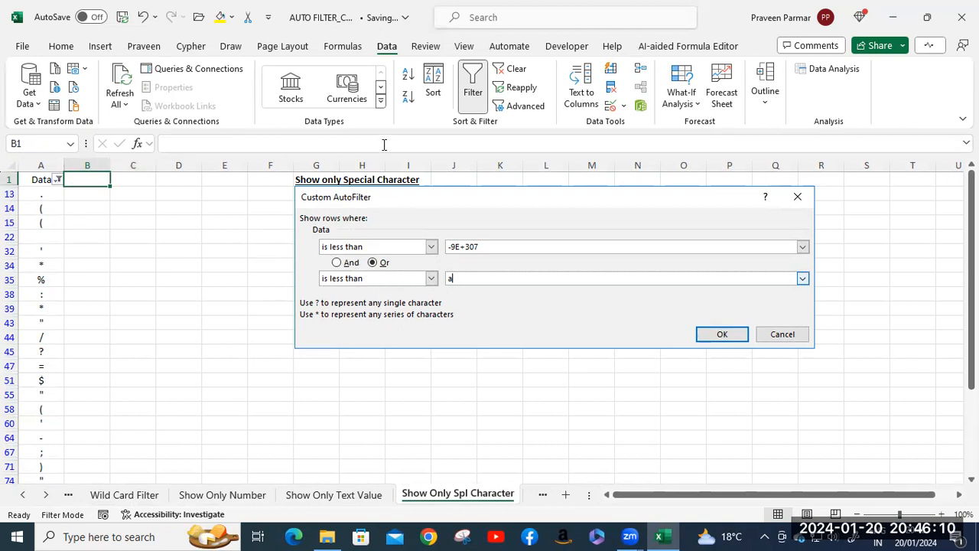
{"action": "left_click", "coordinate": [466, 98]}
- Turn on AutoFilter again for the Data column from header cell A1 of the Show Only Spl Character sheet
{"action": "left_click", "coordinate": [43, 194]}
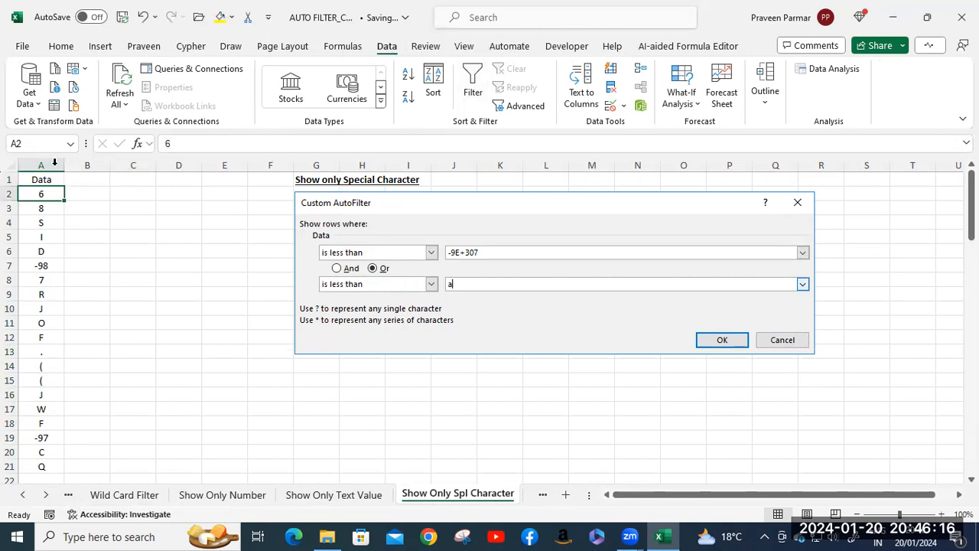
{"action": "left_click", "coordinate": [44, 180]}
{"action": "key", "text": "alt+a"}
{"action": "key", "text": "t"}
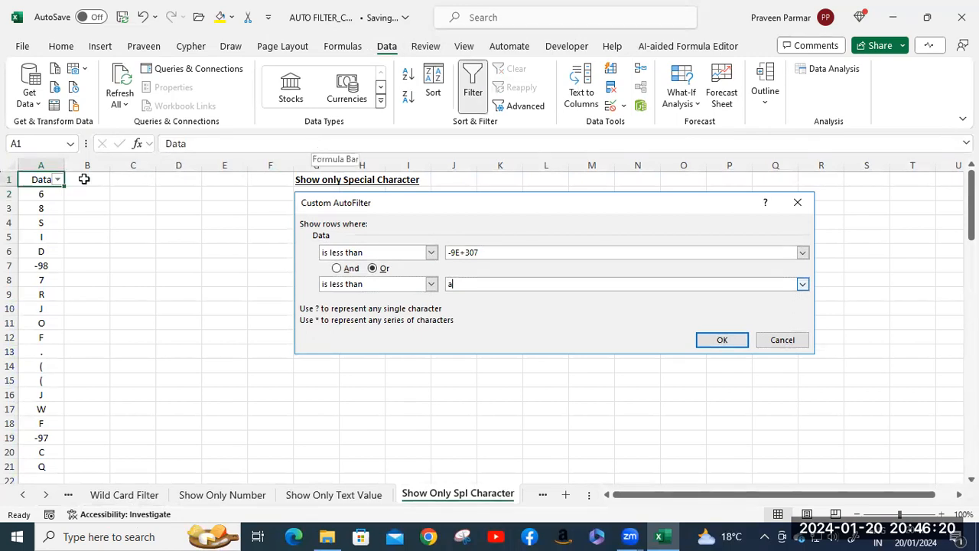
- Start a custom text filter on the Data column with the first condition set to is less than -9E+307
{"action": "left_click", "coordinate": [58, 180]}
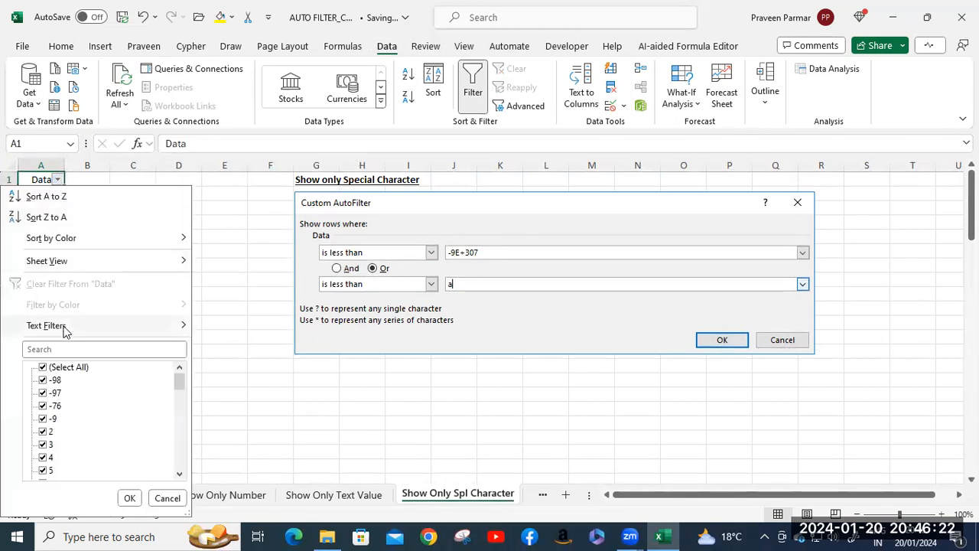
{"action": "mouse_move", "coordinate": [62, 325]}
{"action": "left_click", "coordinate": [252, 461]}
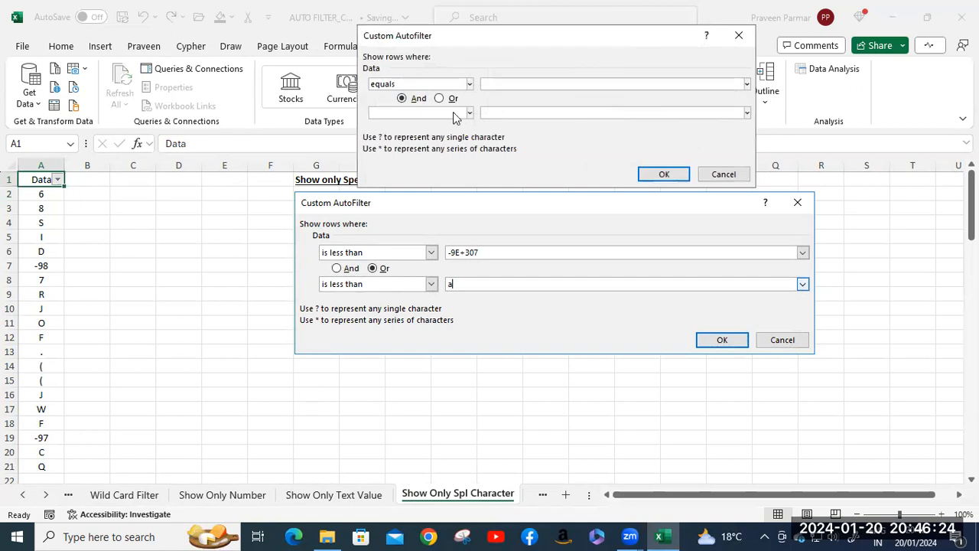
{"action": "left_click", "coordinate": [469, 85]}
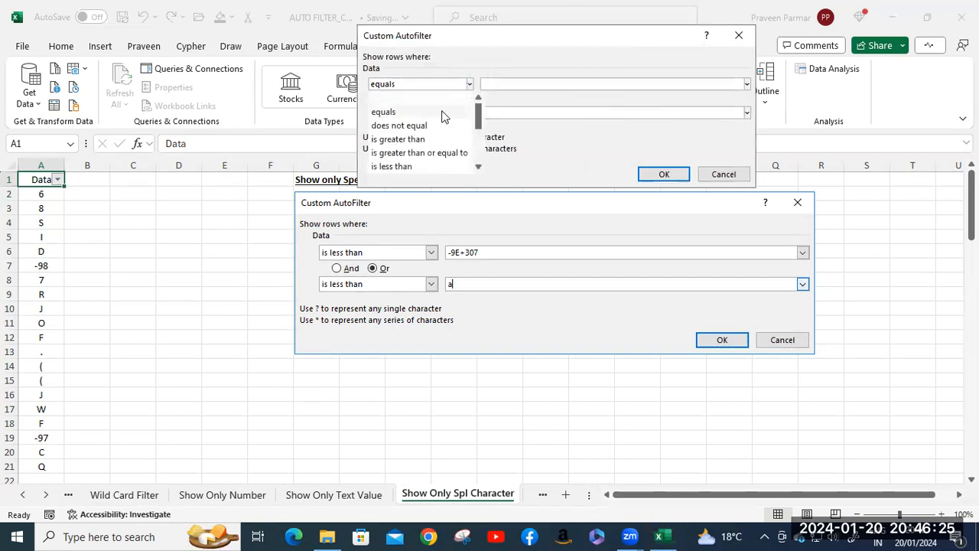
{"action": "left_click", "coordinate": [412, 165]}
{"action": "left_click", "coordinate": [498, 83]}
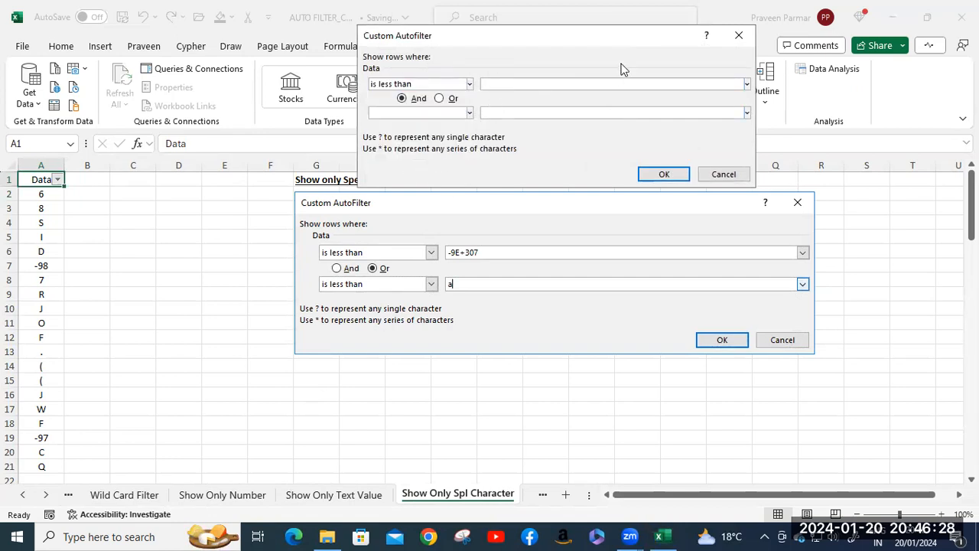
{"action": "type", "text": "-9e+307"}
{"action": "left_click", "coordinate": [494, 85]}
{"action": "key", "text": "BackSpace"}
{"action": "type", "text": "E"}
- Add an Or condition of is less than a, apply the custom filter and review the filtered special-character rows
{"action": "left_click", "coordinate": [439, 98]}
{"action": "left_click", "coordinate": [432, 113]}
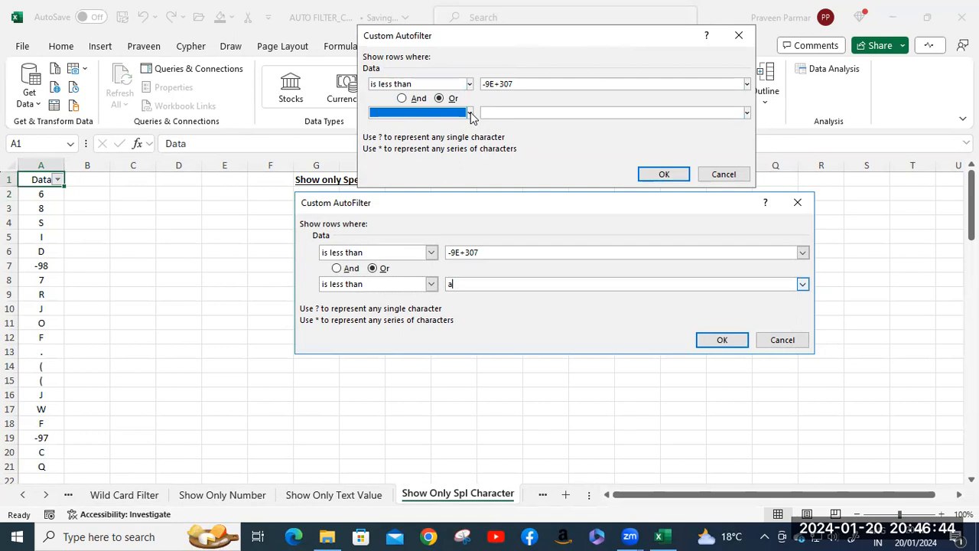
{"action": "left_click", "coordinate": [470, 113]}
{"action": "left_click", "coordinate": [400, 194]}
{"action": "left_click", "coordinate": [491, 112]}
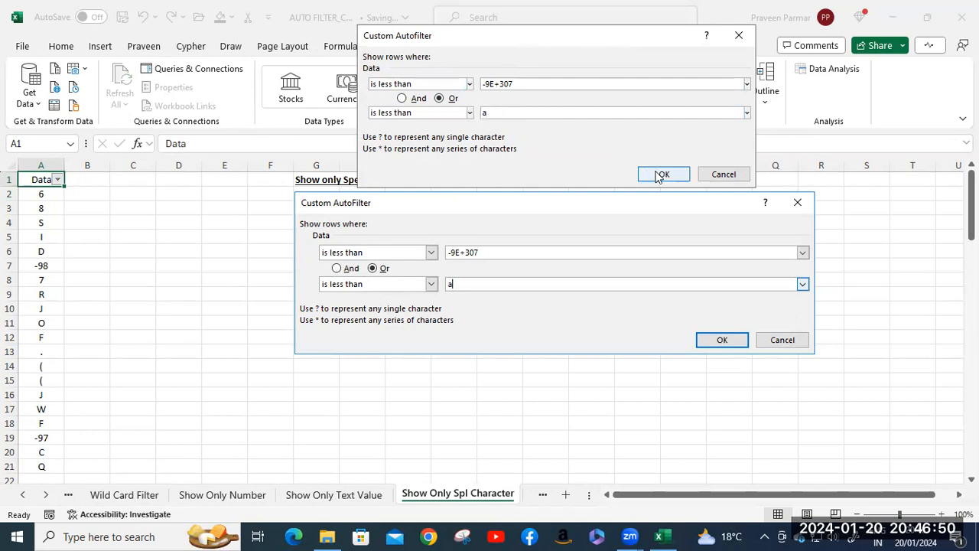
{"action": "left_click", "coordinate": [661, 174]}
{"action": "scroll", "coordinate": [35, 321], "scroll_direction": "down", "scroll_amount": 3}
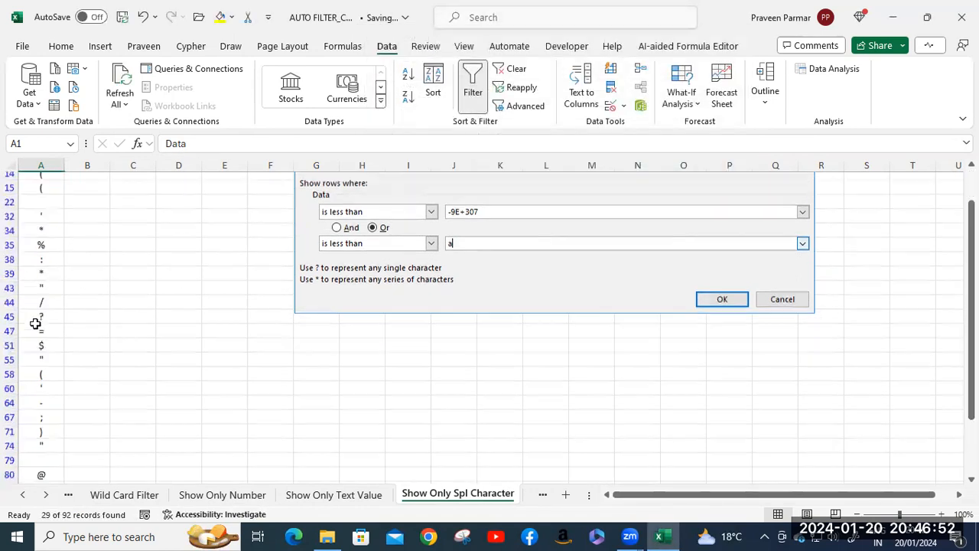
{"action": "scroll", "coordinate": [37, 324], "scroll_direction": "up", "scroll_amount": 3}
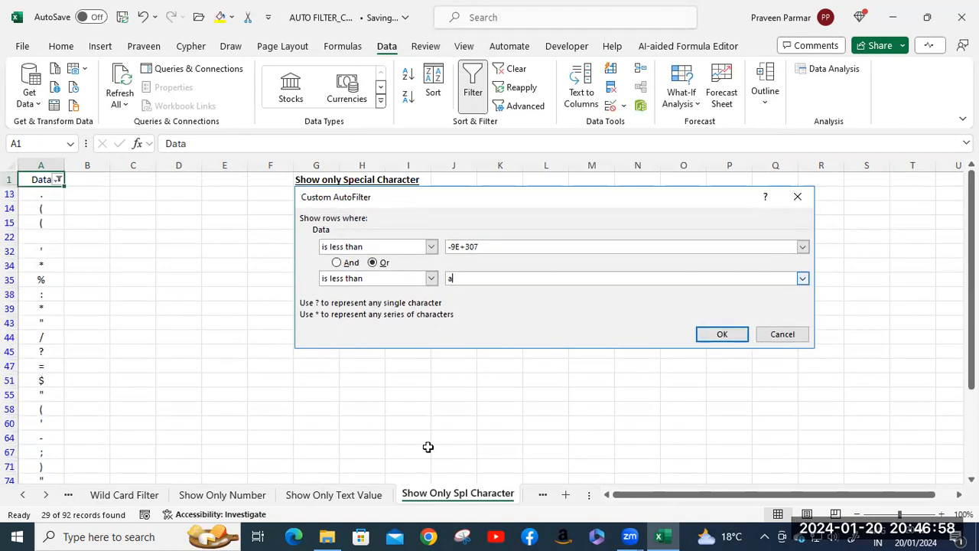
- Look over the Color Filter and Filter Only(bold,Italic,Undrlin sheets and close the AUTO FILTER_CLASS workbook without saving
{"action": "left_click", "coordinate": [541, 499]}
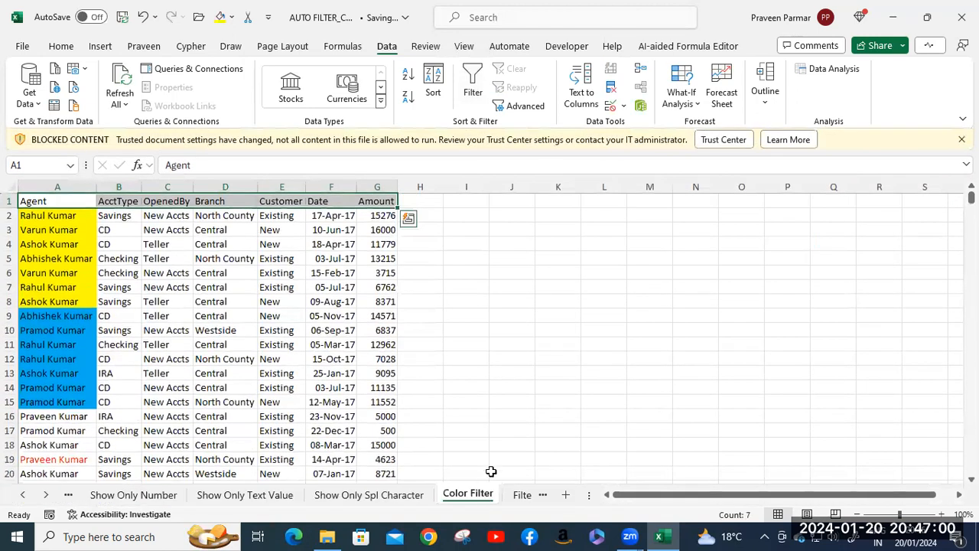
{"action": "scroll", "coordinate": [527, 427], "scroll_direction": "down", "scroll_amount": 5}
{"action": "left_click", "coordinate": [539, 497]}
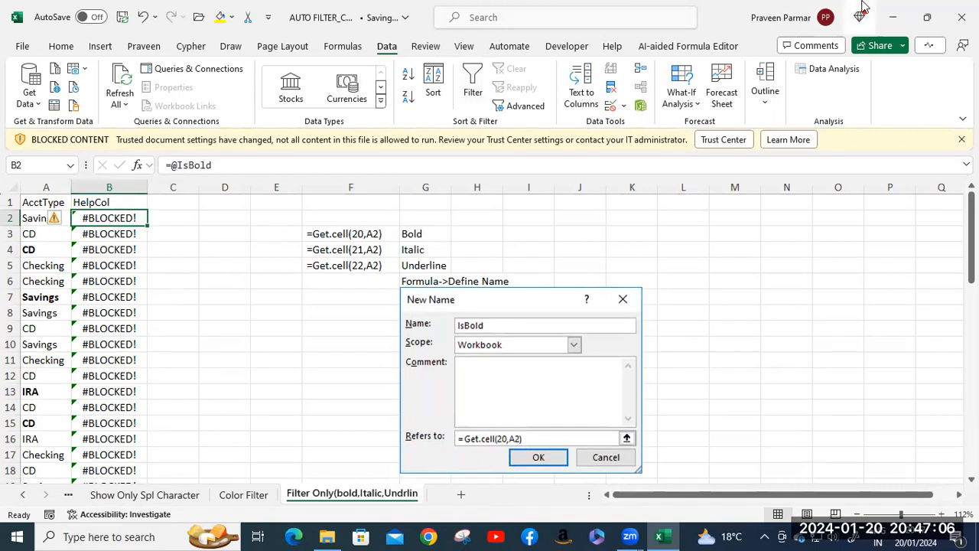
{"action": "left_click", "coordinate": [961, 16]}
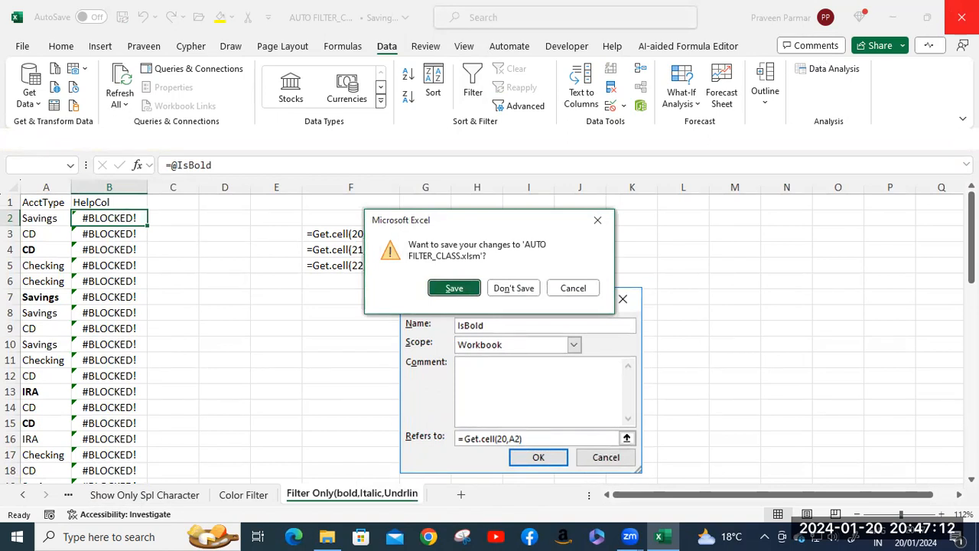
{"action": "left_click", "coordinate": [513, 287]}
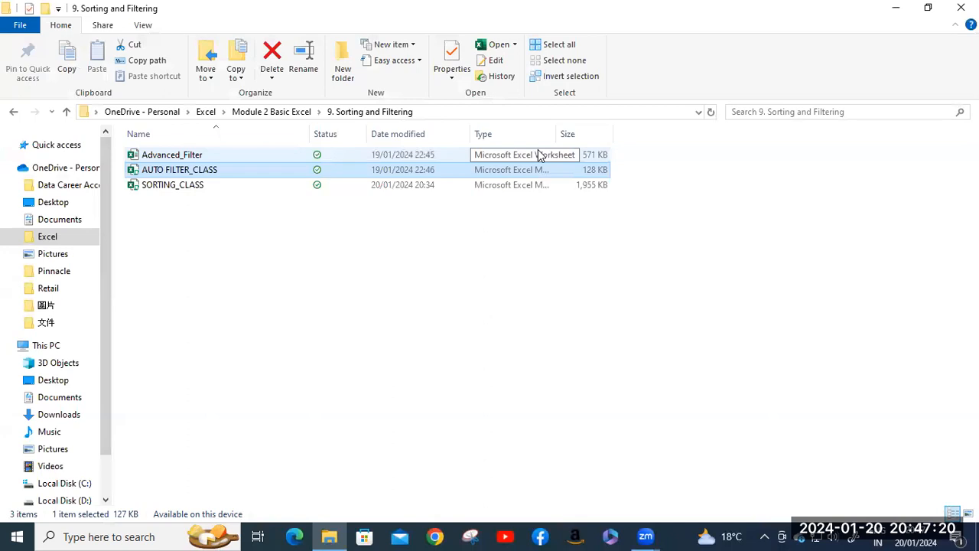
- Open the Advanced_Filter workbook from the 9. Sorting and Filtering folder and go to its Summarysheet
{"action": "left_click", "coordinate": [173, 159]}
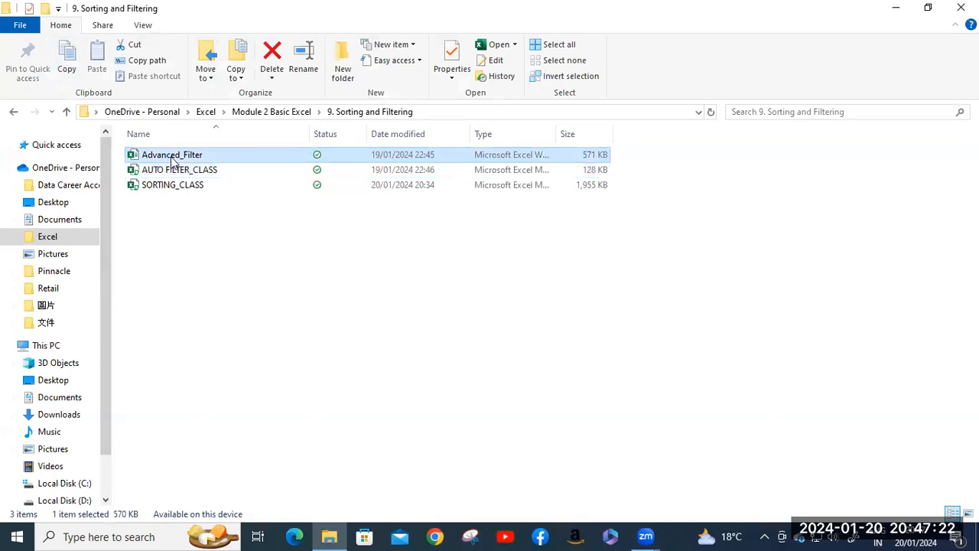
{"action": "double_click", "coordinate": [224, 162]}
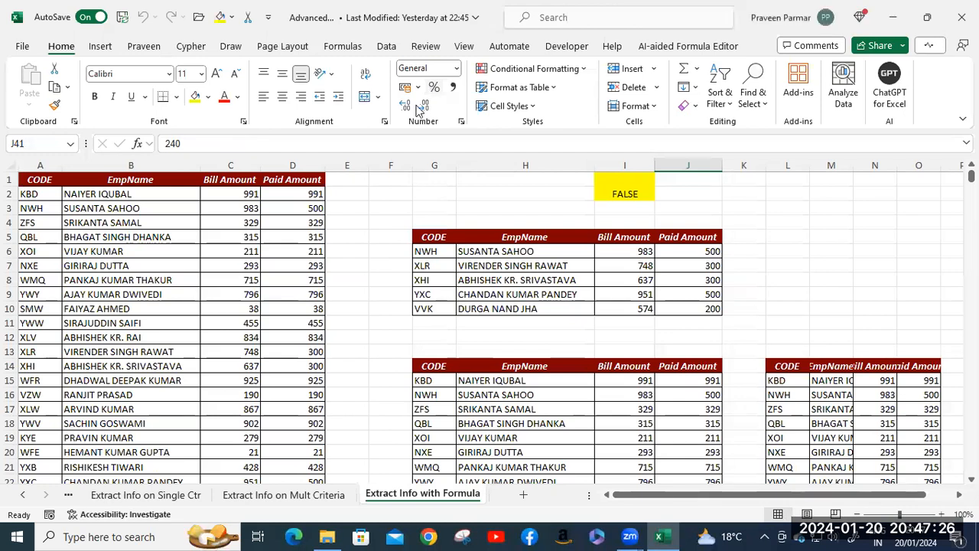
{"action": "left_click", "coordinate": [23, 495]}
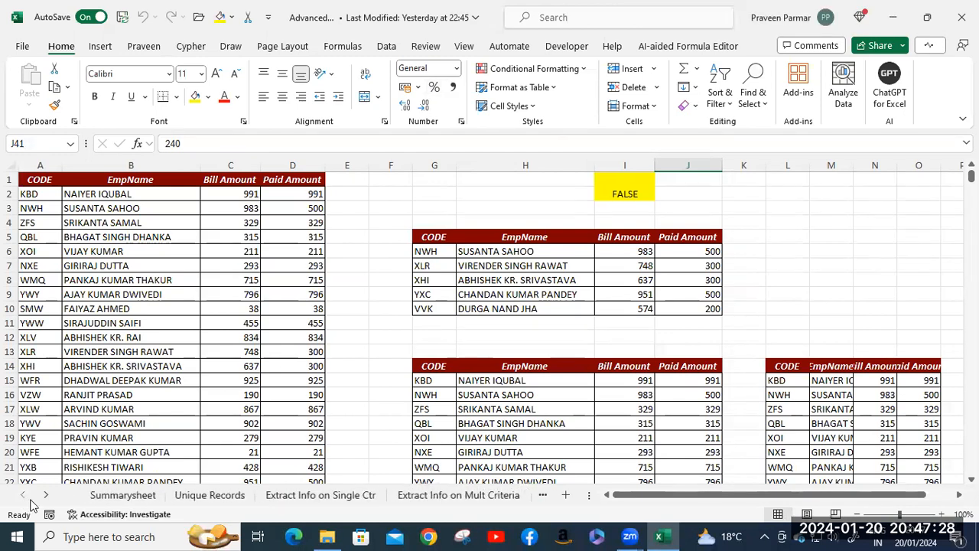
{"action": "left_click", "coordinate": [123, 495]}
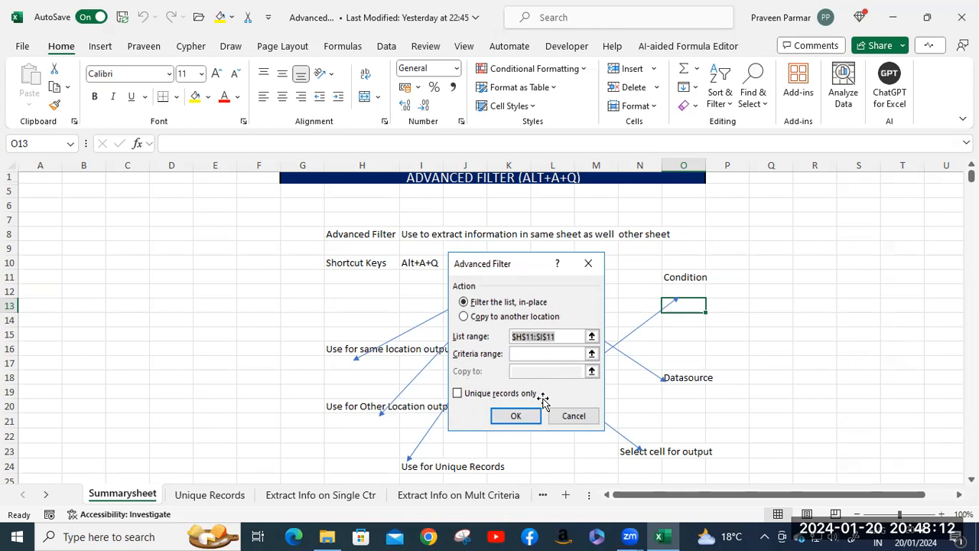
- Read through the remaining Advanced Filter notes on Summarysheet and go to the Unique Records sheet
{"action": "scroll", "coordinate": [550, 398], "scroll_direction": "down", "scroll_amount": 2}
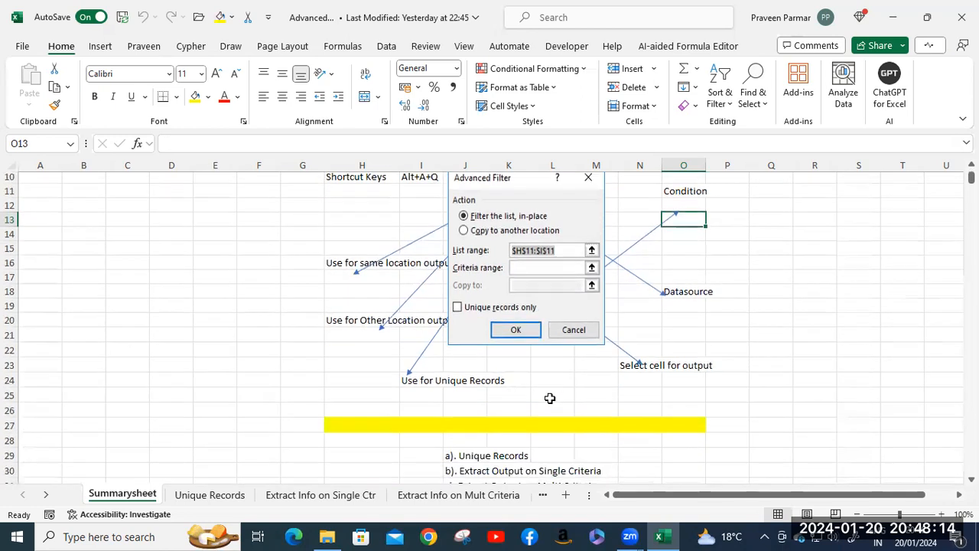
{"action": "scroll", "coordinate": [550, 393], "scroll_direction": "down", "scroll_amount": 2}
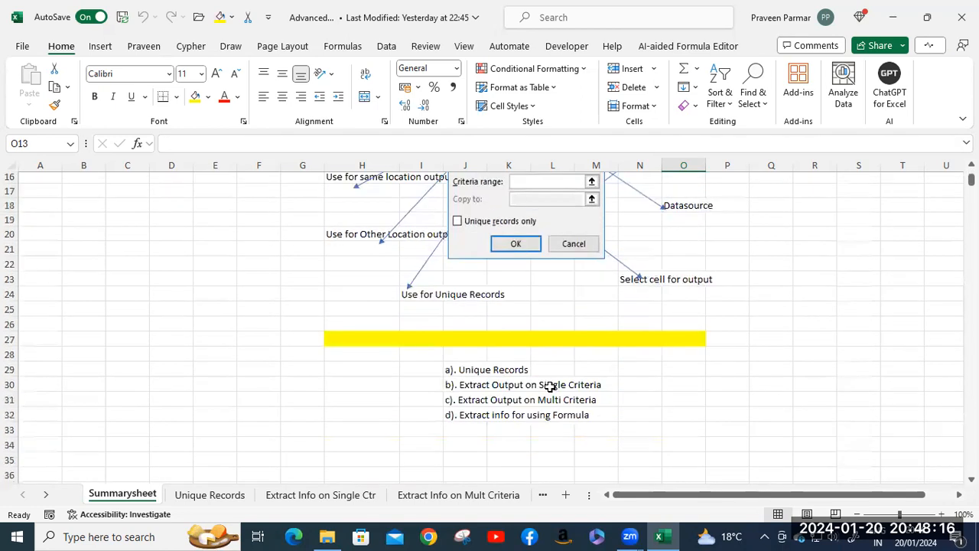
{"action": "left_click", "coordinate": [197, 496]}
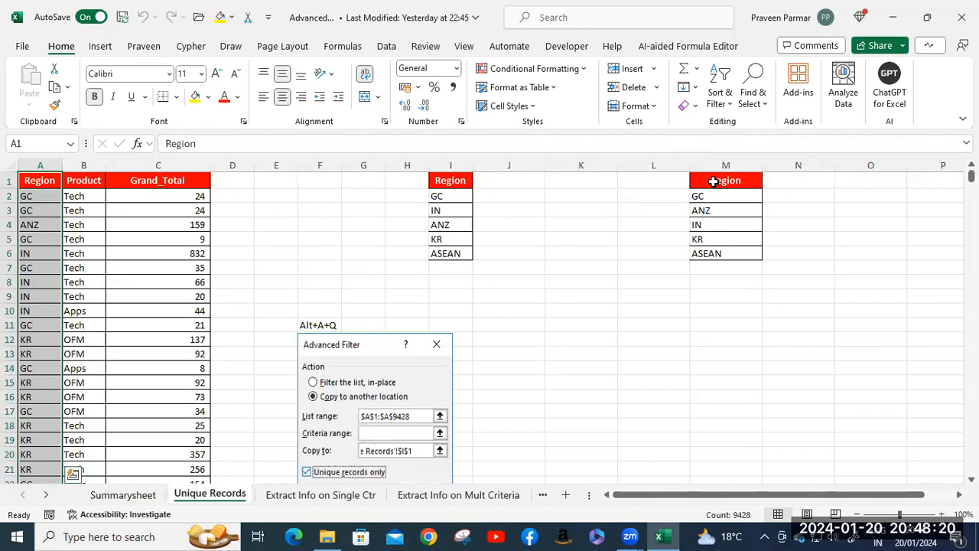
- Delete column M, which holds the extra Region list, from the Unique Records sheet
{"action": "right_click", "coordinate": [718, 165]}
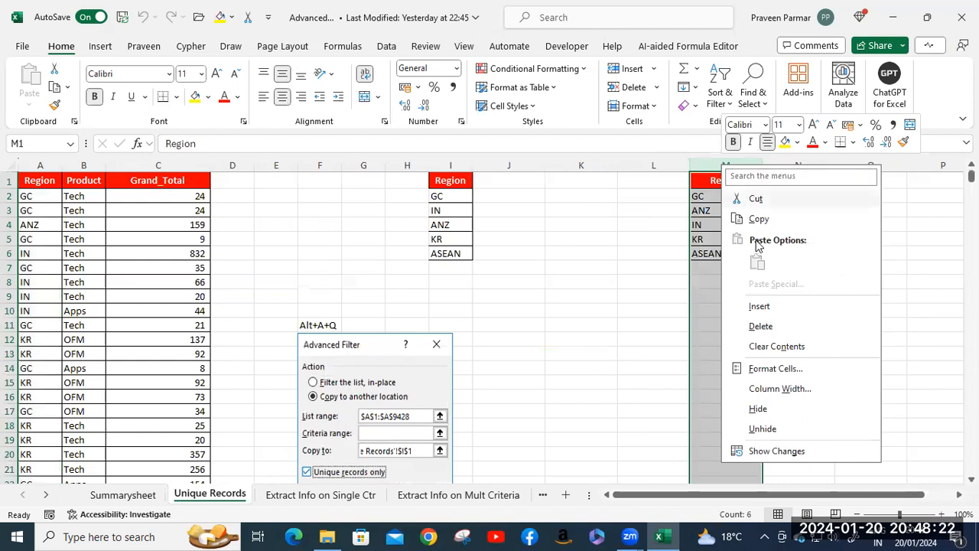
{"action": "left_click", "coordinate": [761, 327]}
{"action": "left_click", "coordinate": [622, 268]}
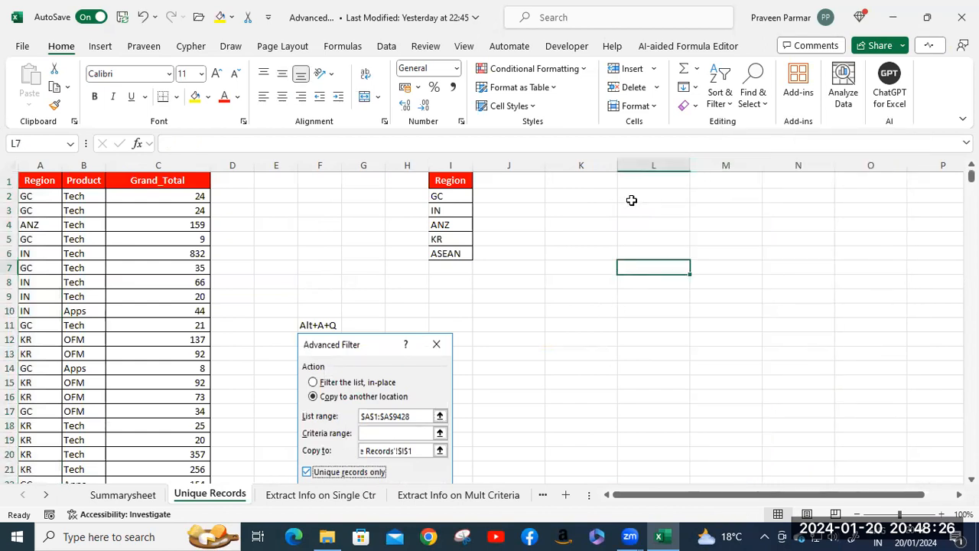
{"action": "key", "text": "alt+d"}
{"action": "key", "text": "f"}
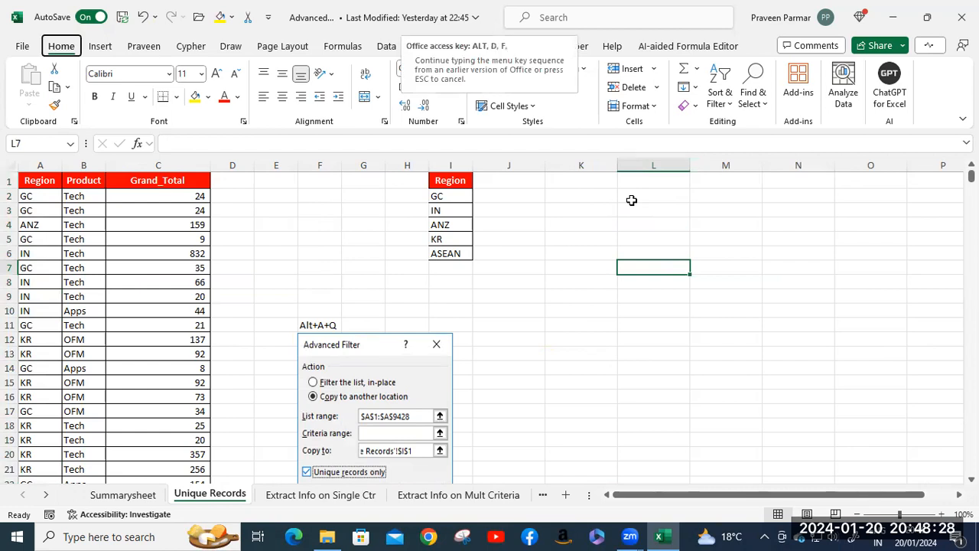
{"action": "left_click", "coordinate": [632, 200]}
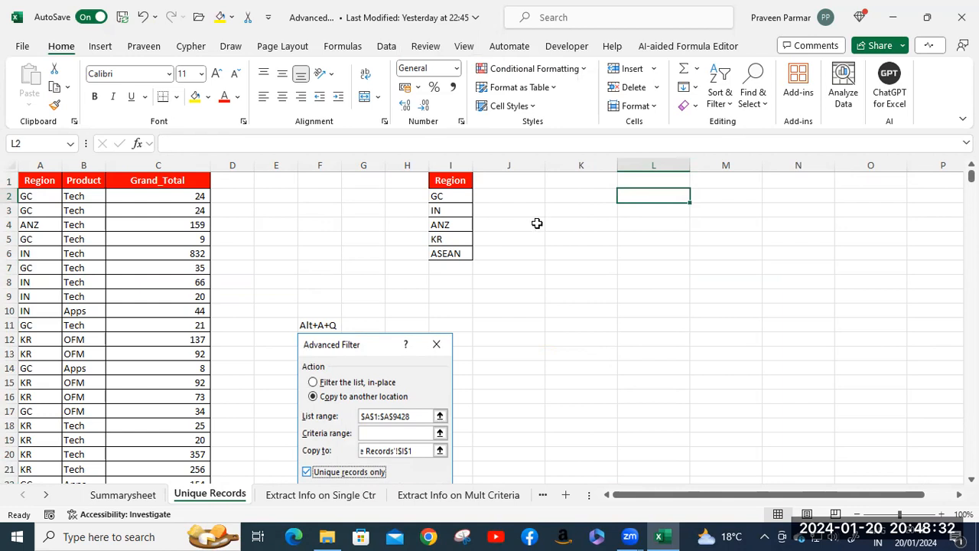
{"action": "key", "text": "alt+d"}
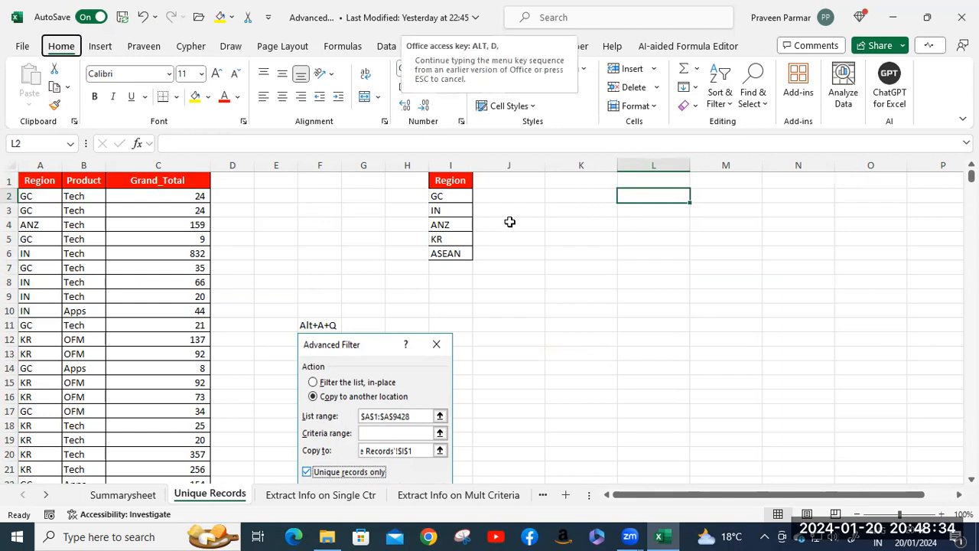
{"action": "key", "text": "Escape"}
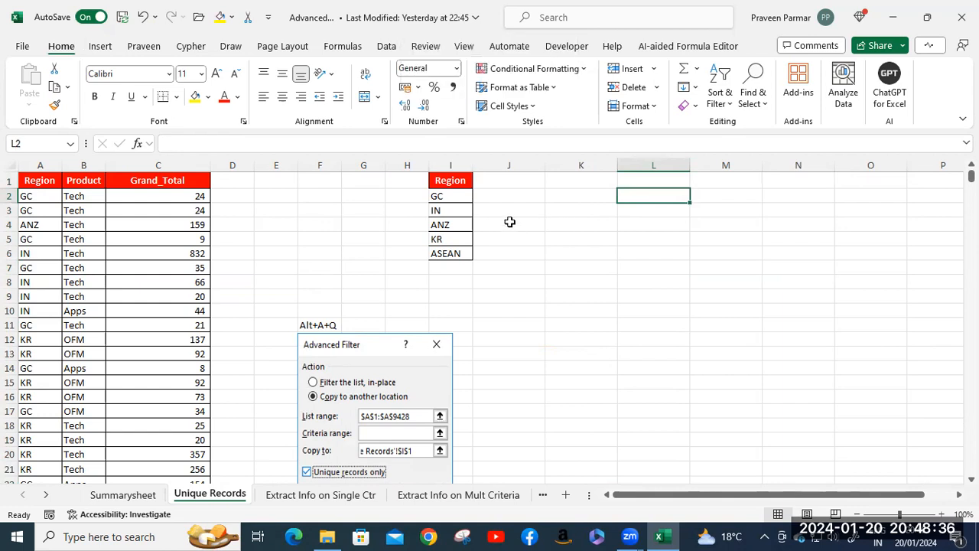
{"action": "key", "text": "alt"}
{"action": "key", "text": "Escape"}
{"action": "key", "text": "alt"}
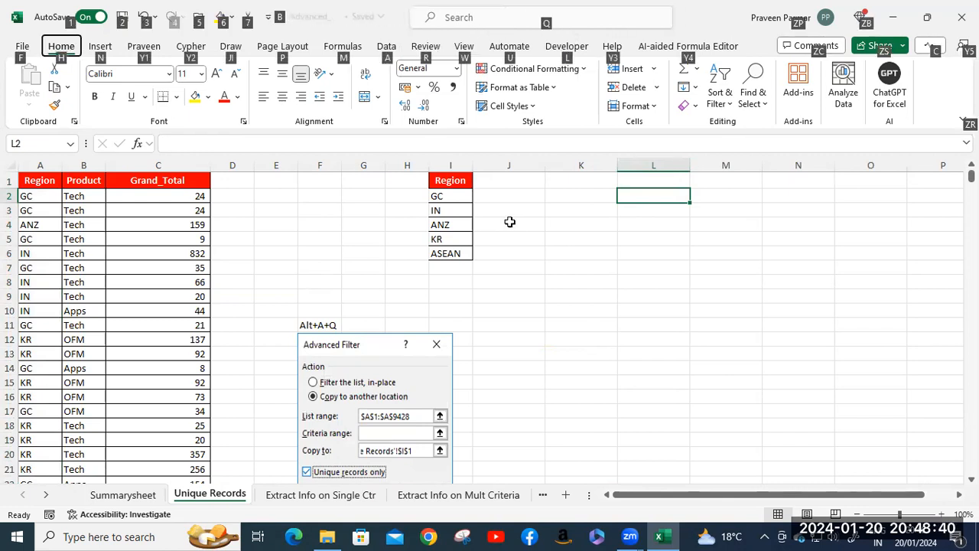
{"action": "key", "text": "d"}
{"action": "key", "text": "d"}
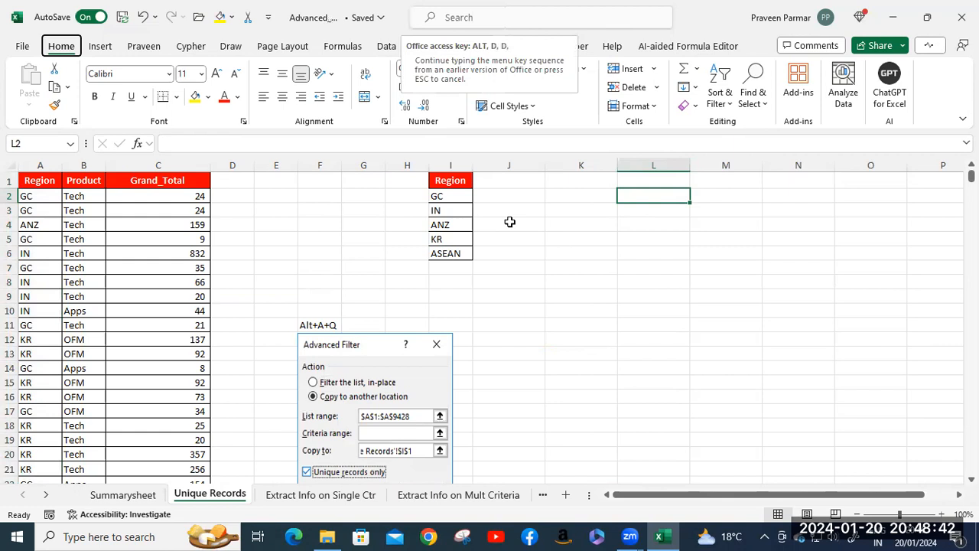
{"action": "key", "text": "Escape"}
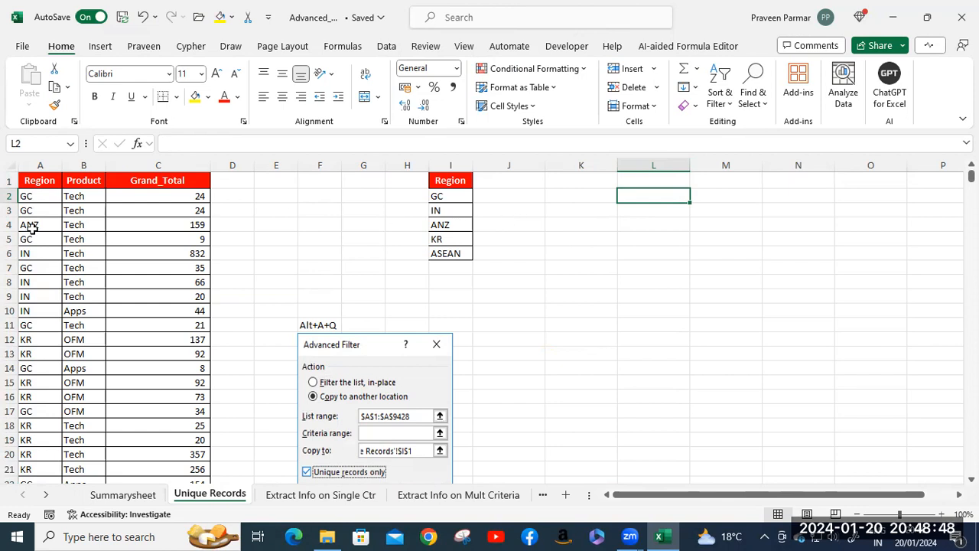
{"action": "left_click", "coordinate": [78, 222]}
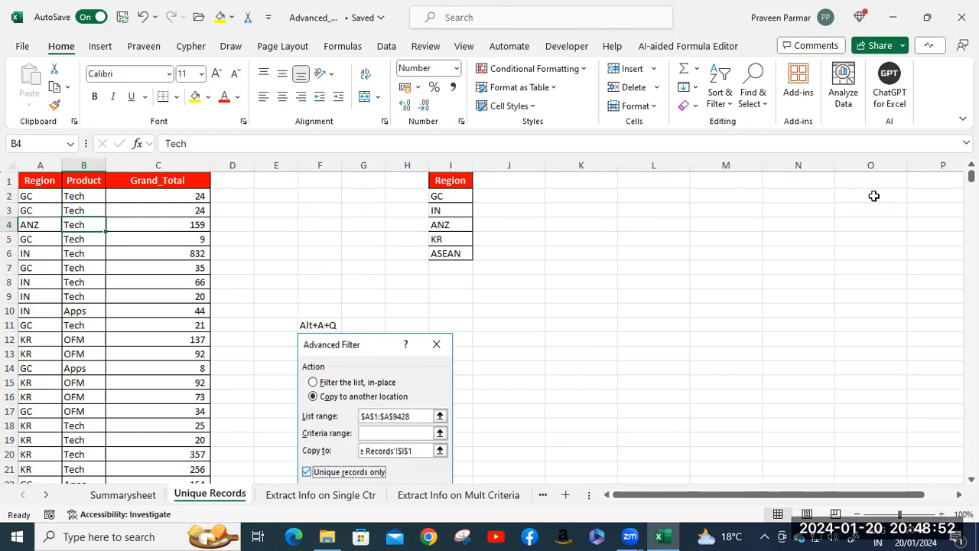
{"action": "key", "text": "alt+d"}
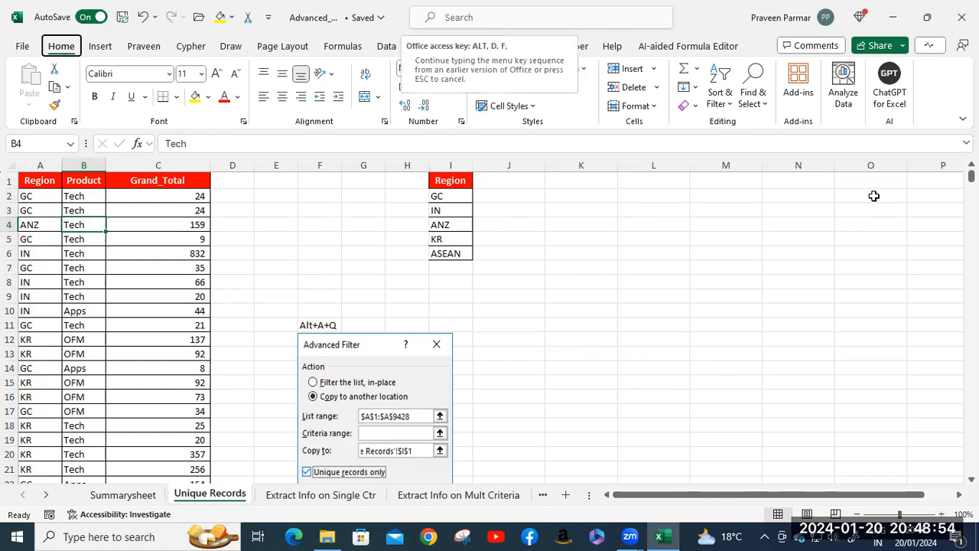
- Select the whole Region, Product and Grand_Total table, examine the Advanced Filter options and its list range, and cancel without filtering
{"action": "left_click", "coordinate": [42, 184]}
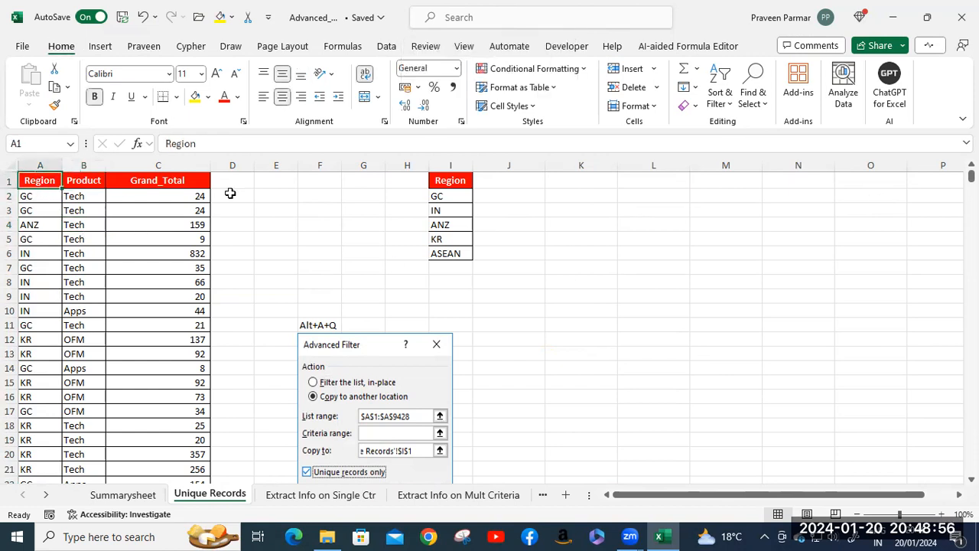
{"action": "key", "text": "ctrl+shift+Right"}
{"action": "key", "text": "ctrl+shift+Down"}
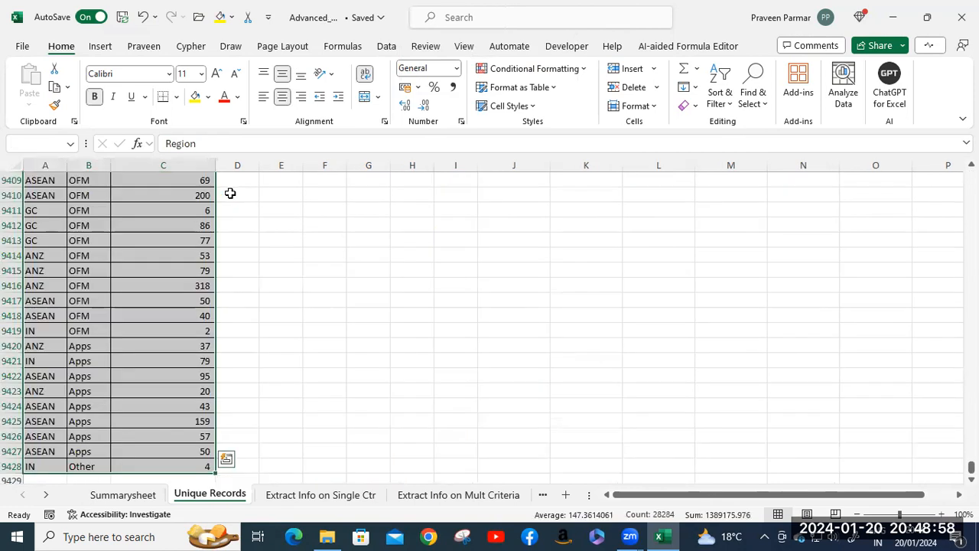
{"action": "key", "text": "alt+d"}
{"action": "key", "text": "f"}
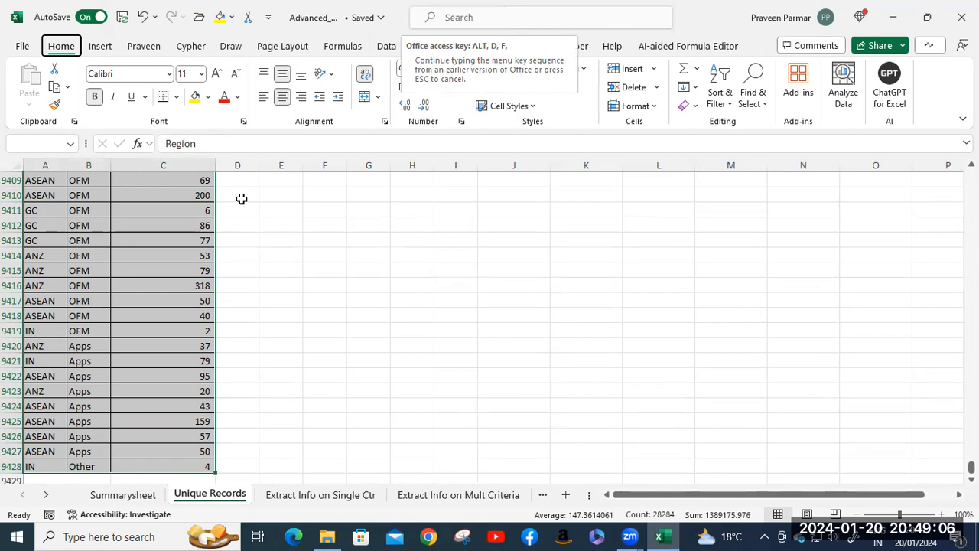
{"action": "key", "text": "a"}
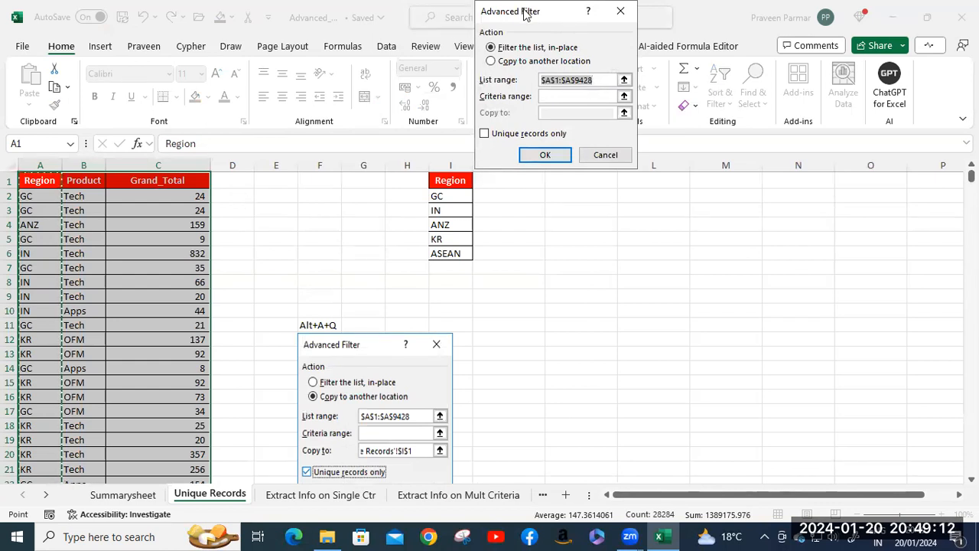
{"action": "left_click_drag", "start_coordinate": [524, 15], "coordinate": [596, 173]}
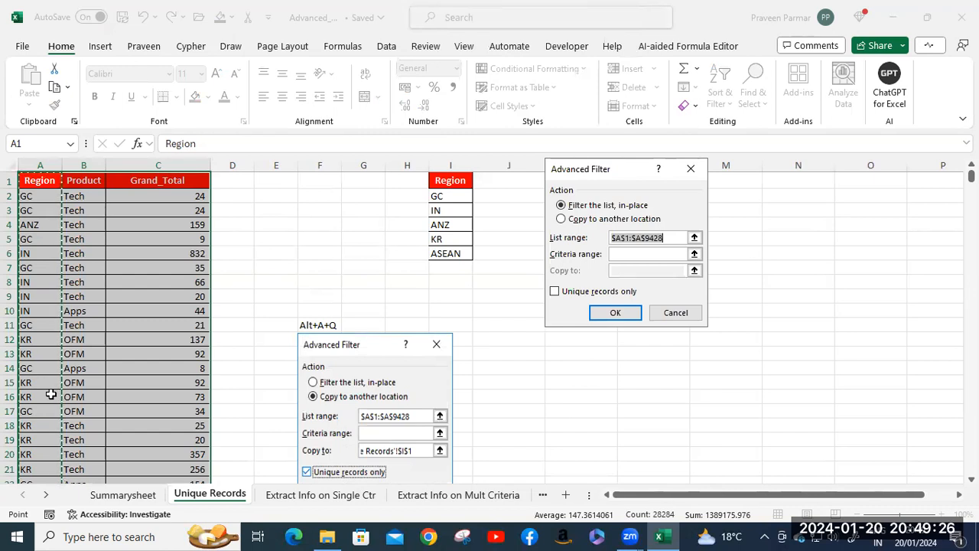
{"action": "left_click", "coordinate": [671, 314]}
{"action": "left_click", "coordinate": [307, 269]}
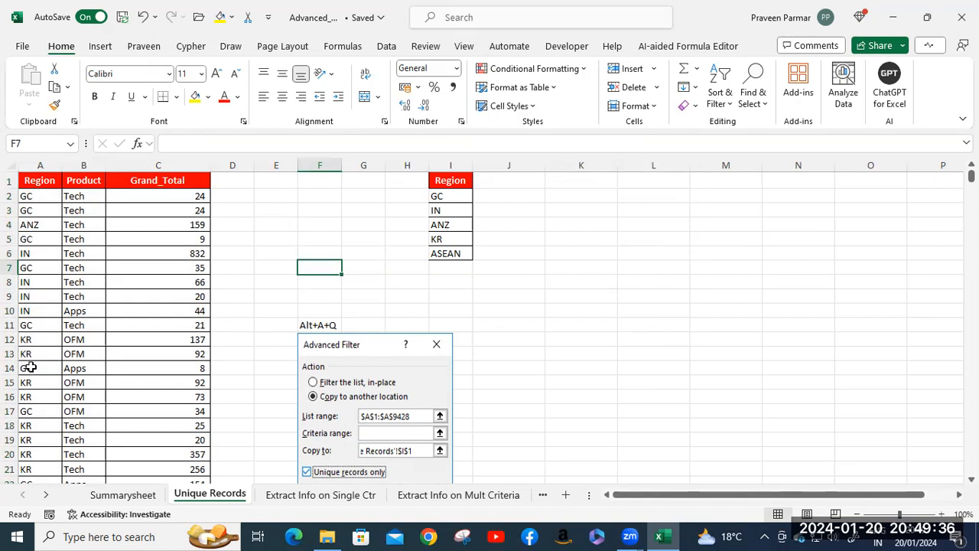
- Select the Region data in column A from its header down to the last row
{"action": "left_click", "coordinate": [40, 181]}
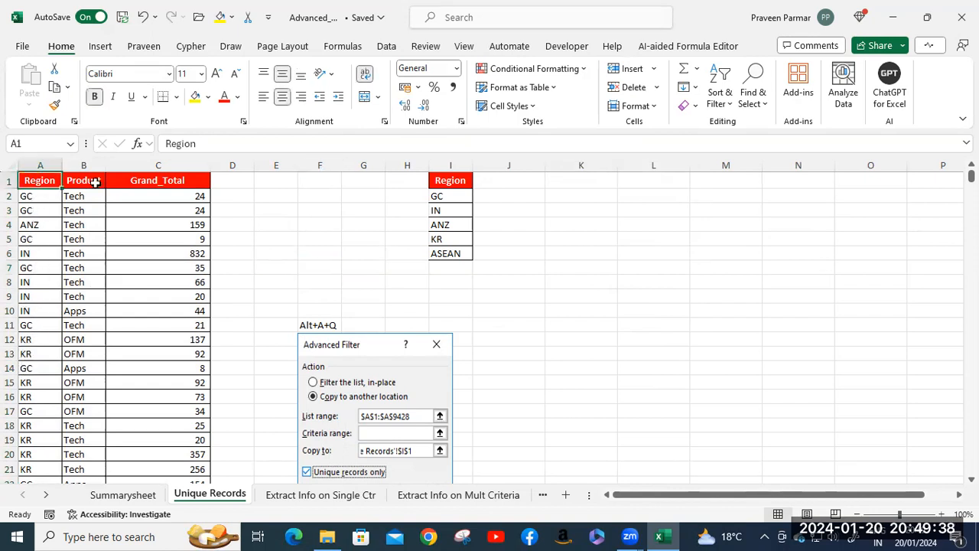
{"action": "key", "text": "ctrl+shift+Down"}
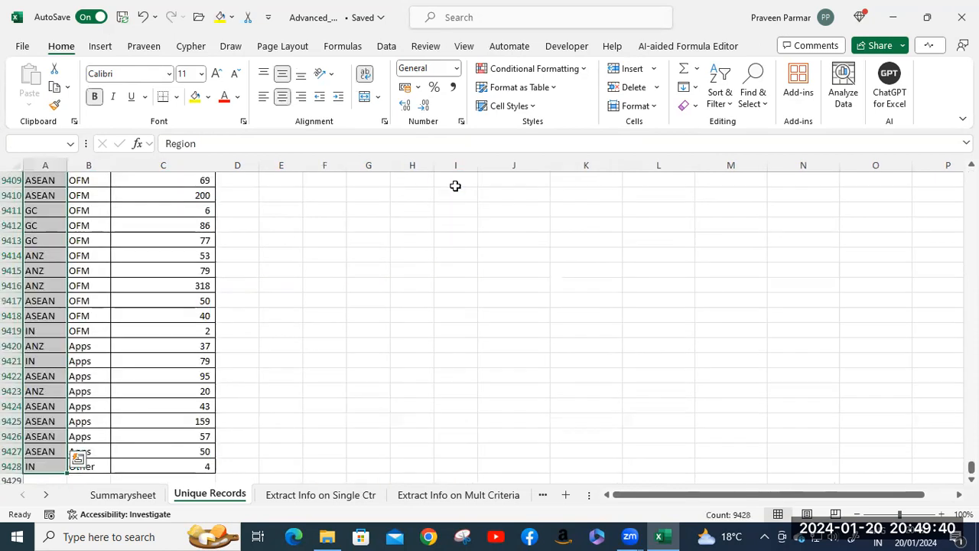
{"action": "left_click", "coordinate": [386, 46]}
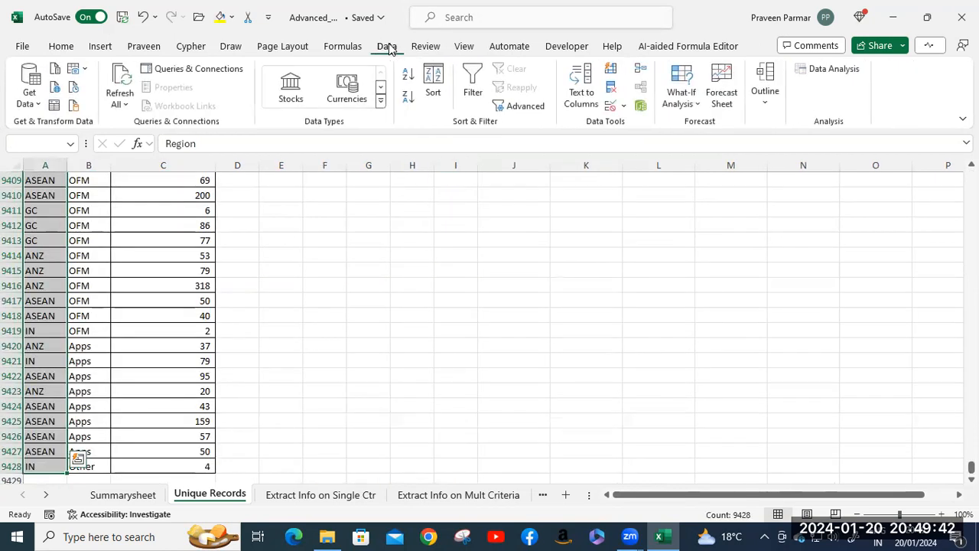
{"action": "left_click", "coordinate": [625, 106]}
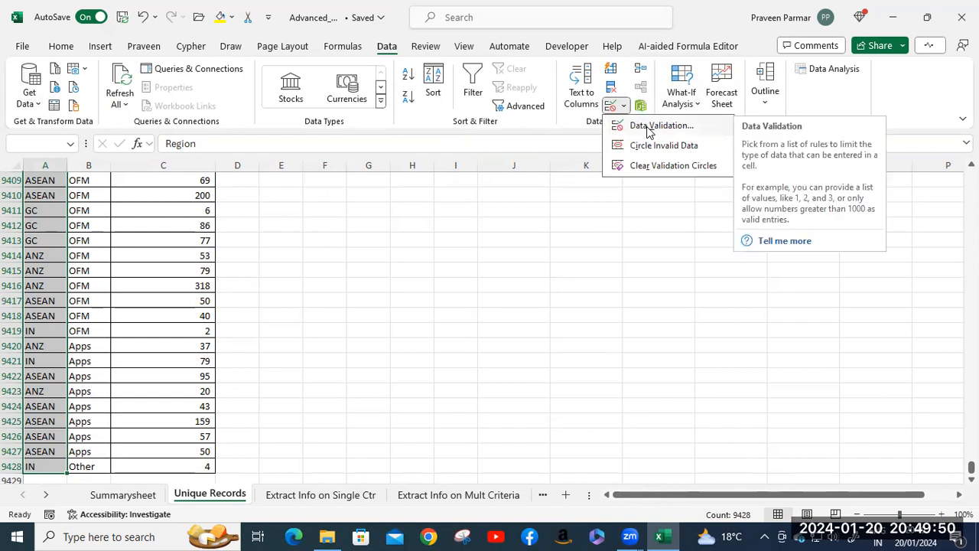
{"action": "left_click", "coordinate": [648, 129]}
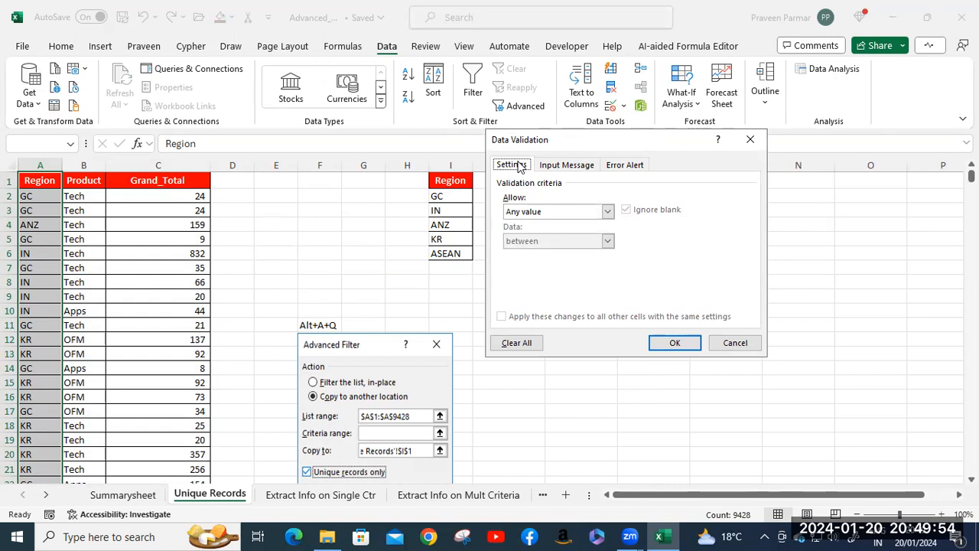
{"action": "left_click", "coordinate": [607, 212]}
{"action": "left_click", "coordinate": [608, 214]}
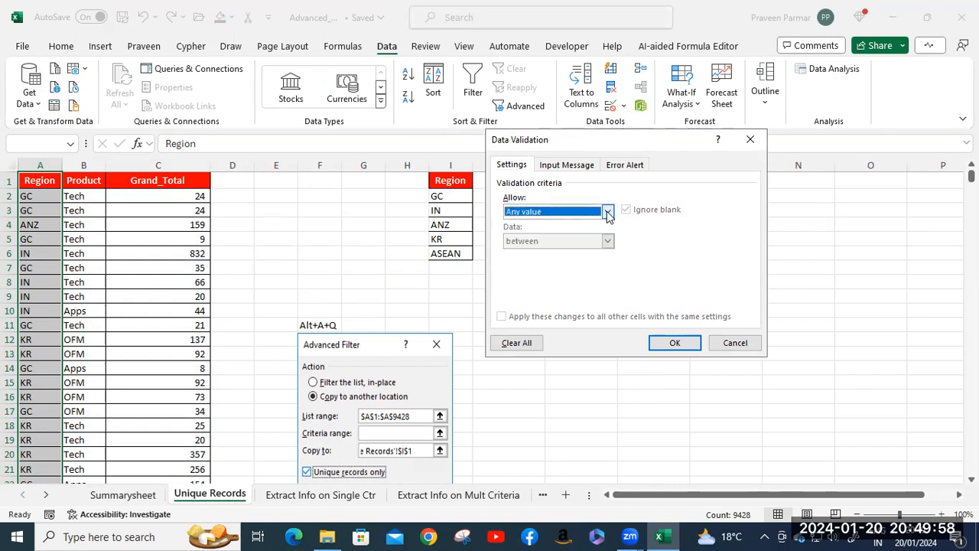
{"action": "left_click", "coordinate": [733, 345]}
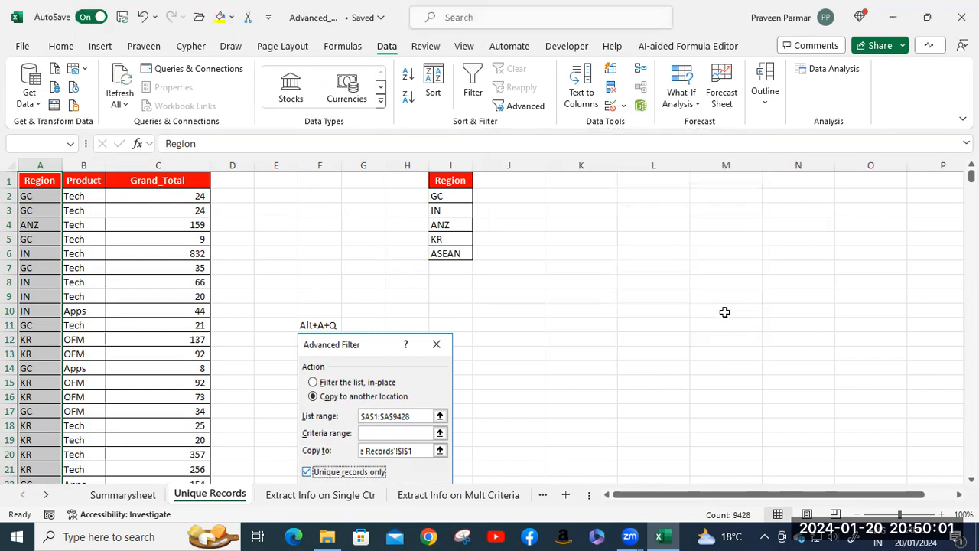
- Start Remove Duplicates on the Region data, choose Continue with the current selection, and cancel
{"action": "left_click", "coordinate": [612, 90]}
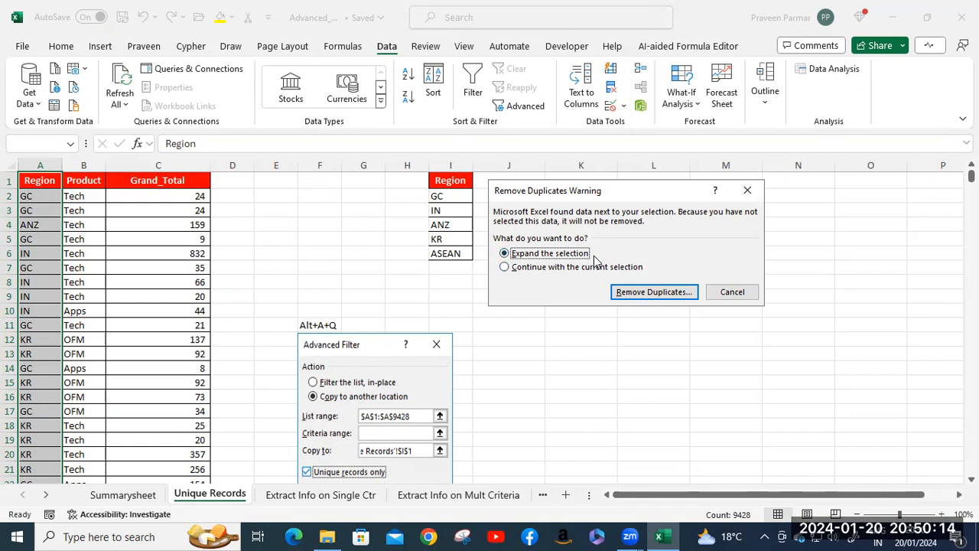
{"action": "left_click", "coordinate": [504, 268]}
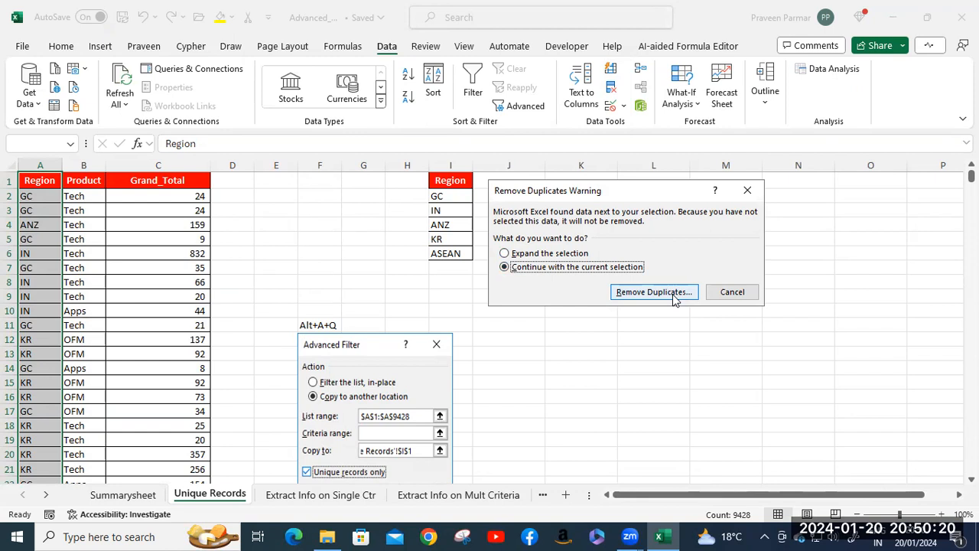
{"action": "left_click", "coordinate": [732, 293]}
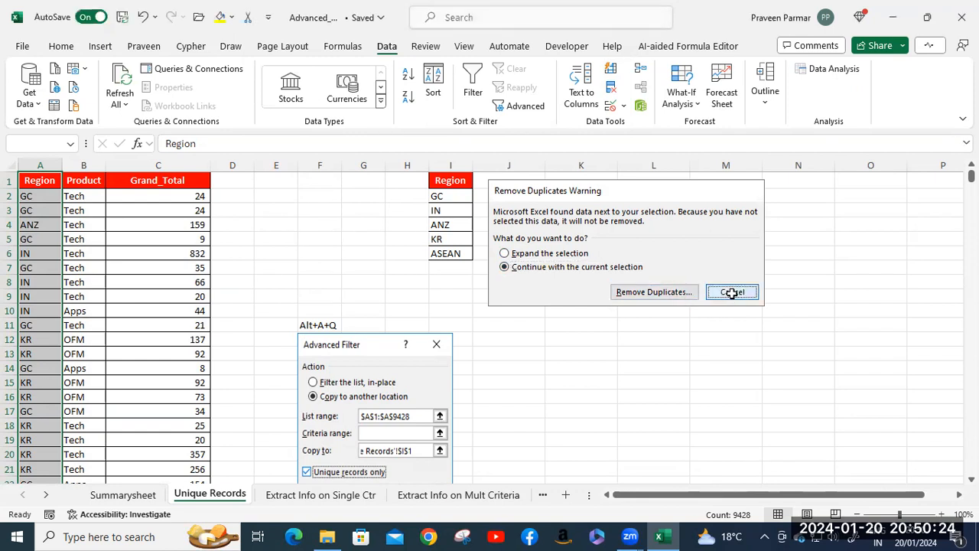
- Copy the selected Region data from column A and paste it into column K starting at K1
{"action": "key", "text": "ctrl+c"}
{"action": "left_click", "coordinate": [584, 184]}
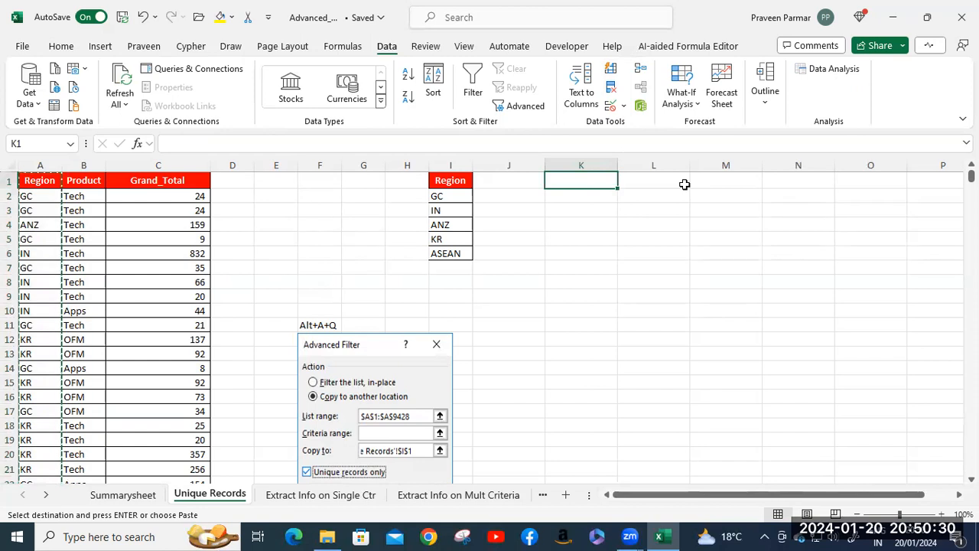
{"action": "key", "text": "ctrl+v"}
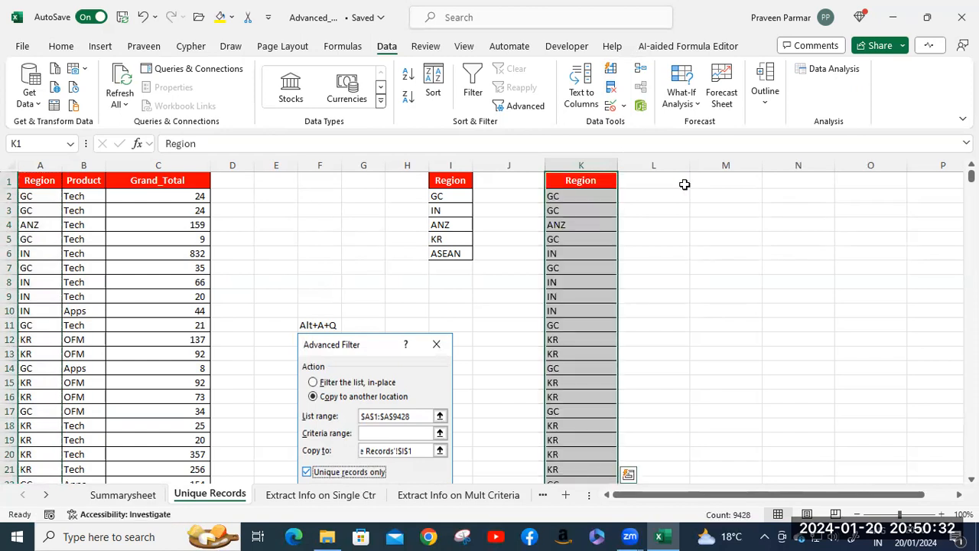
- Remove the duplicates from the Region list in column K, keeping the My data has headers option
{"action": "left_click", "coordinate": [610, 87]}
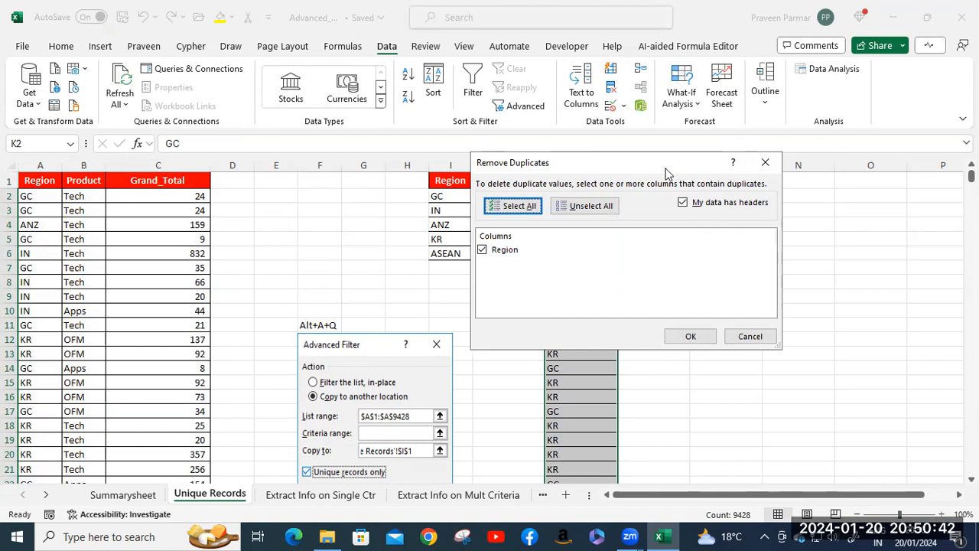
{"action": "left_click_drag", "start_coordinate": [664, 170], "coordinate": [753, 103]}
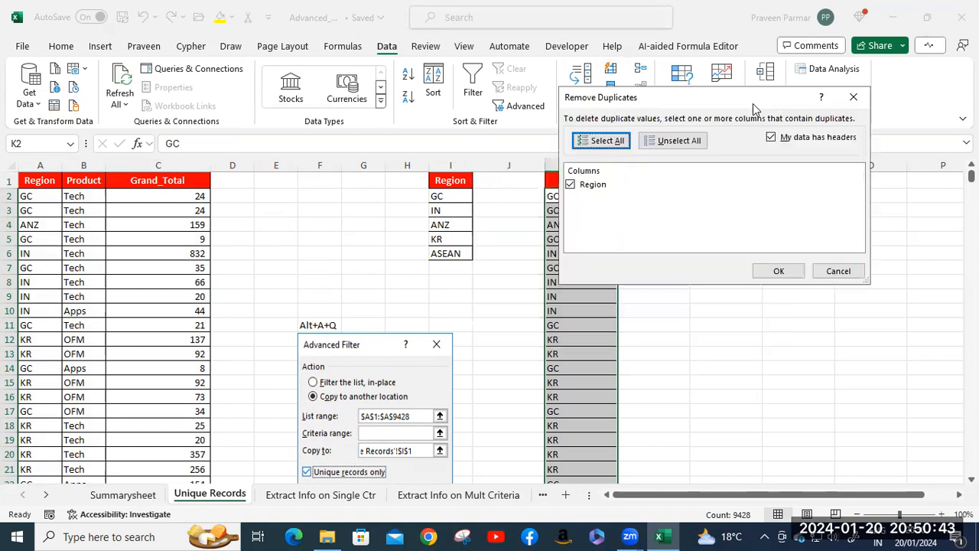
{"action": "left_click", "coordinate": [773, 276]}
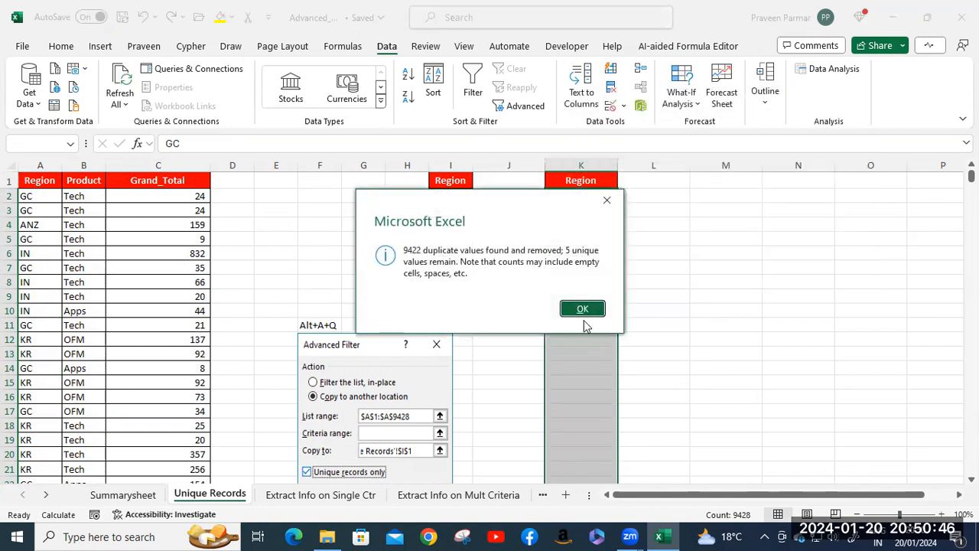
- Close the Remove Duplicates summary and select the remaining Region list in K1:K6 to review it
{"action": "left_click", "coordinate": [583, 309]}
{"action": "left_click", "coordinate": [583, 202]}
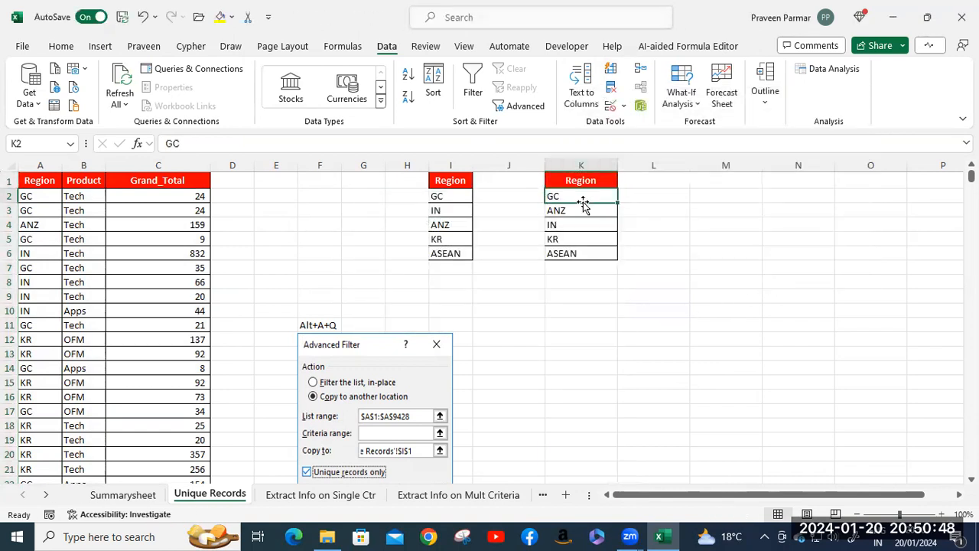
{"action": "left_click", "coordinate": [593, 257]}
{"action": "key", "text": "ctrl+Up"}
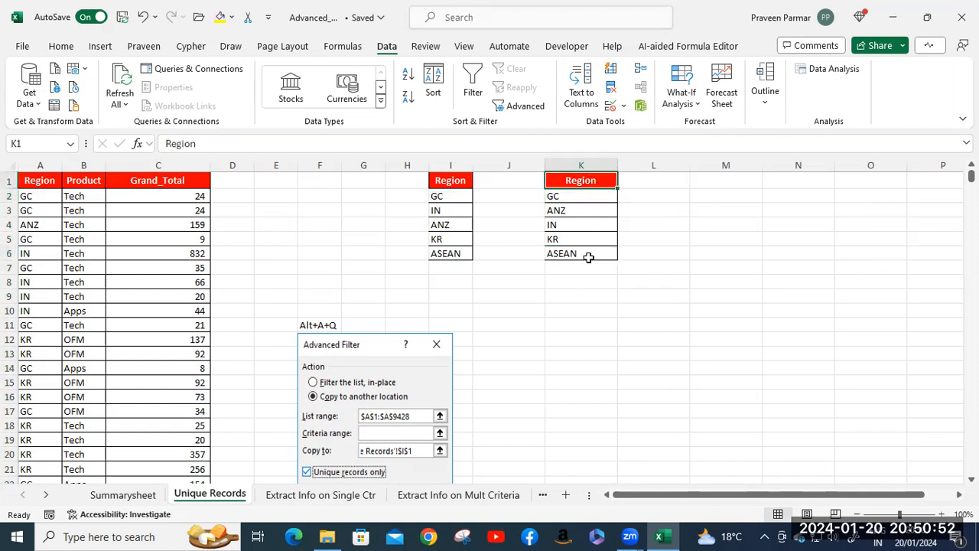
{"action": "key", "text": "ctrl+shift+Down"}
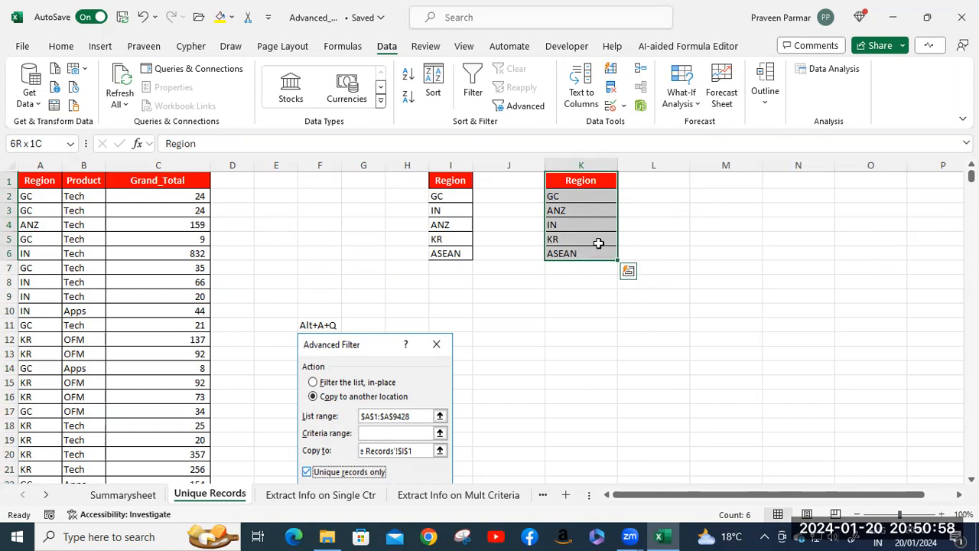
- Enter the formula =UNIQUE(A1:A9428) in M1 to extract the unique Region values
{"action": "left_click", "coordinate": [703, 183]}
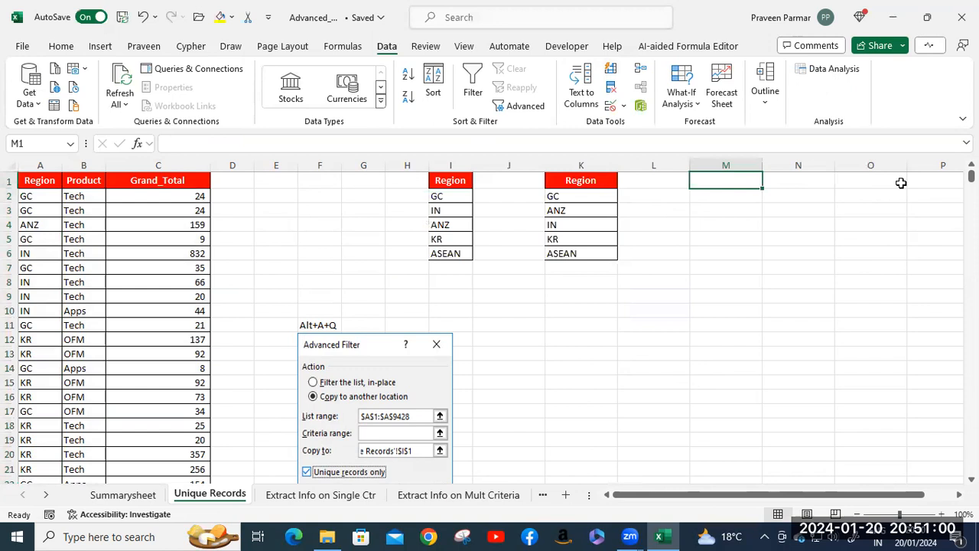
{"action": "type", "text": "="}
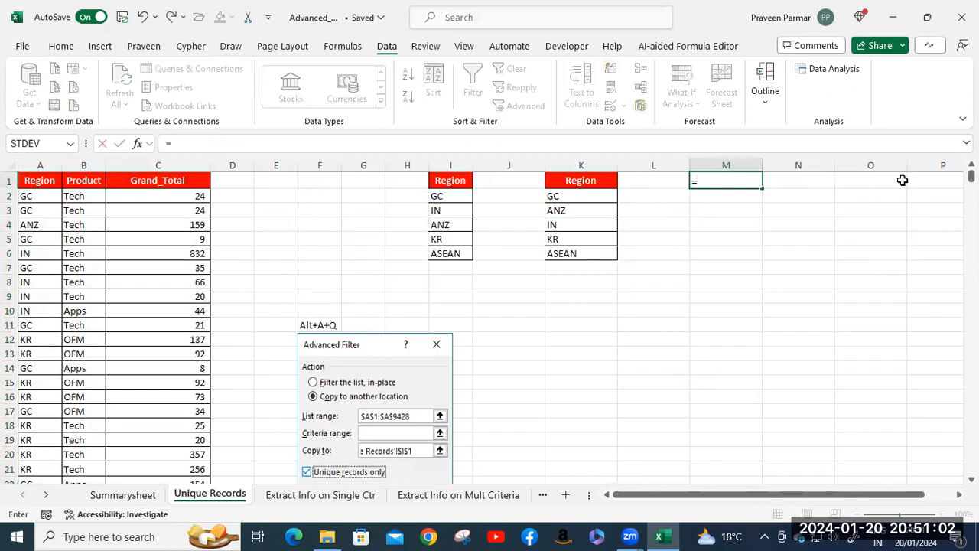
{"action": "type", "text": "j"}
{"action": "key", "text": "BackSpace"}
{"action": "type", "text": "uni"}
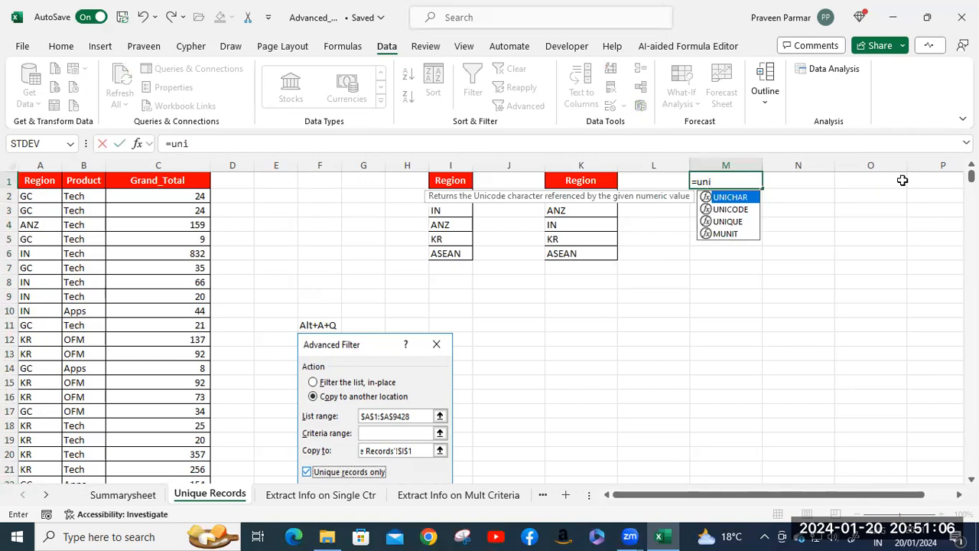
{"action": "key", "text": "Down"}
{"action": "key", "text": "Down"}
{"action": "key", "text": "Tab"}
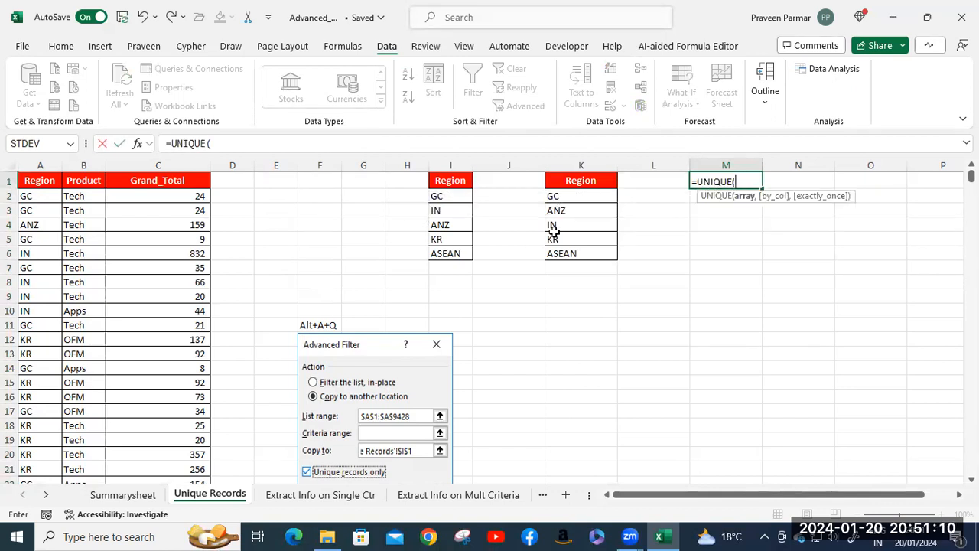
{"action": "left_click", "coordinate": [37, 182]}
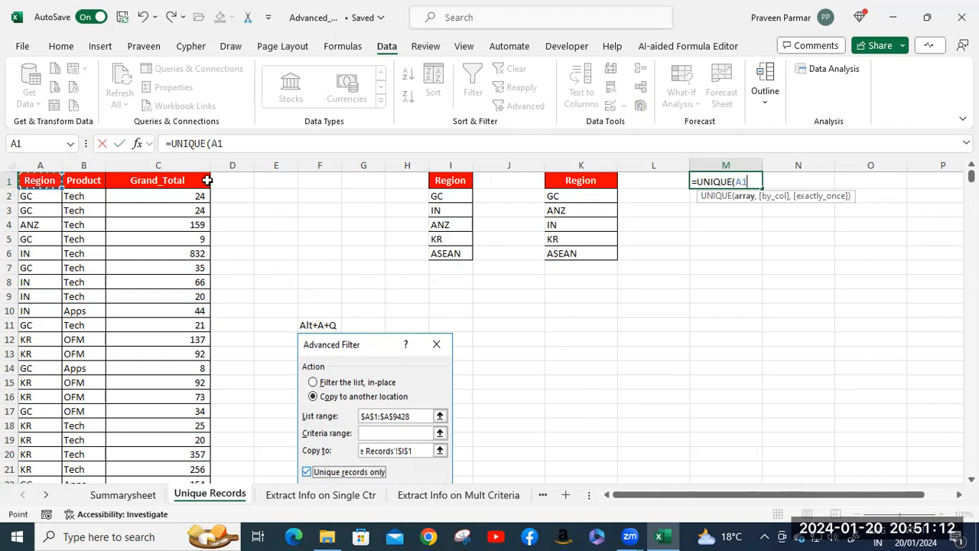
{"action": "key", "text": "ctrl+shift+Down"}
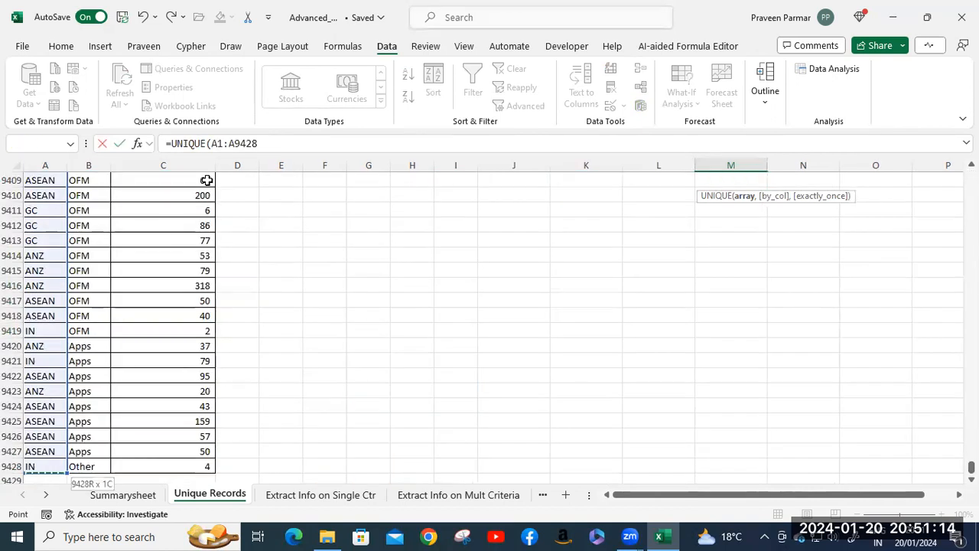
{"action": "key", "text": "Return"}
- Select the UNIQUE formula's output in M1:M6 to review it
{"action": "key", "text": "alt+a"}
{"action": "key", "text": "q"}
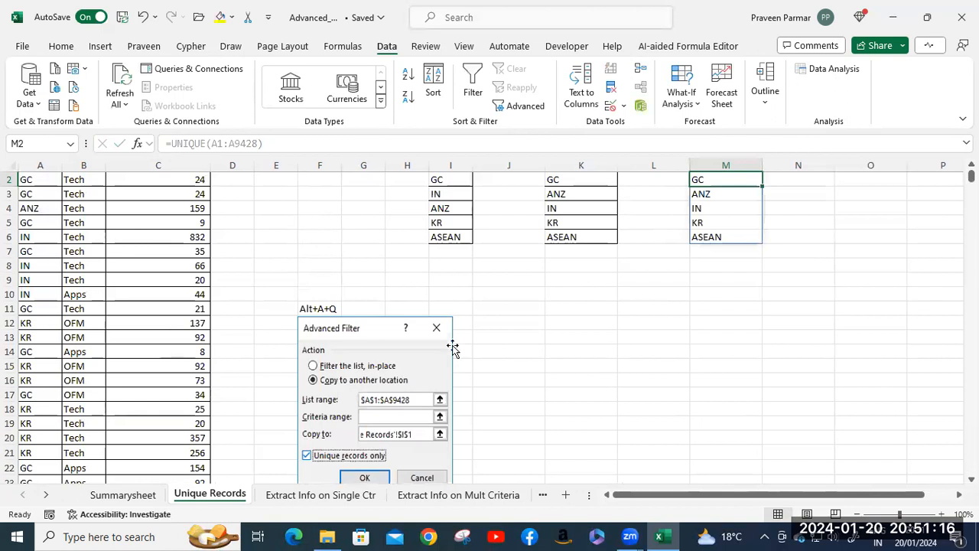
{"action": "scroll", "coordinate": [803, 238], "scroll_direction": "up", "scroll_amount": 1}
{"action": "left_click", "coordinate": [736, 182]}
{"action": "left_click_drag", "start_coordinate": [737, 182], "coordinate": [742, 256]}
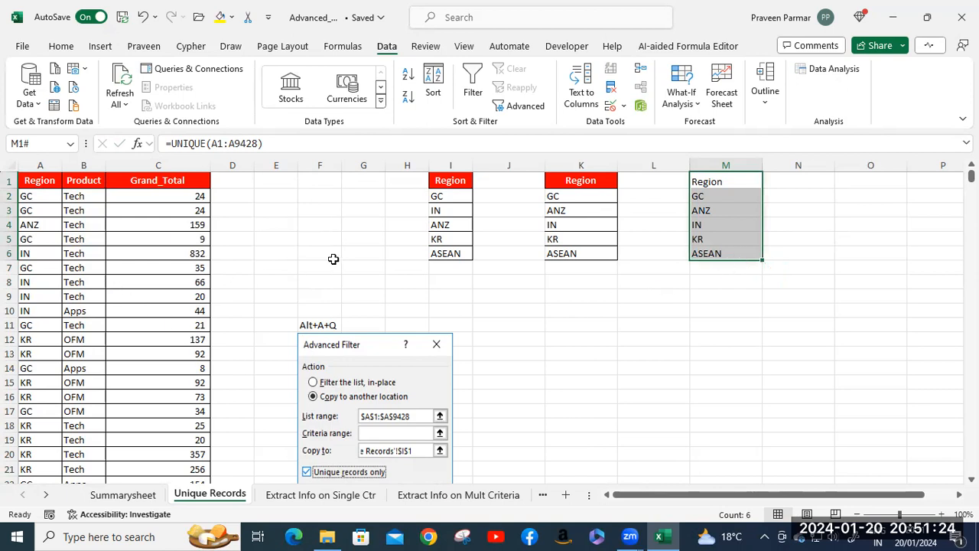
{"action": "left_click", "coordinate": [47, 180]}
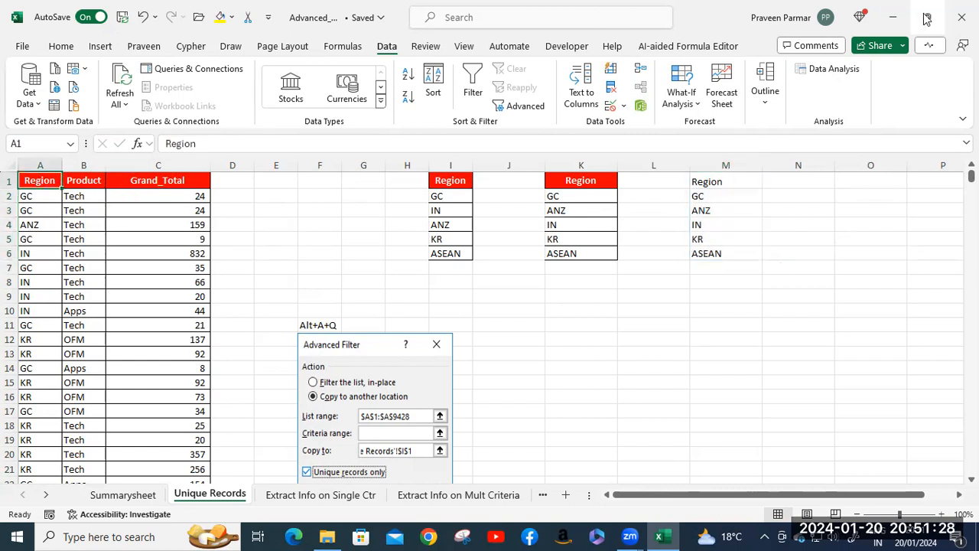
{"action": "key", "text": "alt"}
{"action": "key", "text": "d"}
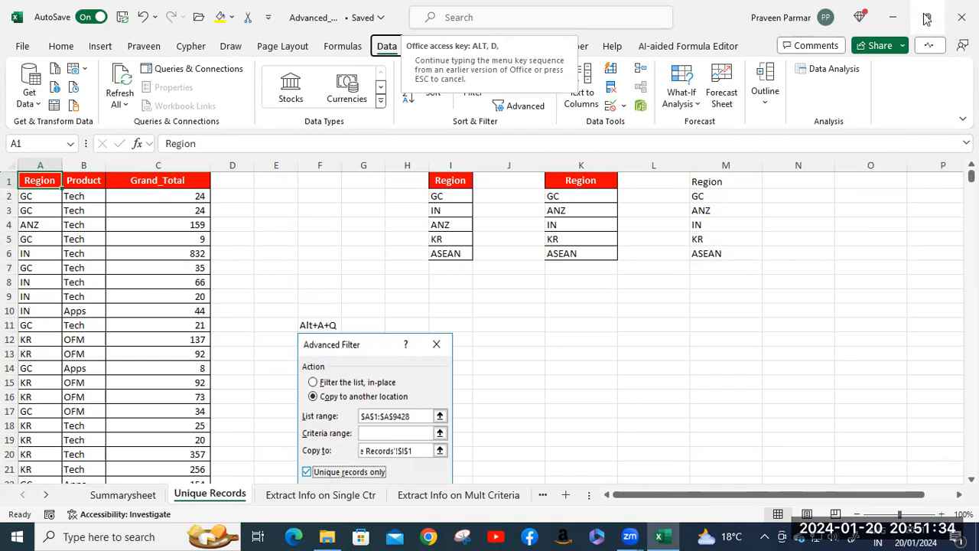
{"action": "left_click", "coordinate": [418, 292]}
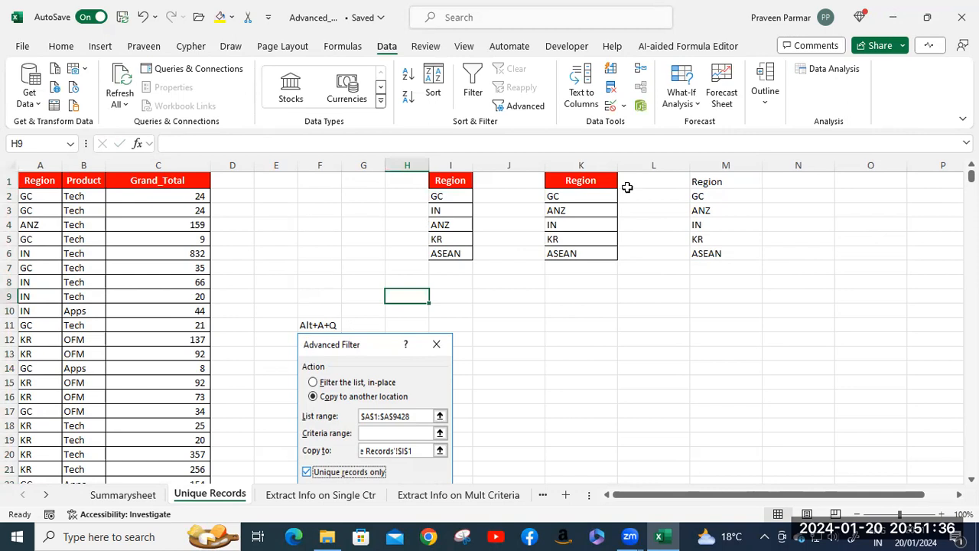
- Run Advanced Filter on list range $A$1:$A$9428, copying unique records only to another location at N1
{"action": "key", "text": "alt+a"}
{"action": "key", "text": "q"}
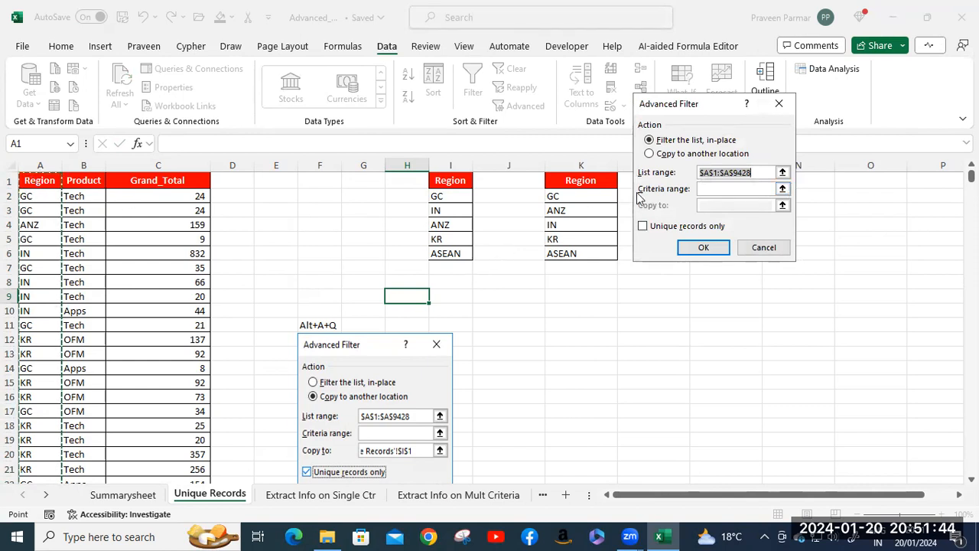
{"action": "left_click", "coordinate": [650, 154]}
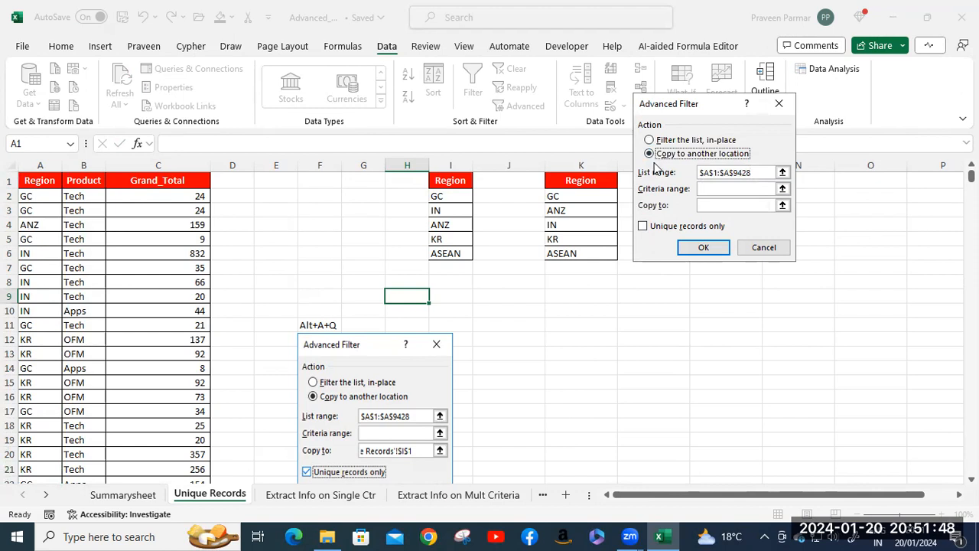
{"action": "left_click", "coordinate": [713, 207]}
{"action": "left_click", "coordinate": [713, 205]}
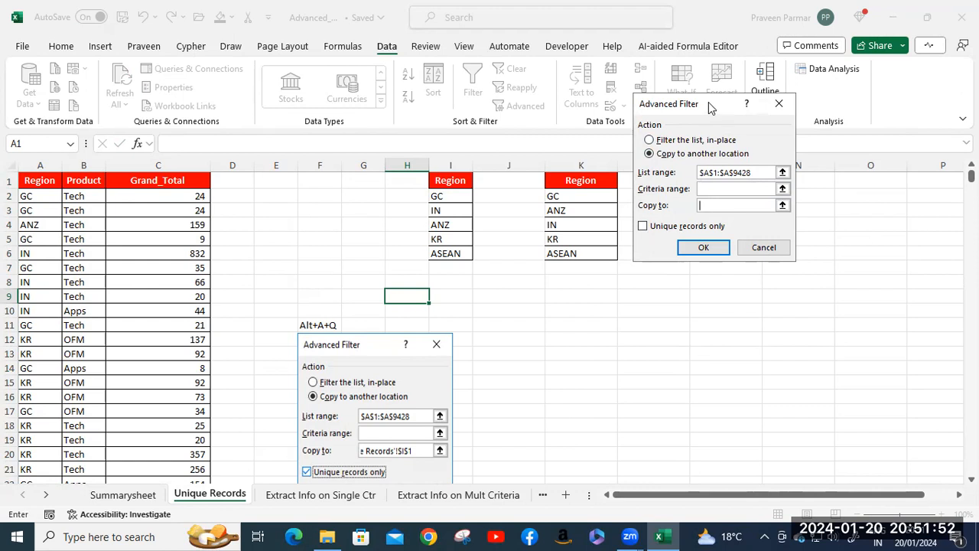
{"action": "left_click_drag", "start_coordinate": [713, 106], "coordinate": [451, 126]}
{"action": "left_click", "coordinate": [819, 183]}
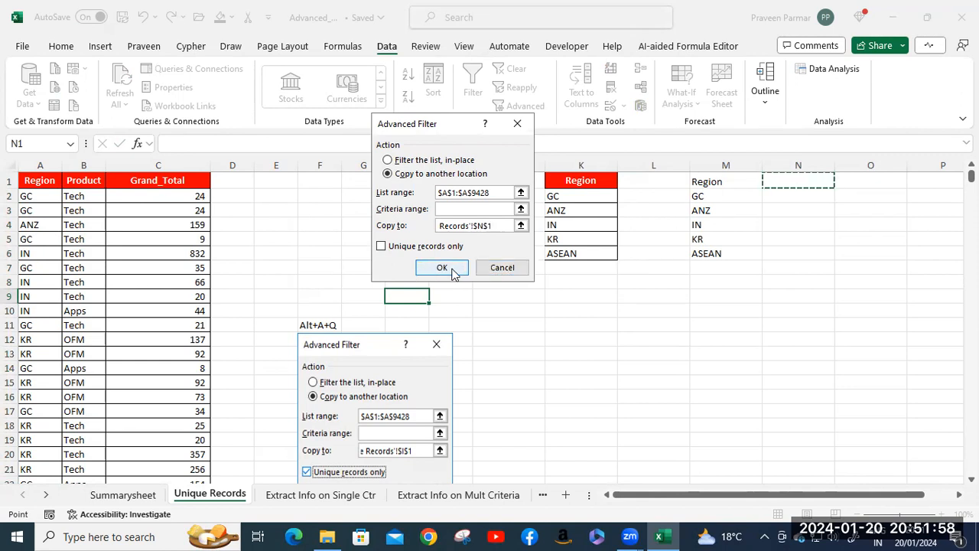
{"action": "left_click", "coordinate": [382, 246]}
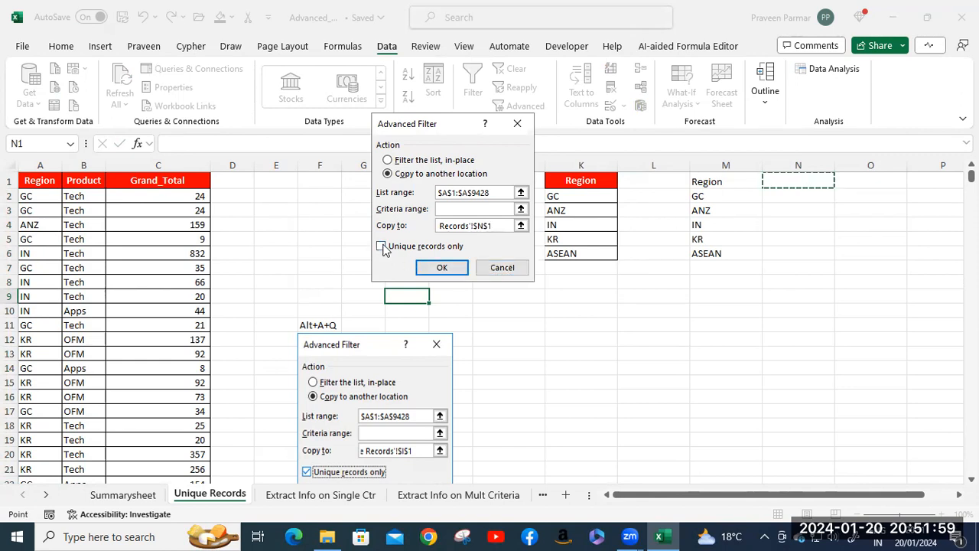
{"action": "left_click", "coordinate": [443, 269]}
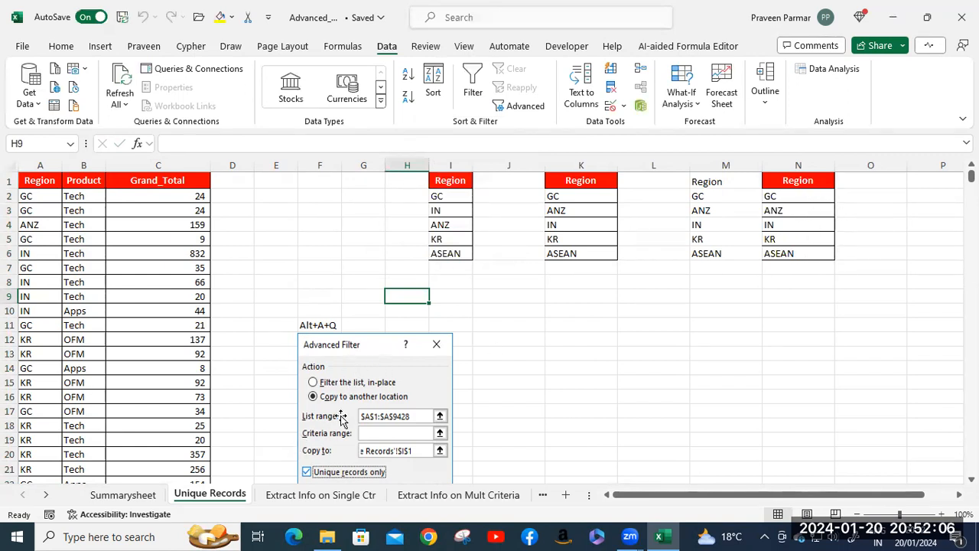
- On the Extract Info on Single Ctr sheet, delete columns M to O holding the old extracted results
{"action": "left_click", "coordinate": [315, 495]}
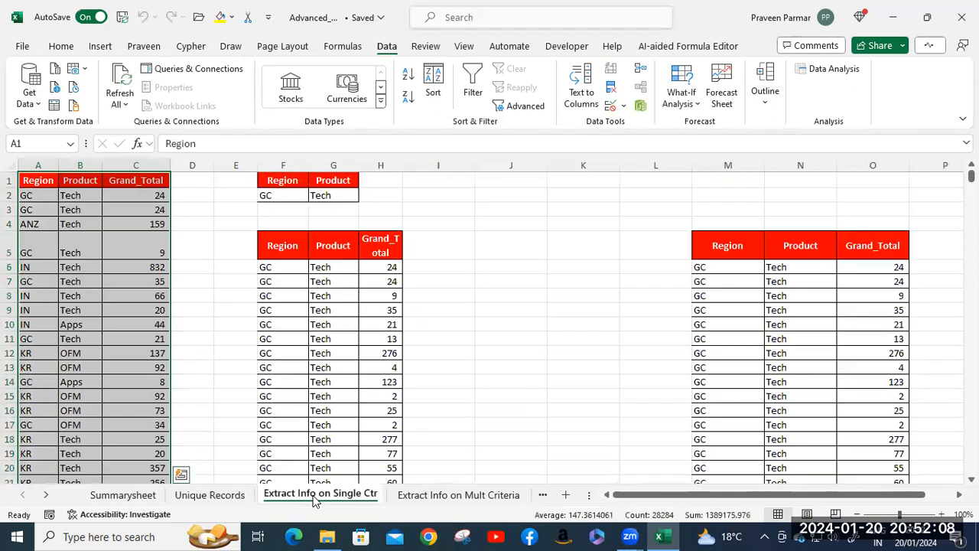
{"action": "left_click", "coordinate": [534, 338]}
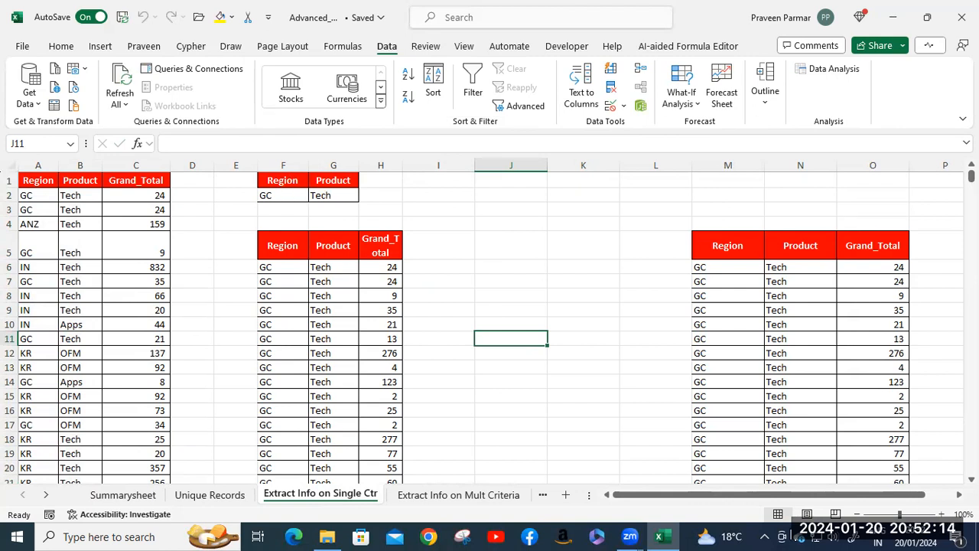
{"action": "left_click", "coordinate": [723, 247]}
{"action": "left_click", "coordinate": [717, 163]}
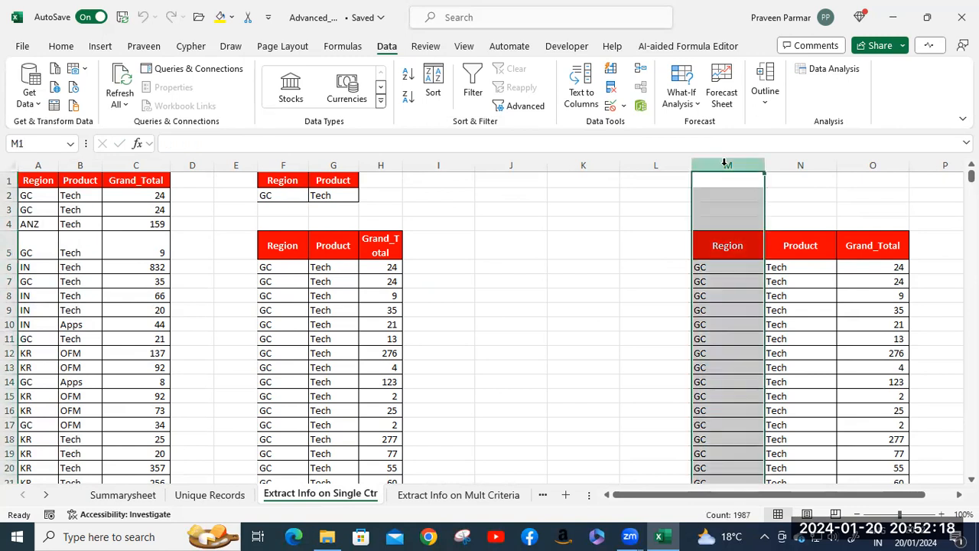
{"action": "left_click", "coordinate": [867, 164], "text": "shift"}
{"action": "right_click", "coordinate": [867, 164]}
{"action": "left_click", "coordinate": [765, 323]}
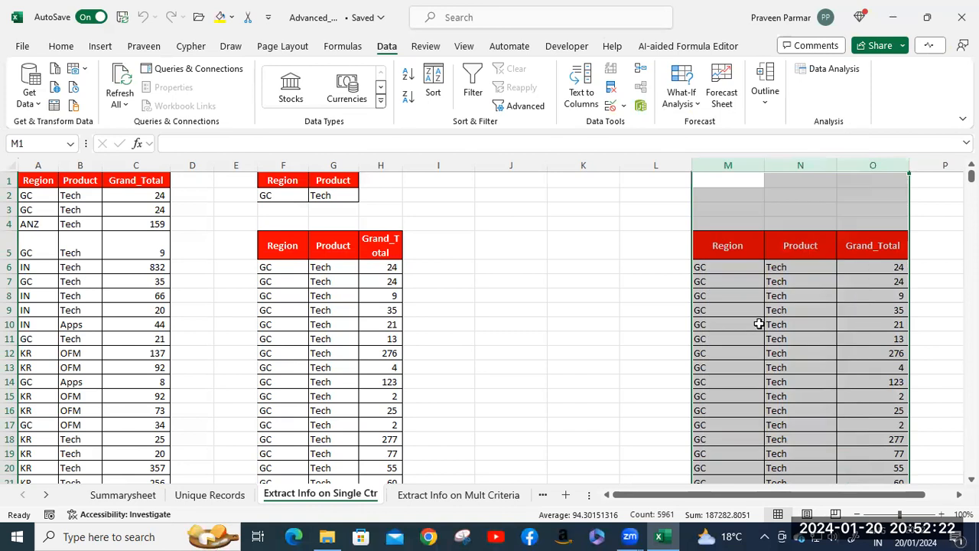
{"action": "left_click", "coordinate": [628, 296]}
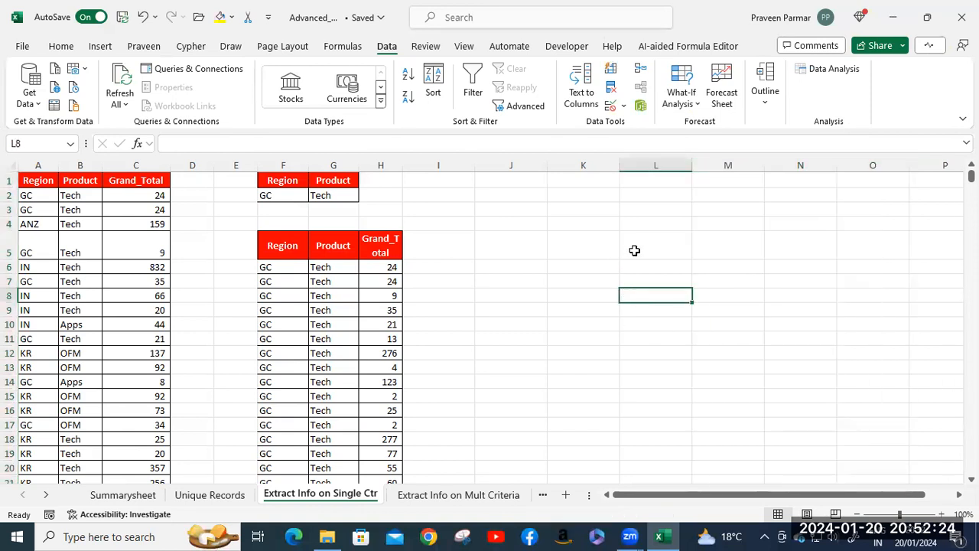
- Start Advanced Filter on the table in $A$1:$C$9428 and reselect F1:G2 as the criteria range
{"action": "left_click", "coordinate": [92, 245]}
{"action": "left_click", "coordinate": [35, 192]}
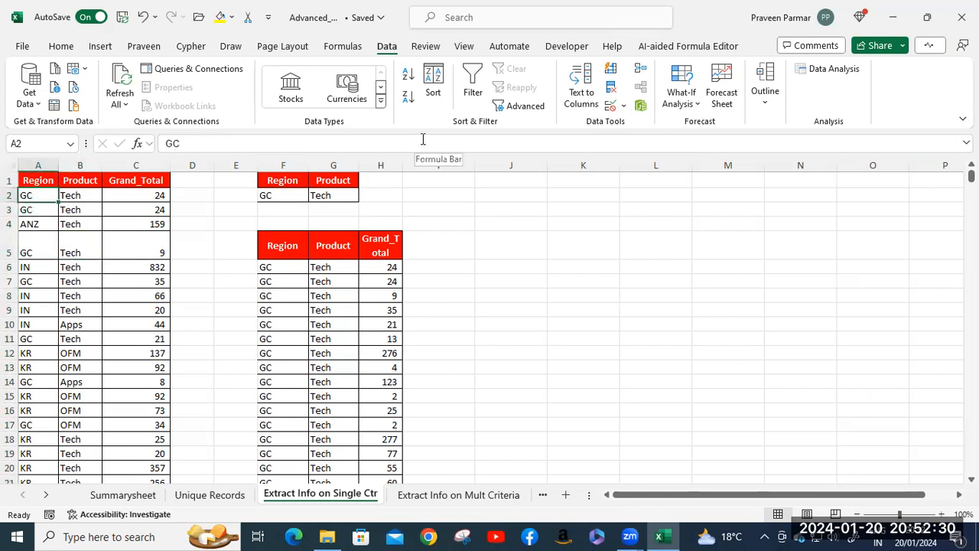
{"action": "key", "text": "alt+a"}
{"action": "key", "text": "q"}
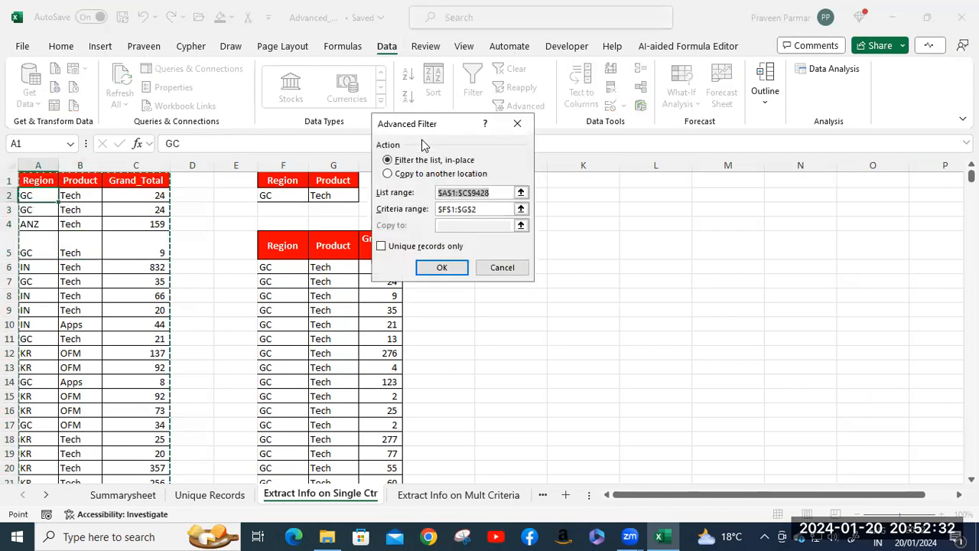
{"action": "left_click_drag", "start_coordinate": [406, 127], "coordinate": [575, 137]}
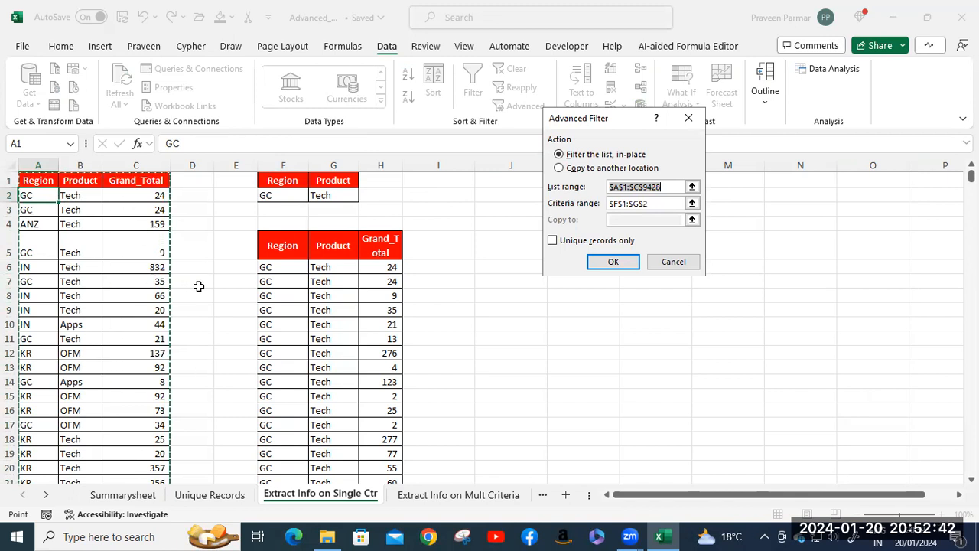
{"action": "left_click", "coordinate": [626, 203]}
{"action": "double_click", "coordinate": [626, 204]}
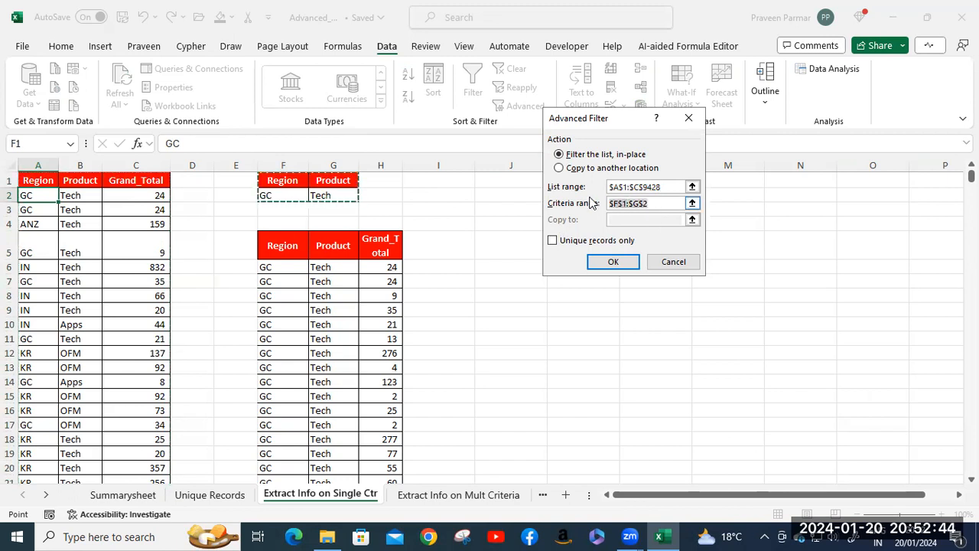
{"action": "key", "text": "BackSpace"}
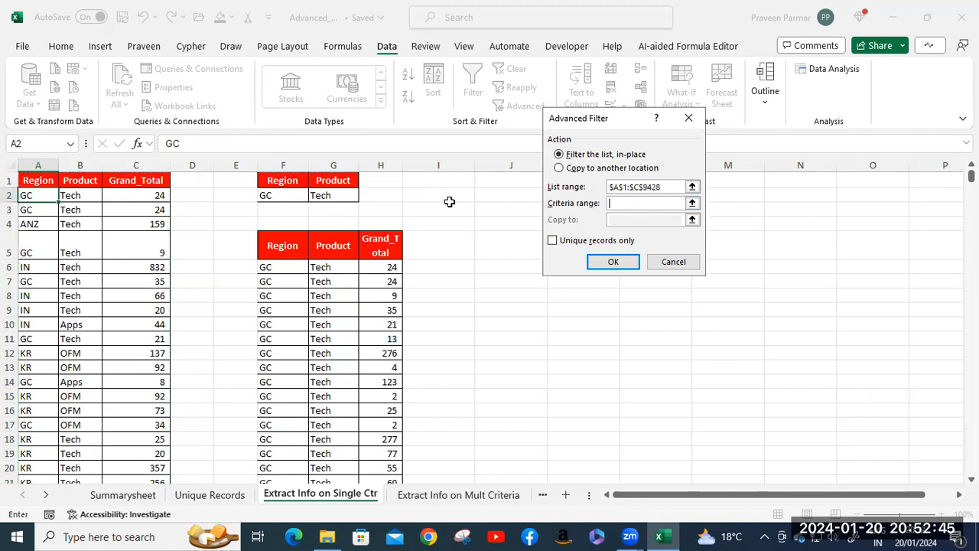
{"action": "left_click", "coordinate": [292, 181]}
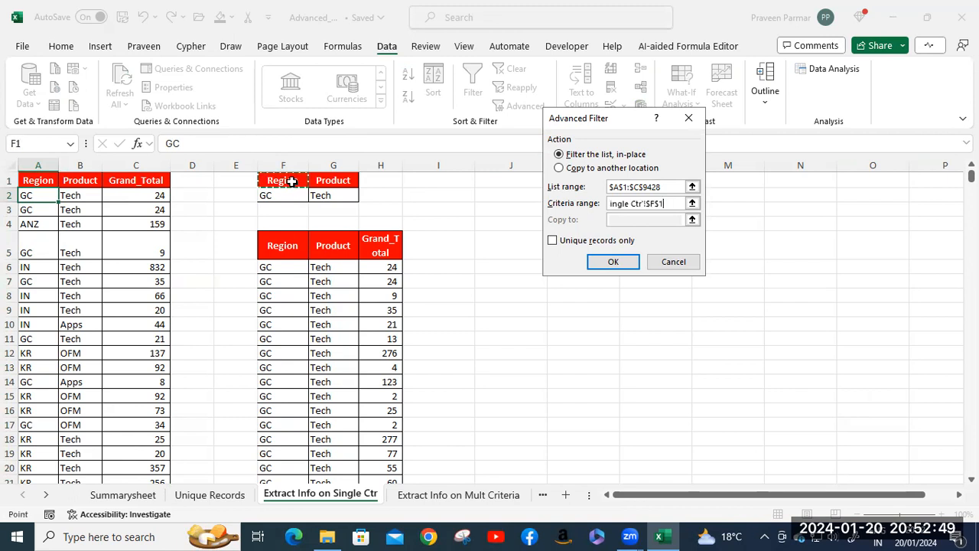
{"action": "left_click", "coordinate": [353, 200], "text": "shift"}
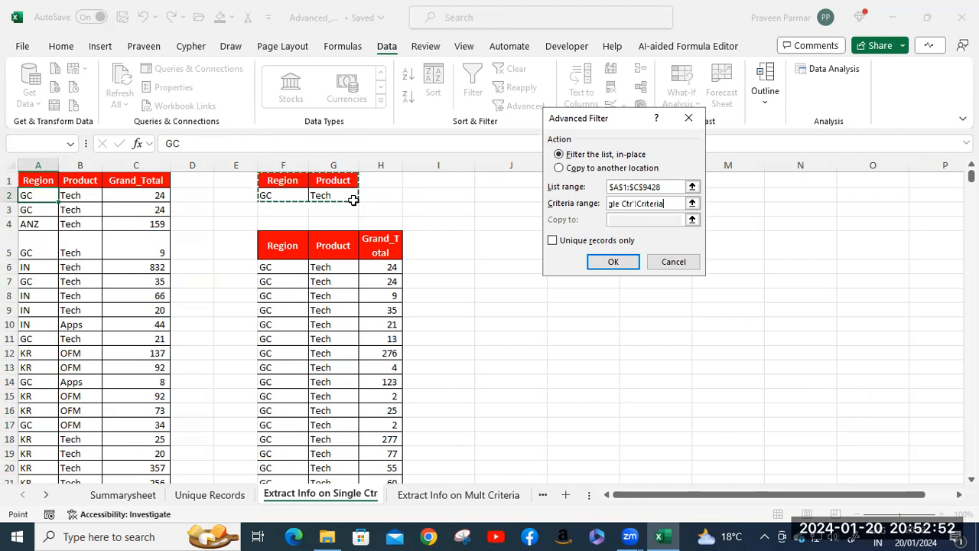
- Set the Advanced Filter to copy to another location at N3 and run it
{"action": "left_click", "coordinate": [616, 224]}
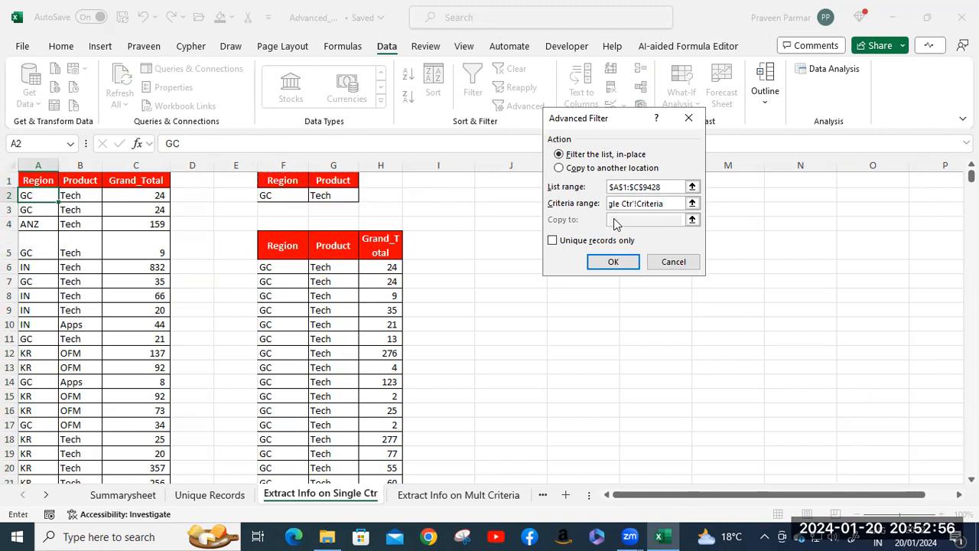
{"action": "left_click", "coordinate": [562, 168]}
{"action": "left_click", "coordinate": [626, 220]}
{"action": "left_click", "coordinate": [791, 211]}
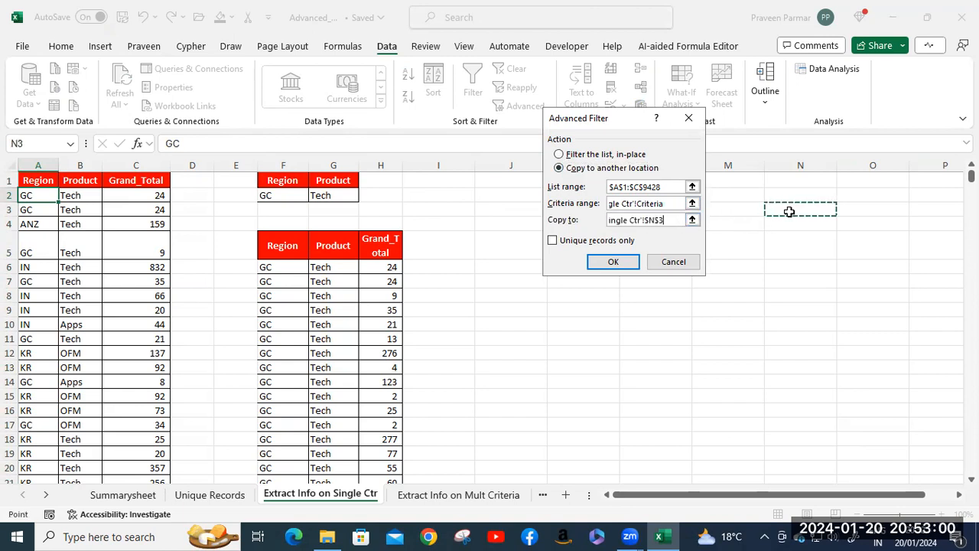
{"action": "left_click", "coordinate": [613, 262]}
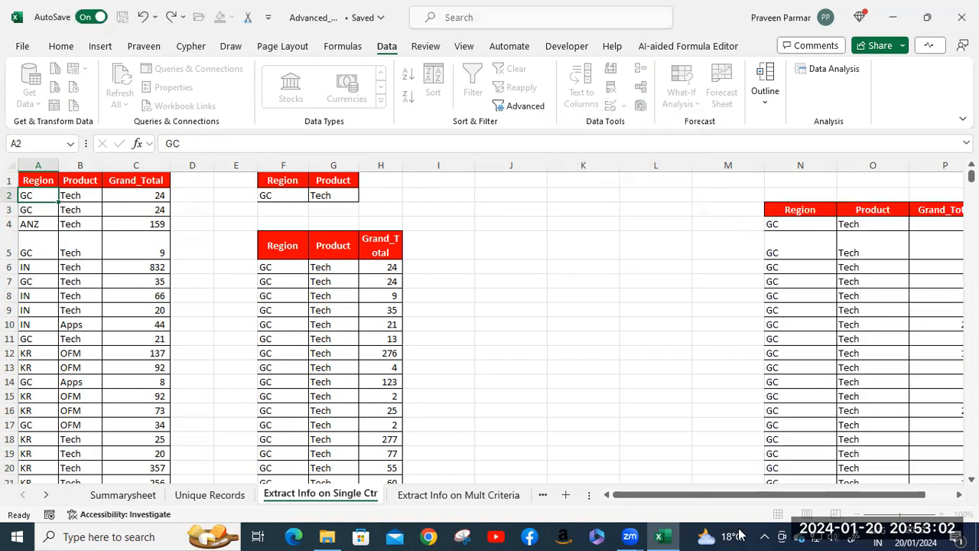
- On the Extract Info on Single Ctr sheet, compare the extracted records starting at N3 with the source table and the Region and Product criteria
{"action": "left_click_drag", "start_coordinate": [684, 495], "coordinate": [775, 492]}
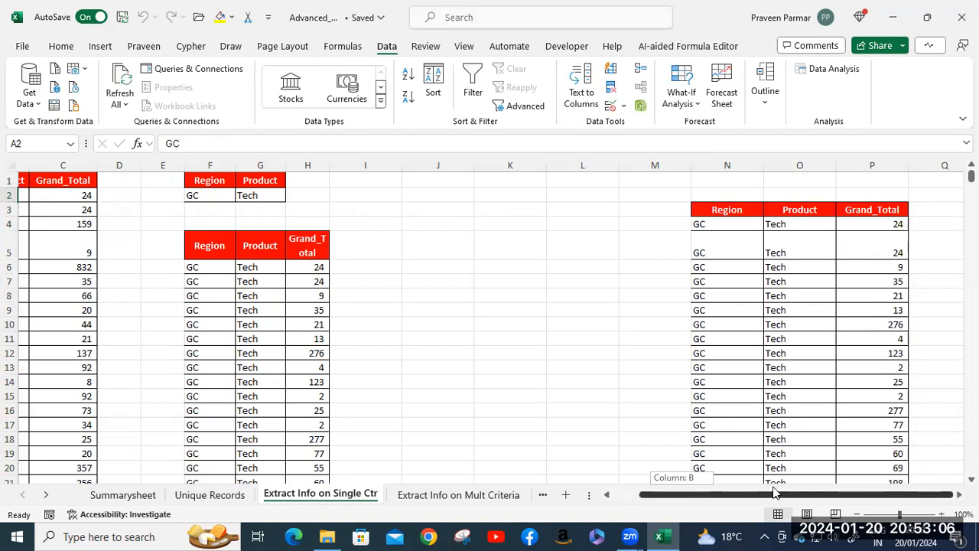
{"action": "left_click_drag", "start_coordinate": [775, 492], "coordinate": [597, 501]}
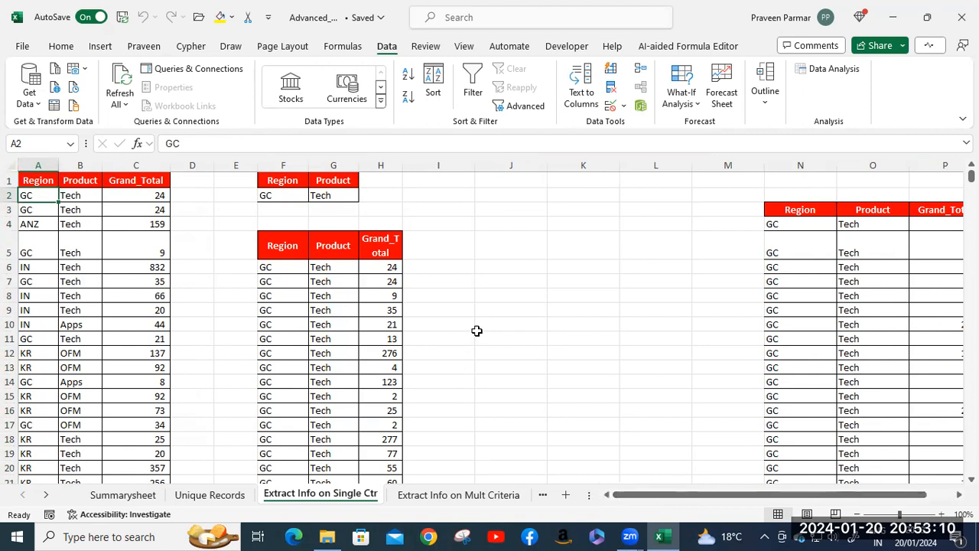
{"action": "left_click", "coordinate": [485, 268]}
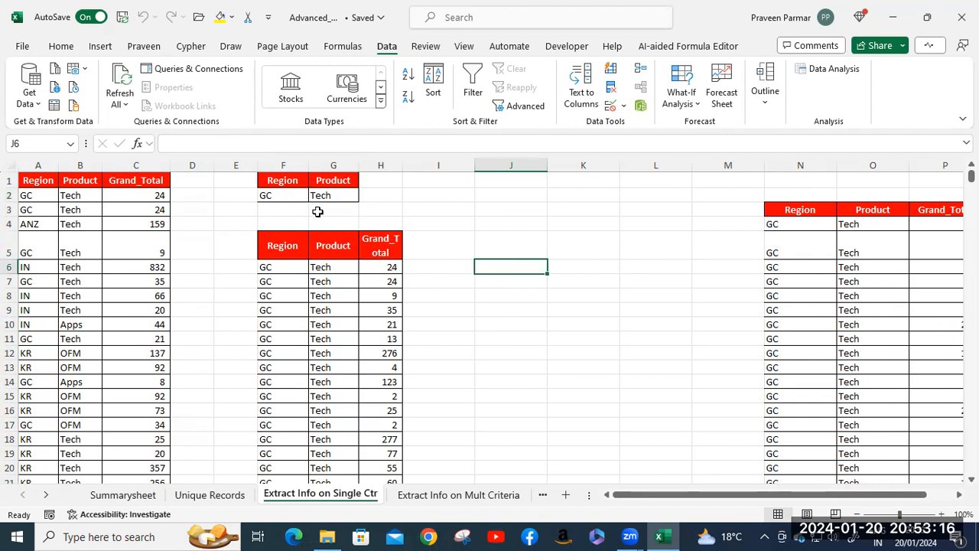
{"action": "left_click", "coordinate": [277, 196]}
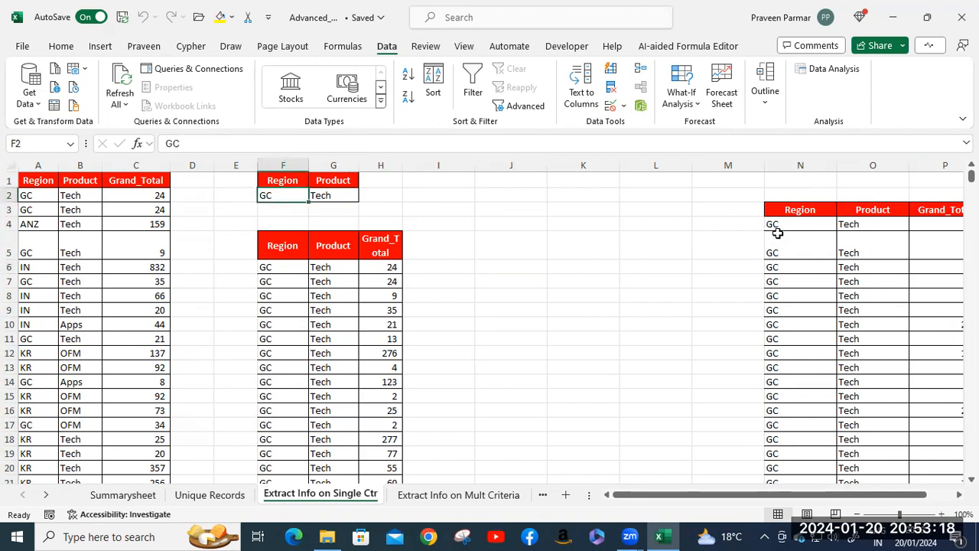
{"action": "left_click", "coordinate": [69, 325]}
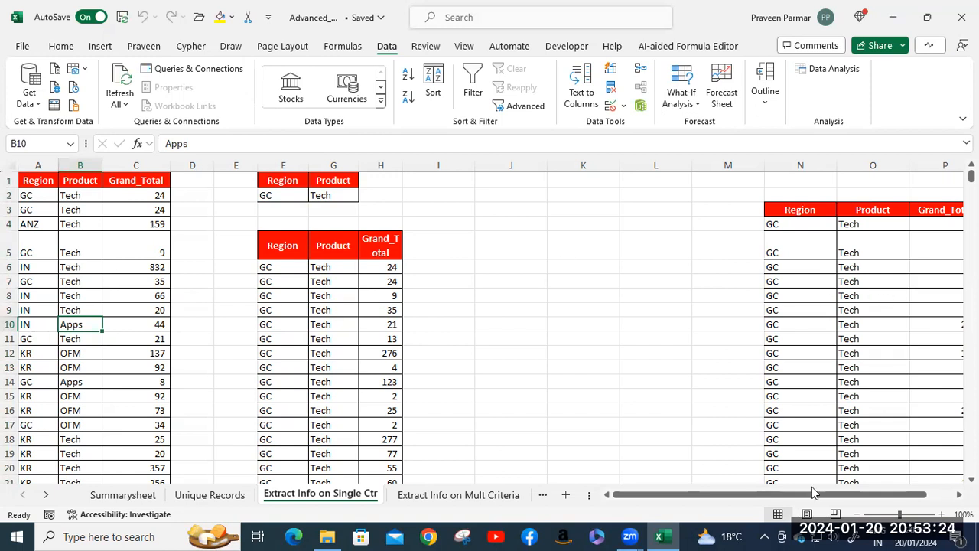
{"action": "left_click_drag", "start_coordinate": [712, 498], "coordinate": [837, 499]}
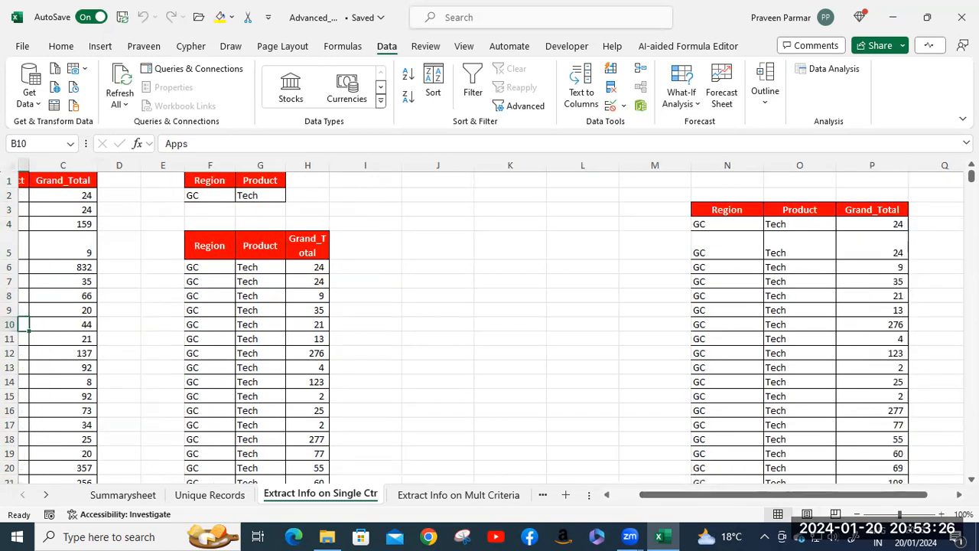
{"action": "mouse_move", "coordinate": [971, 177]}
{"action": "left_mouse_down"}
{"action": "mouse_move", "coordinate": [971, 250]}
{"action": "mouse_move", "coordinate": [972, 175]}
{"action": "left_mouse_up"}
{"action": "left_click", "coordinate": [716, 211]}
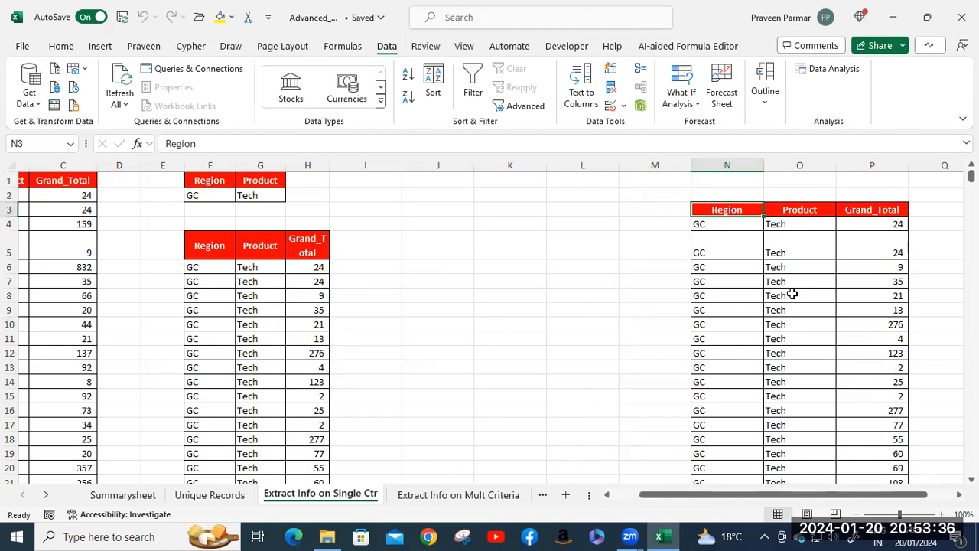
{"action": "left_click_drag", "start_coordinate": [691, 498], "coordinate": [635, 501]}
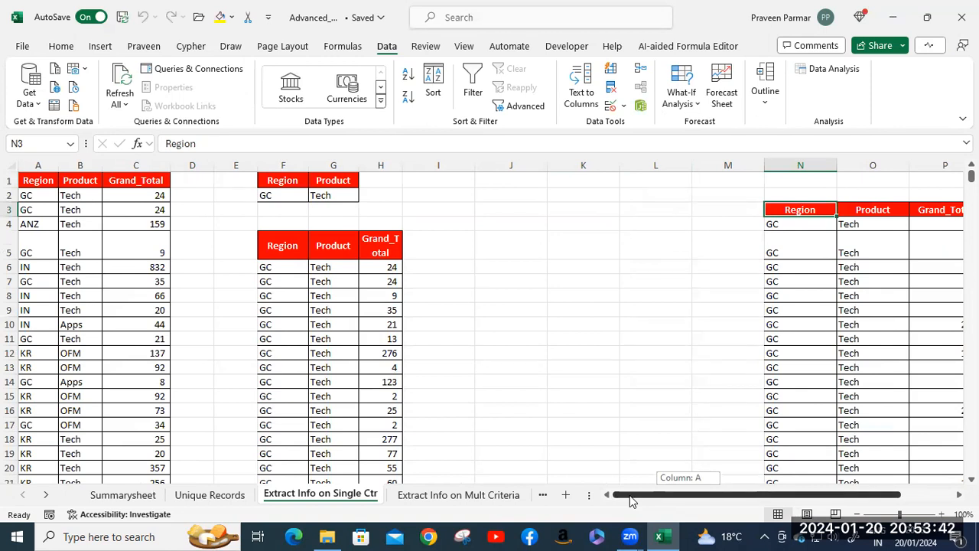
{"action": "left_click_drag", "start_coordinate": [629, 495], "coordinate": [630, 495]}
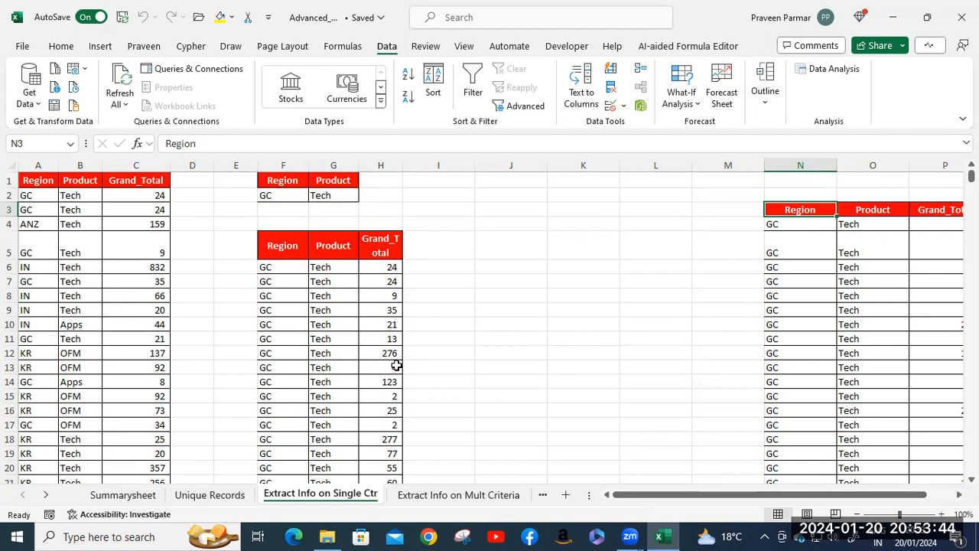
- On the Extract Info on Mult Criteria sheet, clear the old extracted records in columns J to P from row 12 down
{"action": "left_click", "coordinate": [433, 495]}
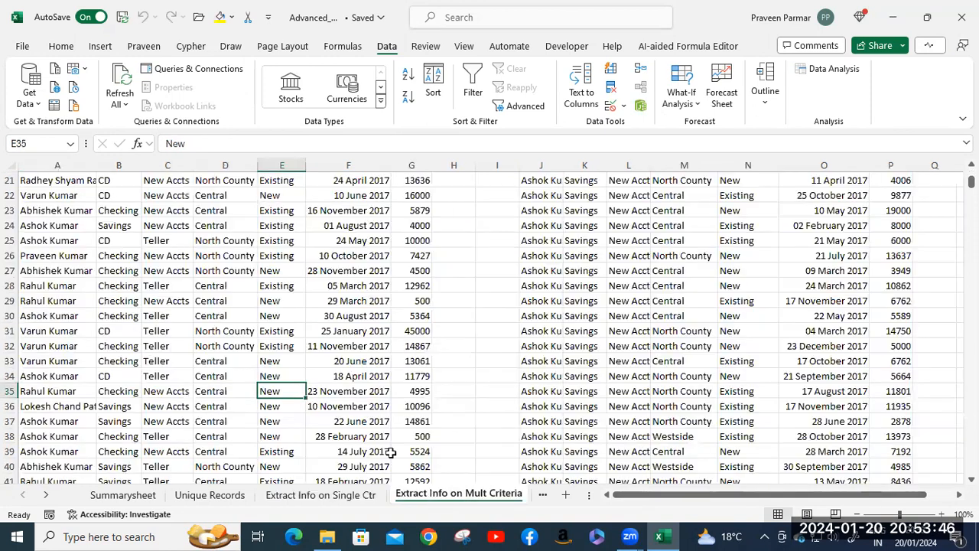
{"action": "scroll", "coordinate": [767, 345], "scroll_direction": "up", "scroll_amount": 7}
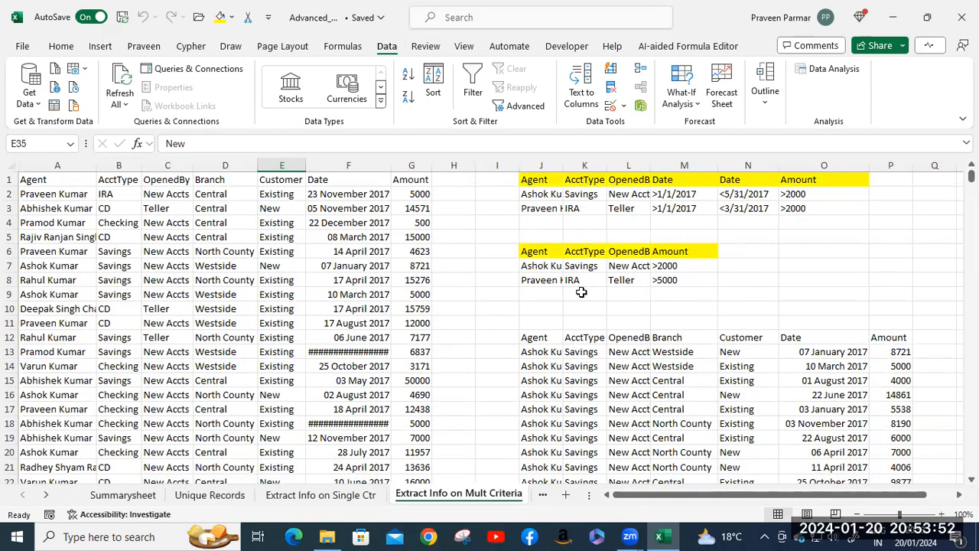
{"action": "left_click", "coordinate": [531, 337]}
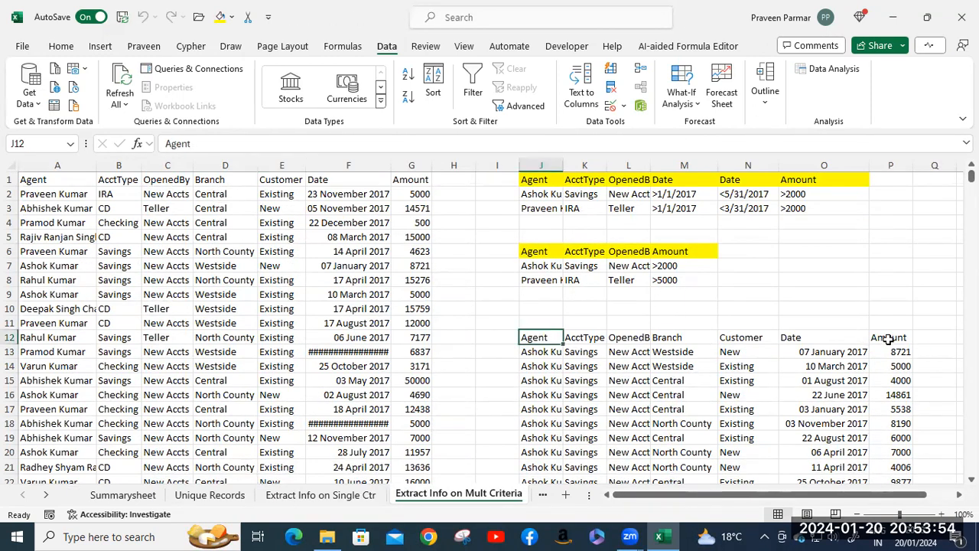
{"action": "left_click", "coordinate": [888, 339], "text": "shift"}
{"action": "key", "text": "ctrl+shift+Down"}
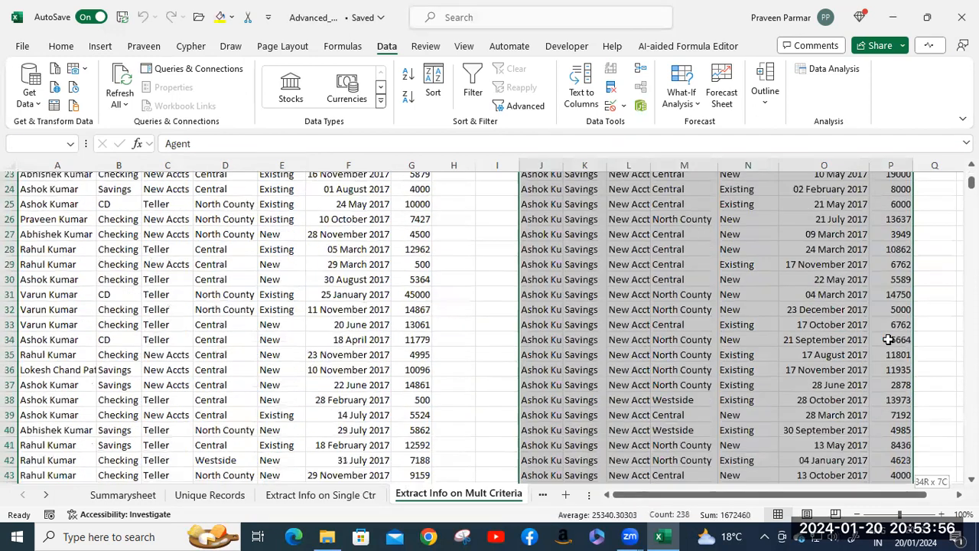
{"action": "key", "text": "Delete"}
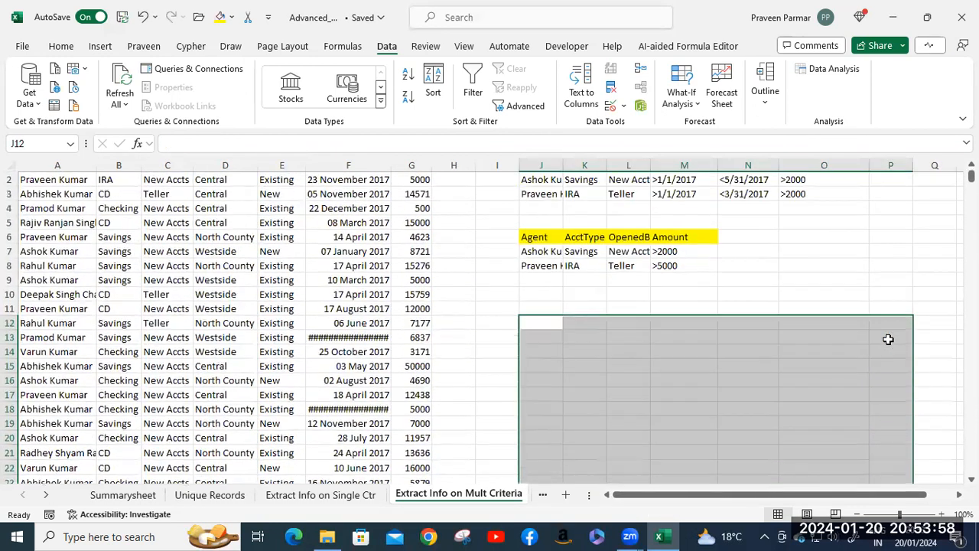
{"action": "scroll", "coordinate": [350, 314], "scroll_direction": "up", "scroll_amount": 1}
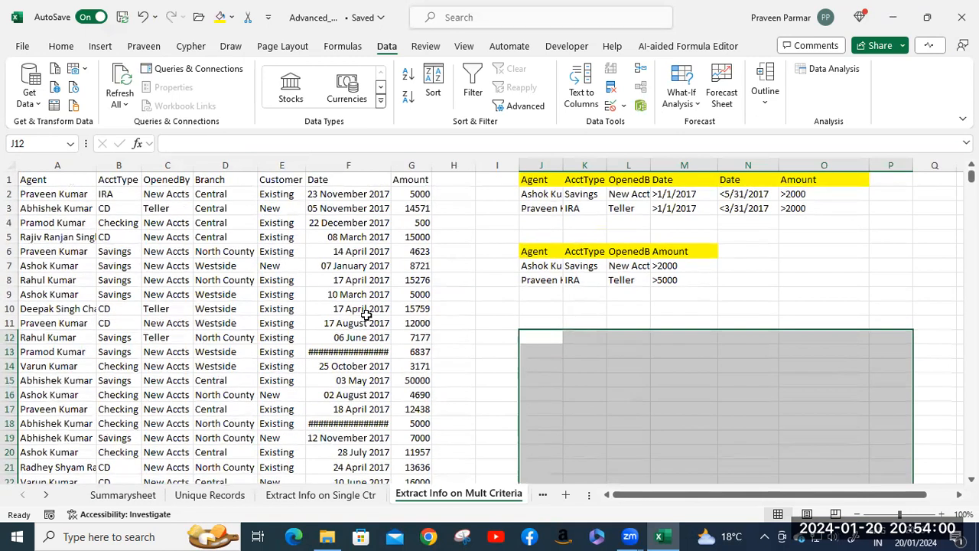
- Start Advanced Filter on the table in $A$1:$G$725 and reselect J6:M8 as the criteria range
{"action": "left_click", "coordinate": [58, 179]}
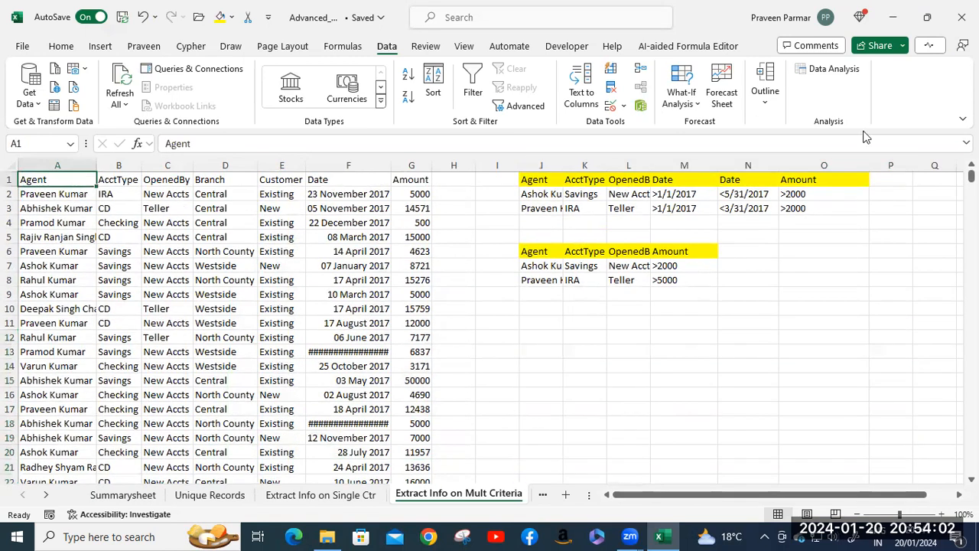
{"action": "key", "text": "ctrl+shift+Right"}
{"action": "key", "text": "ctrl+shift+Down"}
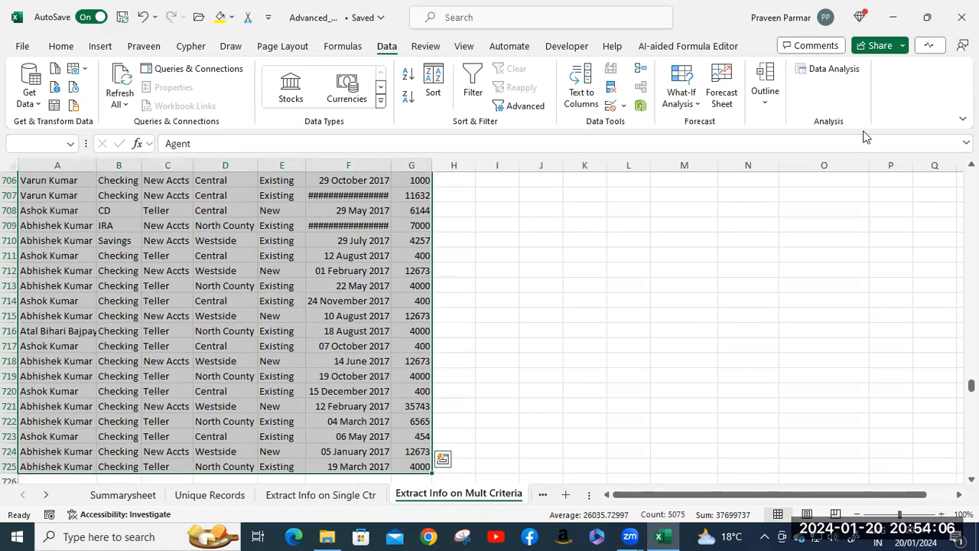
{"action": "key", "text": "alt+a"}
{"action": "key", "text": "q"}
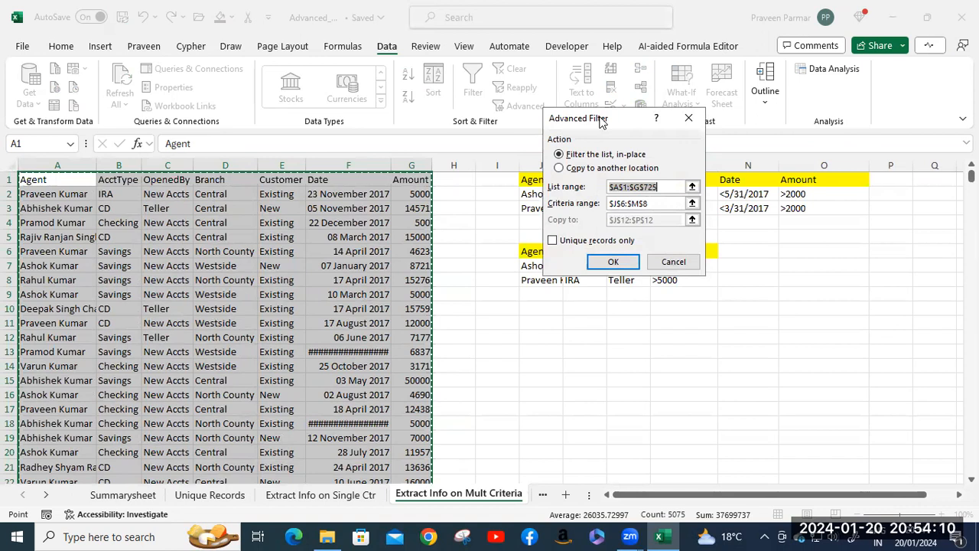
{"action": "left_click_drag", "start_coordinate": [602, 123], "coordinate": [797, 199]}
{"action": "left_click_drag", "start_coordinate": [854, 281], "coordinate": [759, 279]}
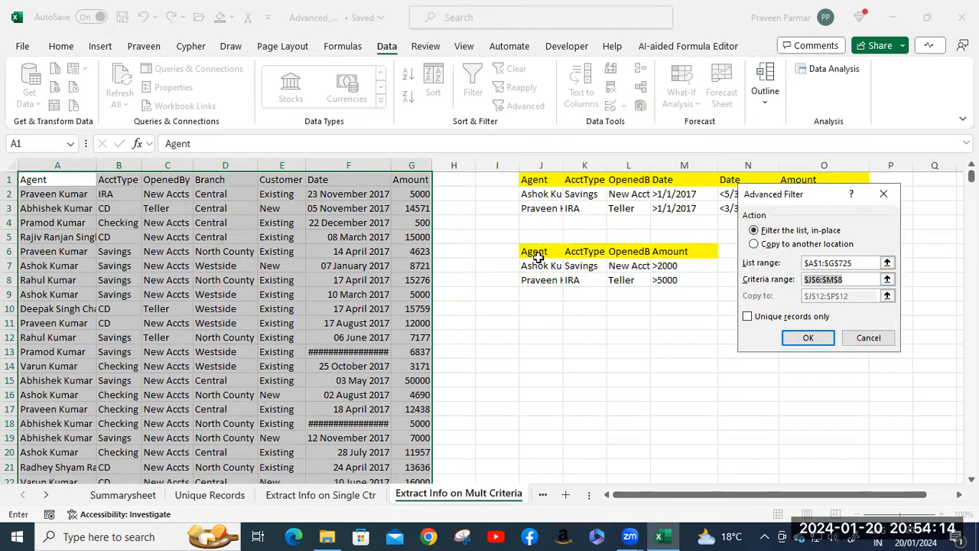
{"action": "key", "text": "BackSpace"}
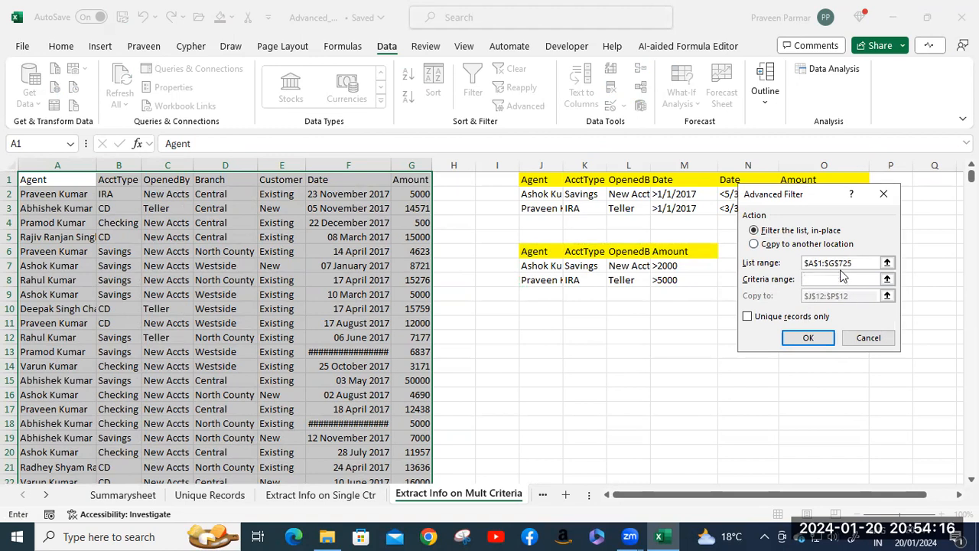
{"action": "left_click_drag", "start_coordinate": [536, 251], "coordinate": [721, 279]}
- Set the Advanced Filter to copy to another location at J12 and run it
{"action": "left_click", "coordinate": [754, 243]}
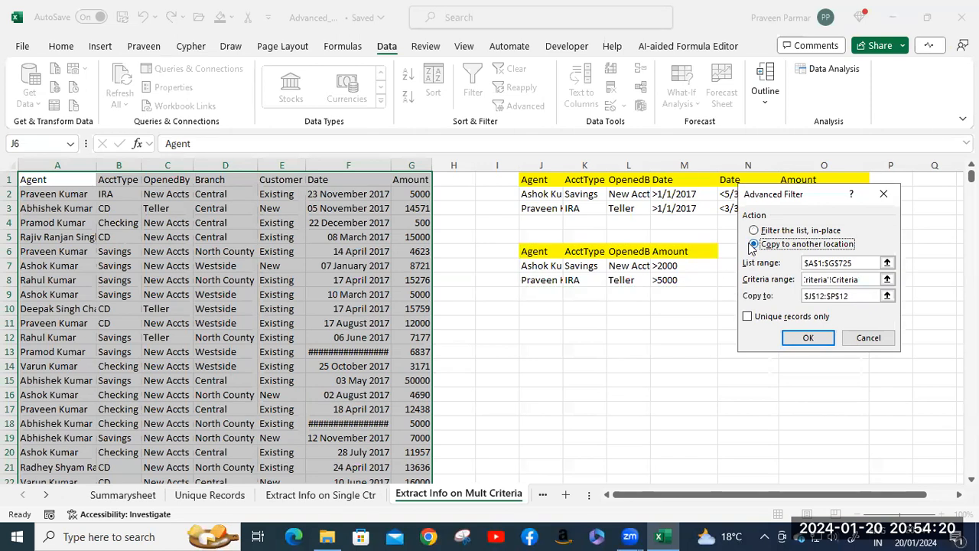
{"action": "left_click", "coordinate": [828, 296]}
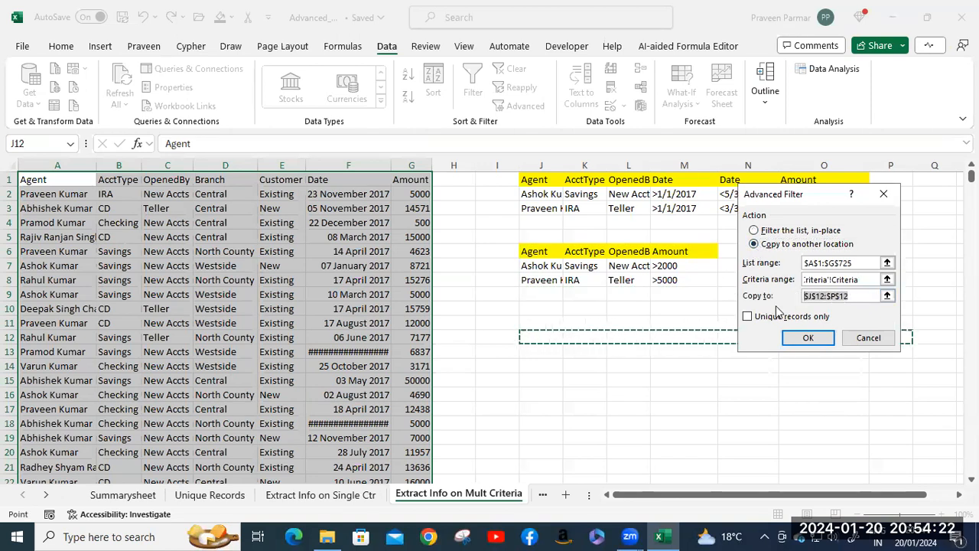
{"action": "left_click", "coordinate": [549, 335]}
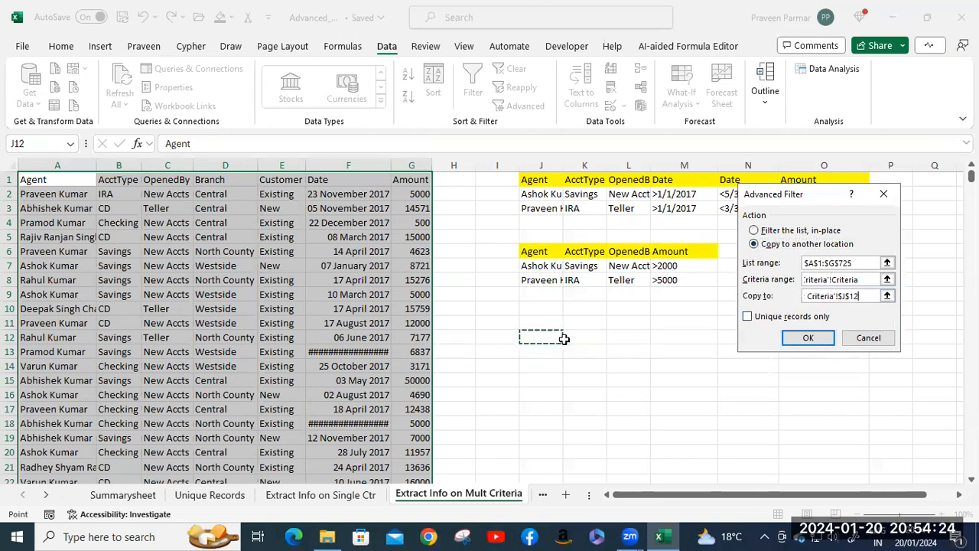
{"action": "left_click", "coordinate": [811, 339]}
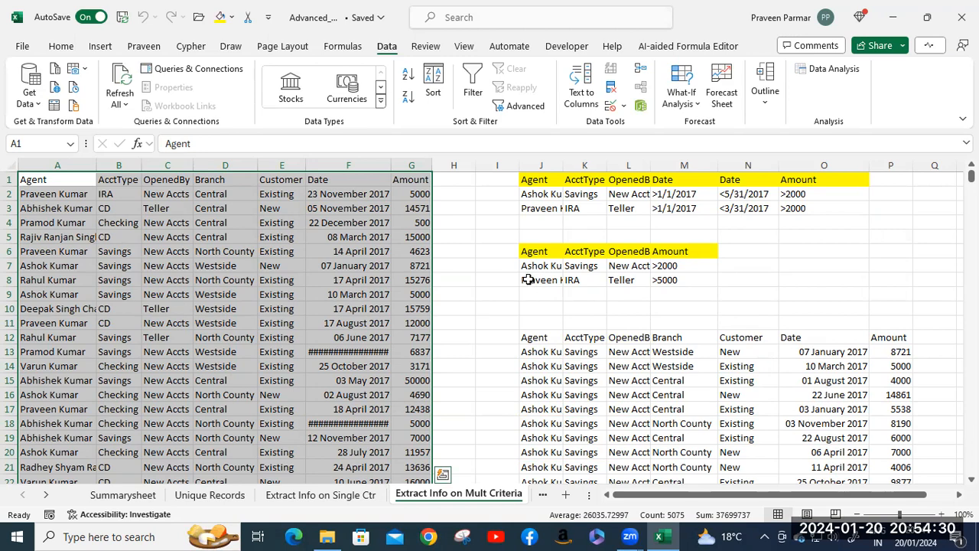
- Widen column J to fit the agent names and highlight the criteria block in J6:M8
{"action": "mouse_move", "coordinate": [970, 175]}
{"action": "left_mouse_down"}
{"action": "mouse_move", "coordinate": [970, 185]}
{"action": "mouse_move", "coordinate": [970, 175]}
{"action": "left_mouse_up"}
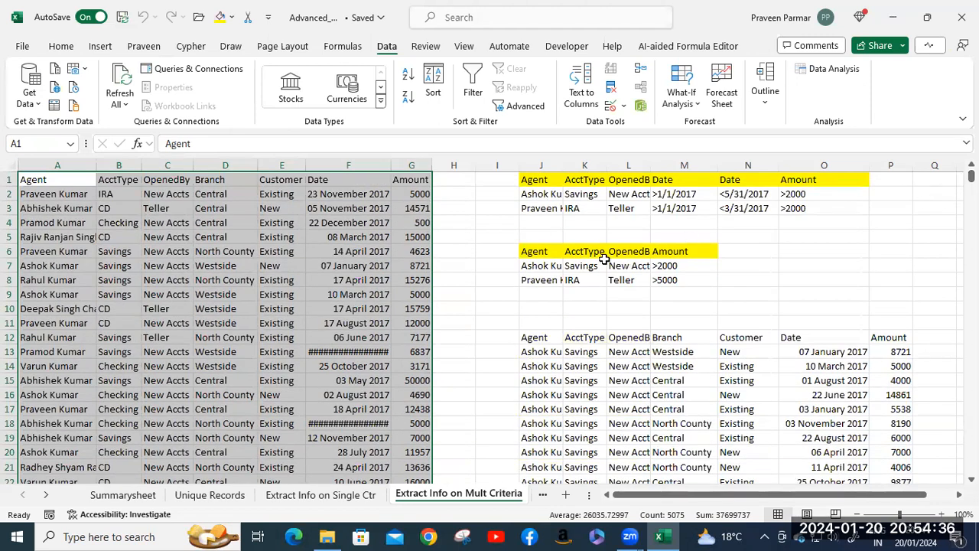
{"action": "left_click_drag", "start_coordinate": [564, 166], "coordinate": [583, 166]}
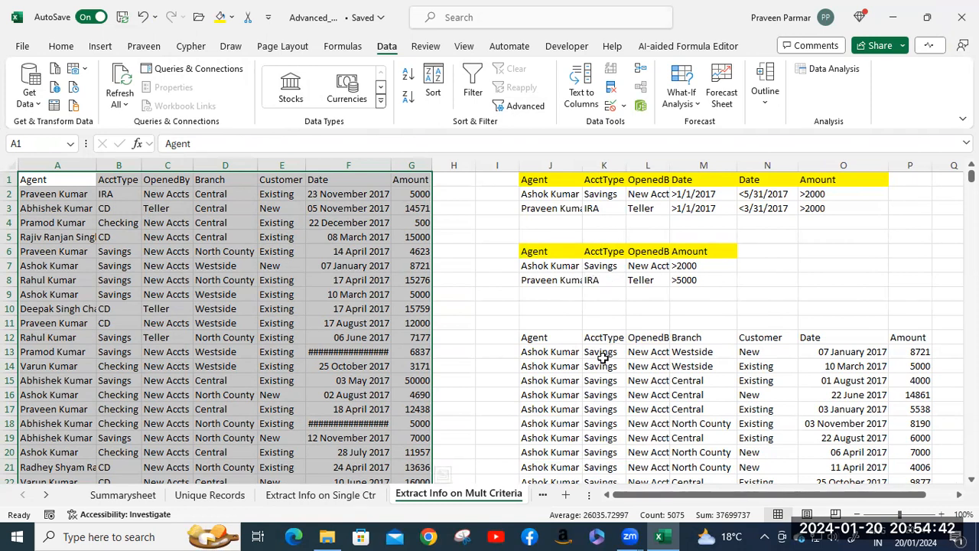
{"action": "left_click_drag", "start_coordinate": [531, 255], "coordinate": [720, 277]}
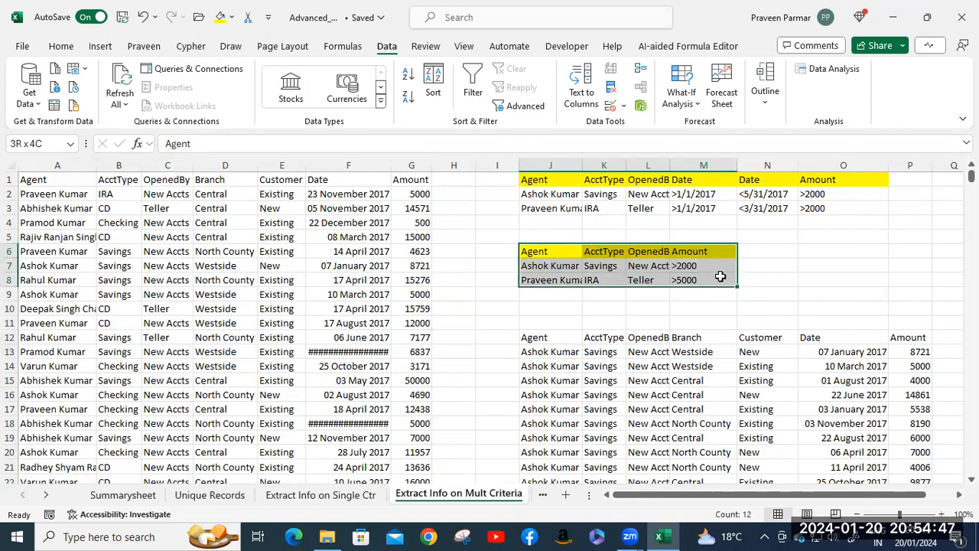
{"action": "left_click", "coordinate": [656, 324]}
- Clear the newly extracted records from the header row in J12:P12 down to the last row
{"action": "left_click", "coordinate": [536, 339]}
{"action": "left_click", "coordinate": [908, 353], "text": "shift"}
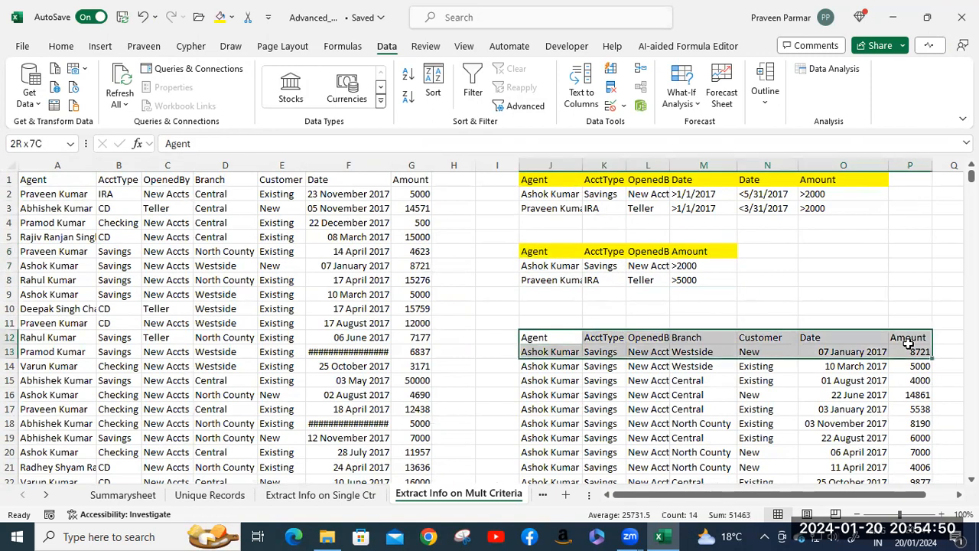
{"action": "key", "text": "ctrl+shift+Down"}
{"action": "key", "text": "Delete"}
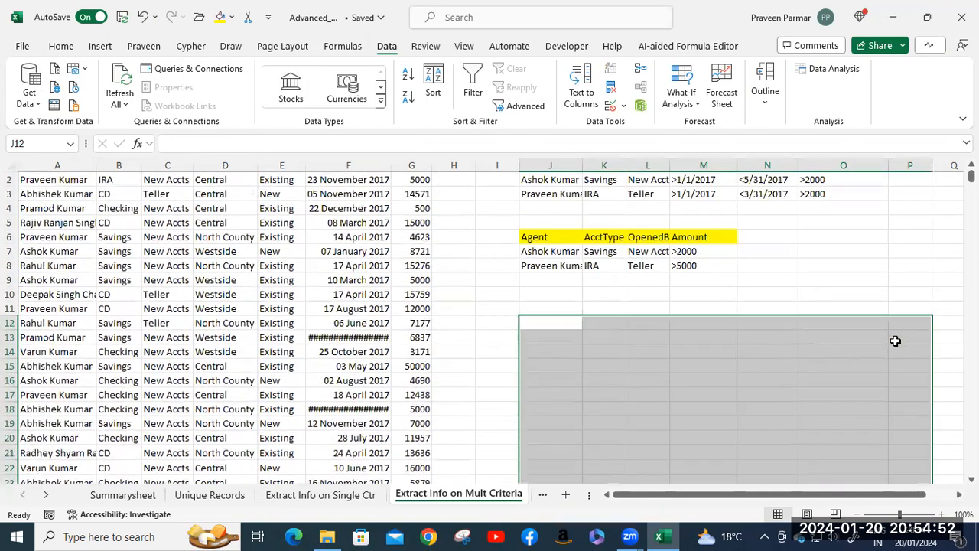
{"action": "left_click", "coordinate": [573, 293]}
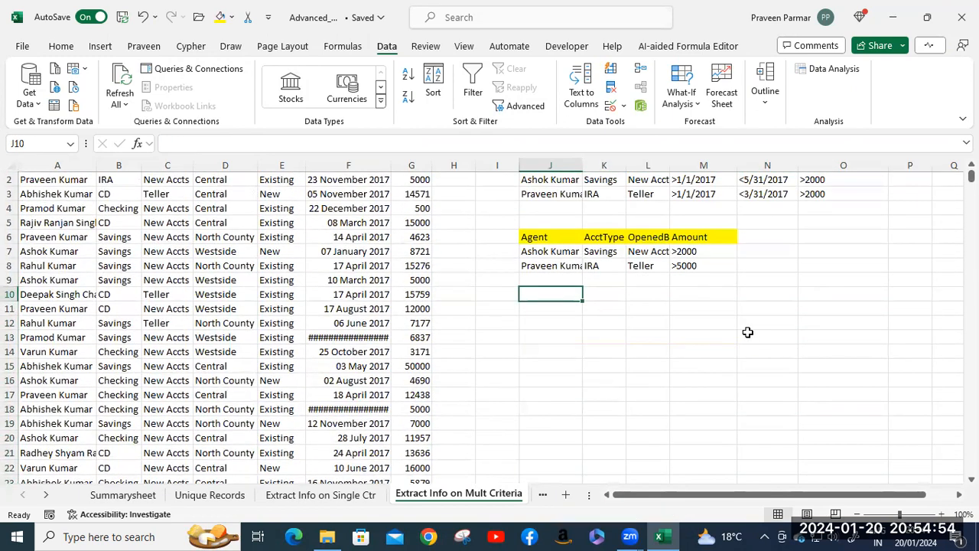
- Reopen Advanced Filter from a cell inside the table, keep list range $A$1:$G$725 and select J6:M8 as the criteria range
{"action": "left_click", "coordinate": [85, 270]}
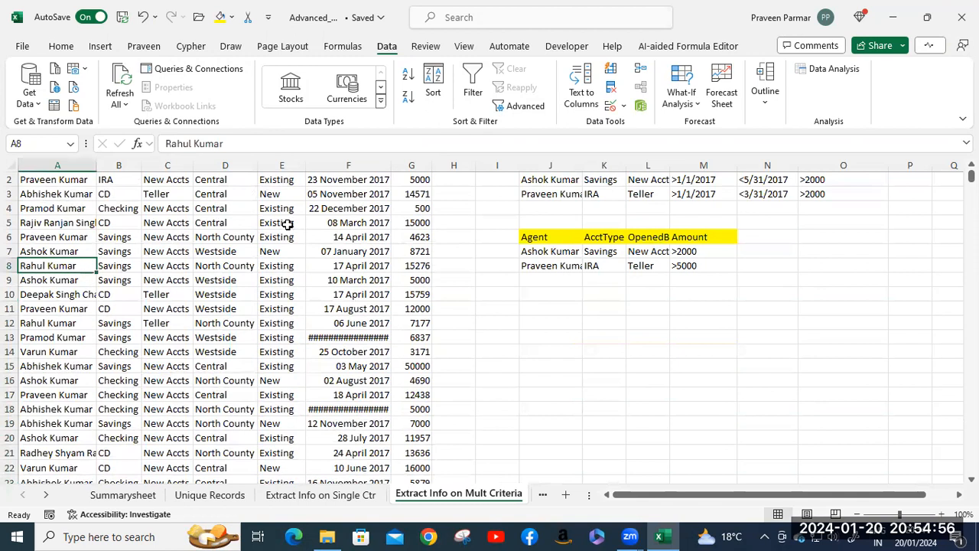
{"action": "key", "text": "alt+a"}
{"action": "key", "text": "q"}
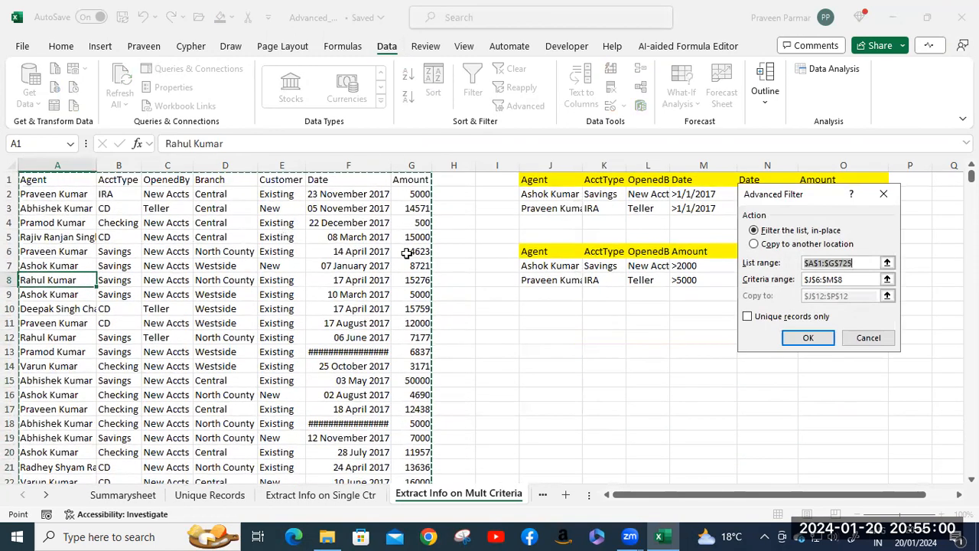
{"action": "scroll", "coordinate": [392, 309], "scroll_direction": "down", "scroll_amount": 2}
{"action": "scroll", "coordinate": [393, 308], "scroll_direction": "up", "scroll_amount": 2}
{"action": "key", "text": "Tab"}
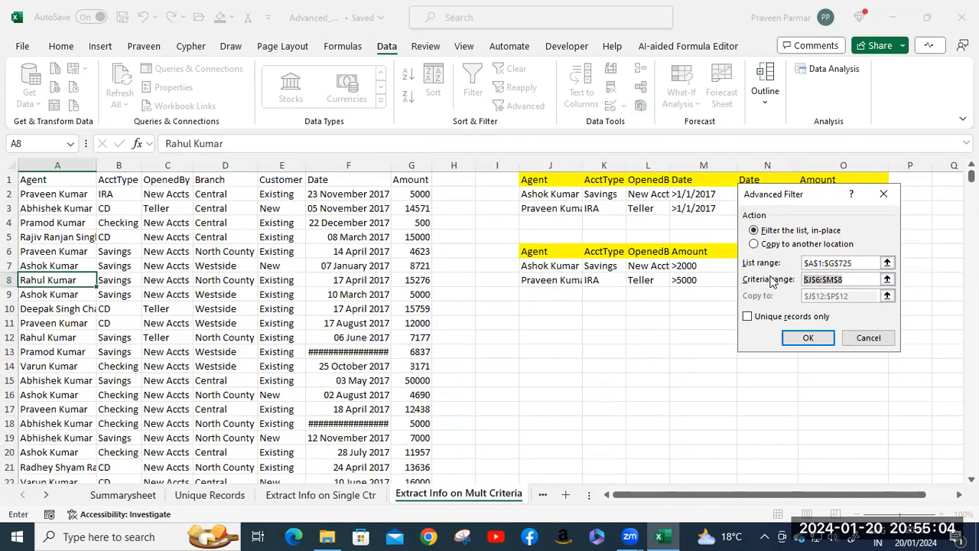
{"action": "left_click", "coordinate": [545, 253]}
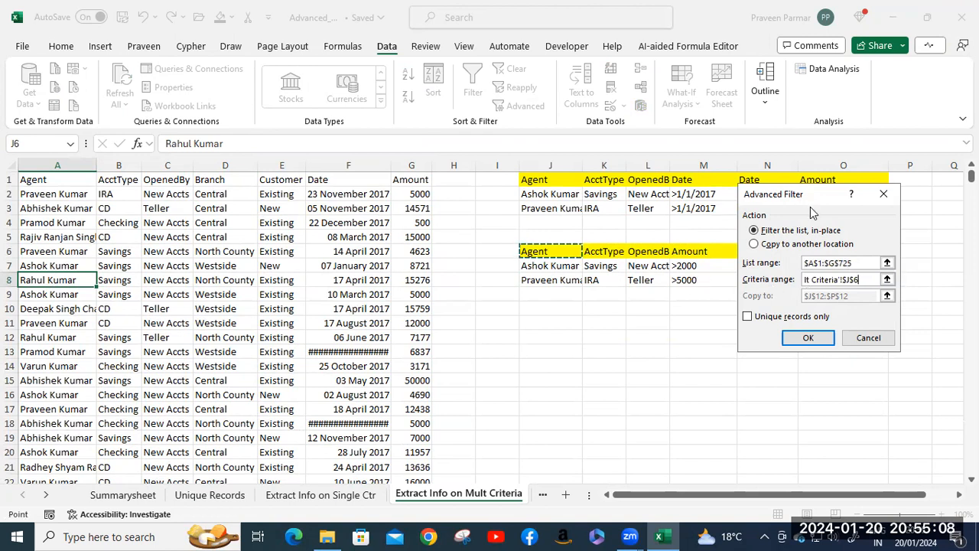
{"action": "left_click_drag", "start_coordinate": [807, 195], "coordinate": [873, 282]}
{"action": "left_click", "coordinate": [723, 281], "text": "shift"}
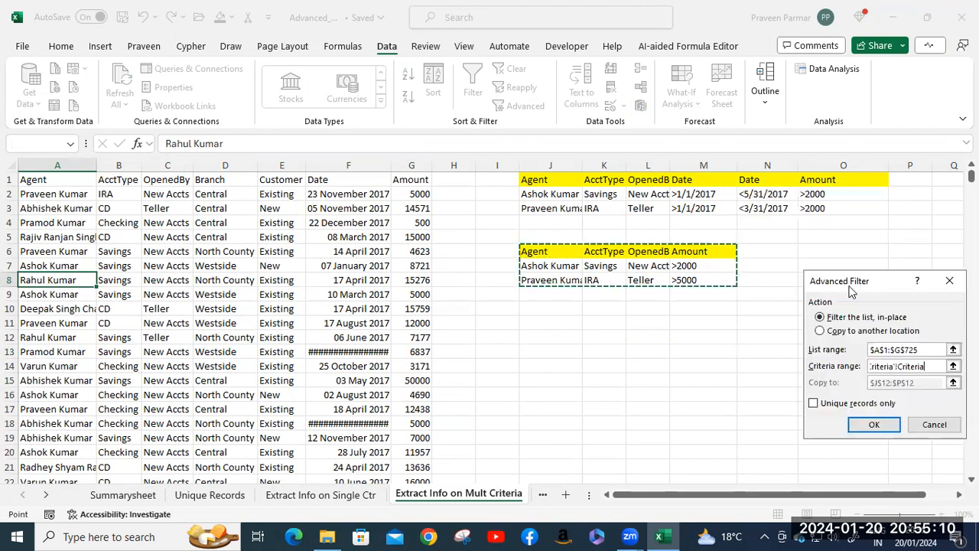
- Set the Advanced Filter to copy to another location, with criteria range J6:M8 and output at J13, and run it
{"action": "left_click", "coordinate": [820, 331]}
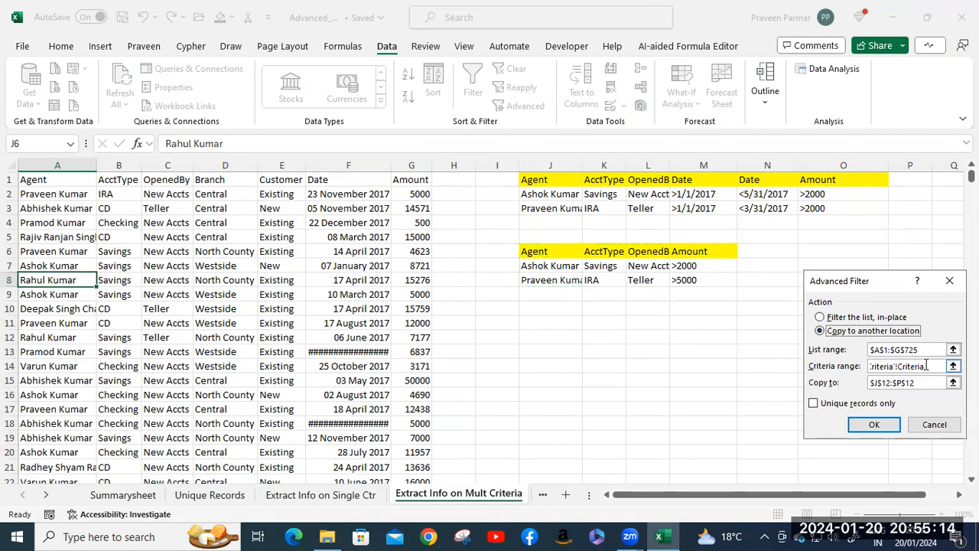
{"action": "left_click_drag", "start_coordinate": [926, 366], "coordinate": [829, 372]}
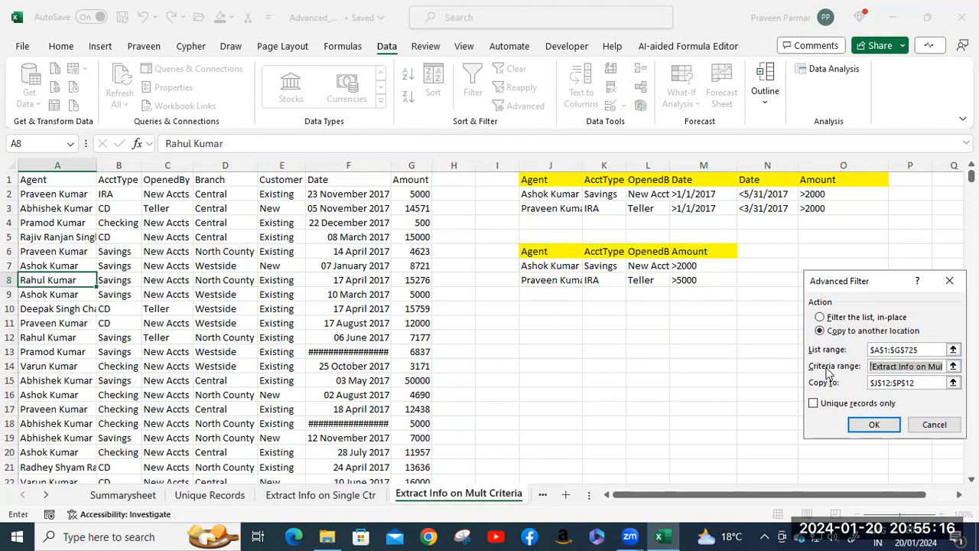
{"action": "left_click_drag", "start_coordinate": [549, 252], "coordinate": [693, 280]}
{"action": "left_click", "coordinate": [915, 382]}
{"action": "left_click_drag", "start_coordinate": [915, 382], "coordinate": [857, 383]}
{"action": "key", "text": "BackSpace"}
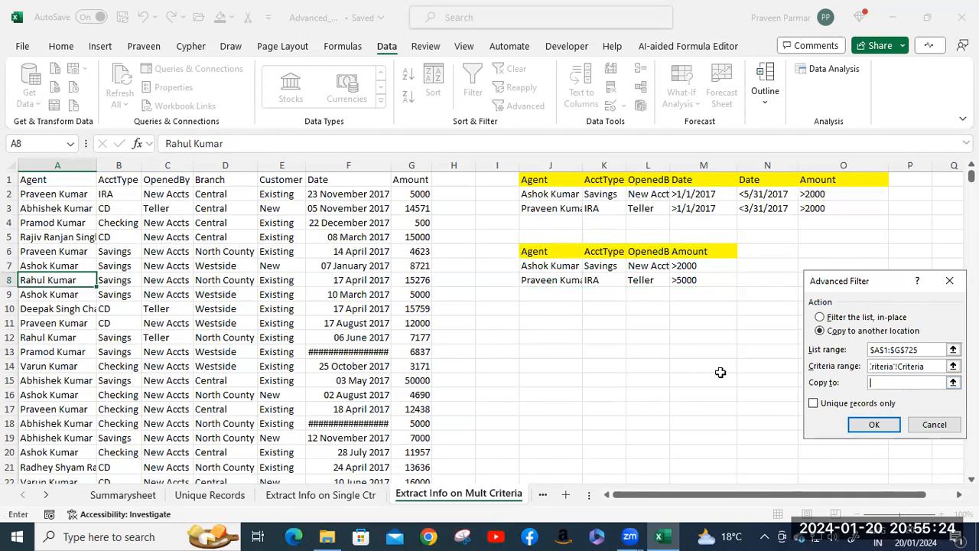
{"action": "left_click", "coordinate": [543, 350]}
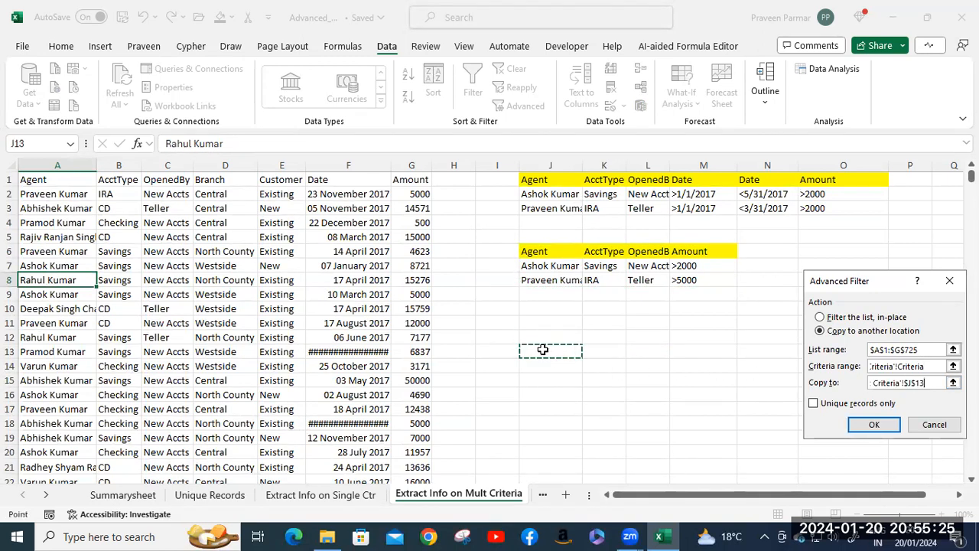
{"action": "left_click", "coordinate": [875, 426]}
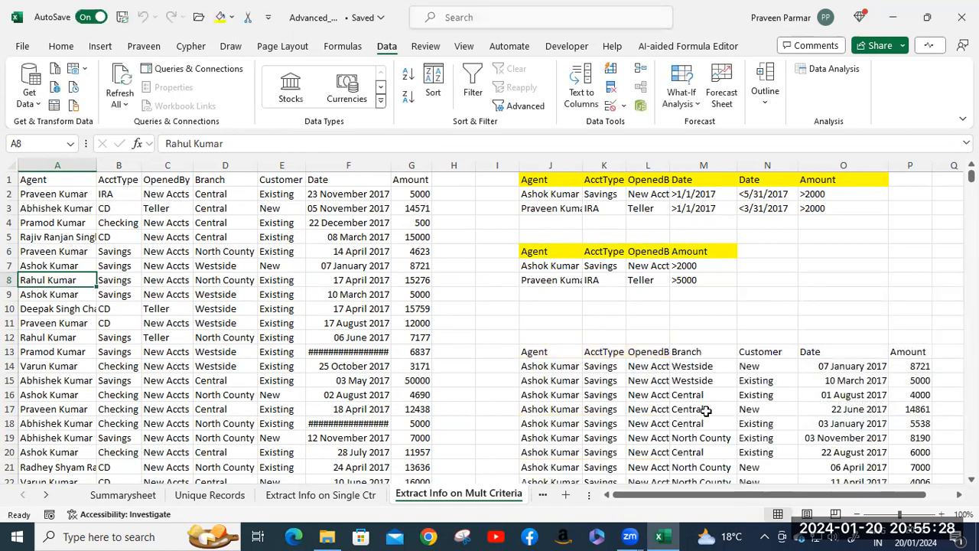
- Review the extracted records below J13 and widen column J to fit the agent names
{"action": "scroll", "coordinate": [704, 411], "scroll_direction": "down", "scroll_amount": 2}
{"action": "scroll", "coordinate": [706, 411], "scroll_direction": "down", "scroll_amount": 10}
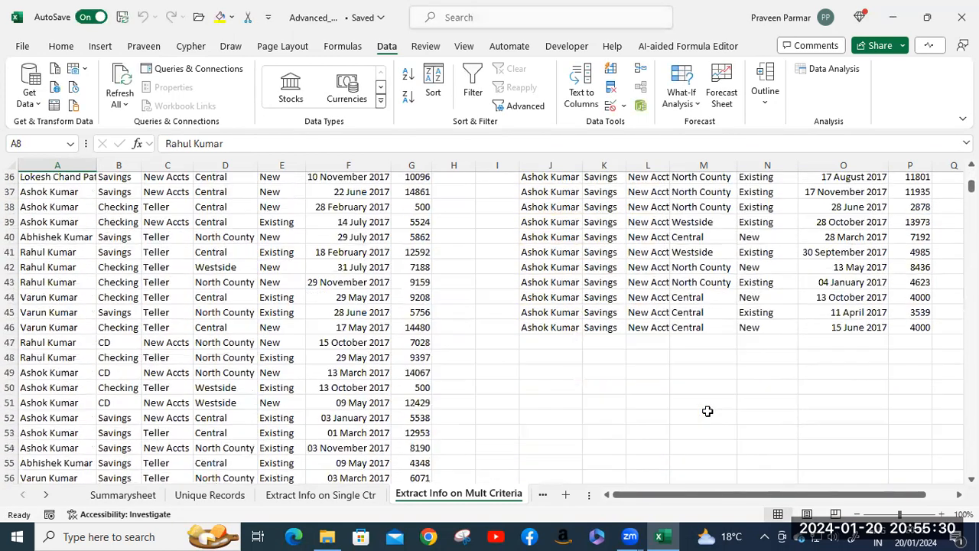
{"action": "scroll", "coordinate": [708, 411], "scroll_direction": "up", "scroll_amount": 10}
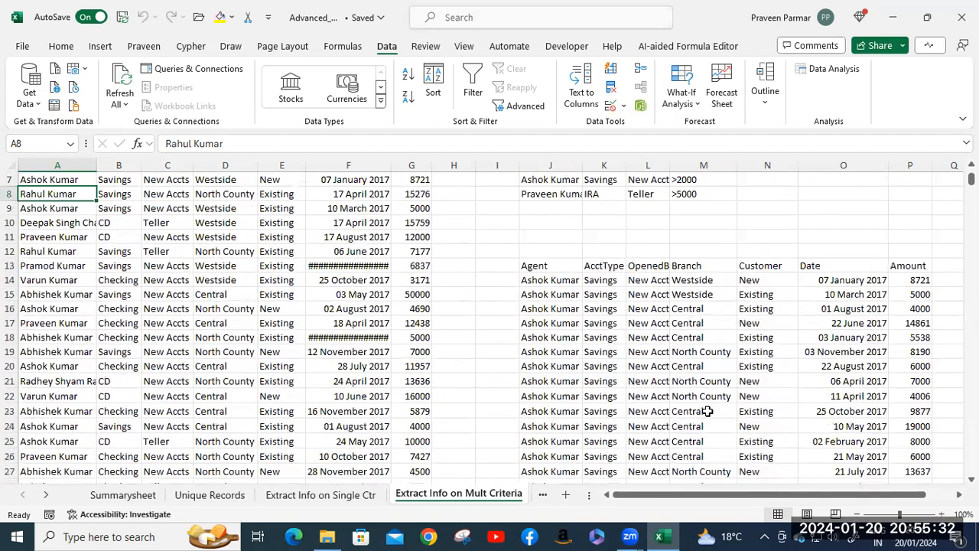
{"action": "scroll", "coordinate": [706, 411], "scroll_direction": "up", "scroll_amount": 2}
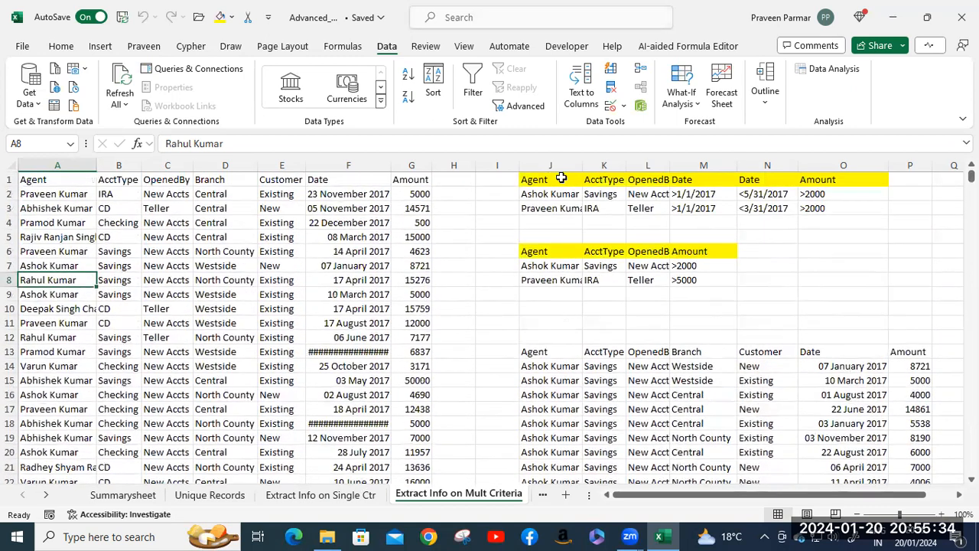
{"action": "left_click_drag", "start_coordinate": [583, 167], "coordinate": [633, 167]}
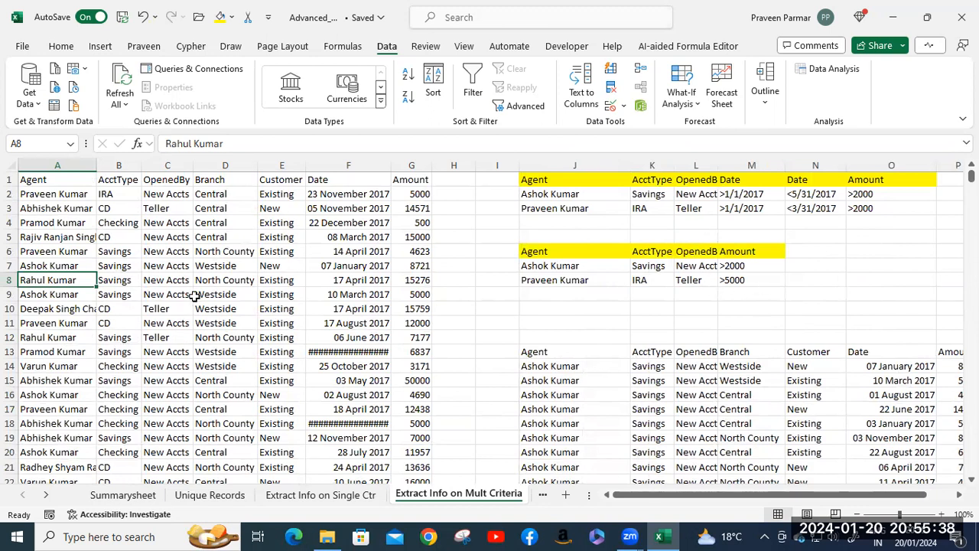
- Change the Amount criterion in M8 to >2000
{"action": "left_click", "coordinate": [55, 254]}
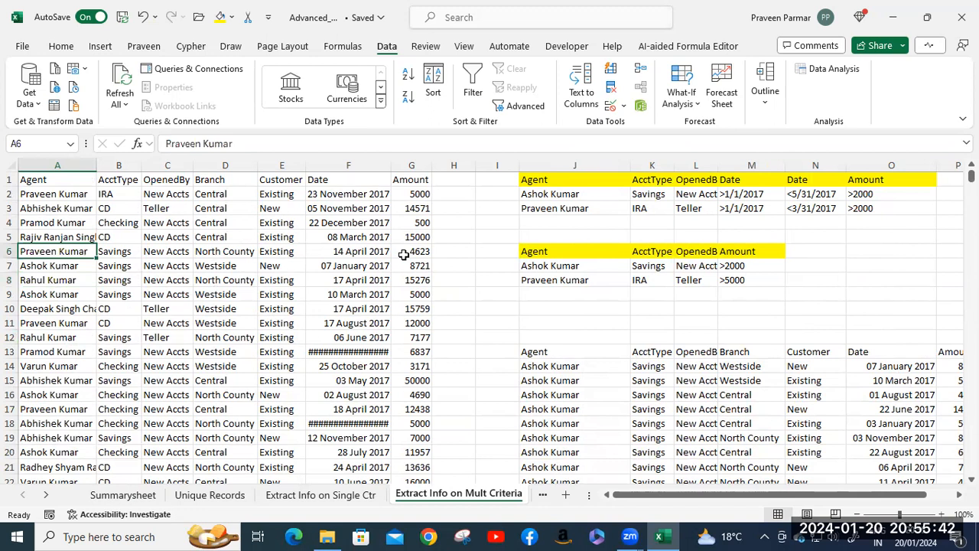
{"action": "left_click", "coordinate": [740, 280]}
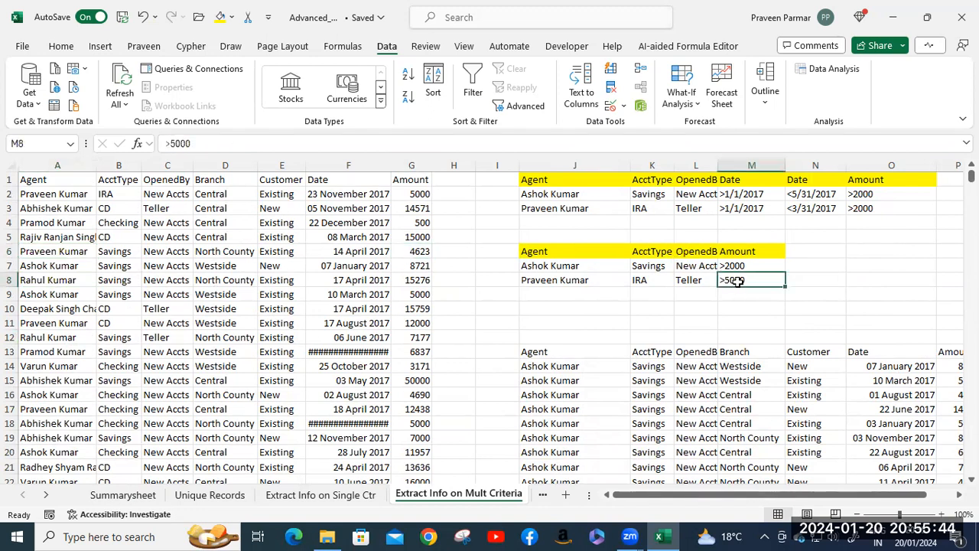
{"action": "double_click", "coordinate": [752, 280]}
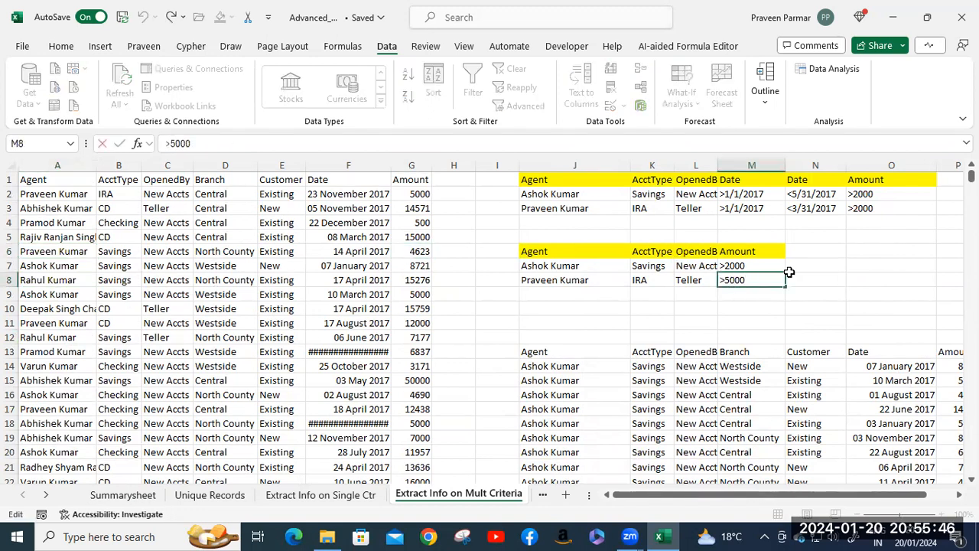
{"action": "key", "text": "BackSpace"}
{"action": "type", "text": "2"}
- Clear the extracted records from the header row J13:P13 downward
{"action": "left_click", "coordinate": [540, 352]}
{"action": "left_click", "coordinate": [949, 351], "text": "shift"}
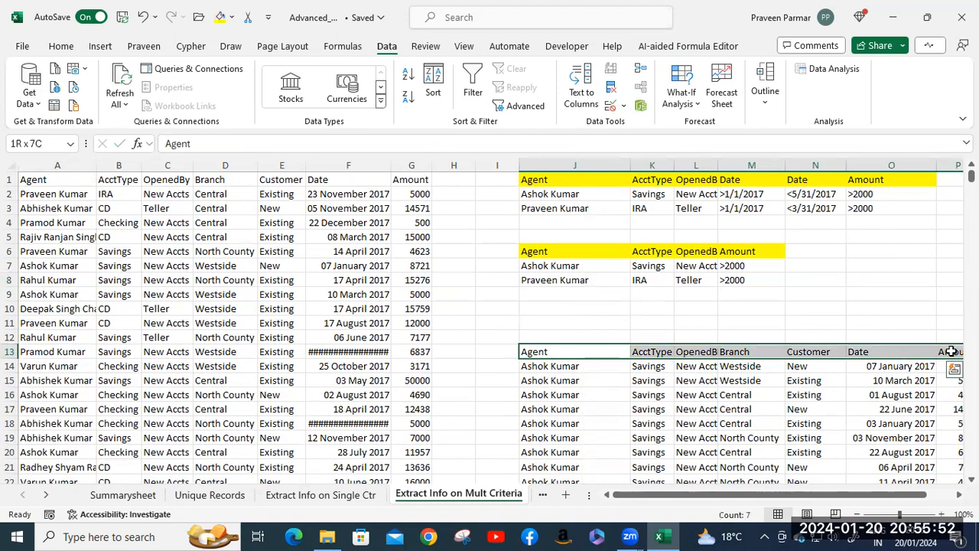
{"action": "key", "text": "ctrl+q"}
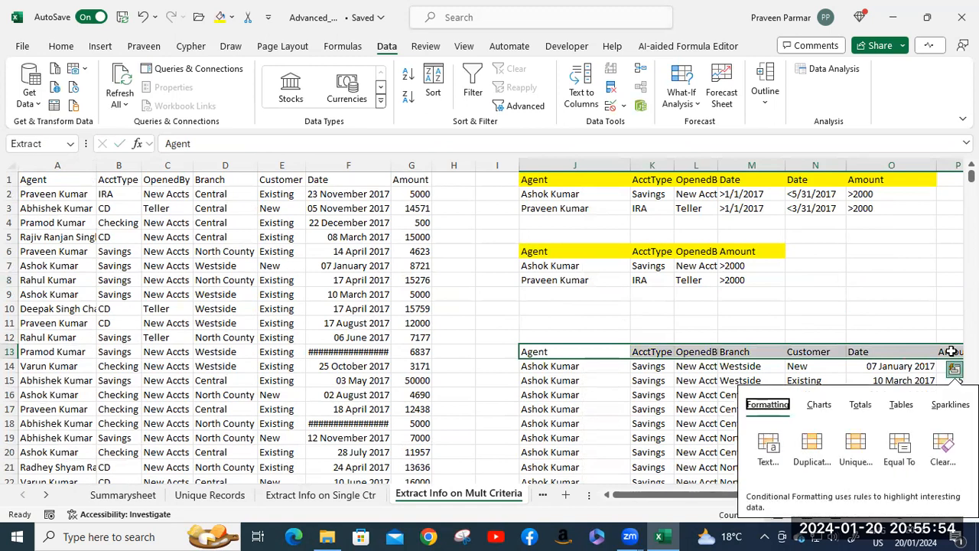
{"action": "left_click", "coordinate": [886, 351]}
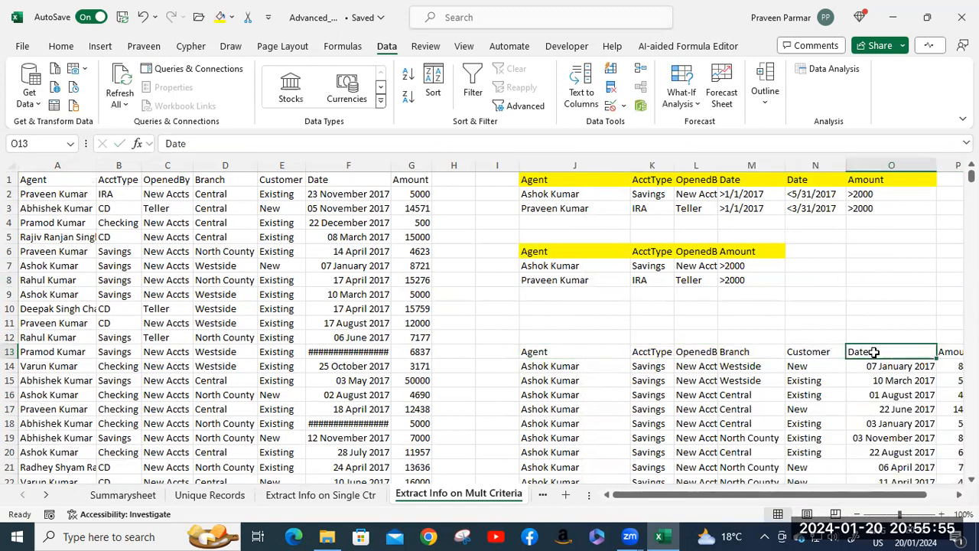
{"action": "left_click", "coordinate": [553, 354]}
{"action": "scroll", "coordinate": [769, 468], "scroll_direction": "right", "scroll_amount": 1}
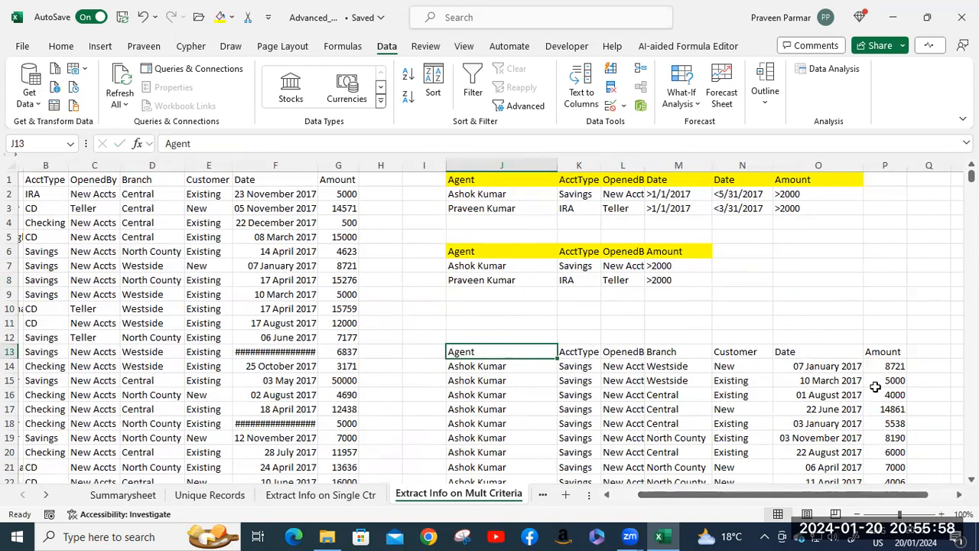
{"action": "left_click", "coordinate": [874, 356], "text": "shift"}
{"action": "key", "text": "ctrl+shift+Down"}
{"action": "key", "text": "Delete"}
{"action": "scroll", "coordinate": [947, 358], "scroll_direction": "up", "scroll_amount": 6}
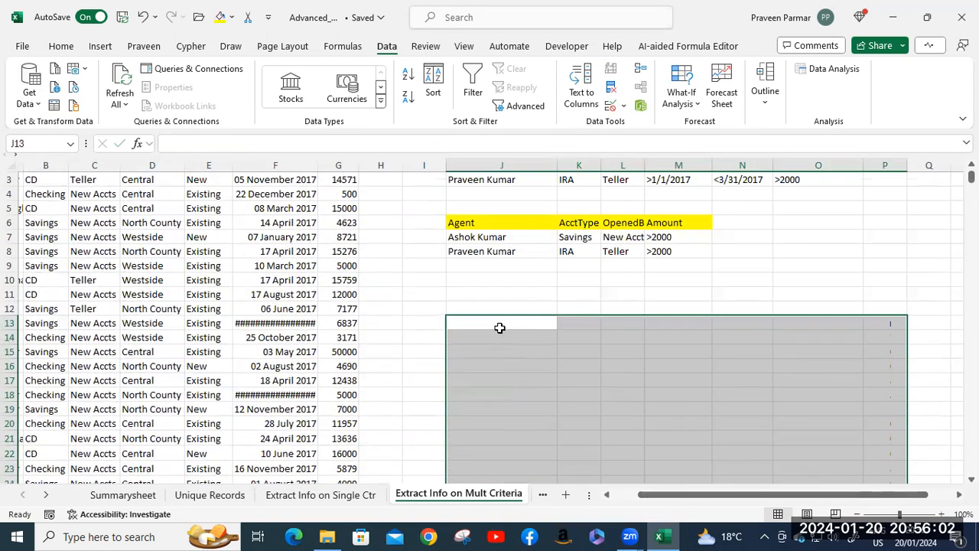
{"action": "left_click", "coordinate": [499, 326]}
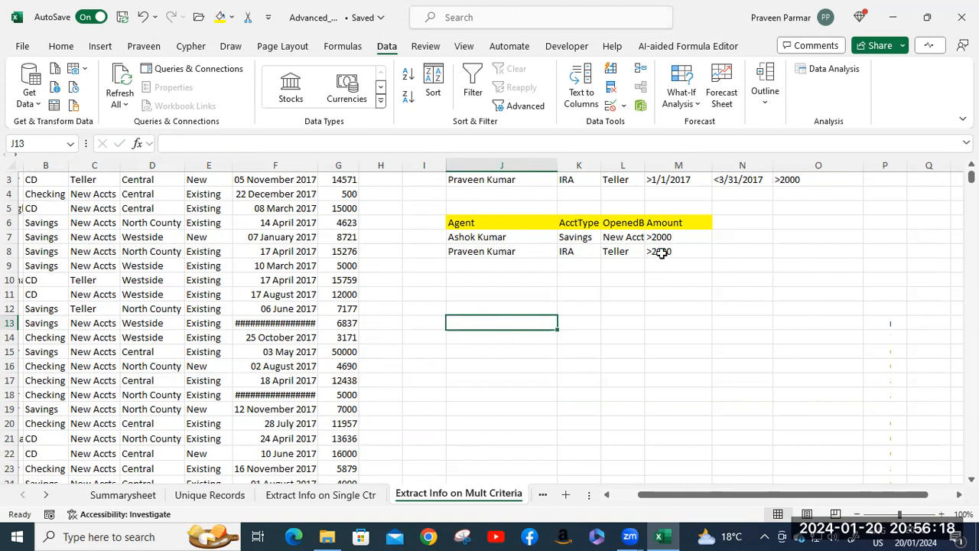
- Run Advanced Filter on the table from A1:G725 with criteria J6:M8, copying the matching records to J12
{"action": "left_click", "coordinate": [168, 266]}
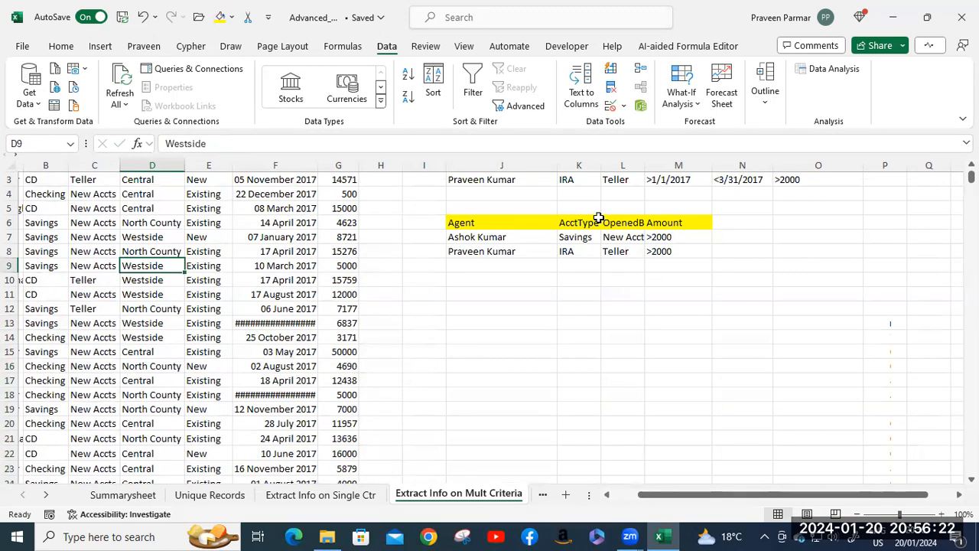
{"action": "key", "text": "alt+a"}
{"action": "key", "text": "q"}
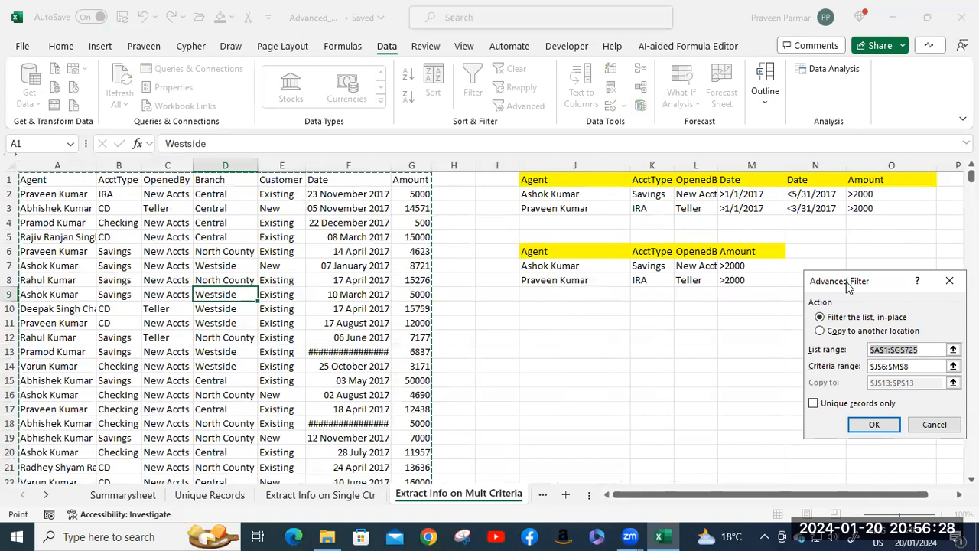
{"action": "left_click_drag", "start_coordinate": [847, 285], "coordinate": [810, 253]}
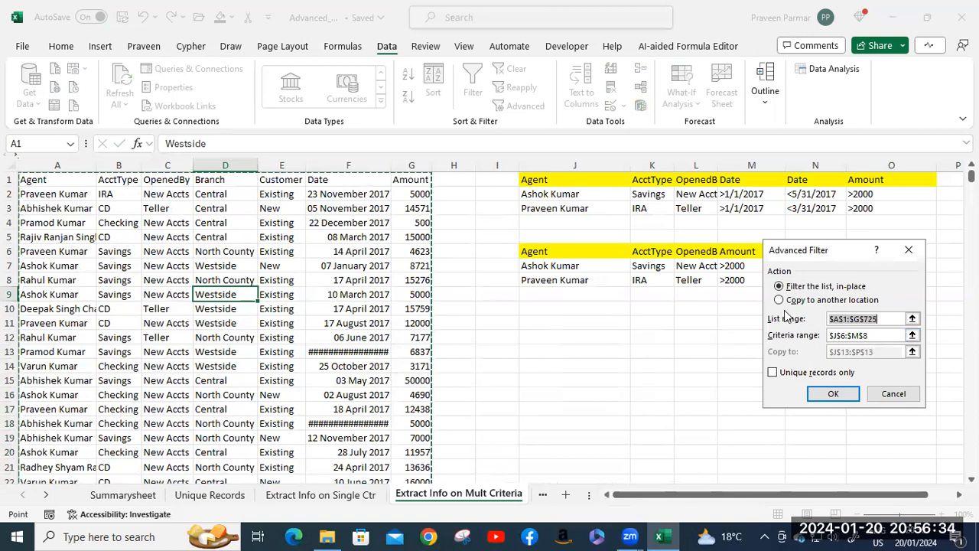
{"action": "left_click", "coordinate": [780, 300]}
{"action": "left_click", "coordinate": [795, 336]}
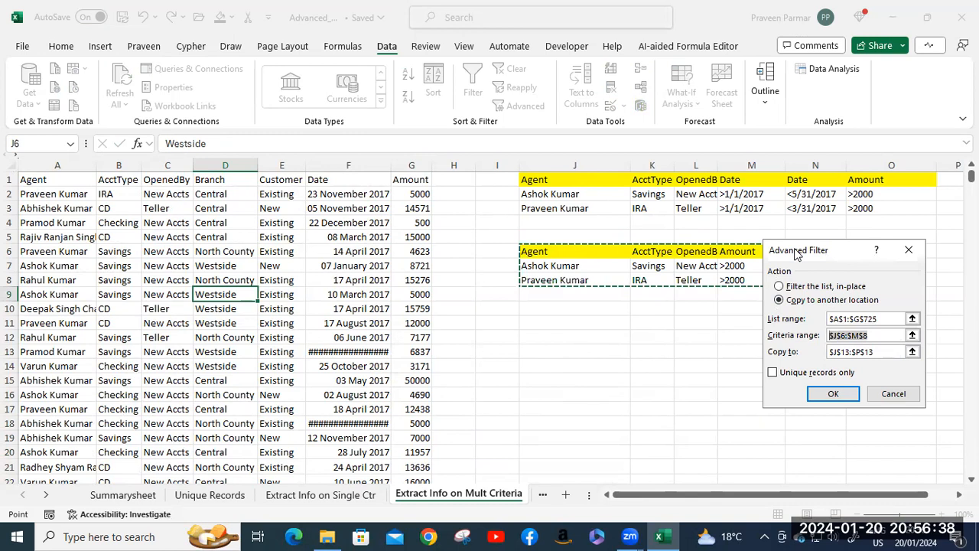
{"action": "left_click_drag", "start_coordinate": [781, 250], "coordinate": [762, 230]}
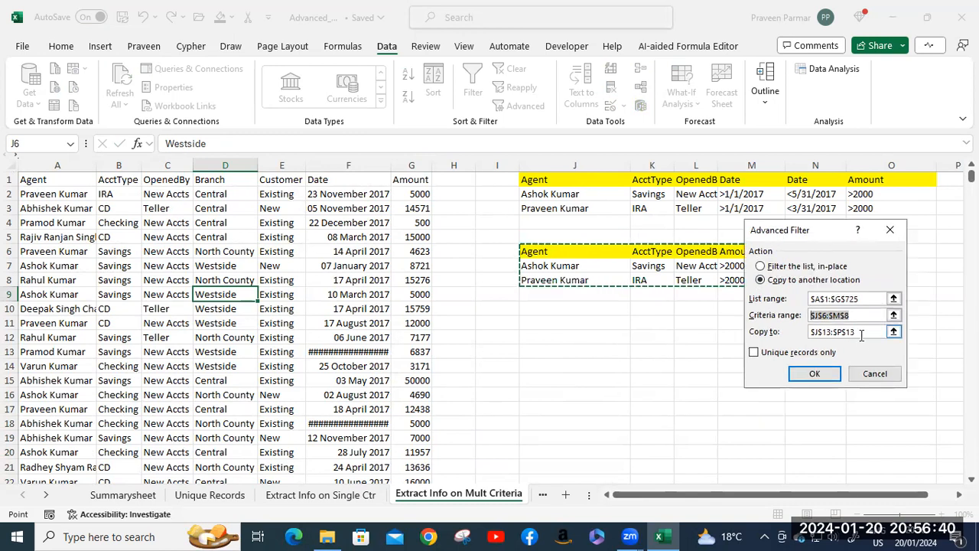
{"action": "left_click", "coordinate": [769, 332]}
{"action": "left_click", "coordinate": [549, 337]}
{"action": "left_click", "coordinate": [822, 373]}
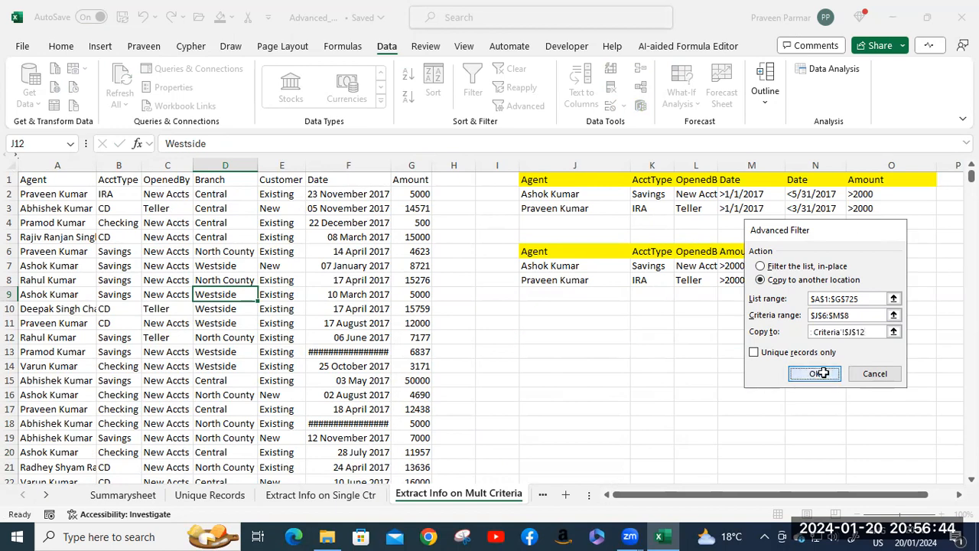
- Look through the records extracted at J12 and widen column L to show the full OpenedBy entries
{"action": "scroll", "coordinate": [700, 385], "scroll_direction": "down", "scroll_amount": 8}
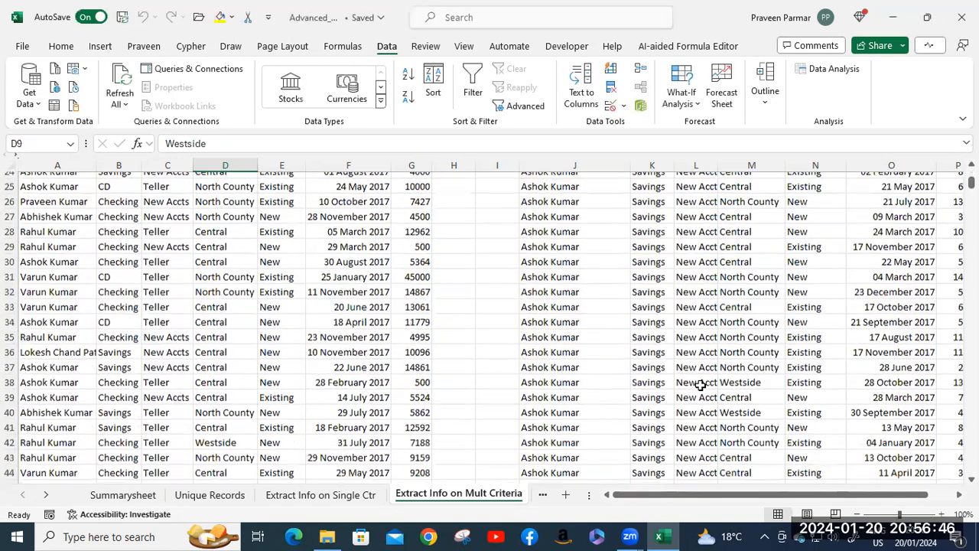
{"action": "scroll", "coordinate": [700, 385], "scroll_direction": "down", "scroll_amount": 4}
{"action": "scroll", "coordinate": [700, 385], "scroll_direction": "up", "scroll_amount": 8}
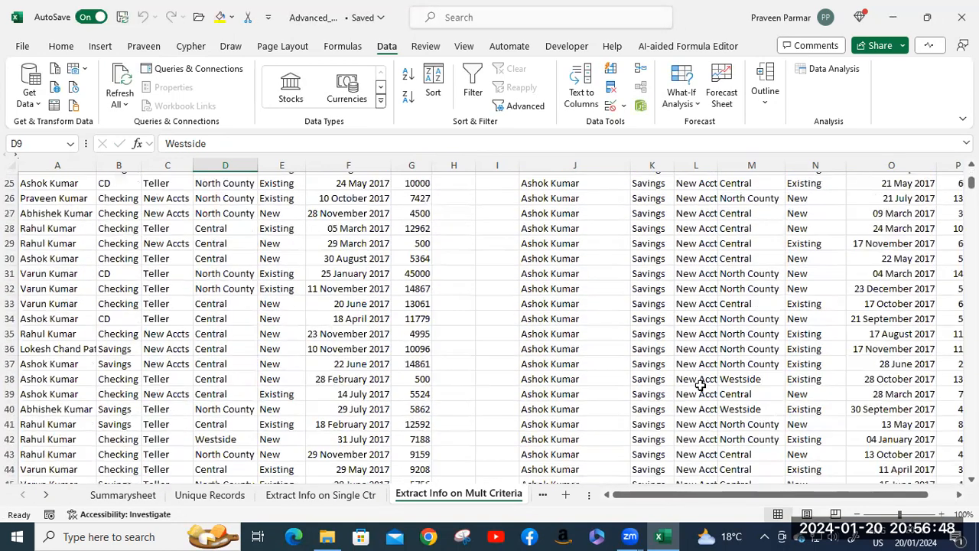
{"action": "scroll", "coordinate": [700, 385], "scroll_direction": "up", "scroll_amount": 4}
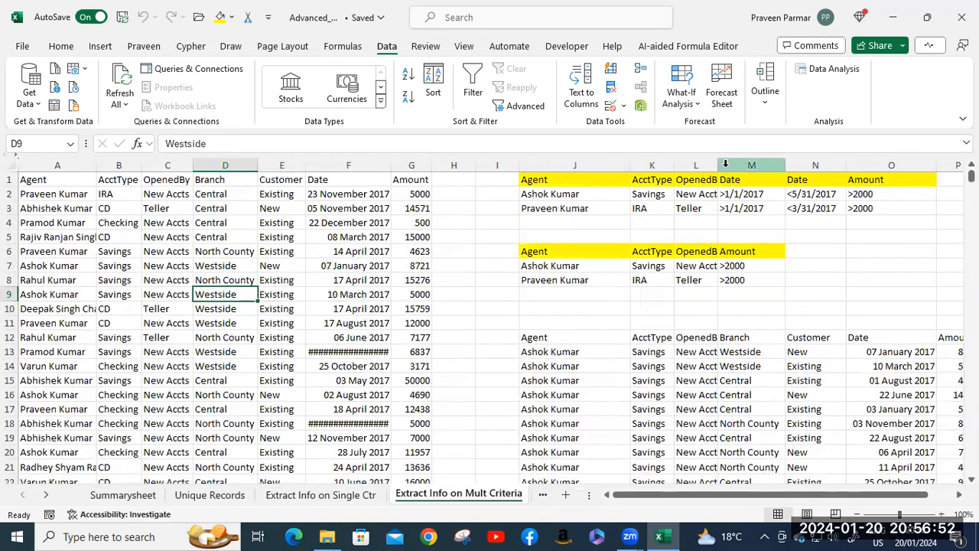
{"action": "left_click_drag", "start_coordinate": [718, 166], "coordinate": [748, 166]}
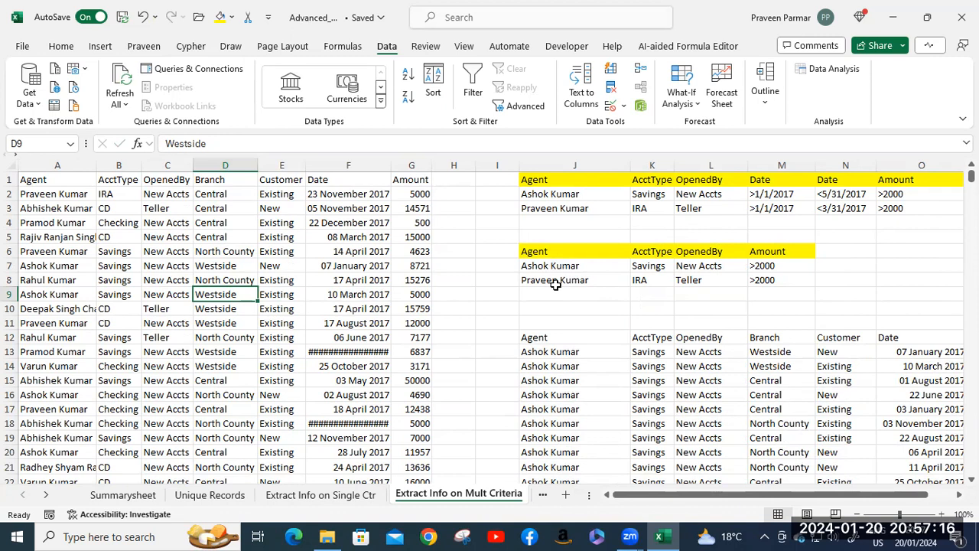
- Inspect the Agent, AcctType and OpenedBy entries of the criteria block in rows 7 and 8
{"action": "double_click", "coordinate": [586, 281]}
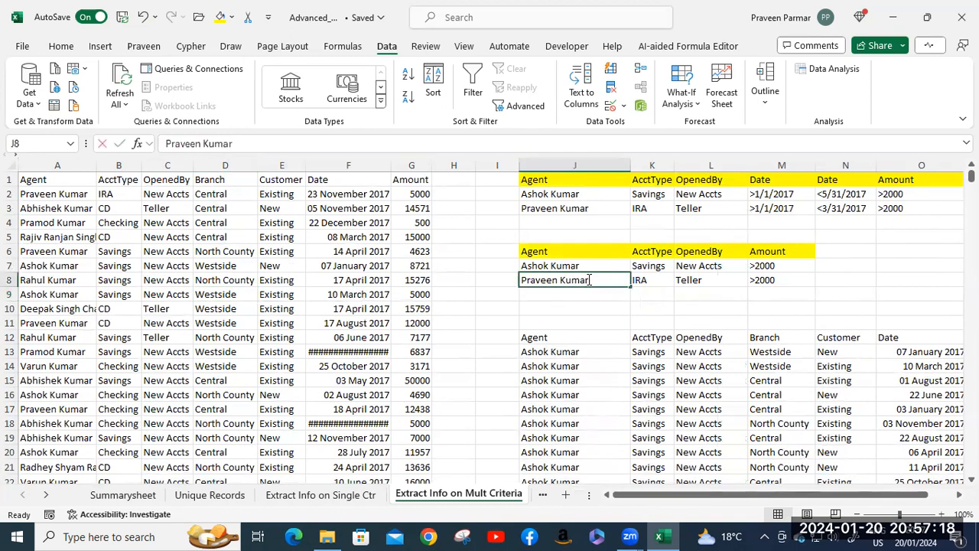
{"action": "left_click", "coordinate": [582, 265]}
{"action": "double_click", "coordinate": [604, 267]}
{"action": "left_click", "coordinate": [650, 280]}
{"action": "double_click", "coordinate": [651, 281]}
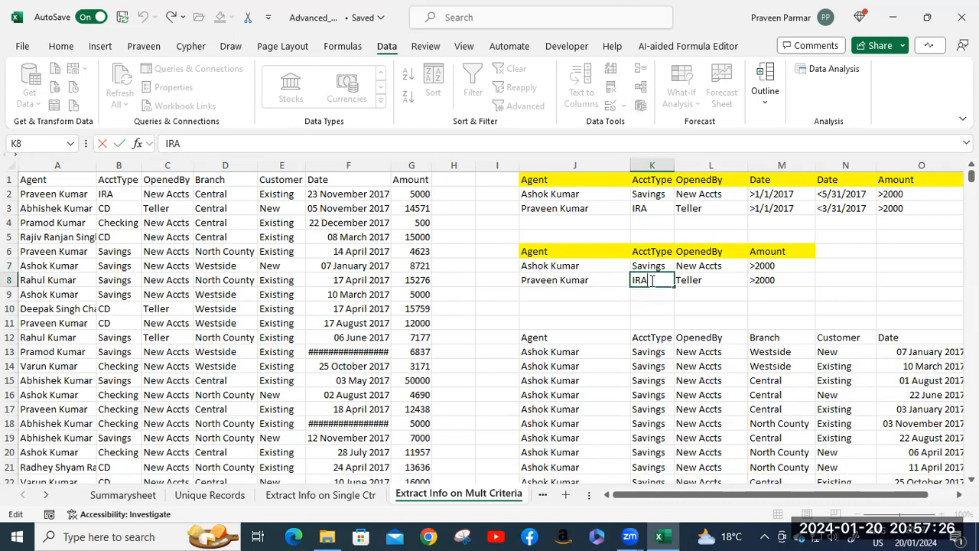
{"action": "left_click", "coordinate": [698, 281]}
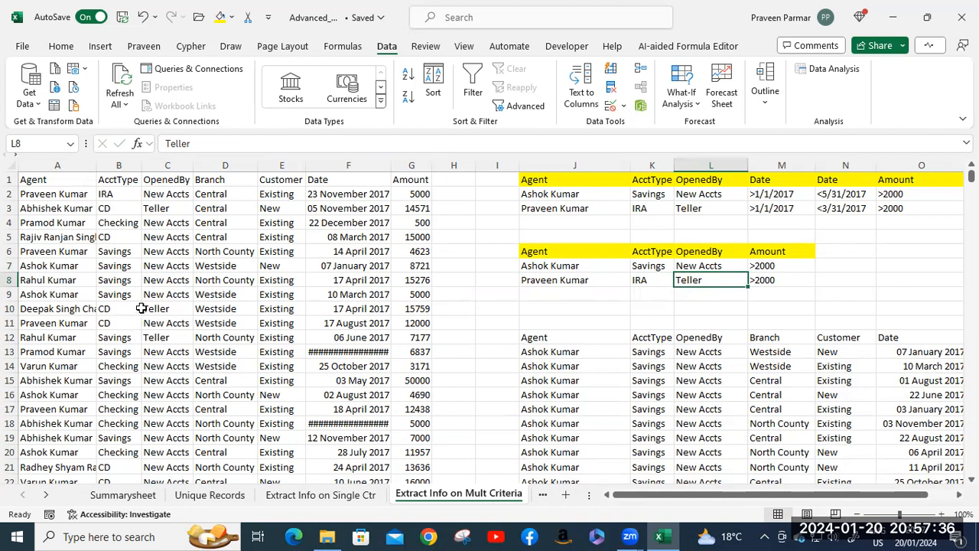
- Turn on filtering for the source table and filter the Agent column to the agent named in J8
{"action": "left_click", "coordinate": [68, 184]}
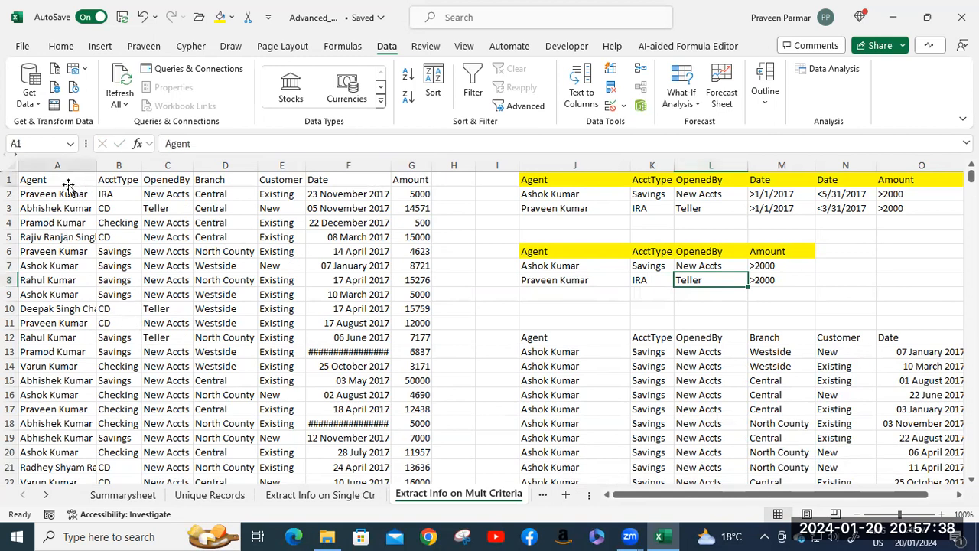
{"action": "left_click", "coordinate": [473, 84]}
{"action": "left_click", "coordinate": [89, 179]}
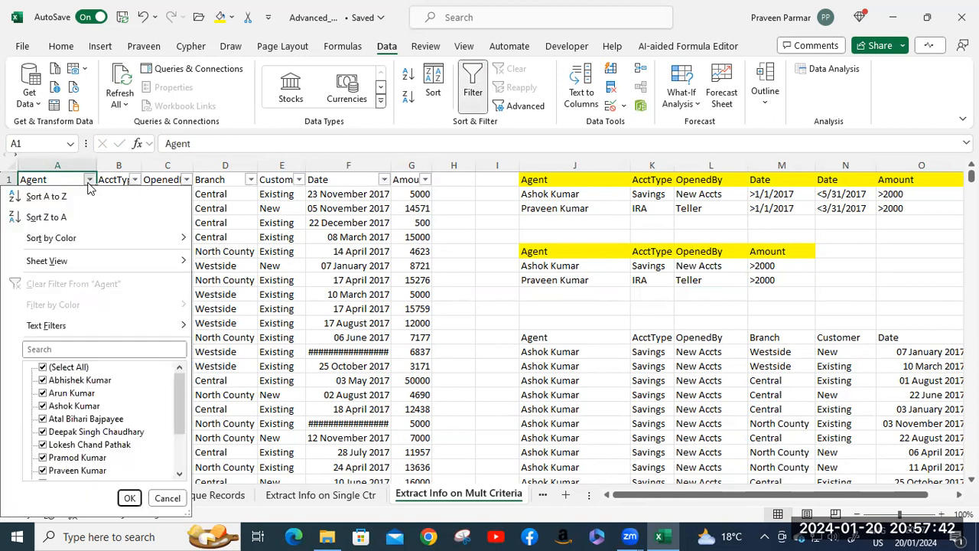
{"action": "left_click", "coordinate": [43, 368]}
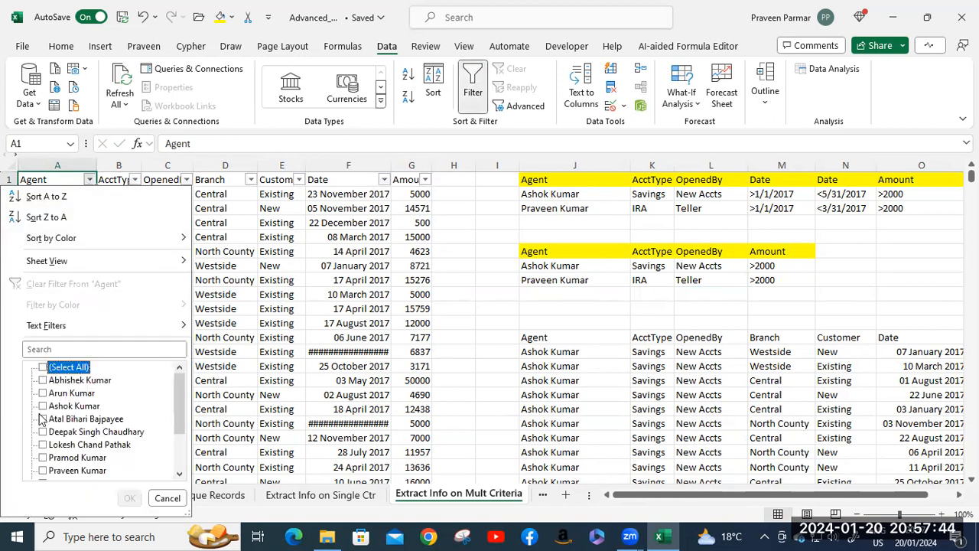
{"action": "left_click", "coordinate": [44, 471]}
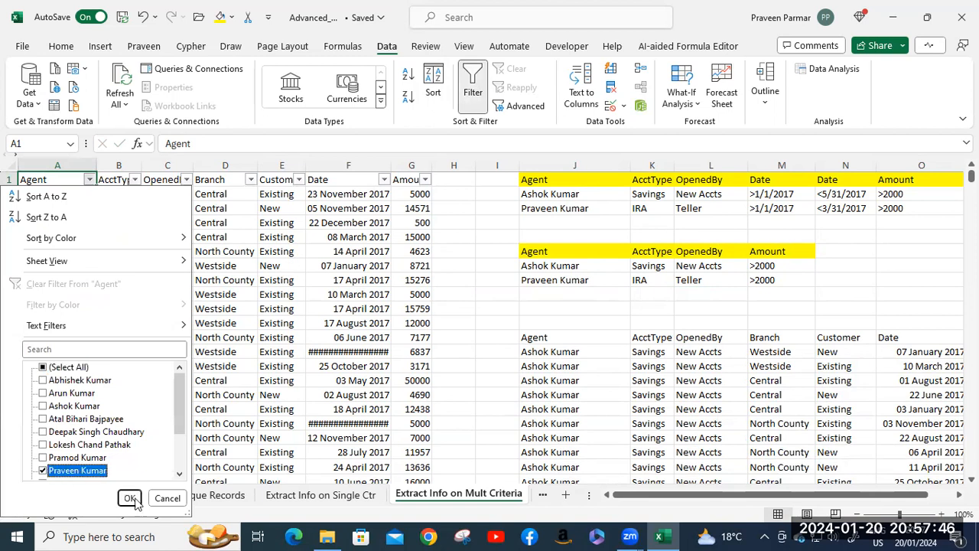
{"action": "left_click", "coordinate": [129, 499]}
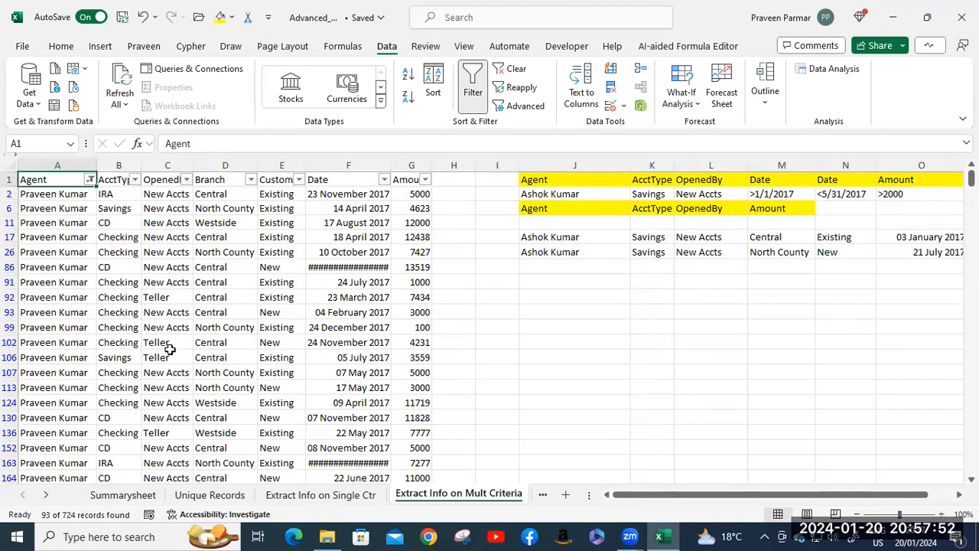
- Filter the AcctType column of the source table to Savings only
{"action": "left_click", "coordinate": [136, 179]}
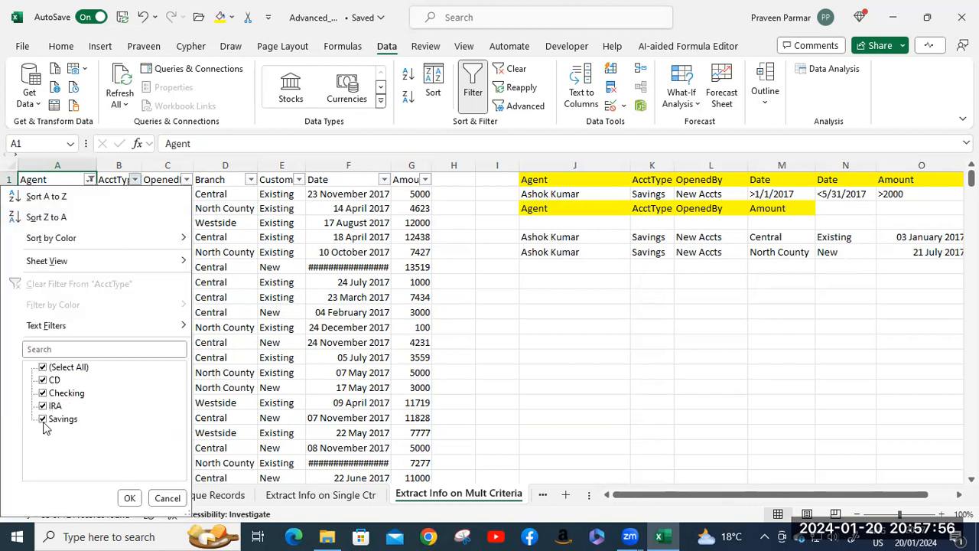
{"action": "left_click", "coordinate": [44, 368]}
{"action": "left_click", "coordinate": [42, 420]}
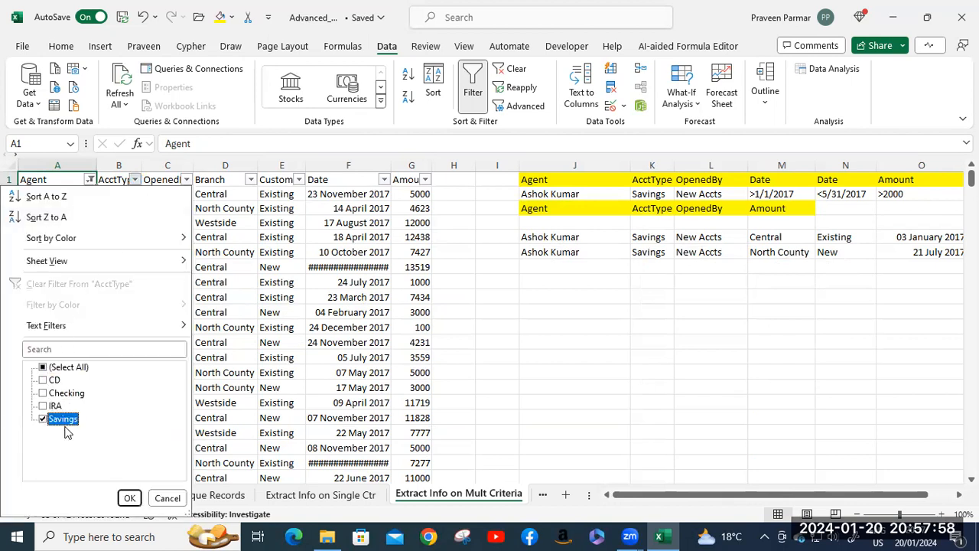
{"action": "left_click", "coordinate": [128, 498]}
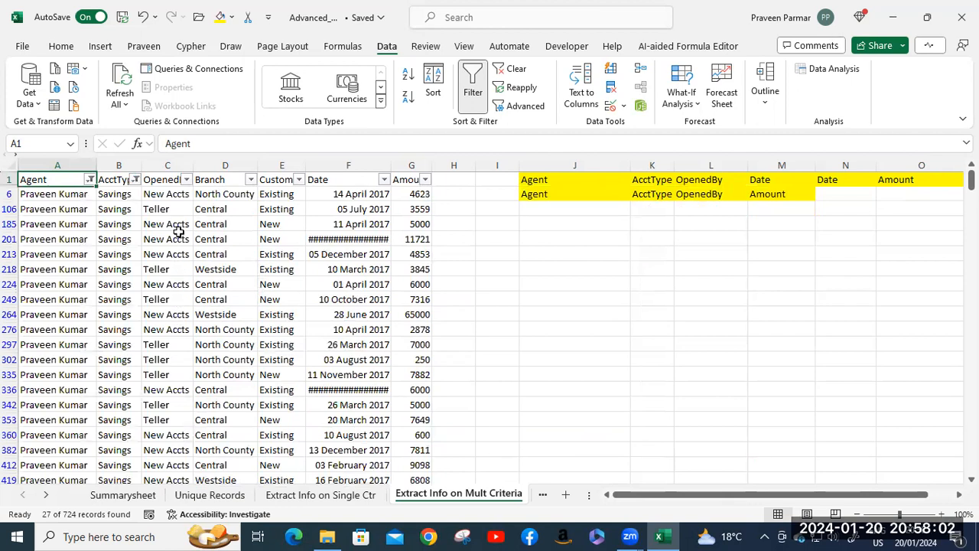
- Filter the OpenedBy column to Teller only, and remove all filters from the source table
{"action": "left_click", "coordinate": [186, 179]}
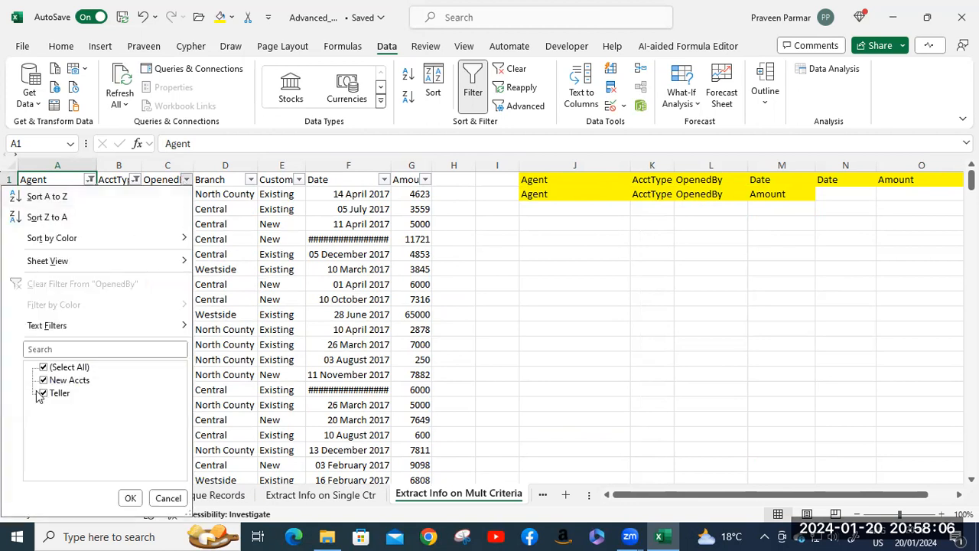
{"action": "left_click", "coordinate": [45, 369]}
{"action": "left_click", "coordinate": [43, 394]}
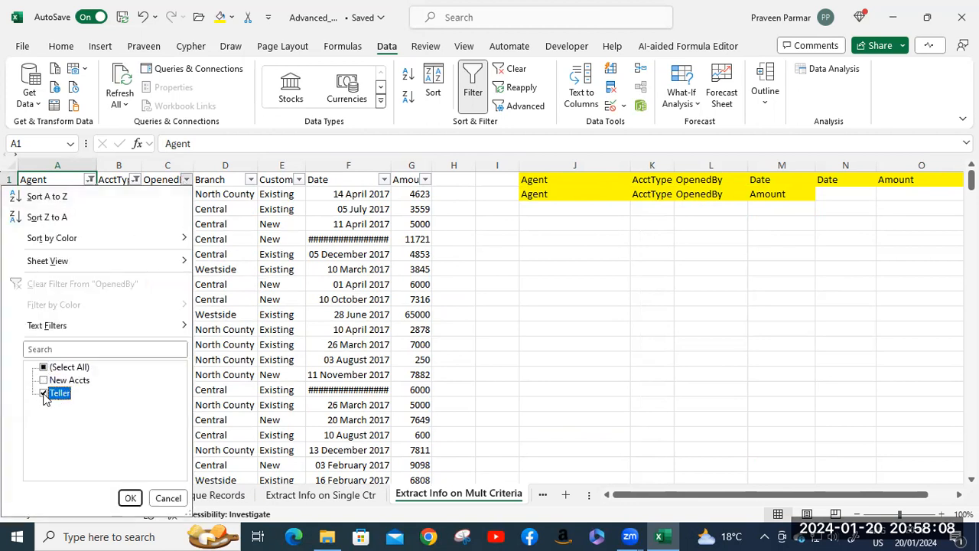
{"action": "left_click", "coordinate": [130, 498]}
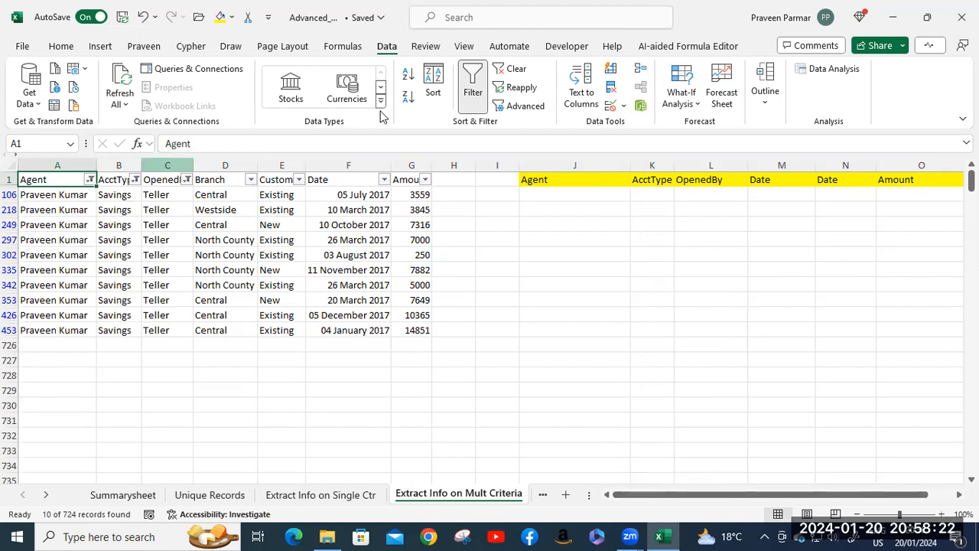
{"action": "left_click", "coordinate": [472, 90]}
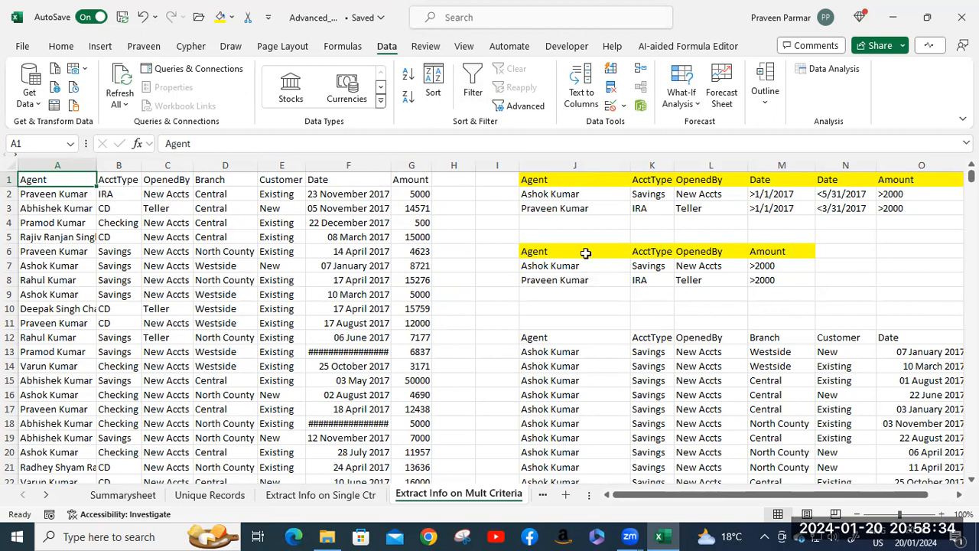
- Turn filtering back on and show only the source records of the agent named in J8
{"action": "left_click", "coordinate": [473, 83]}
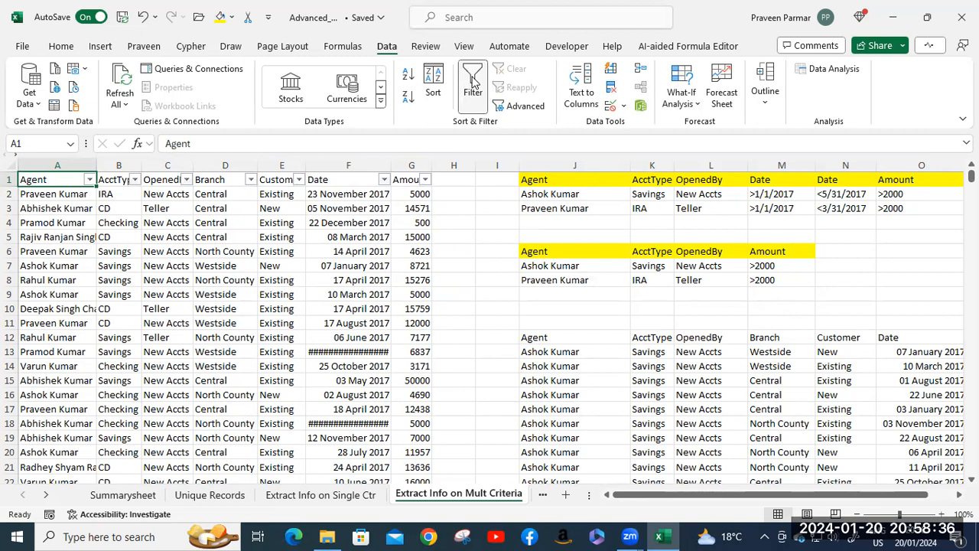
{"action": "left_click", "coordinate": [87, 179]}
{"action": "left_click", "coordinate": [42, 367]}
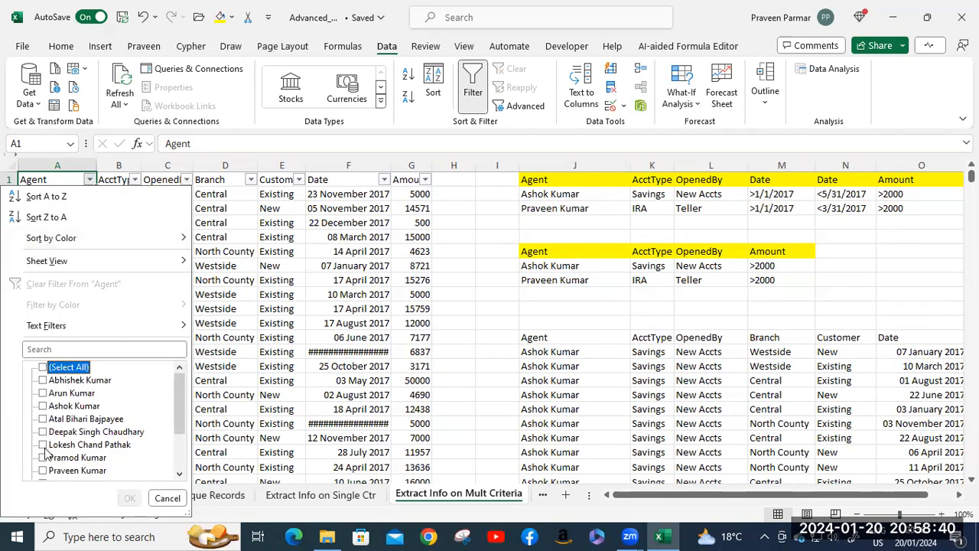
{"action": "left_click", "coordinate": [46, 470]}
{"action": "left_click", "coordinate": [130, 498]}
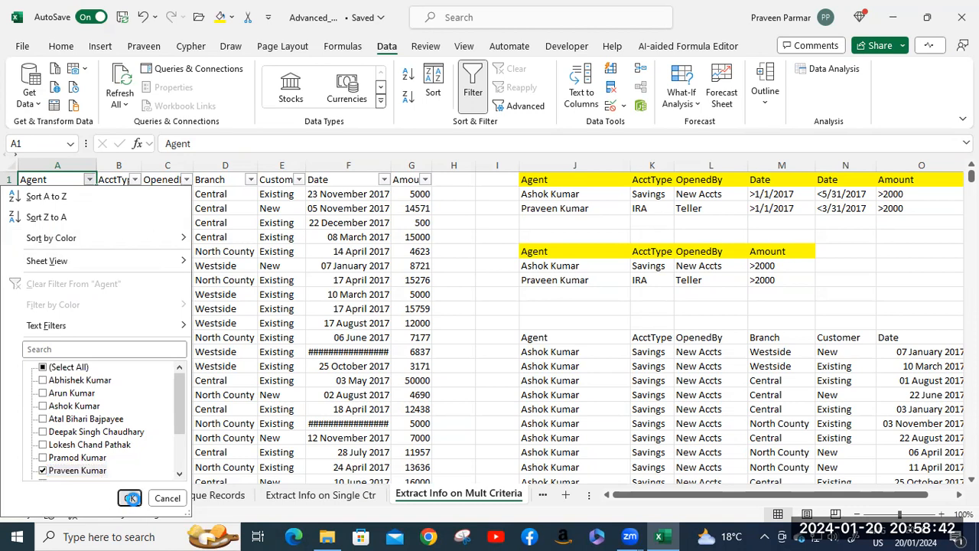
- Narrow the agent's records to the IRA account type
{"action": "left_click", "coordinate": [134, 179]}
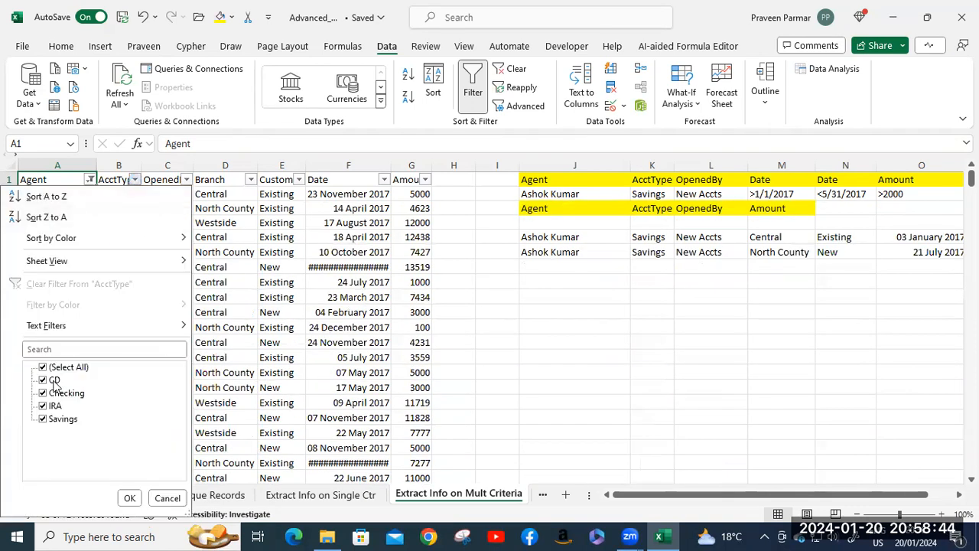
{"action": "left_click", "coordinate": [42, 367]}
{"action": "left_click", "coordinate": [43, 406]}
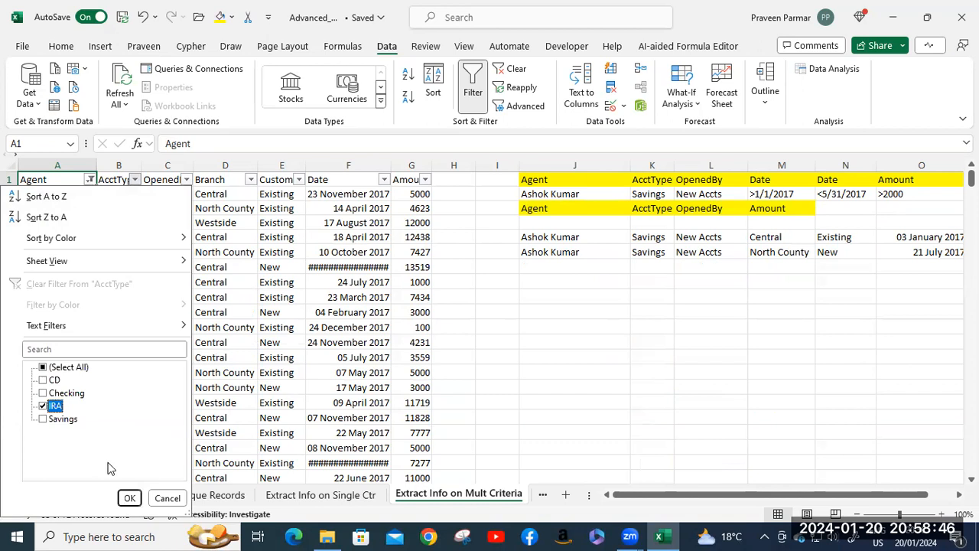
{"action": "left_click", "coordinate": [129, 498]}
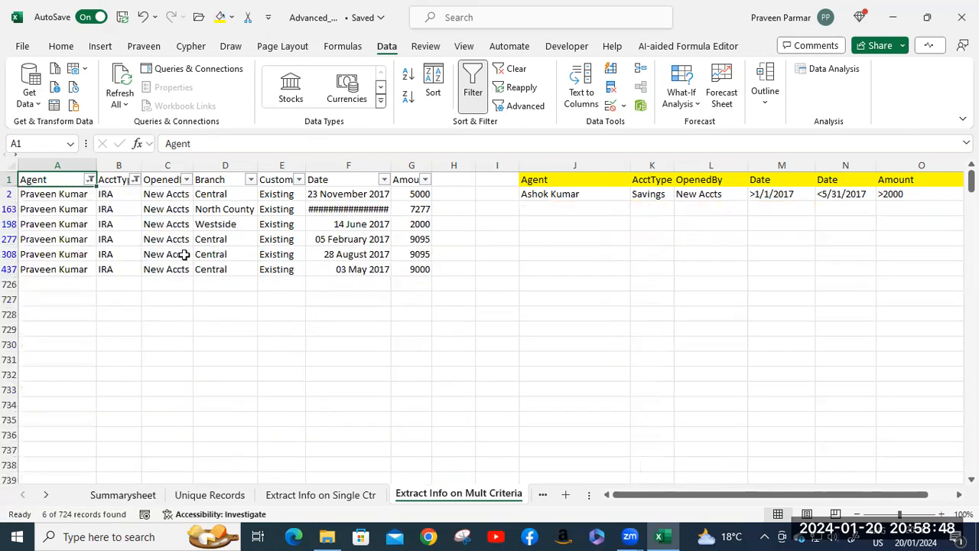
- Check which OpenedBy values exist in the filtered IRA records, and remove the filters from the source table
{"action": "left_click", "coordinate": [186, 179]}
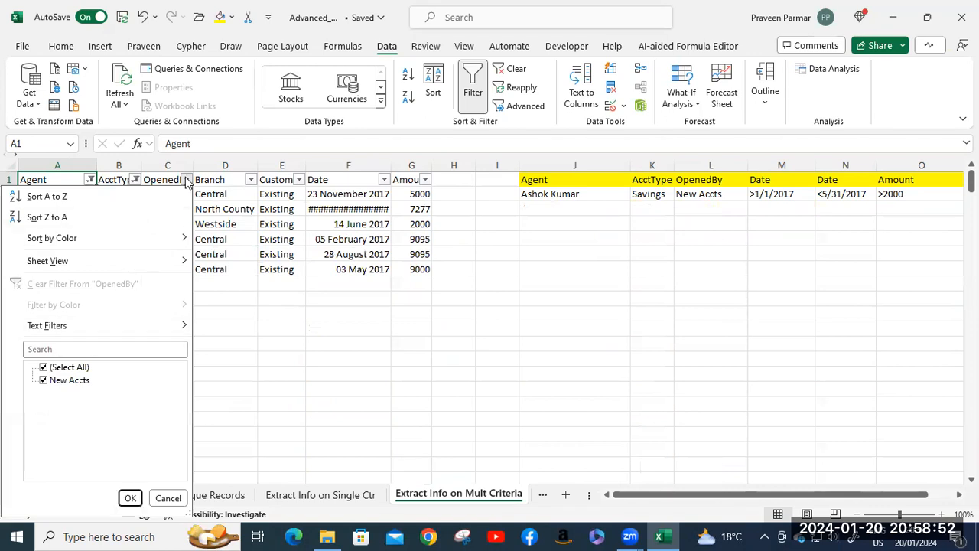
{"action": "left_click", "coordinate": [186, 179]}
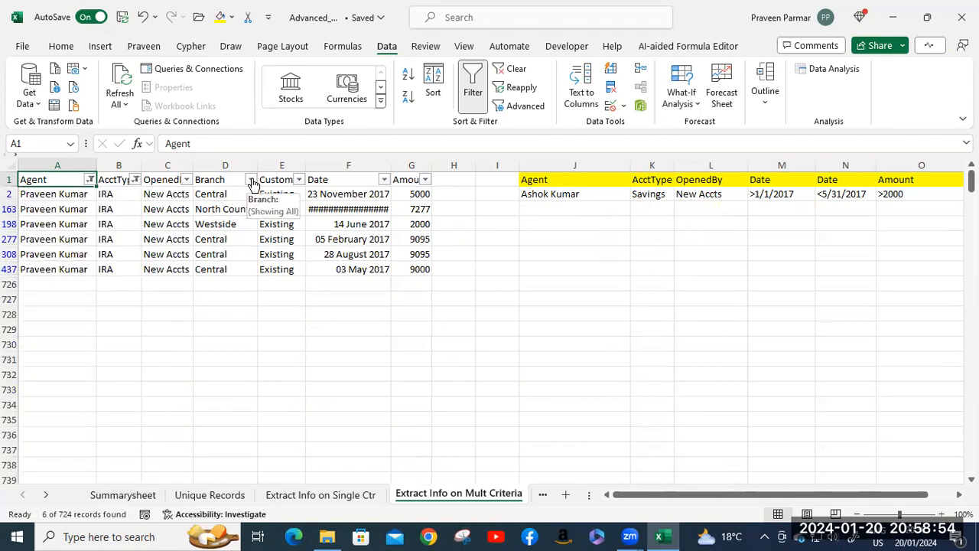
{"action": "left_click", "coordinate": [186, 179]}
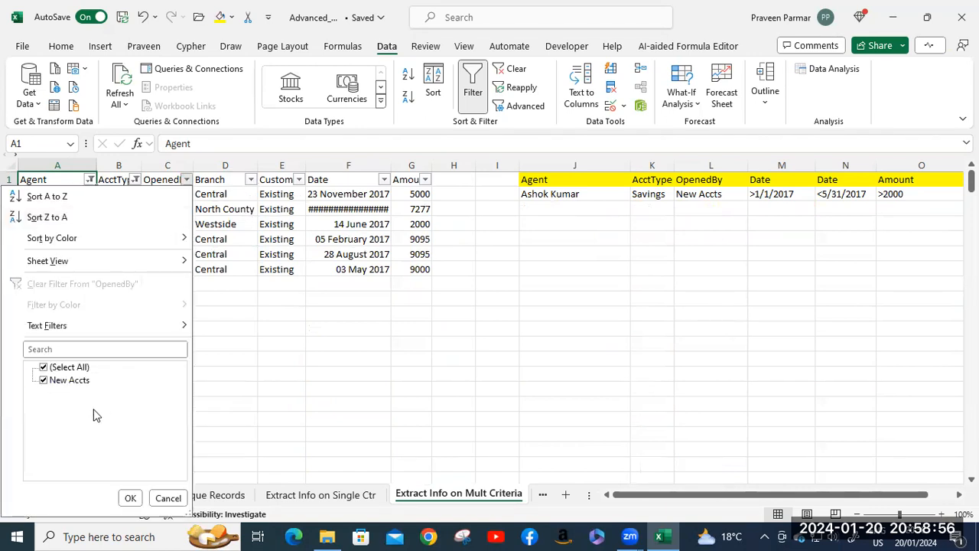
{"action": "left_click", "coordinate": [233, 352]}
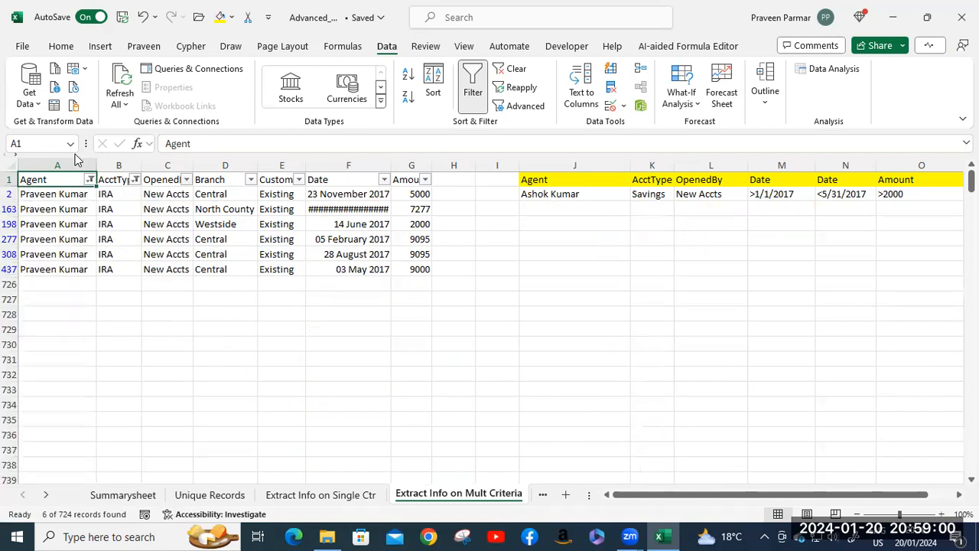
{"action": "left_click", "coordinate": [472, 82]}
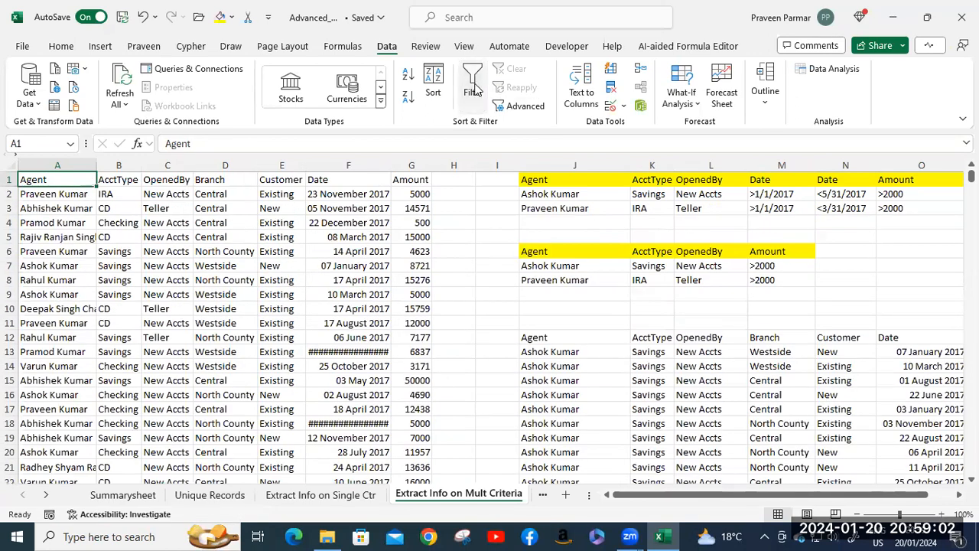
- Change the OpenedBy criterion in L8 to New Accts
{"action": "left_click", "coordinate": [697, 280]}
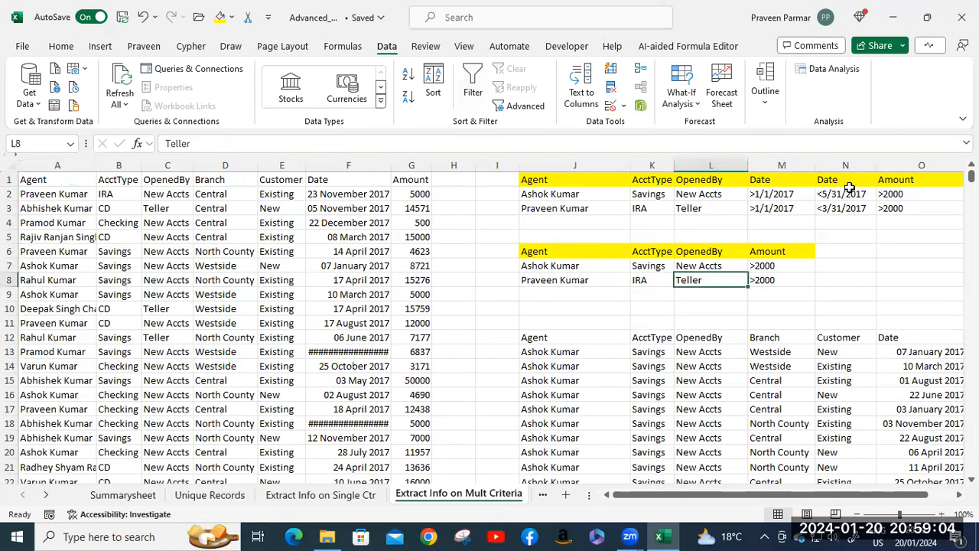
{"action": "type", "text": "New Accts"}
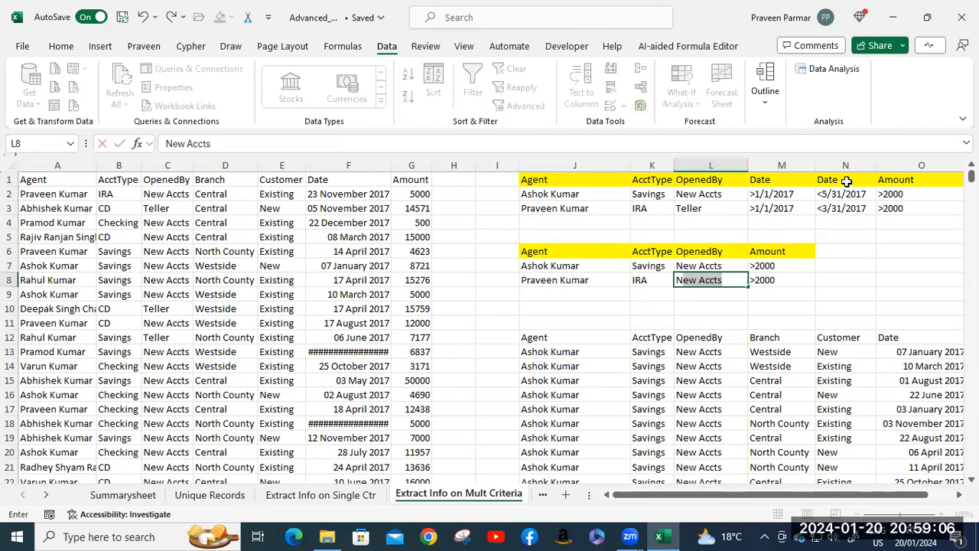
{"action": "key", "text": "Tab"}
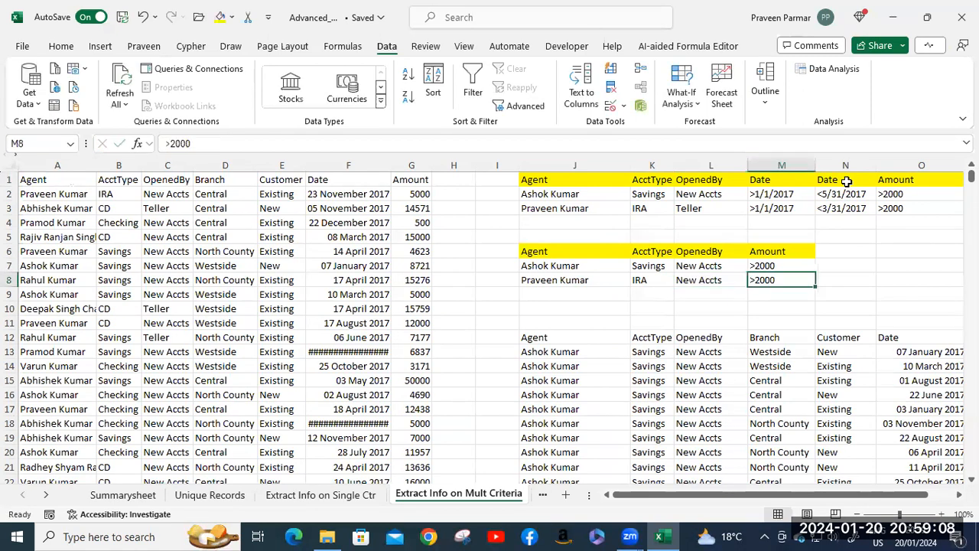
- Delete the old extract, including its headers, from J12:O12 downward
{"action": "left_click", "coordinate": [551, 337]}
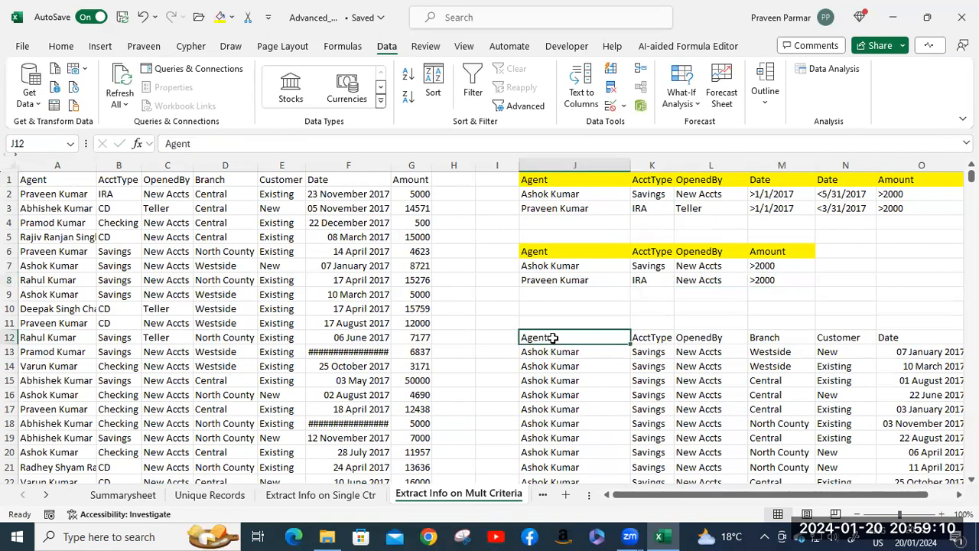
{"action": "key", "text": "ctrl+shift+Right"}
{"action": "key", "text": "ctrl+shift+Down"}
{"action": "key", "text": "Delete"}
{"action": "scroll", "coordinate": [922, 330], "scroll_direction": "up", "scroll_amount": 8}
- Delete the leftover Amount header and values from P12 downward
{"action": "left_click", "coordinate": [922, 334]}
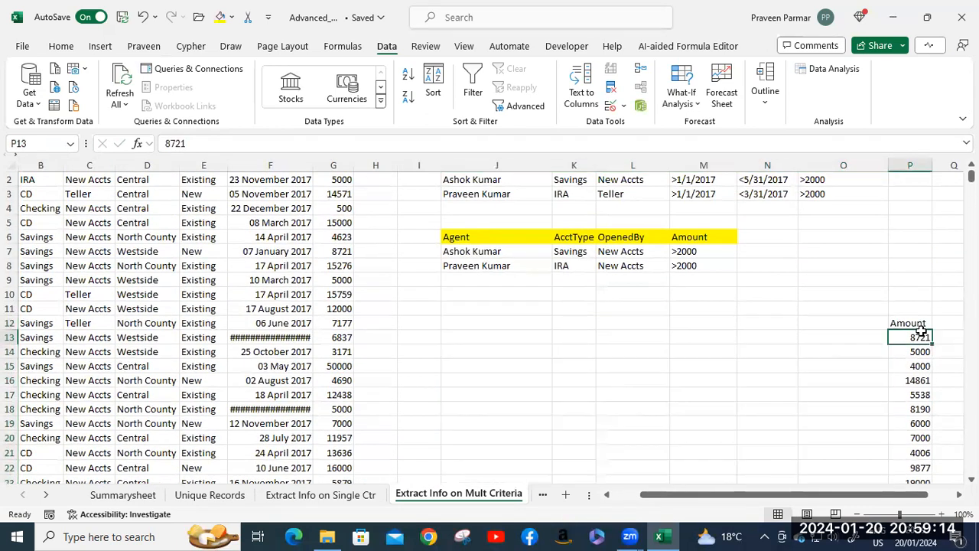
{"action": "left_click", "coordinate": [910, 322]}
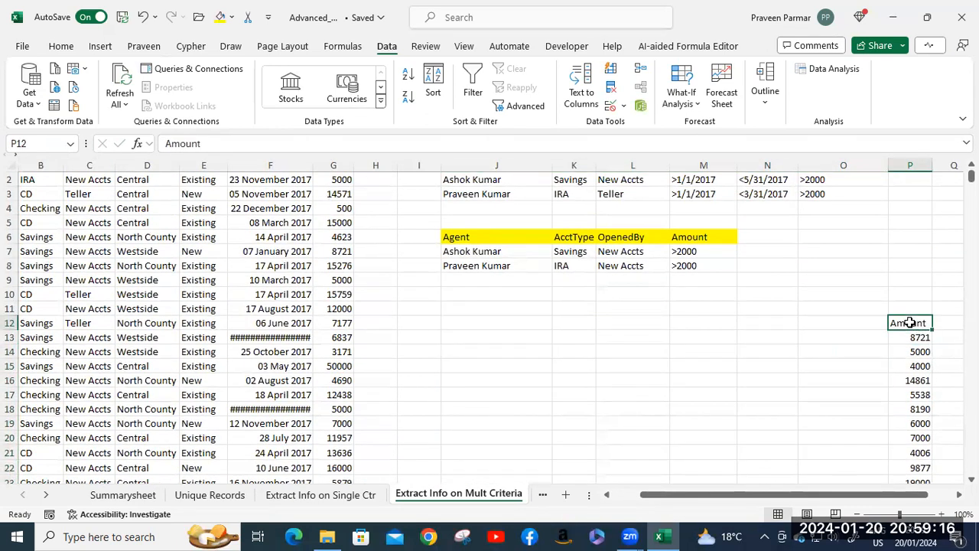
{"action": "key", "text": "ctrl+shift+Down"}
{"action": "key", "text": "Delete"}
{"action": "scroll", "coordinate": [910, 321], "scroll_direction": "up", "scroll_amount": 3}
- Start an Advanced Filter on the table A1:G725 and reselect J6:M8 as its criteria range
{"action": "left_click", "coordinate": [480, 313]}
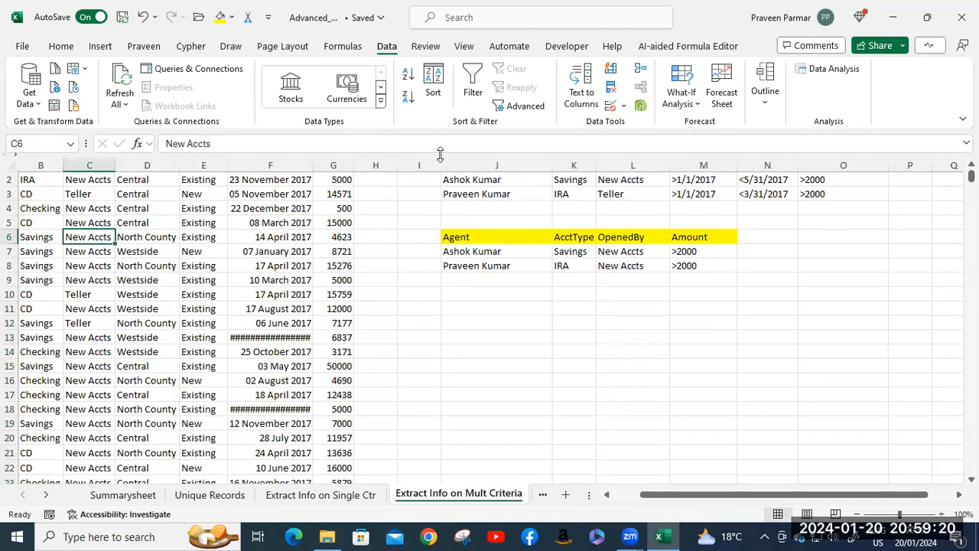
{"action": "key", "text": "alt+a"}
{"action": "key", "text": "q"}
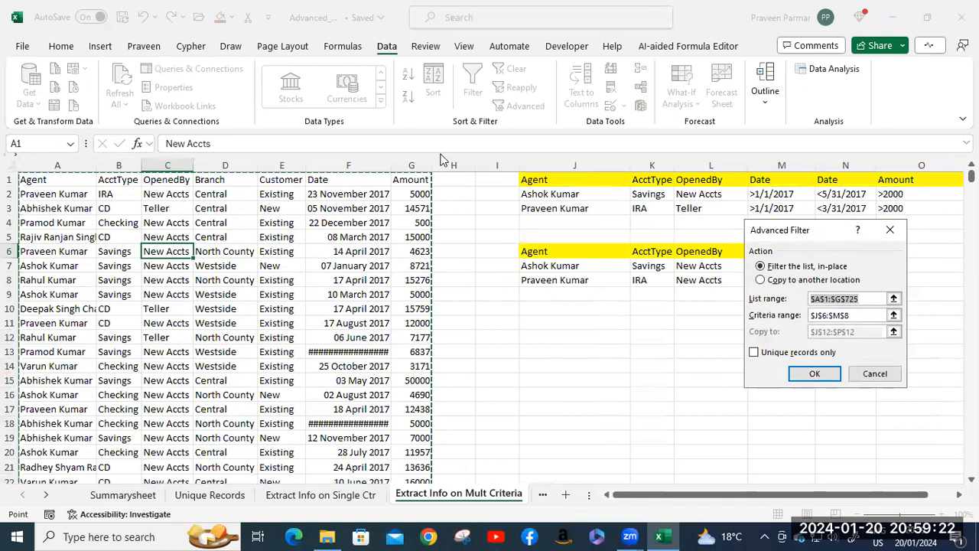
{"action": "left_click", "coordinate": [860, 315]}
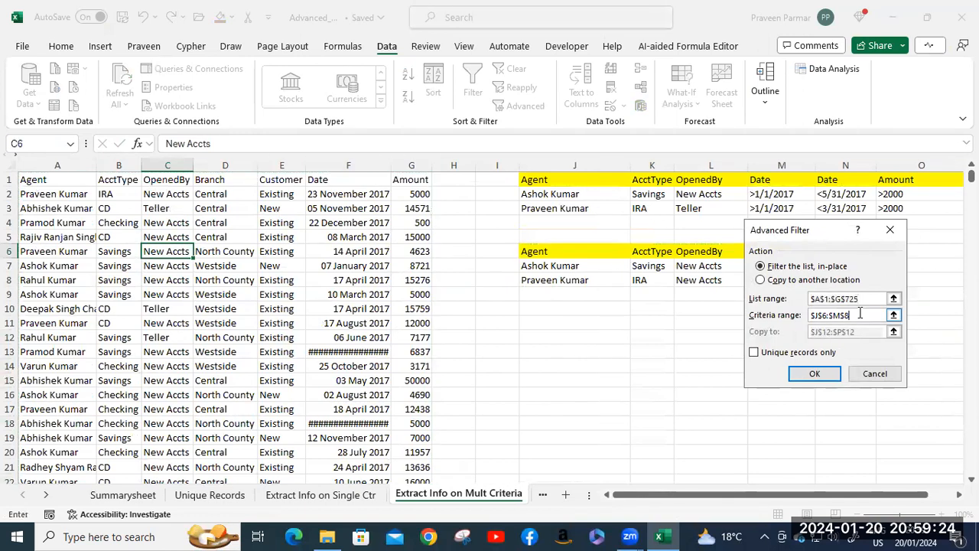
{"action": "left_click_drag", "start_coordinate": [858, 314], "coordinate": [773, 316]}
{"action": "key", "text": "Delete"}
{"action": "left_click_drag", "start_coordinate": [830, 235], "coordinate": [875, 317]}
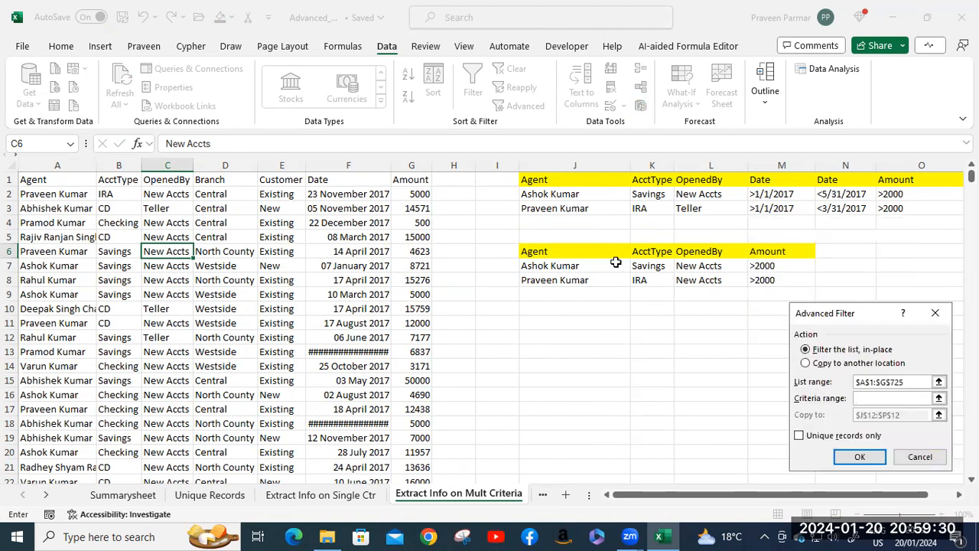
{"action": "left_click_drag", "start_coordinate": [536, 252], "coordinate": [786, 284]}
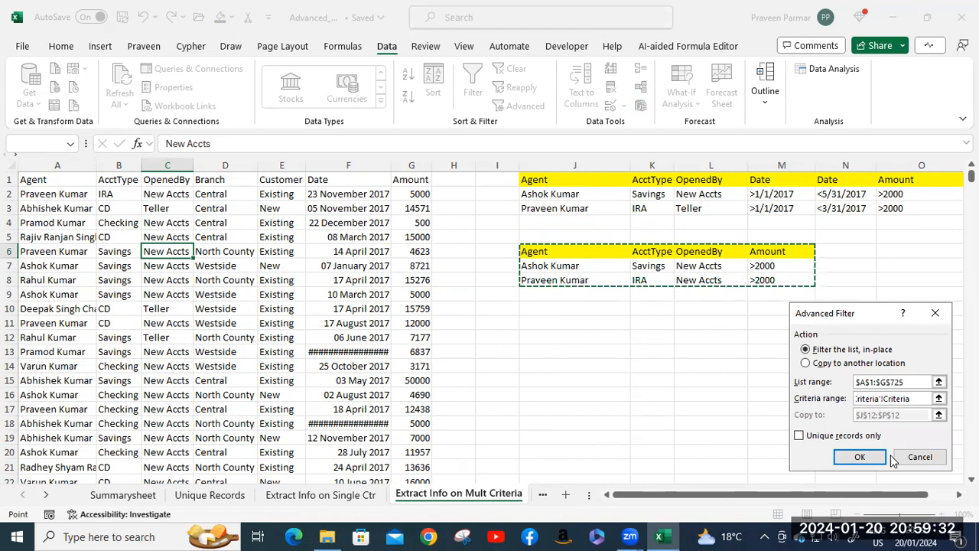
- Copy the filtered records to another location starting at J12, run the Advanced Filter and review the extracted rows
{"action": "left_click", "coordinate": [805, 364]}
{"action": "left_click", "coordinate": [909, 420]}
{"action": "left_click_drag", "start_coordinate": [909, 419], "coordinate": [850, 413]}
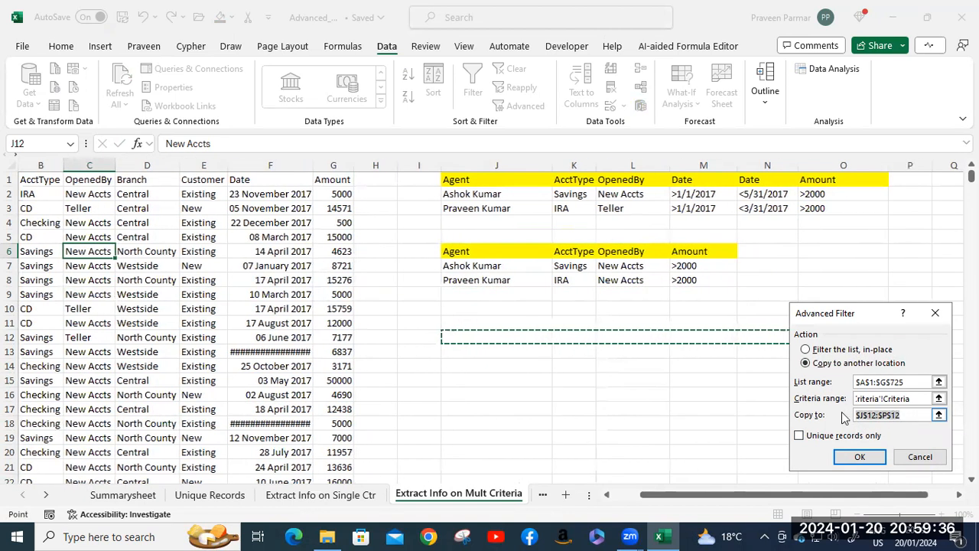
{"action": "left_click", "coordinate": [466, 340]}
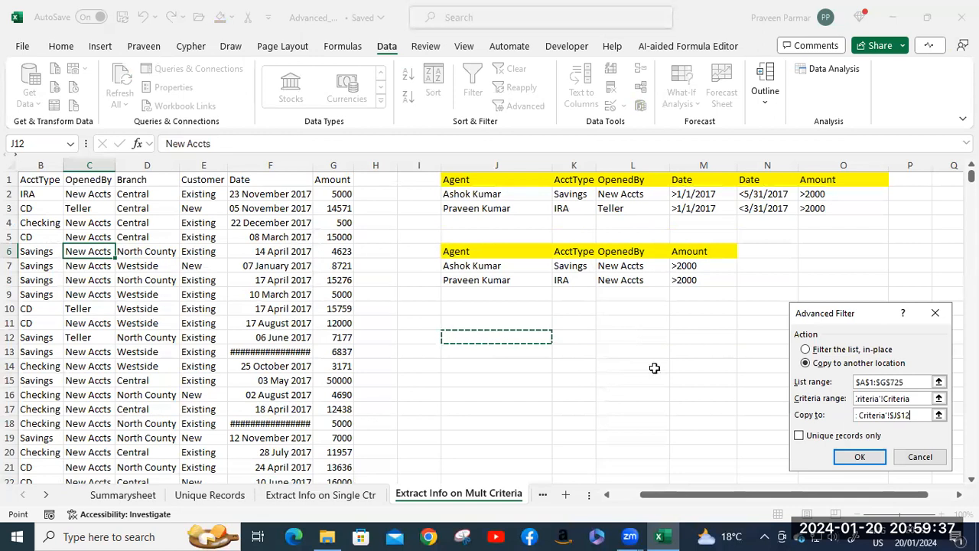
{"action": "left_click", "coordinate": [860, 457]}
{"action": "scroll", "coordinate": [569, 372], "scroll_direction": "down", "scroll_amount": 7}
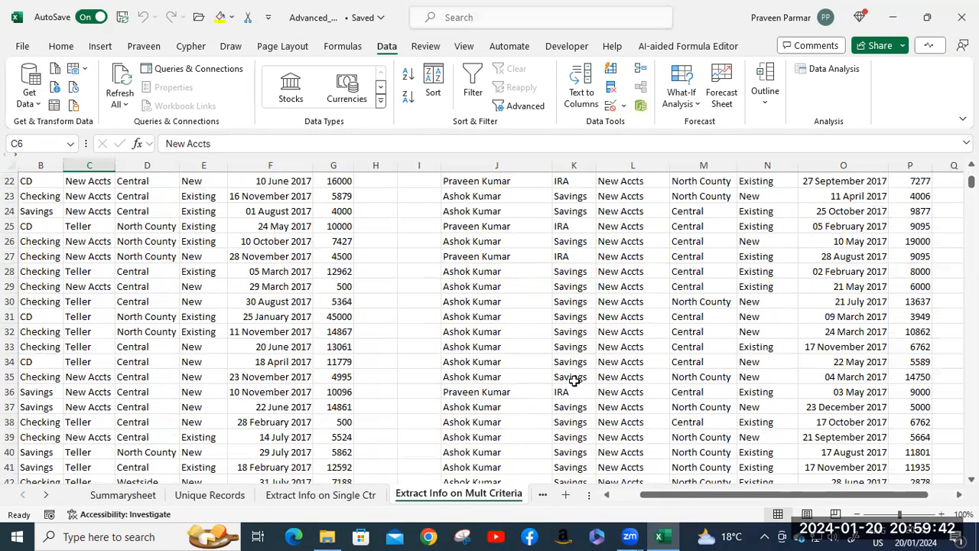
{"action": "scroll", "coordinate": [574, 381], "scroll_direction": "down", "scroll_amount": 8}
{"action": "scroll", "coordinate": [574, 380], "scroll_direction": "up", "scroll_amount": 7}
- Look over the Extract Info with Formula and Extract Info on Single Ctr sheets and close the Advanced_Filter workbook
{"action": "left_click", "coordinate": [542, 495]}
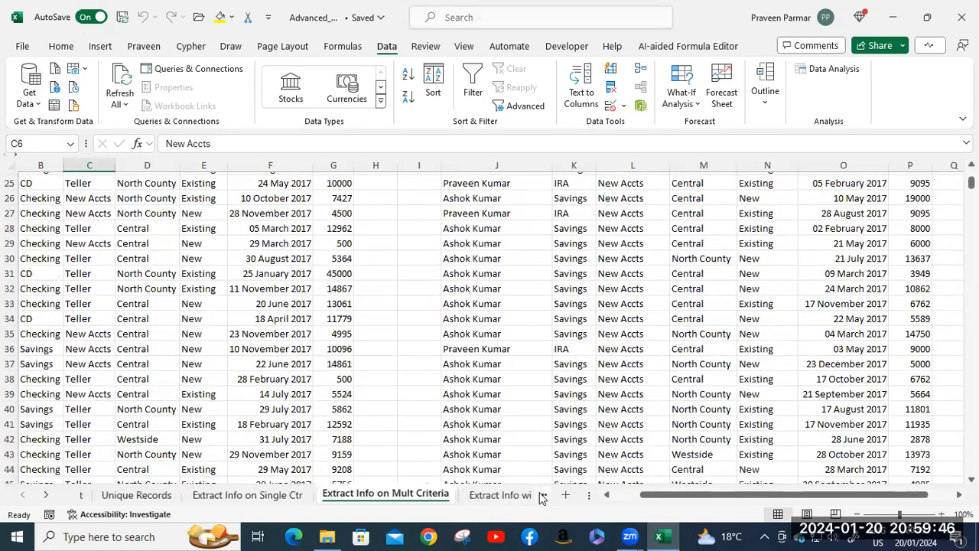
{"action": "left_click", "coordinate": [475, 495]}
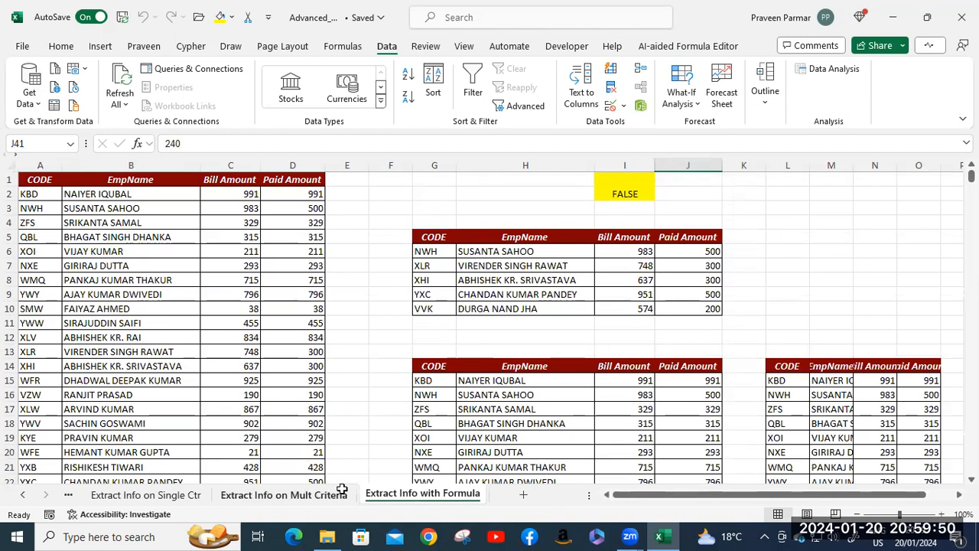
{"action": "left_click", "coordinate": [253, 496]}
{"action": "left_click", "coordinate": [146, 494]}
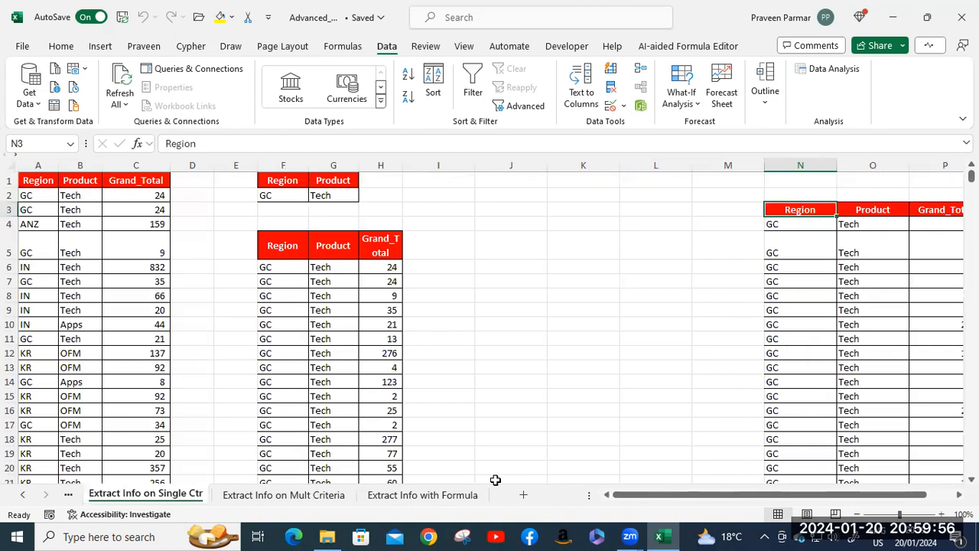
{"action": "left_click", "coordinate": [962, 17]}
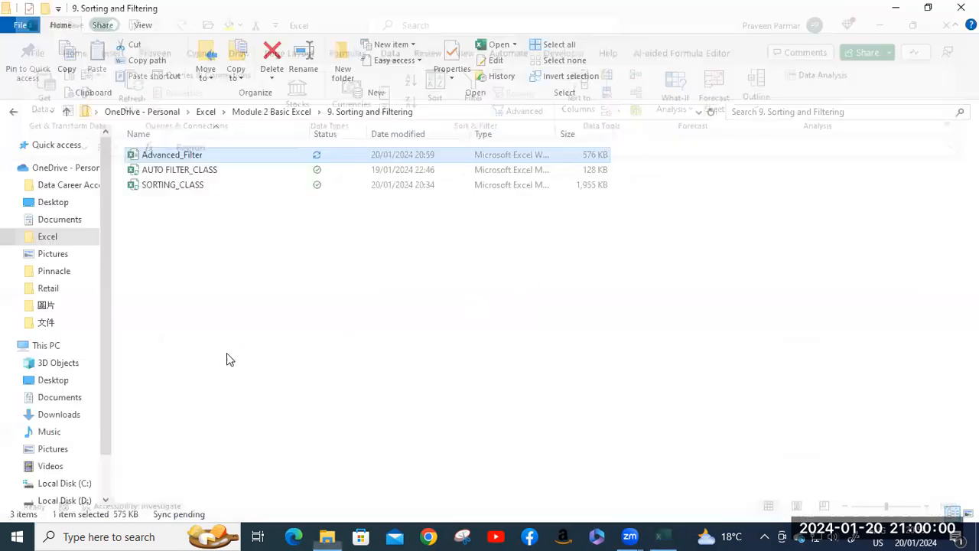
- In File Explorer, go up to the Module 2 Basic Excel folder and point out the Subtotal, Text to Column and Data Validation folders
{"action": "left_click", "coordinate": [247, 112]}
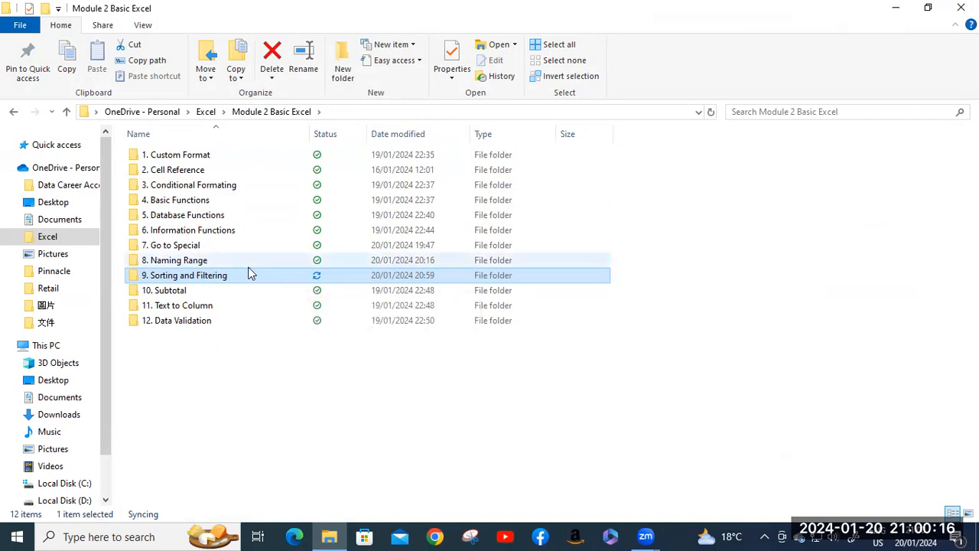
{"action": "left_click", "coordinate": [162, 292]}
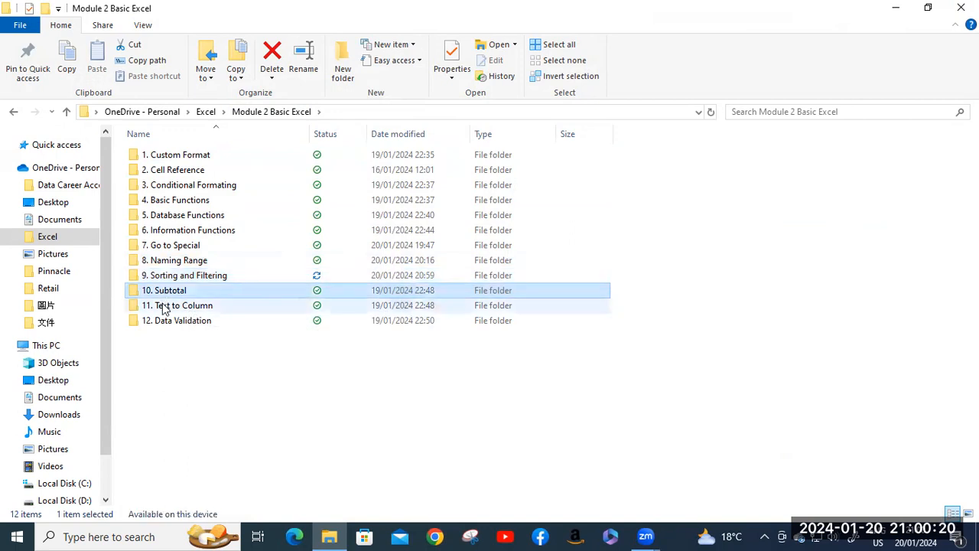
{"action": "left_click", "coordinate": [159, 306]}
{"action": "left_click", "coordinate": [165, 322]}
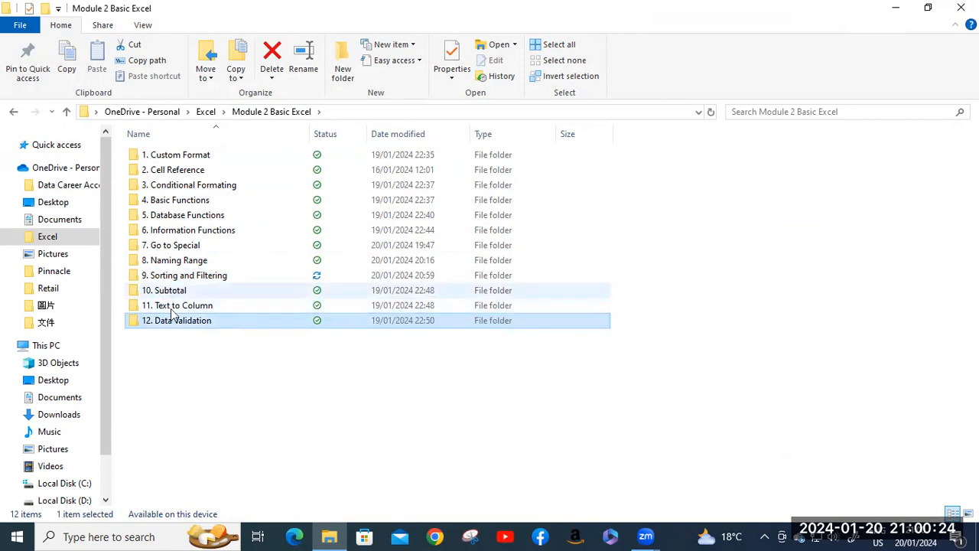
- Open the Module 3 Advanced Excel folder and check its Array Functions and Sumproduct subfolders
{"action": "left_click", "coordinate": [205, 111]}
{"action": "double_click", "coordinate": [186, 186]}
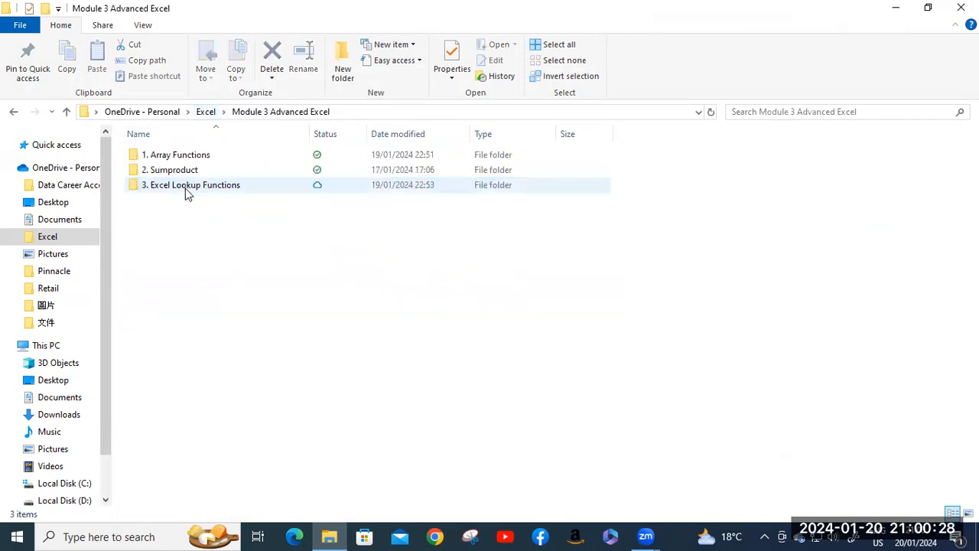
{"action": "double_click", "coordinate": [189, 157]}
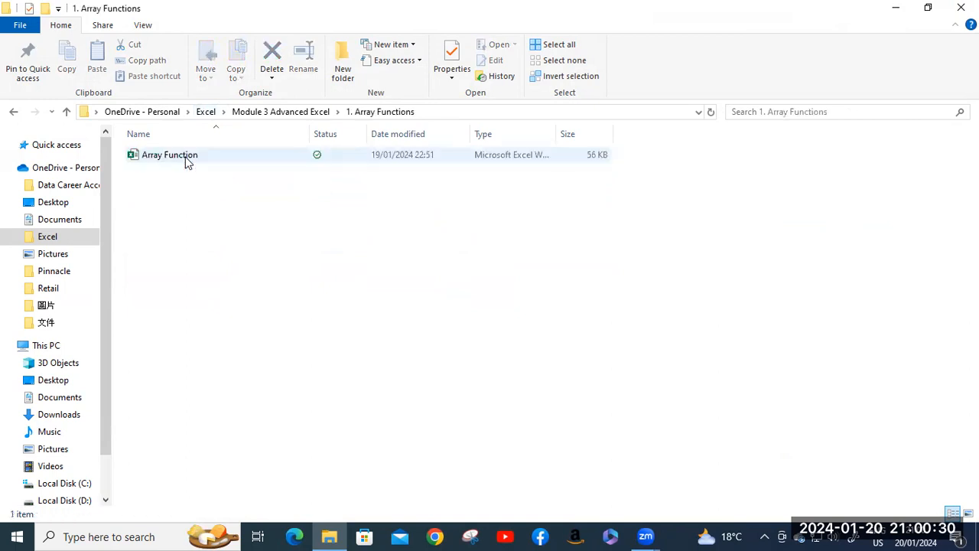
{"action": "left_click", "coordinate": [241, 113]}
{"action": "double_click", "coordinate": [188, 169]}
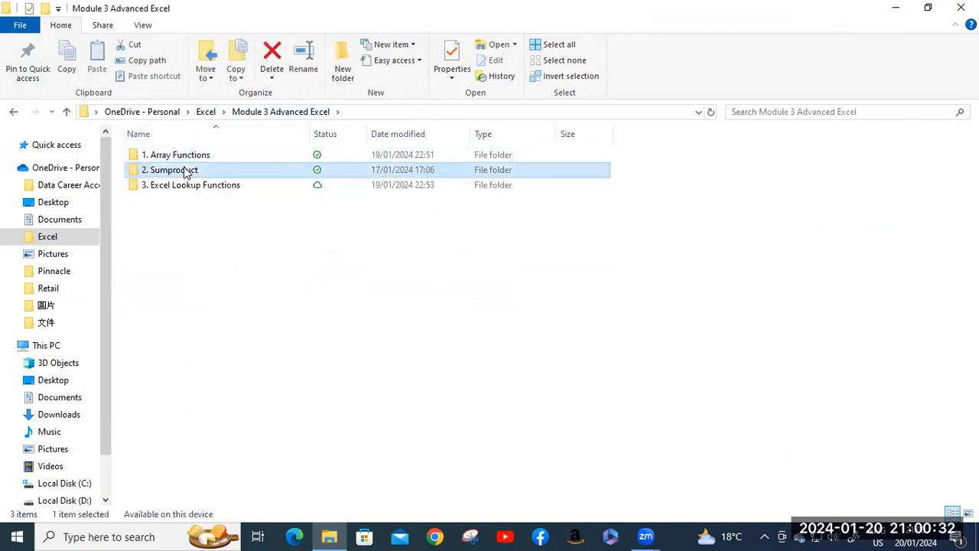
- Open the 3. Excel Lookup Functions folder in Module 3 and look through its list of workbooks
{"action": "left_click", "coordinate": [243, 112]}
{"action": "left_click", "coordinate": [197, 187]}
{"action": "double_click", "coordinate": [197, 185]}
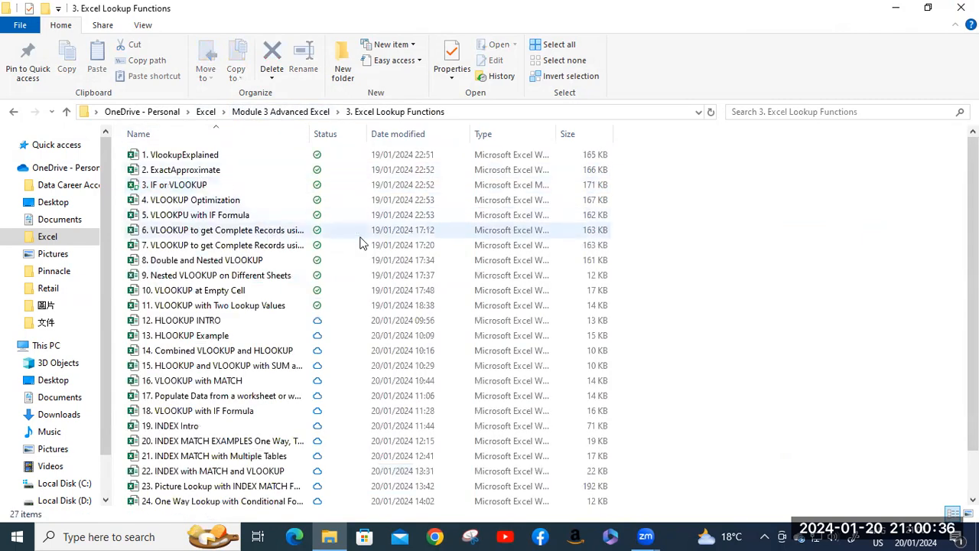
{"action": "scroll", "coordinate": [474, 240], "scroll_direction": "down", "scroll_amount": 1}
{"action": "scroll", "coordinate": [475, 237], "scroll_direction": "up", "scroll_amount": 1}
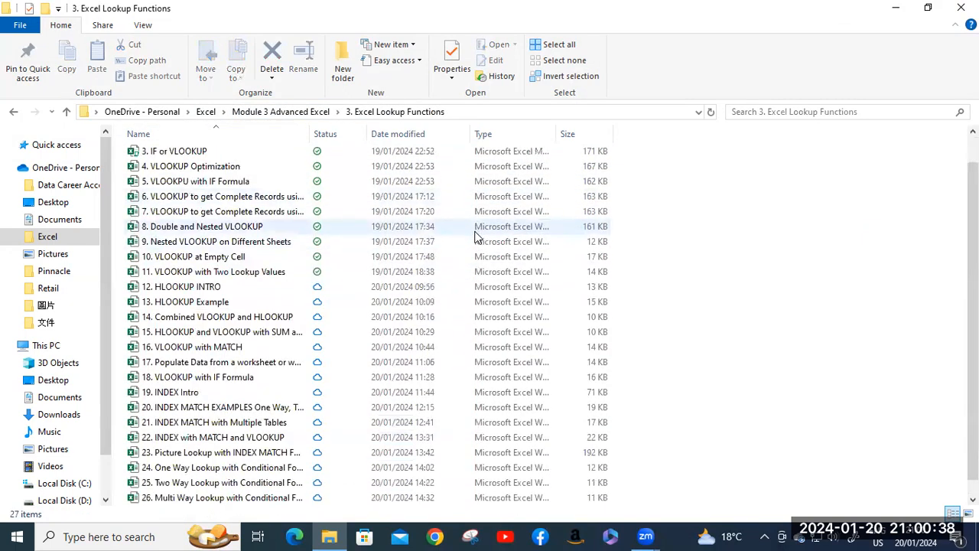
{"action": "scroll", "coordinate": [474, 238], "scroll_direction": "down", "scroll_amount": 1}
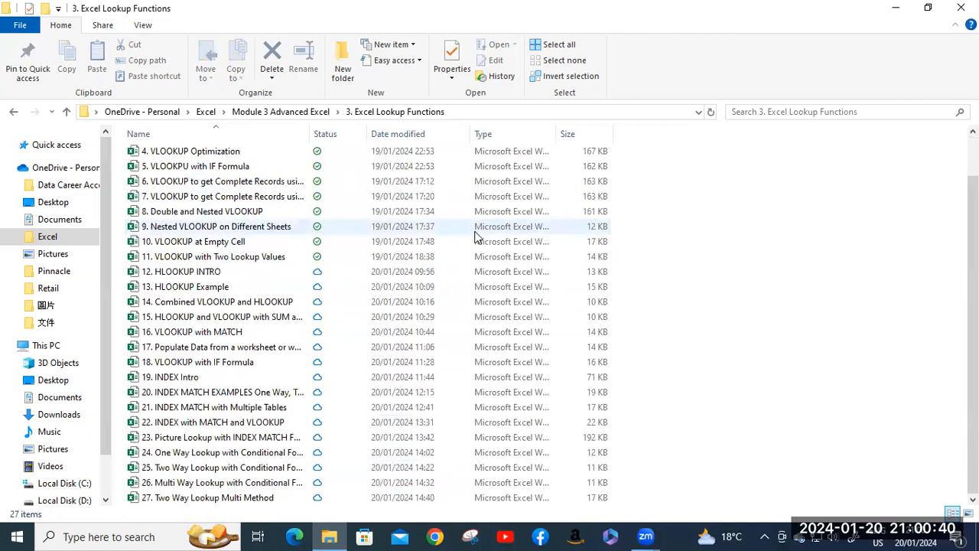
{"action": "scroll", "coordinate": [475, 237], "scroll_direction": "up", "scroll_amount": 1}
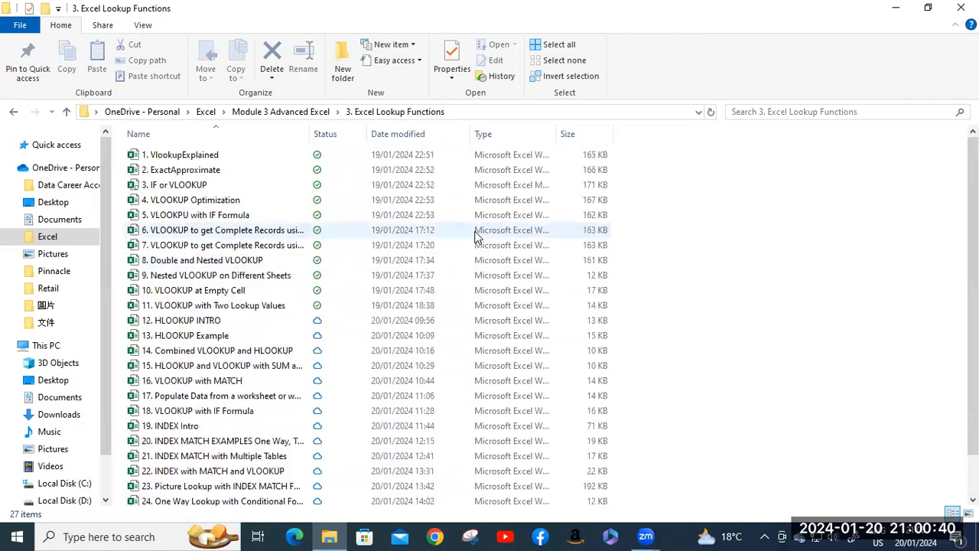
- Return to the Module 2 Basic Excel folder to view its topics, and open the Data Career Accelerator folder
{"action": "left_click", "coordinate": [279, 113]}
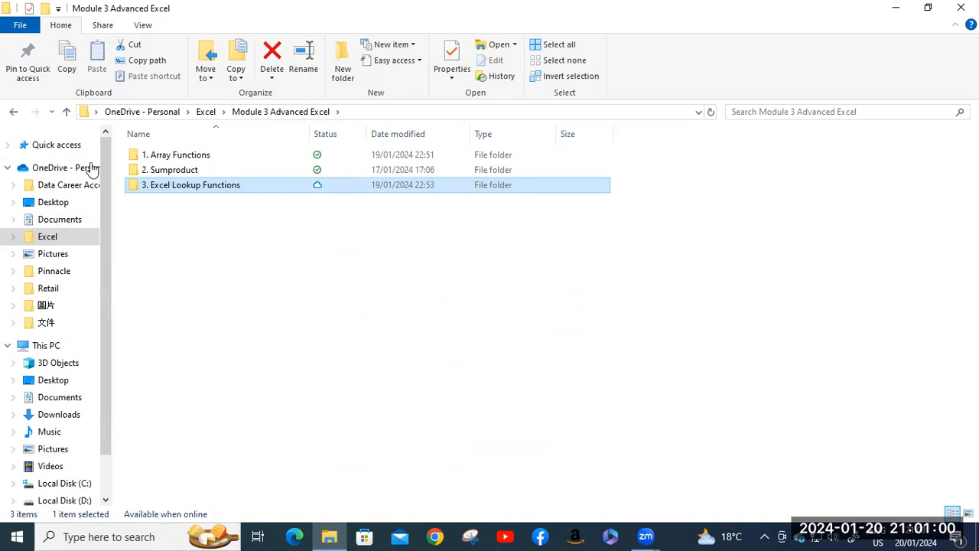
{"action": "left_click", "coordinate": [203, 112]}
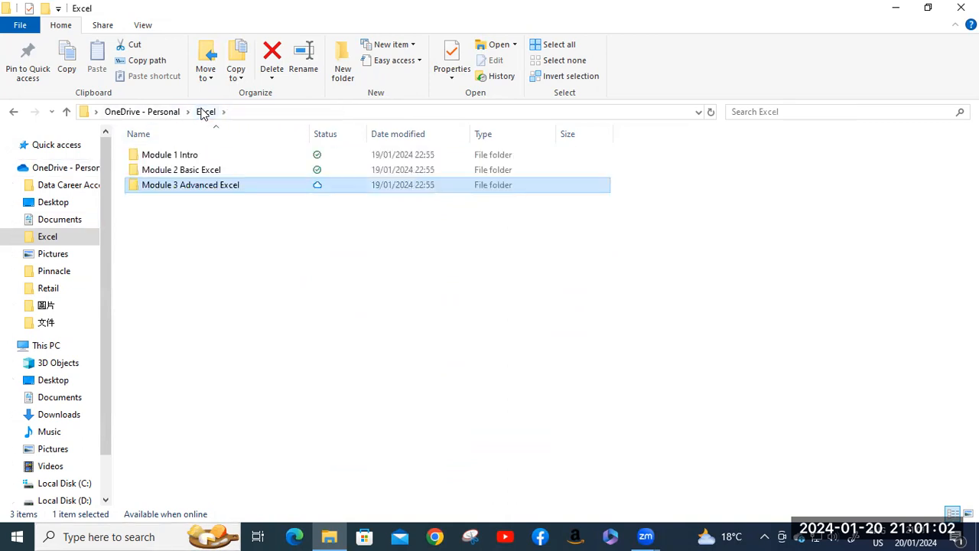
{"action": "double_click", "coordinate": [192, 170]}
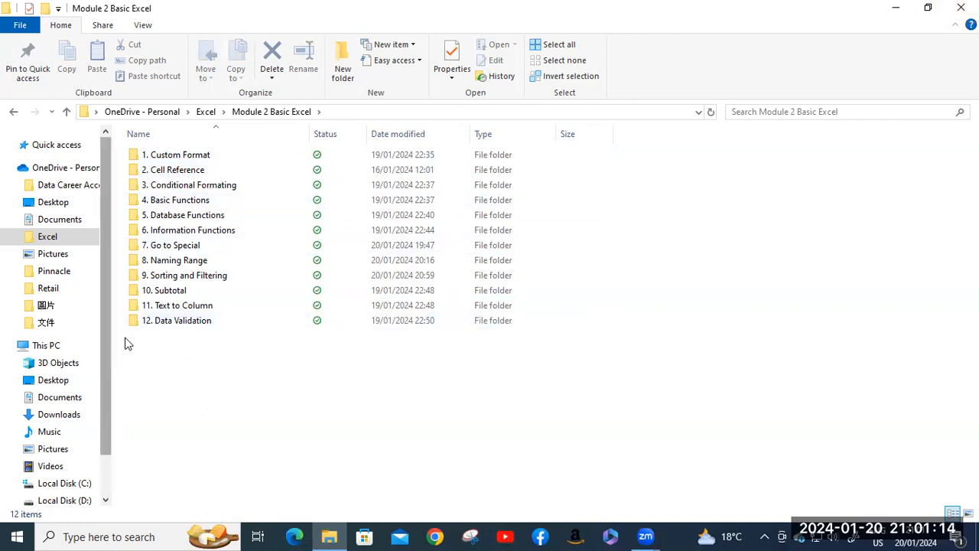
{"action": "left_click", "coordinate": [70, 187]}
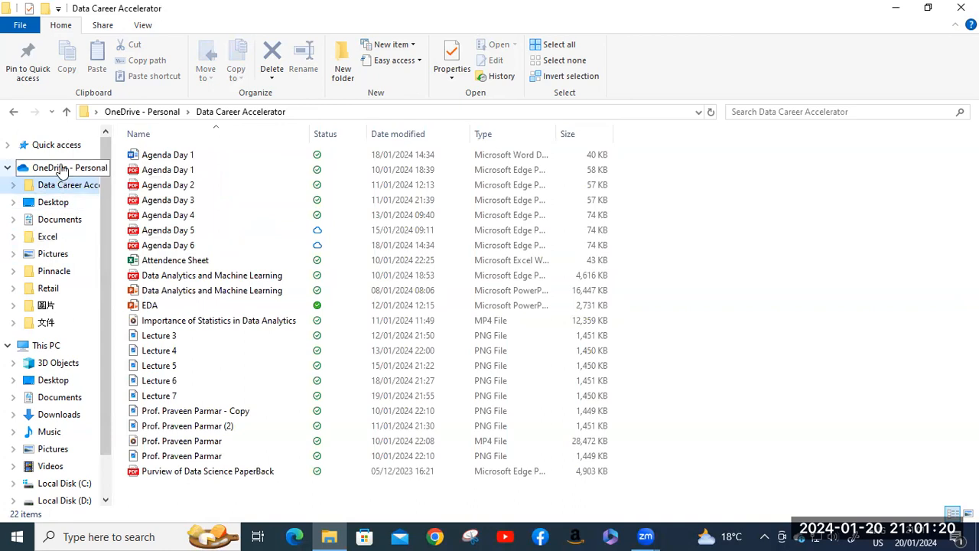